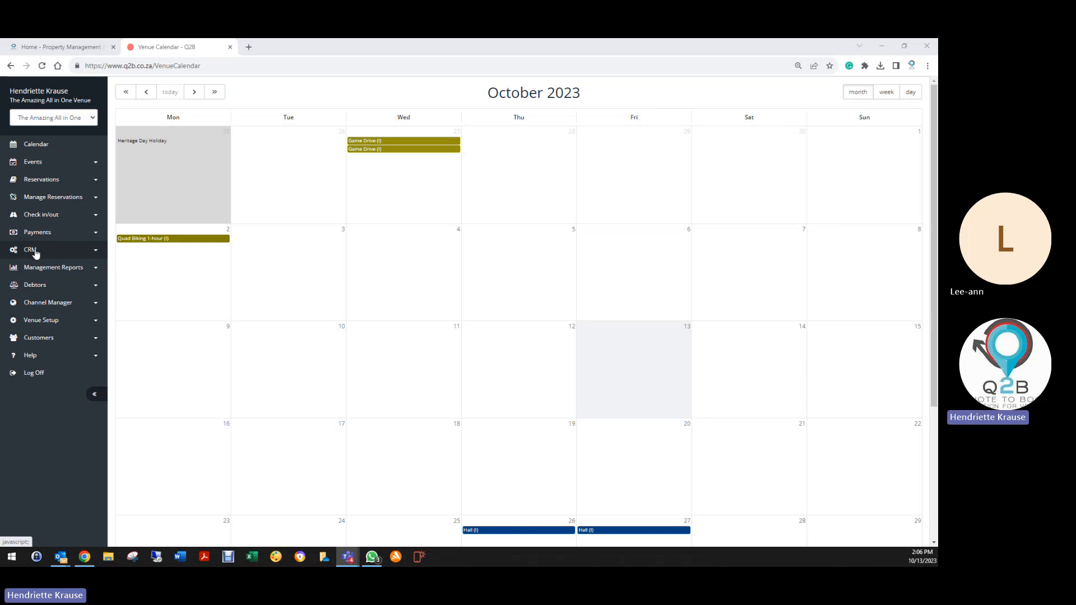
# Open the CRM Profile list from the CRM section of the sidebar.
pyautogui.click(35, 252)
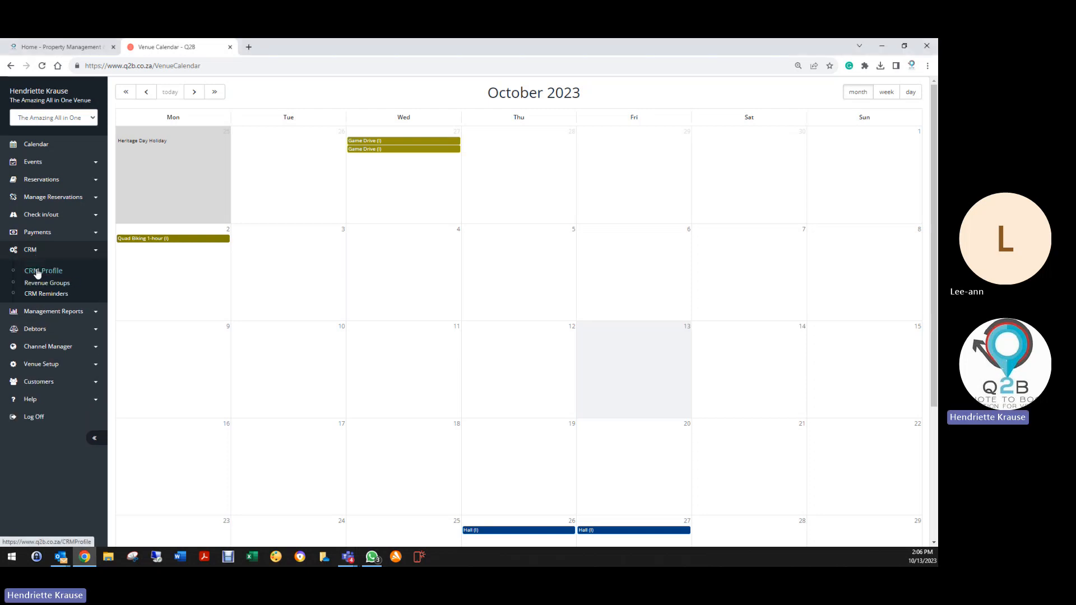
pyautogui.click(37, 271)
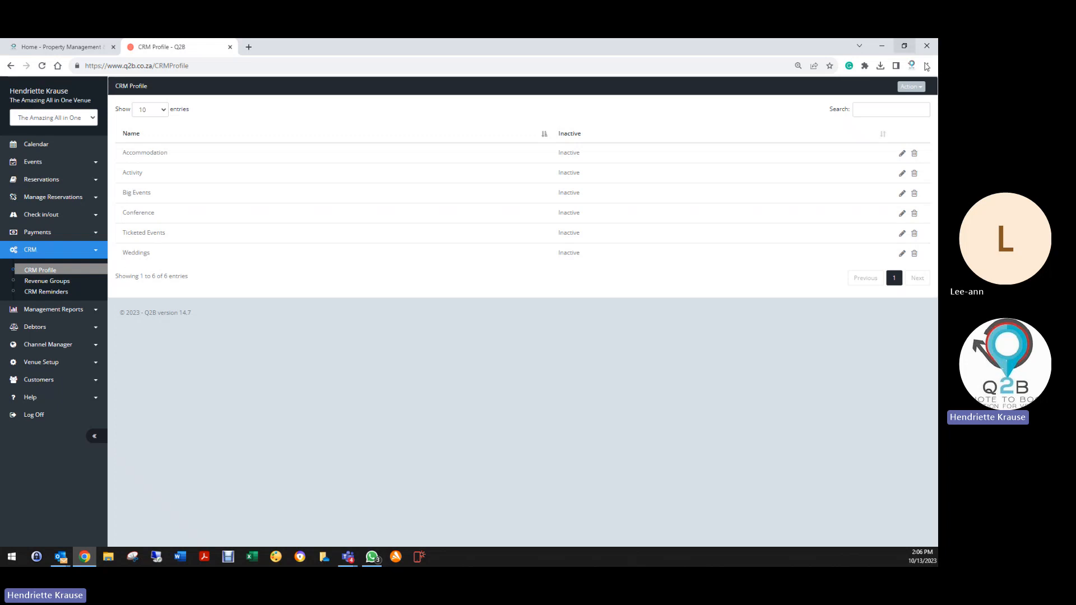
# Create a new CRM profile named 'Baby Shower' with Inactive ticked.
pyautogui.click(914, 87)
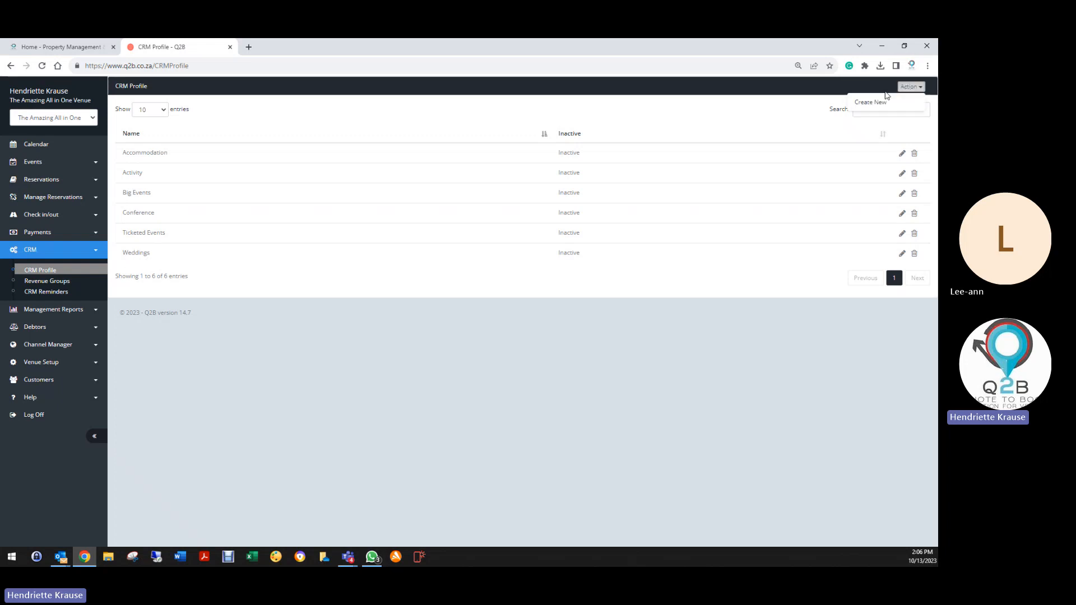
pyautogui.click(875, 102)
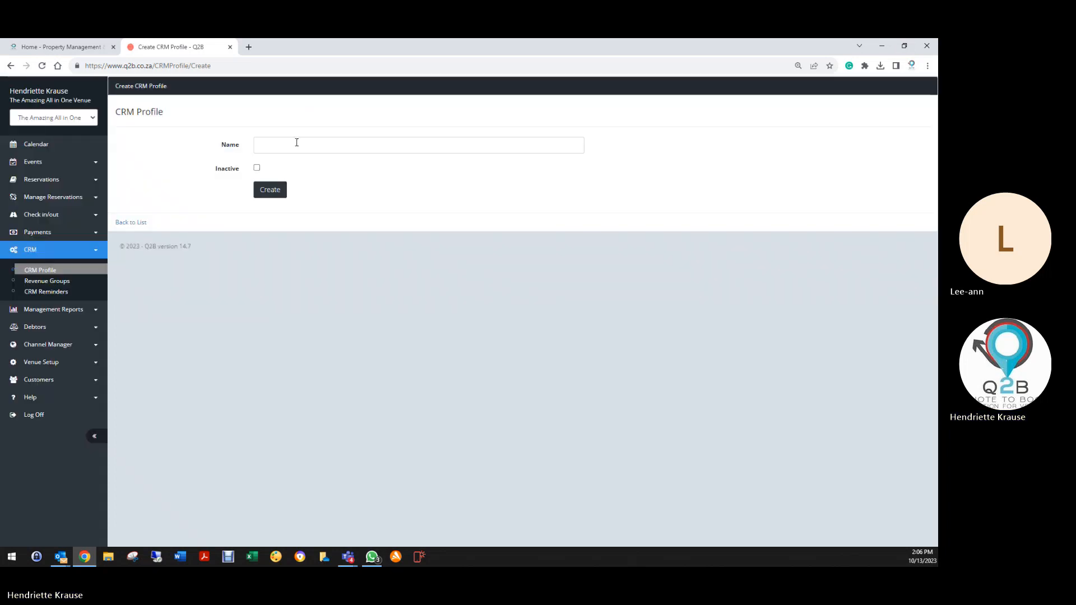
pyautogui.click(296, 144)
pyautogui.write('Baby')
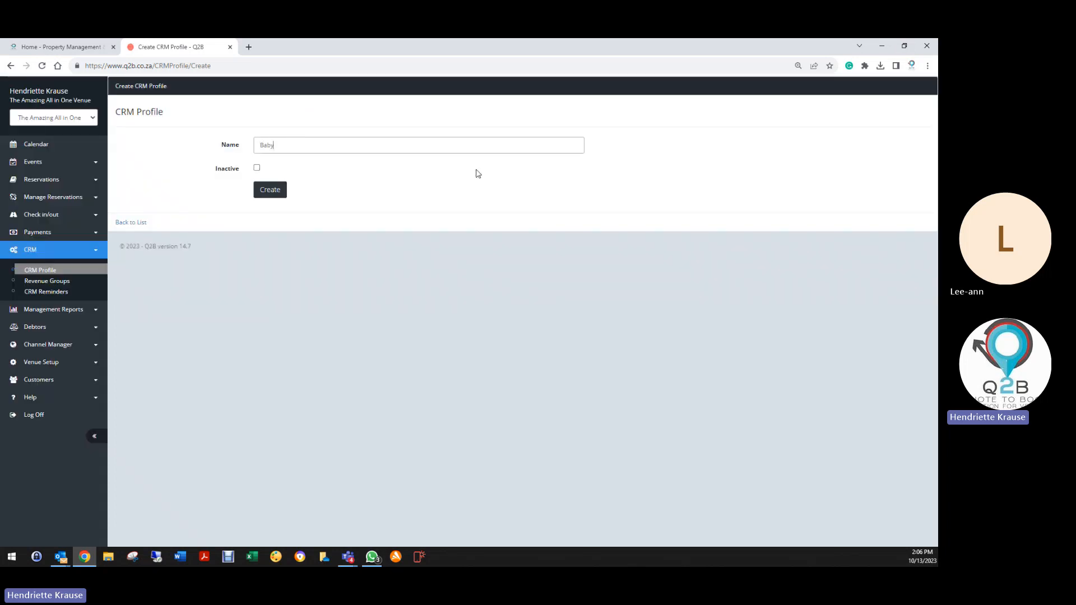
pyautogui.write(' Shower')
pyautogui.click(257, 168)
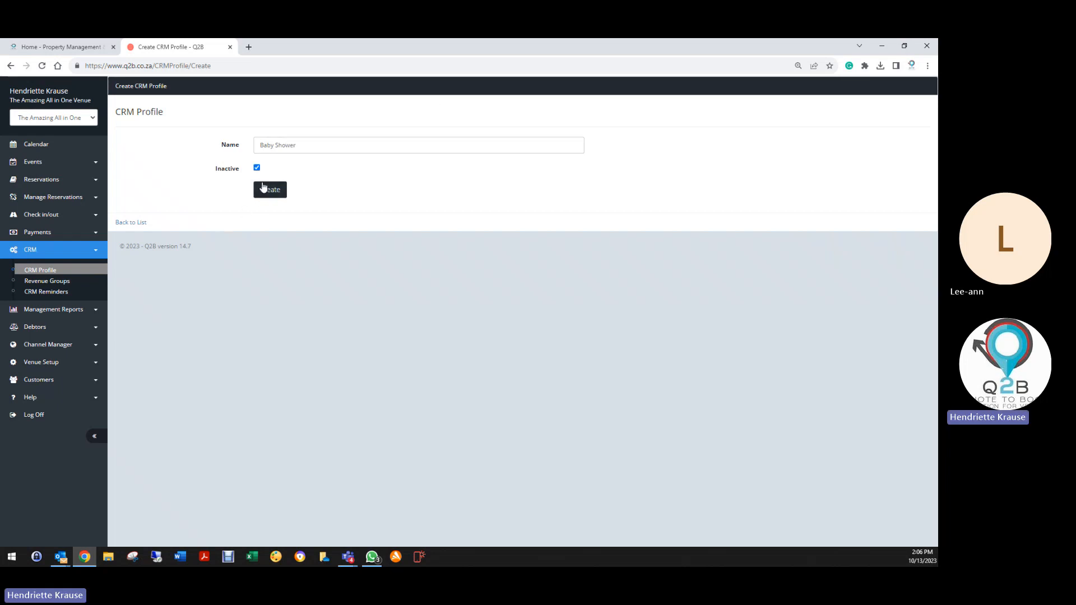
pyautogui.click(271, 191)
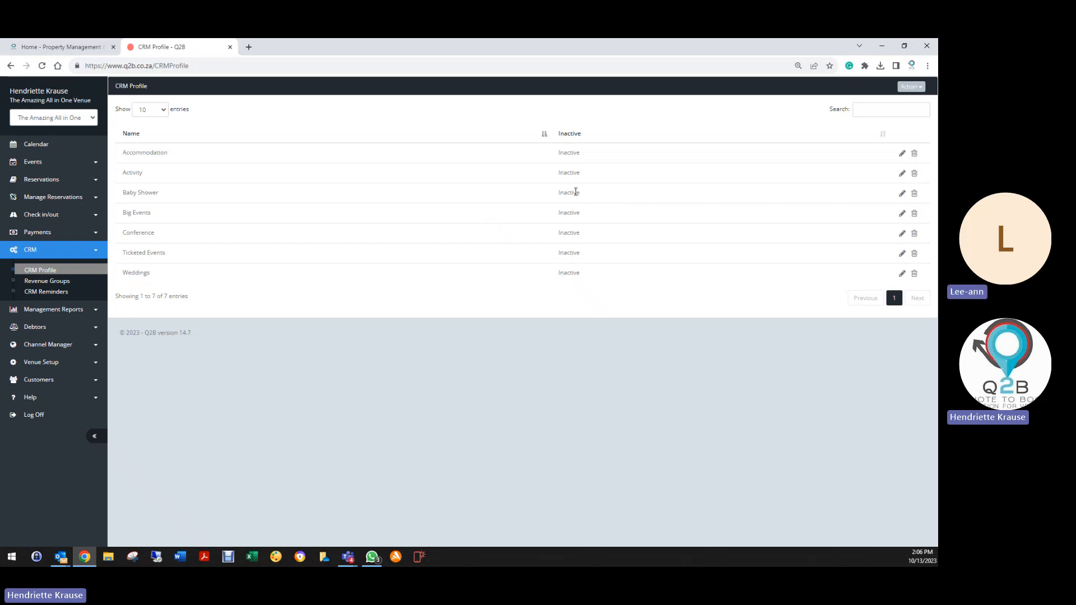
# Edit the Baby Shower profile and start a new CRM reminder for it.
pyautogui.click(901, 196)
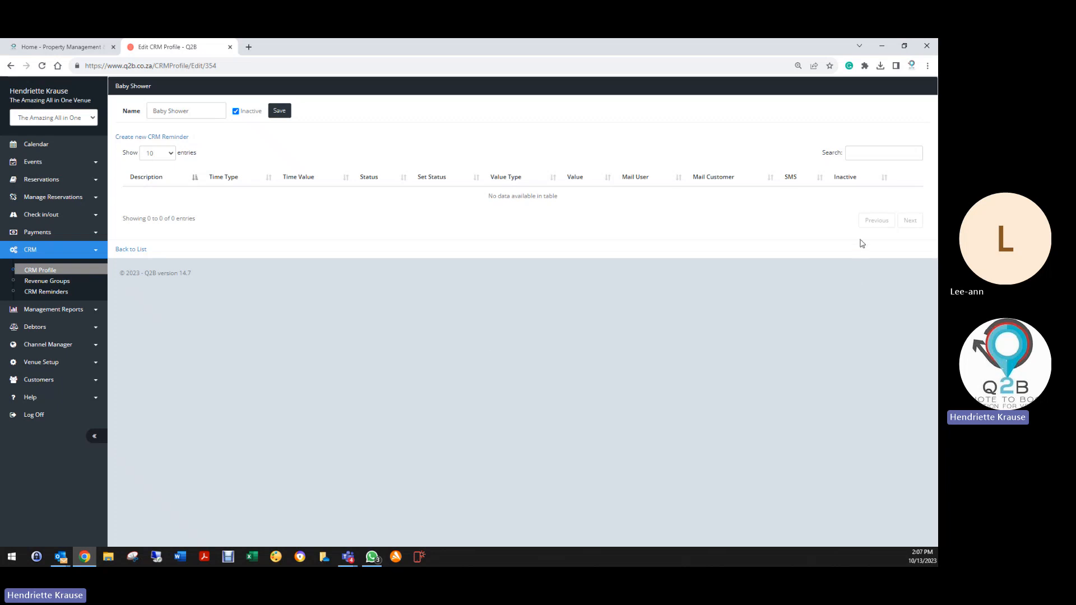
pyautogui.click(179, 138)
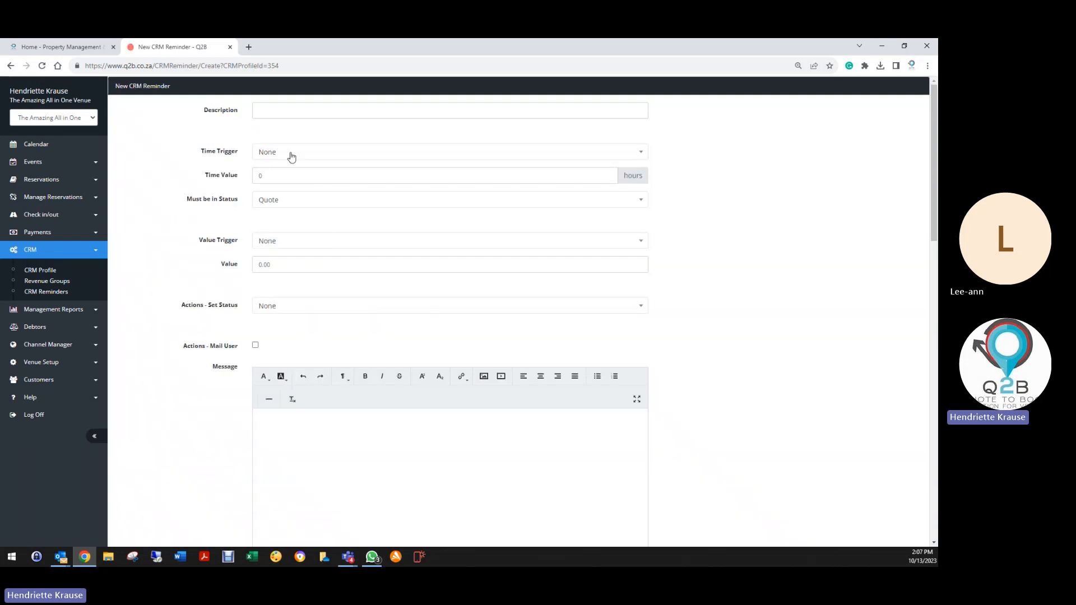
# Enter 'Follow up on Quote' as the reminder's description.
pyautogui.click(266, 112)
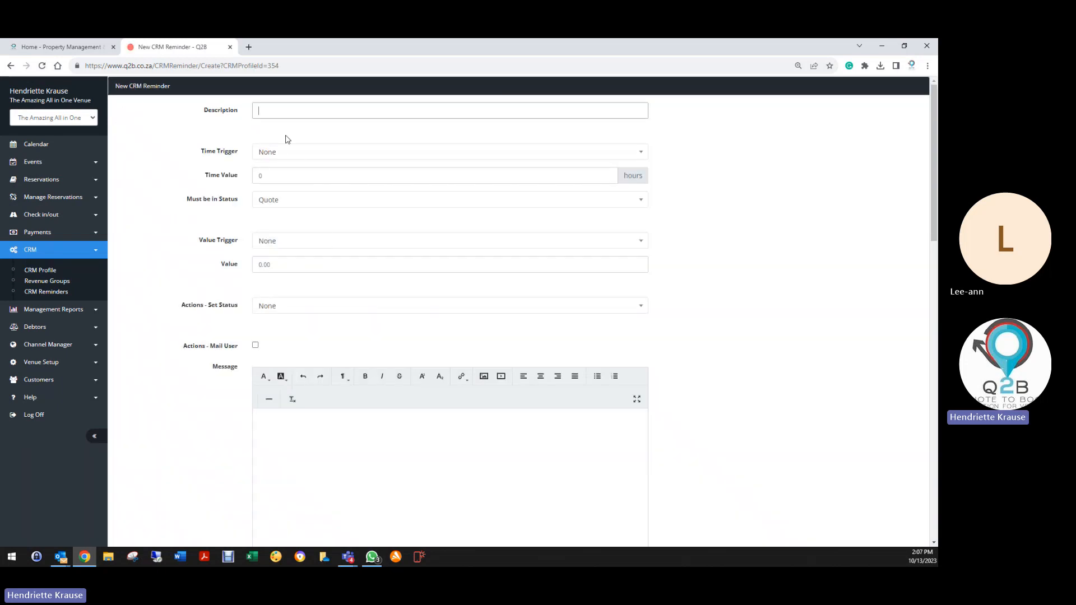
pyautogui.write('Folo')
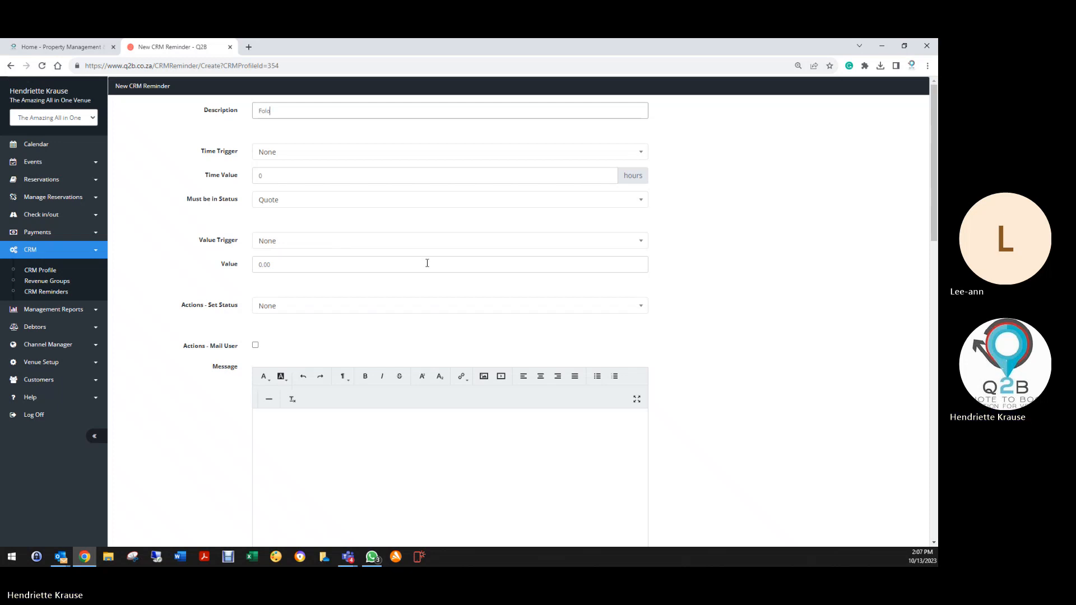
pyautogui.write('low up on ')
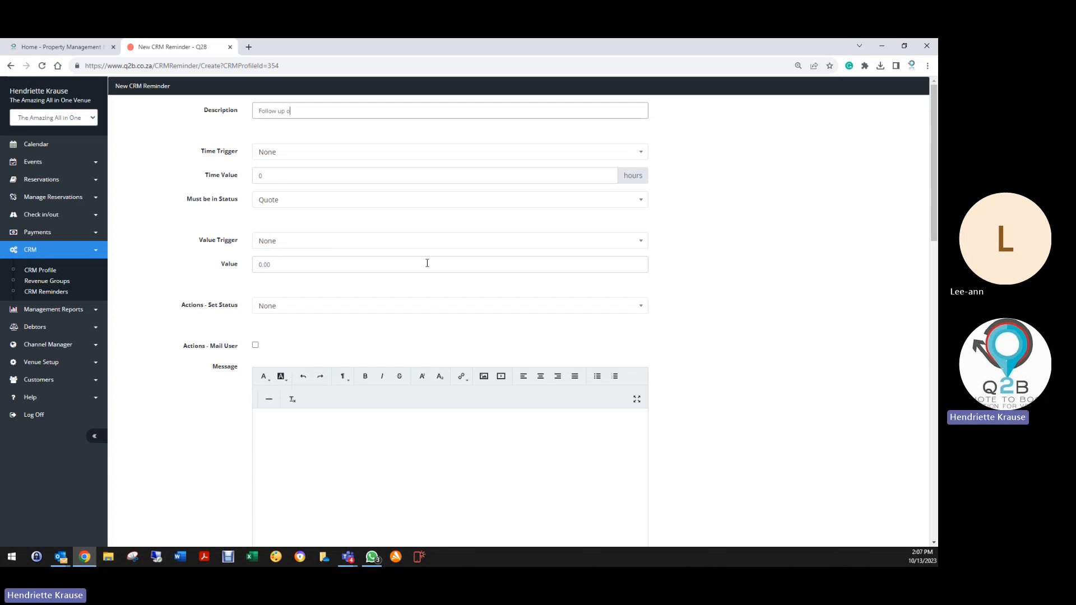
pyautogui.write('Quote')
pyautogui.moveTo(260, 111); pyautogui.dragTo(315, 111)
# Set the time trigger to After Status Set with a value of 24 hours.
pyautogui.click(290, 152)
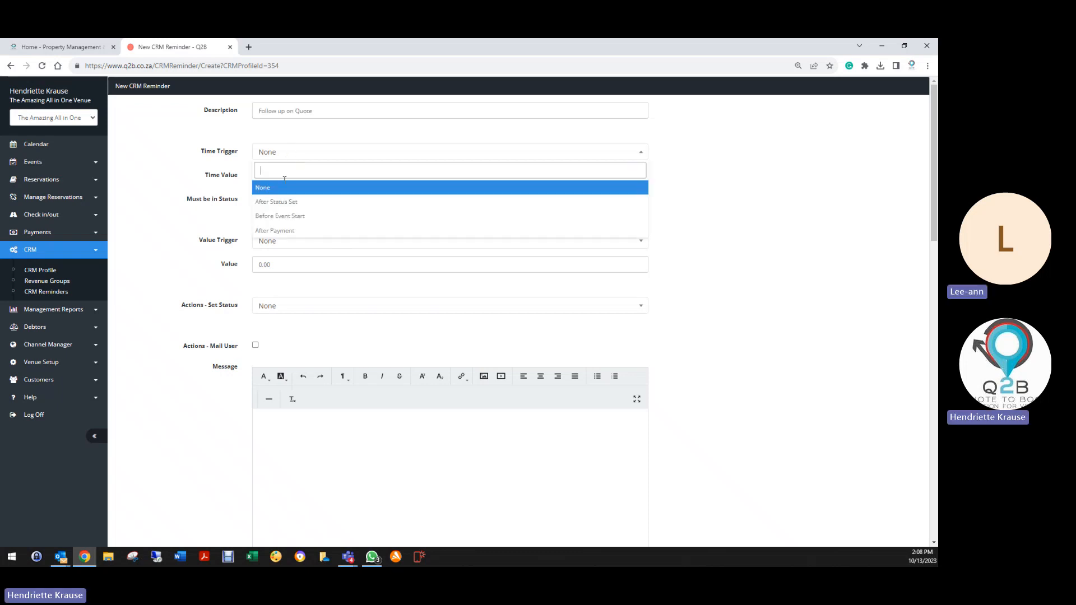
pyautogui.click(280, 216)
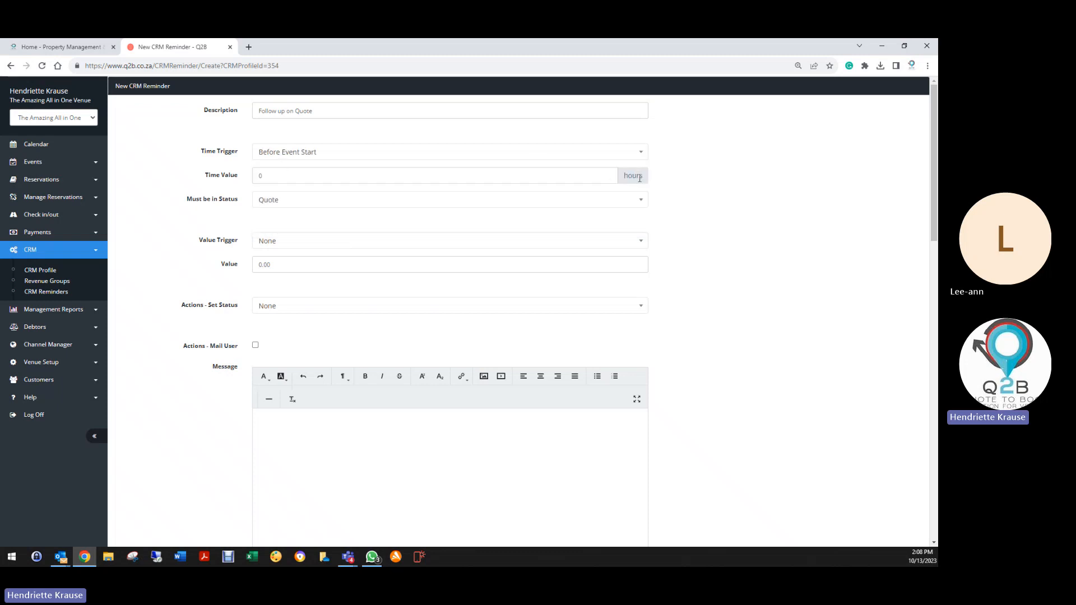
pyautogui.doubleClick(259, 176)
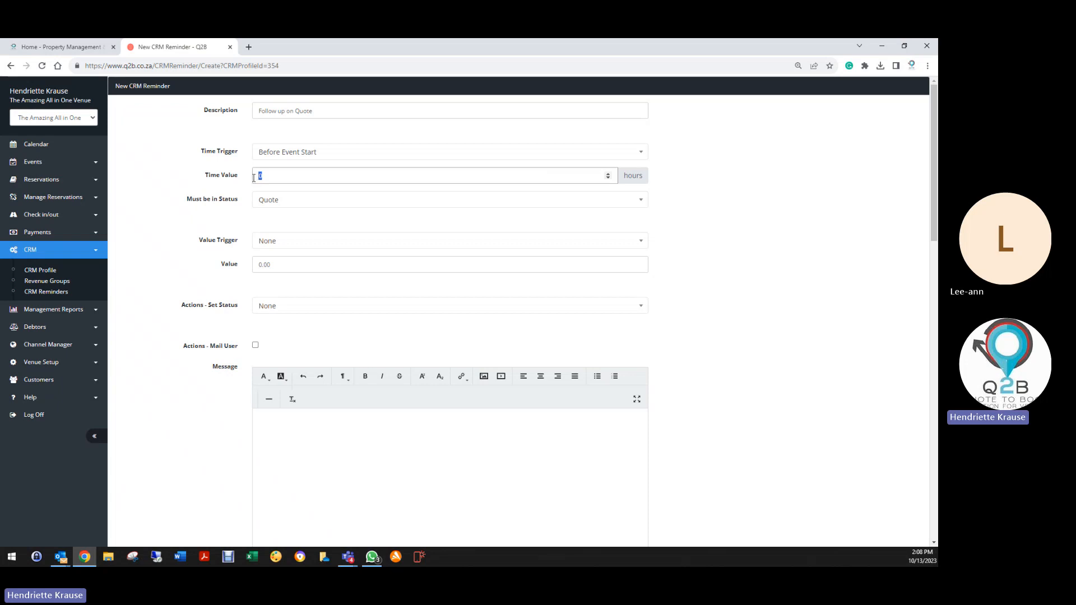
pyautogui.write('168')
pyautogui.click(272, 158)
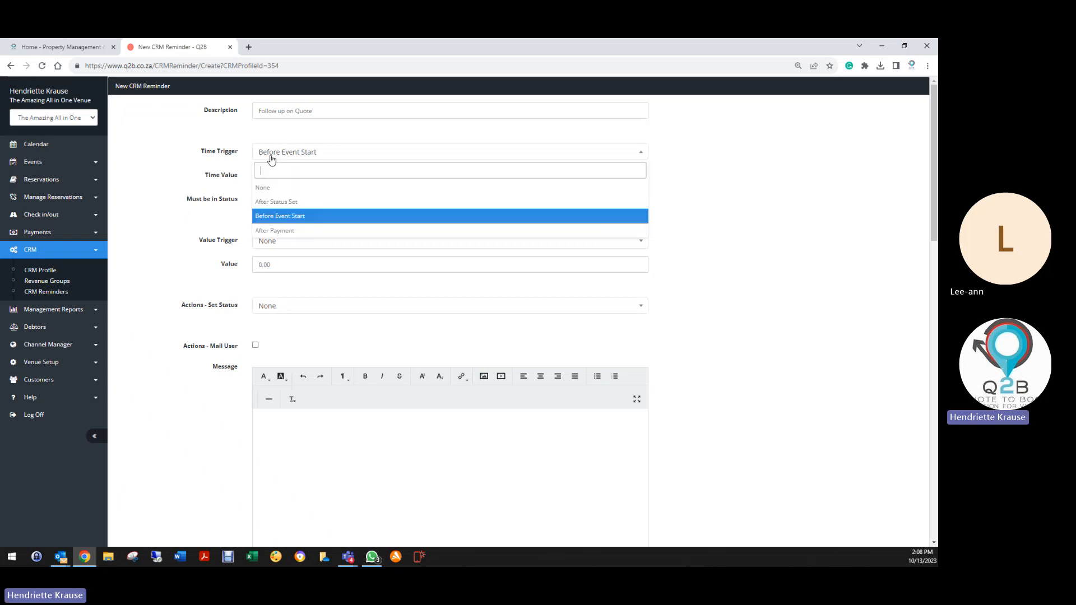
pyautogui.click(280, 204)
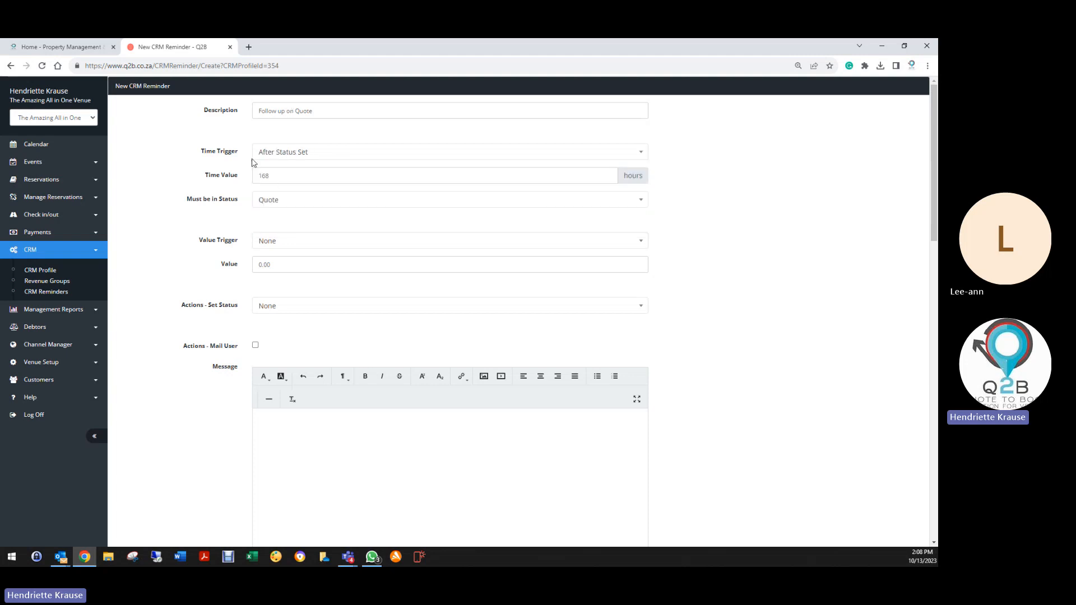
pyautogui.doubleClick(269, 177)
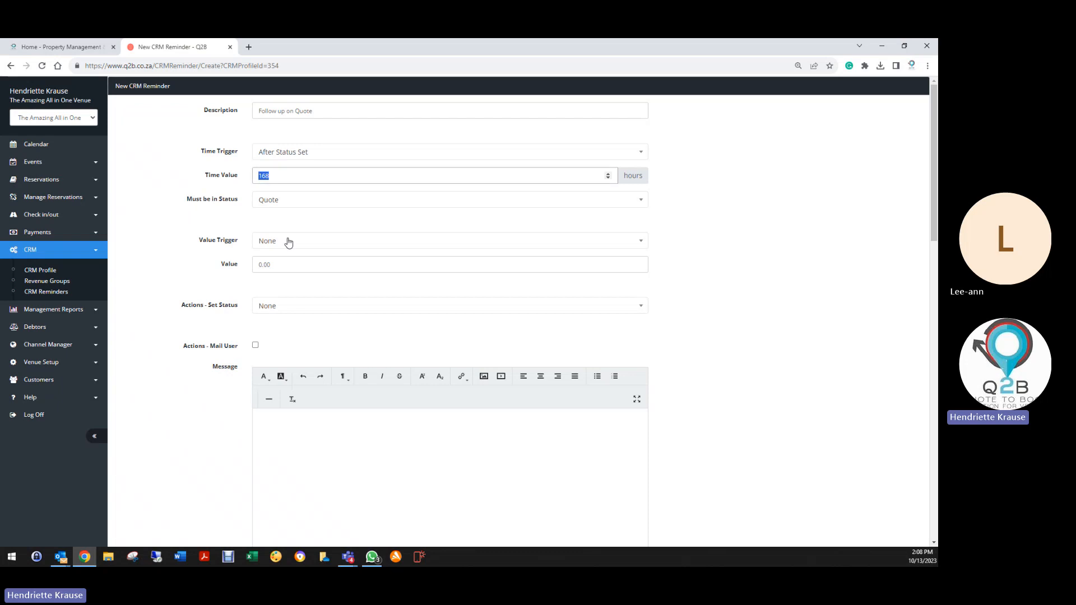
pyautogui.write('24')
# Leave both the value trigger and the set-status action at None.
pyautogui.click(272, 242)
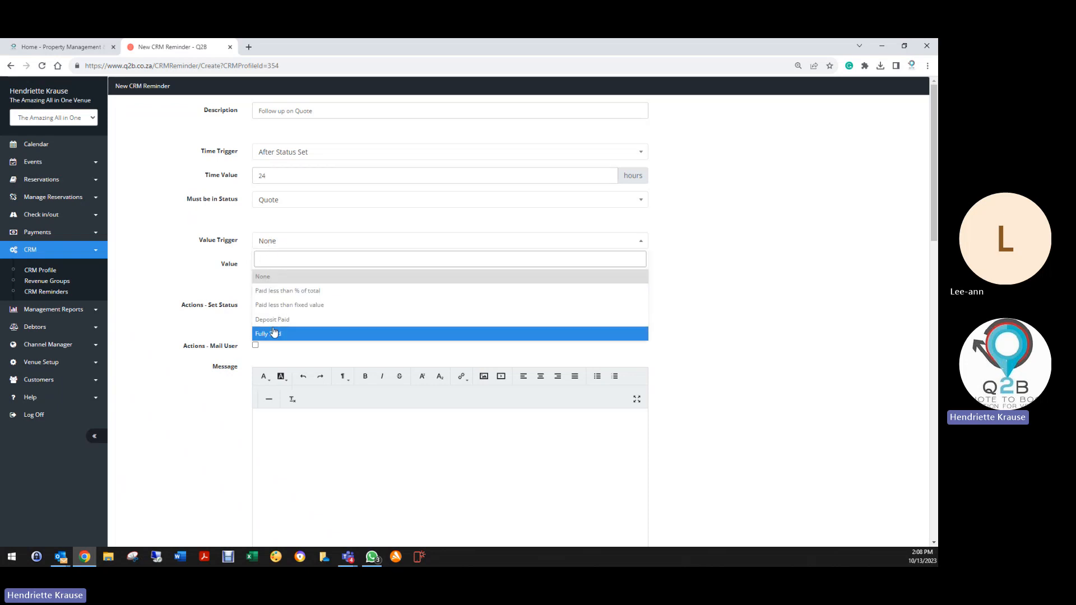
pyautogui.click(274, 279)
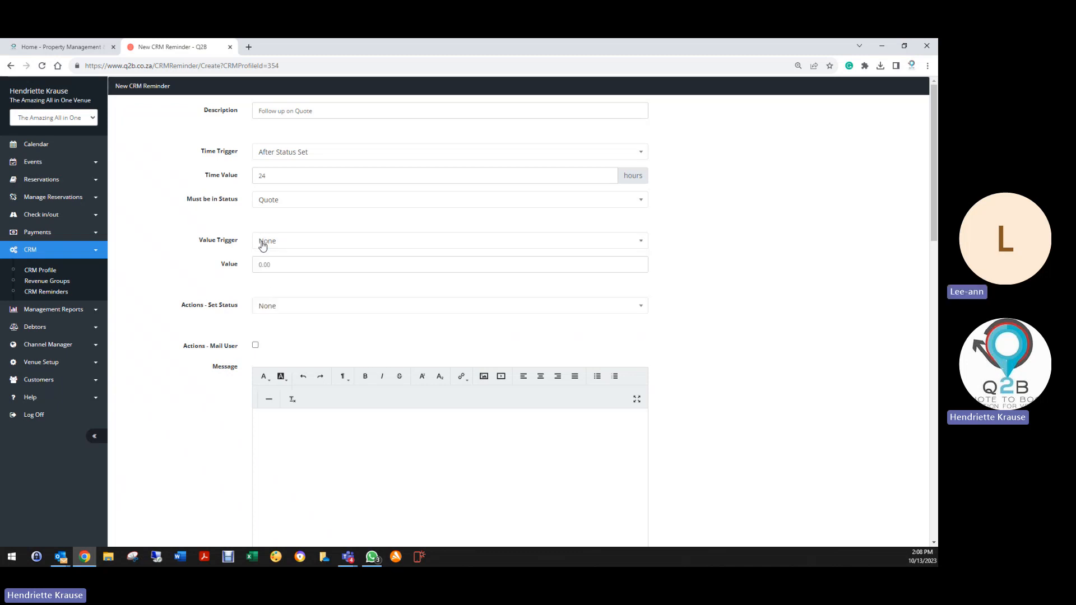
pyautogui.click(264, 307)
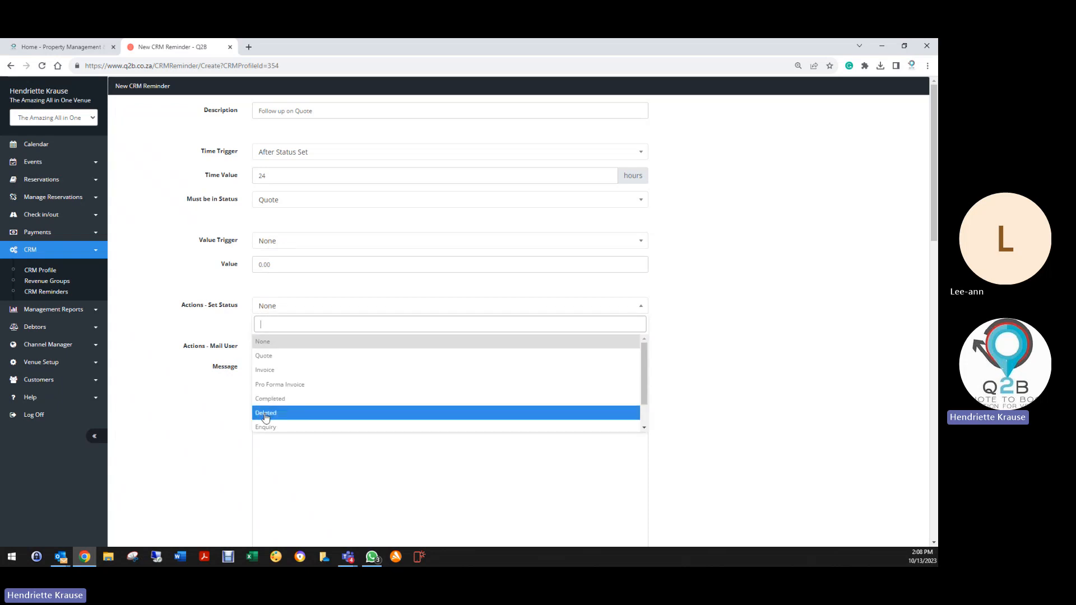
pyautogui.click(263, 340)
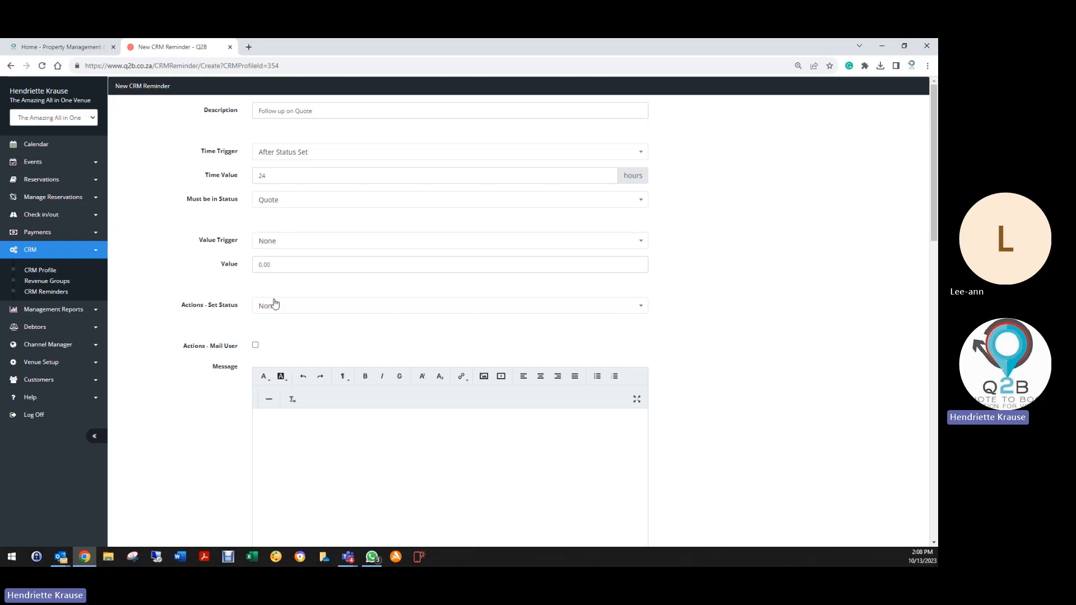
# Tick Mail User, then open the Accommodation profile's reminders in a new tab.
pyautogui.scroll(-3, 274, 327)
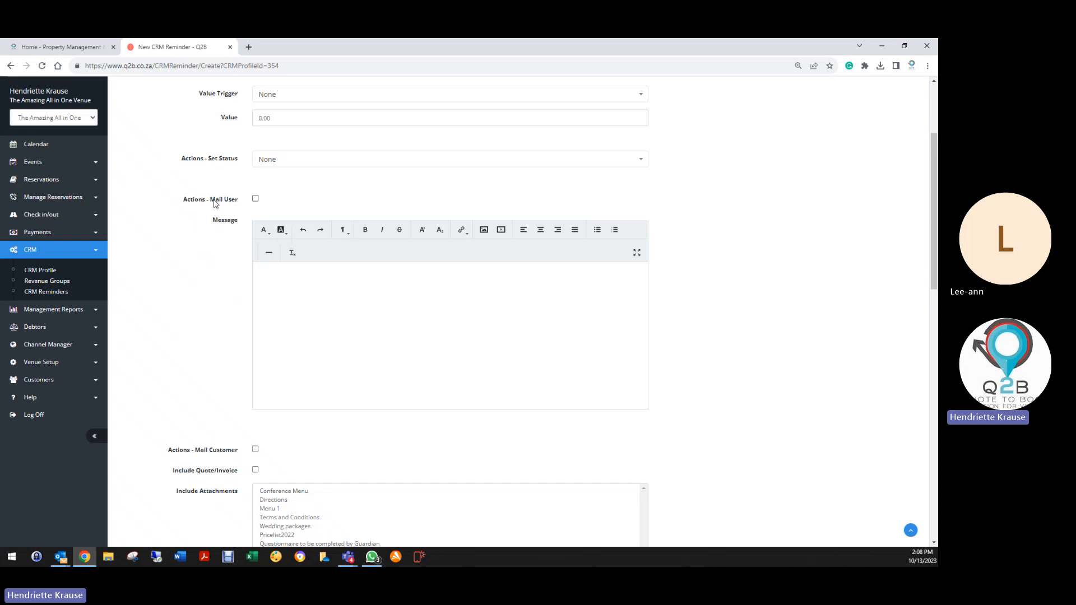
pyautogui.click(257, 199)
pyautogui.rightClick(51, 272)
pyautogui.click(76, 278)
pyautogui.click(250, 48)
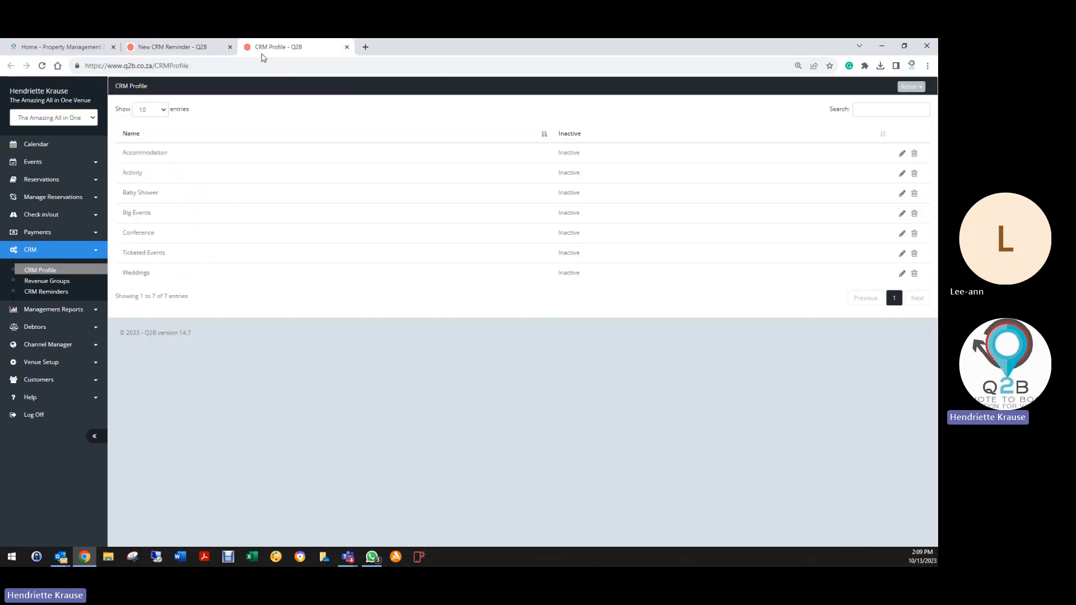
pyautogui.click(903, 155)
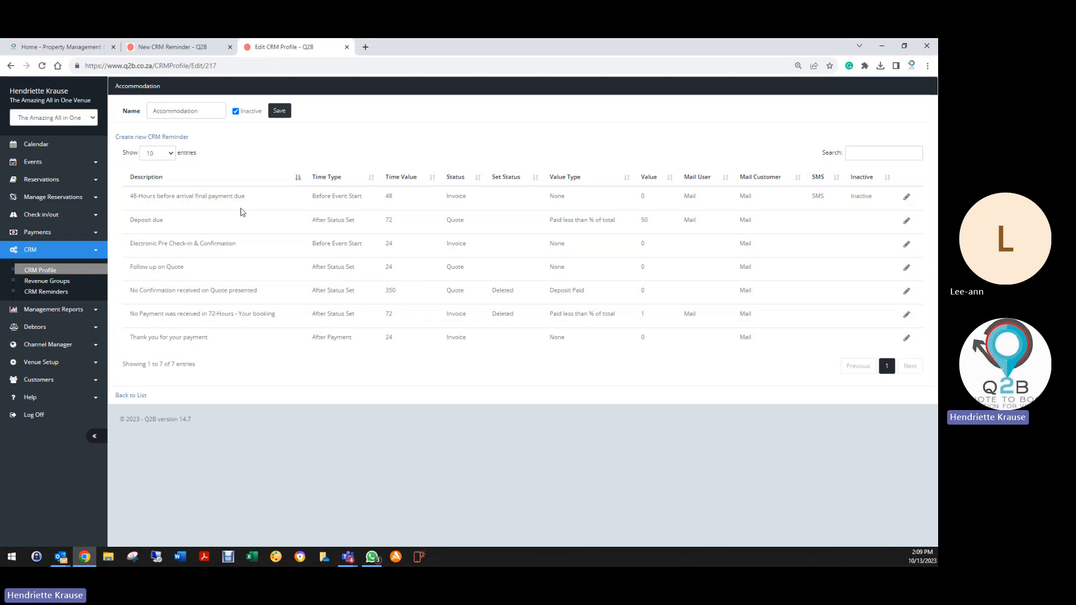
# Copy the 48-hour final payment reminder's message and paste it as plain text.
pyautogui.click(906, 197)
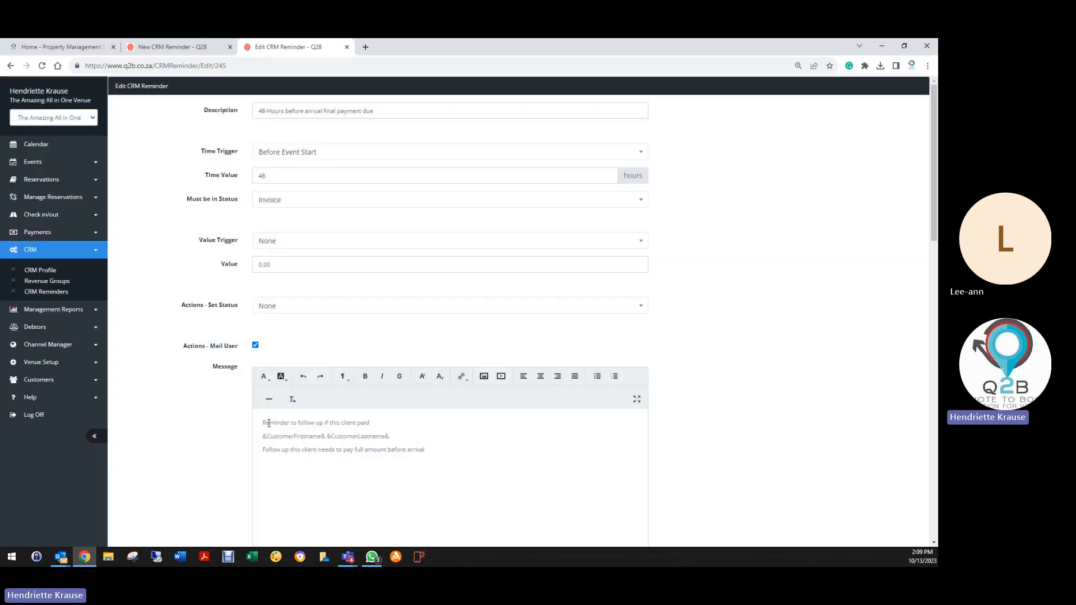
pyautogui.moveTo(262, 423); pyautogui.dragTo(437, 452)
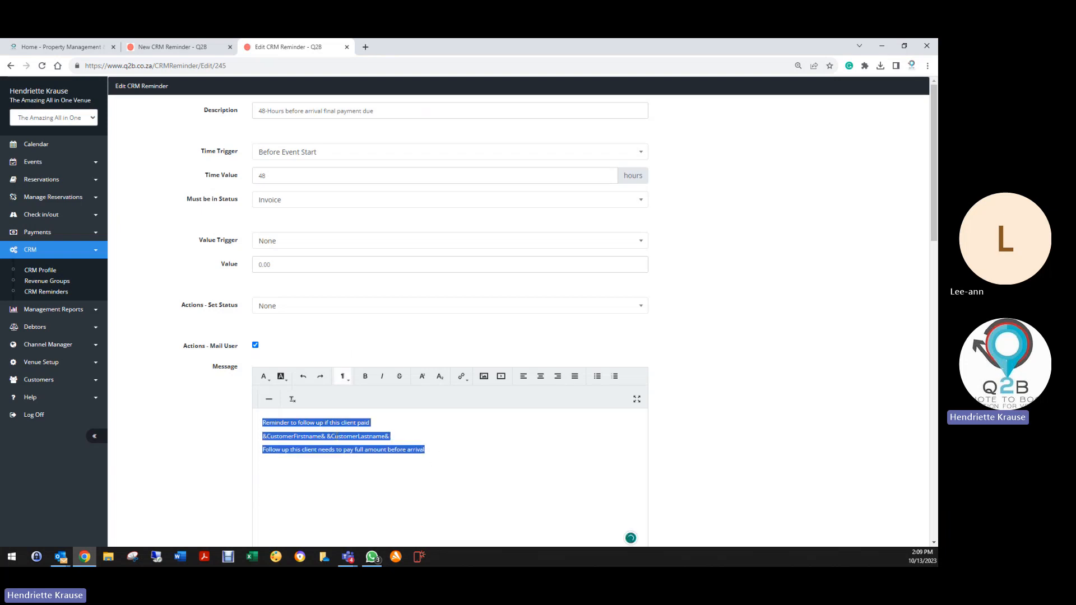
pyautogui.rightClick(348, 437)
pyautogui.click(370, 325)
pyautogui.click(203, 50)
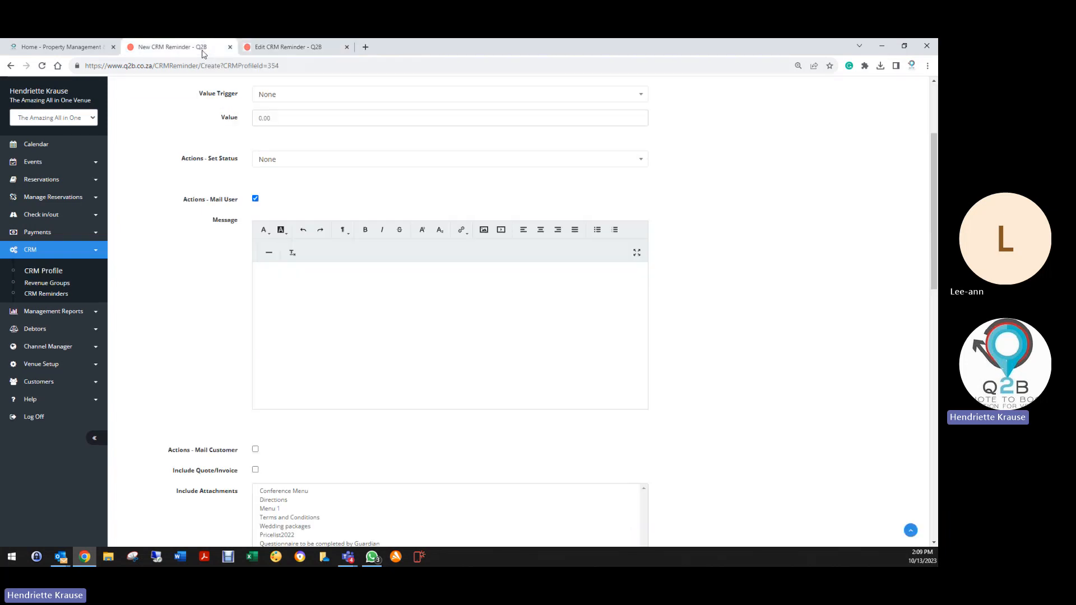
pyautogui.click(303, 279)
pyautogui.rightClick(303, 281)
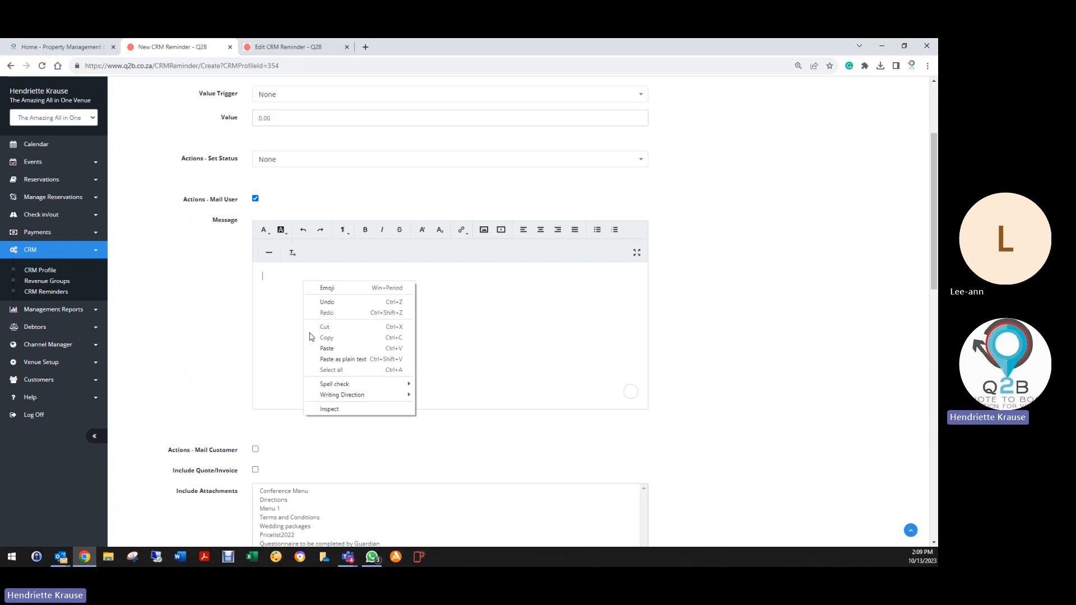
pyautogui.click(329, 359)
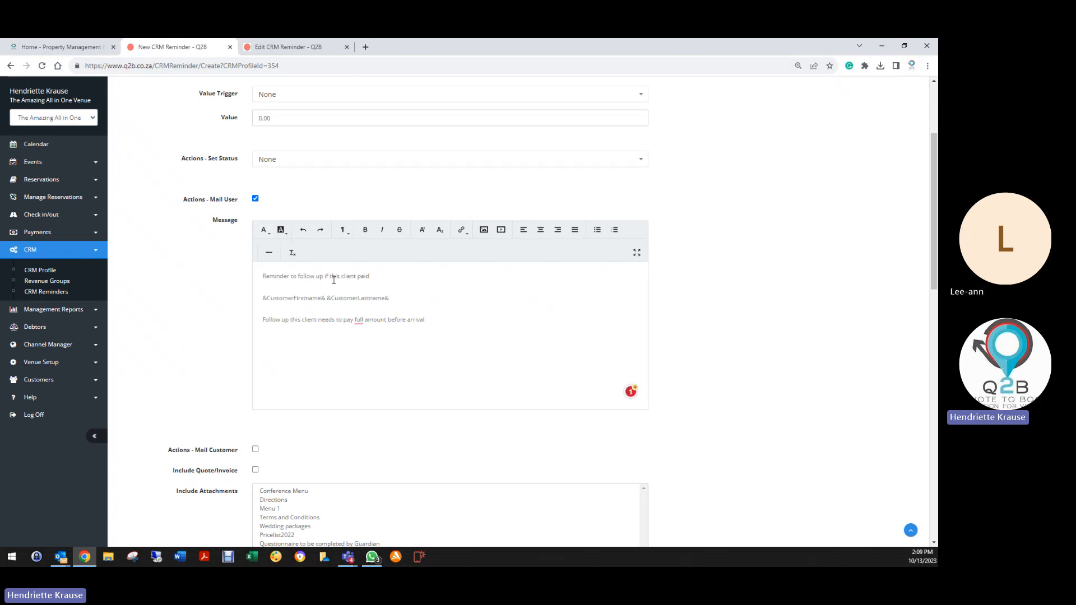
# Delete the line about paying the full amount before arrival.
pyautogui.click(380, 276)
pyautogui.moveTo(260, 278); pyautogui.dragTo(388, 281)
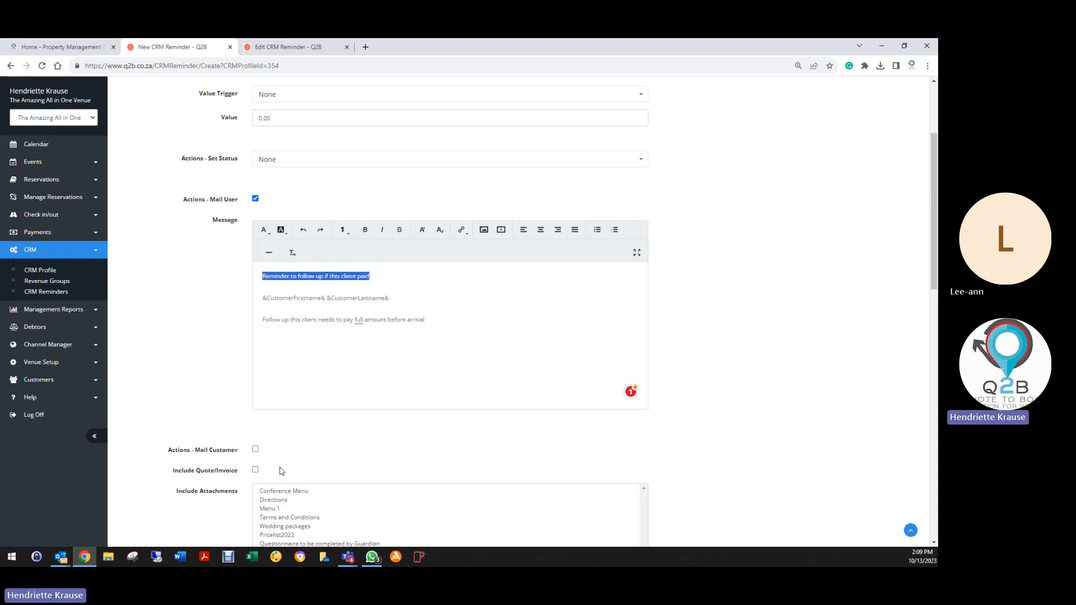
pyautogui.click(275, 294)
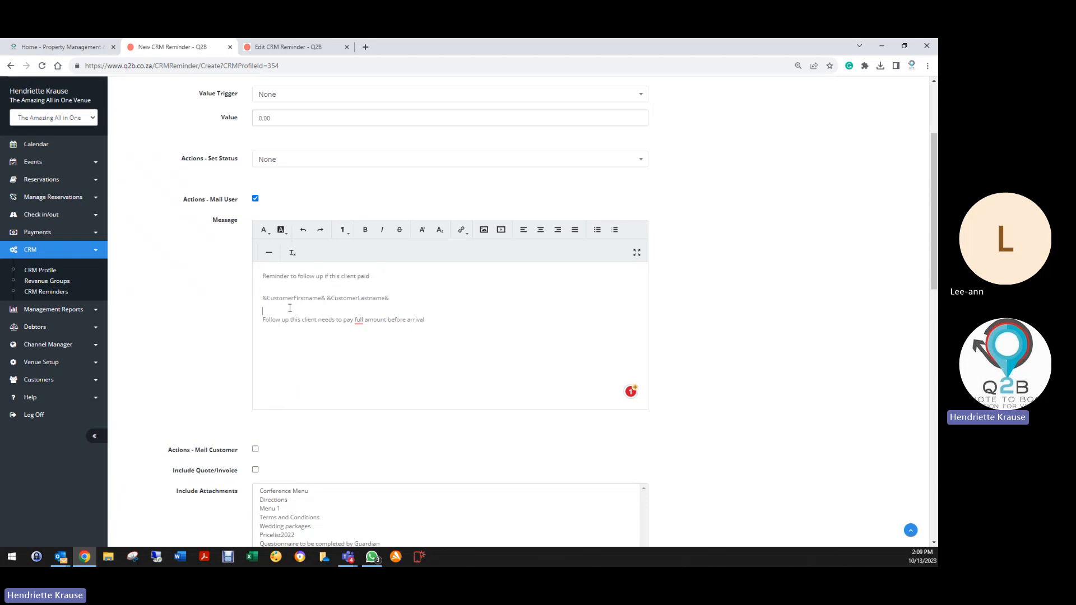
pyautogui.moveTo(261, 297); pyautogui.dragTo(397, 302)
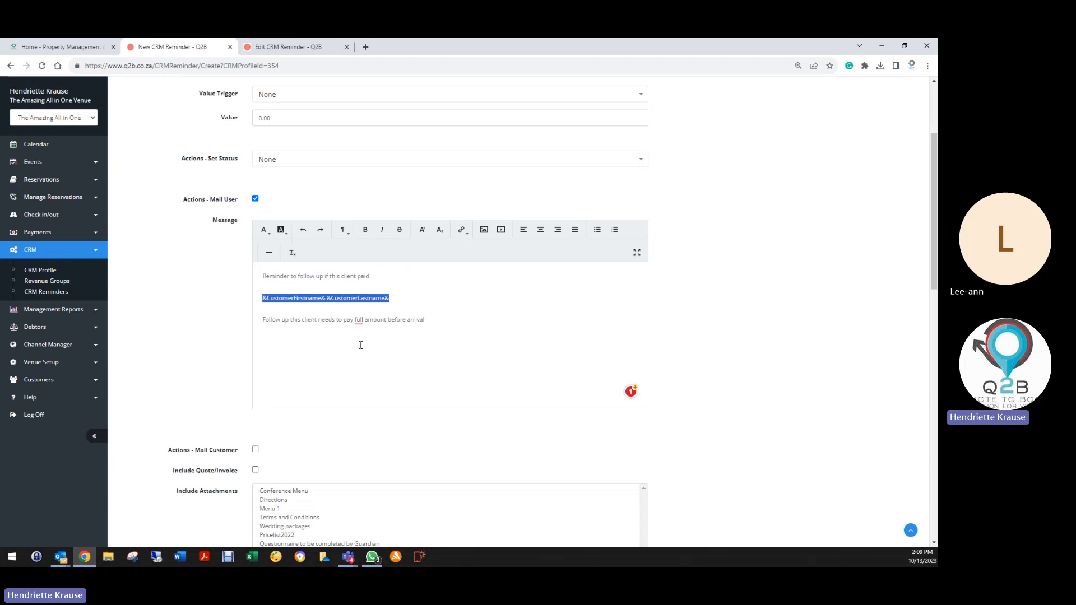
pyautogui.click(262, 310)
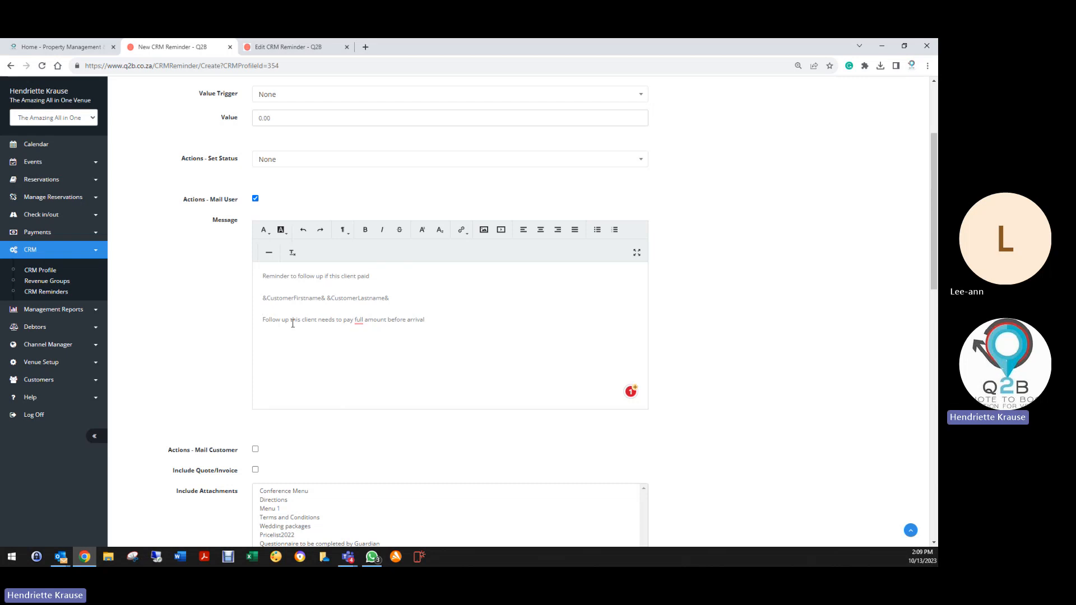
pyautogui.moveTo(263, 320); pyautogui.dragTo(425, 319)
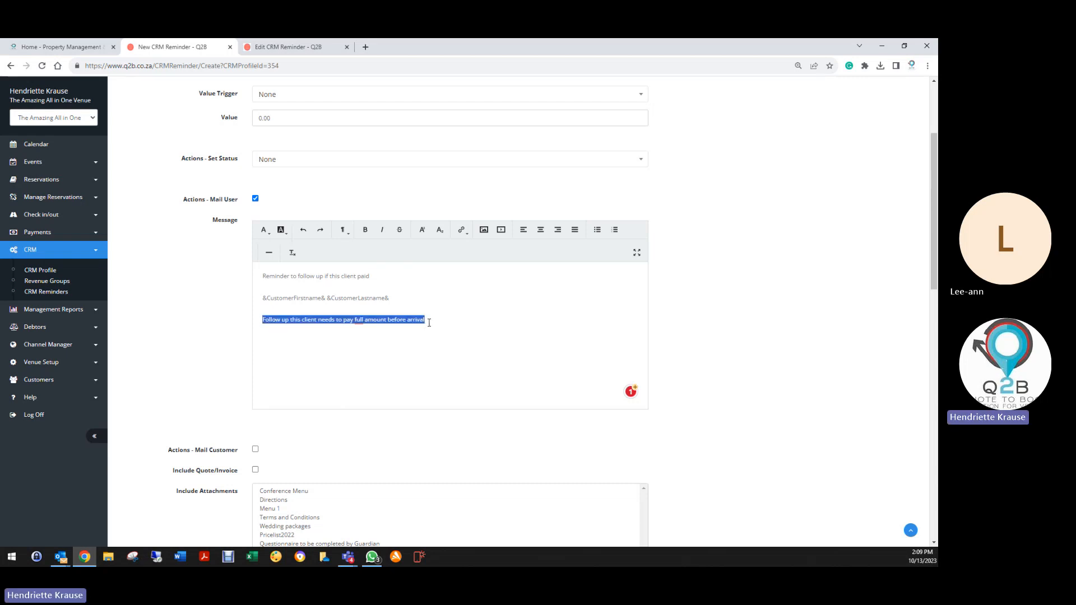
pyautogui.press('BackSpace')
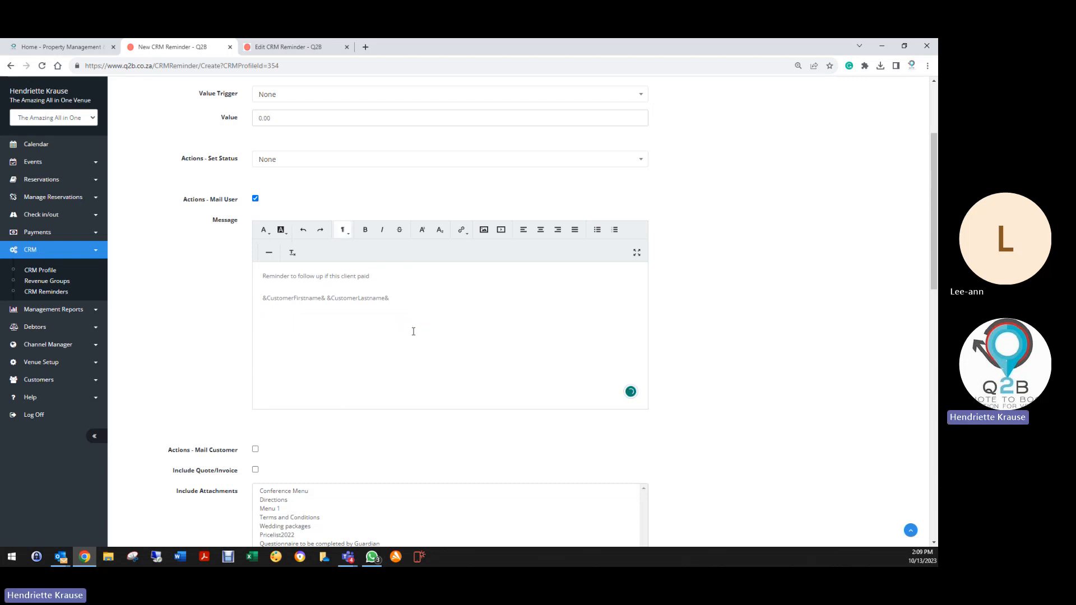
pyautogui.scroll(-3, 307, 362)
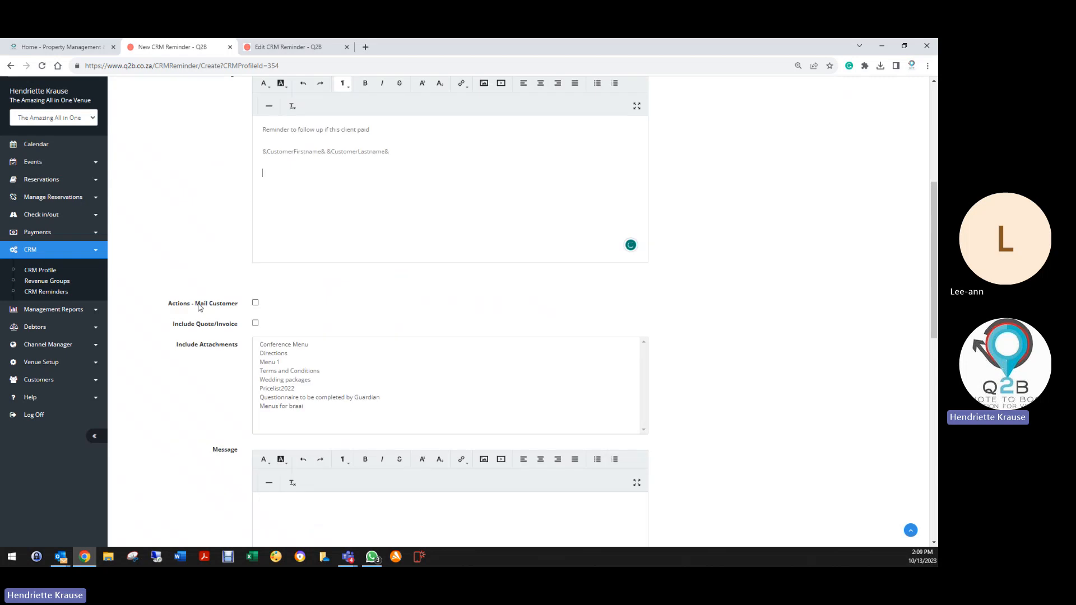
# Tick Mail Customer and paste the existing reminder's customer message into it.
pyautogui.click(255, 304)
pyautogui.click(297, 47)
pyautogui.scroll(-5, 185, 336)
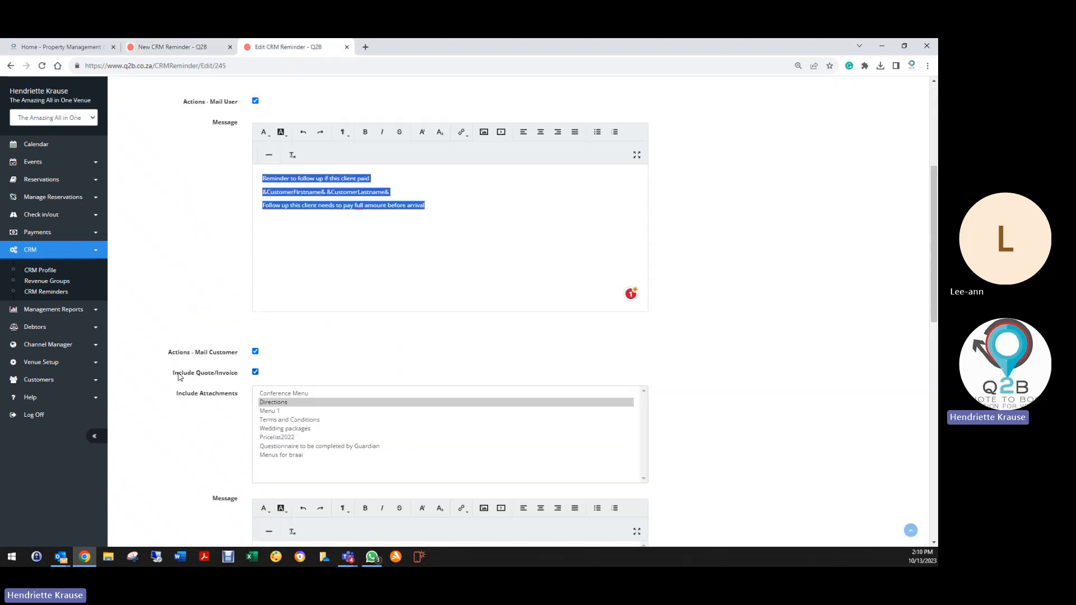
pyautogui.scroll(-1, 180, 377)
pyautogui.moveTo(259, 265); pyautogui.dragTo(323, 395)
pyautogui.rightClick(315, 293)
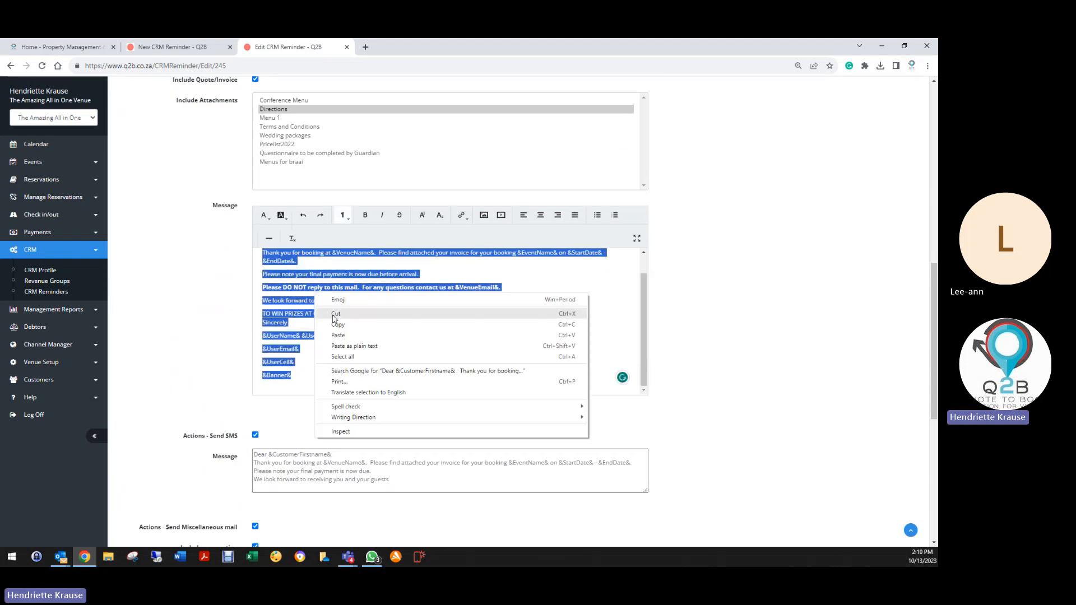
pyautogui.click(336, 322)
pyautogui.click(192, 50)
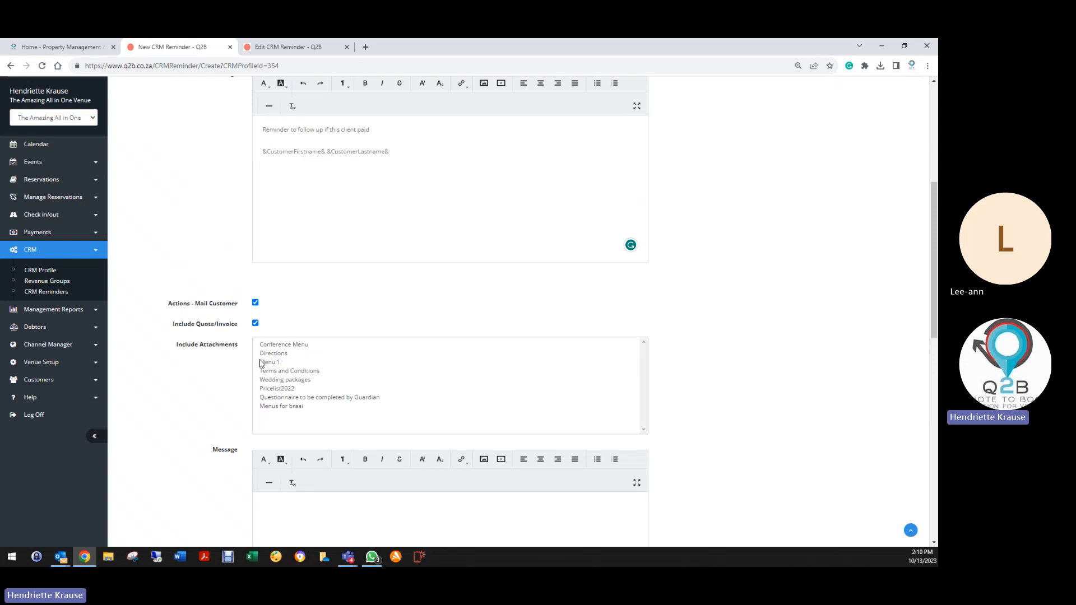
pyautogui.scroll(-4, 265, 337)
pyautogui.rightClick(264, 257)
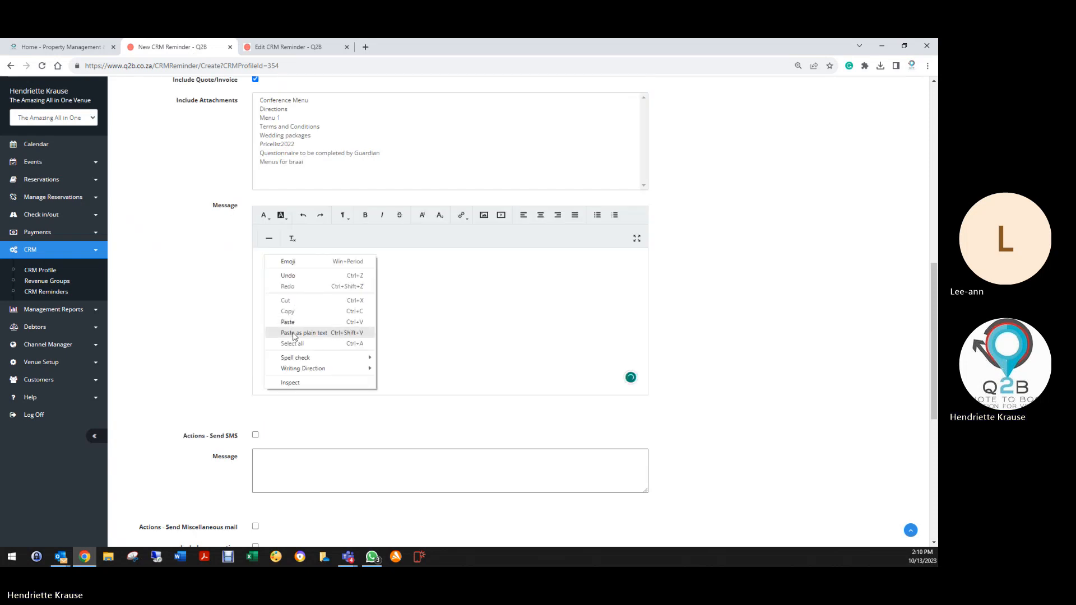
pyautogui.click(287, 322)
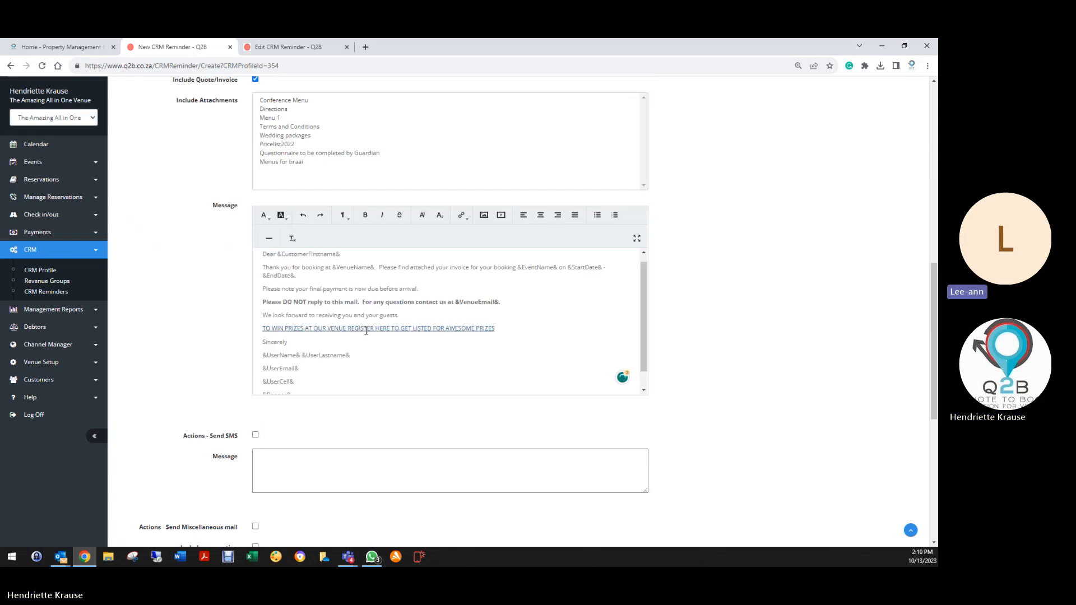
# Leave SMS sending off and save the Follow up on Quote reminder.
pyautogui.scroll(8, 367, 358)
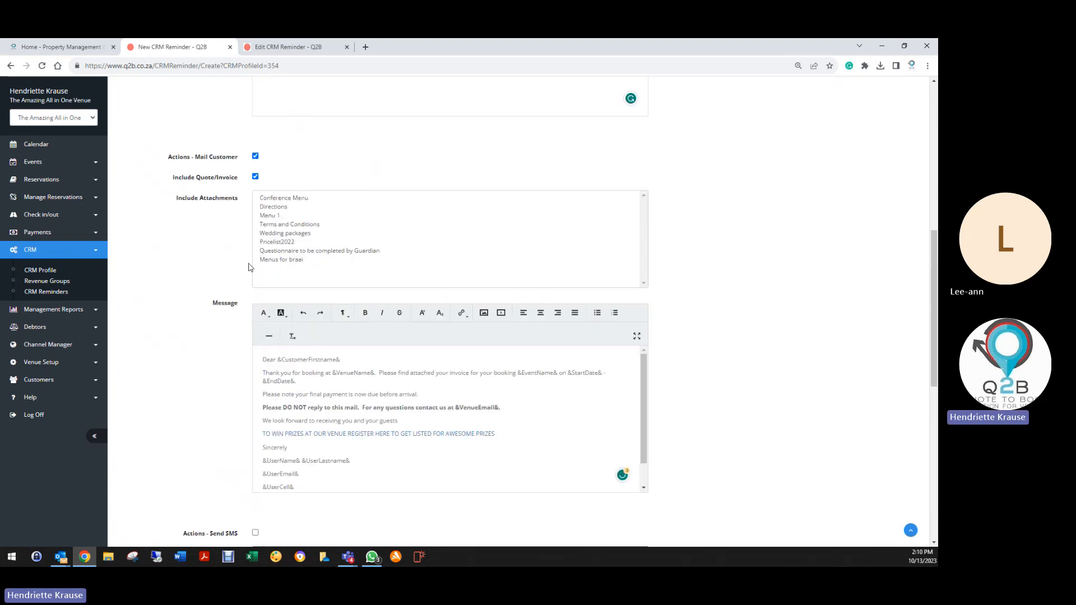
pyautogui.scroll(2, 241, 282)
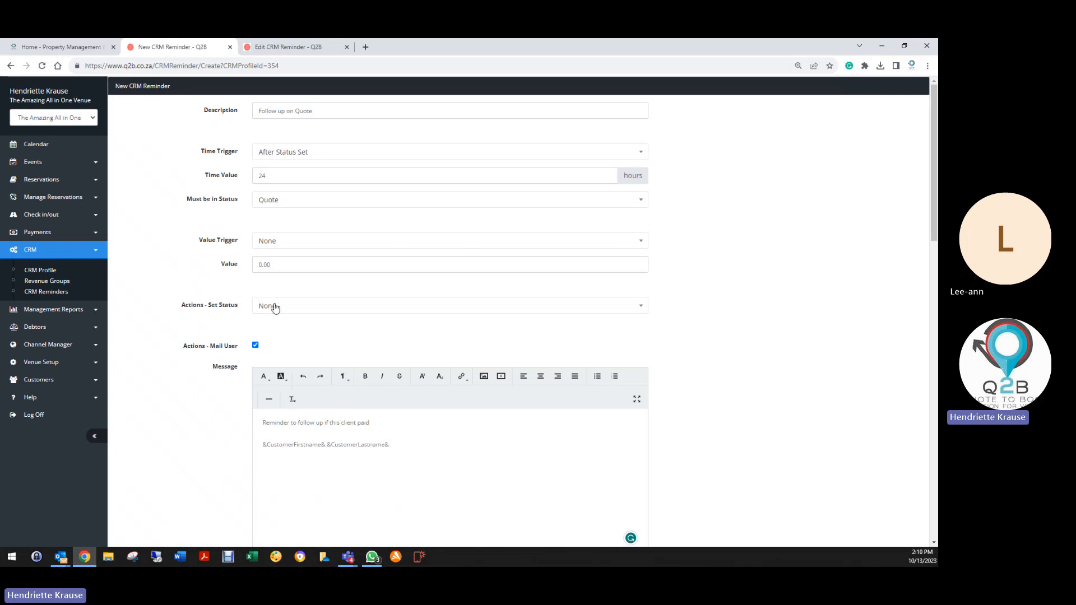
pyautogui.scroll(-2, 273, 307)
pyautogui.scroll(-3, 273, 307)
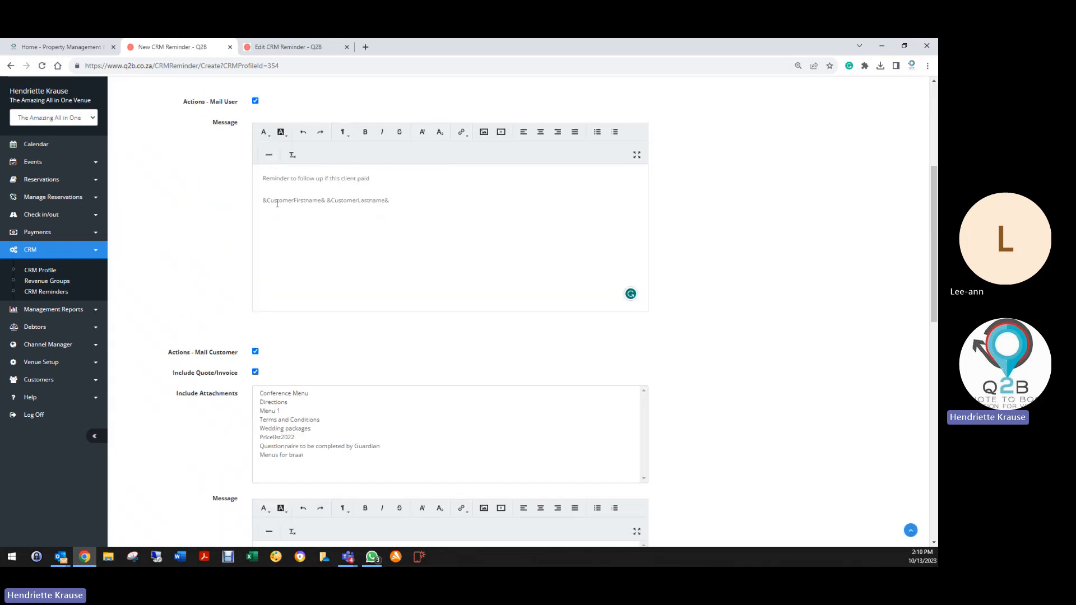
pyautogui.scroll(-3, 277, 204)
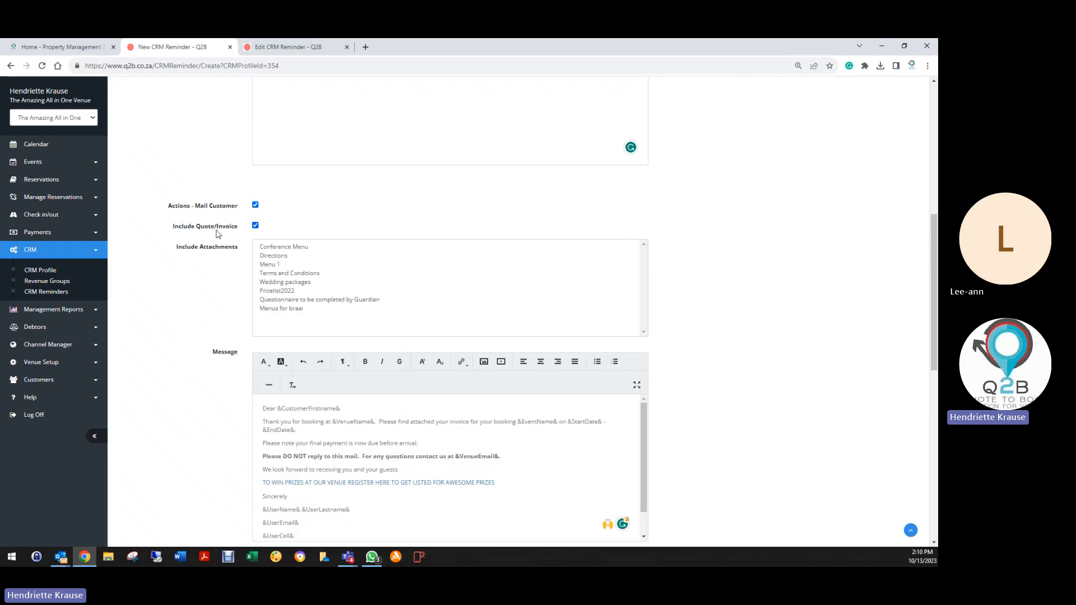
pyautogui.scroll(-3, 228, 319)
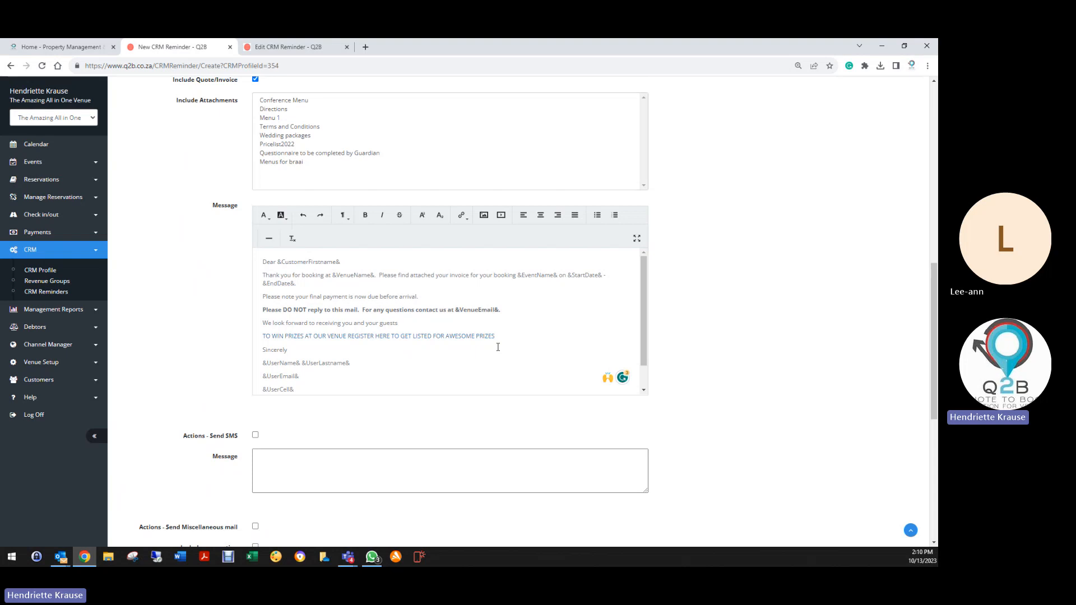
pyautogui.scroll(-3, 201, 426)
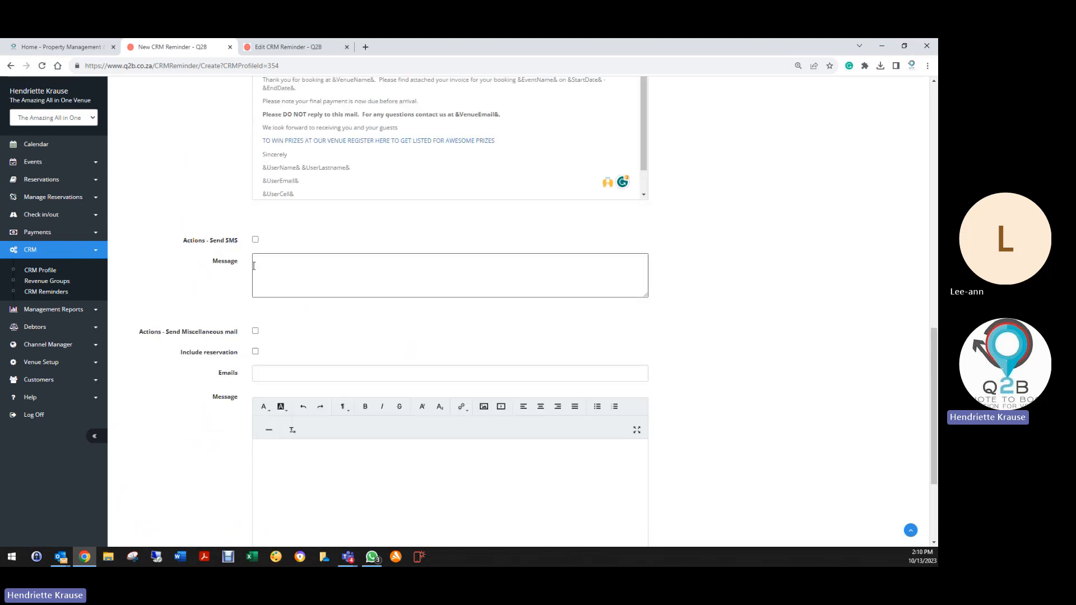
pyautogui.click(255, 240)
pyautogui.click(259, 261)
pyautogui.click(256, 239)
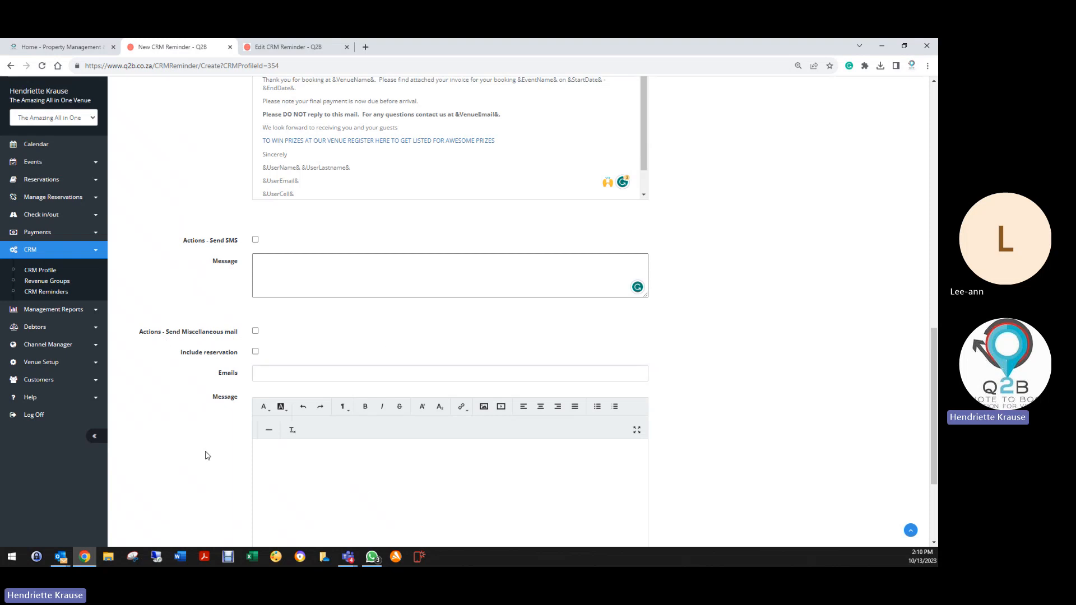
pyautogui.scroll(-3, 214, 461)
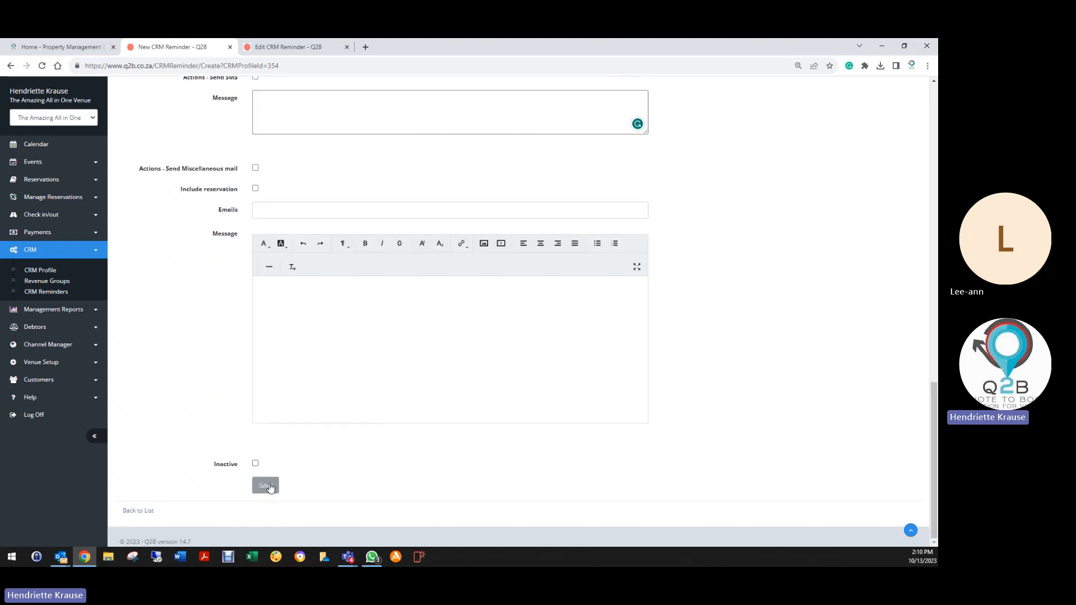
pyautogui.click(268, 486)
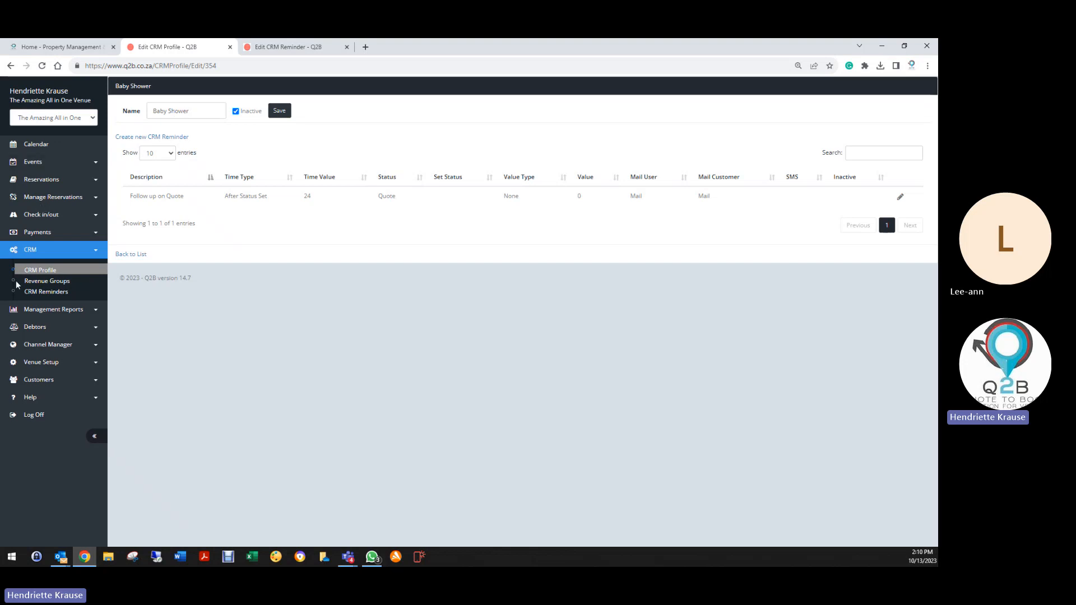
# Go to CRM Revenue Groups and start a new revenue group from the Action menu.
pyautogui.click(50, 287)
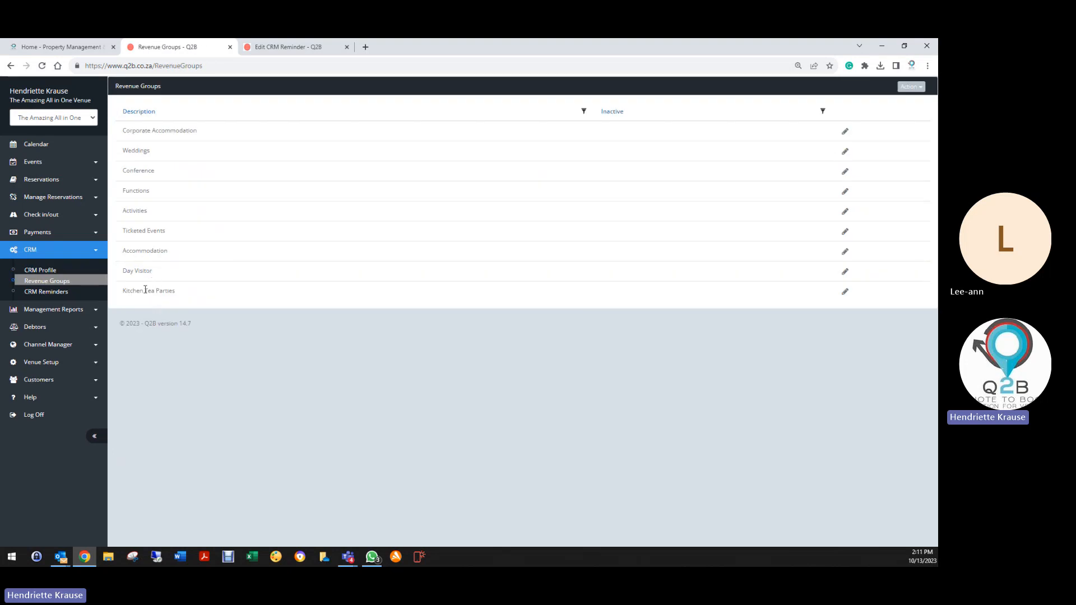
pyautogui.click(910, 86)
pyautogui.click(875, 104)
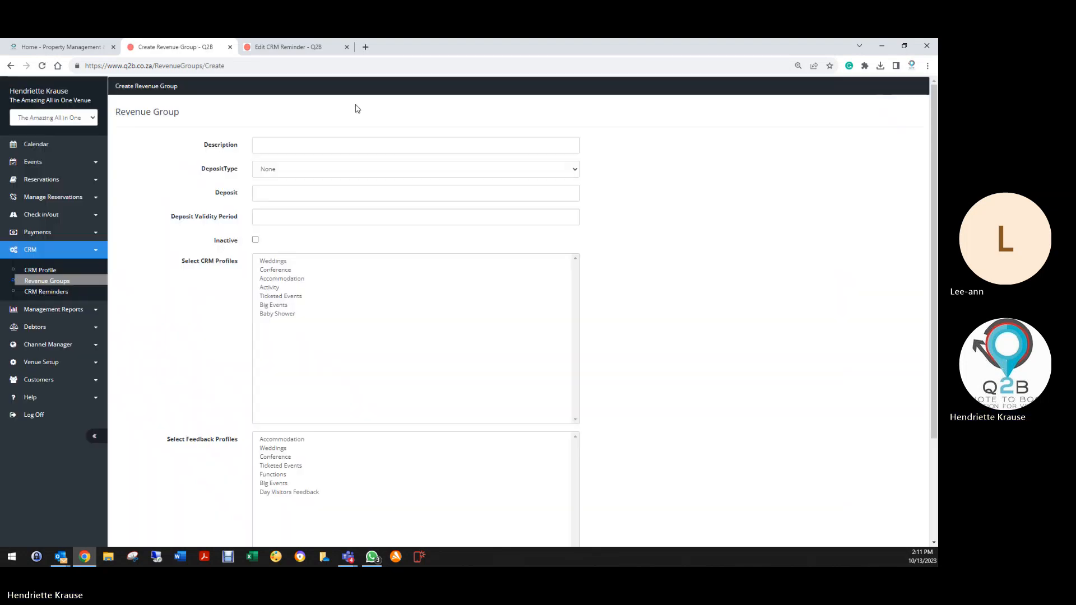
# Create the Baby Showers revenue group linked to the Baby Shower profile with Functions feedback.
pyautogui.click(354, 152)
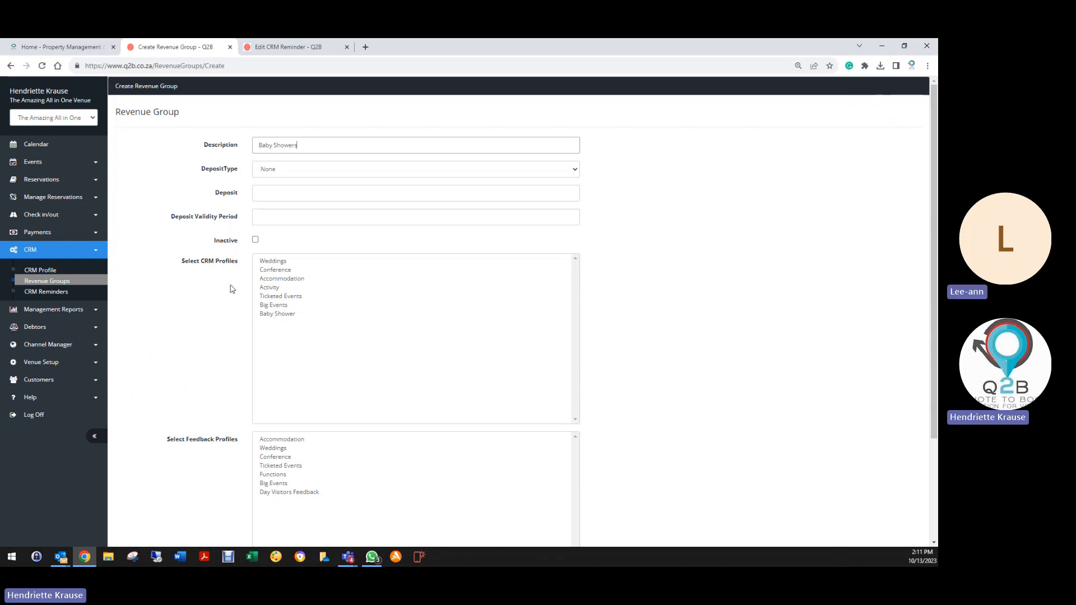
pyautogui.click(287, 314)
pyautogui.scroll(-3, 192, 379)
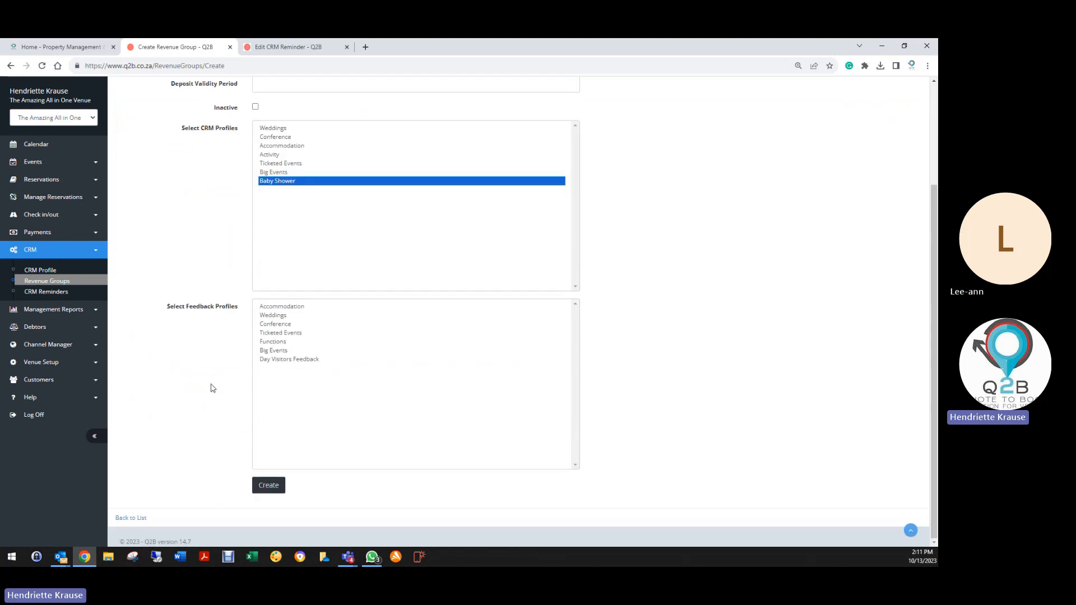
pyautogui.click(274, 343)
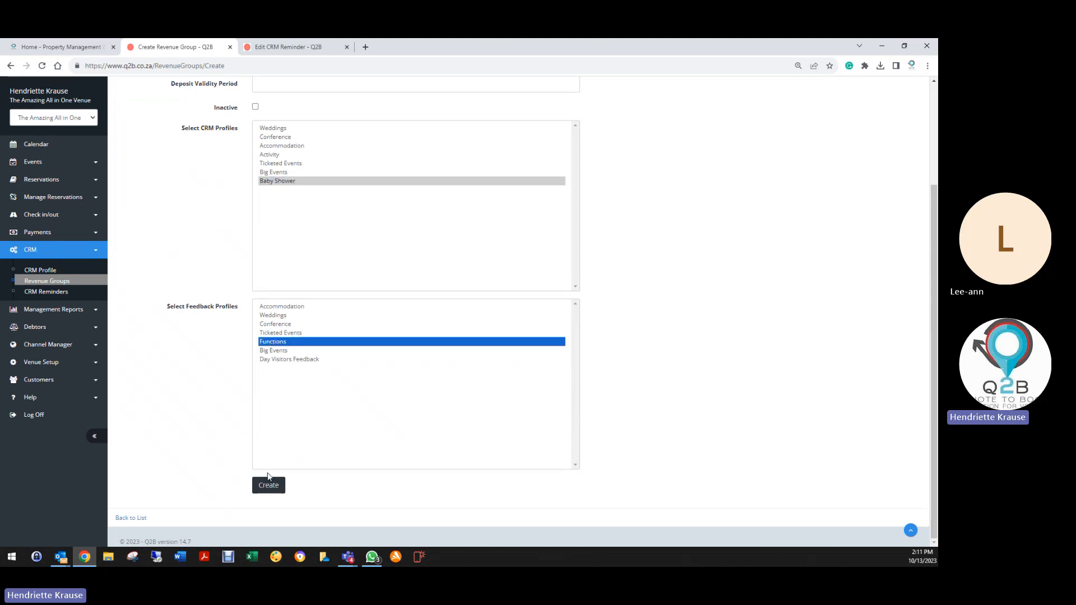
pyautogui.click(268, 487)
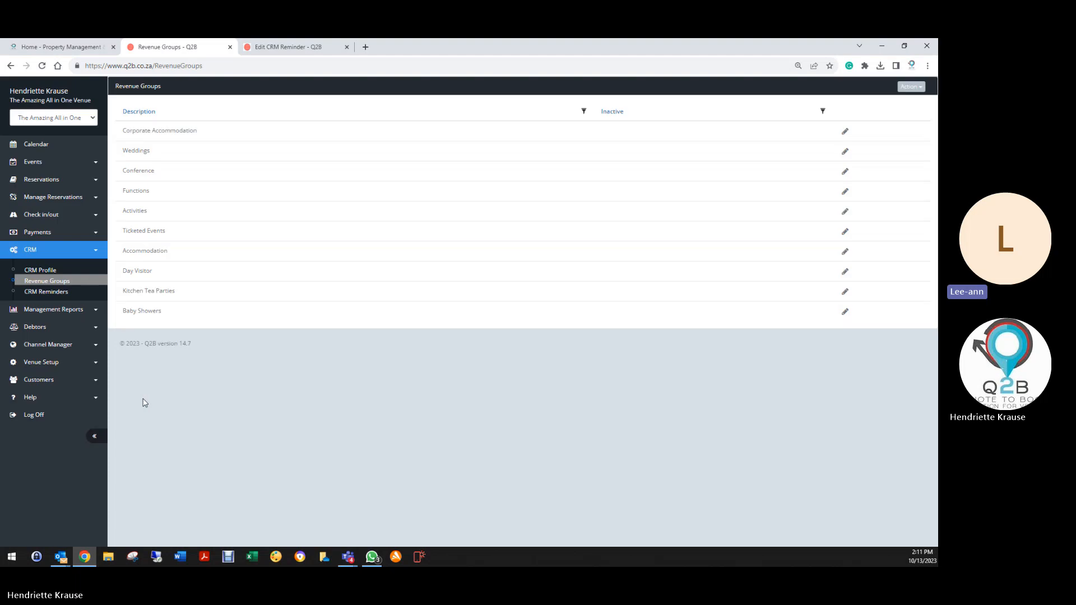
# Open the Accommodation profile's 48-hour final payment reminder and confirm its Before Event Start trigger.
pyautogui.click(35, 273)
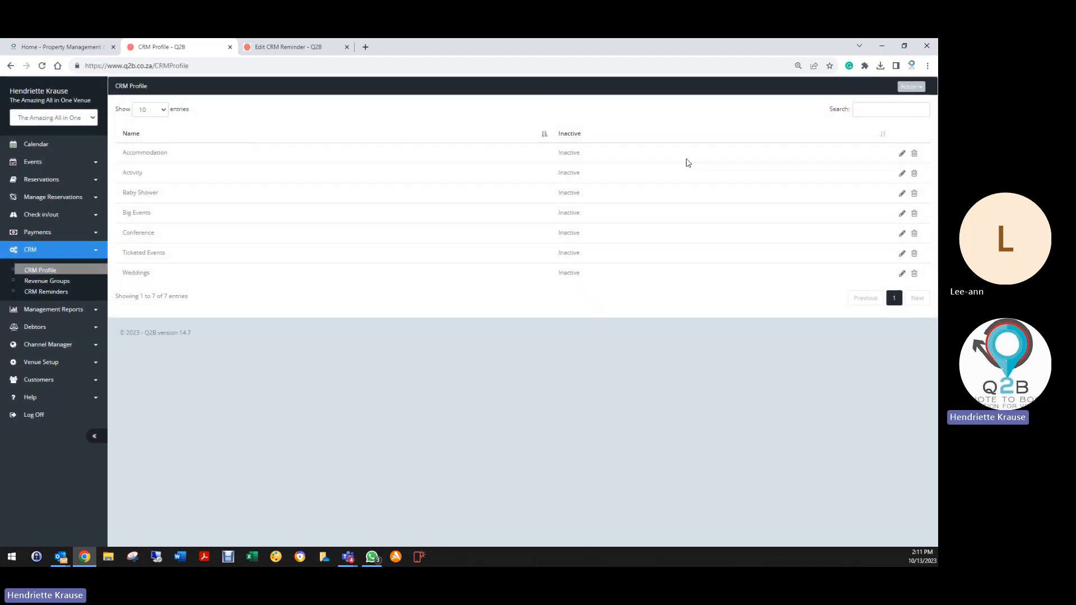
pyautogui.click(902, 153)
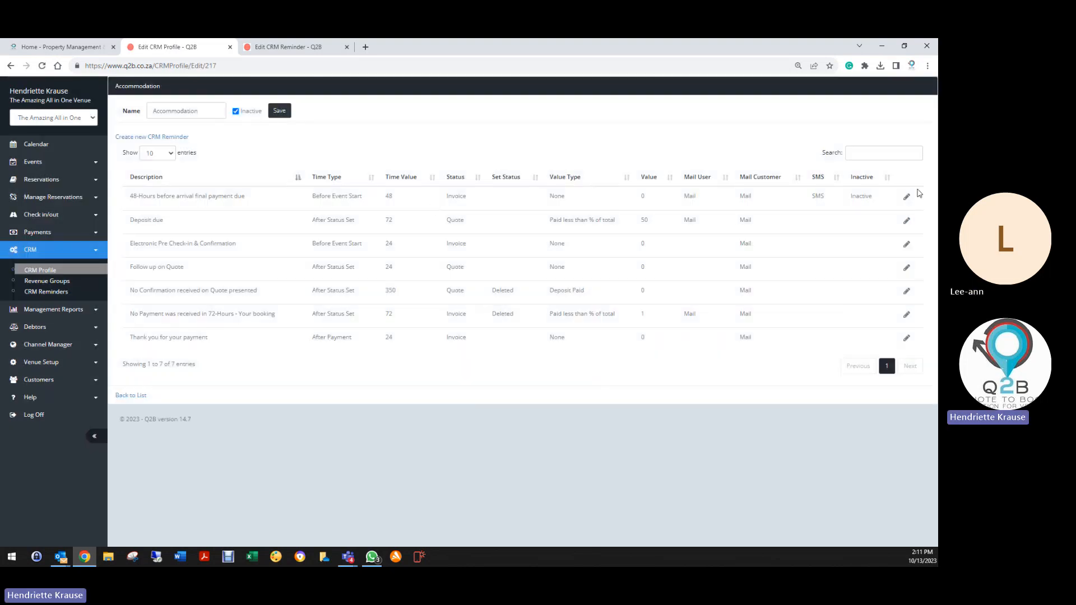
pyautogui.click(907, 201)
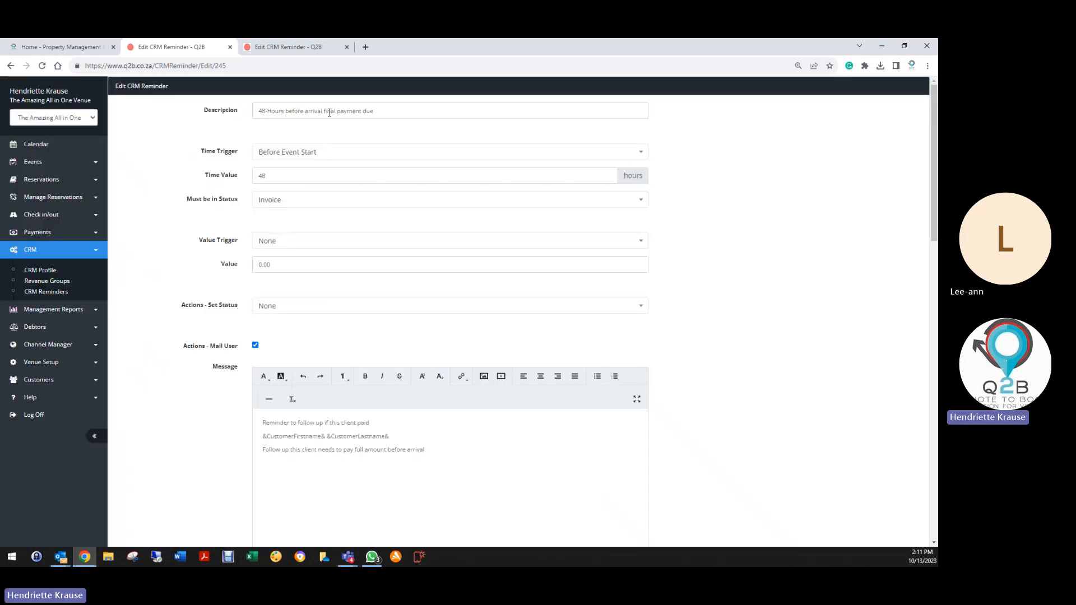
pyautogui.click(391, 108)
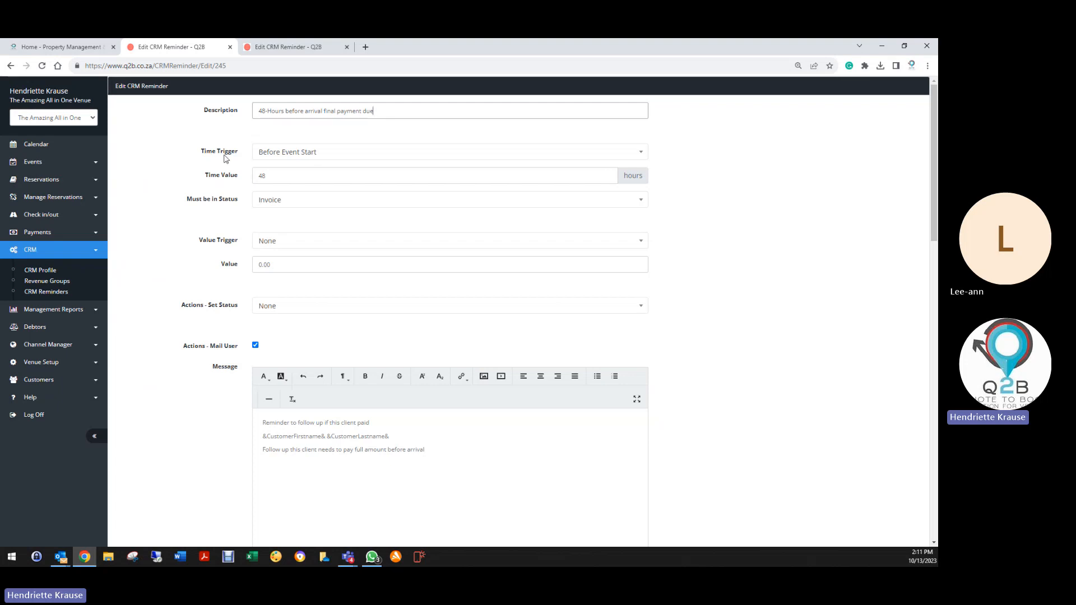
pyautogui.click(274, 157)
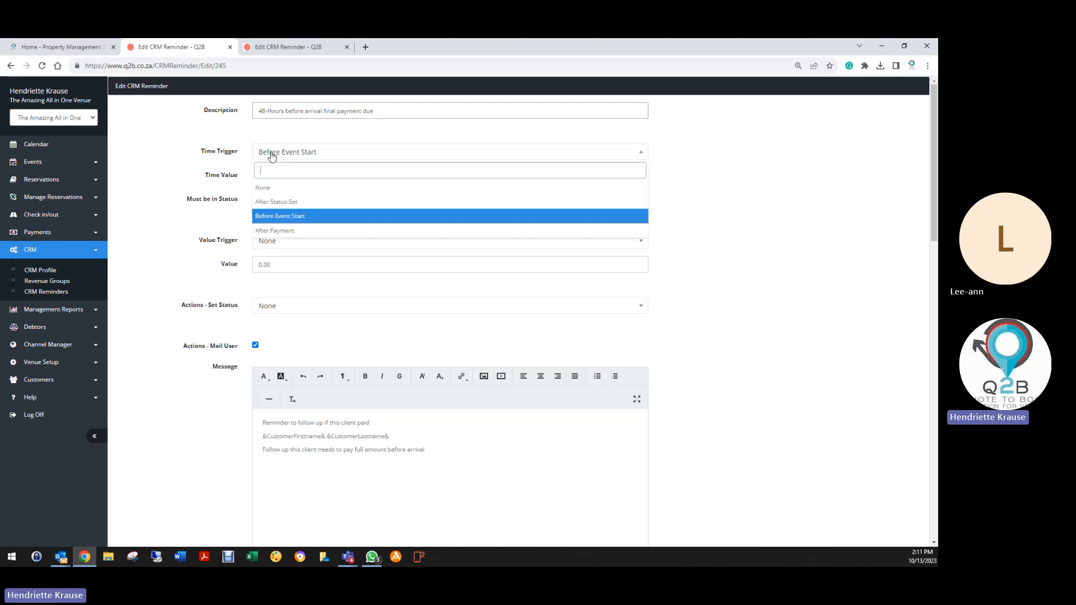
pyautogui.click(273, 217)
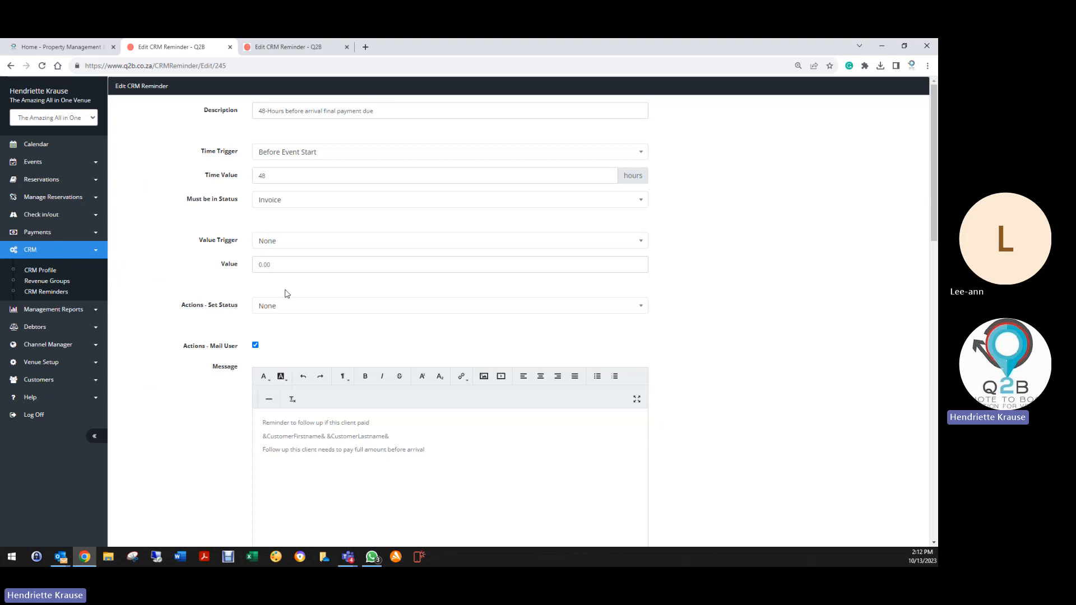
# Check the reminder's miscellaneous mail address and message, then save the reminder.
pyautogui.scroll(-2, 285, 293)
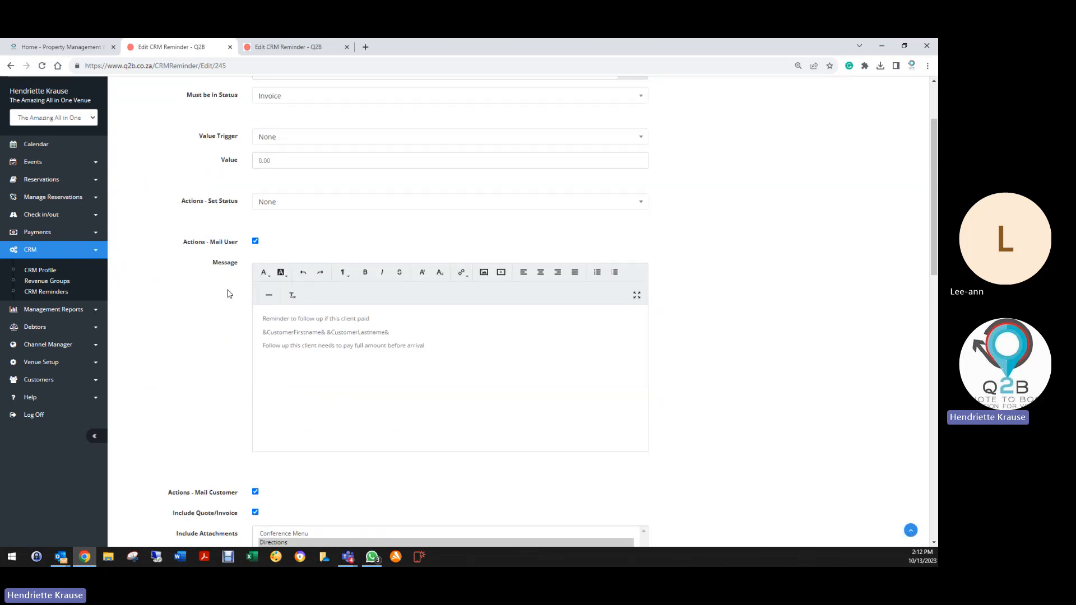
pyautogui.scroll(-2, 229, 294)
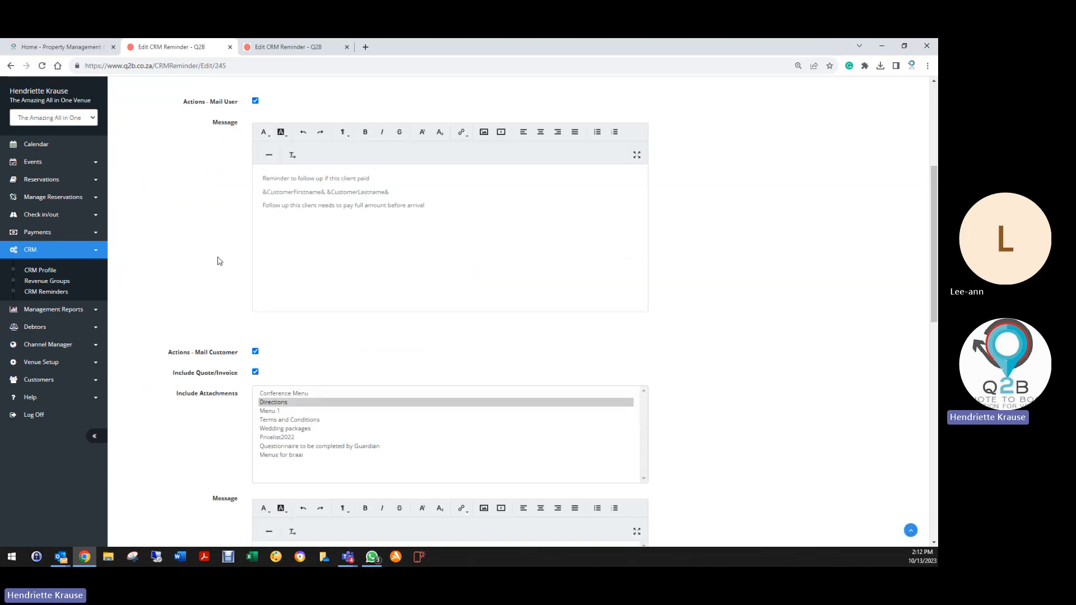
pyautogui.scroll(-3, 218, 262)
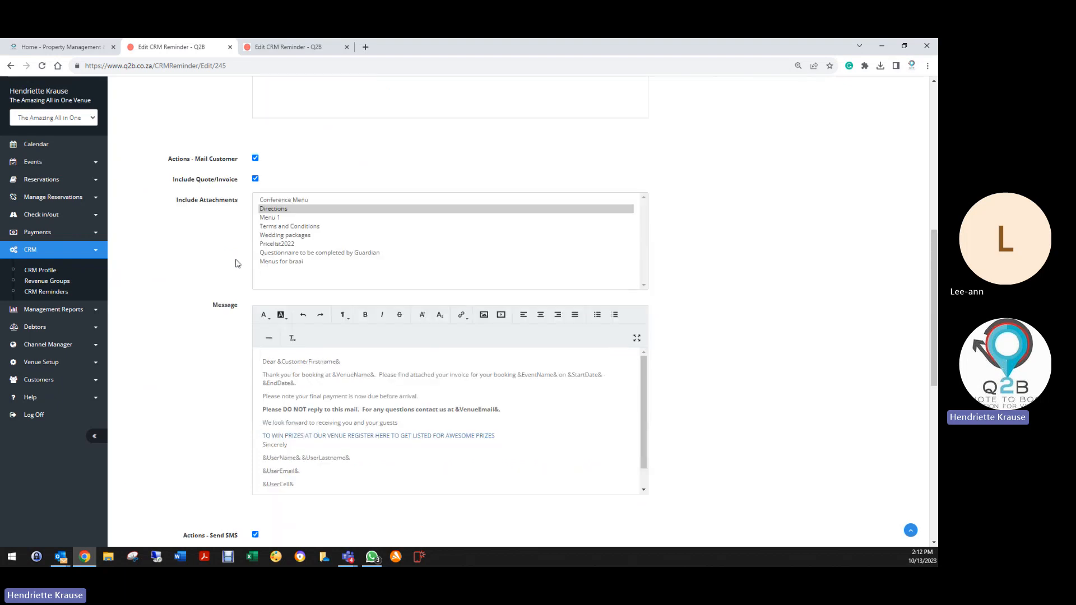
pyautogui.scroll(-3, 224, 279)
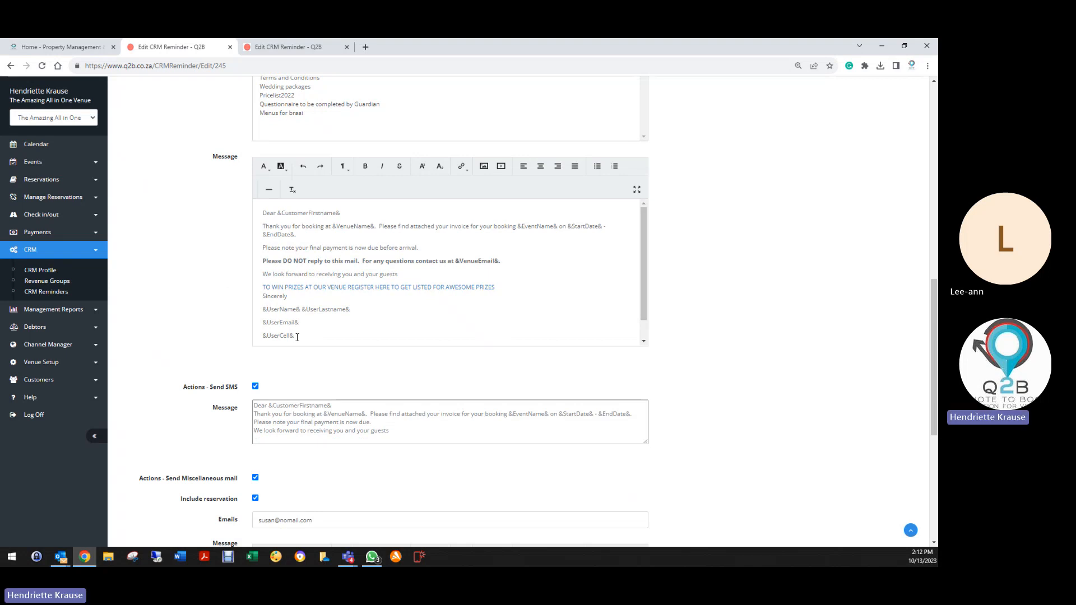
pyautogui.scroll(-1, 324, 333)
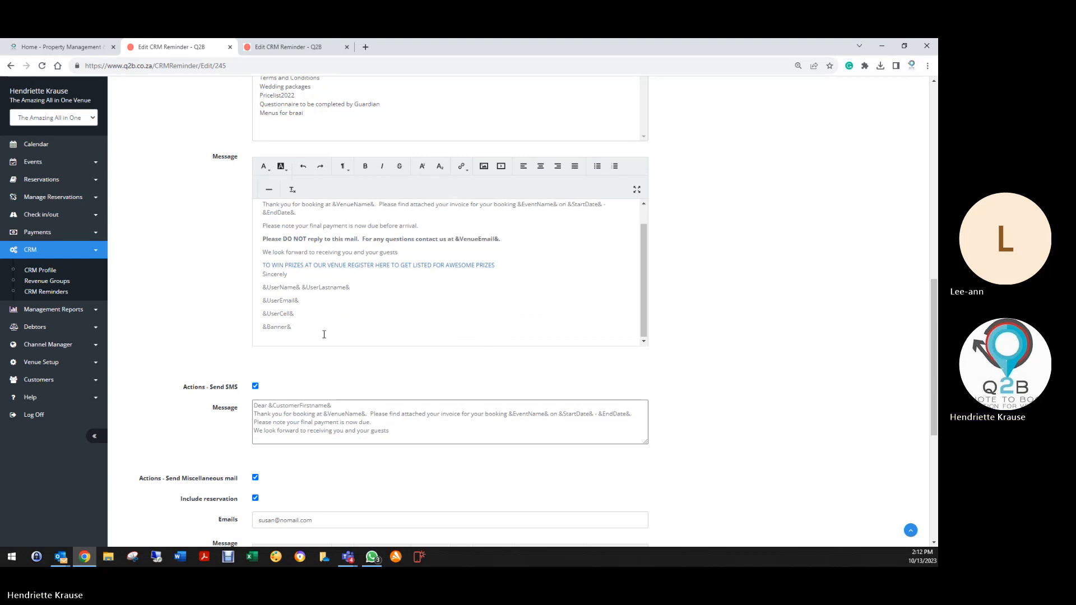
pyautogui.scroll(-3, 219, 422)
pyautogui.scroll(10, 220, 423)
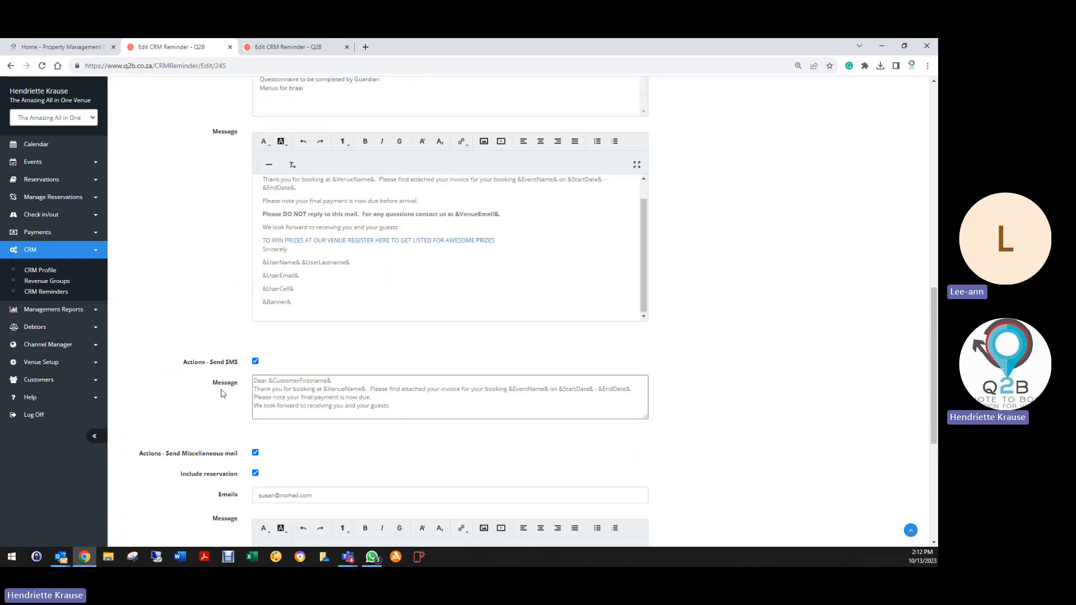
pyautogui.scroll(-15, 165, 385)
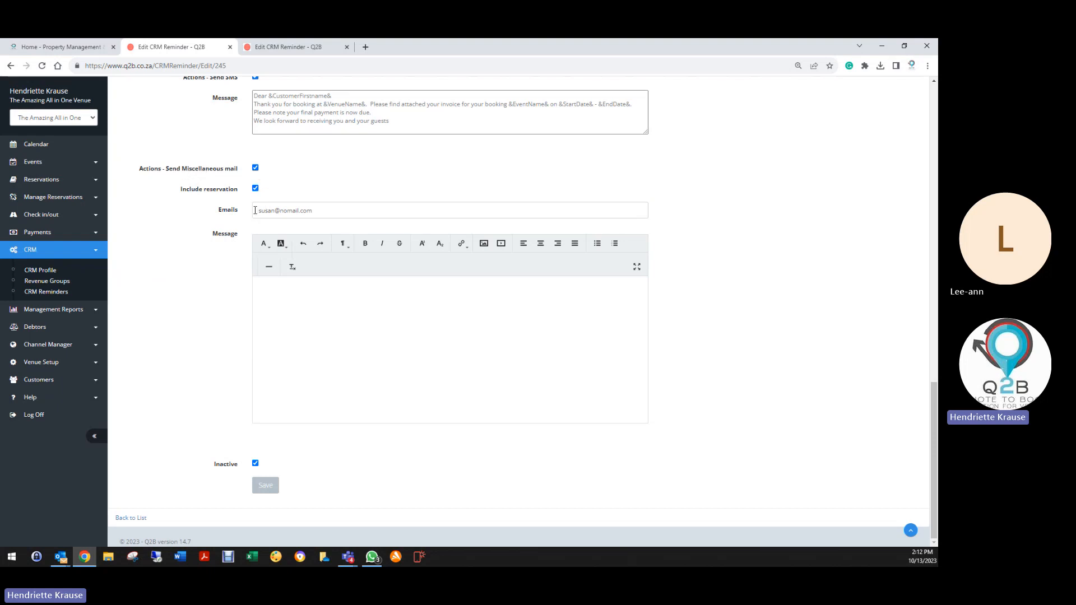
pyautogui.click(354, 213)
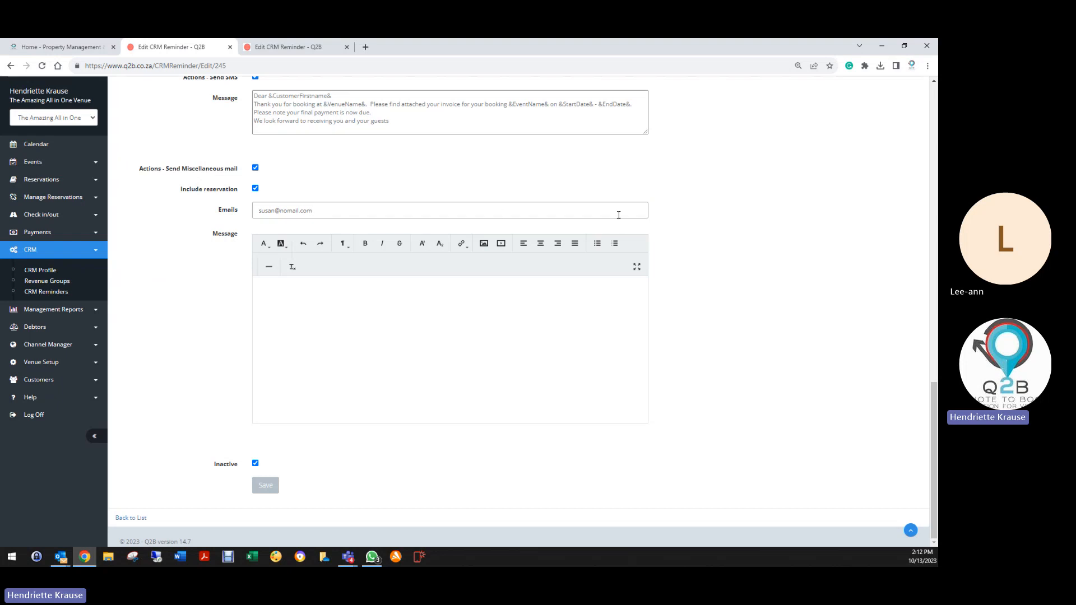
pyautogui.click(270, 293)
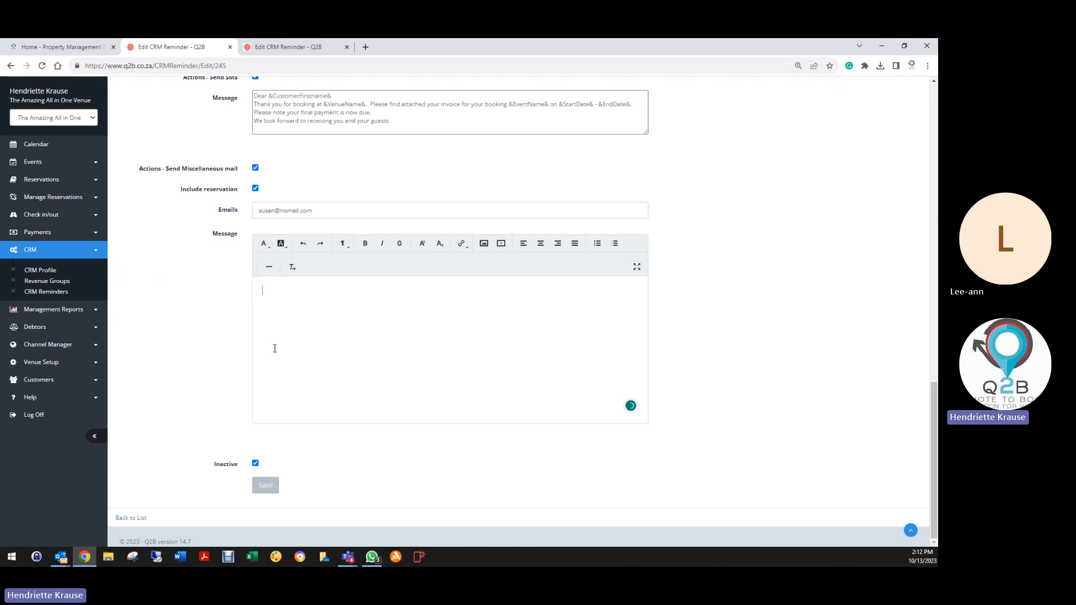
pyautogui.click(266, 486)
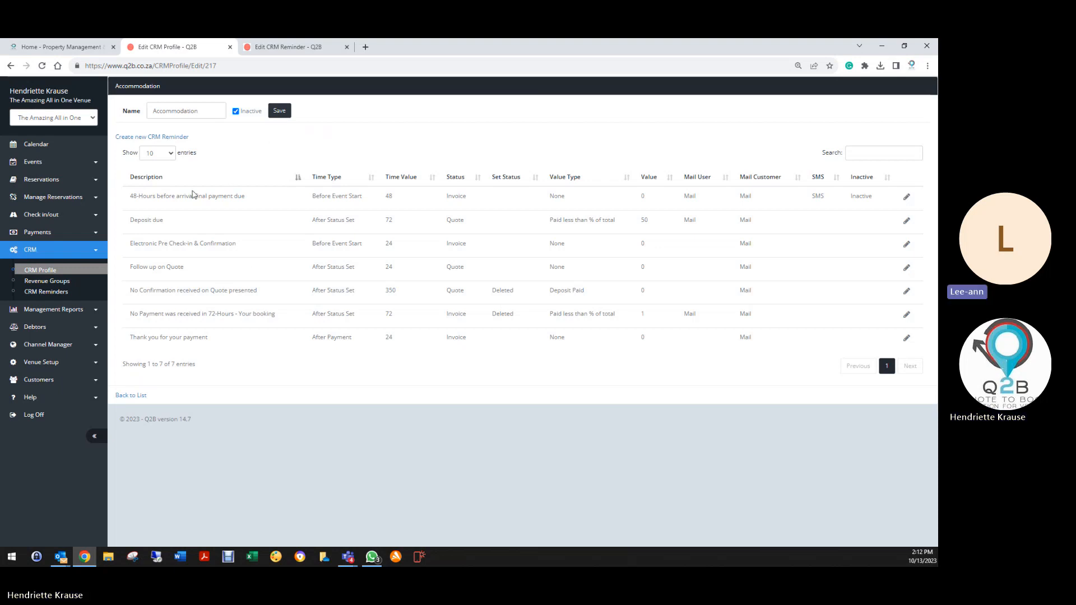
# Save the Accommodation profile and open the Weddings profile with its six reminders.
pyautogui.click(279, 111)
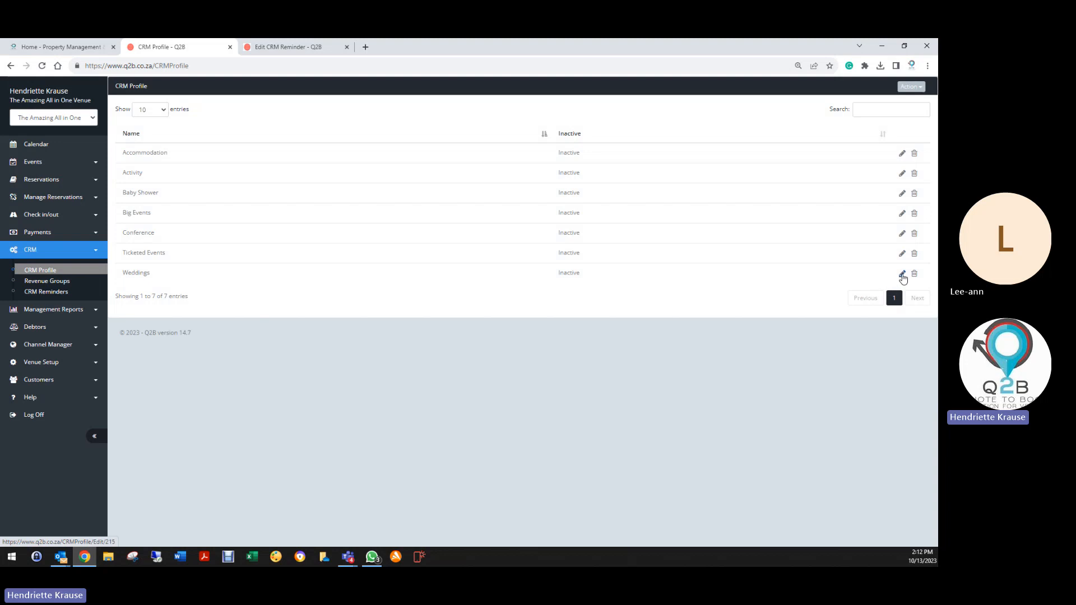
pyautogui.click(902, 275)
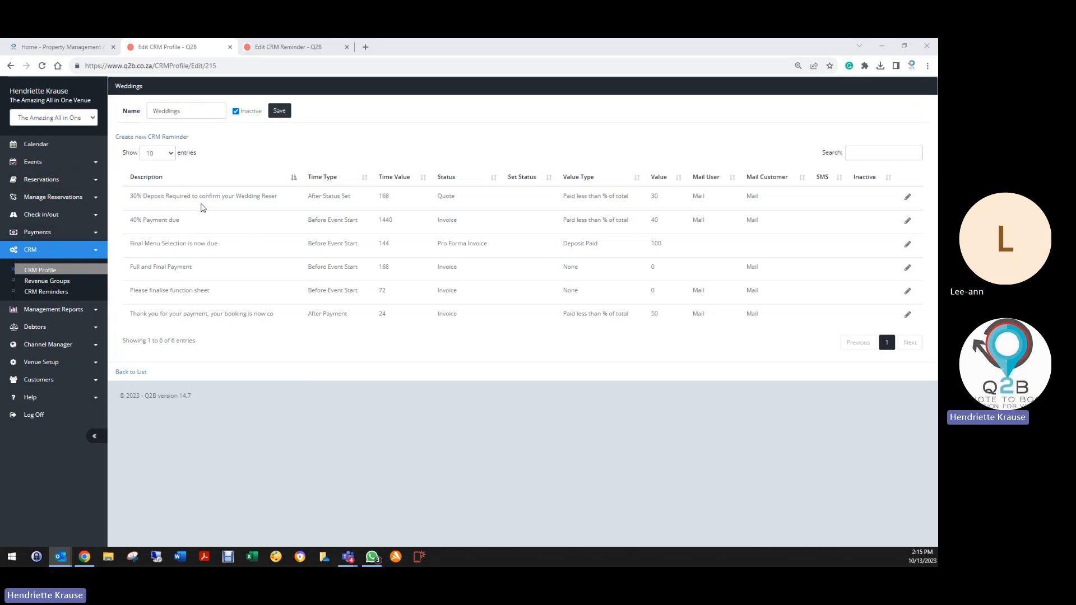
# Open the 30% deposit Weddings reminder, review its description, and select the 168-hour time value.
pyautogui.click(907, 199)
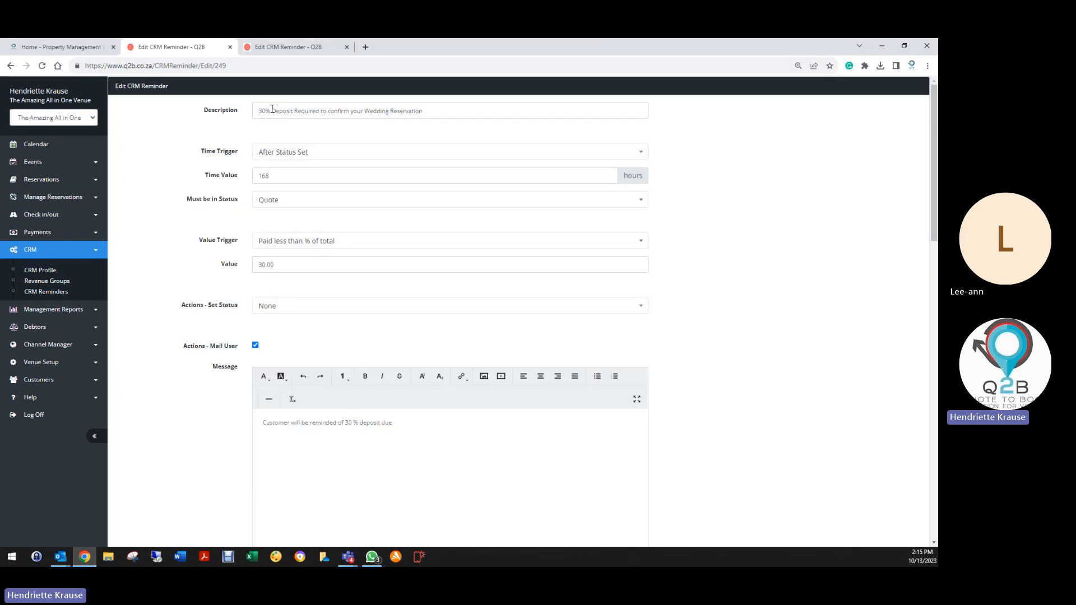
pyautogui.click(256, 113)
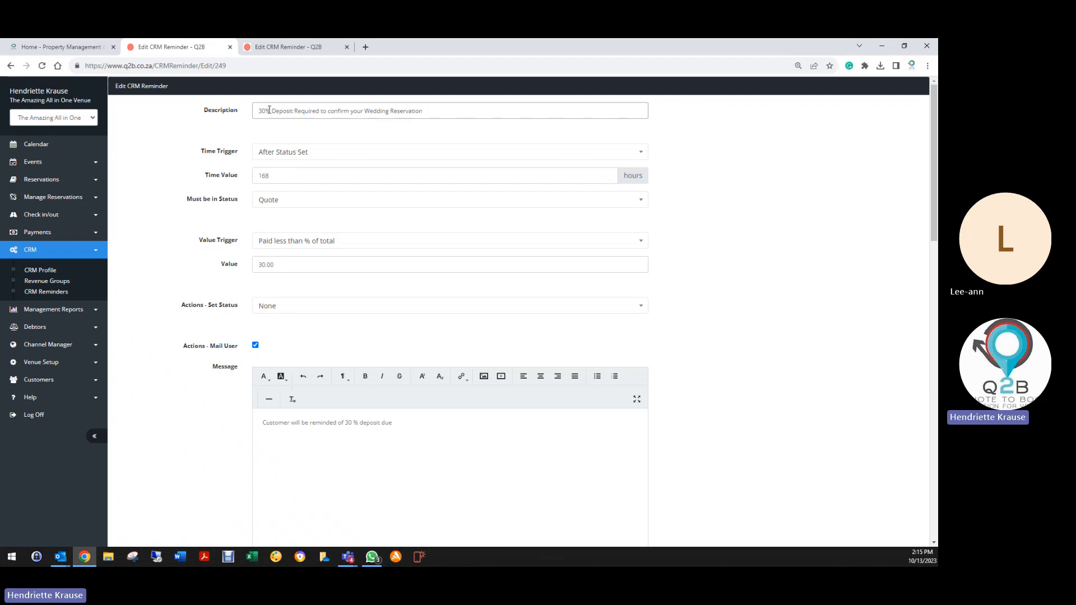
pyautogui.moveTo(258, 111); pyautogui.dragTo(430, 111)
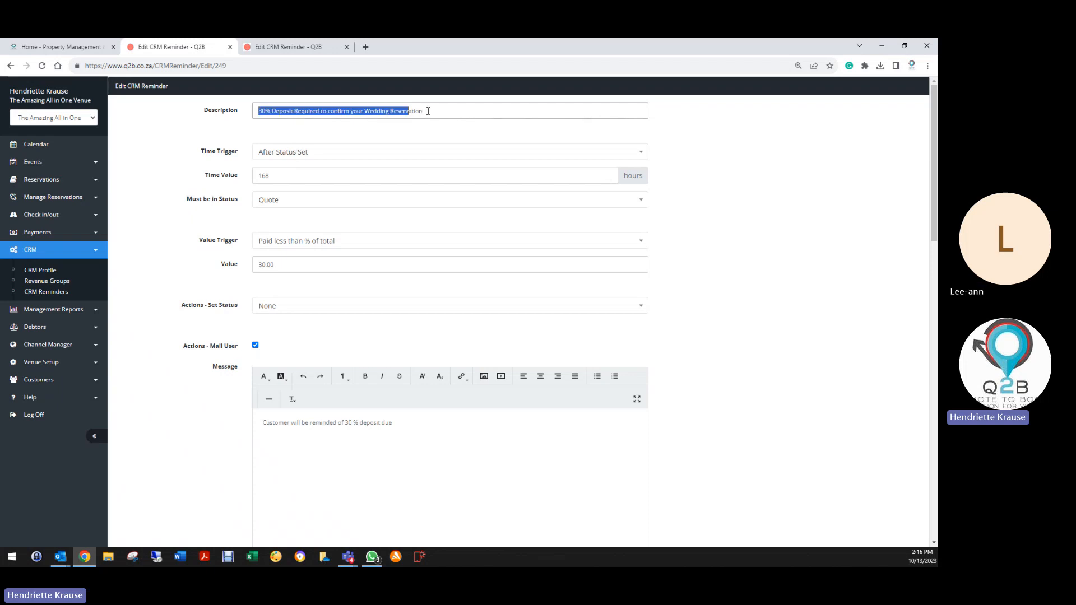
pyautogui.click(256, 111)
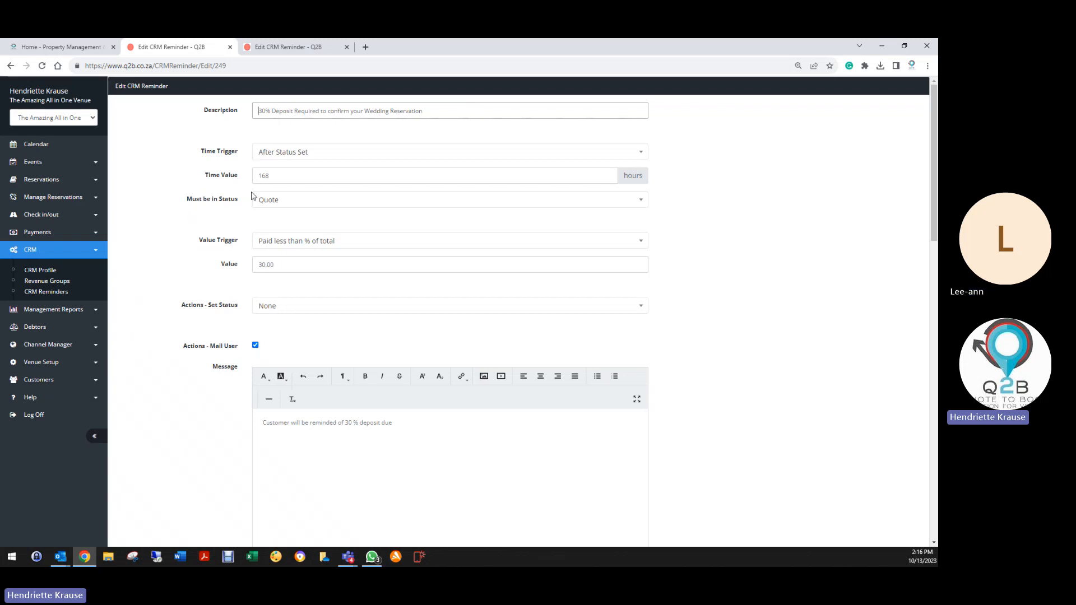
pyautogui.doubleClick(272, 178)
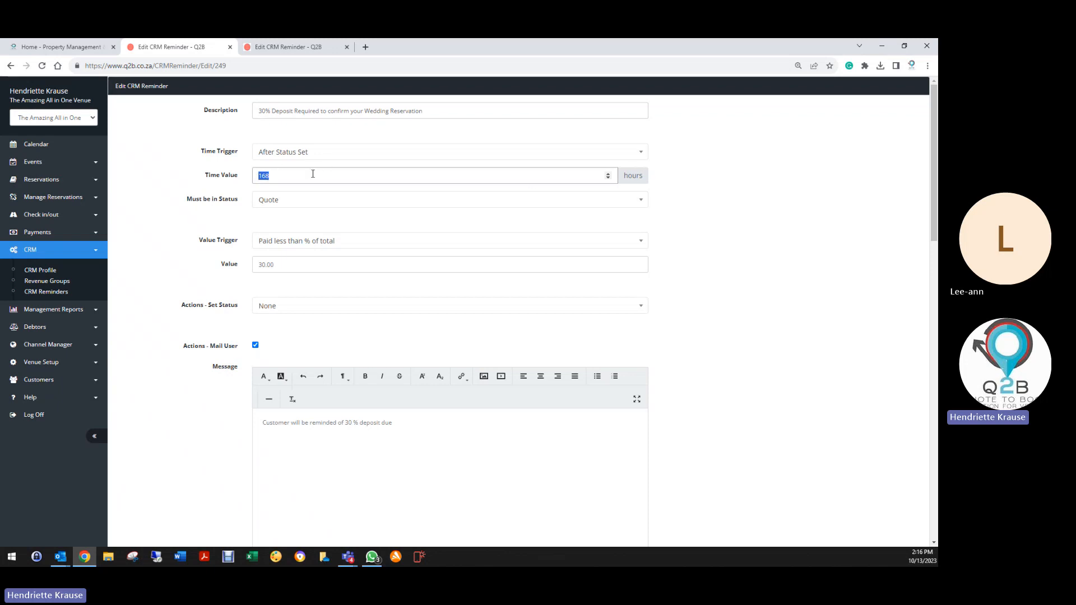
# Change the time value from 168 to 72 hours, keeping Quote as the required status.
pyautogui.click(280, 177)
pyautogui.moveTo(277, 174); pyautogui.dragTo(241, 182)
pyautogui.write('72')
pyautogui.click(294, 202)
pyautogui.click(274, 234)
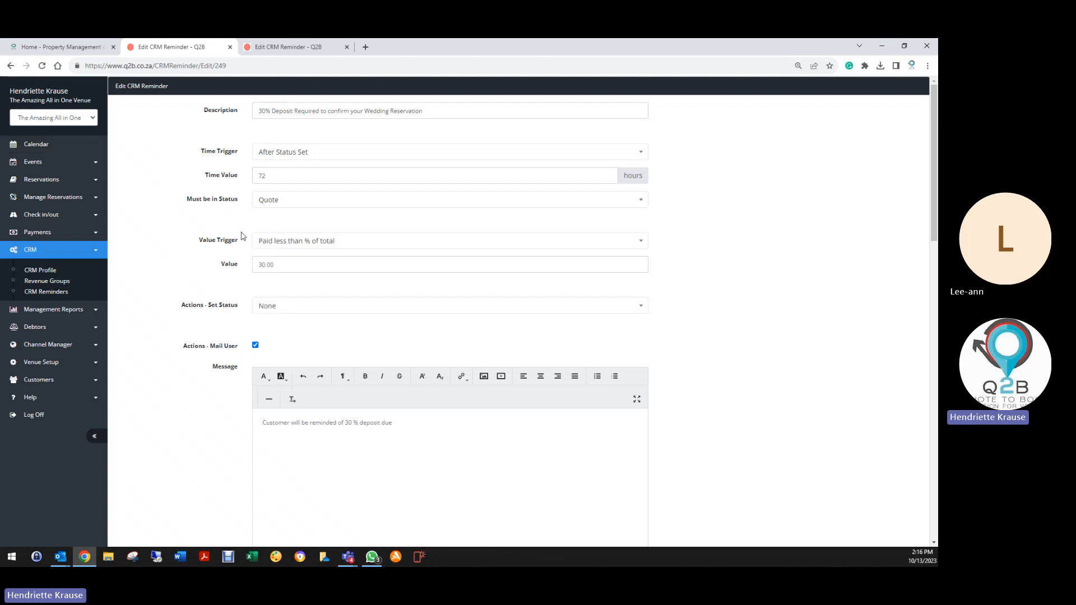
pyautogui.click(296, 242)
pyautogui.click(296, 243)
pyautogui.click(279, 155)
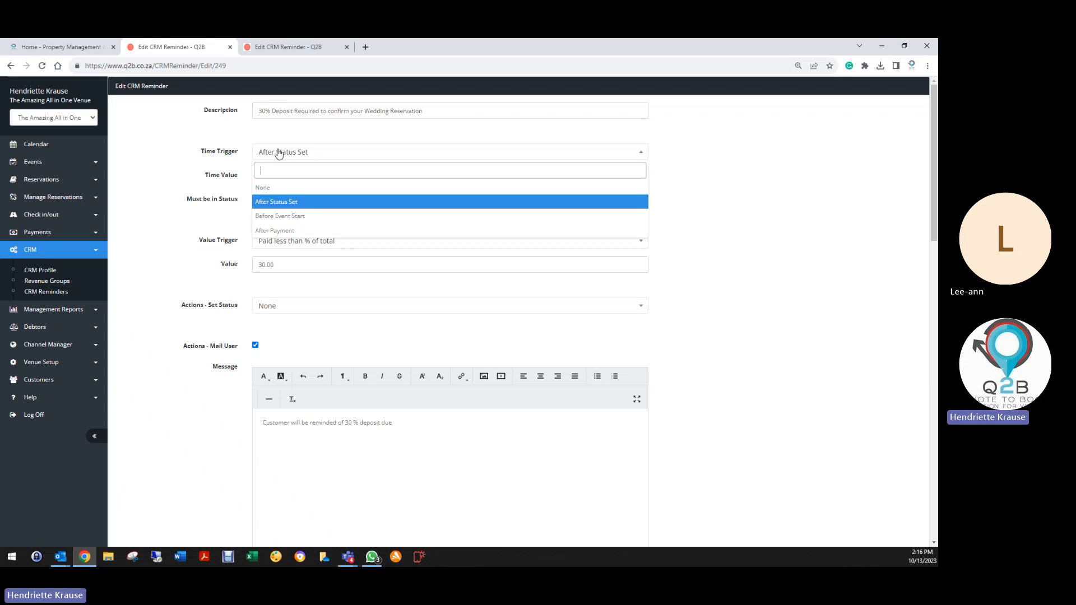
pyautogui.click(280, 206)
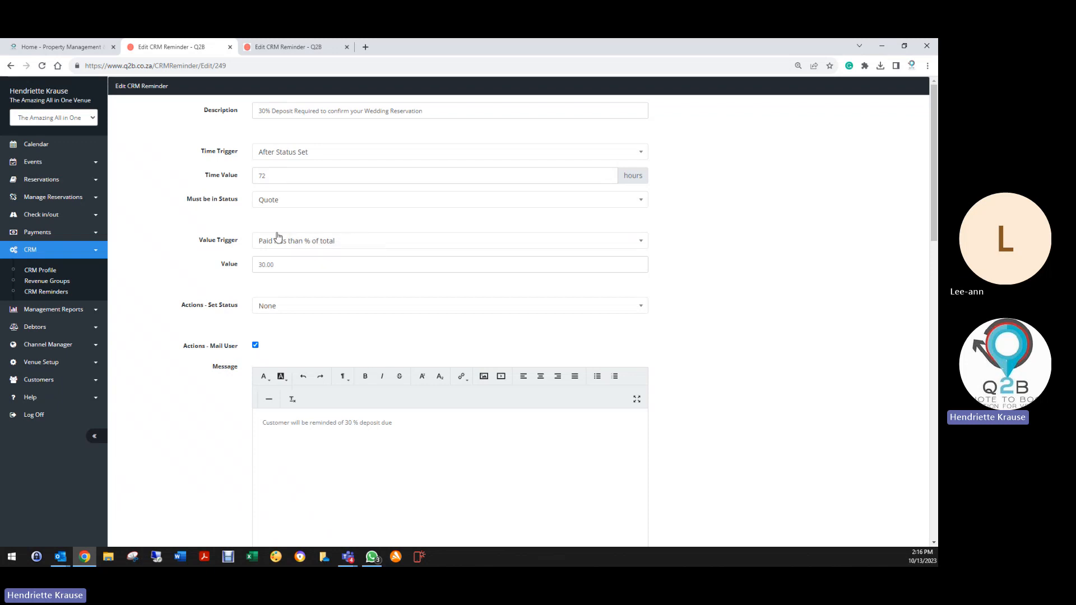
pyautogui.click(325, 247)
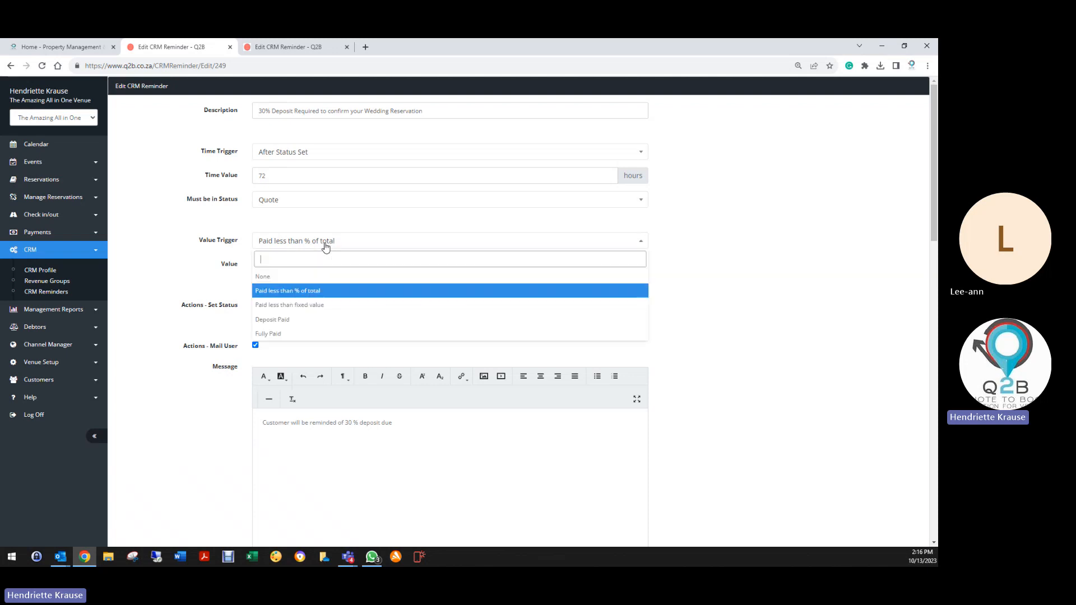
pyautogui.click(278, 295)
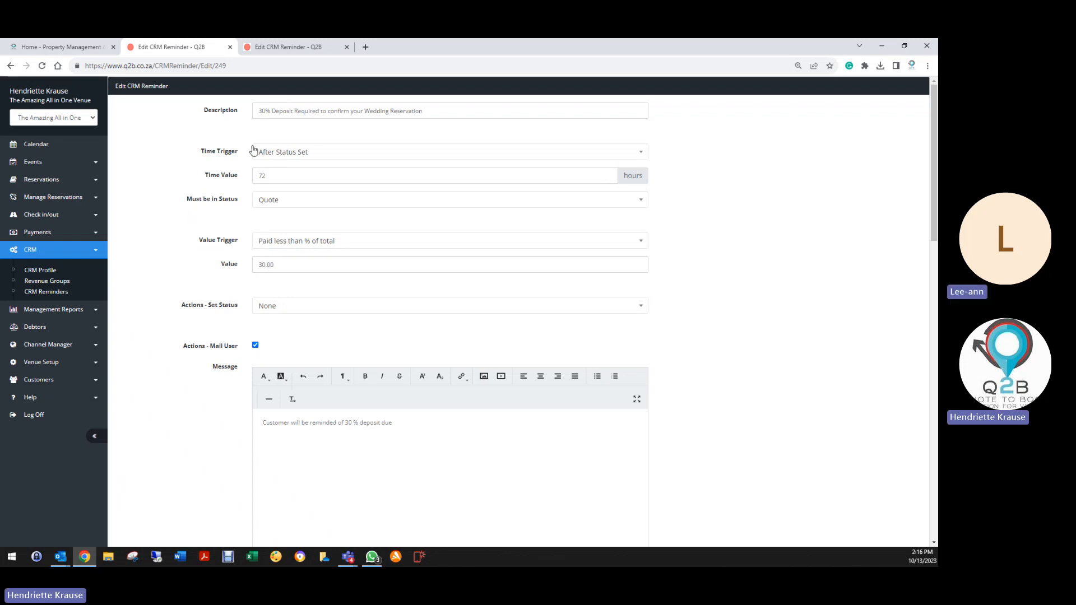
# Delete the extra blank lines above &Banner& in the customer mail message.
pyautogui.scroll(-3, 292, 342)
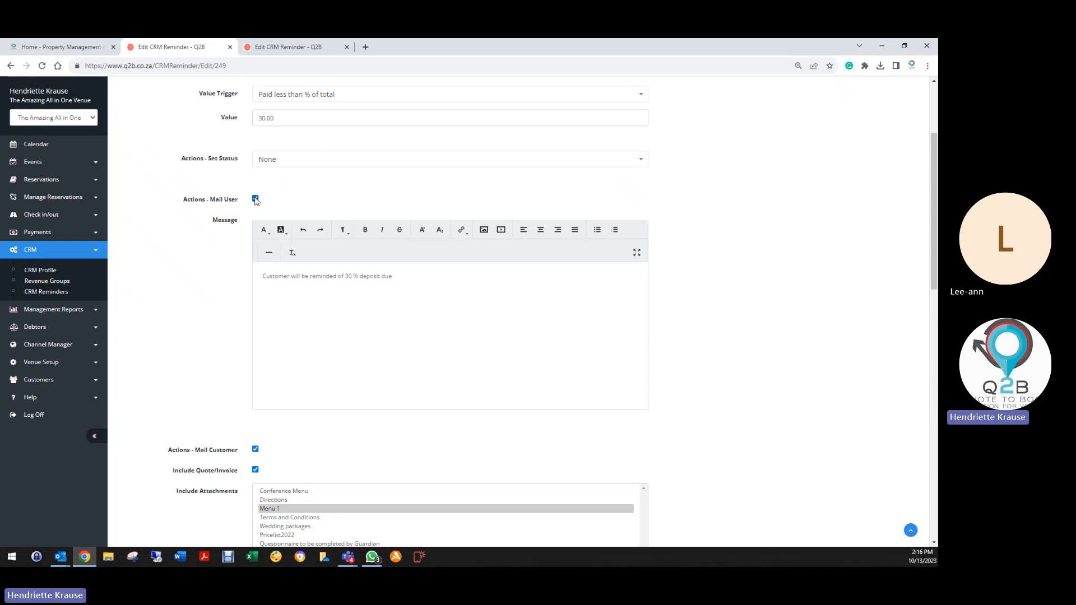
pyautogui.scroll(-4, 242, 292)
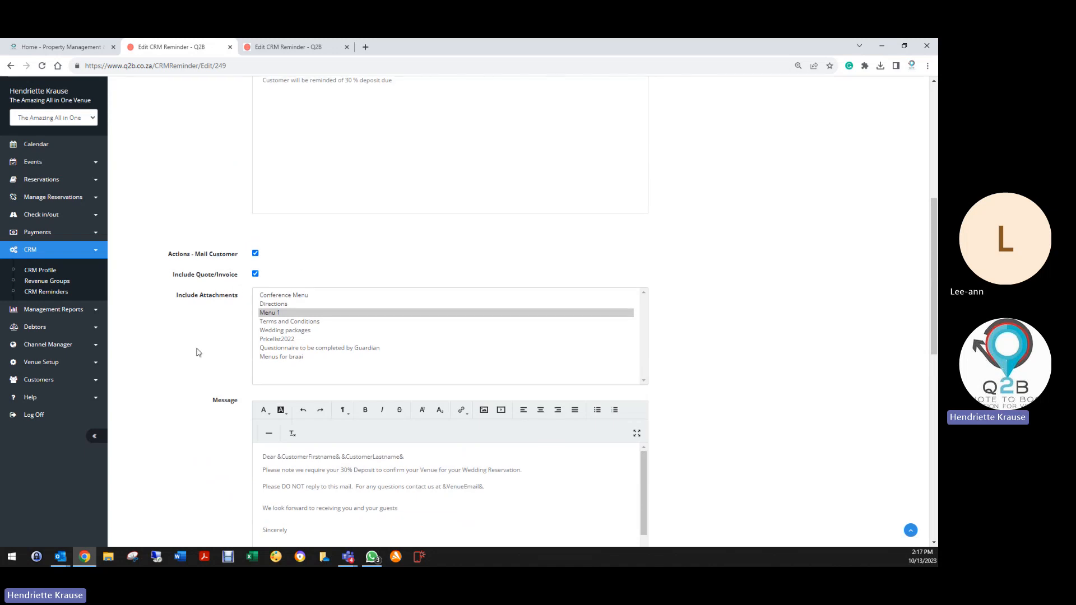
pyautogui.scroll(-3, 199, 345)
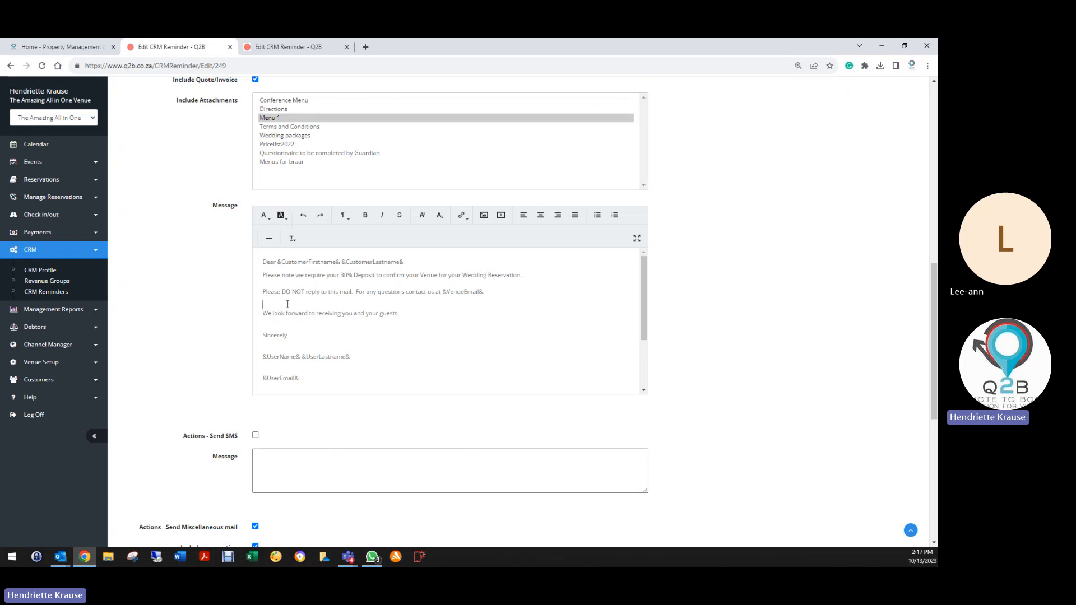
pyautogui.scroll(-2, 324, 337)
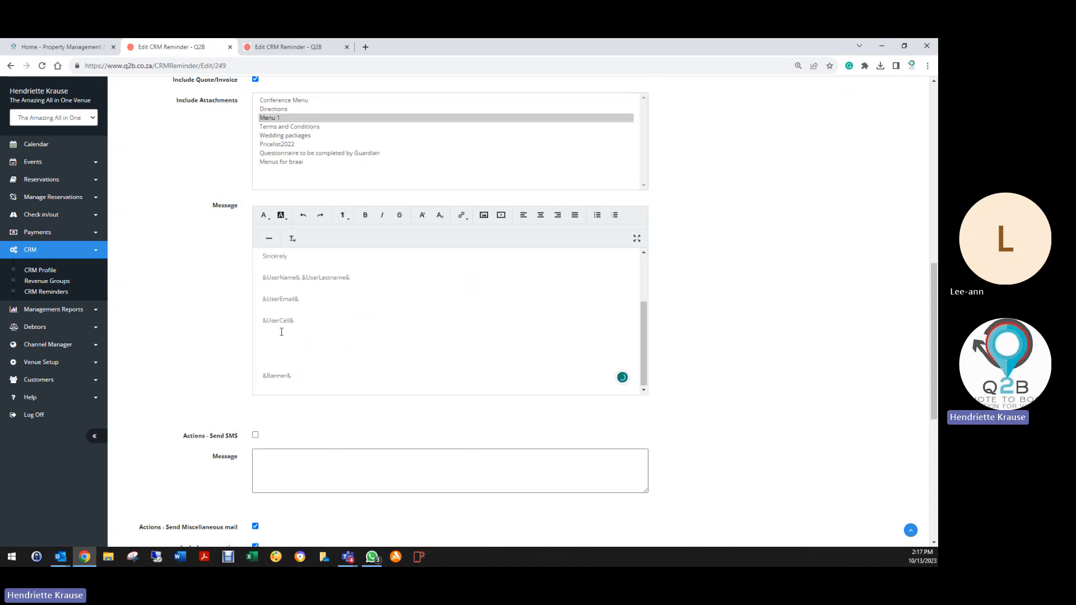
pyautogui.click(282, 332)
pyautogui.press('Delete')
pyautogui.press('Delete')
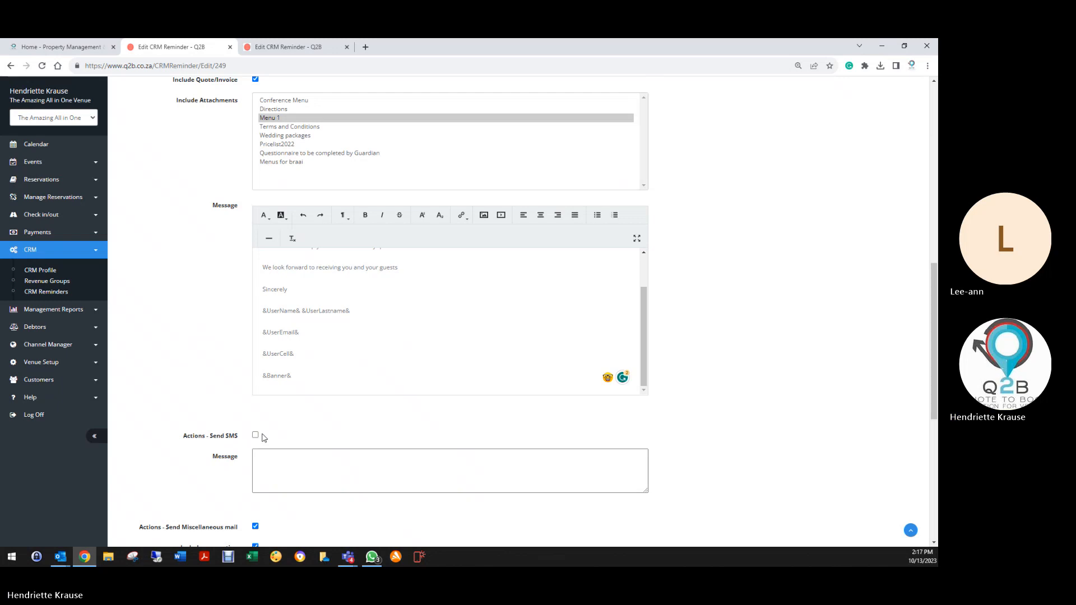
# Inspect the notification mail recipients and the empty miscellaneous mail message.
pyautogui.scroll(-3, 260, 435)
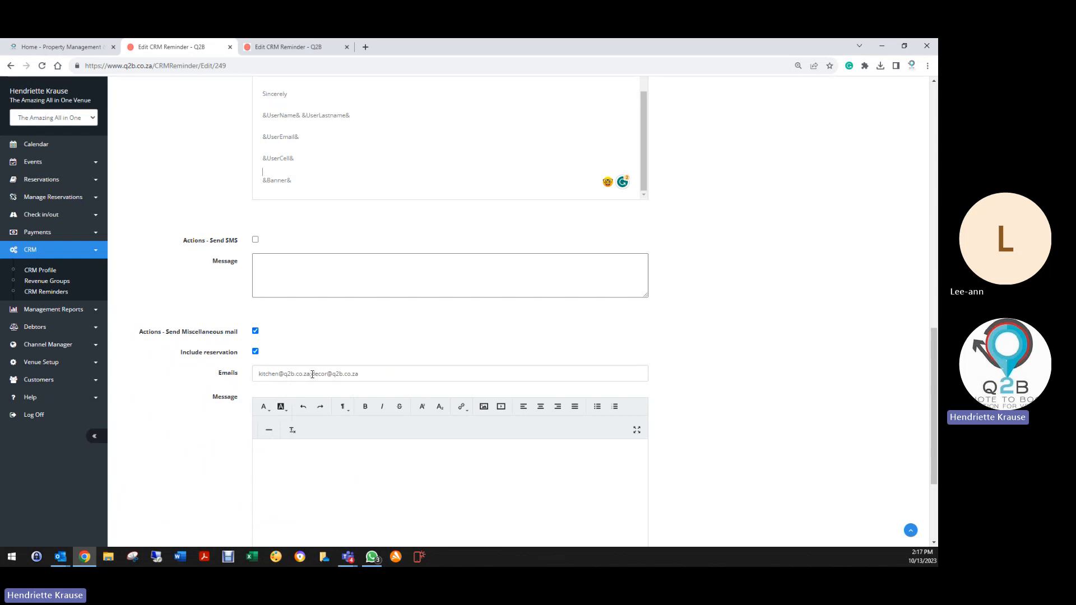
pyautogui.click(395, 376)
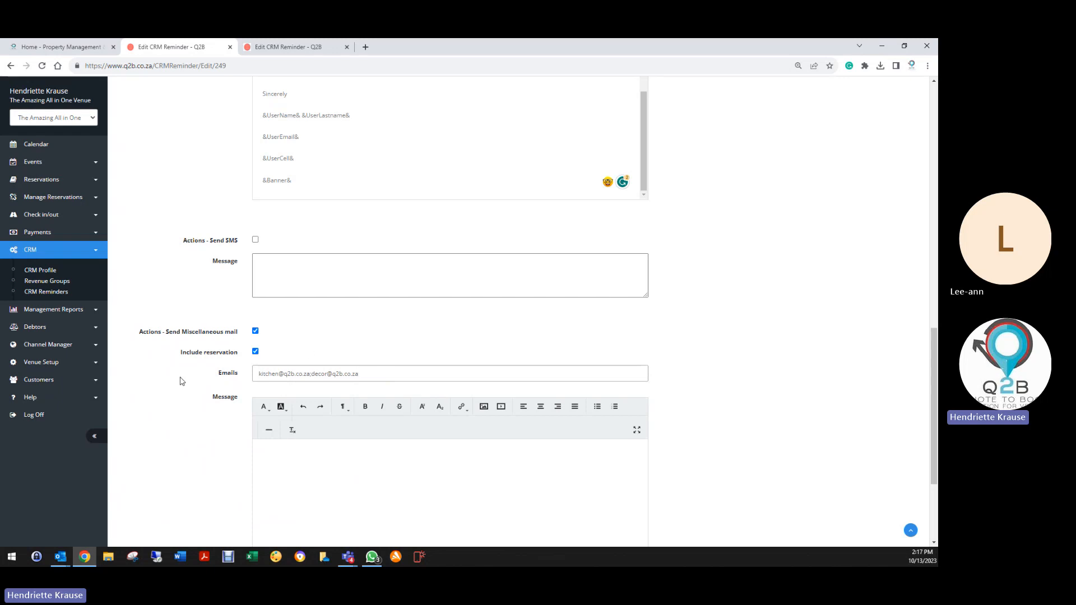
pyautogui.scroll(-3, 370, 480)
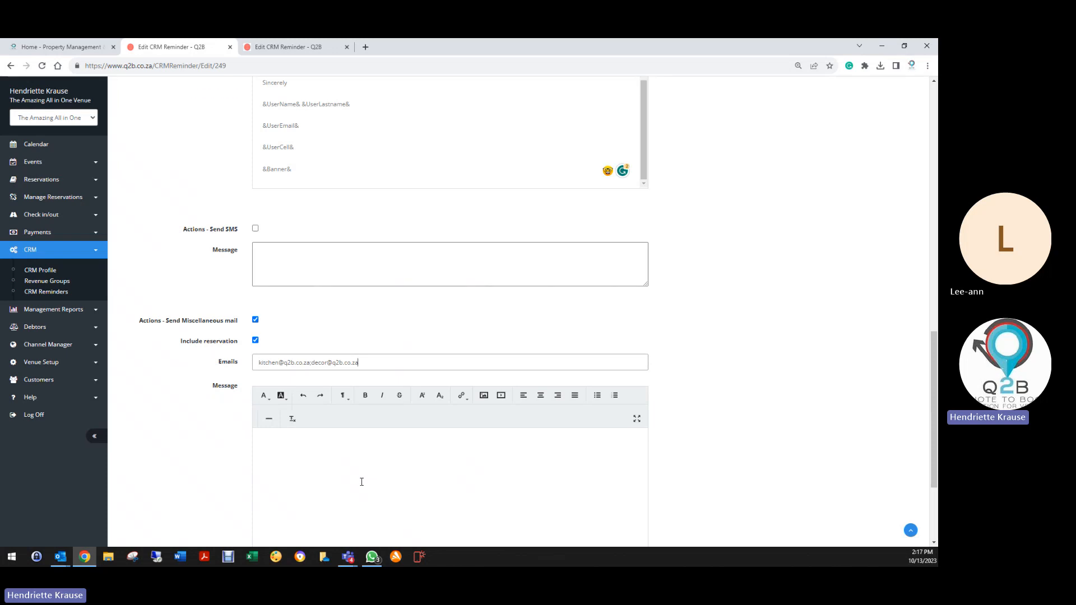
pyautogui.click(282, 318)
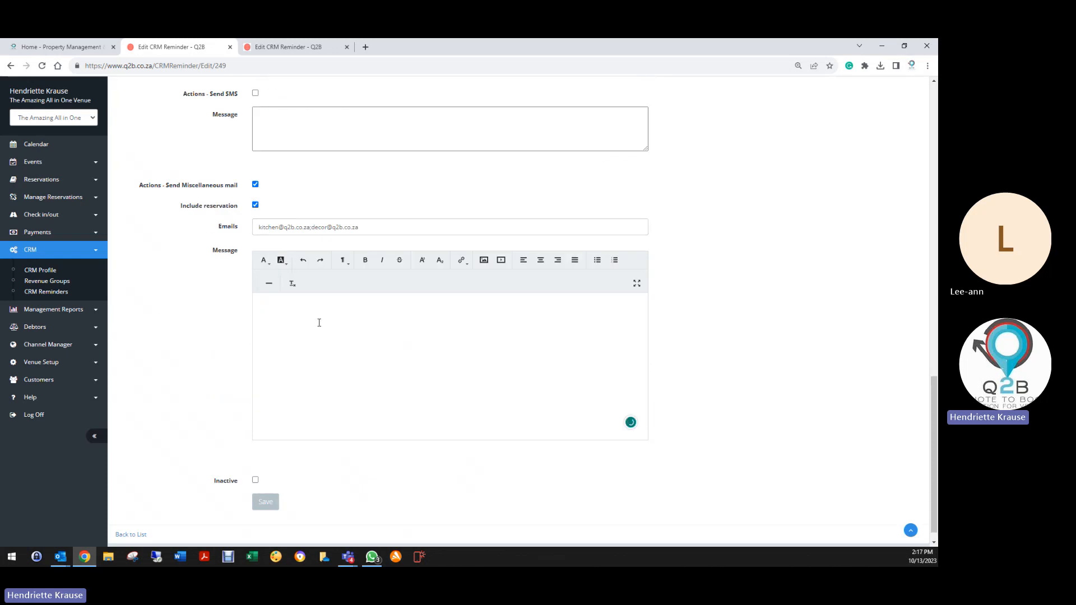
pyautogui.scroll(7, 281, 358)
pyautogui.scroll(1, 280, 392)
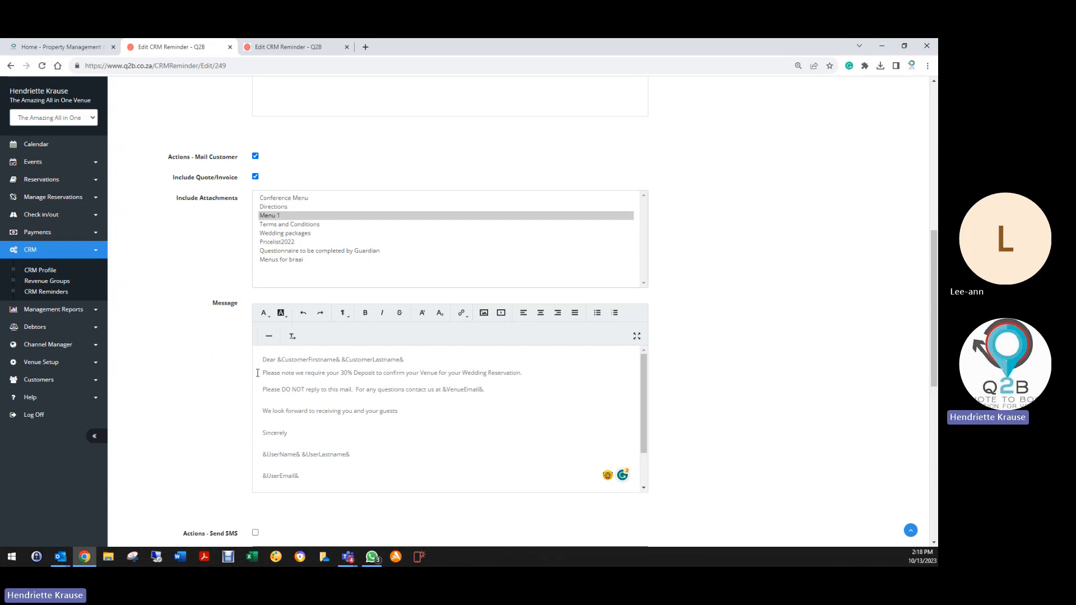
# Copy the deposit and do-not-reply lines into the miscellaneous mail message.
pyautogui.moveTo(258, 372); pyautogui.dragTo(481, 396)
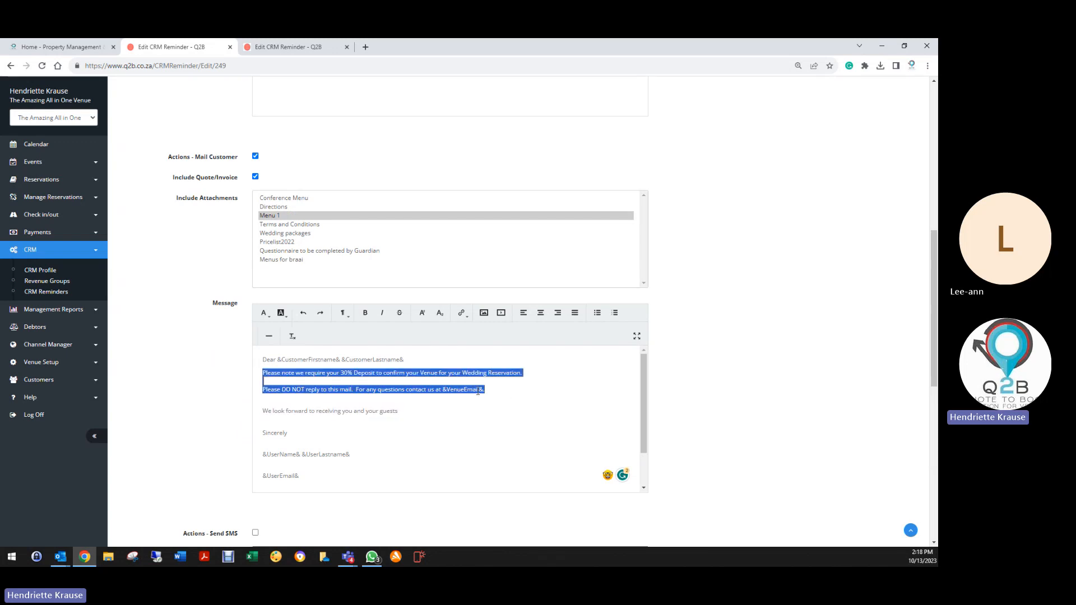
pyautogui.rightClick(455, 373)
pyautogui.click(490, 404)
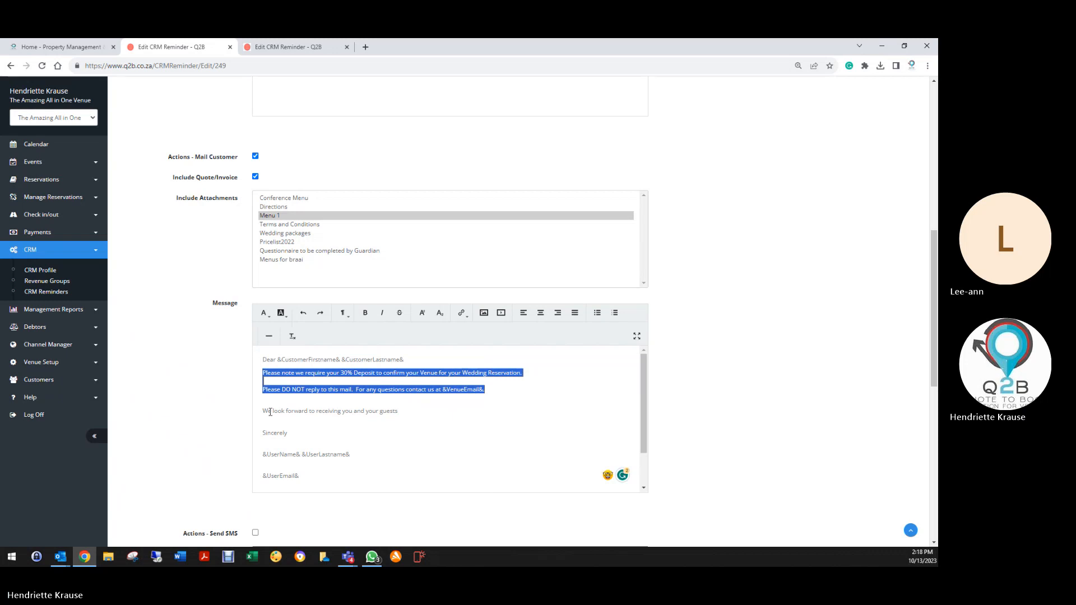
pyautogui.scroll(-8, 245, 412)
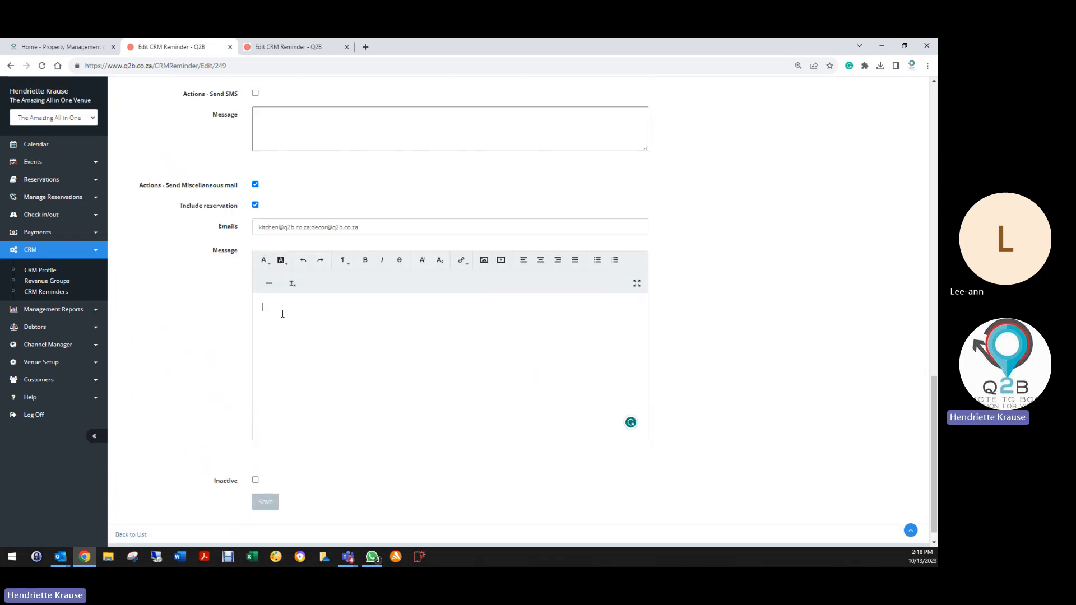
pyautogui.rightClick(282, 314)
pyautogui.click(306, 378)
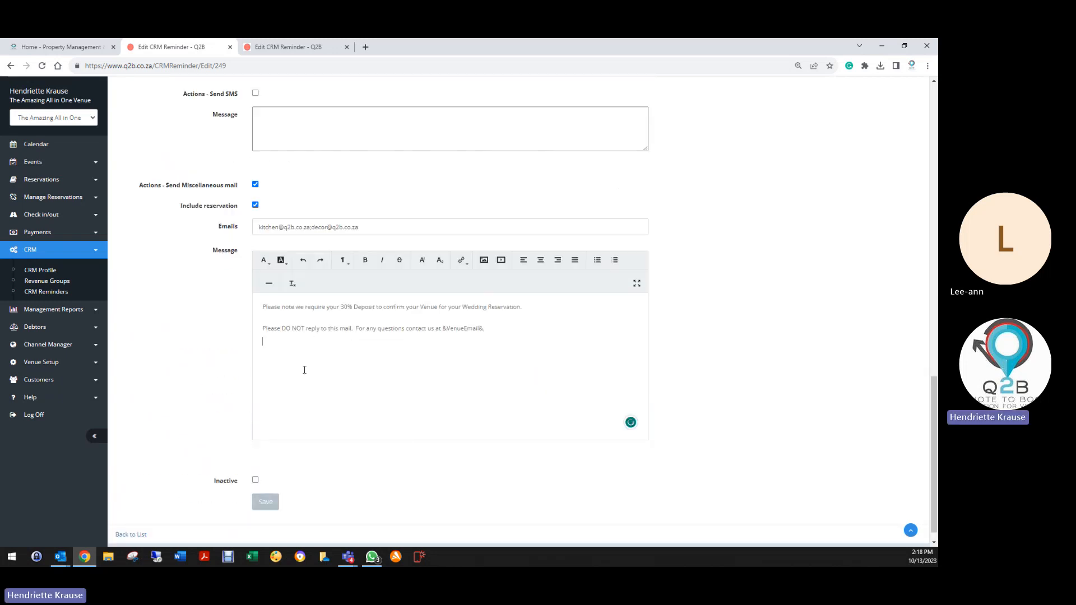
# Reword the first line to 'still await deposit from client', remove leftover text, and save.
pyautogui.click(309, 307)
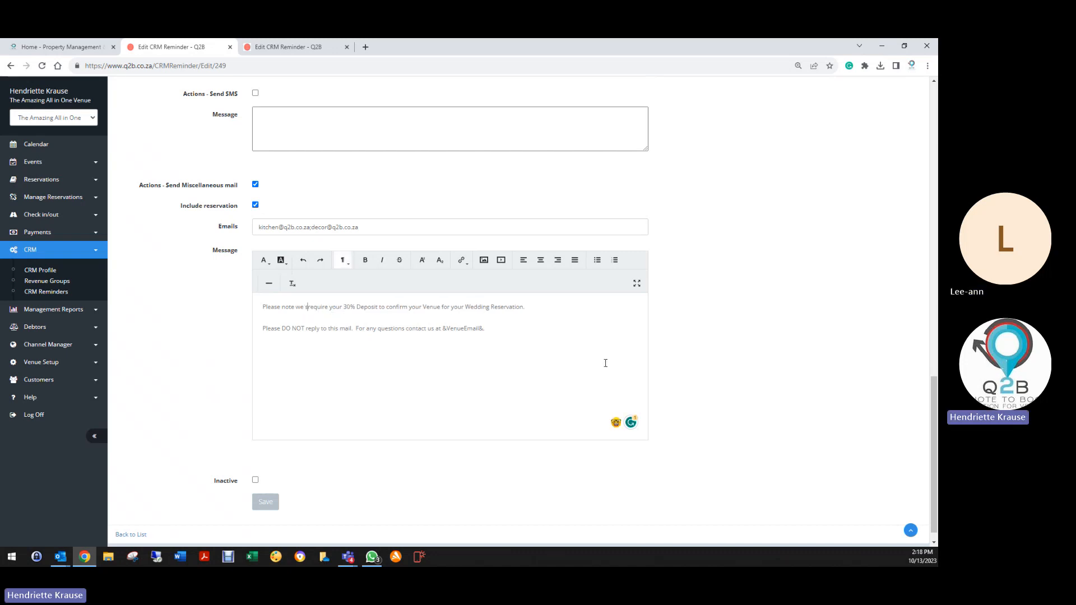
pyautogui.write('still aw')
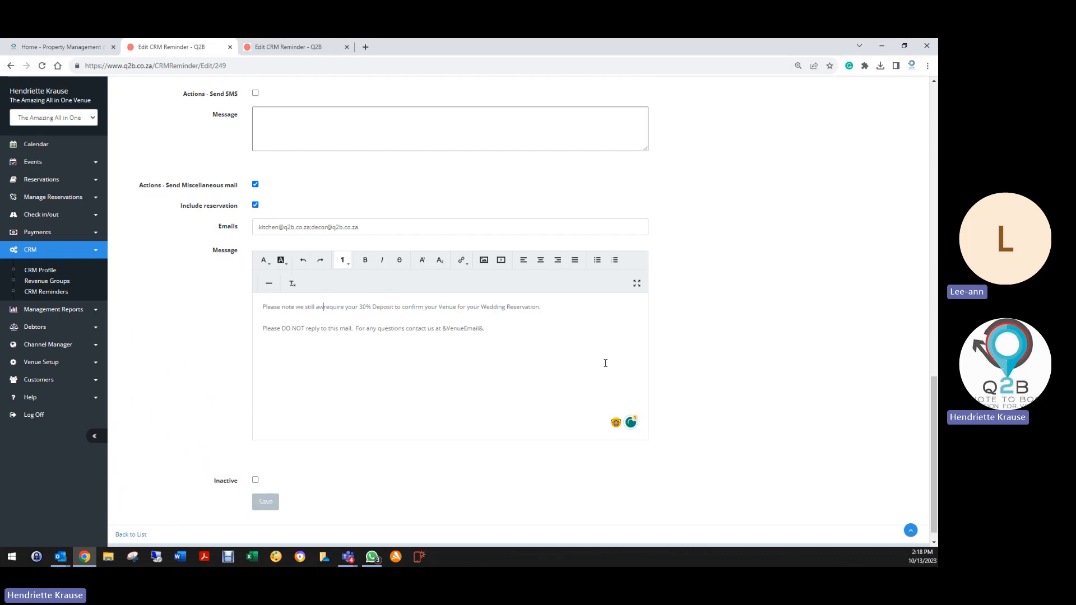
pyautogui.write('ait depo')
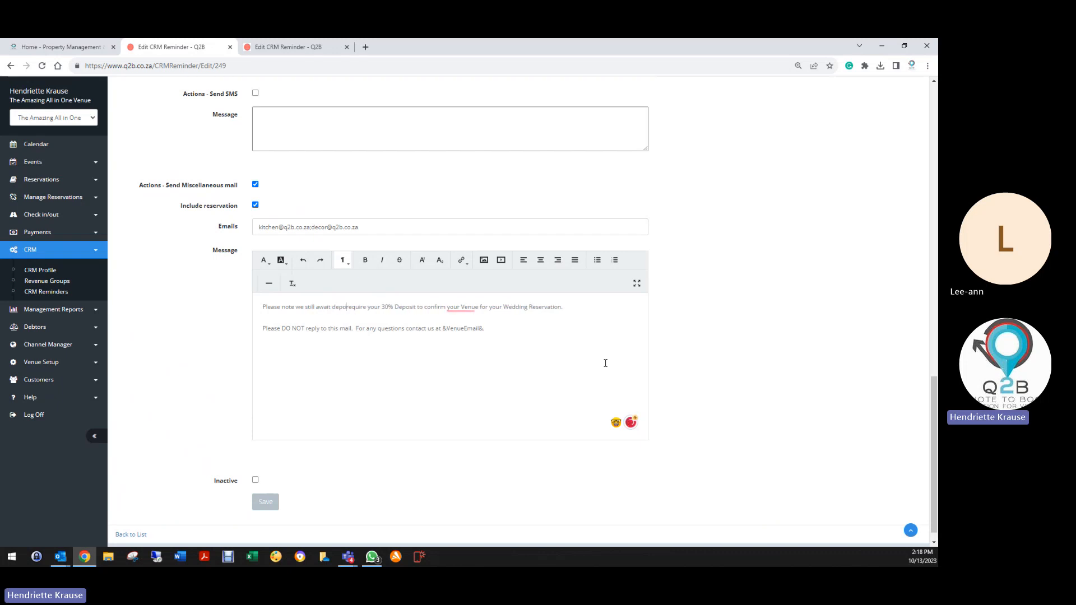
pyautogui.write('sit from')
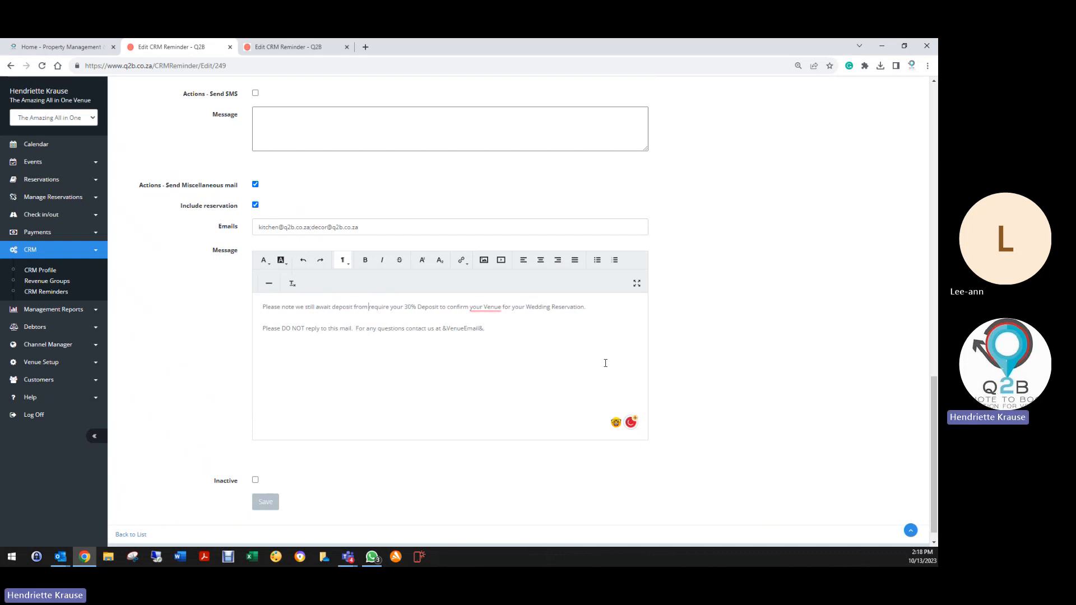
pyautogui.write(' client')
pyautogui.press('Return')
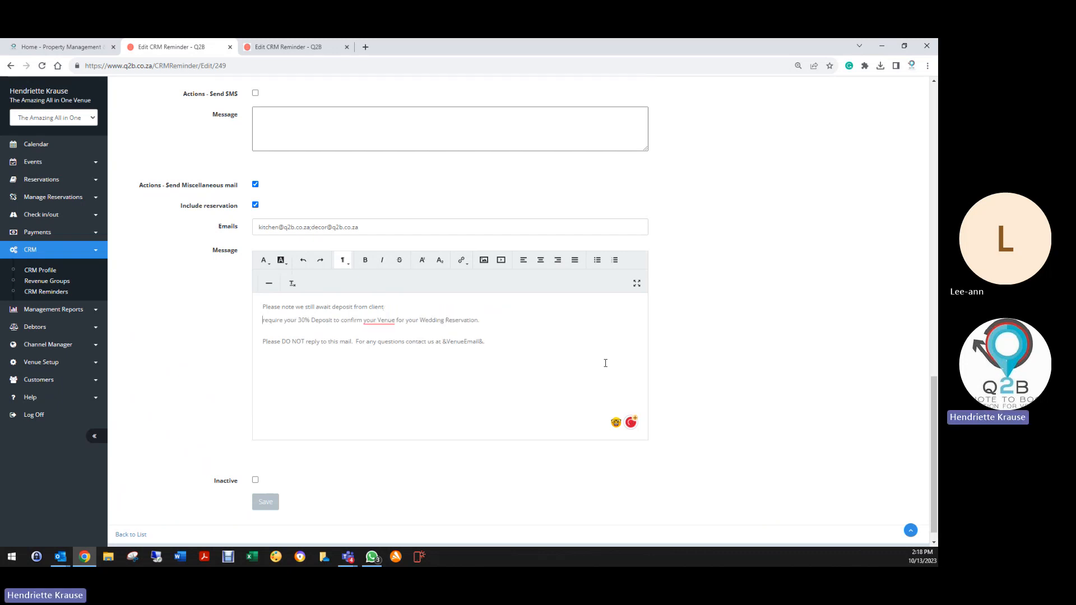
pyautogui.press('Return')
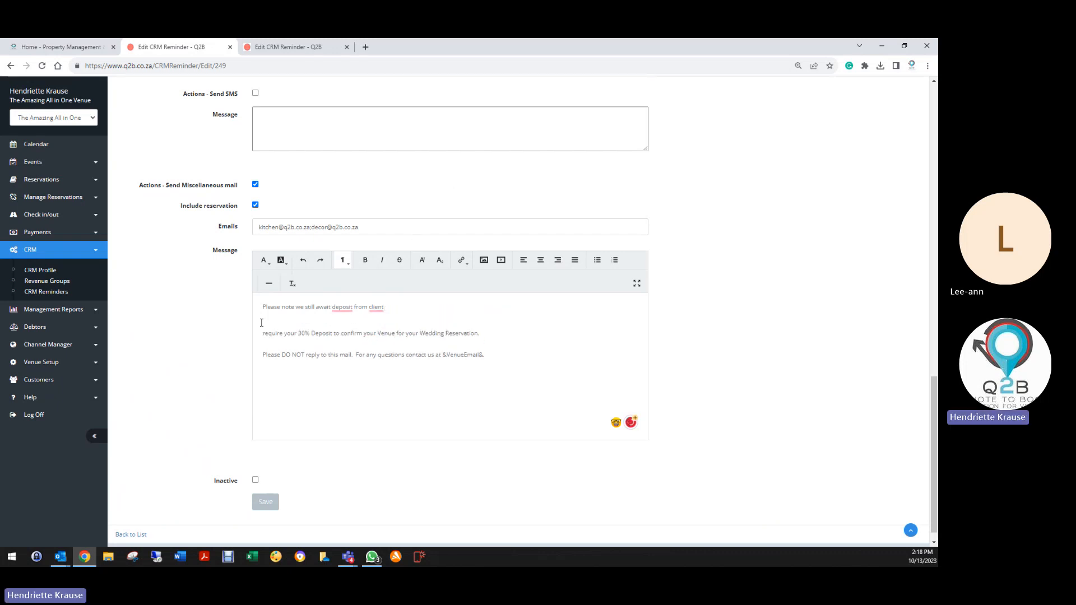
pyautogui.moveTo(263, 332); pyautogui.dragTo(519, 329)
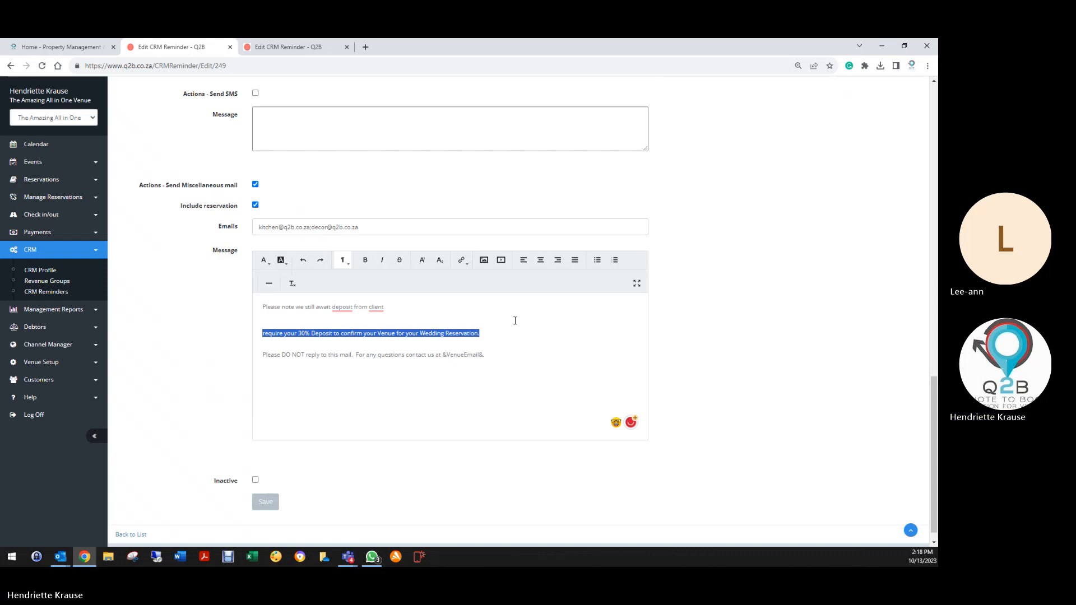
pyautogui.press('BackSpace')
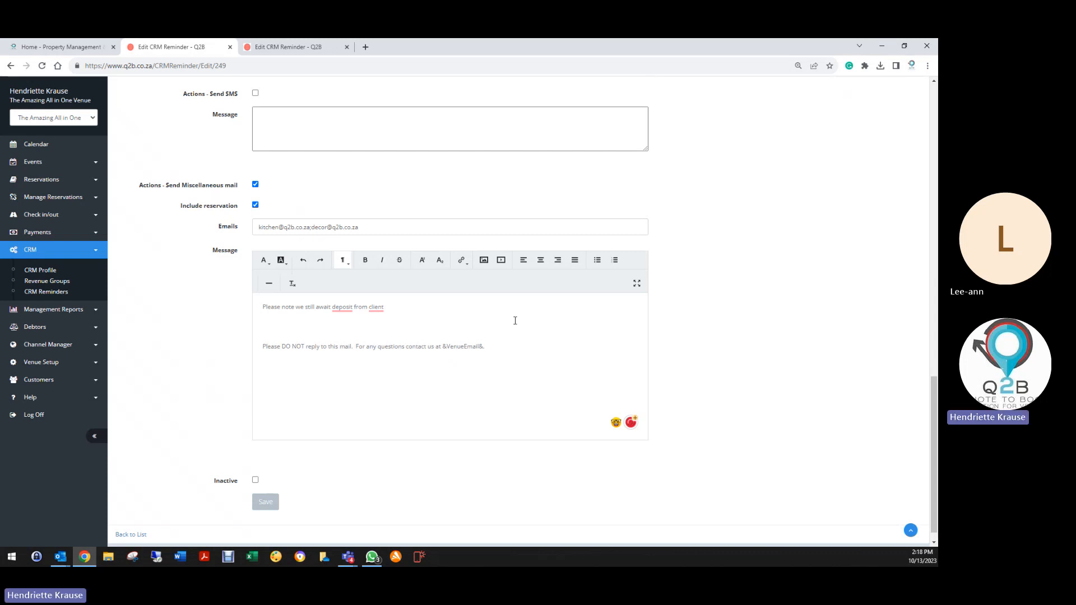
pyautogui.press('BackSpace')
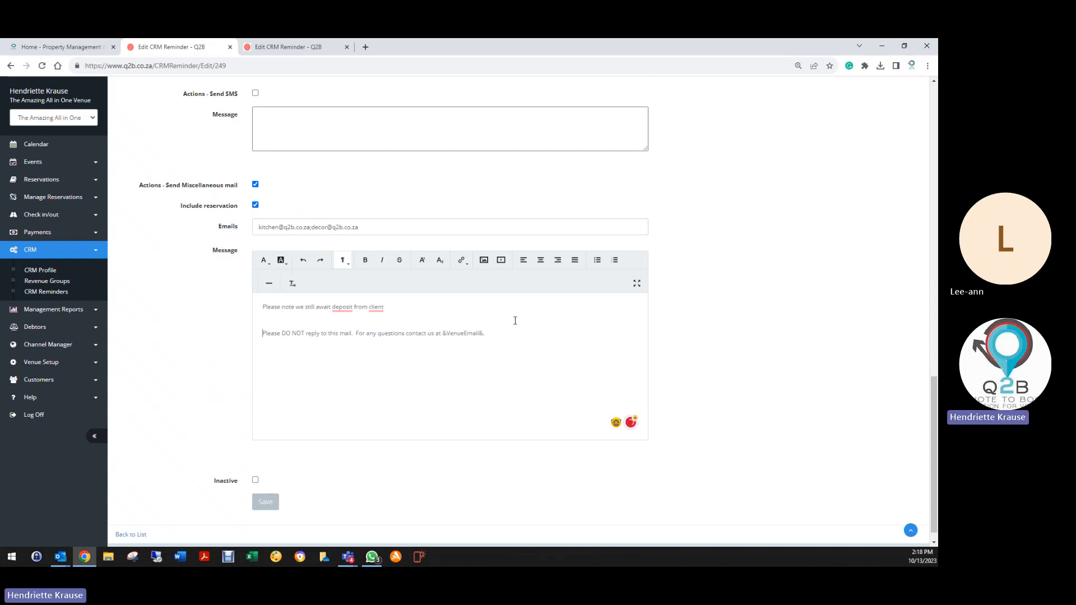
pyautogui.press('BackSpace')
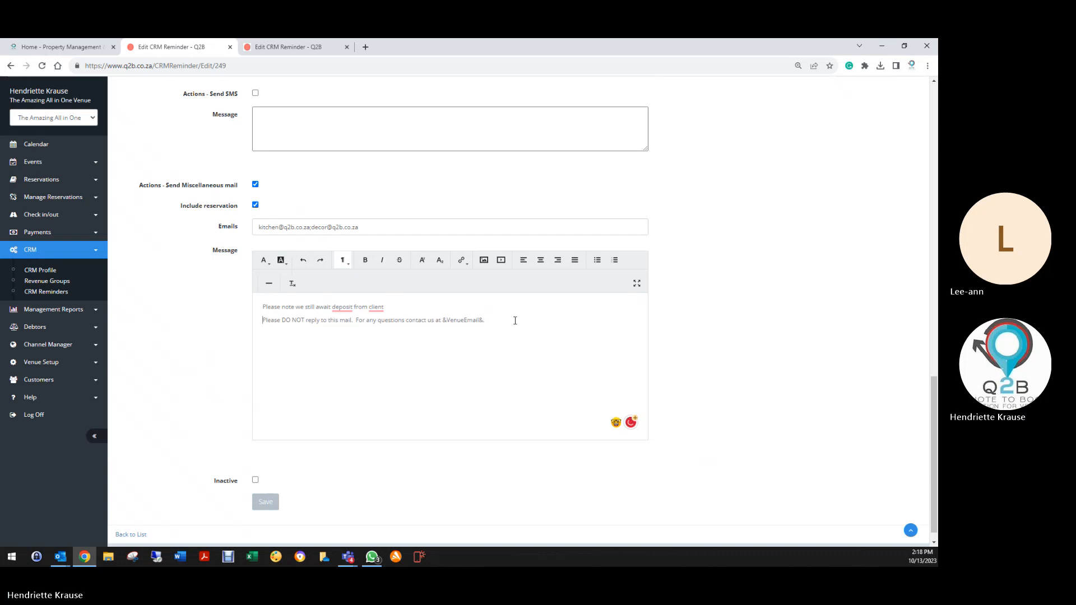
pyautogui.click(267, 503)
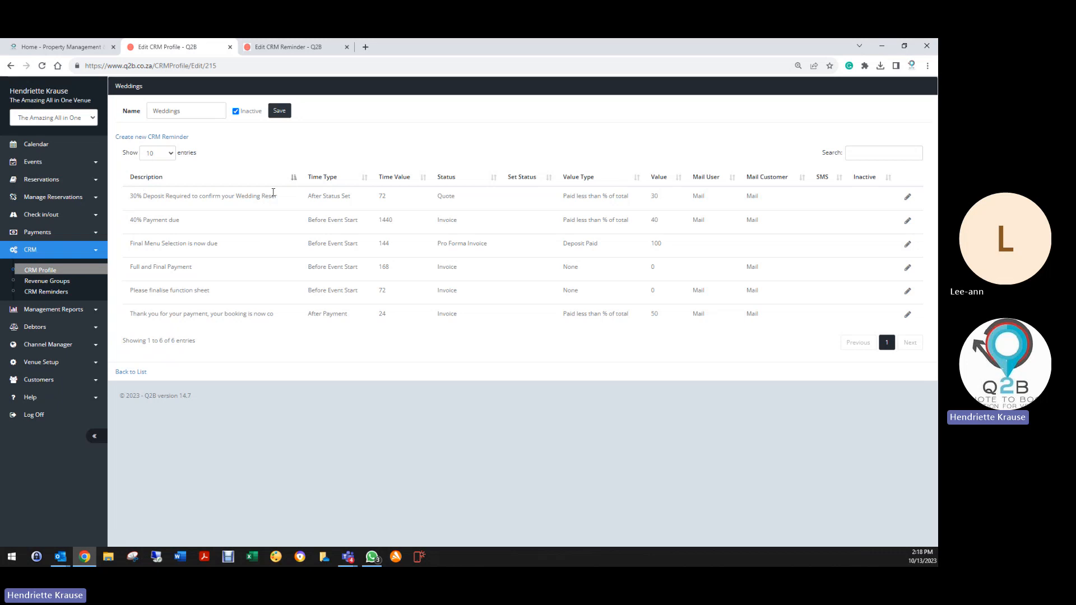
# Review the 40% Payment due reminder (1440 hours before event start, Invoice status) and save it.
pyautogui.click(908, 220)
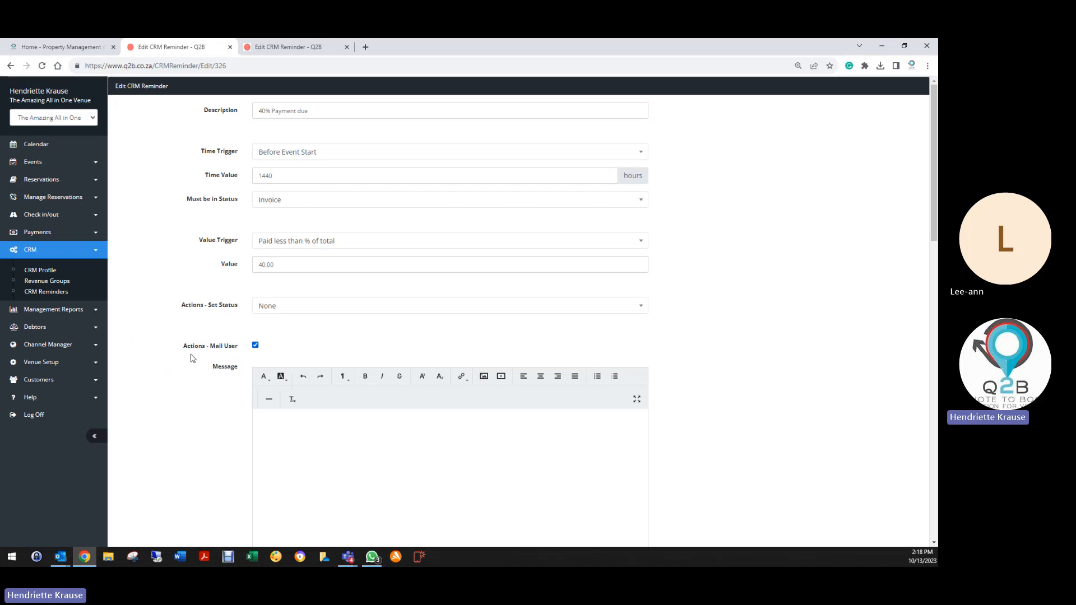
pyautogui.scroll(-4, 197, 459)
pyautogui.scroll(-10, 197, 459)
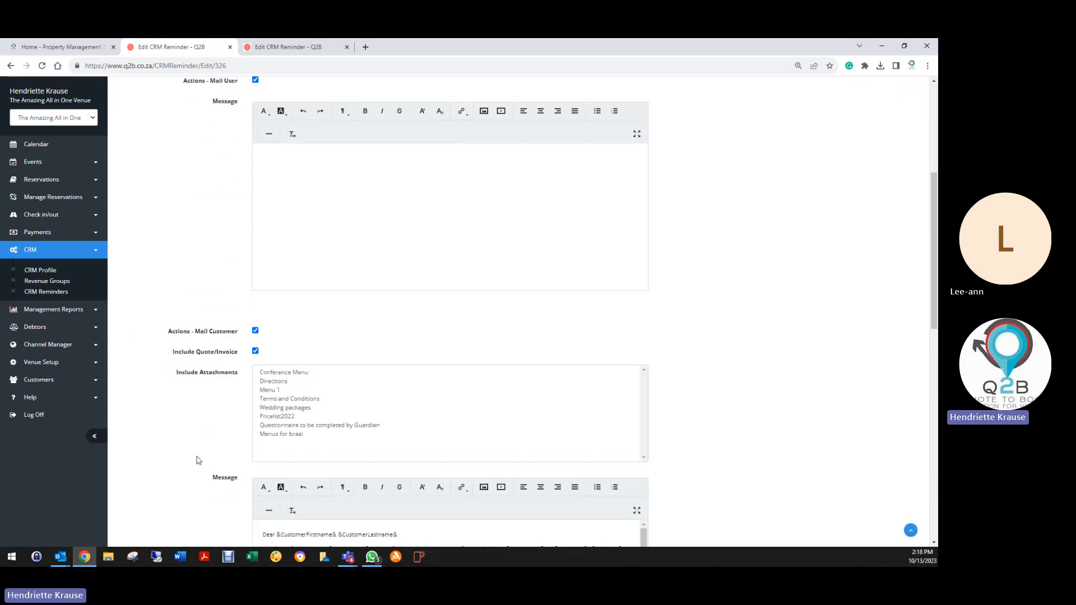
pyautogui.scroll(-1, 191, 465)
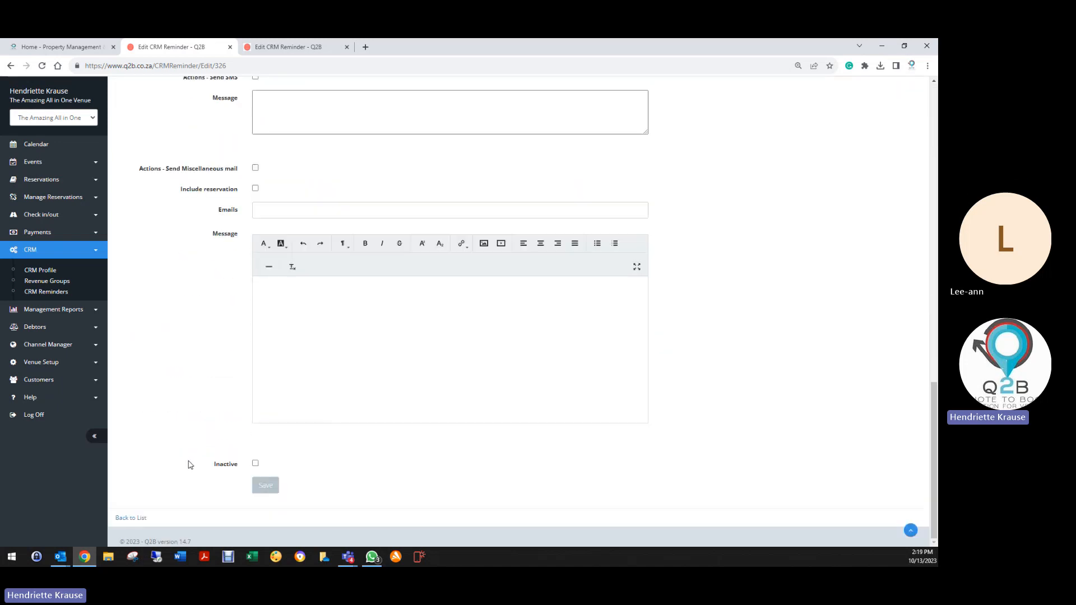
pyautogui.click(268, 489)
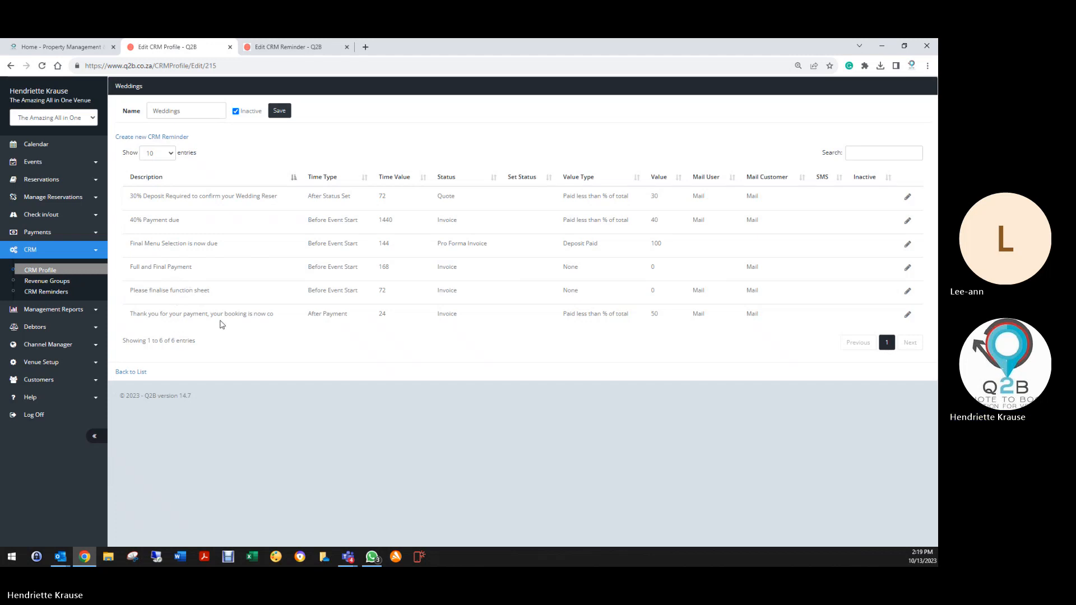
# Open the payment thank-you reminder and change its value trigger from Paid less than % to None.
pyautogui.click(907, 317)
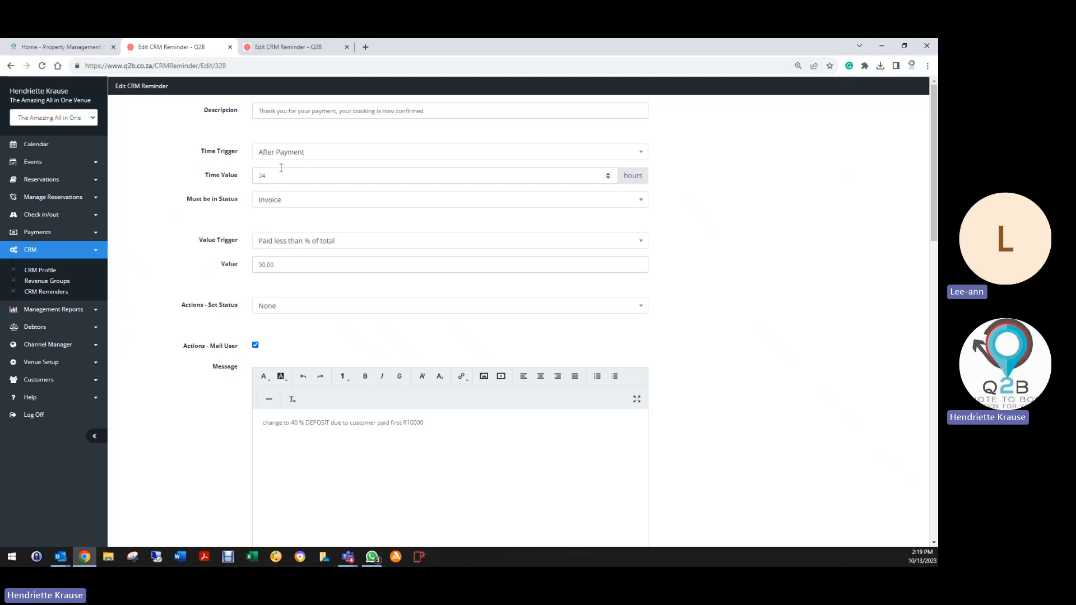
pyautogui.doubleClick(265, 176)
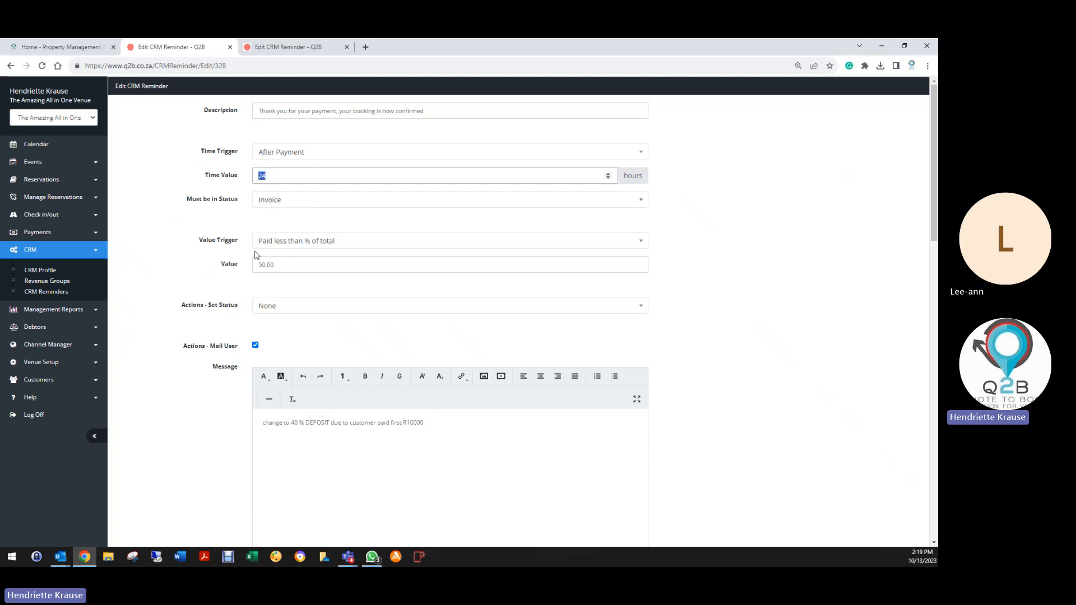
pyautogui.click(278, 242)
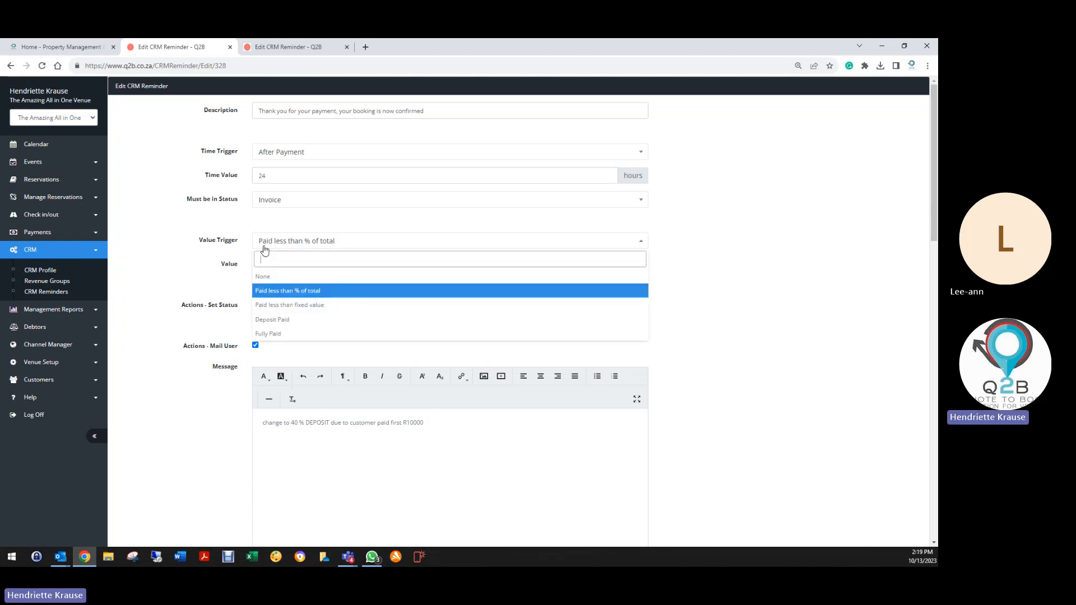
pyautogui.click(275, 282)
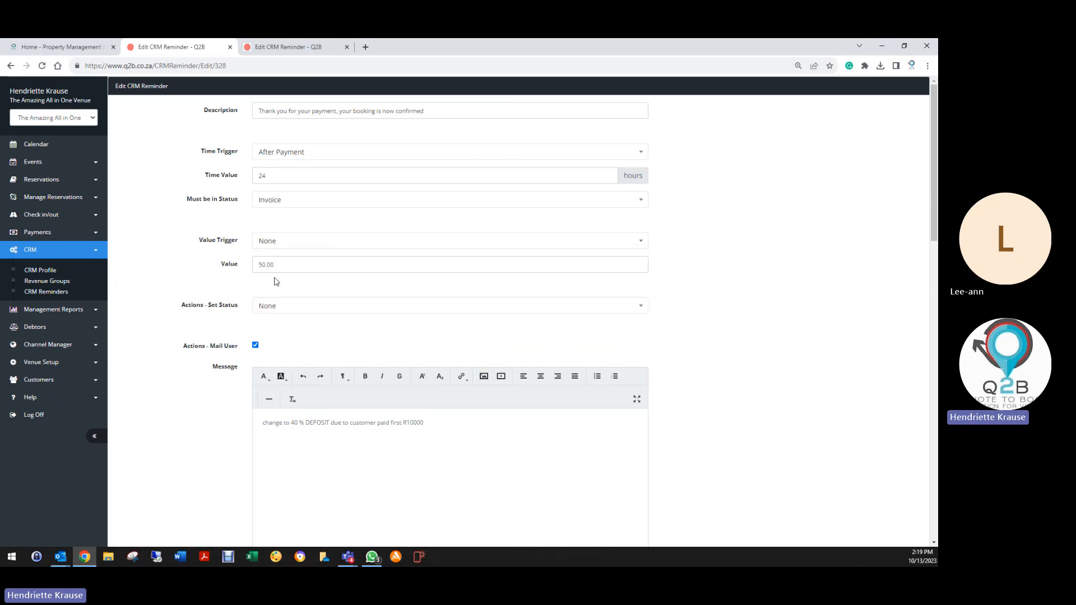
pyautogui.click(228, 272)
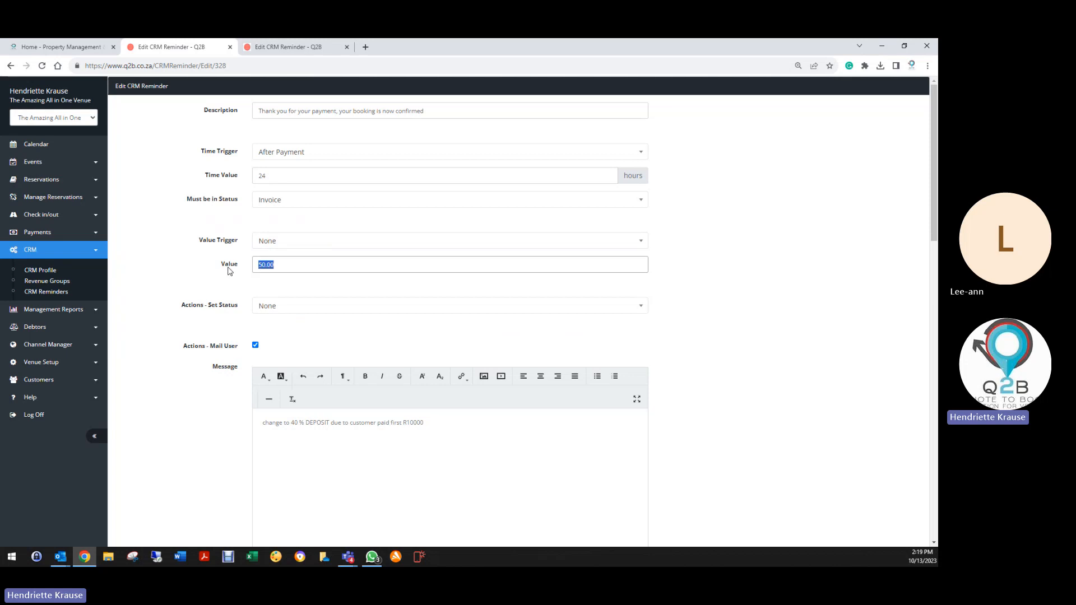
# Clear the 50.00 value and try saving the reminder.
pyautogui.press('BackSpace')
pyautogui.scroll(-3, 247, 399)
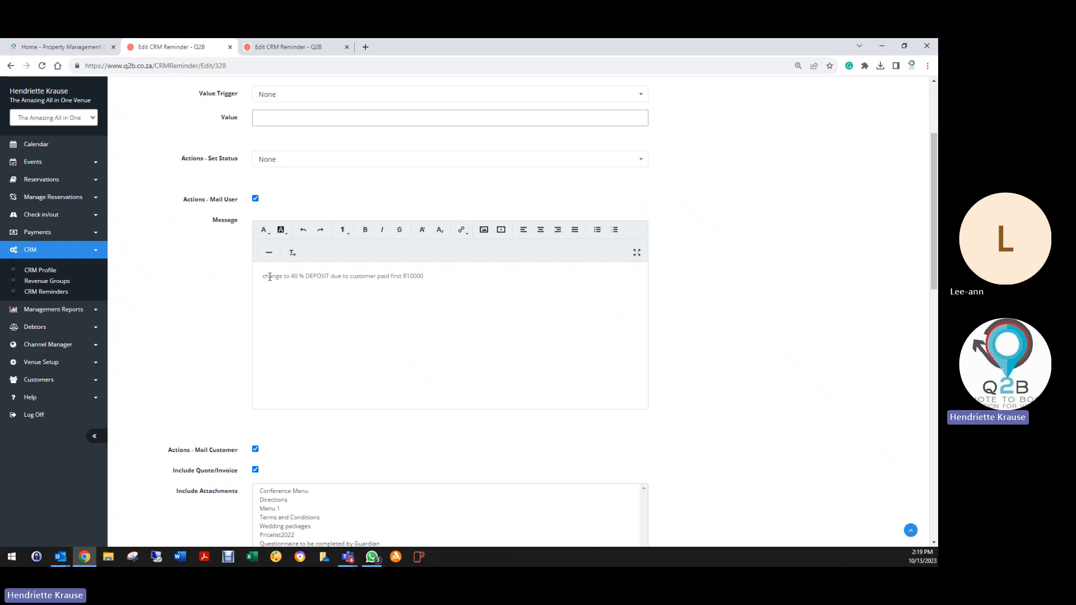
pyautogui.moveTo(257, 276); pyautogui.dragTo(437, 279)
pyautogui.scroll(-3, 163, 316)
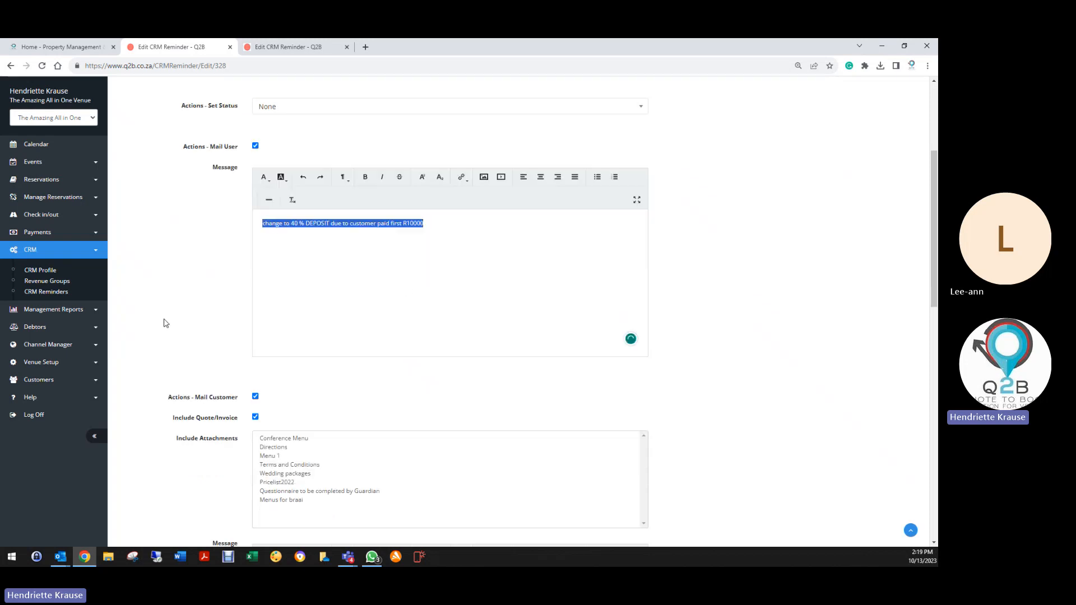
pyautogui.scroll(-3, 243, 383)
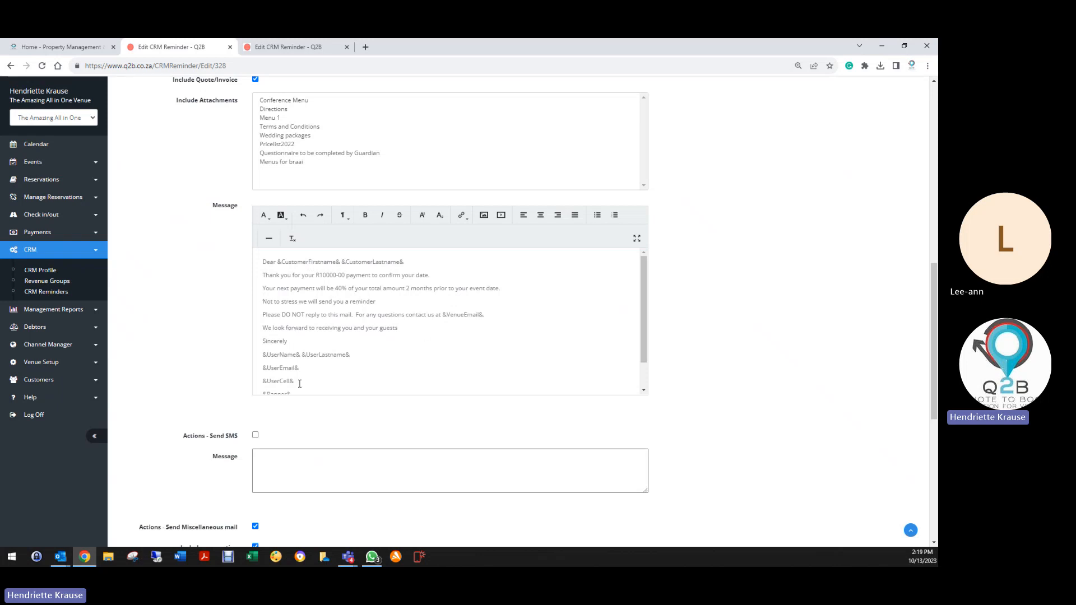
pyautogui.scroll(-4, 258, 454)
pyautogui.scroll(3, 230, 437)
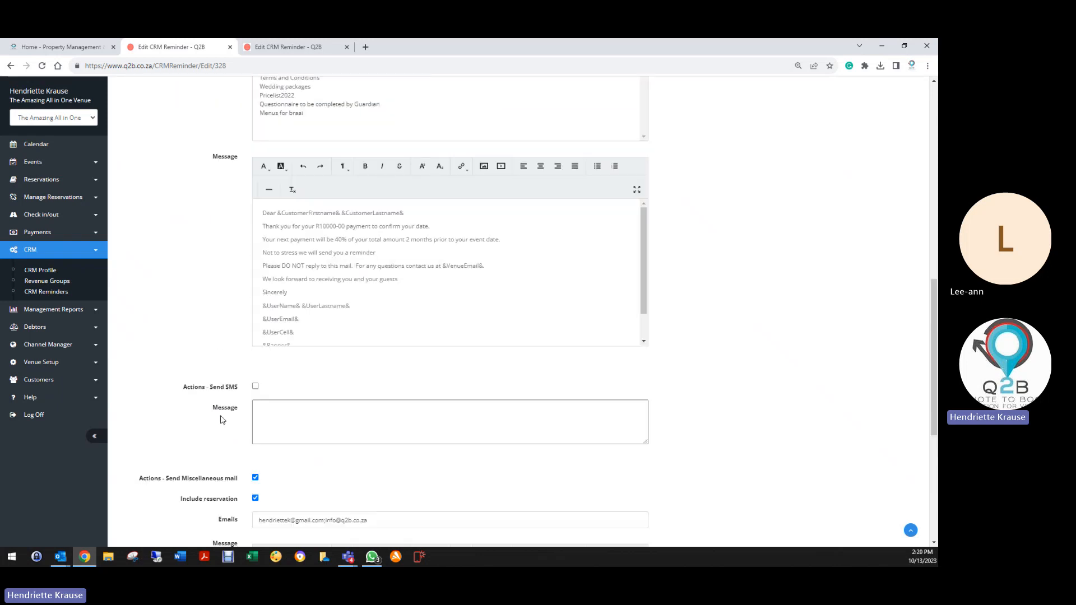
pyautogui.scroll(10, 221, 419)
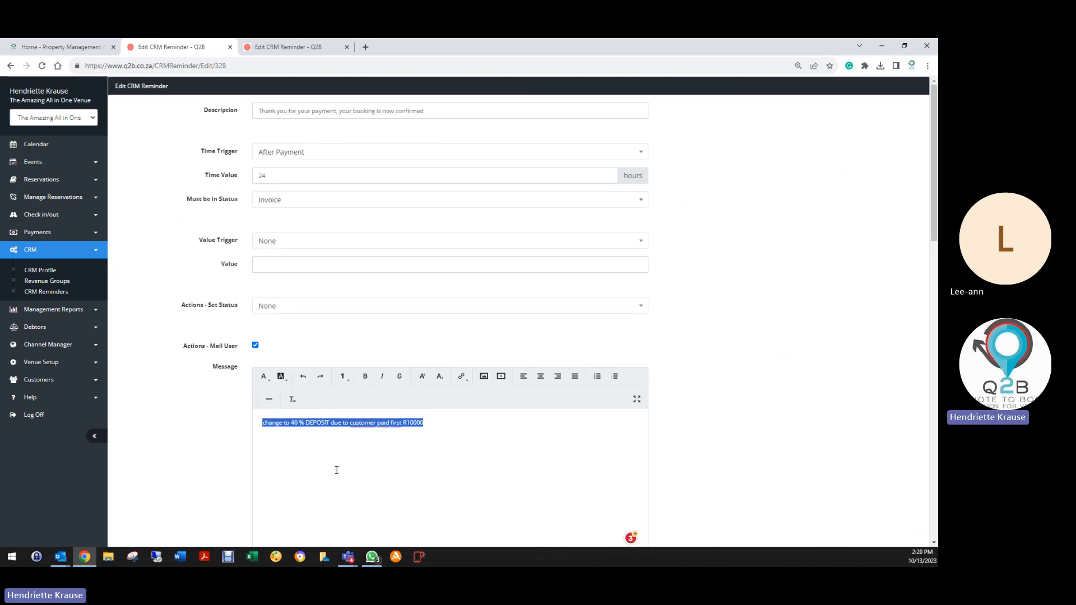
pyautogui.scroll(-5, 333, 469)
pyautogui.scroll(-3, 326, 467)
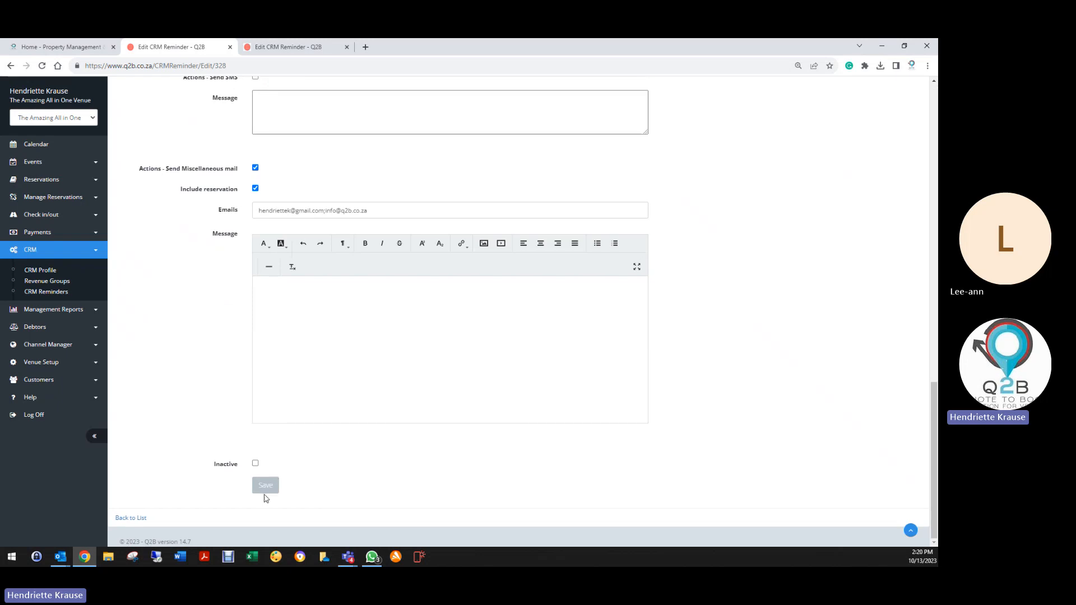
pyautogui.click(271, 488)
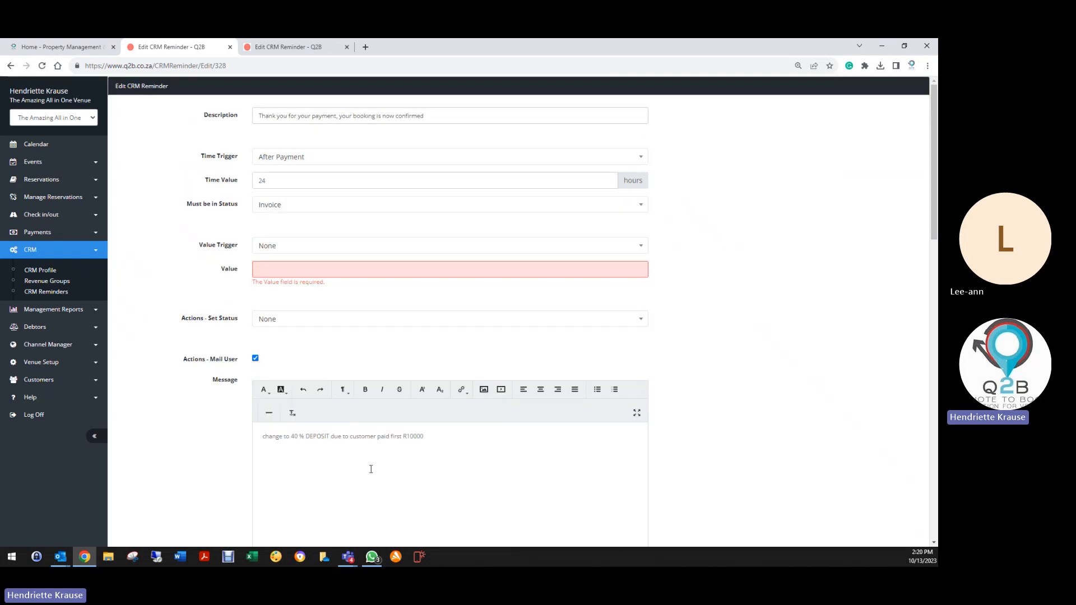
# Enter 0 in the required Value field and save the payment thank-you reminder.
pyautogui.click(282, 273)
pyautogui.write('0')
pyautogui.scroll(-10, 242, 522)
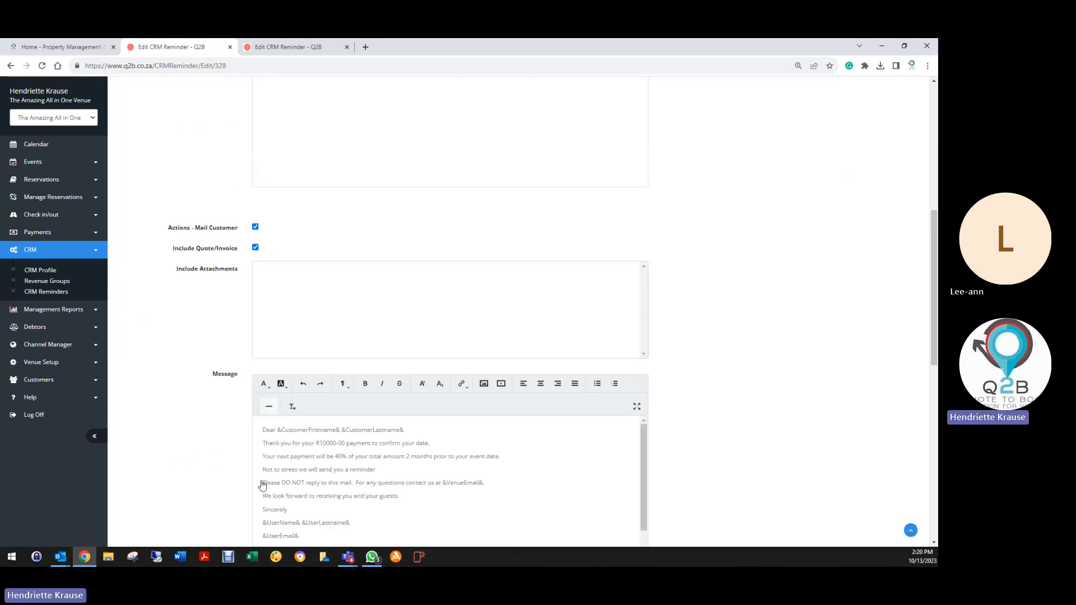
pyautogui.scroll(-10, 197, 487)
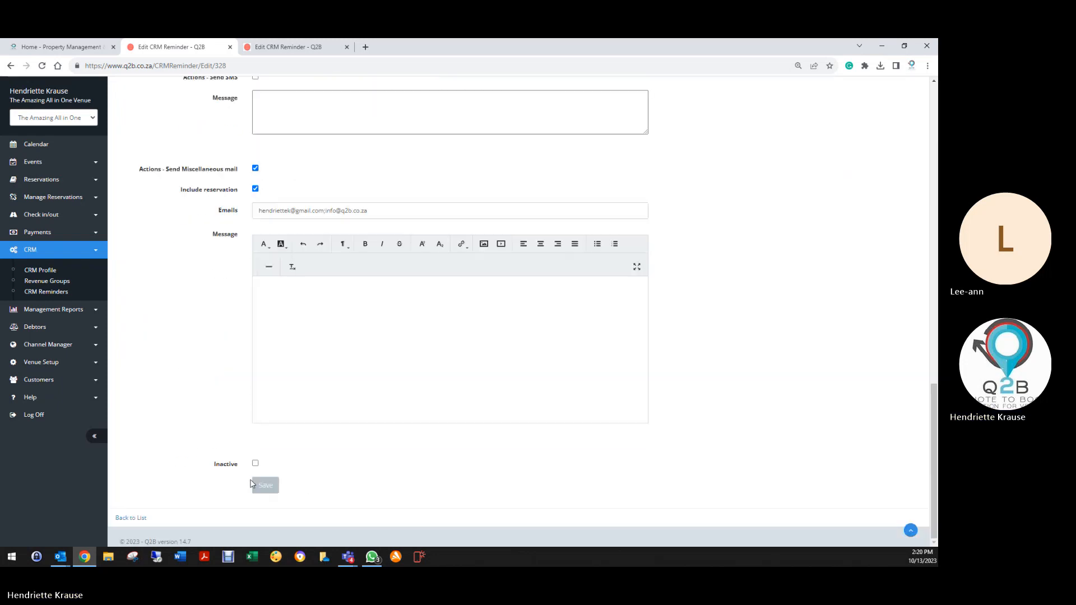
pyautogui.click(270, 486)
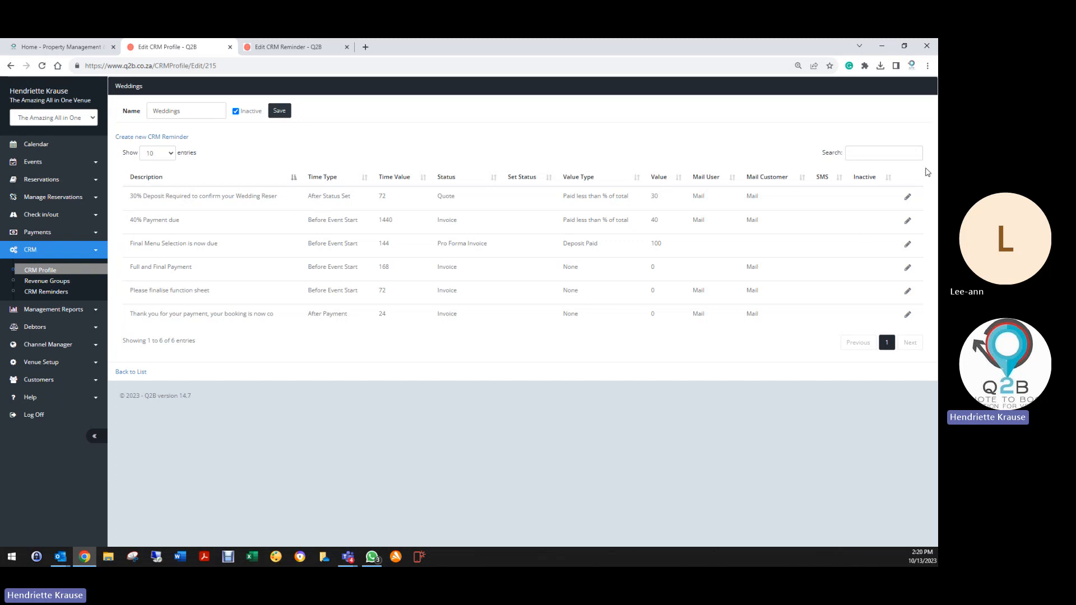
# Reopen the 30% deposit reminder, review its time trigger options, and expand Reservations.
pyautogui.click(907, 197)
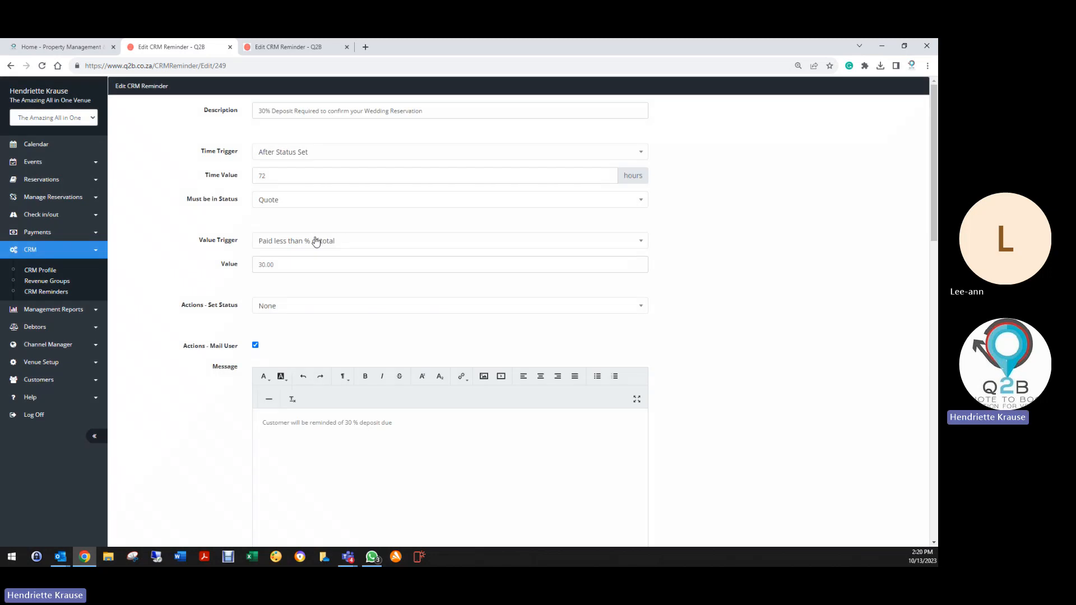
pyautogui.click(269, 151)
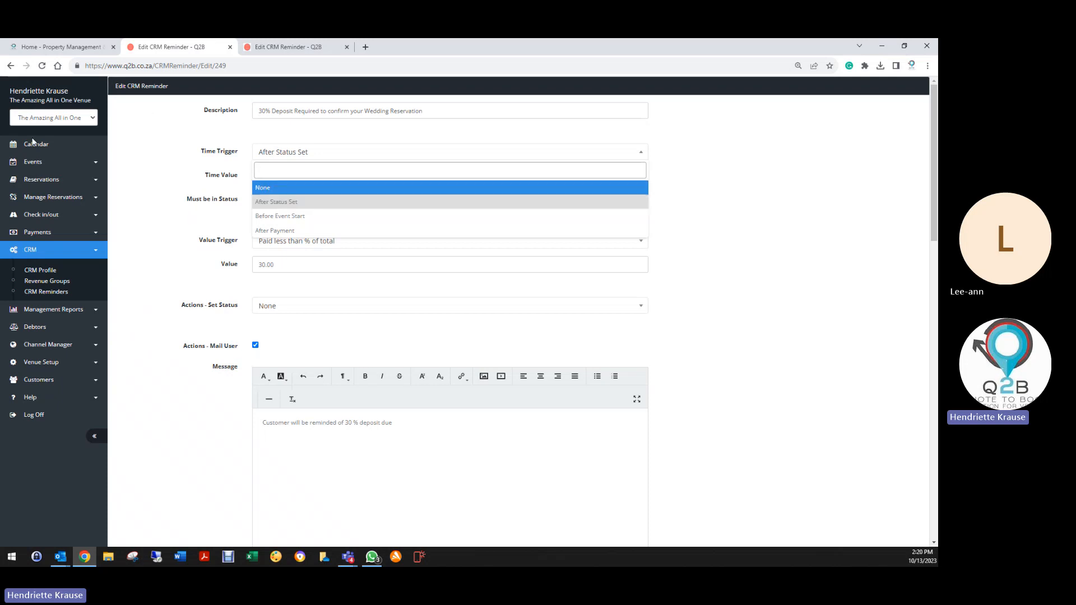
pyautogui.click(53, 180)
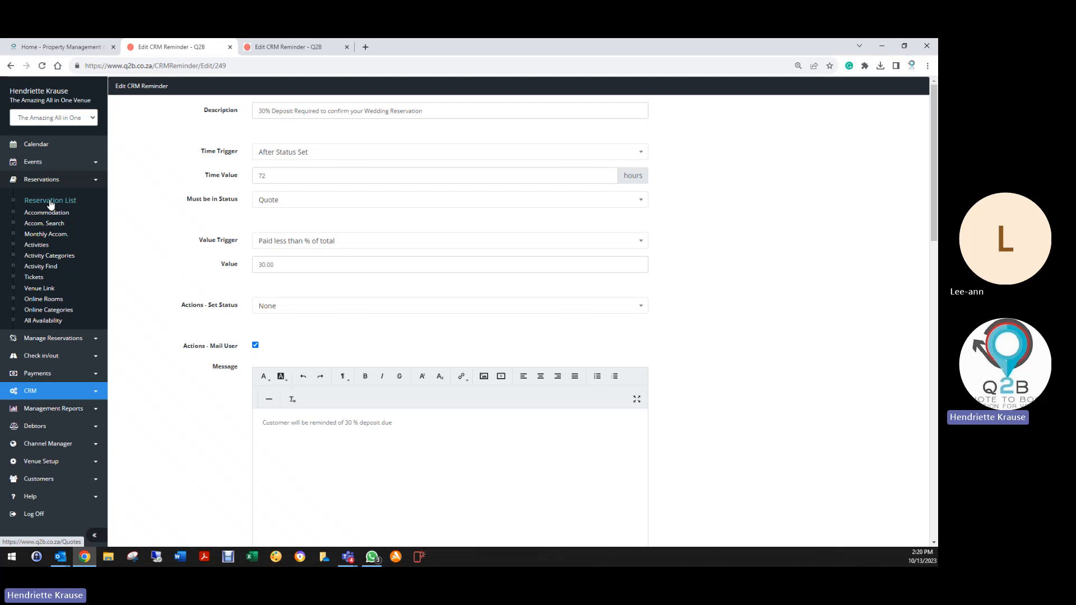
# Open the Reservation List in a new tab and check the first booking's Period start date, then return to the reminder.
pyautogui.rightClick(50, 199)
pyautogui.click(73, 207)
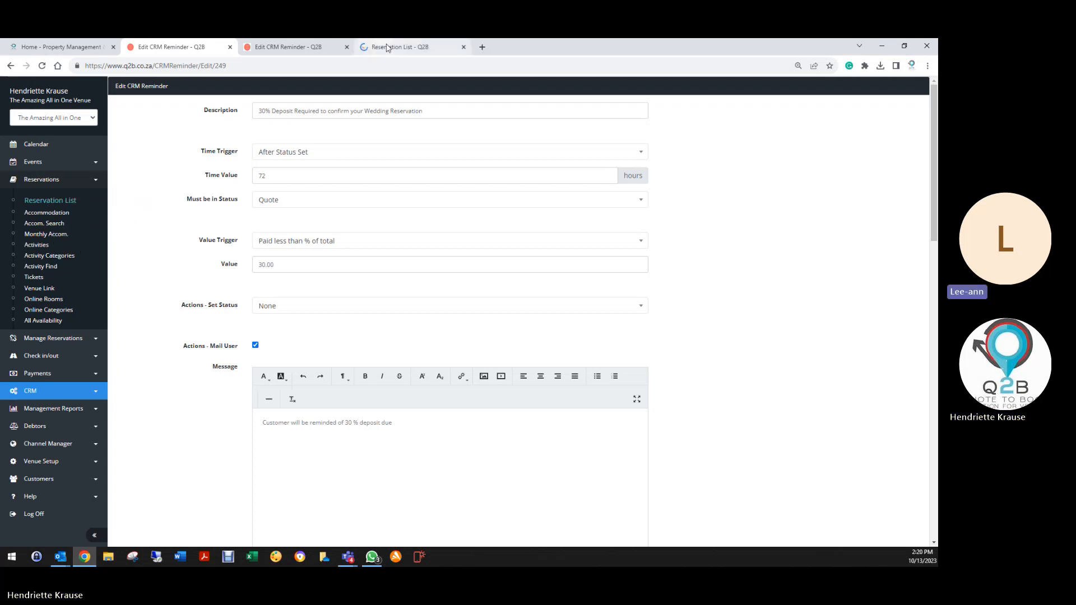
pyautogui.click(406, 48)
pyautogui.click(133, 153)
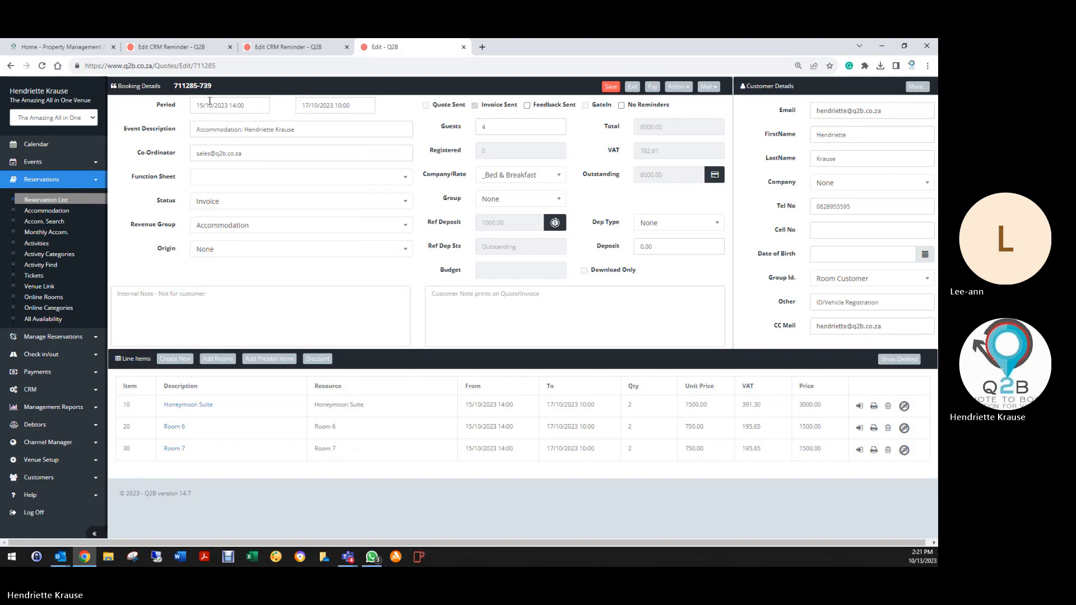
pyautogui.click(195, 104)
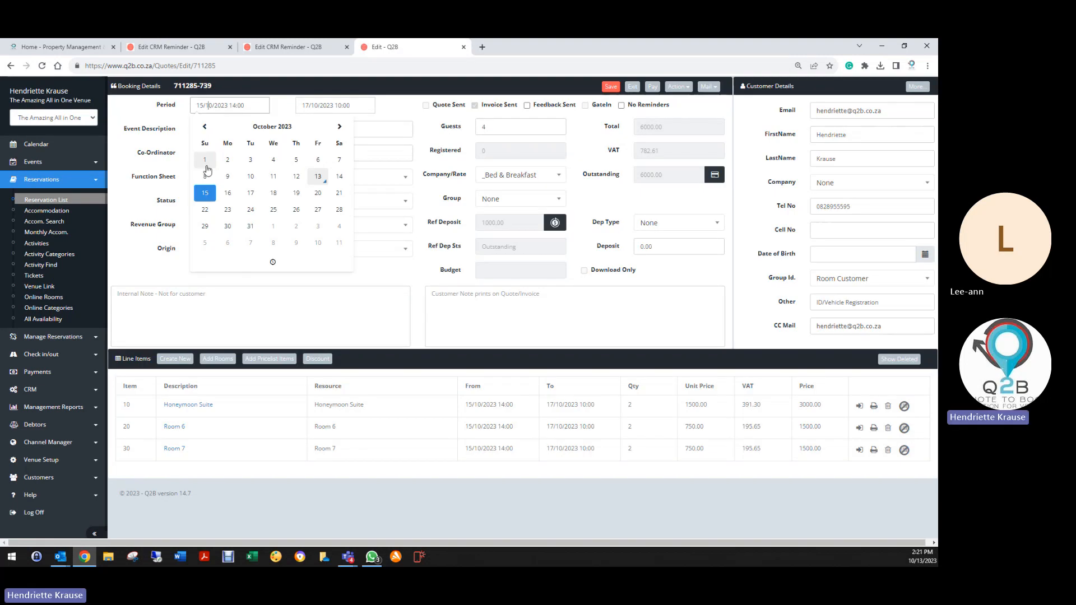
pyautogui.moveTo(195, 104); pyautogui.dragTo(254, 105)
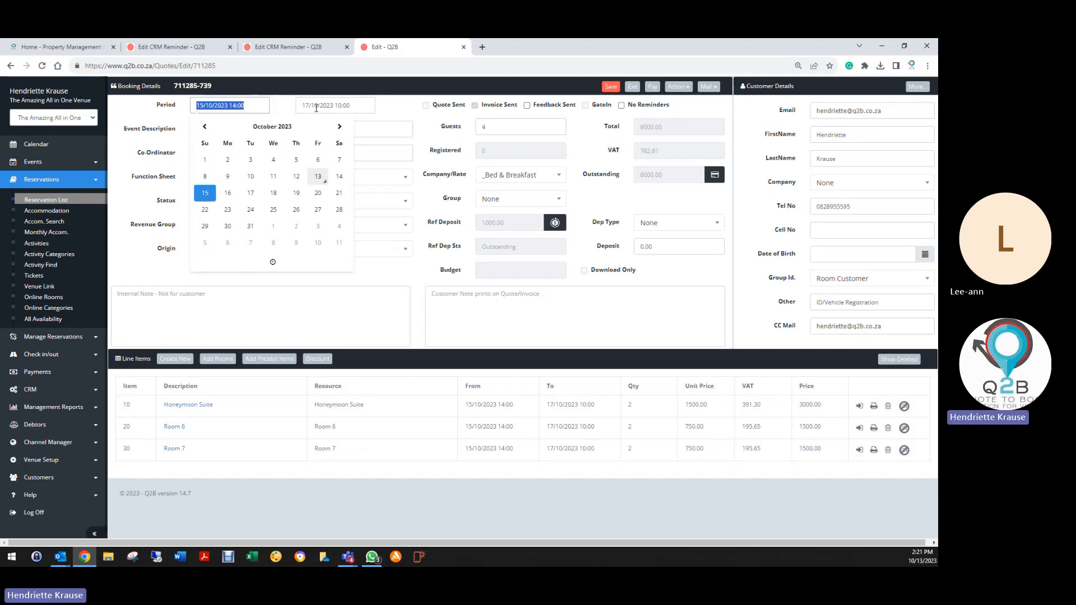
pyautogui.click(179, 47)
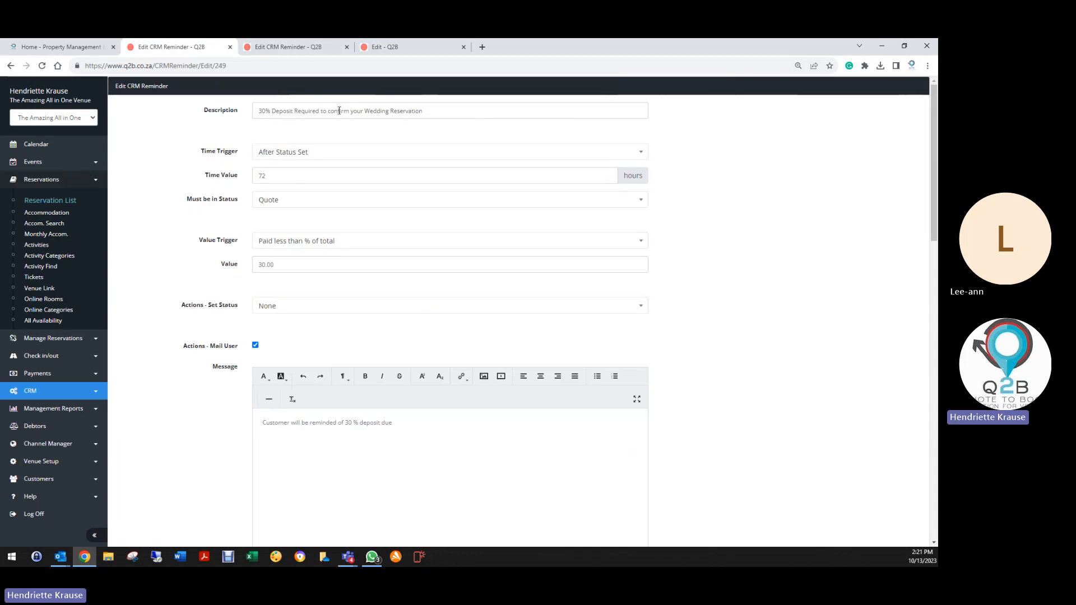
# Set the 30% deposit reminder's time trigger to Before Event Start and require Invoice status.
pyautogui.click(286, 150)
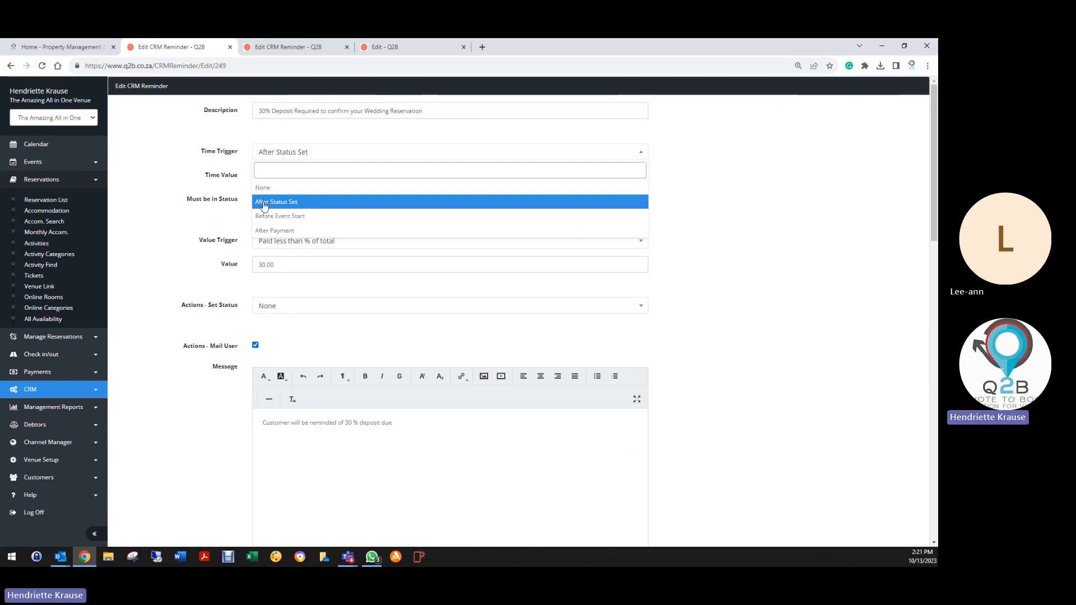
pyautogui.click(252, 161)
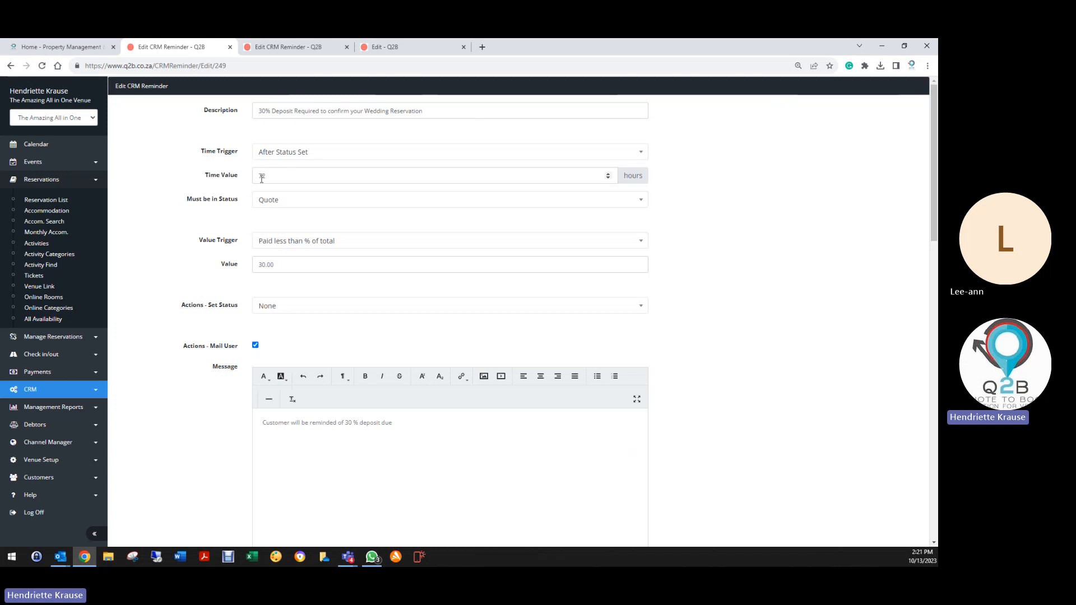
pyautogui.click(279, 151)
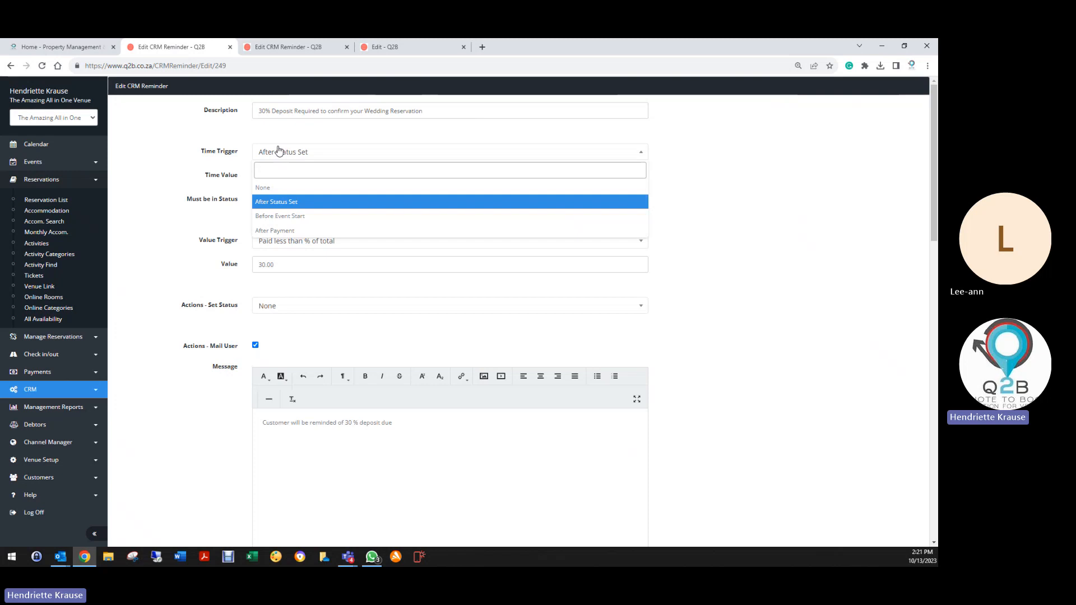
pyautogui.click(276, 217)
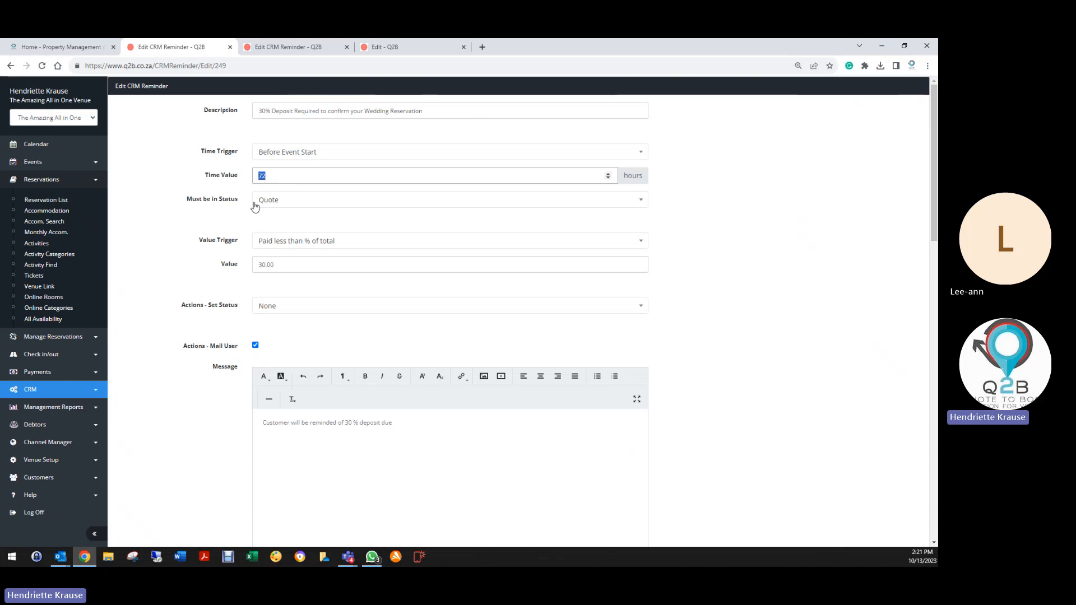
pyautogui.click(285, 200)
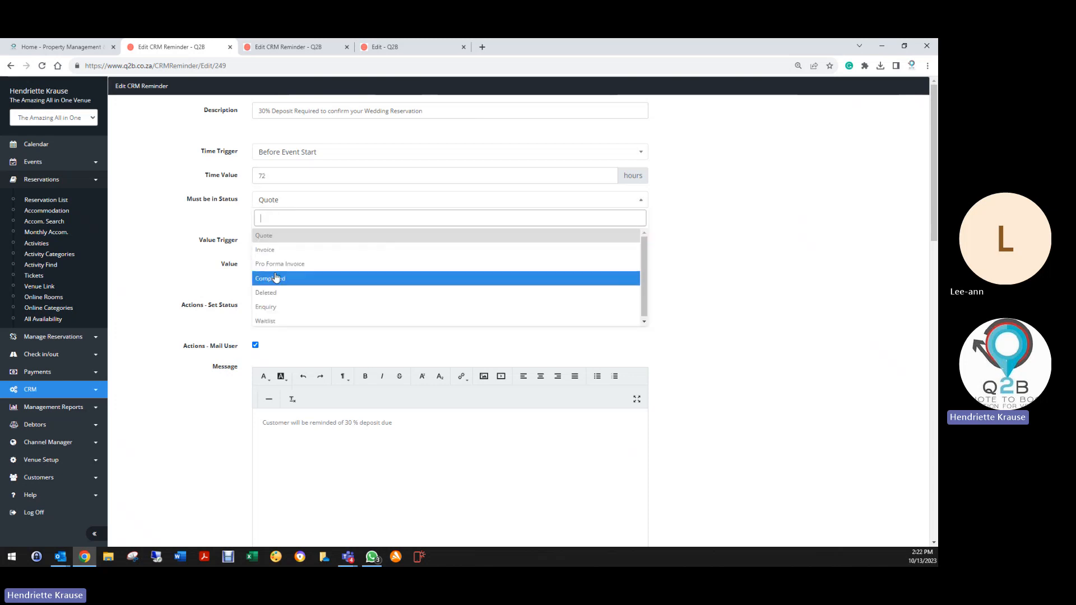
pyautogui.click(262, 239)
pyautogui.click(264, 202)
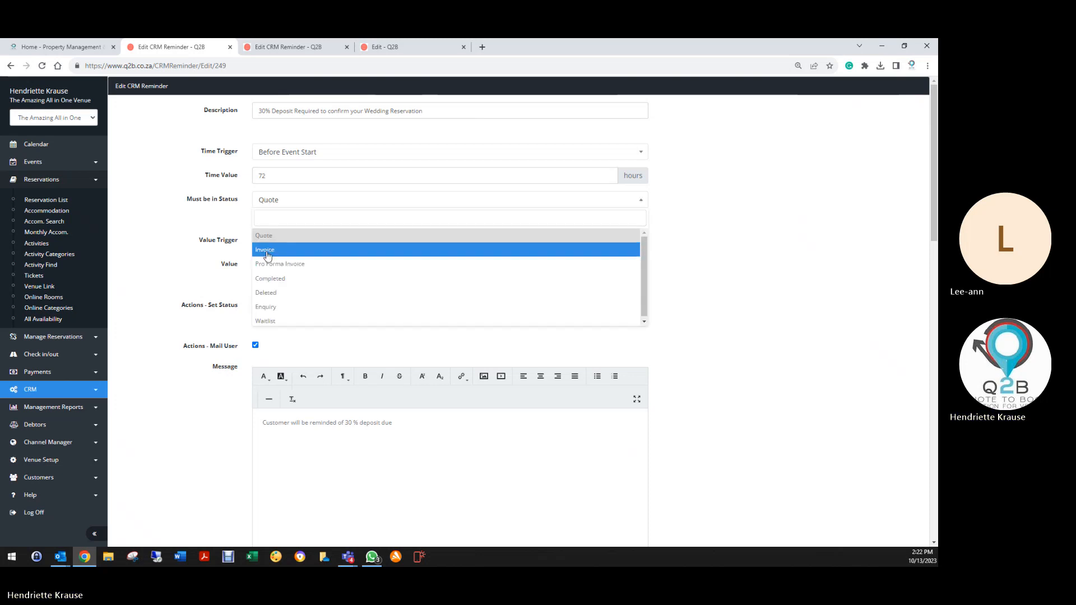
pyautogui.click(263, 245)
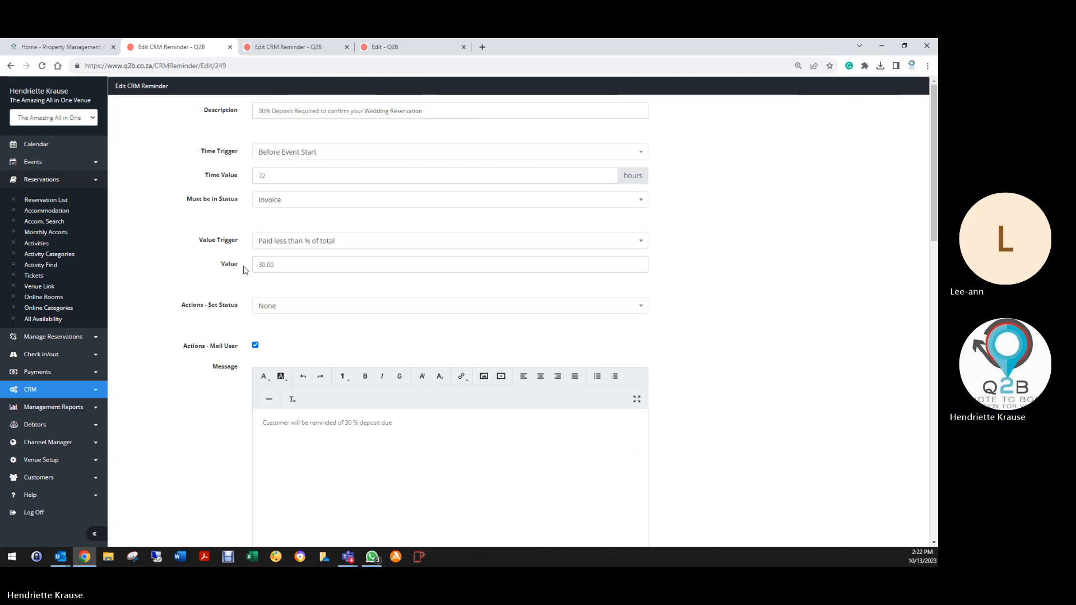
# Keep the value trigger at Paid less than % of total with 30.00, and save the reminder.
pyautogui.click(277, 245)
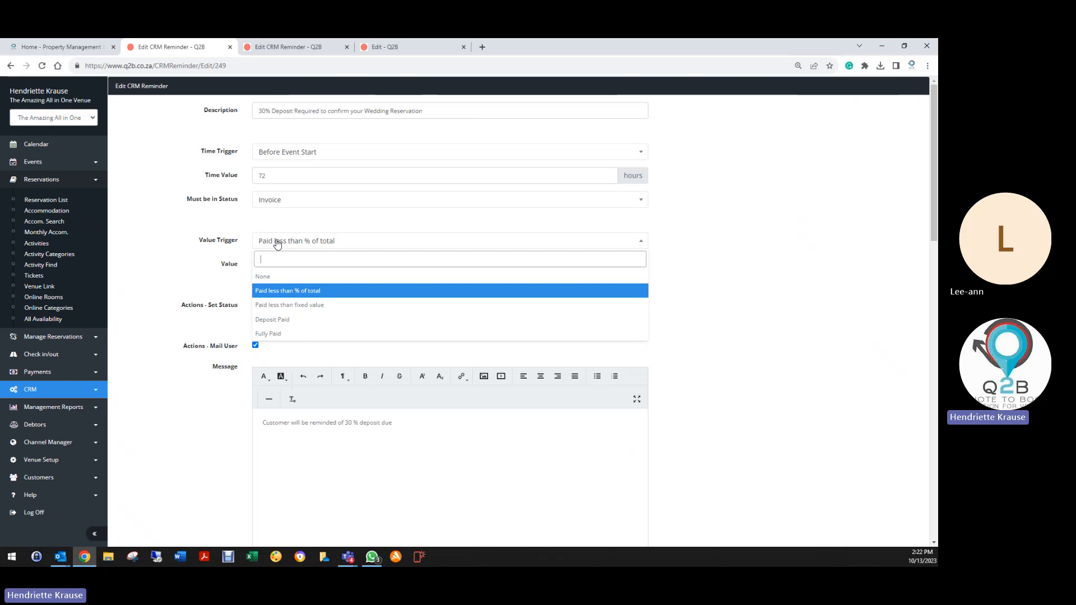
pyautogui.click(290, 292)
pyautogui.moveTo(288, 266); pyautogui.dragTo(240, 270)
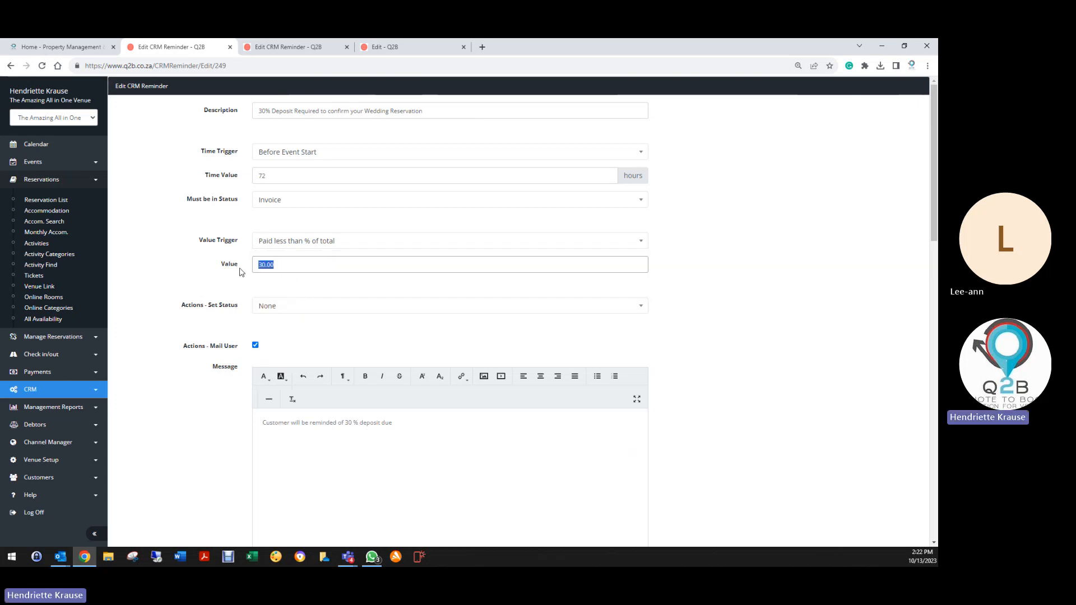
pyautogui.click(248, 291)
pyautogui.scroll(-1, 221, 318)
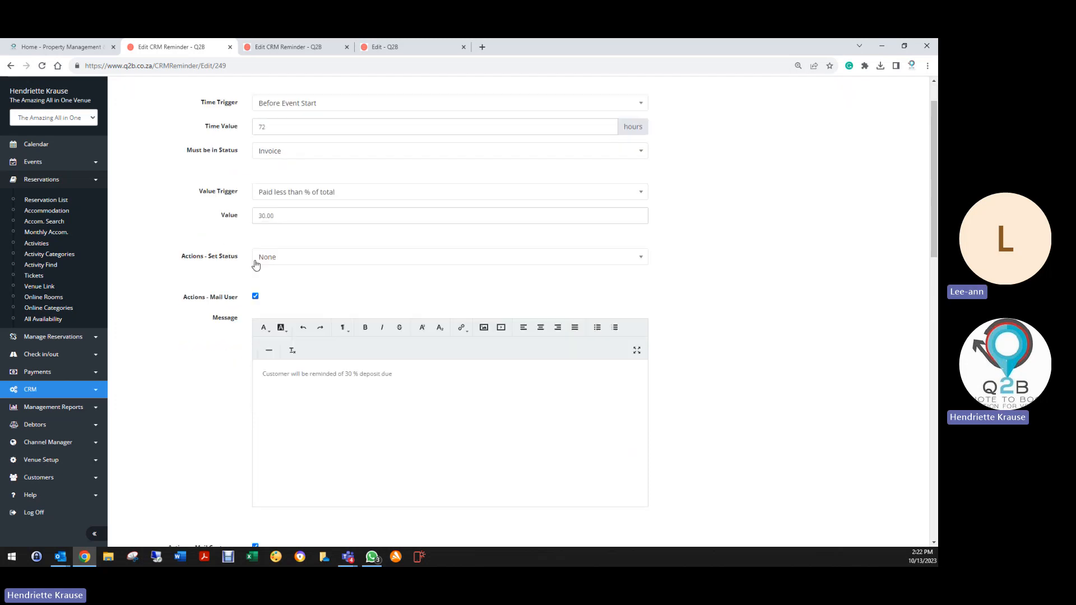
pyautogui.scroll(-3, 251, 178)
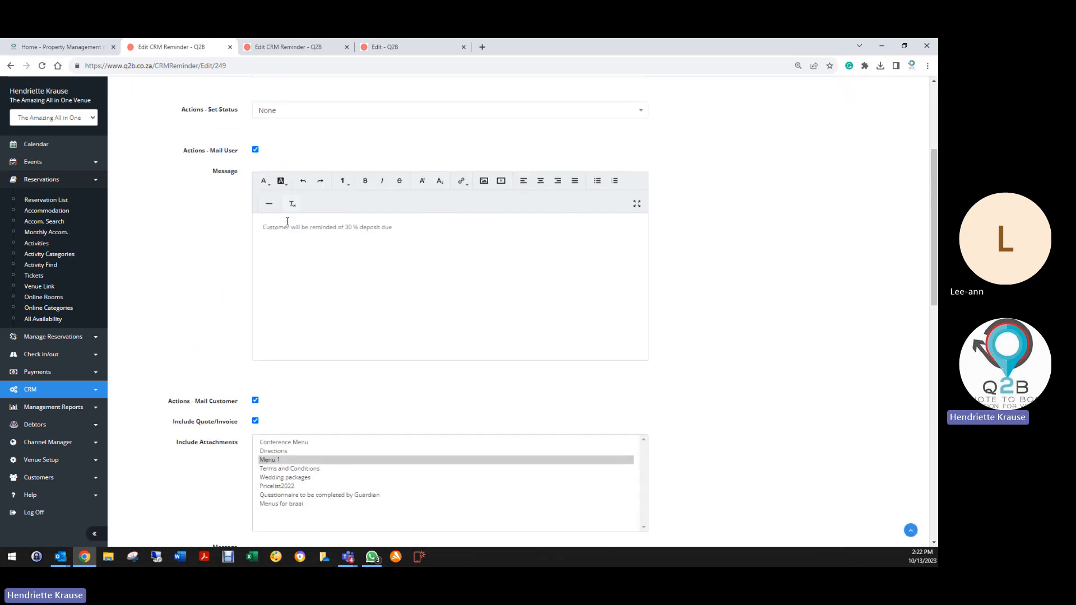
pyautogui.scroll(-4, 207, 352)
pyautogui.scroll(10, 255, 379)
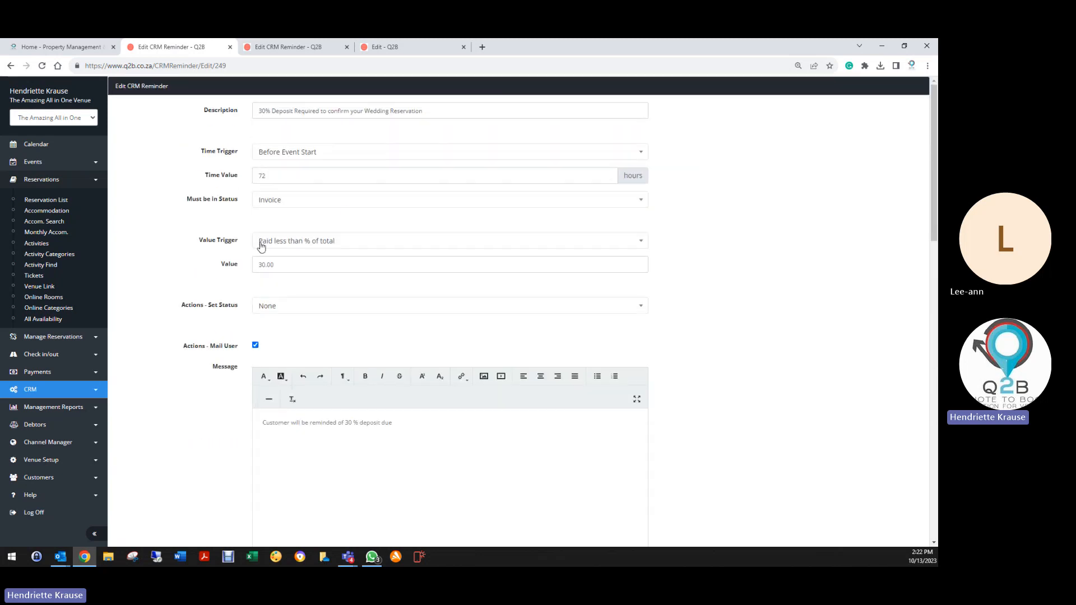
pyautogui.scroll(-1, 229, 393)
pyautogui.scroll(-10, 229, 392)
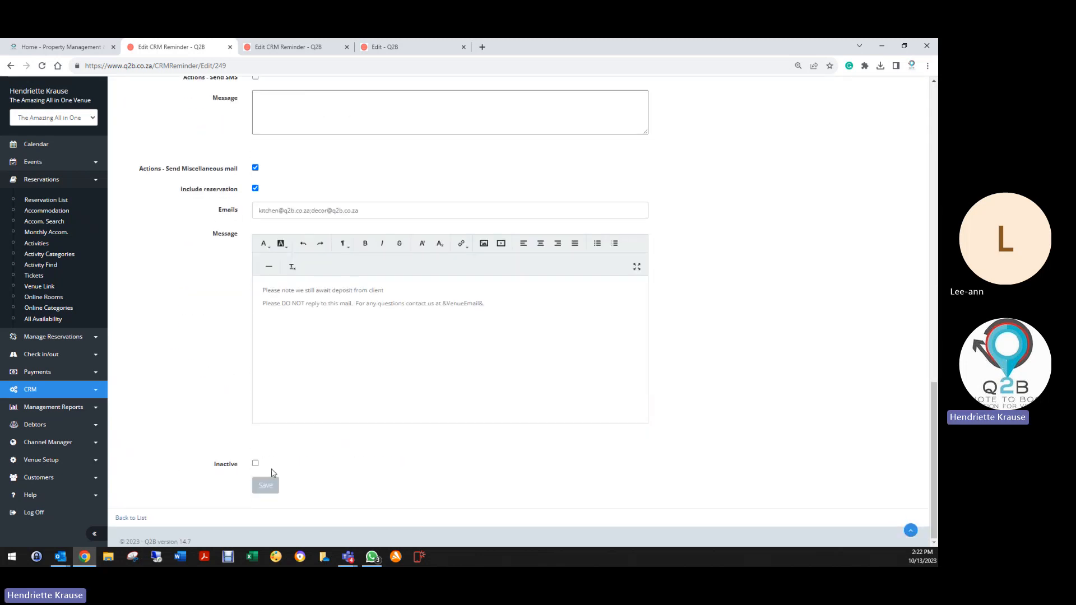
pyautogui.click(266, 485)
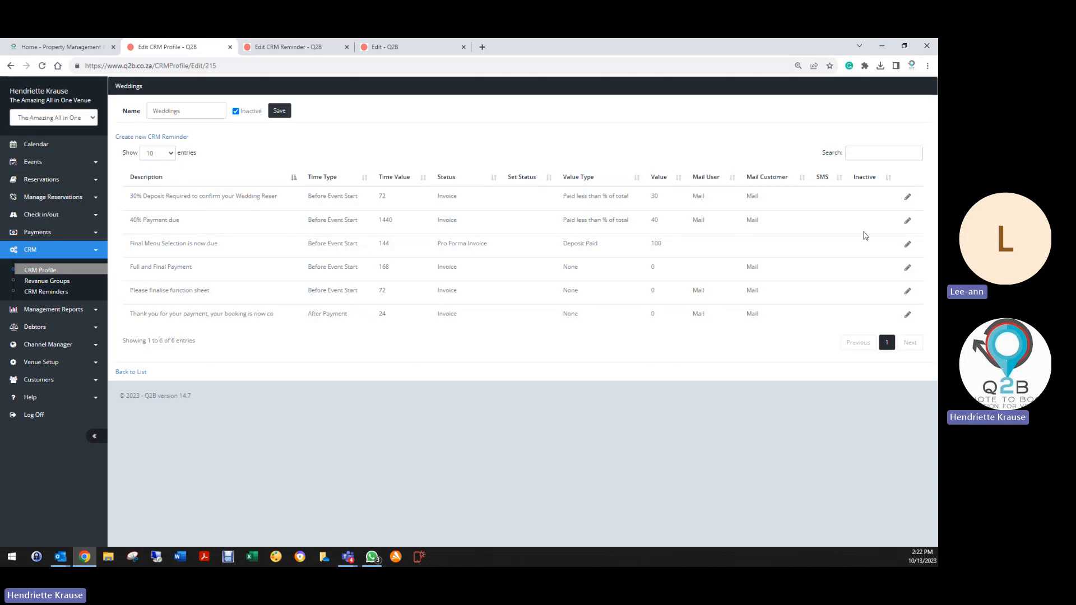
# Change the 40% Payment due reminder to After Payment, 12 hours instead of 1440, with value trigger None.
pyautogui.click(907, 221)
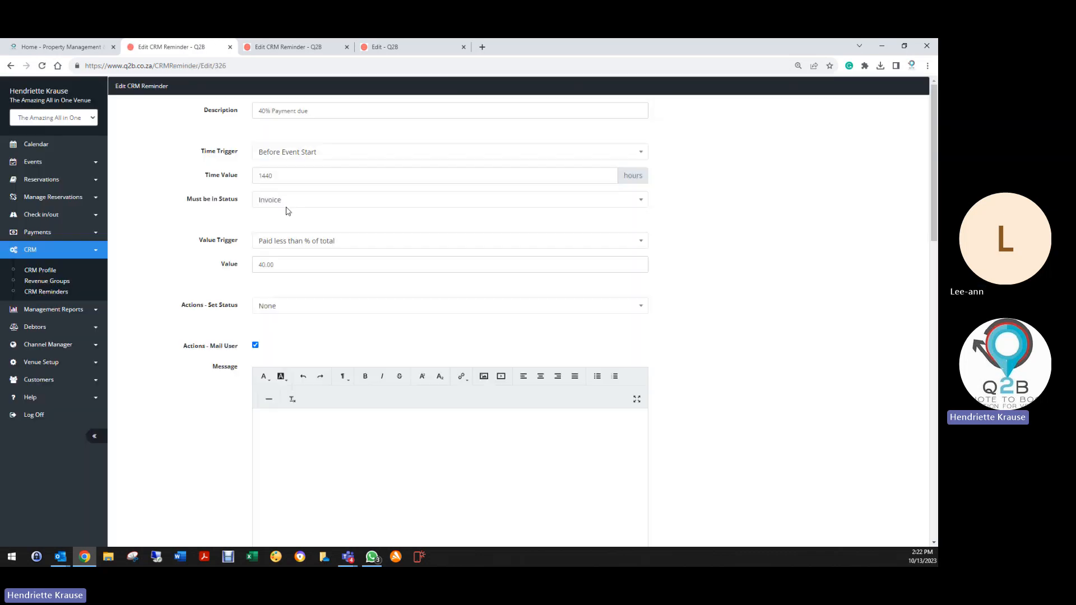
pyautogui.click(268, 154)
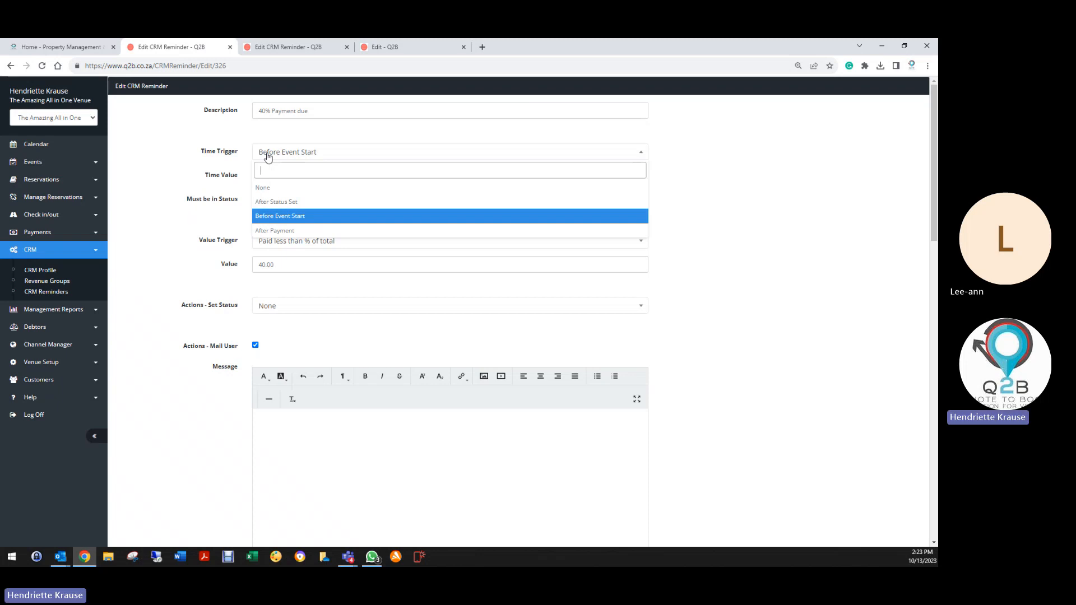
pyautogui.click(280, 233)
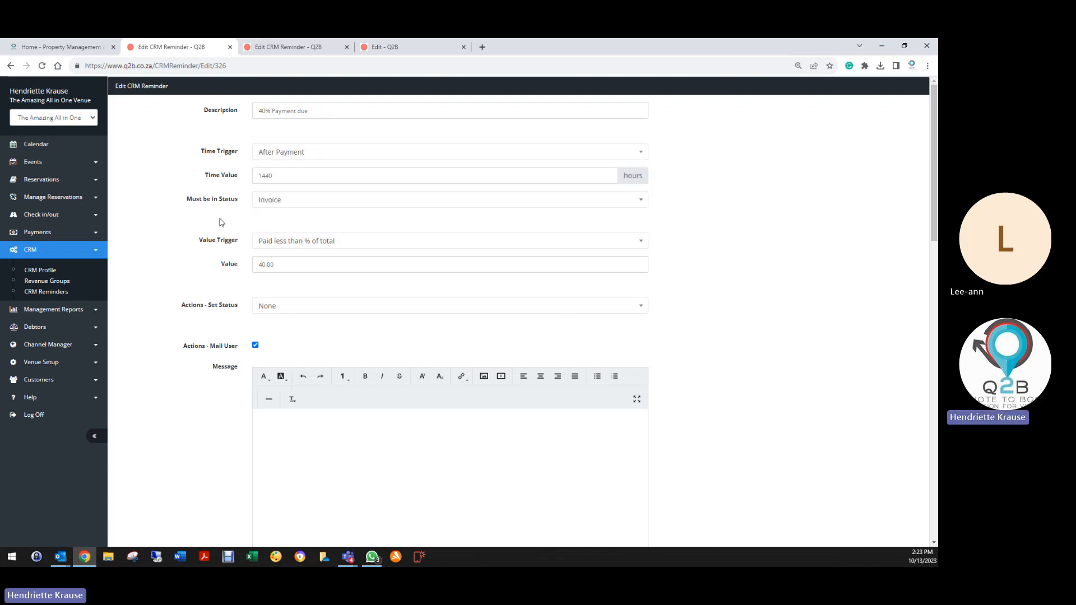
pyautogui.doubleClick(289, 175)
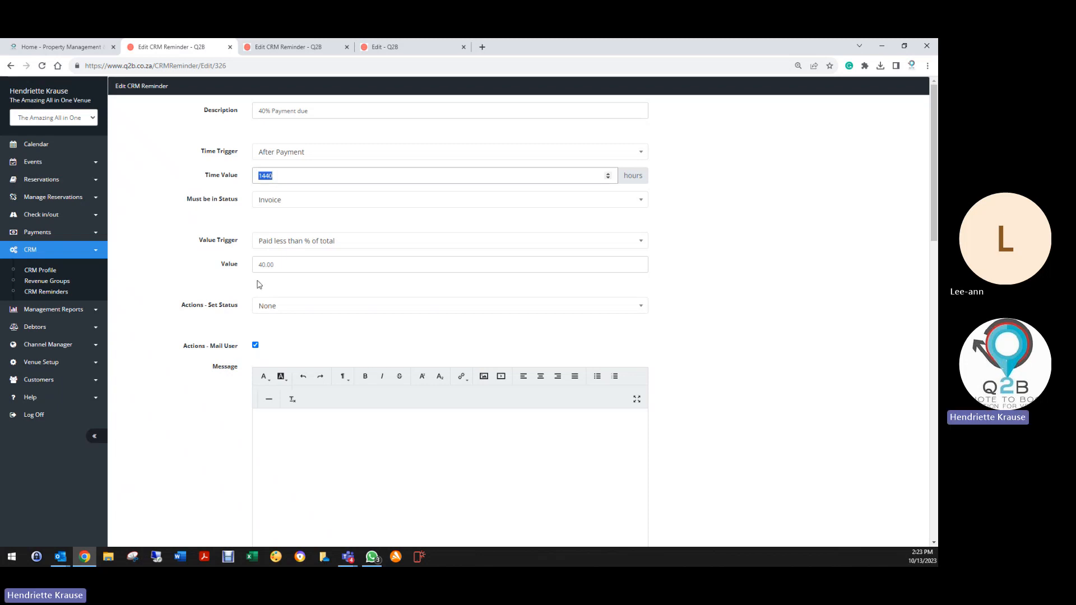
pyautogui.write('24')
pyautogui.press('BackSpace')
pyautogui.write('2')
pyautogui.click(269, 245)
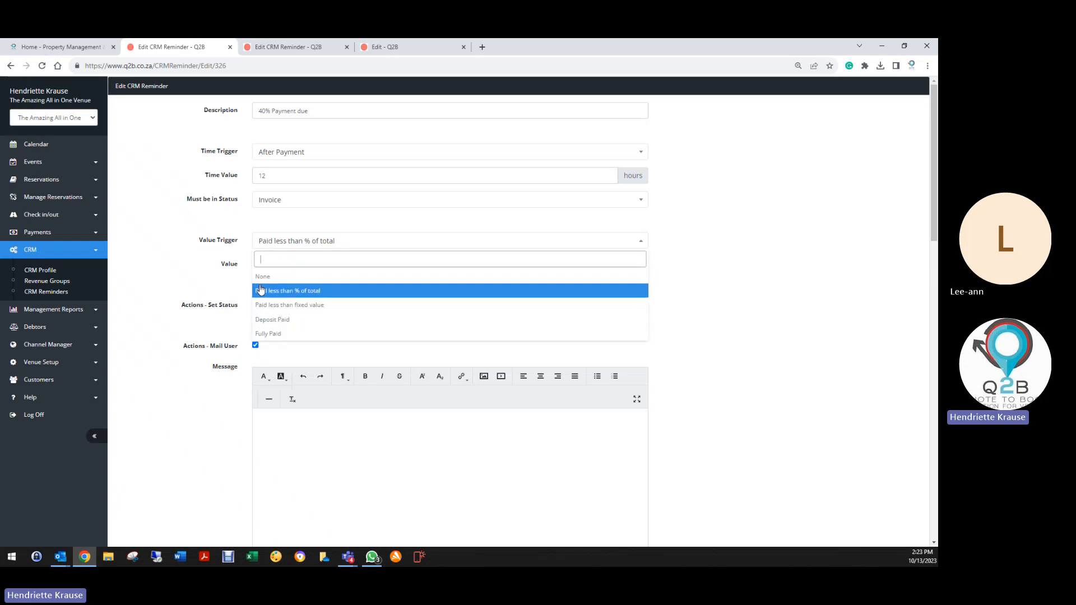
pyautogui.click(291, 276)
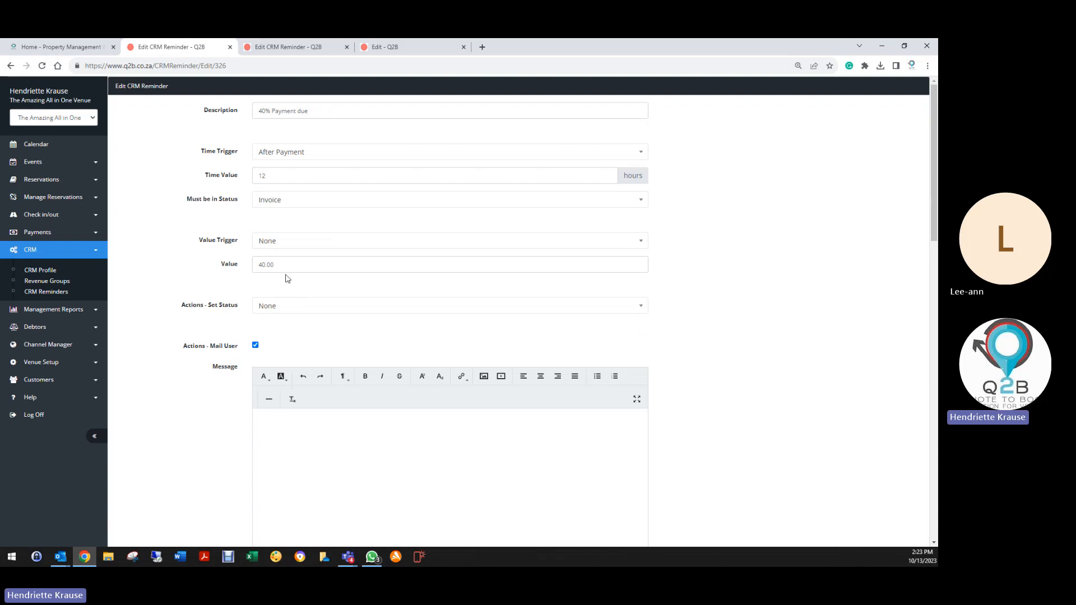
# Review the 40% Payment due reminder's message editors, then bring up the Time Trigger choices.
pyautogui.scroll(-3, 275, 371)
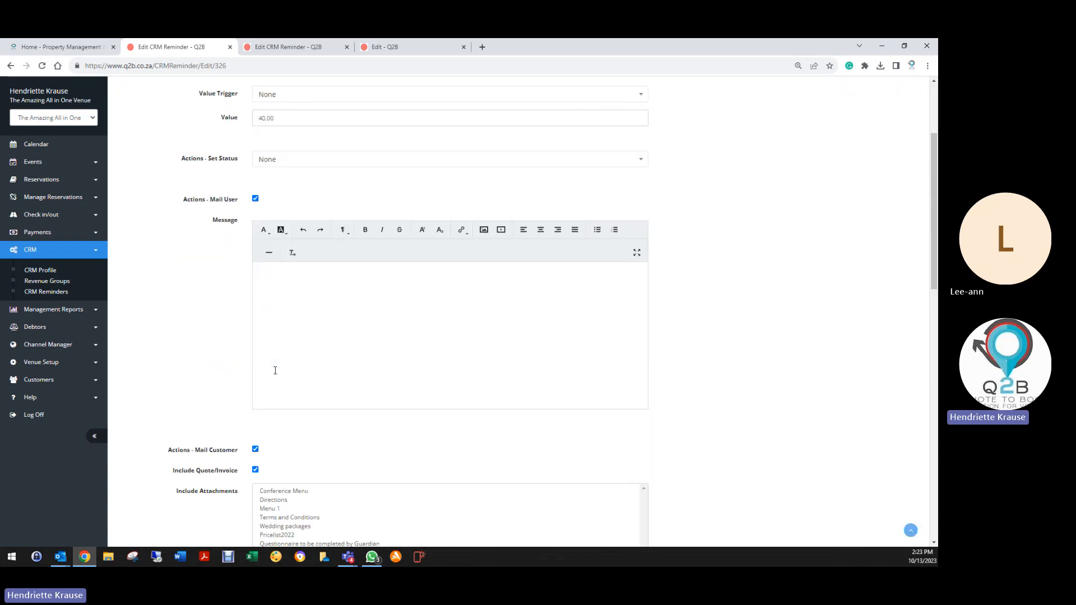
pyautogui.scroll(-2, 275, 370)
pyautogui.scroll(5, 277, 371)
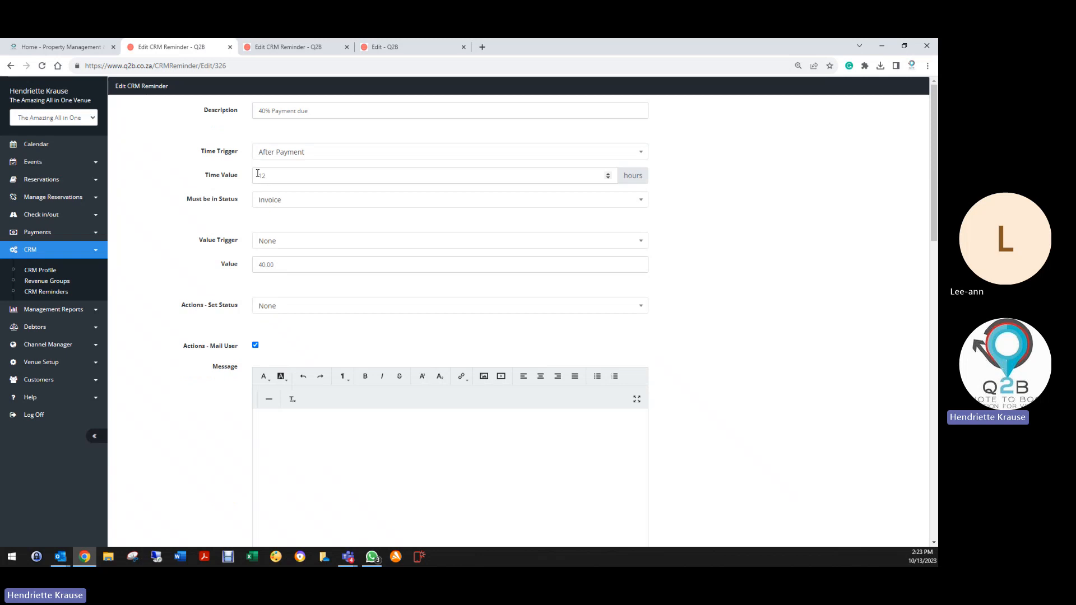
pyautogui.scroll(-4, 241, 444)
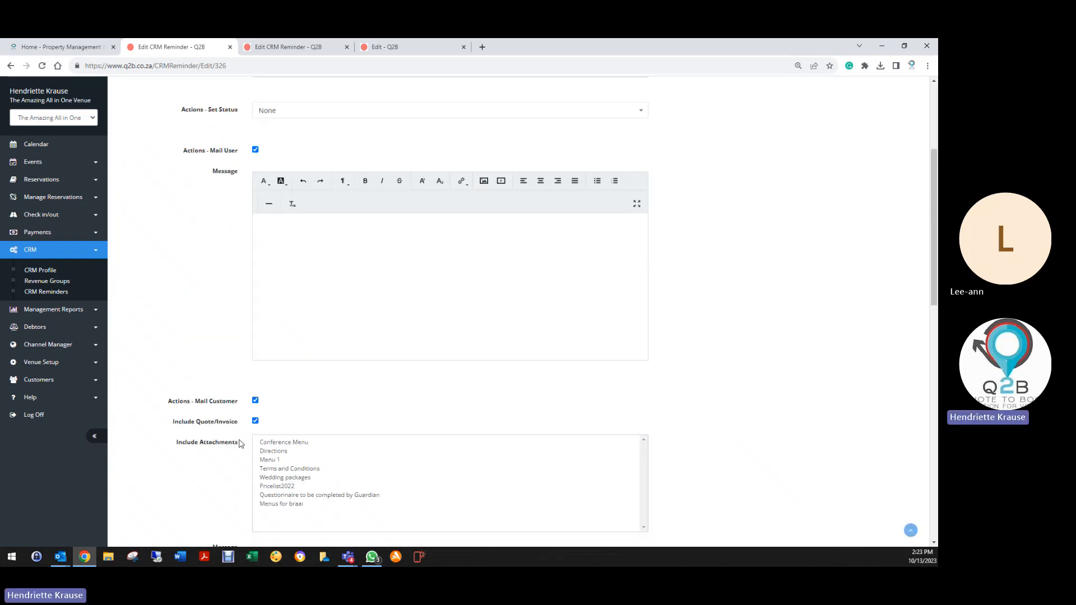
pyautogui.scroll(-5, 209, 465)
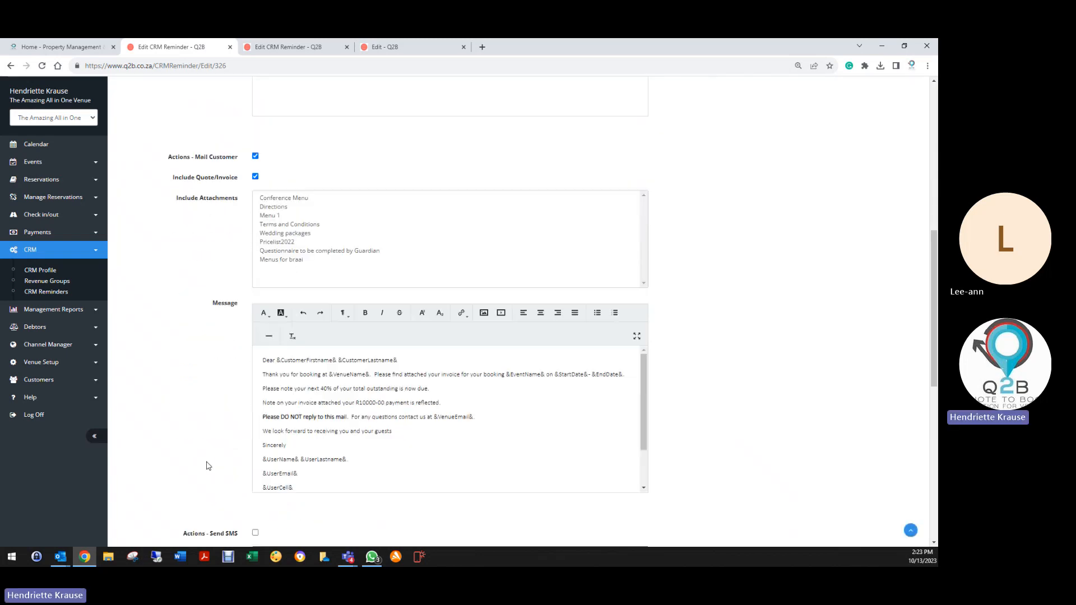
pyautogui.scroll(10, 432, 458)
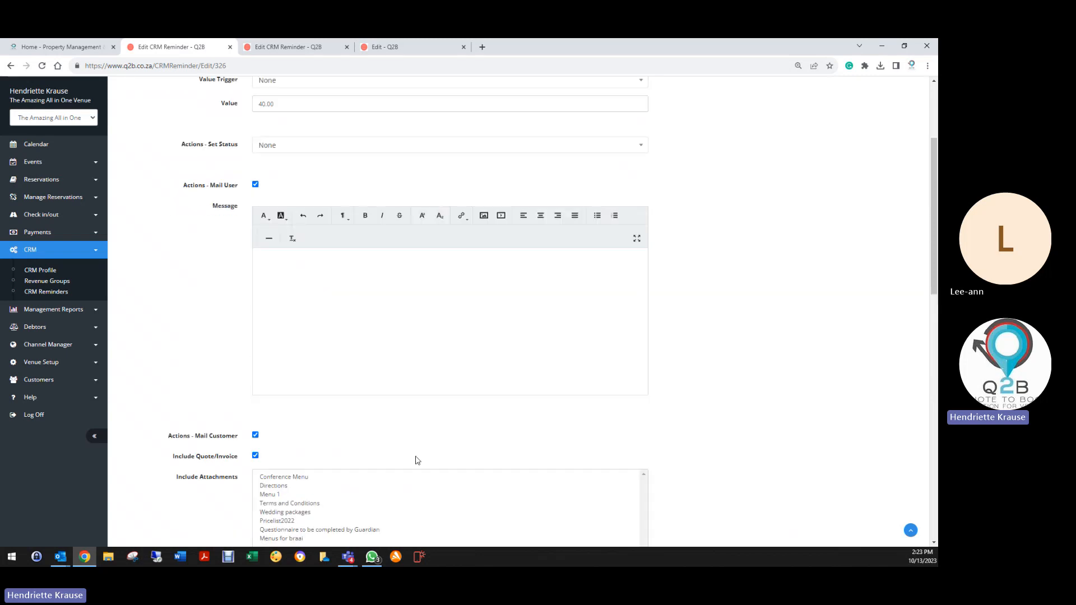
pyautogui.click(268, 156)
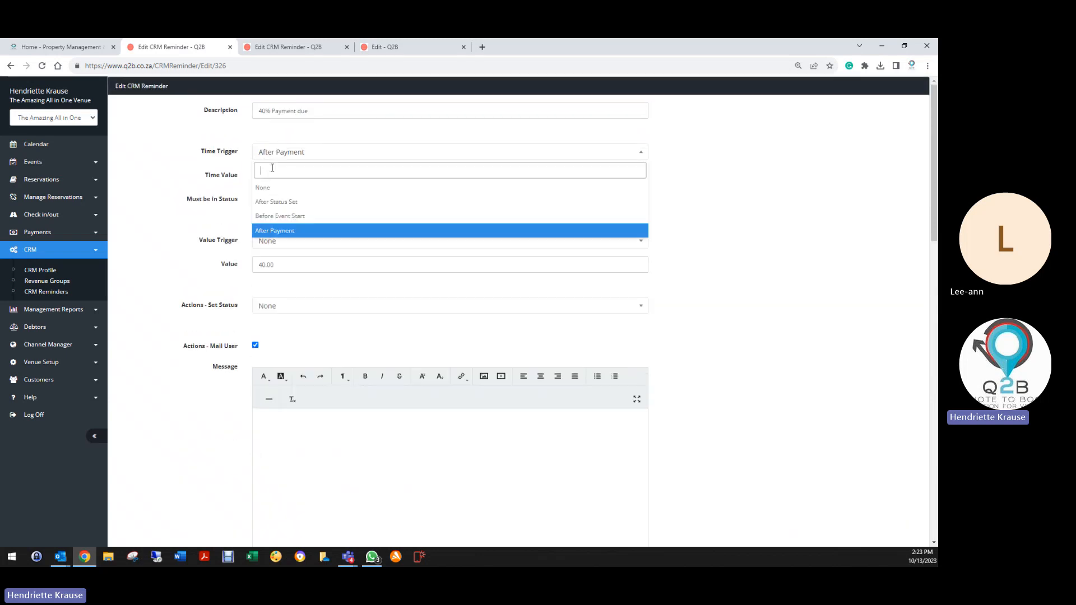
# Set the time trigger to After Status Set and value trigger to Paid less than % of total at 40.00.
pyautogui.click(283, 232)
pyautogui.click(311, 152)
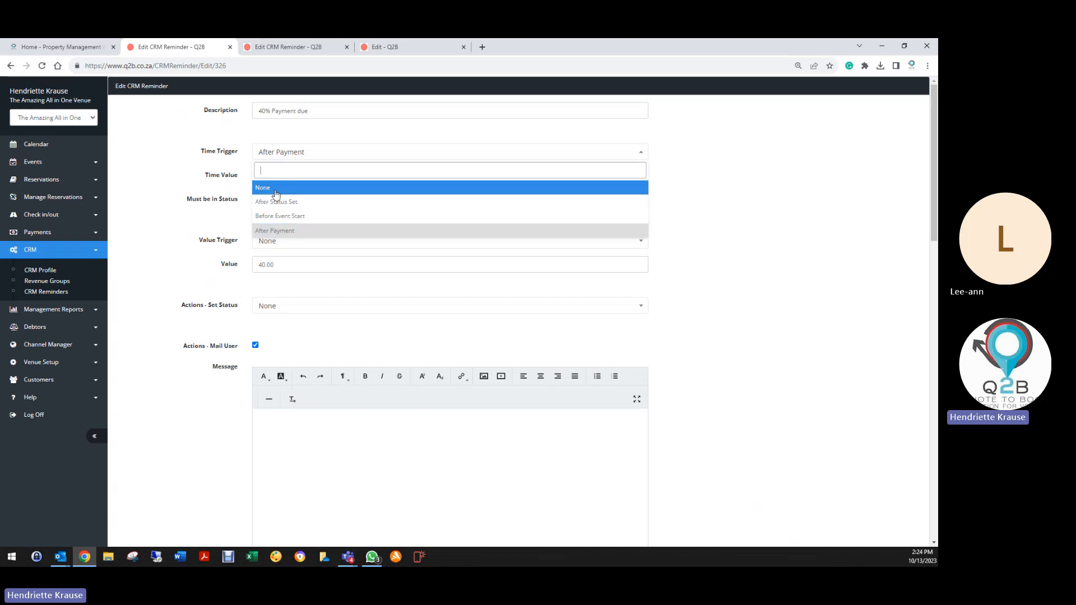
pyautogui.click(276, 202)
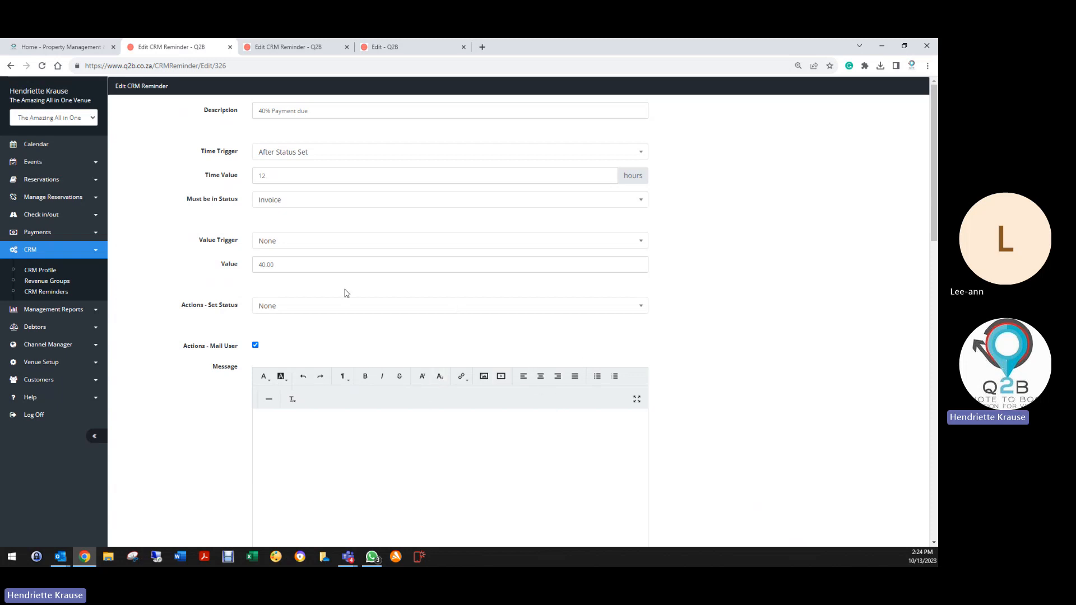
pyautogui.click(272, 243)
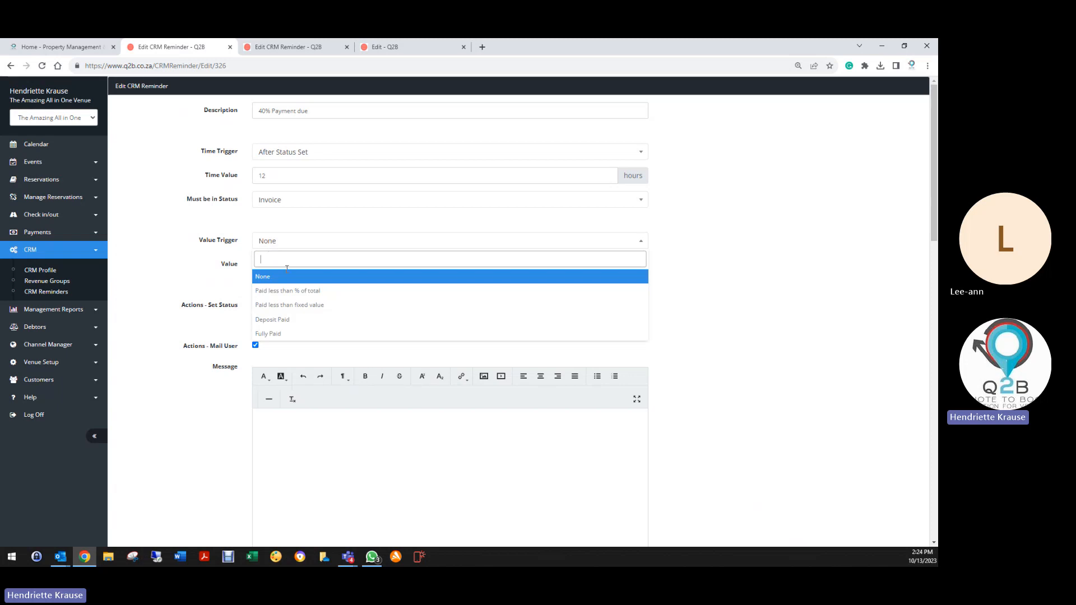
pyautogui.click(286, 278)
pyautogui.click(265, 242)
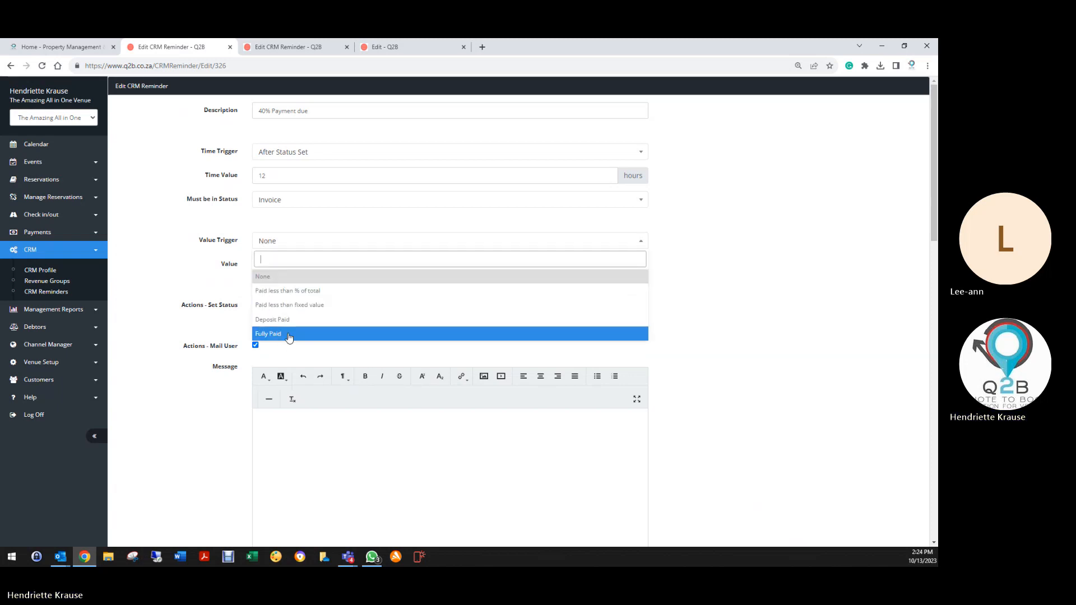
pyautogui.click(281, 293)
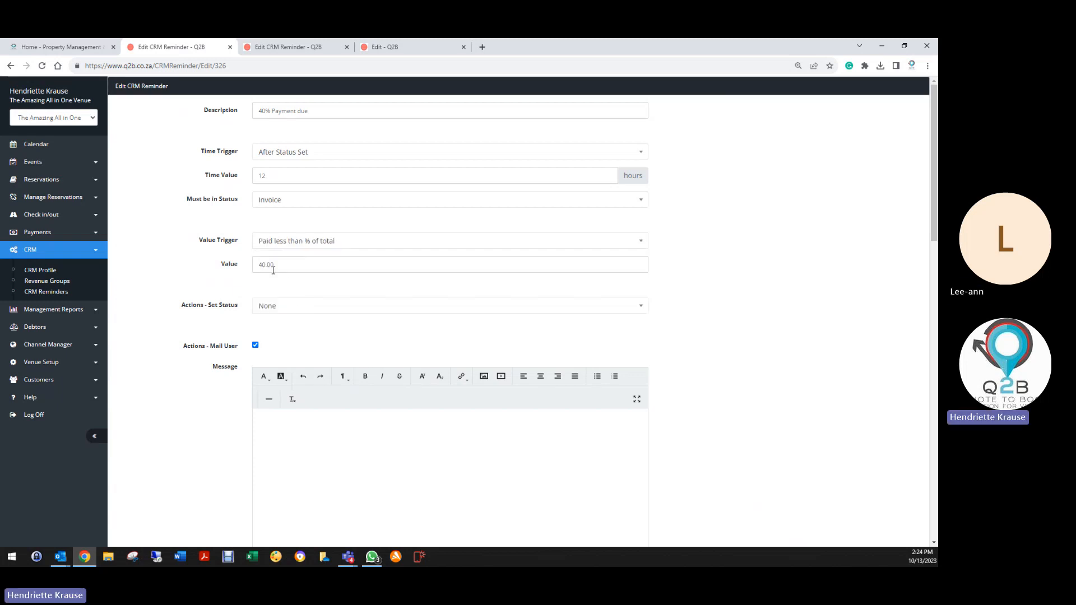
# Switch the reminder to After Payment with value trigger Paid less than fixed value at 5000.
pyautogui.click(334, 246)
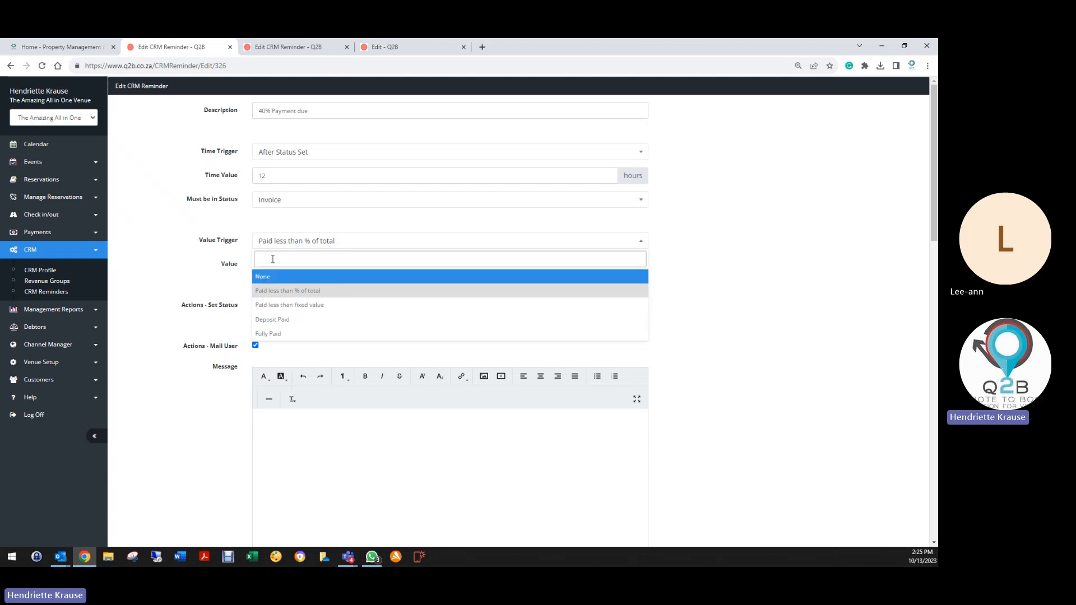
pyautogui.click(279, 150)
pyautogui.click(278, 216)
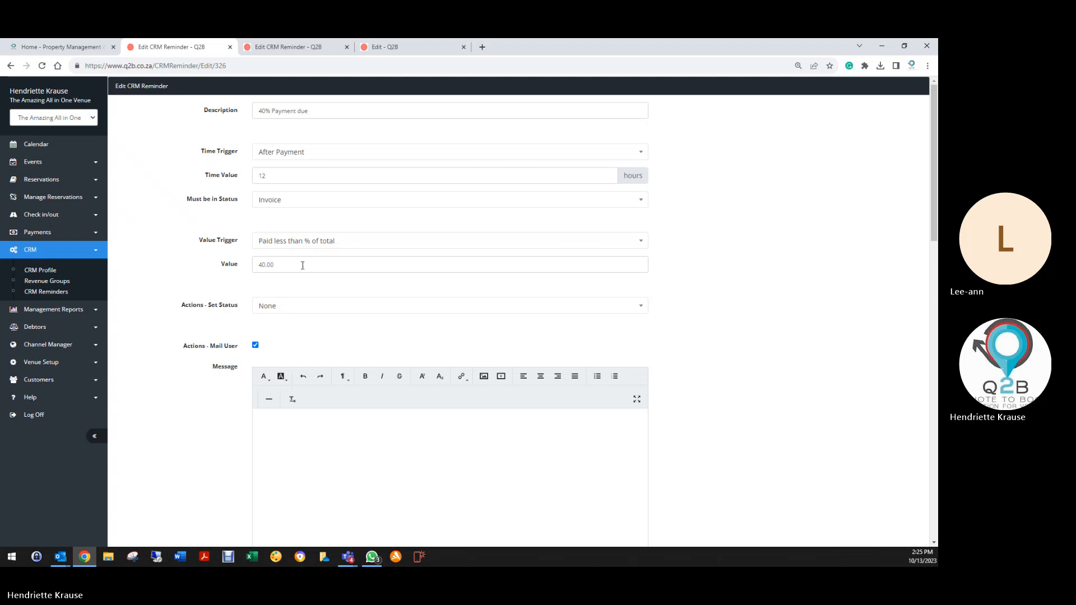
pyautogui.click(296, 246)
pyautogui.click(283, 311)
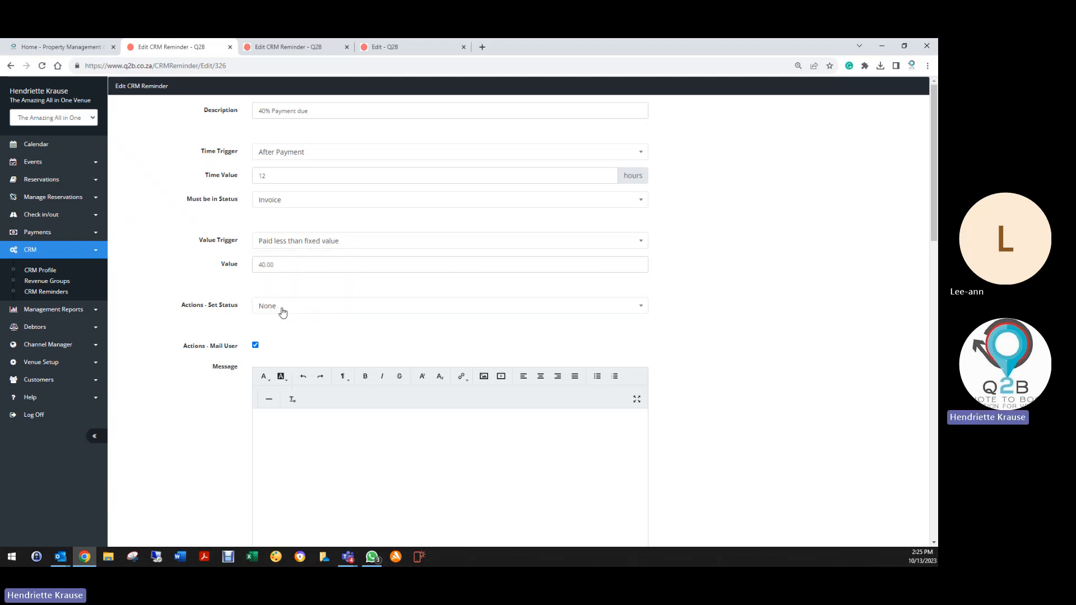
pyautogui.moveTo(287, 264); pyautogui.dragTo(243, 271)
pyautogui.write('5000')
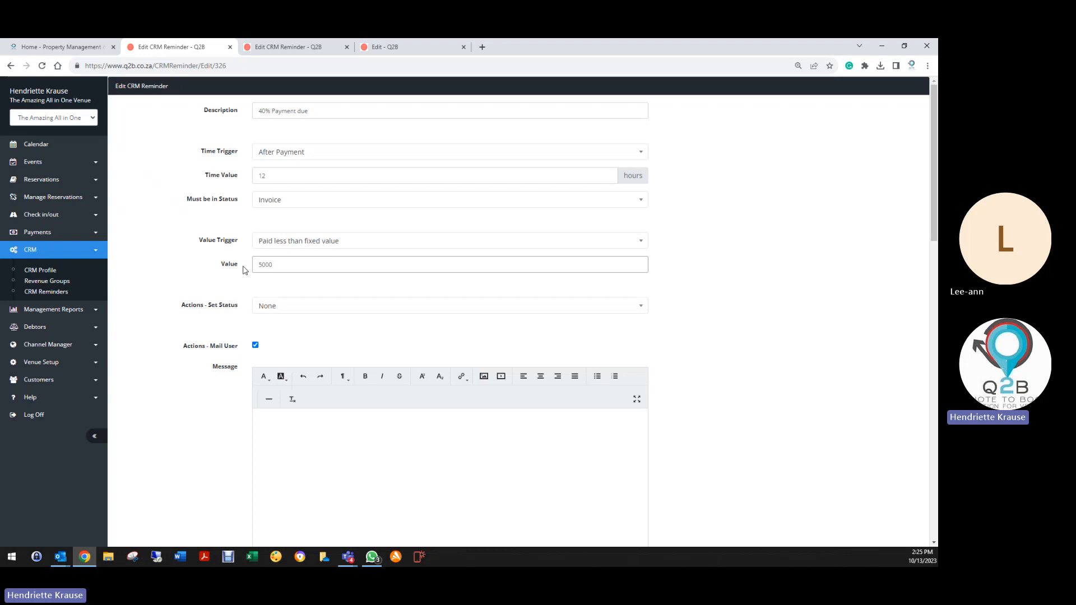
pyautogui.click(287, 290)
# Review the reminder form and its value trigger options before heading to Reservations.
pyautogui.scroll(-7, 278, 403)
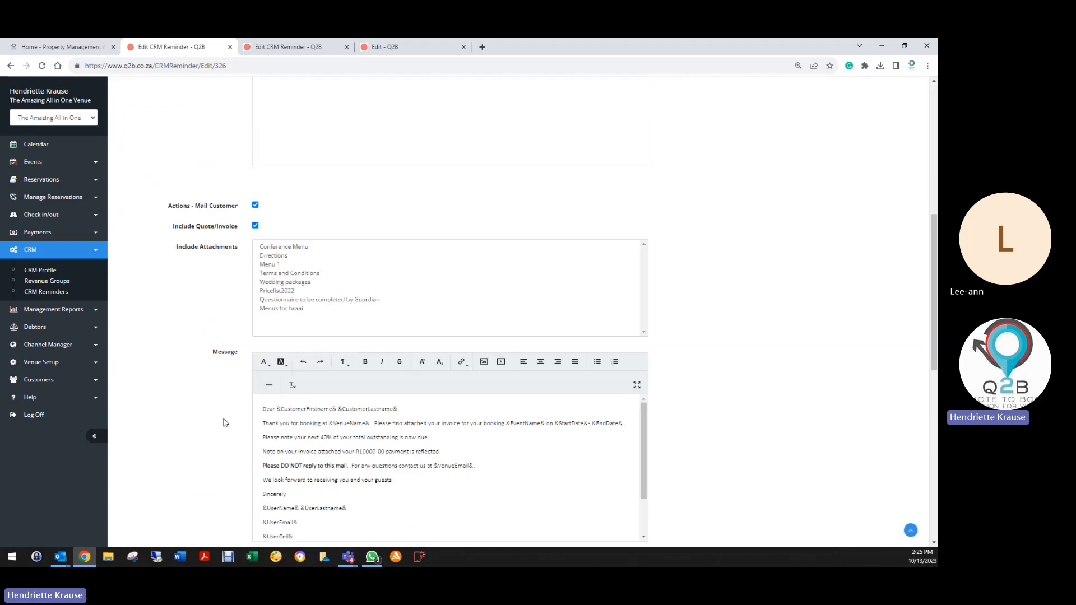
pyautogui.scroll(-3, 230, 415)
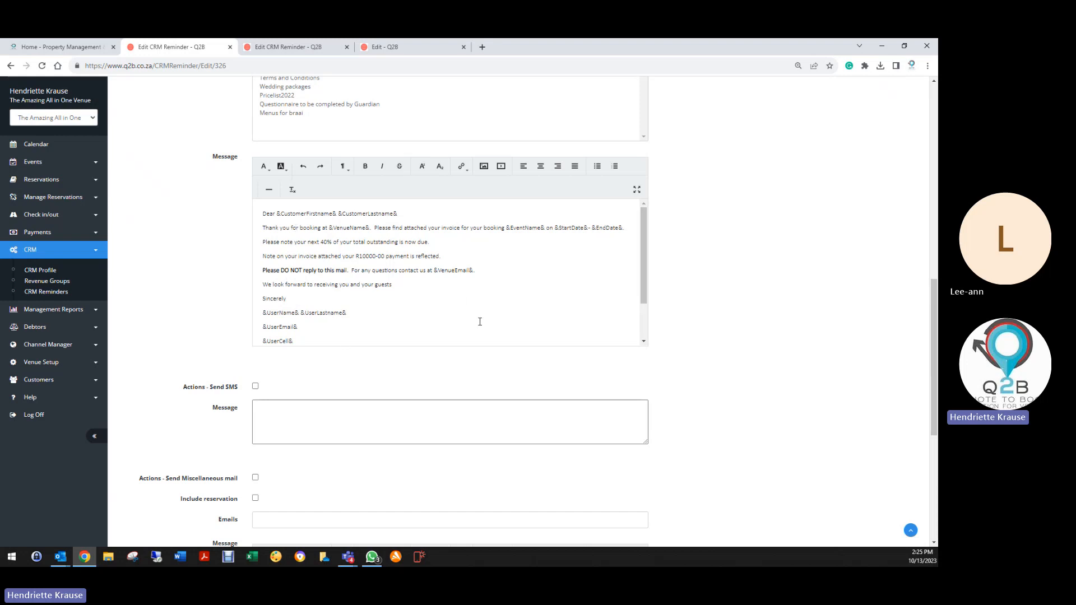
pyautogui.scroll(12, 480, 321)
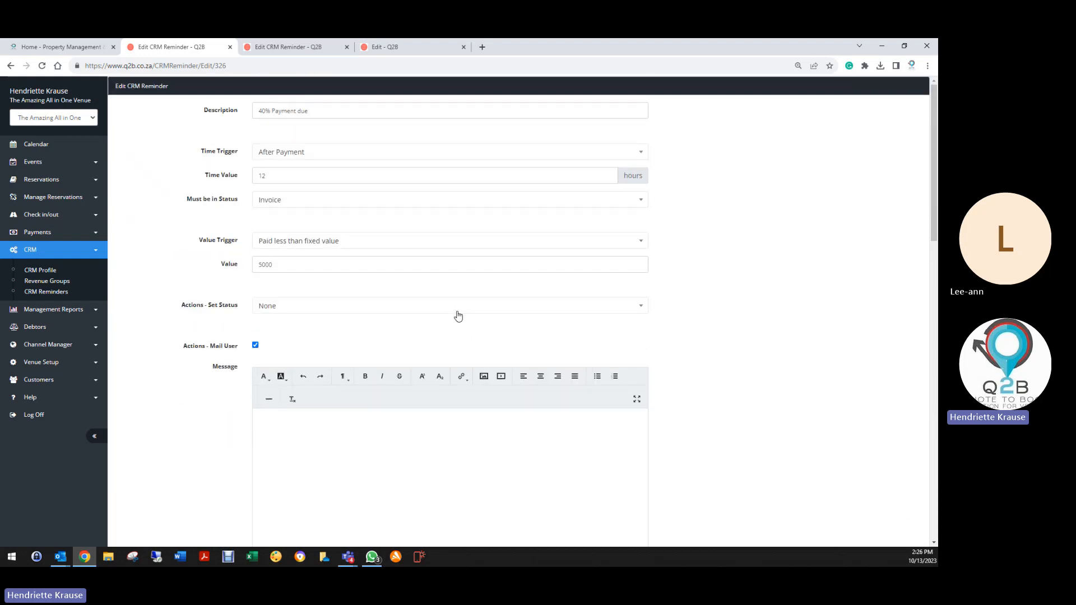
pyautogui.click(277, 242)
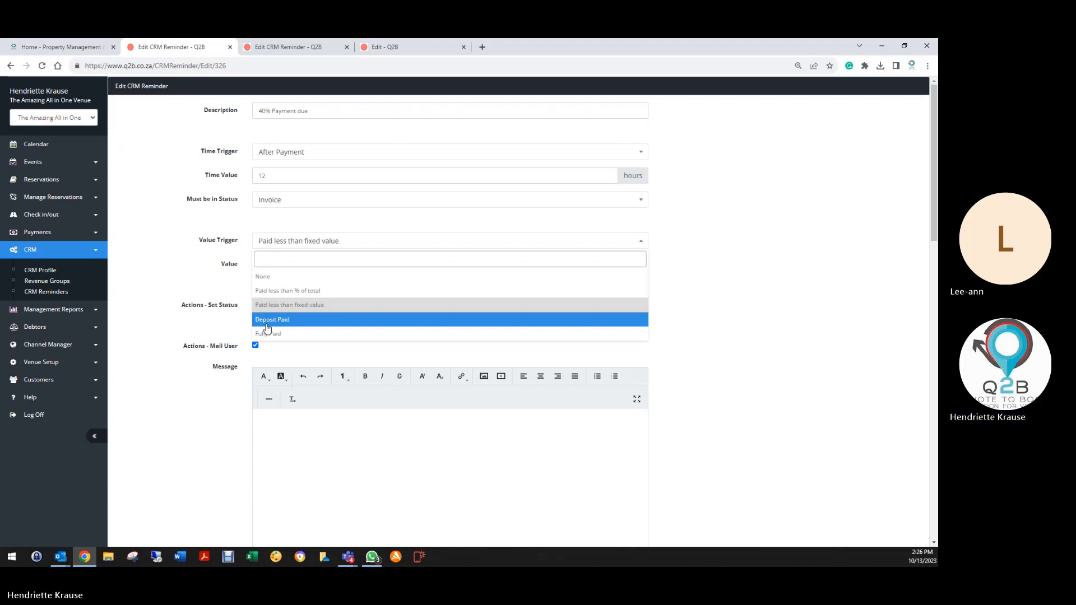
pyautogui.click(41, 180)
# Give booking 711285-739 event Weddings, Fixed 5000 deposit and Weddings revenue group, then save.
pyautogui.click(50, 200)
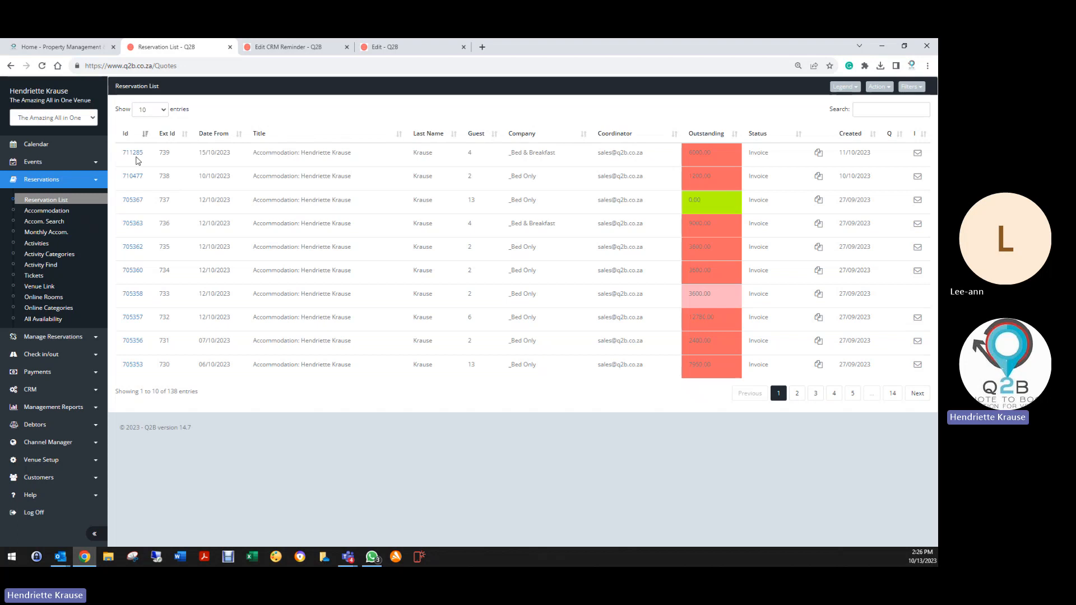
pyautogui.click(134, 153)
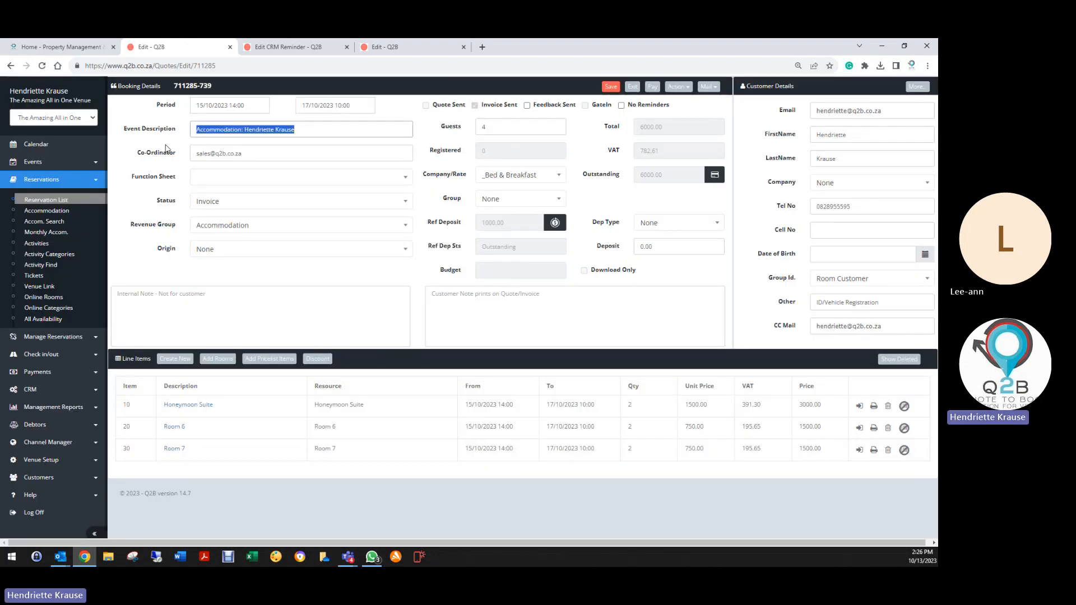
pyautogui.write('Weddings')
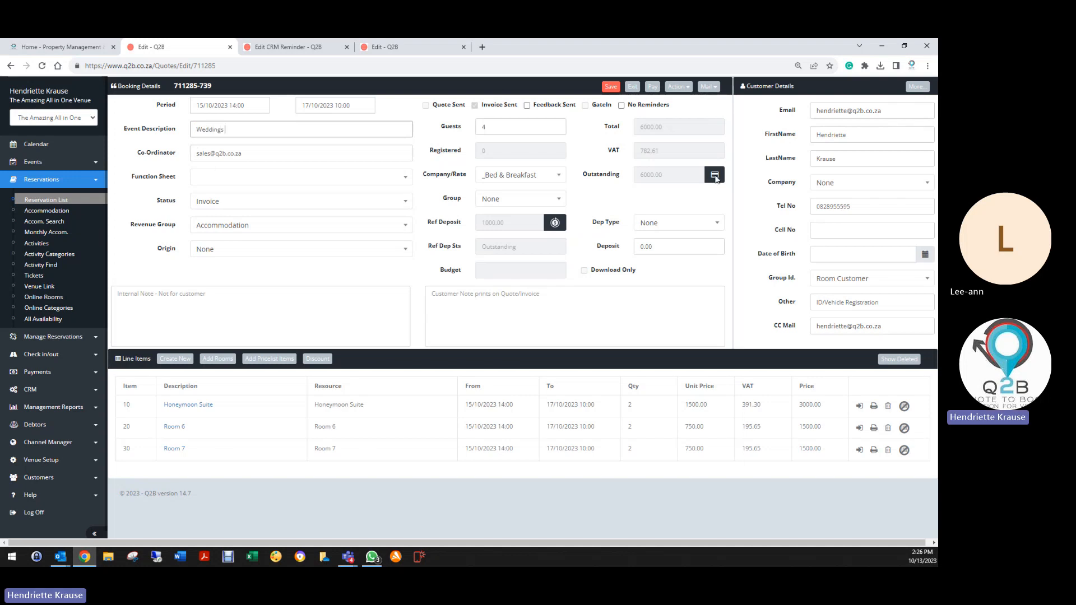
pyautogui.click(675, 226)
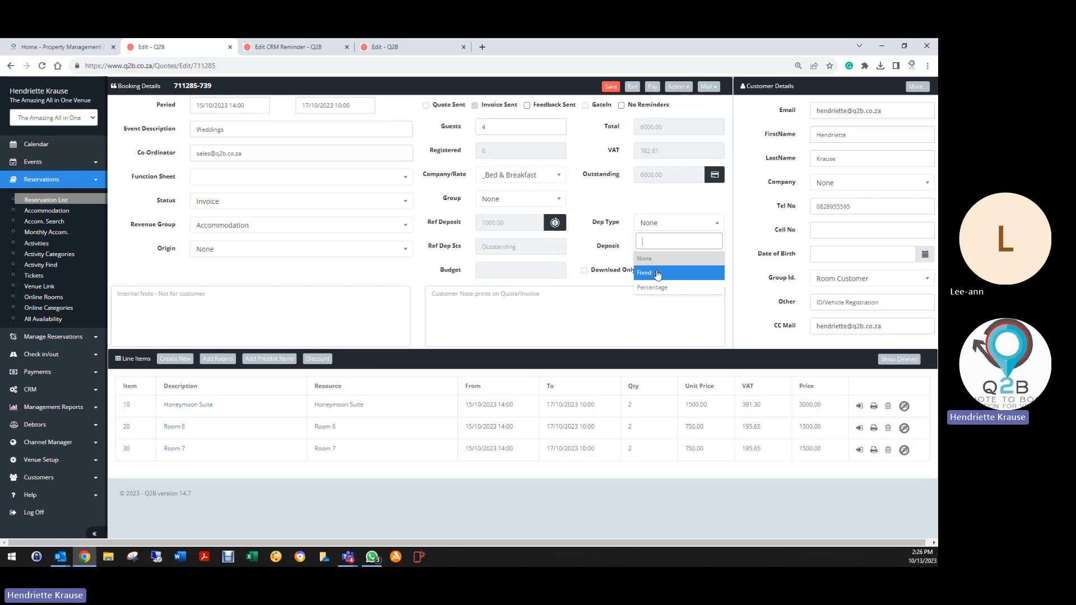
pyautogui.click(658, 274)
pyautogui.write('5000')
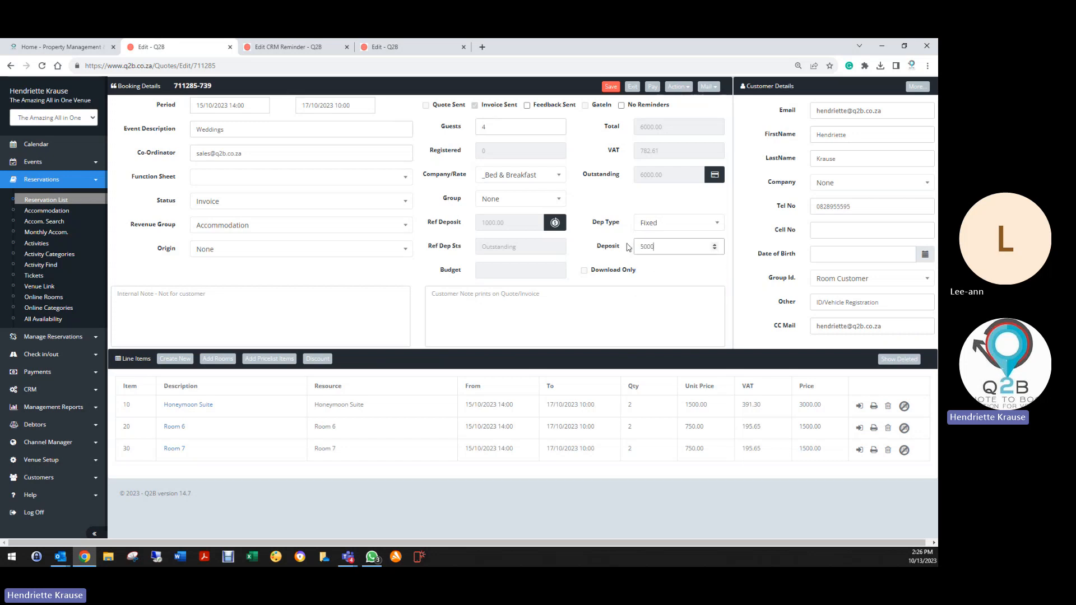
pyautogui.click(218, 226)
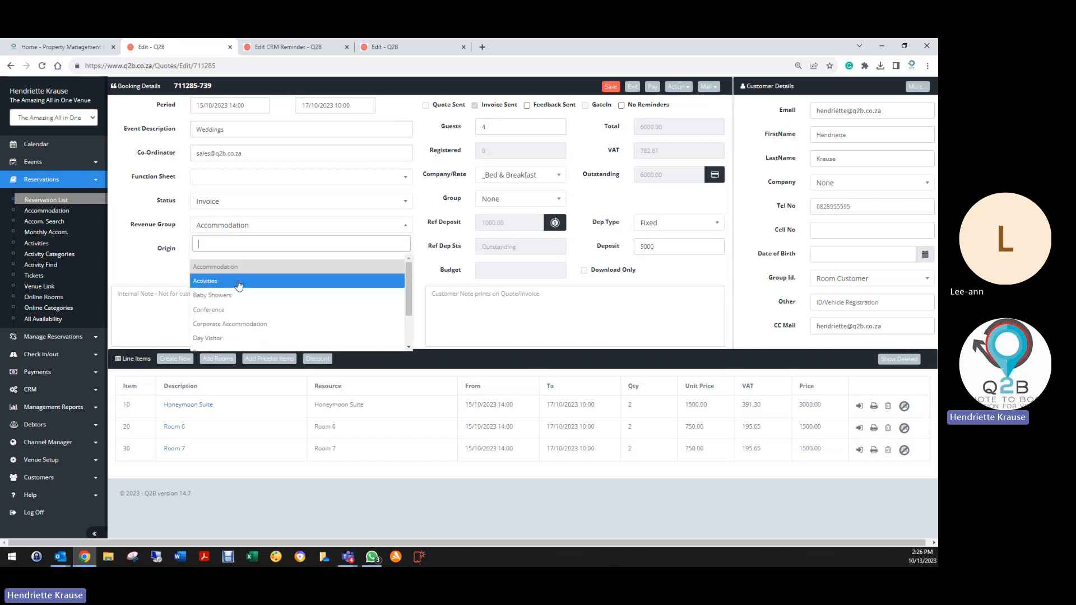
pyautogui.write('wed')
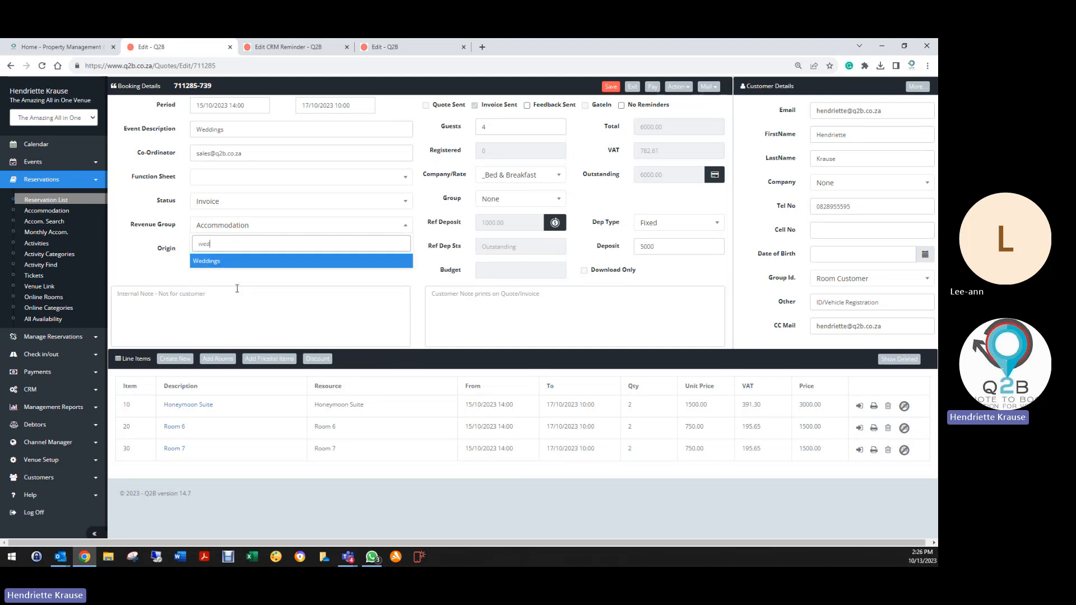
pyautogui.click(230, 262)
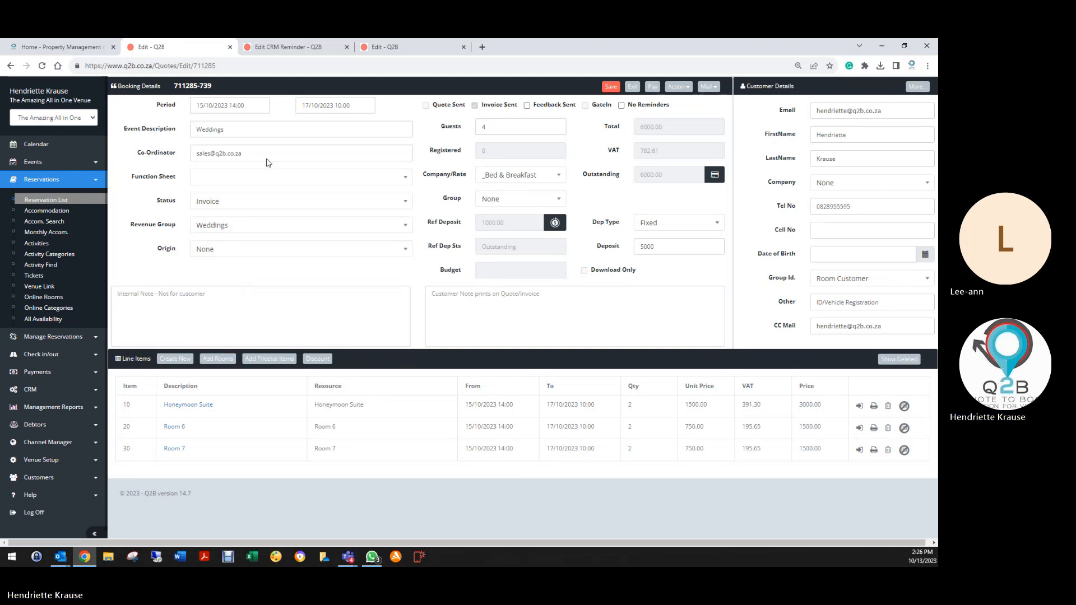
pyautogui.click(611, 87)
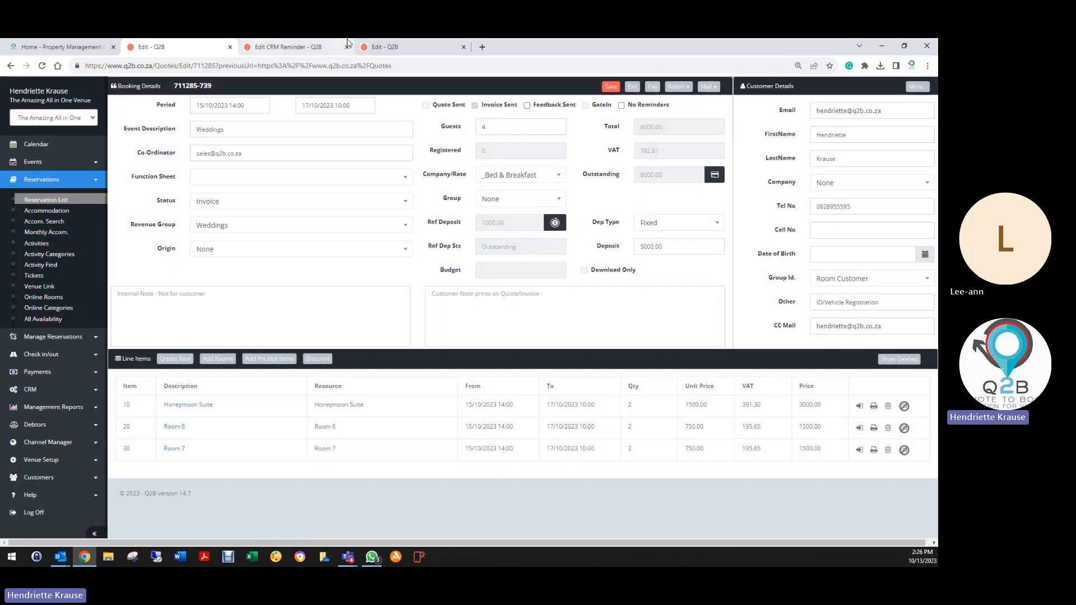
# Switch between the booking tabs and return to the final payment due reminder form.
pyautogui.click(387, 47)
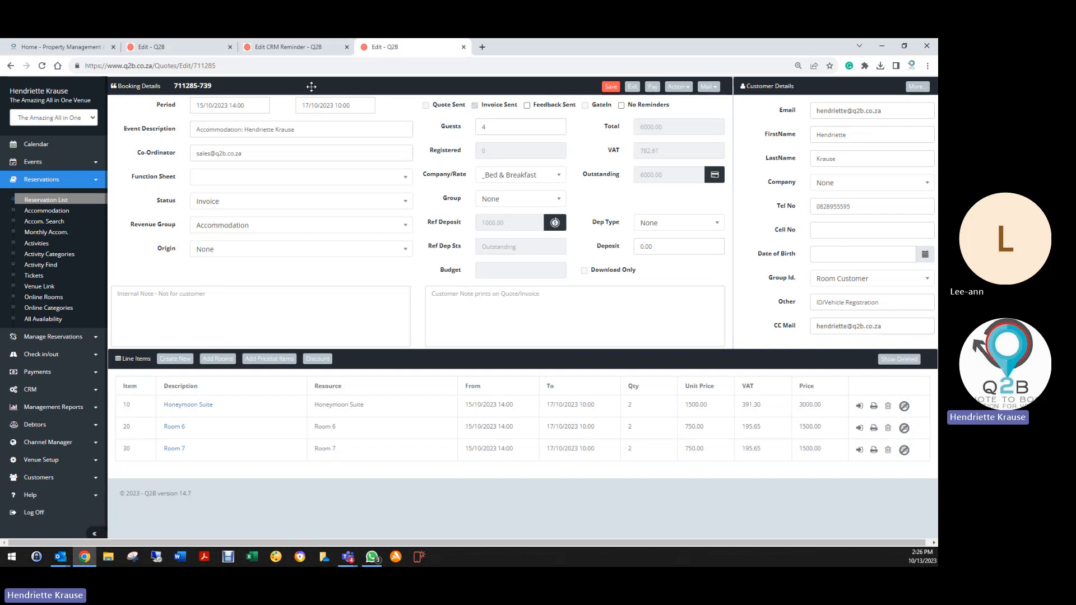
pyautogui.click(303, 47)
pyautogui.scroll(10, 314, 291)
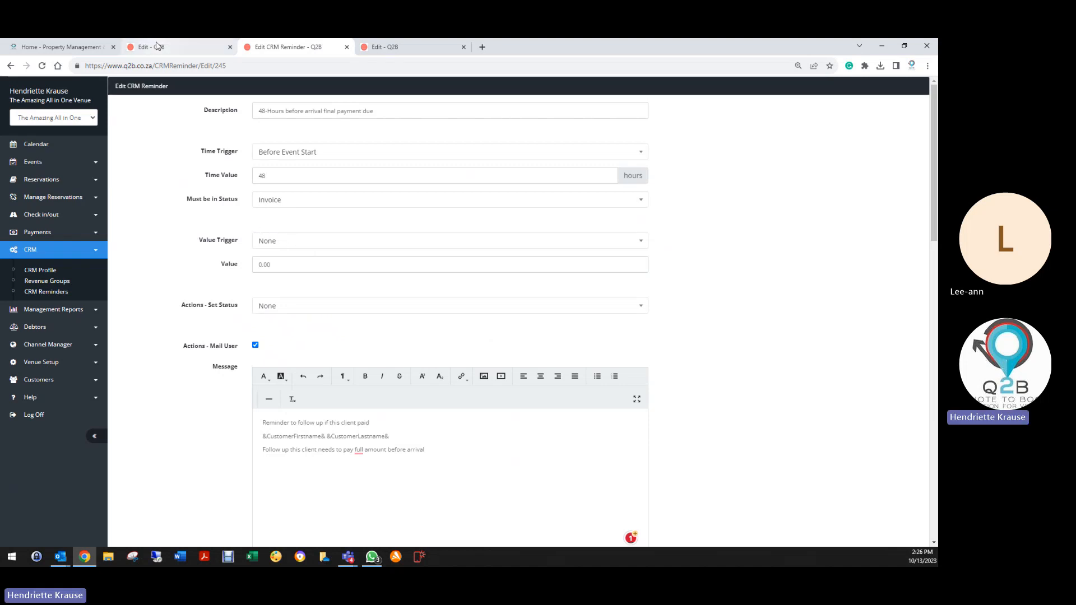
pyautogui.click(393, 47)
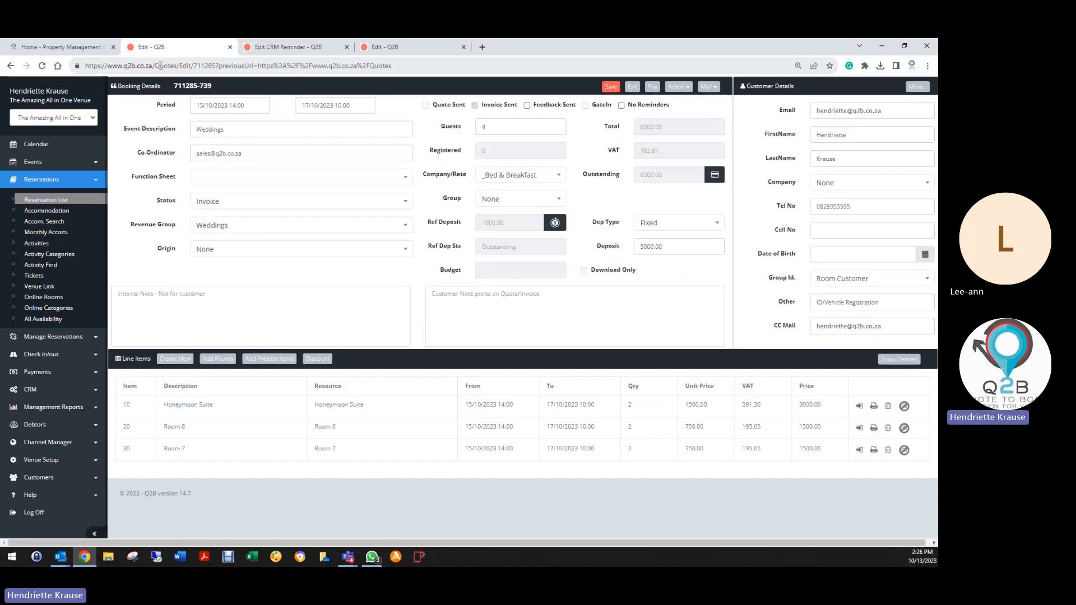
pyautogui.click(297, 47)
# Try time trigger After Payment with value trigger Deposit Paid on the final payment reminder.
pyautogui.click(269, 157)
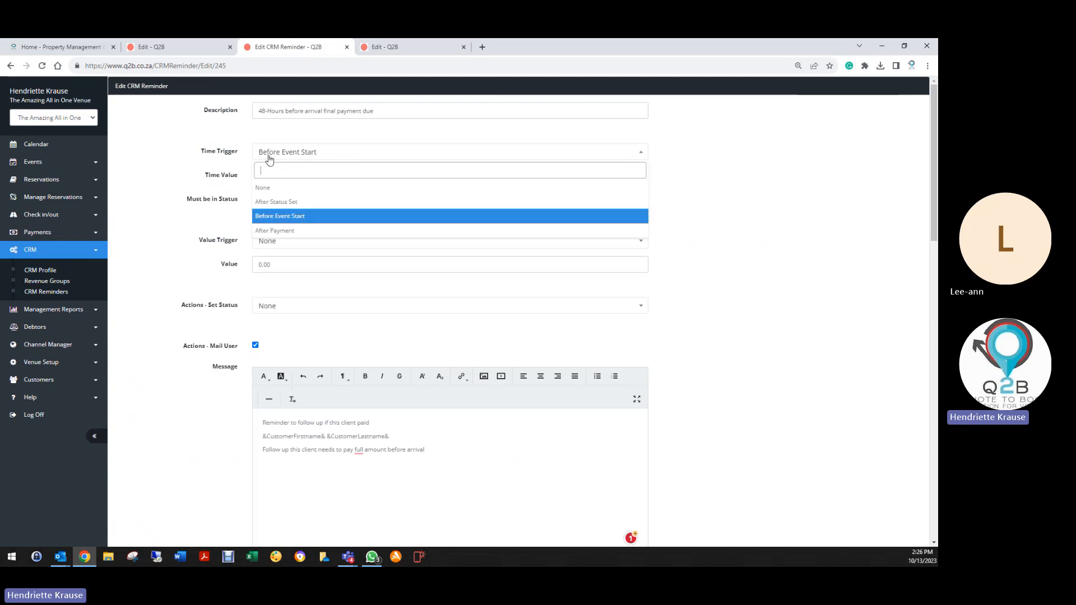
pyautogui.click(283, 229)
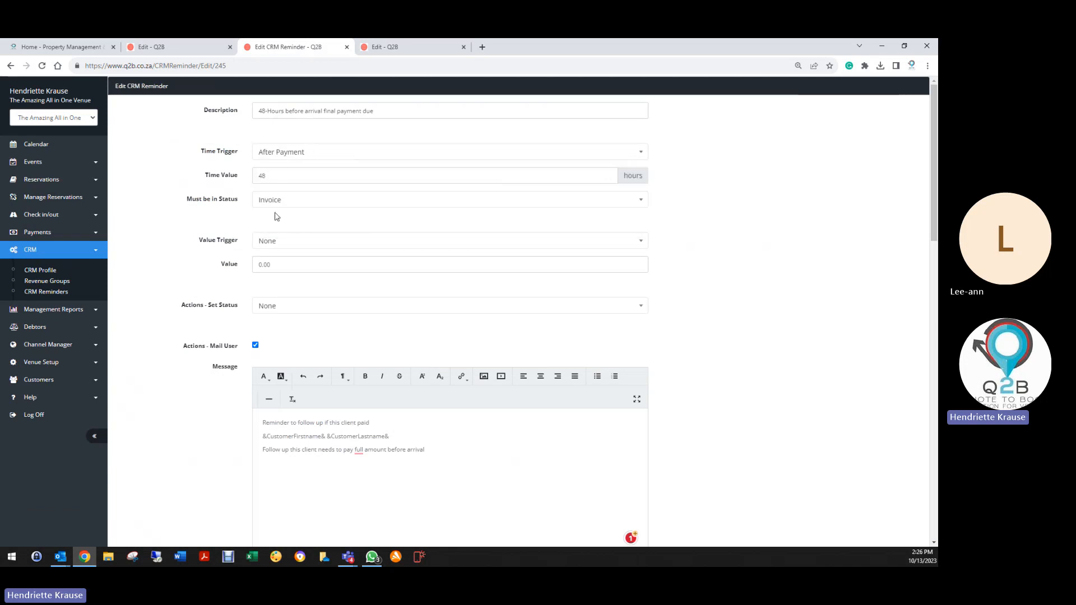
pyautogui.click(274, 244)
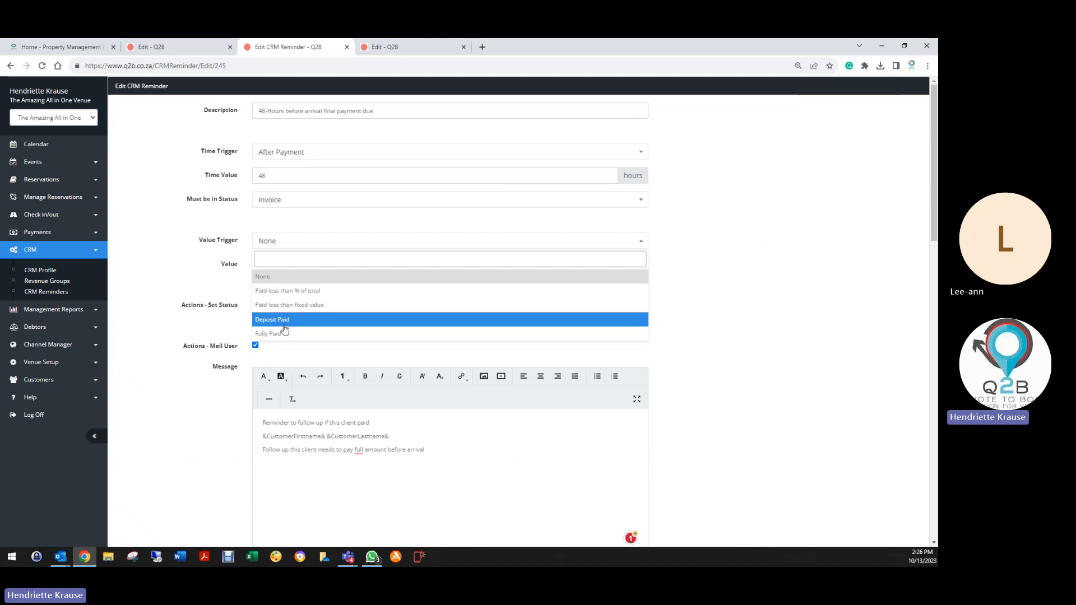
pyautogui.click(283, 320)
pyautogui.click(287, 266)
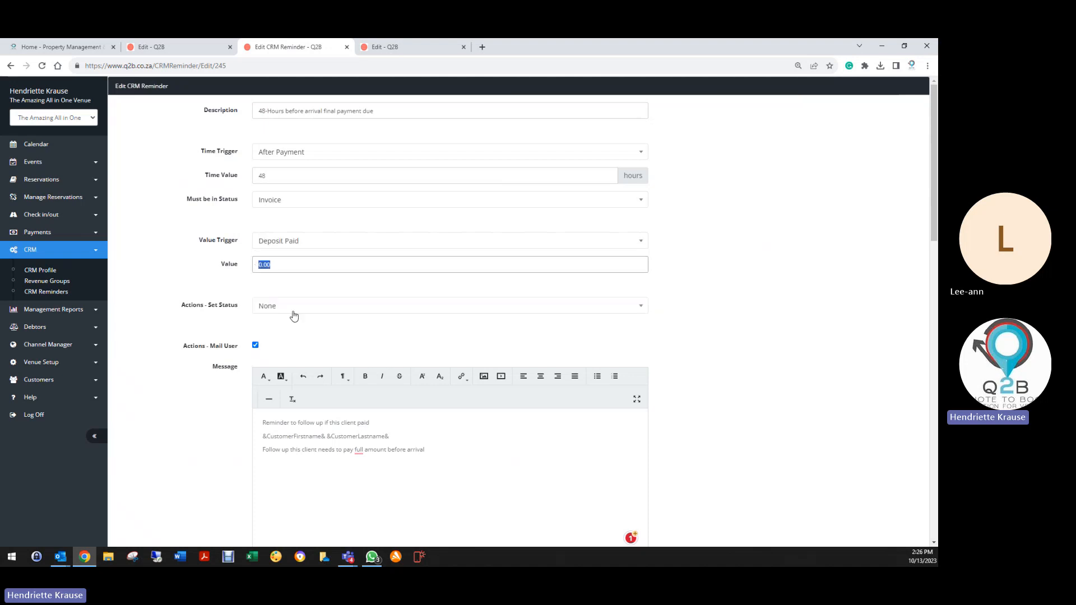
pyautogui.click(286, 243)
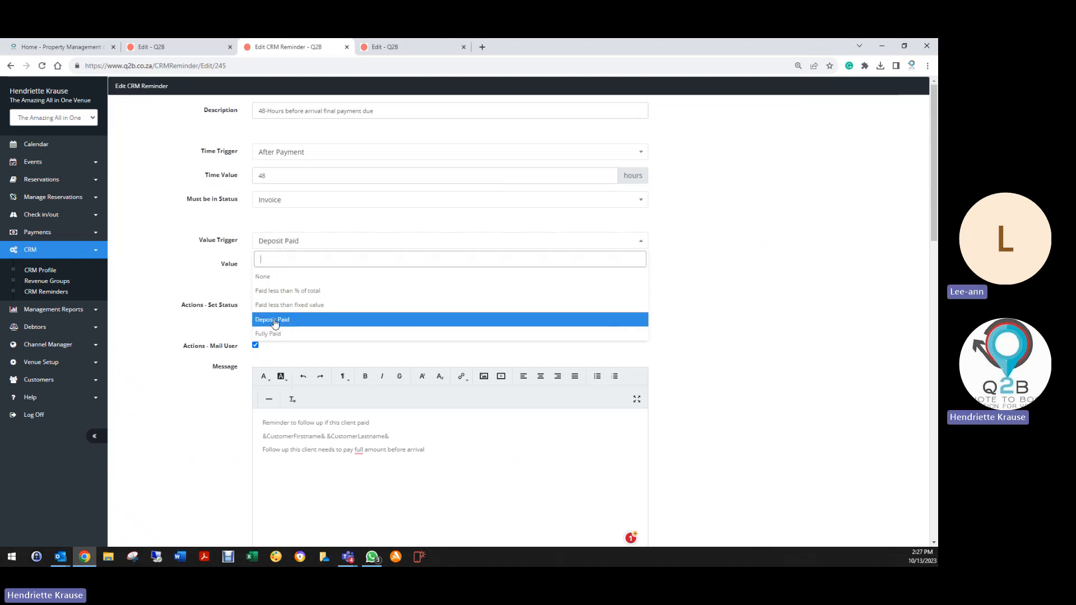
pyautogui.click(278, 322)
pyautogui.click(278, 268)
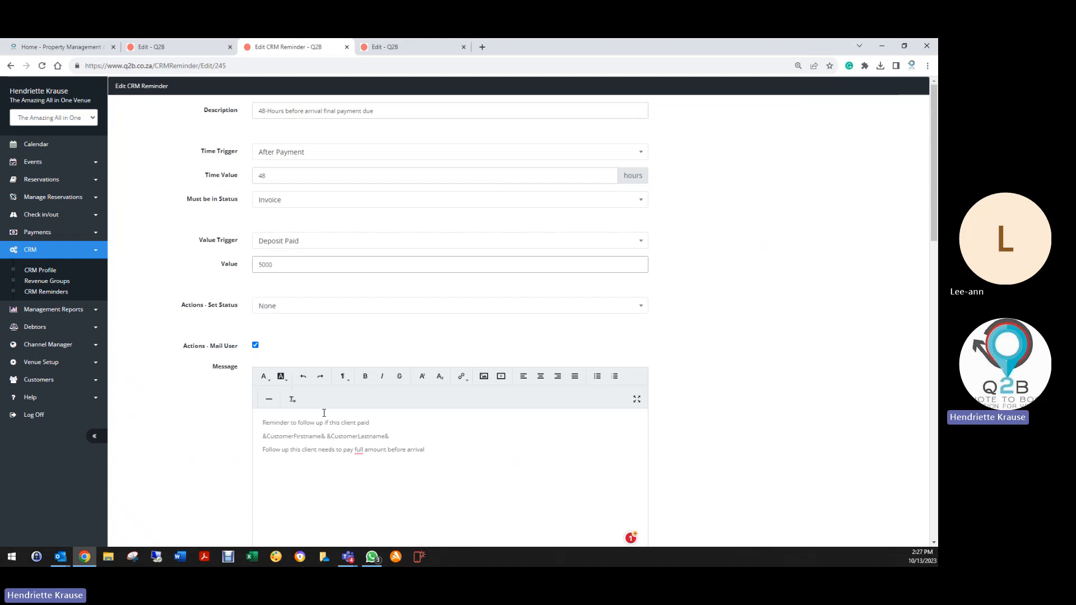
# Change the time trigger to After Status Set and value trigger to Paid less than % of total.
pyautogui.scroll(-3, 233, 411)
pyautogui.scroll(-5, 221, 404)
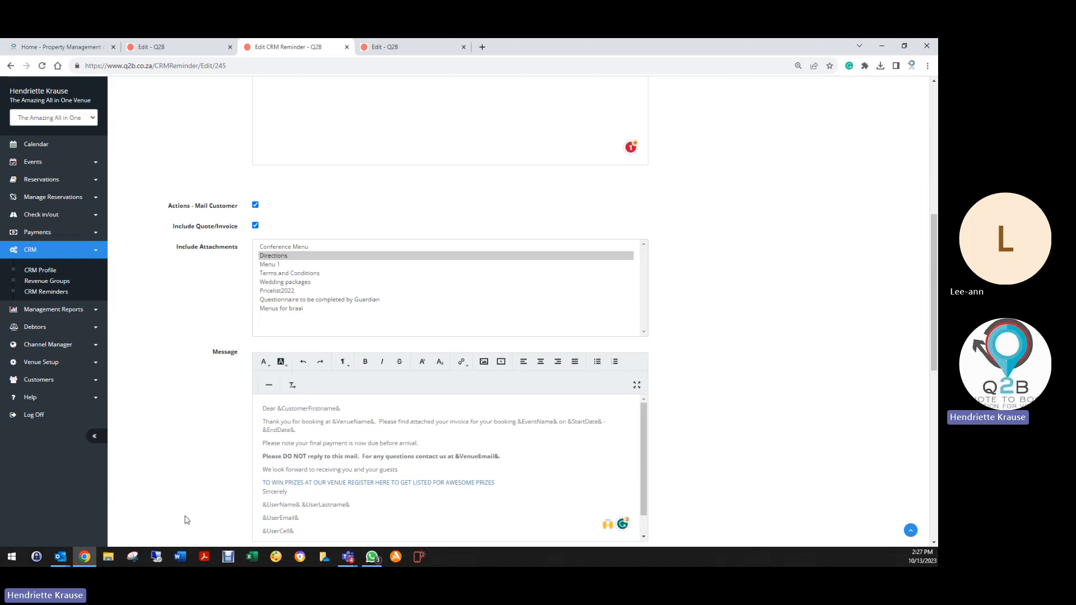
pyautogui.scroll(-4, 367, 448)
pyautogui.scroll(5, 432, 344)
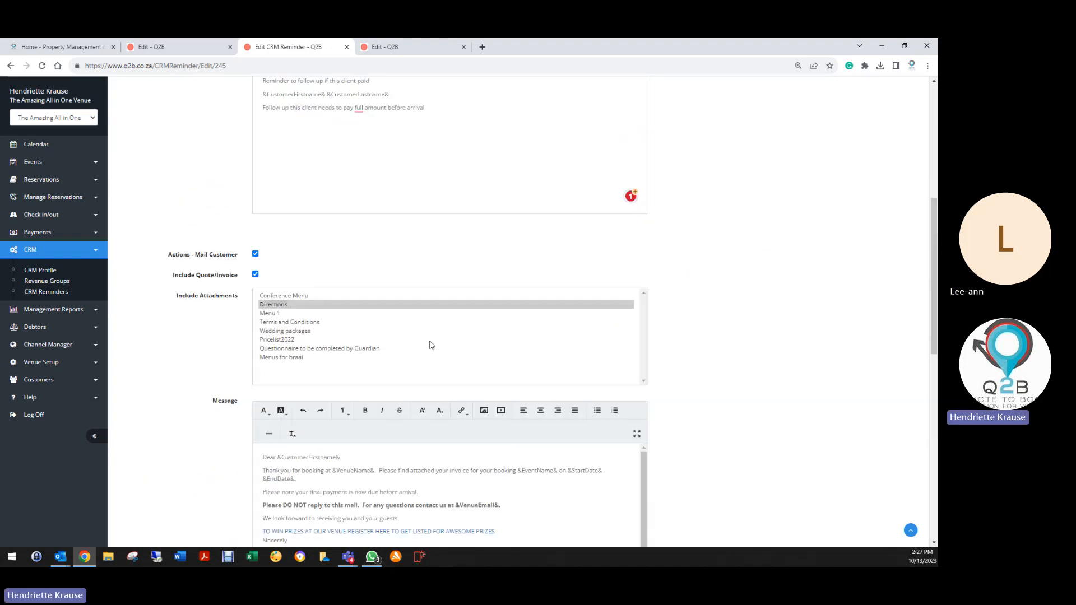
pyautogui.scroll(7, 431, 345)
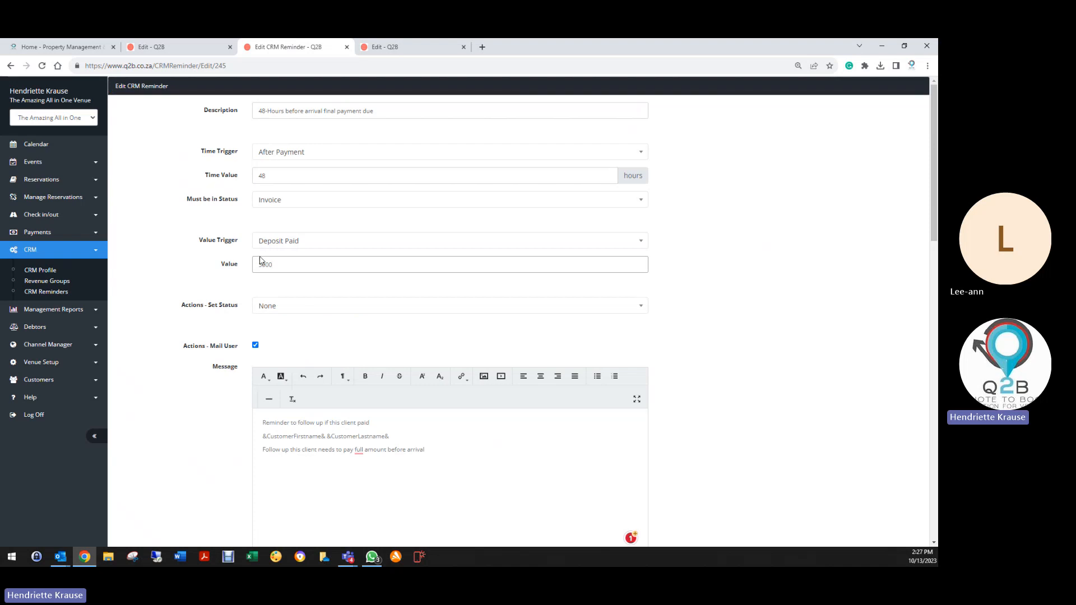
pyautogui.click(277, 159)
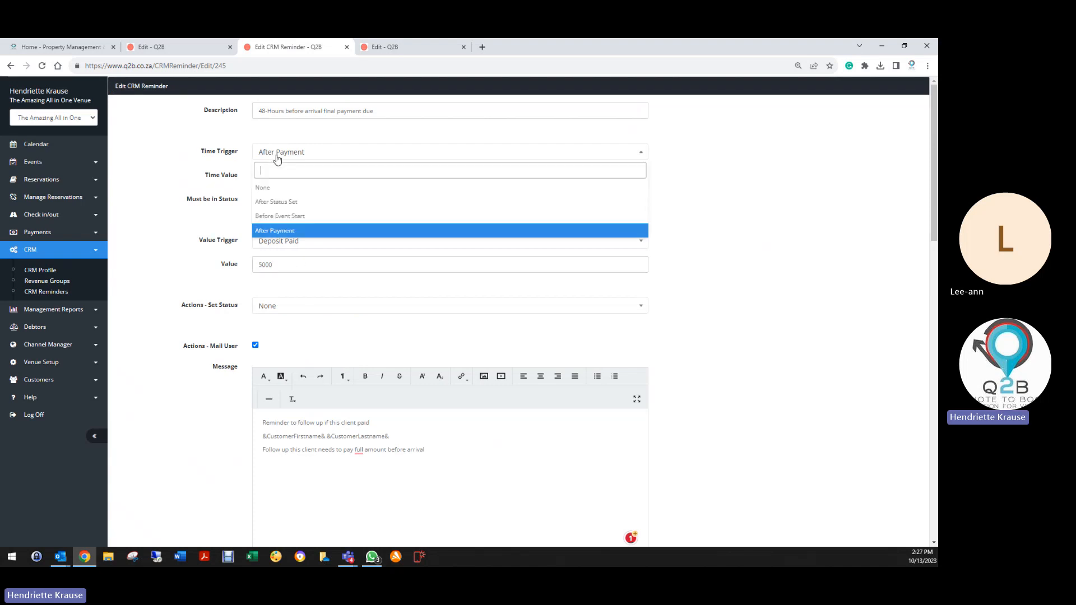
pyautogui.click(269, 202)
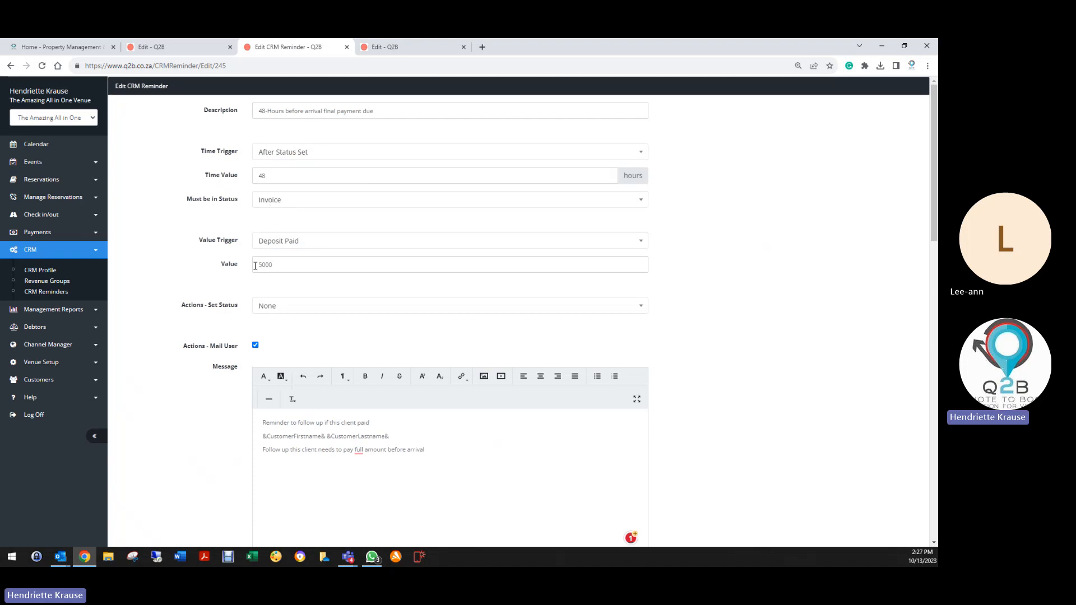
pyautogui.moveTo(255, 266); pyautogui.dragTo(285, 266)
pyautogui.click(281, 251)
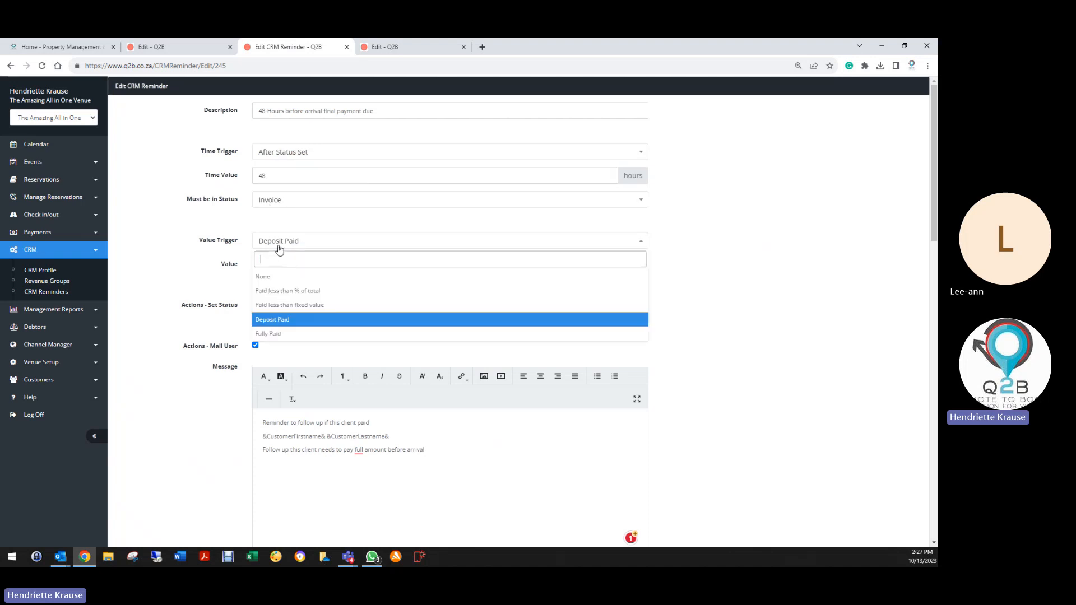
pyautogui.click(276, 290)
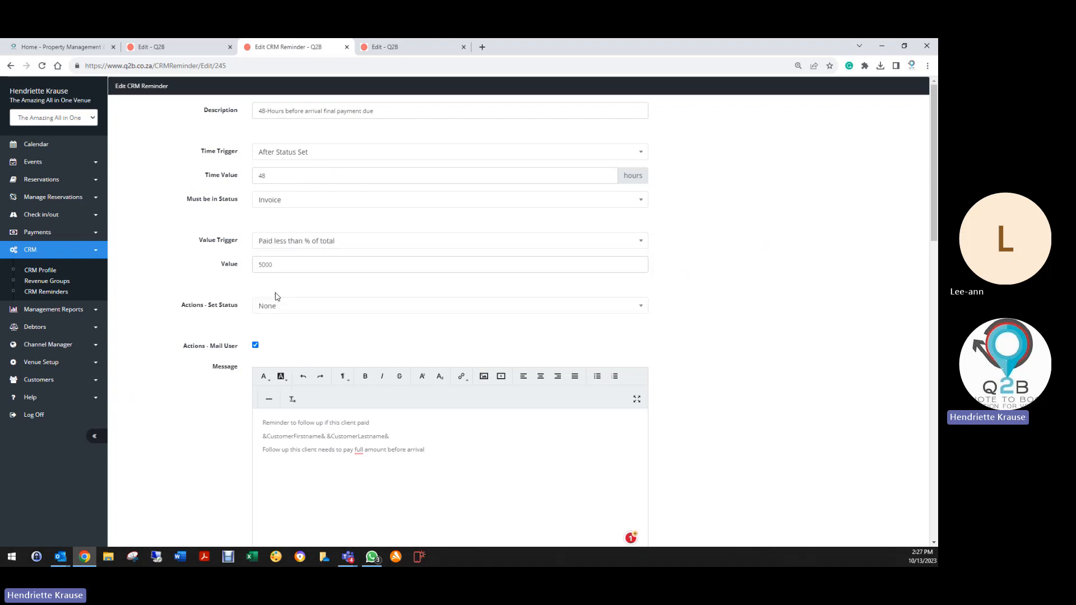
pyautogui.moveTo(283, 260); pyautogui.dragTo(250, 272)
pyautogui.click(269, 241)
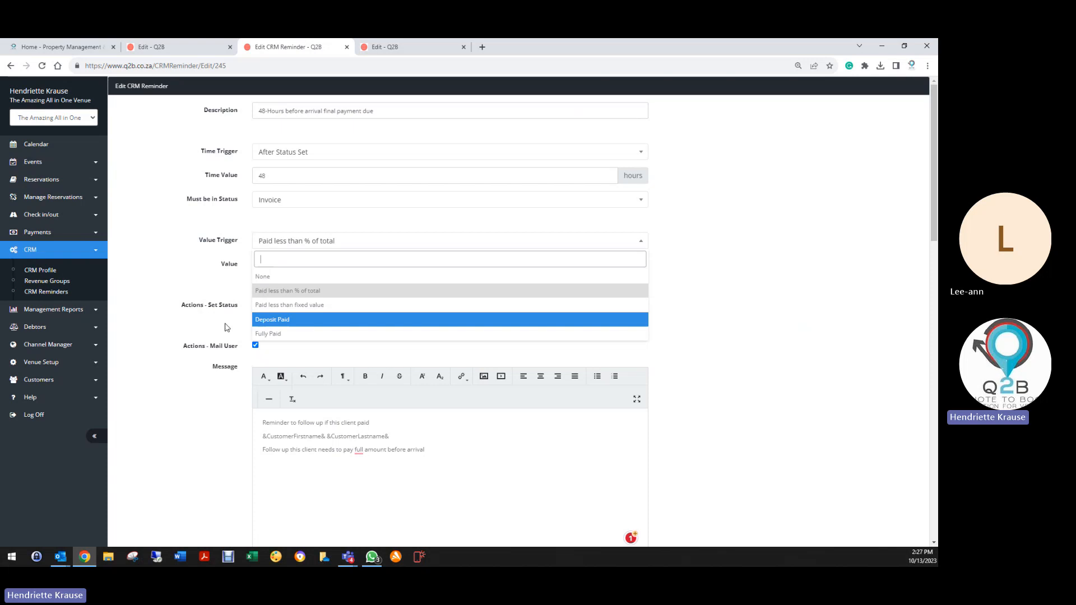
# Set the value trigger to Fully Paid and the Set Status action to Completed.
pyautogui.scroll(-4, 214, 404)
pyautogui.scroll(4, 213, 405)
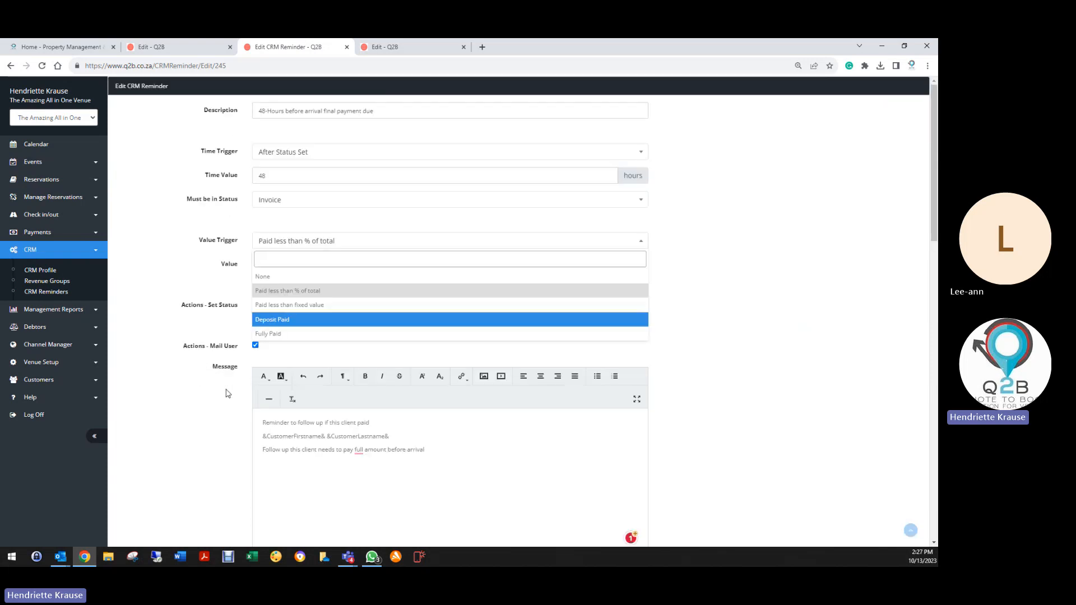
pyautogui.click(263, 334)
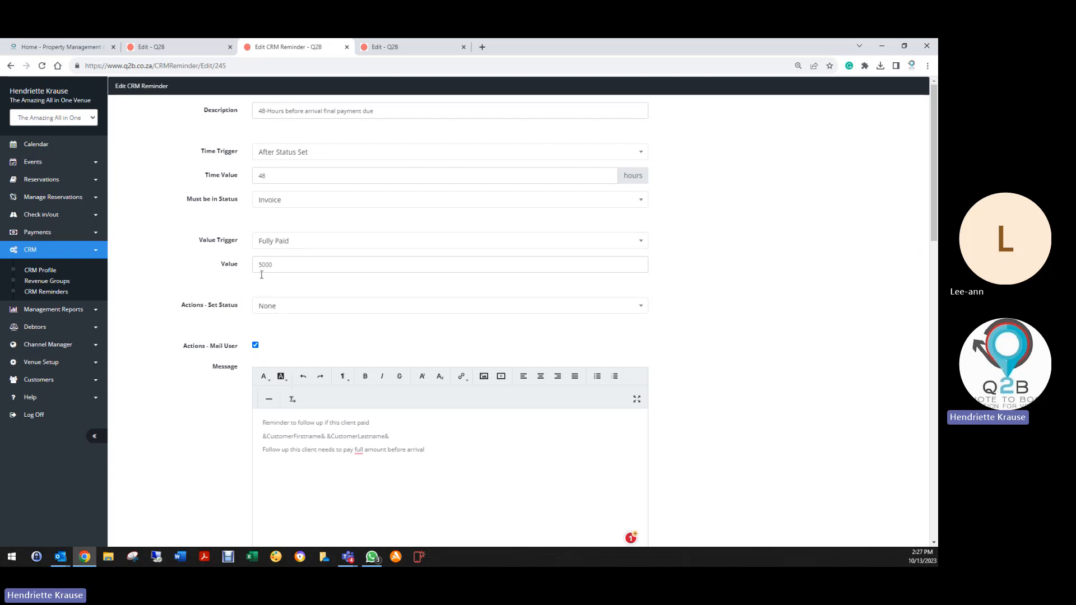
pyautogui.click(260, 307)
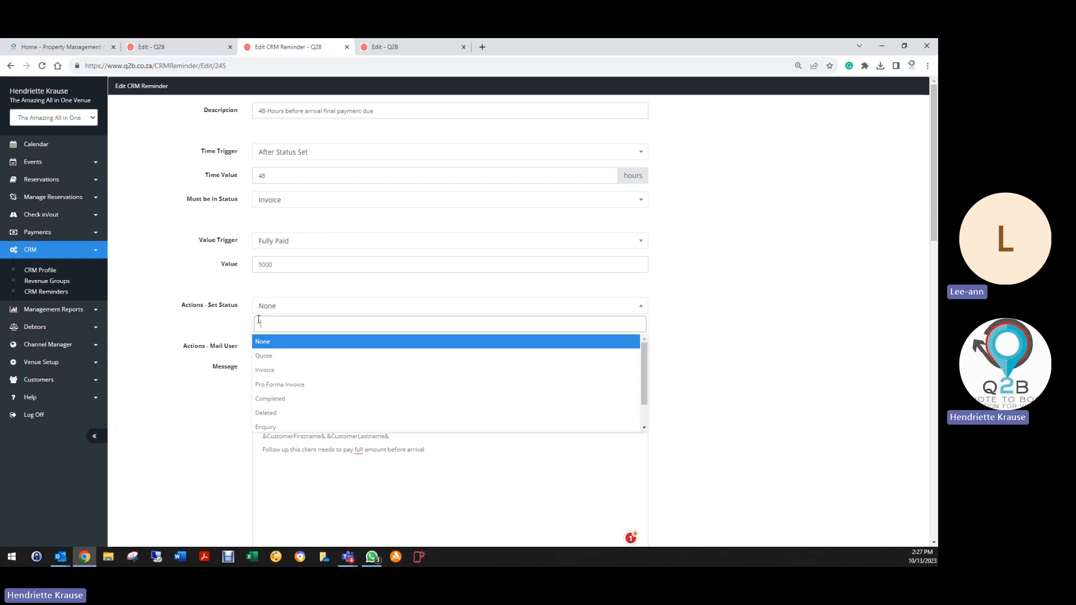
pyautogui.click(266, 399)
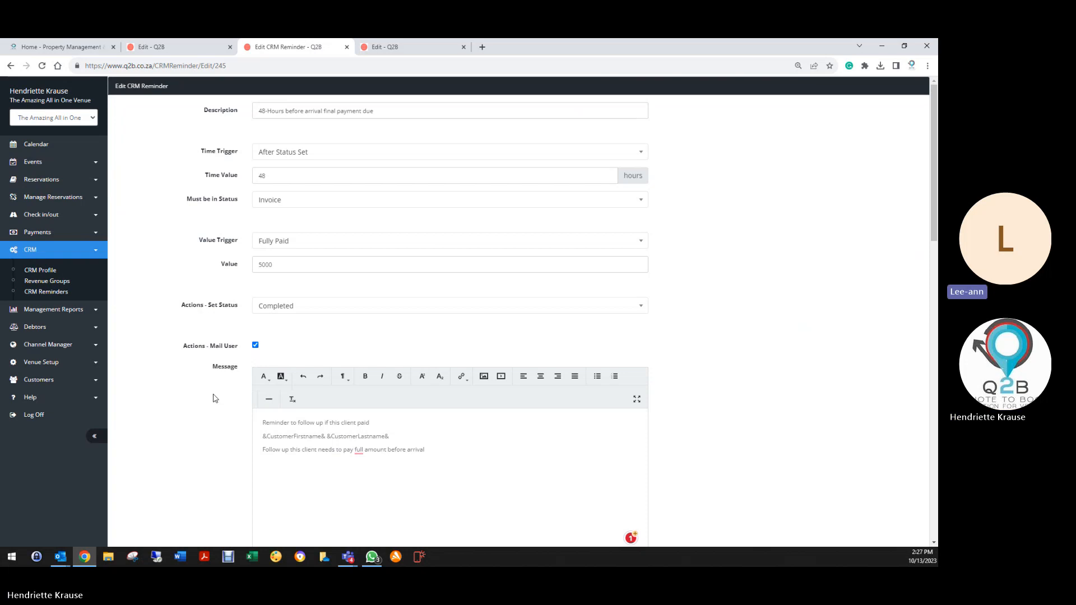
pyautogui.scroll(-5, 214, 400)
pyautogui.scroll(-11, 210, 399)
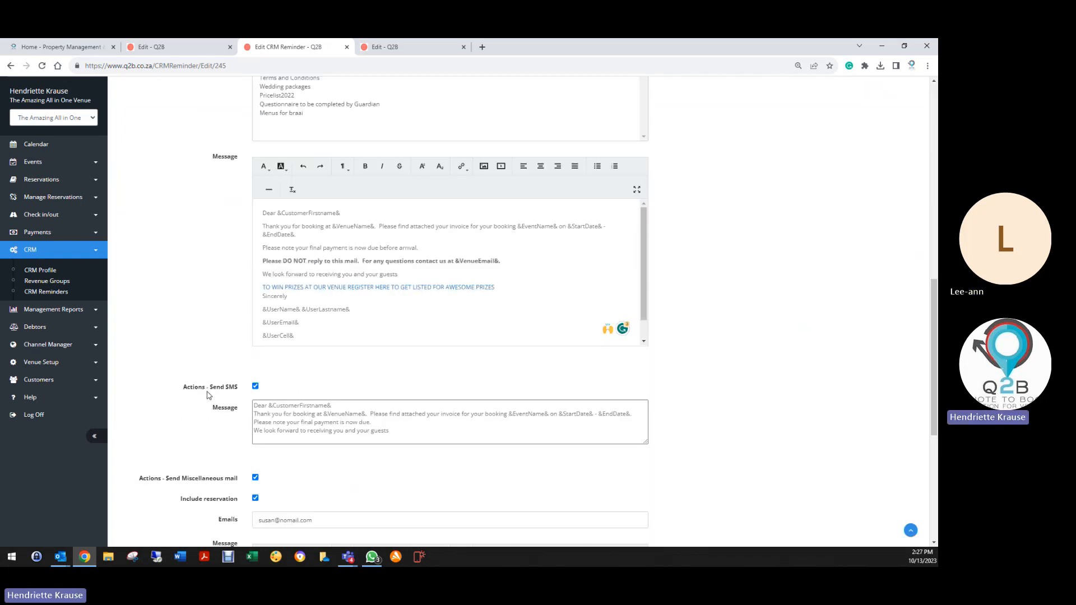
# Save the final-payment reminder and open the Electronic Pre Check-in & Confirmation reminder to review its message.
pyautogui.click(266, 486)
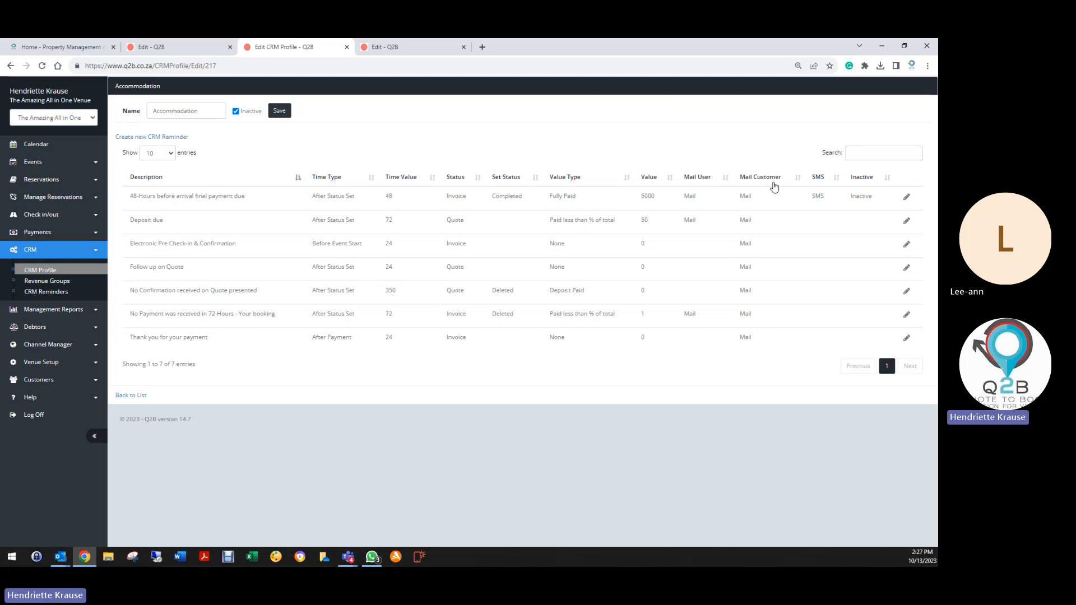
pyautogui.click(907, 246)
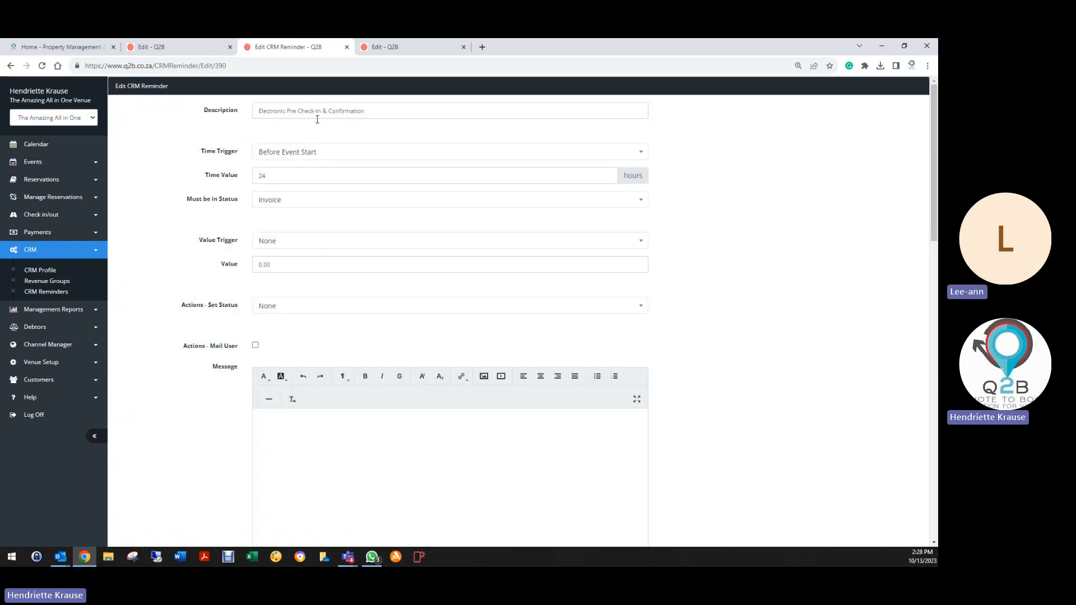
pyautogui.scroll(-1, 272, 388)
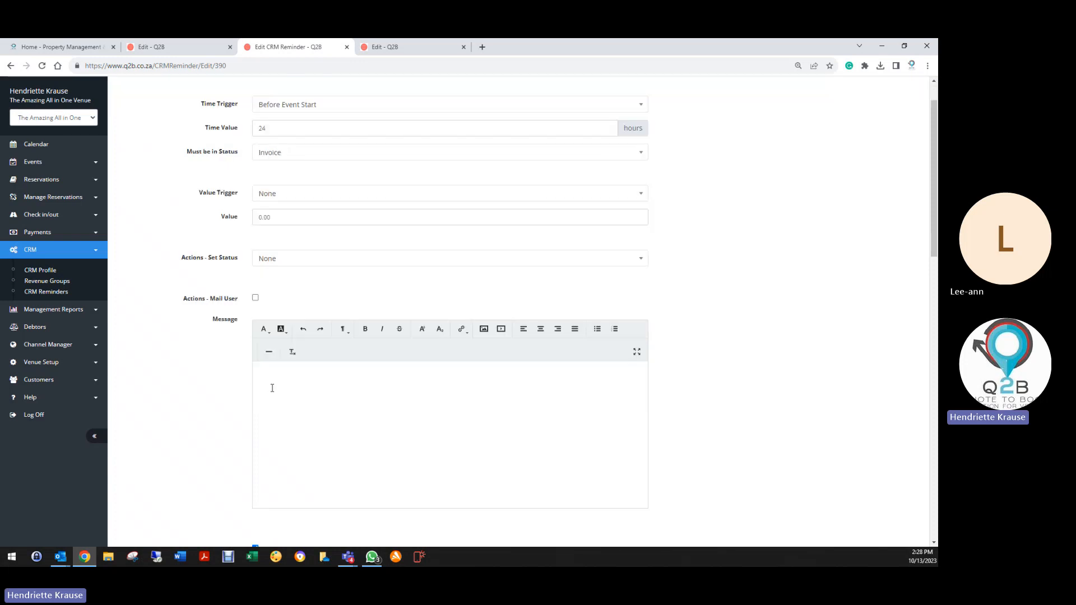
pyautogui.scroll(-5, 273, 389)
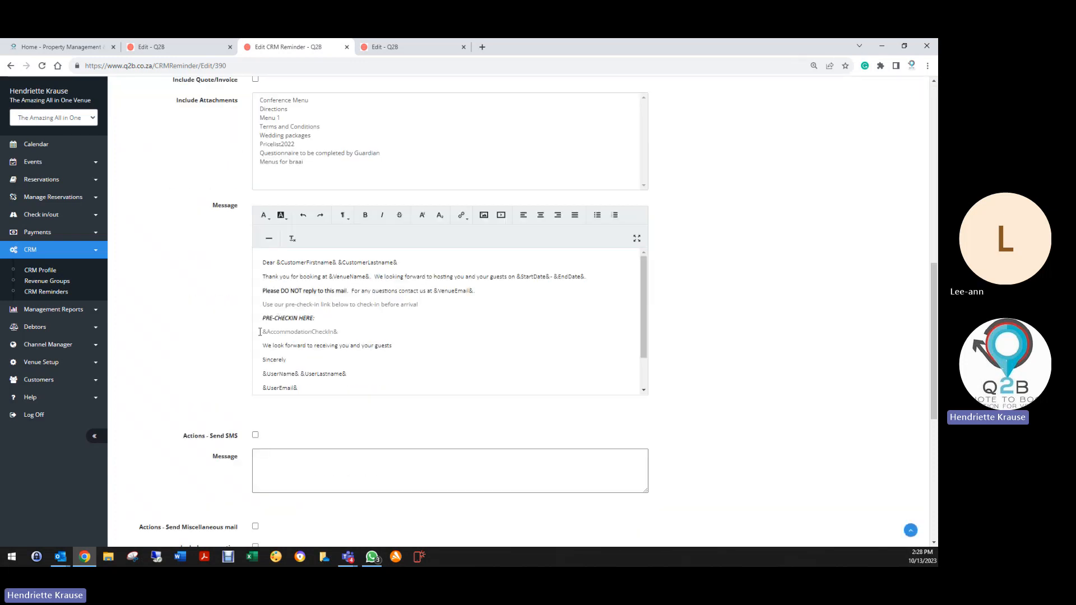
pyautogui.moveTo(260, 331); pyautogui.dragTo(360, 335)
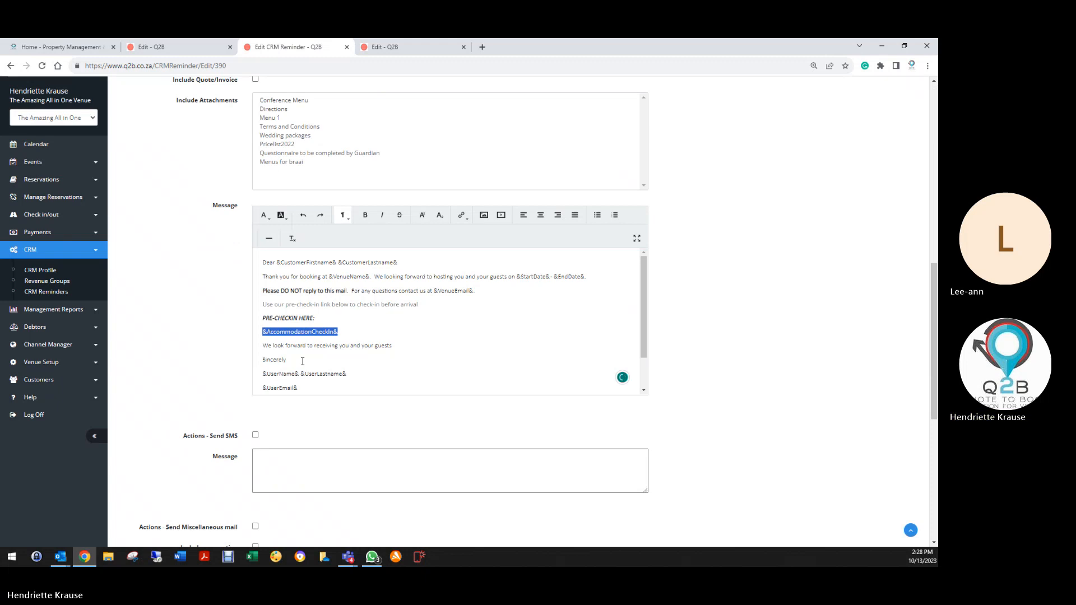
pyautogui.scroll(15, 298, 361)
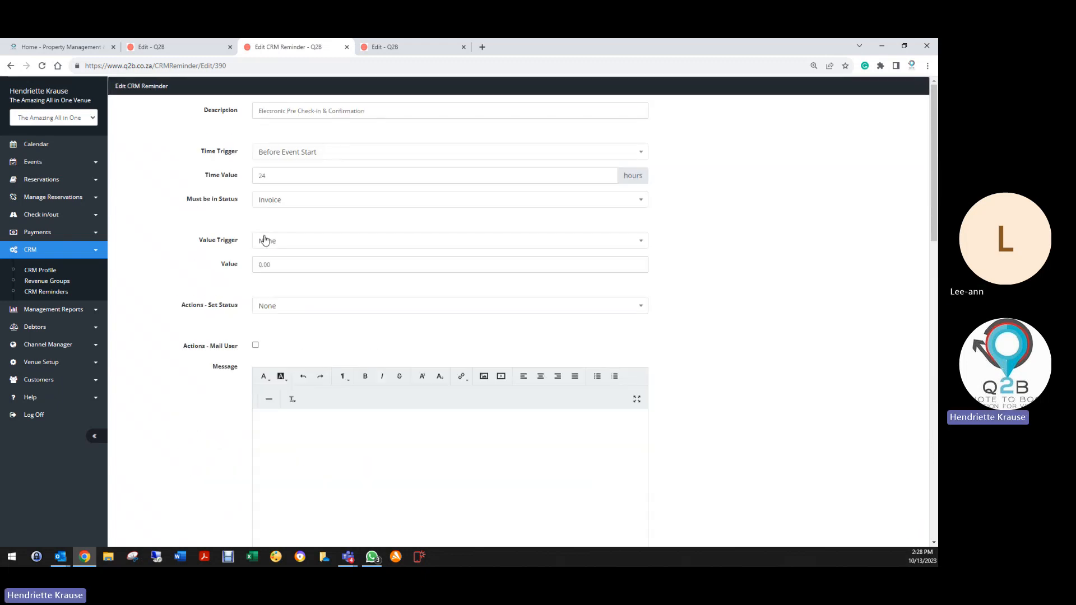
# Set its value trigger to Fully Paid, leave Mail User off, and untick Mail Customer.
pyautogui.click(267, 242)
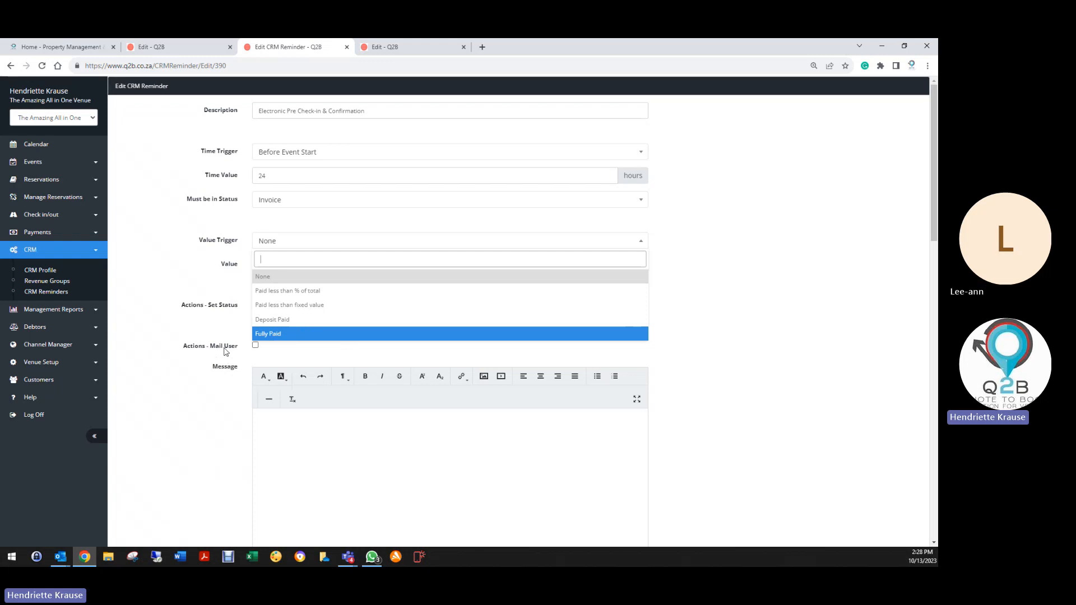
pyautogui.click(255, 345)
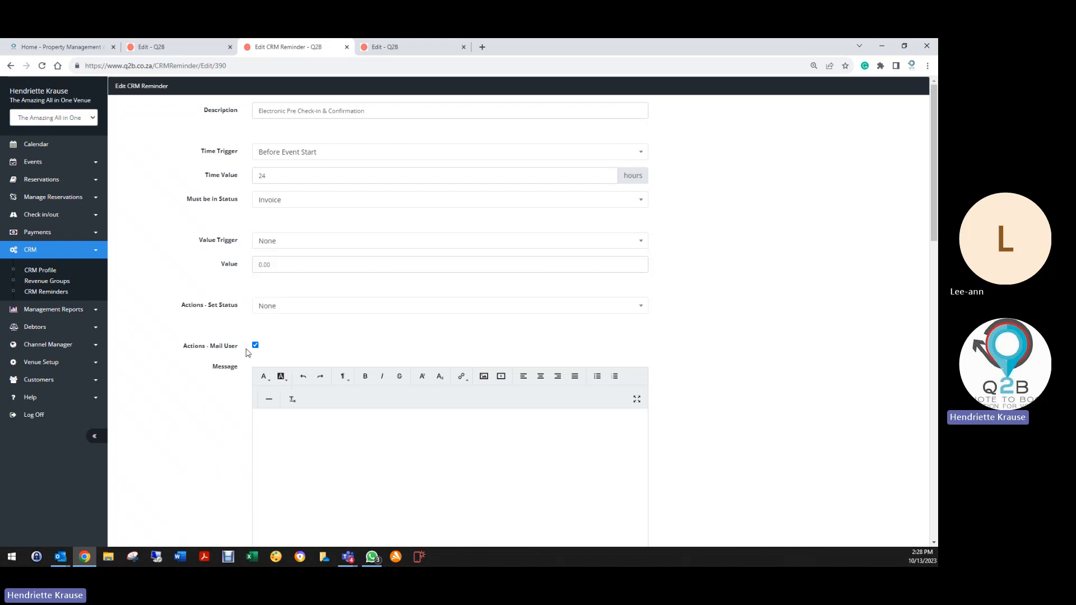
pyautogui.click(268, 245)
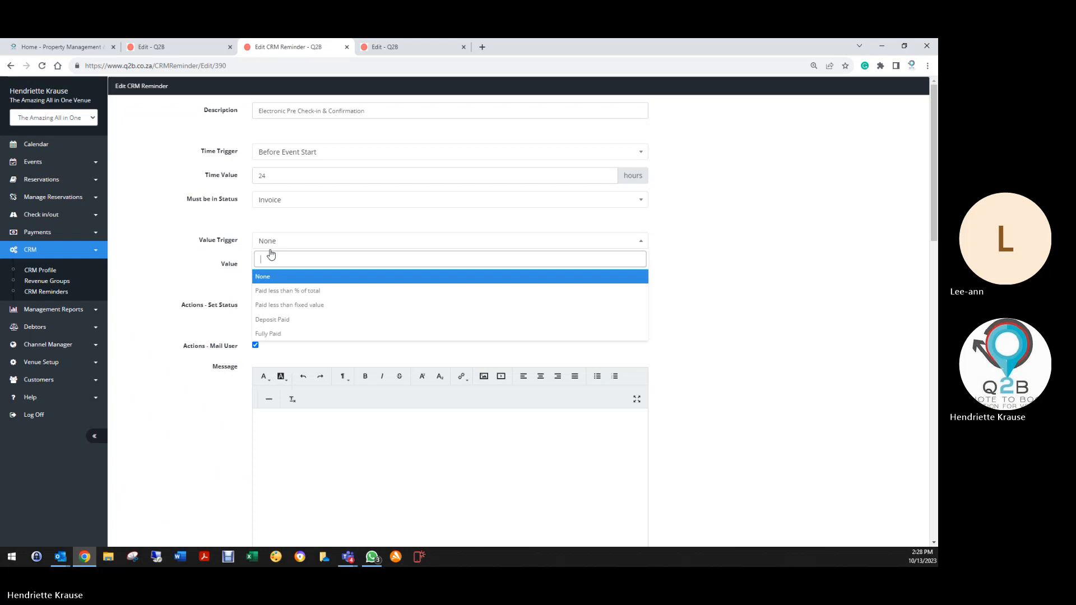
pyautogui.click(282, 334)
pyautogui.click(256, 346)
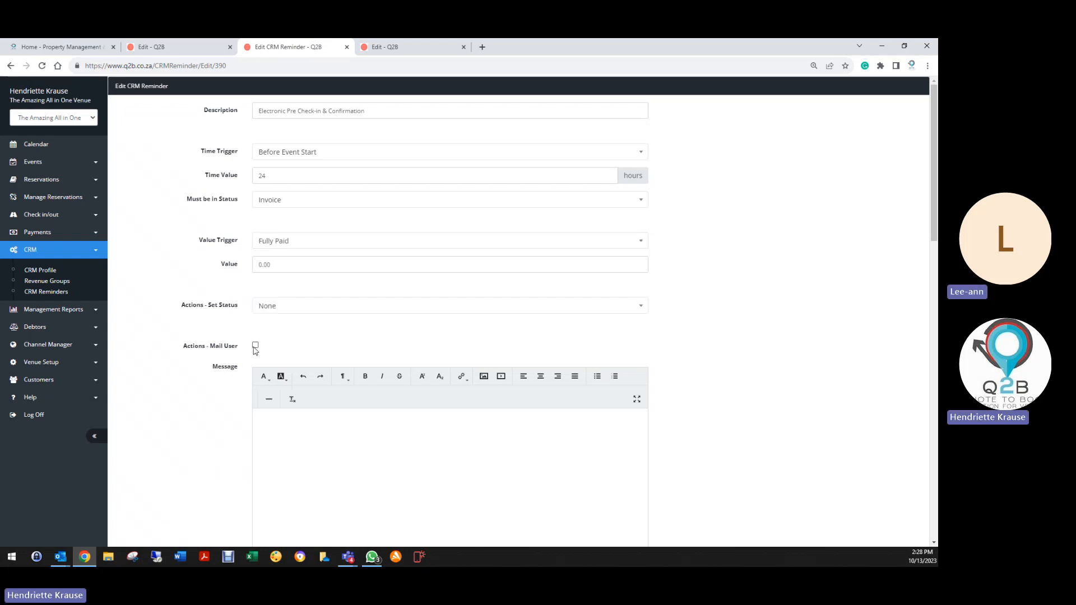
pyautogui.scroll(-7, 247, 364)
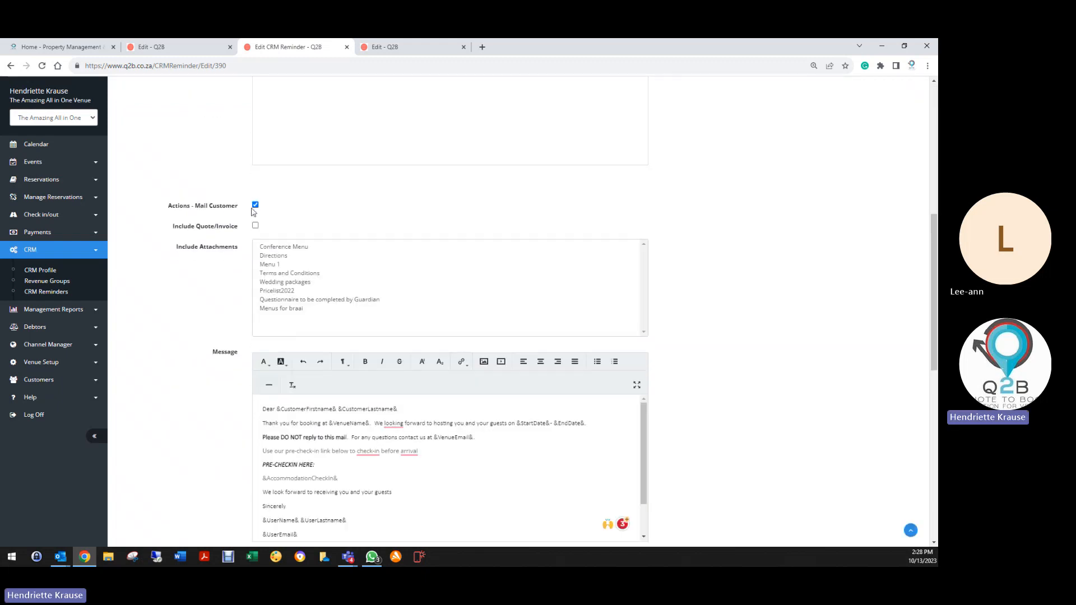
pyautogui.click(257, 205)
pyautogui.scroll(-9, 205, 331)
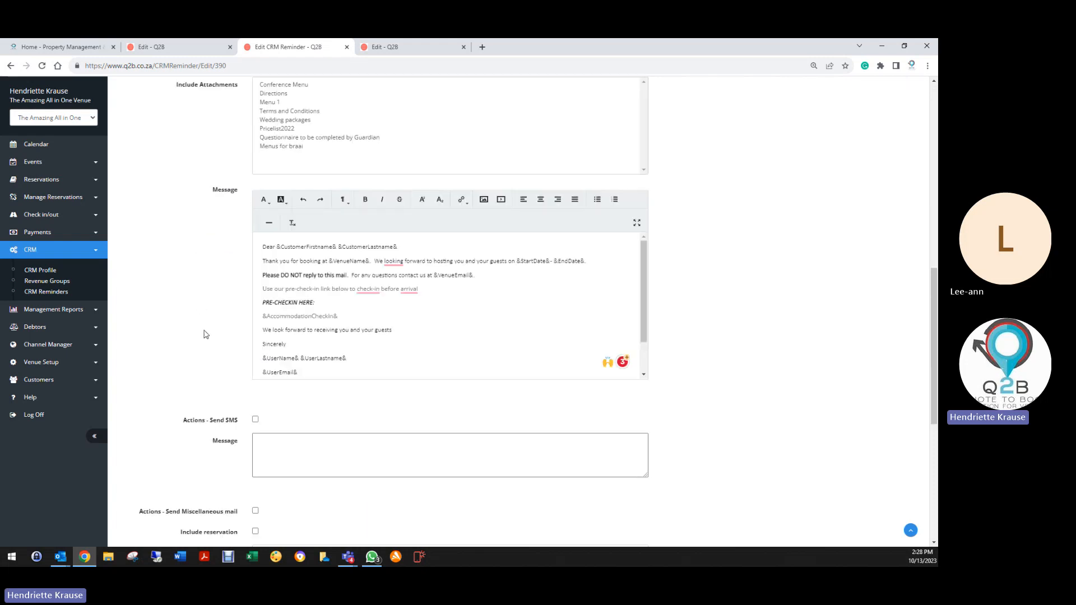
# Save the pre check-in reminder, open Revenue Groups, and confirm the booking stays in Weddings.
pyautogui.click(273, 482)
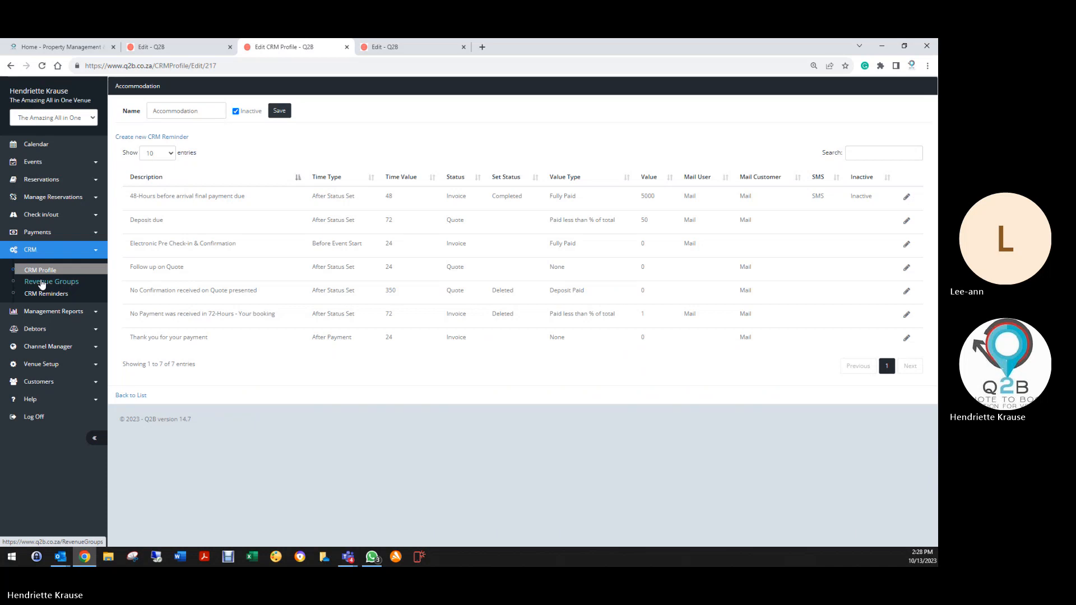
pyautogui.click(41, 283)
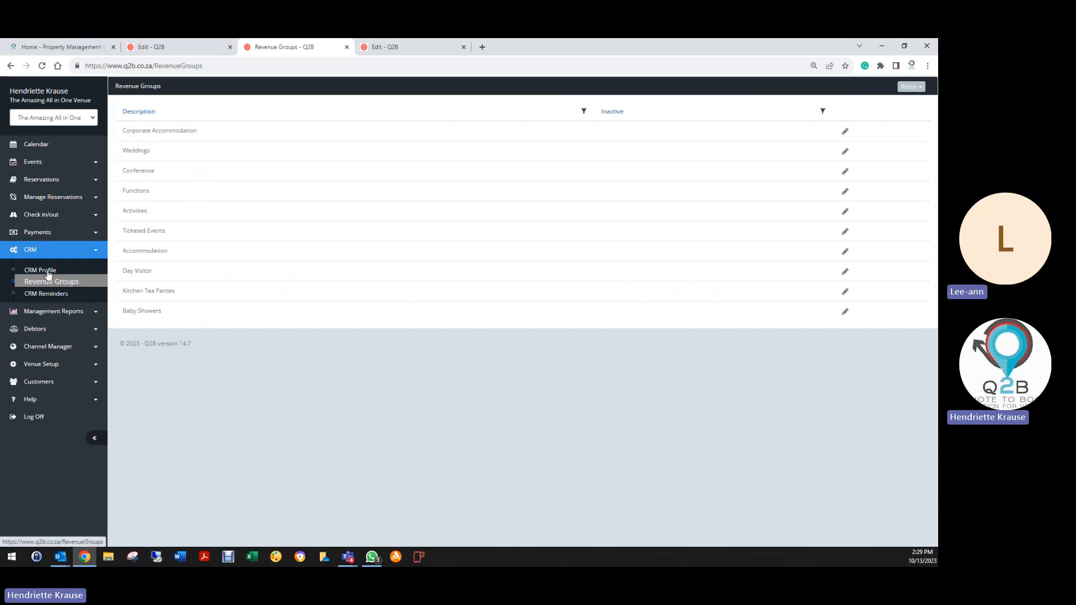
pyautogui.click(192, 48)
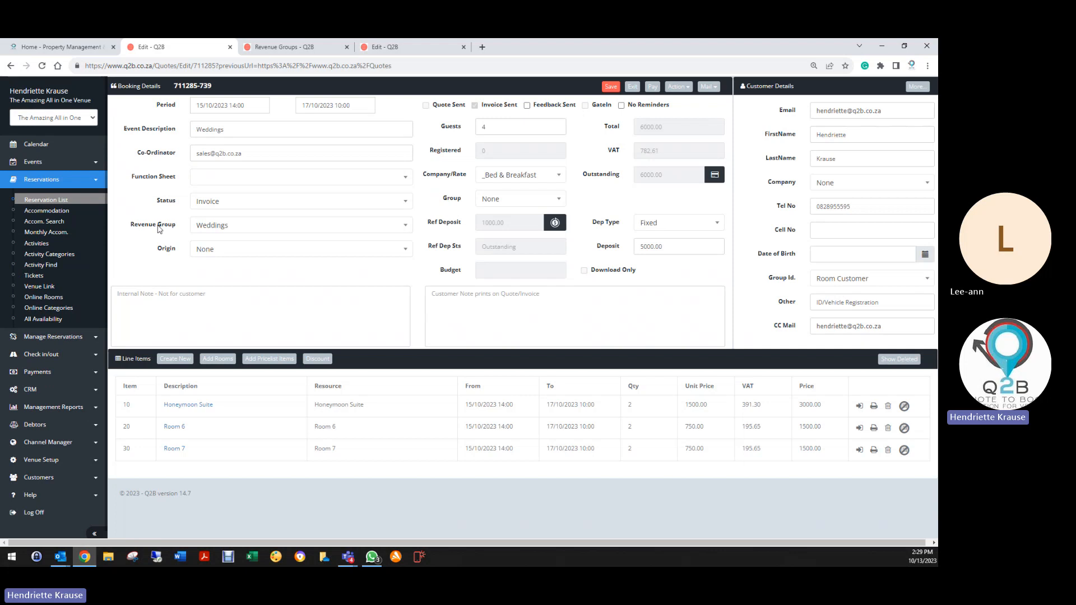
pyautogui.click(210, 231)
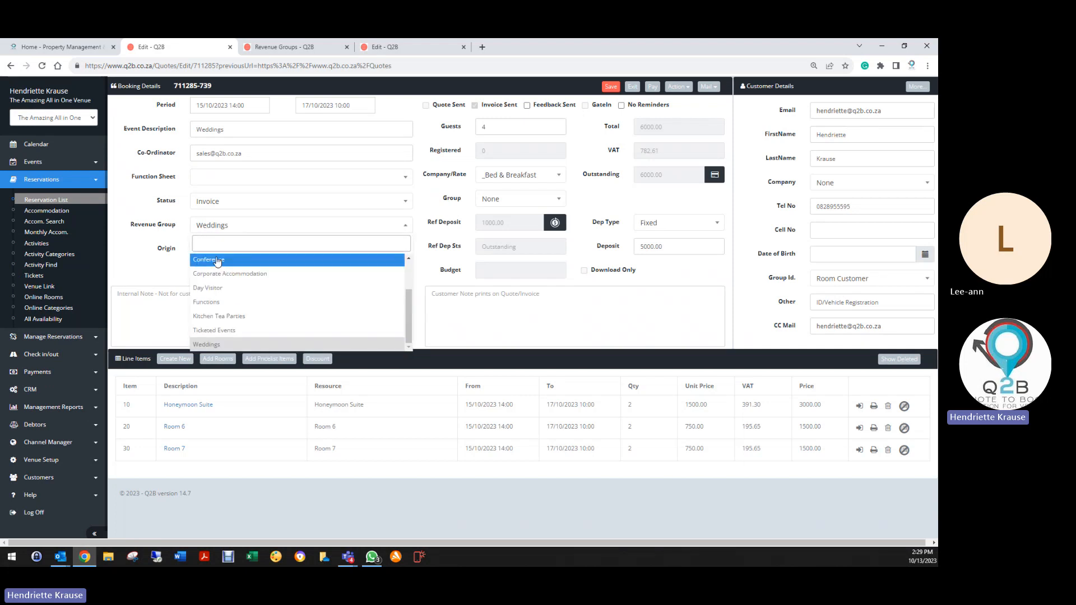
pyautogui.click(204, 260)
pyautogui.click(199, 229)
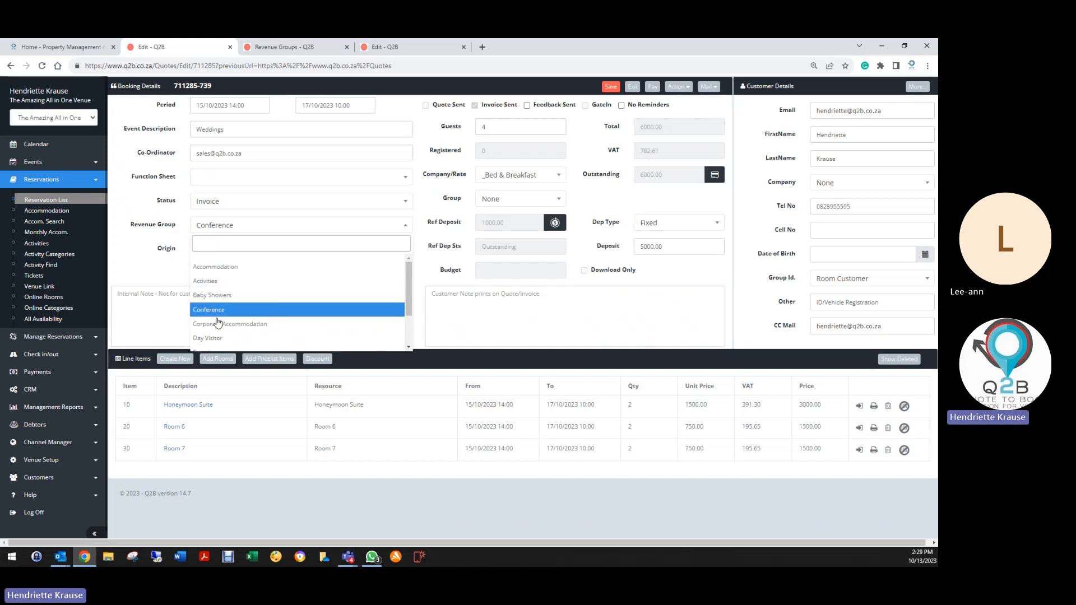
pyautogui.scroll(-2, 219, 314)
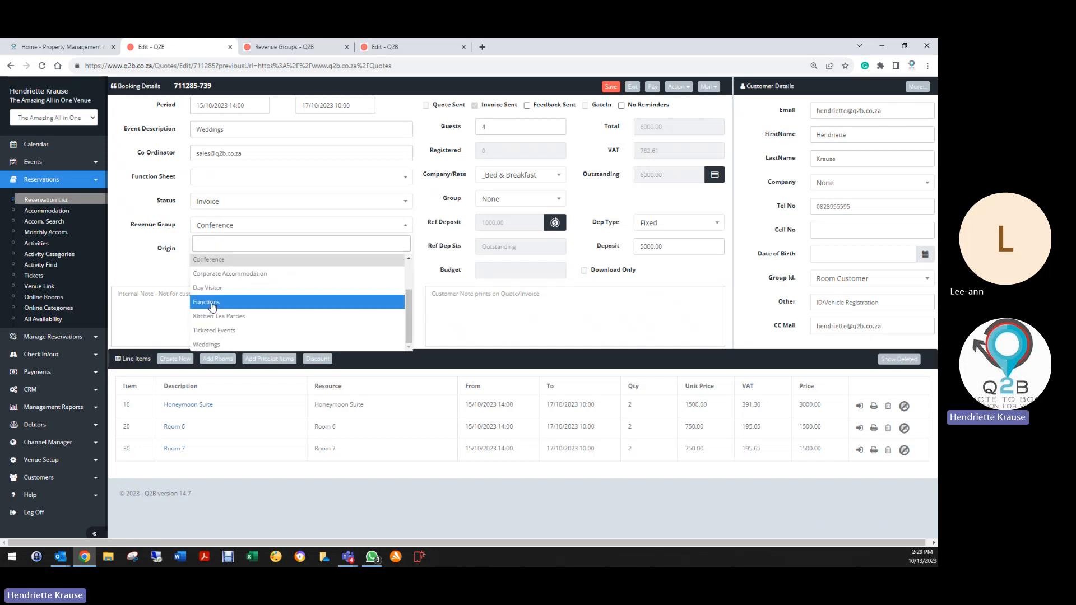
pyautogui.click(218, 345)
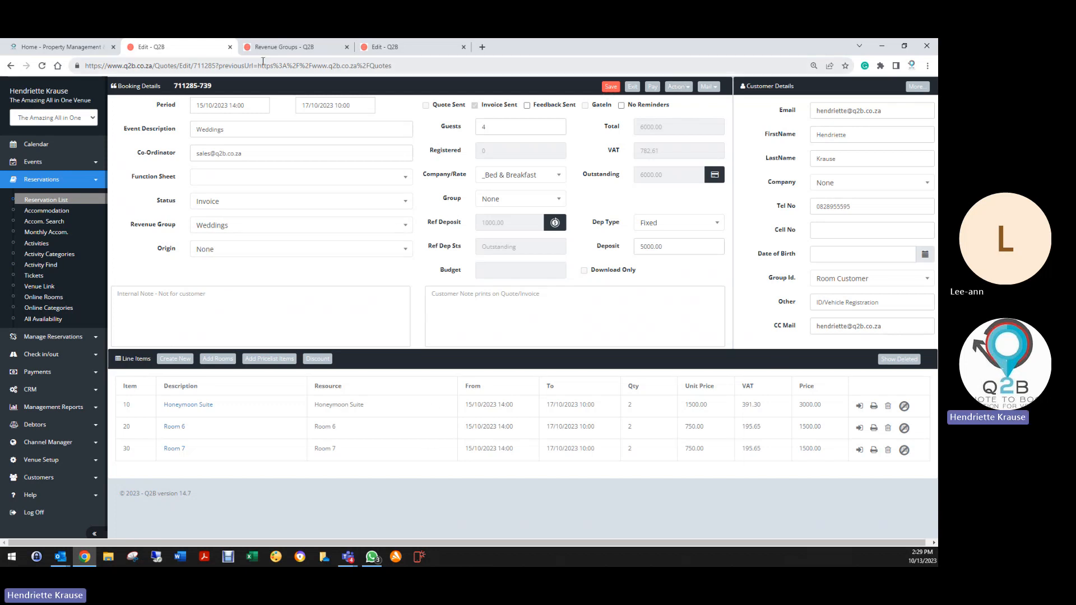
pyautogui.click(284, 47)
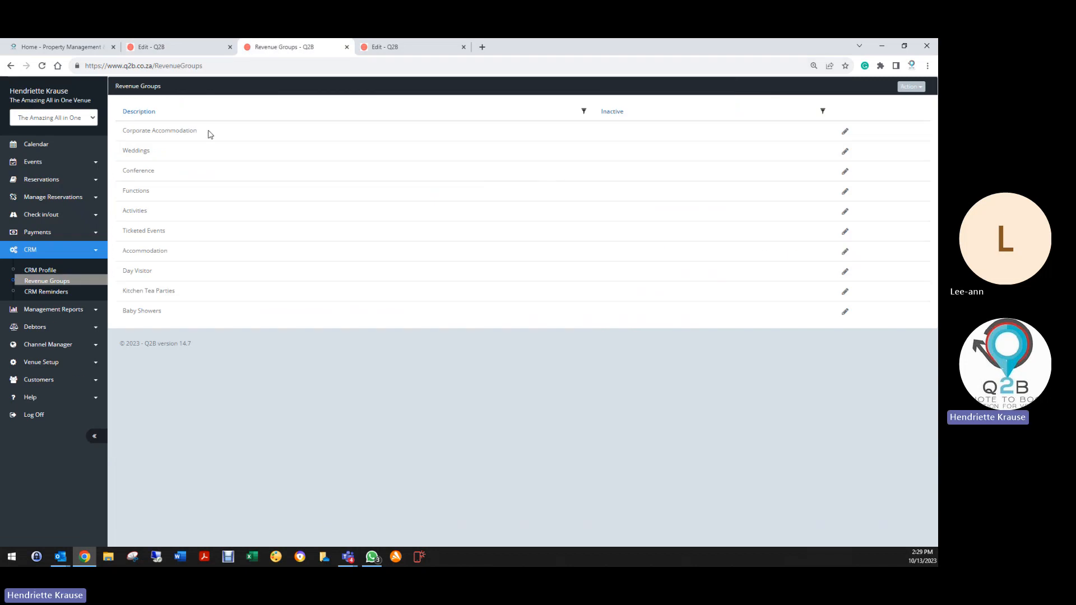
# Link the Weddings revenue group to the Weddings CRM and Weddings feedback profiles and save it.
pyautogui.click(845, 151)
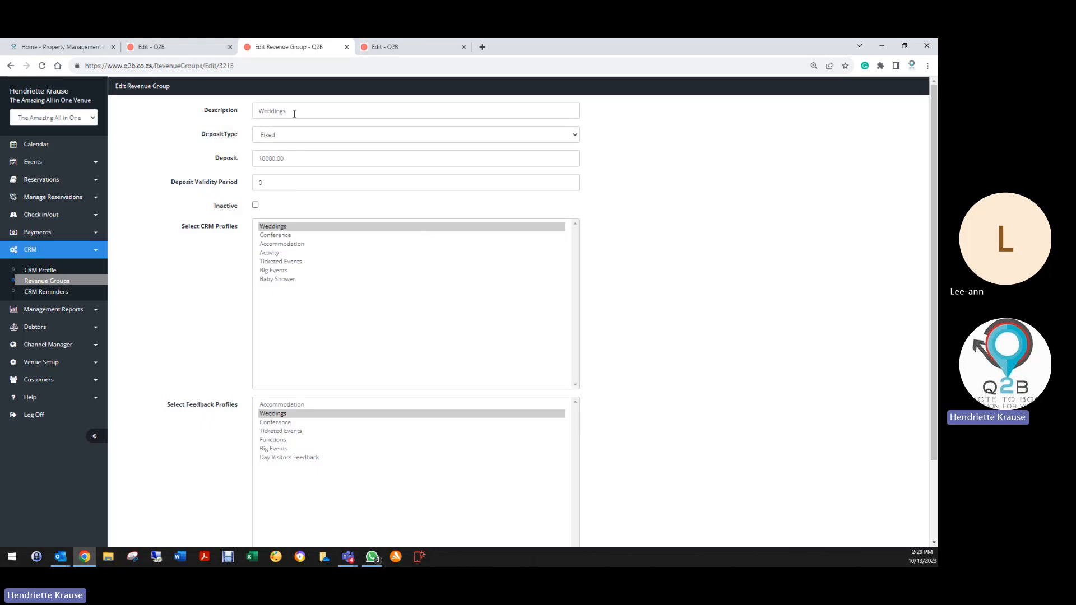
pyautogui.click(271, 229)
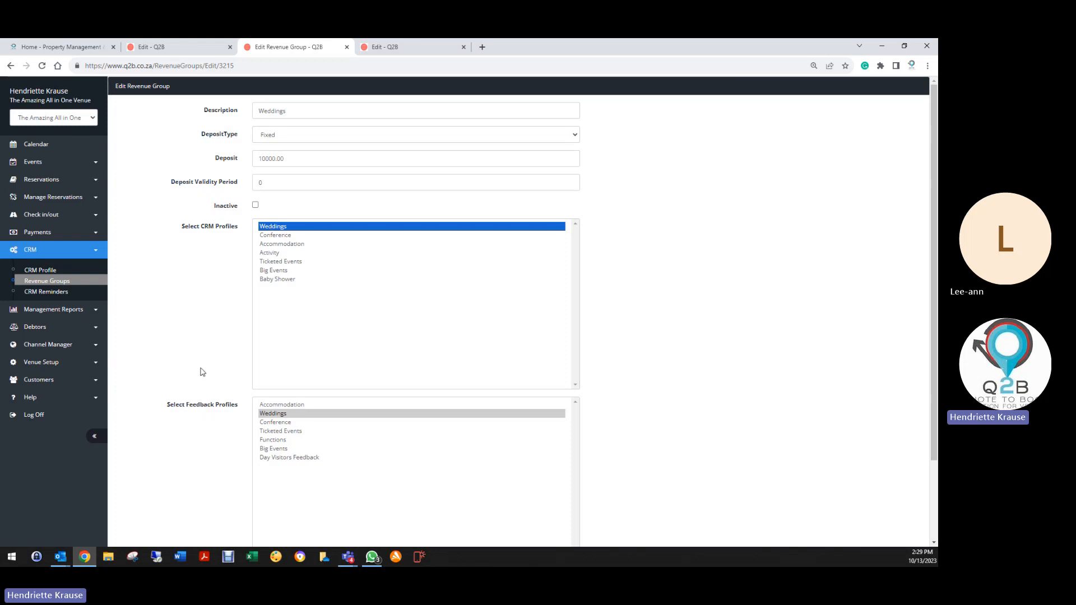
pyautogui.scroll(-2, 199, 368)
pyautogui.click(275, 316)
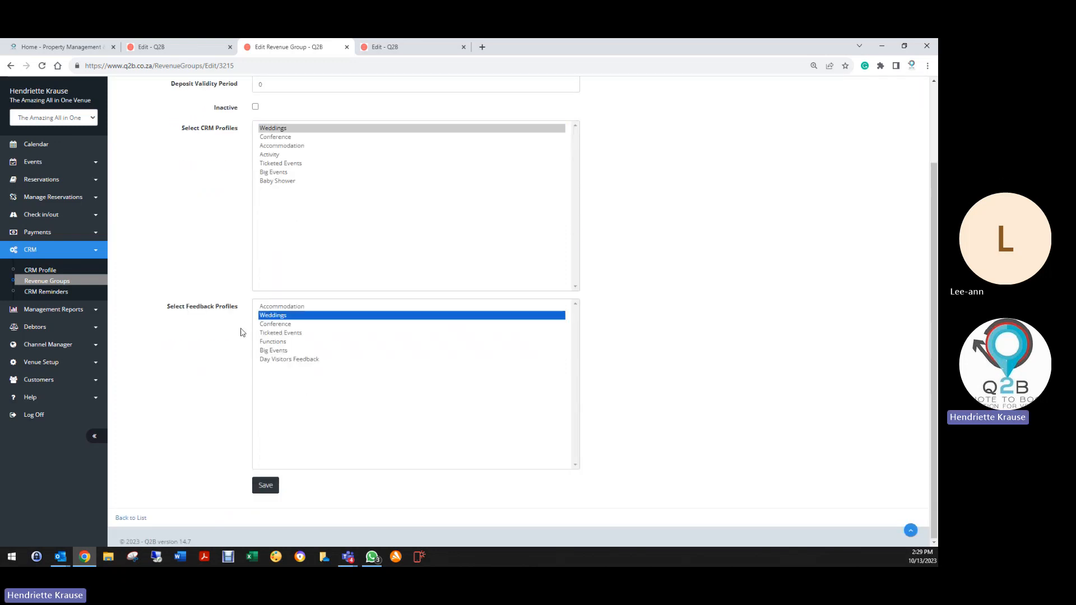
pyautogui.click(265, 485)
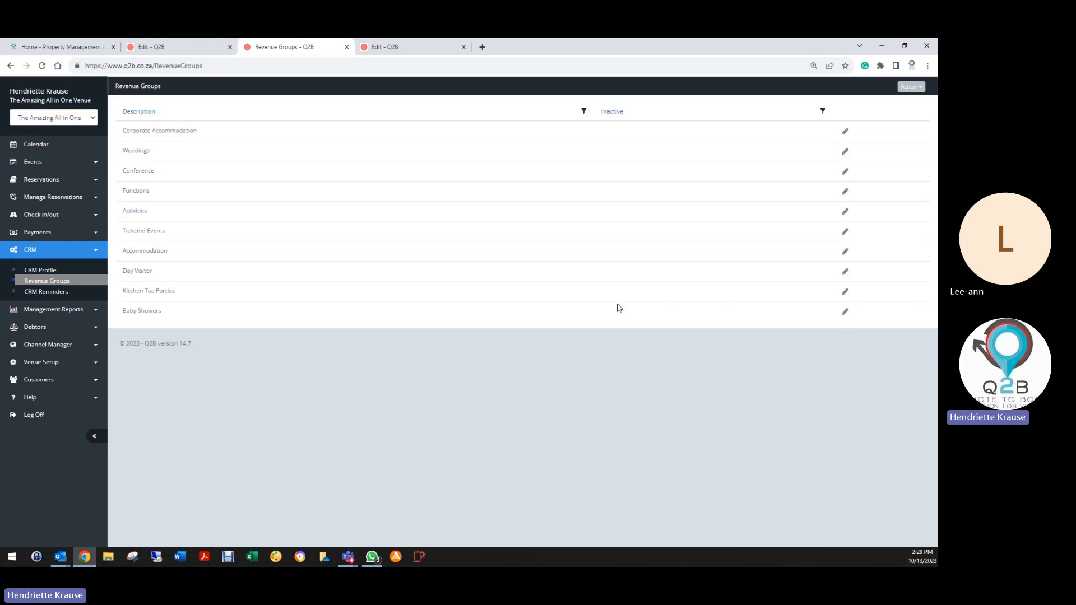
# Save Corporate Accommodation with Accommodation as both its CRM and feedback profile.
pyautogui.click(845, 131)
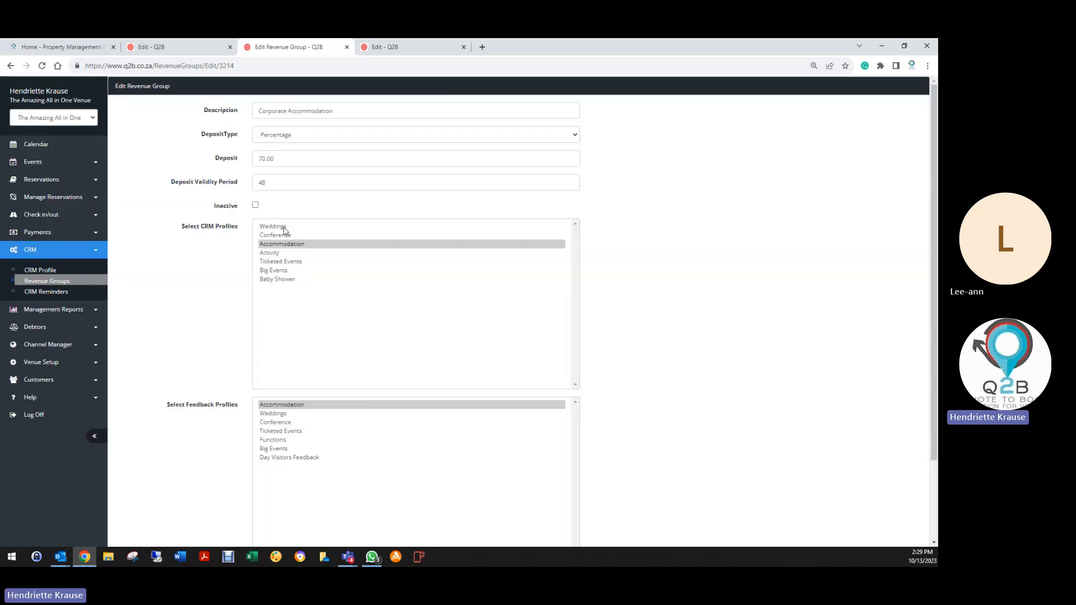
pyautogui.click(285, 248)
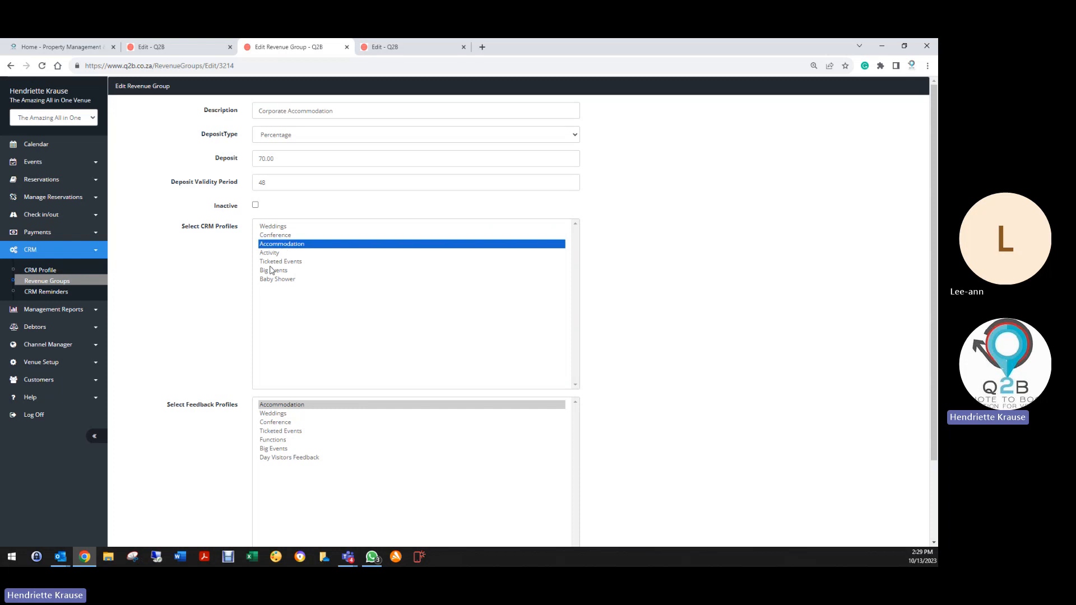
pyautogui.click(307, 407)
pyautogui.scroll(-2, 187, 449)
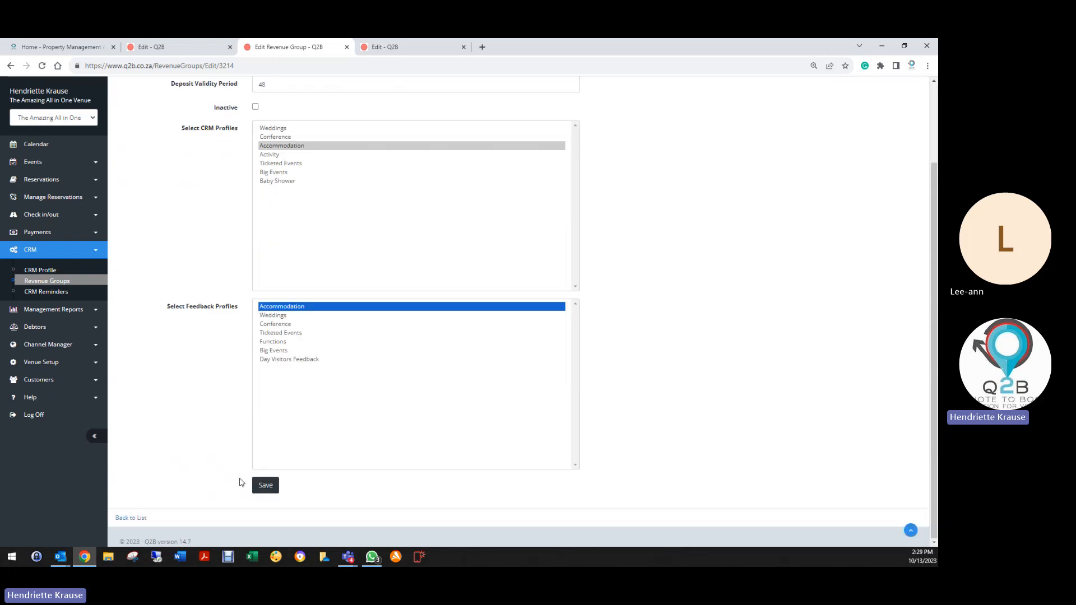
pyautogui.click(264, 486)
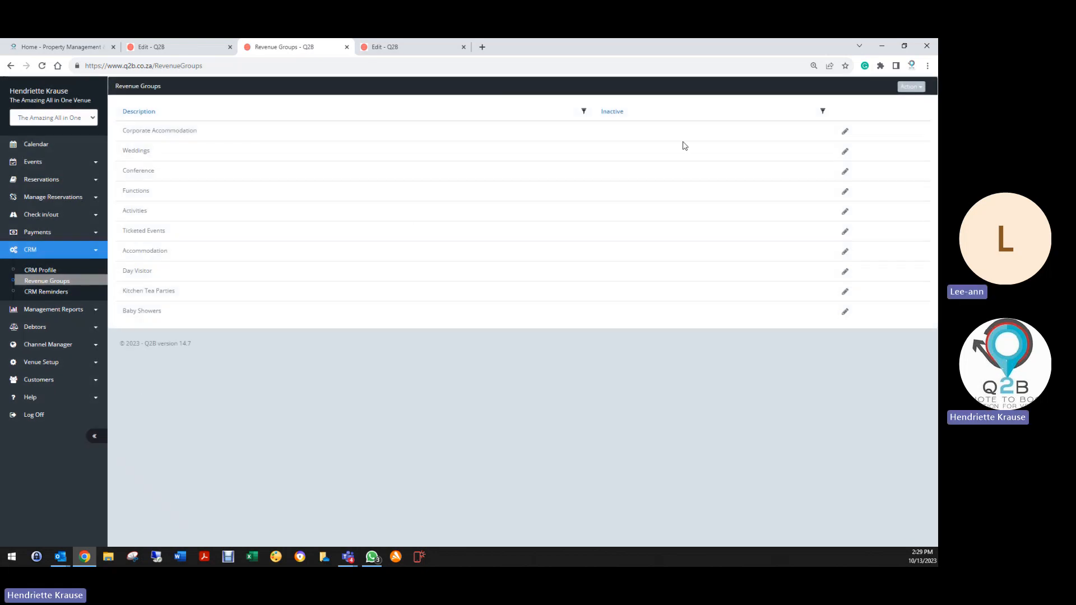
# Save Functions with the Weddings CRM profile and Functions feedback profile.
pyautogui.click(845, 196)
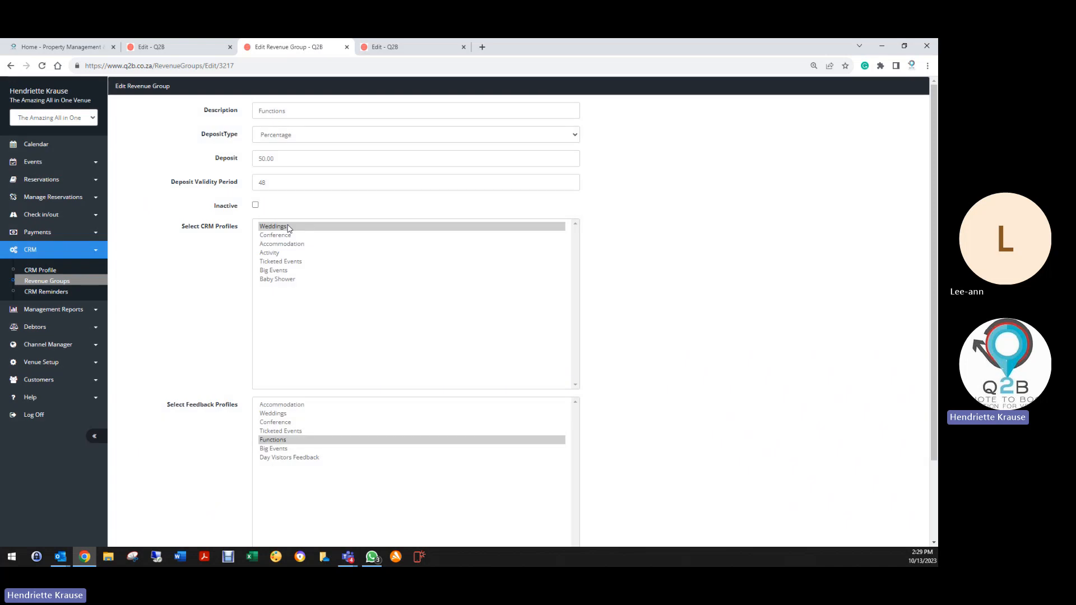
pyautogui.click(268, 226)
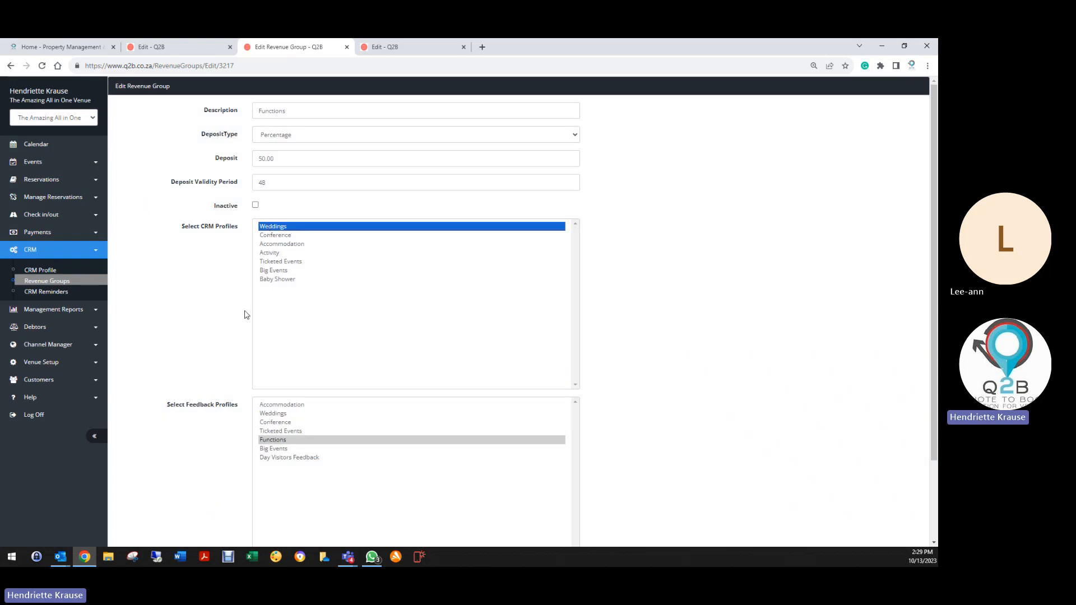
pyautogui.click(272, 441)
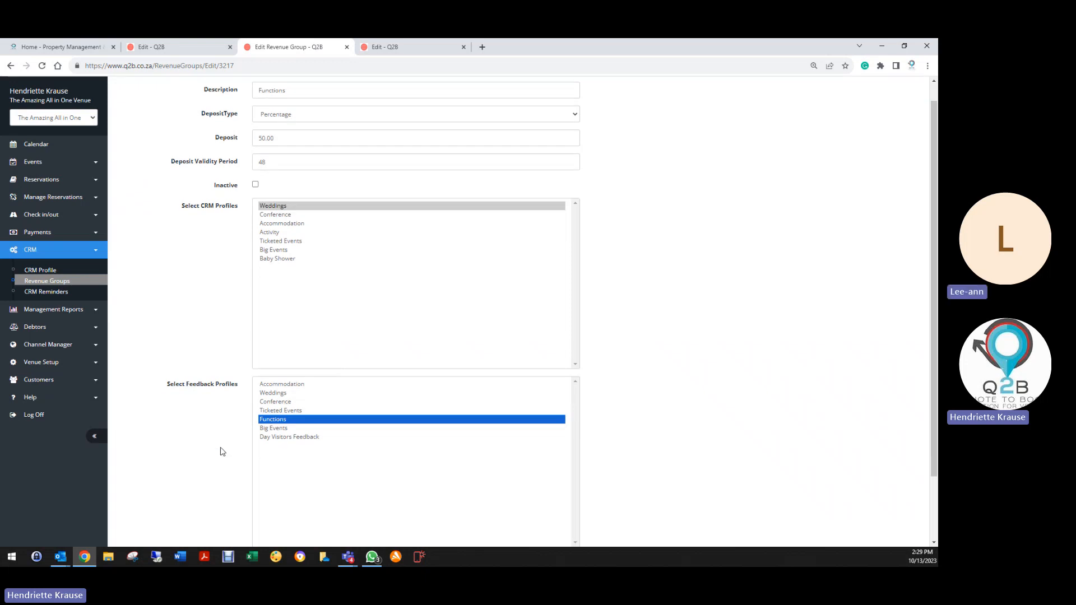
pyautogui.scroll(-2, 205, 445)
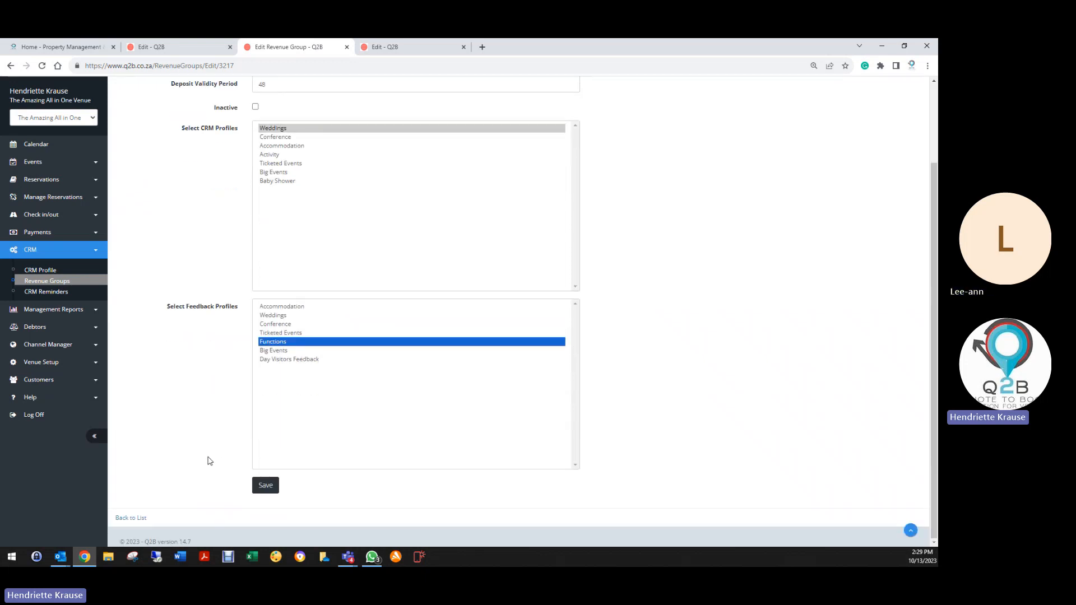
pyautogui.click(266, 486)
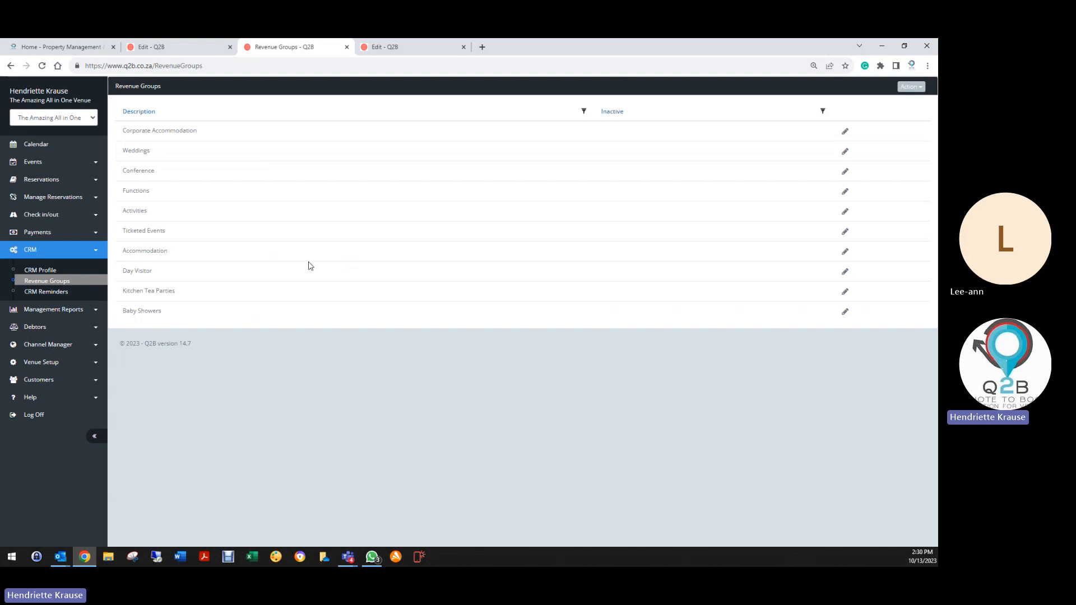
# Filter the CRM reminder report to the Weddings revenue group and Weddings CRM profile.
pyautogui.click(43, 293)
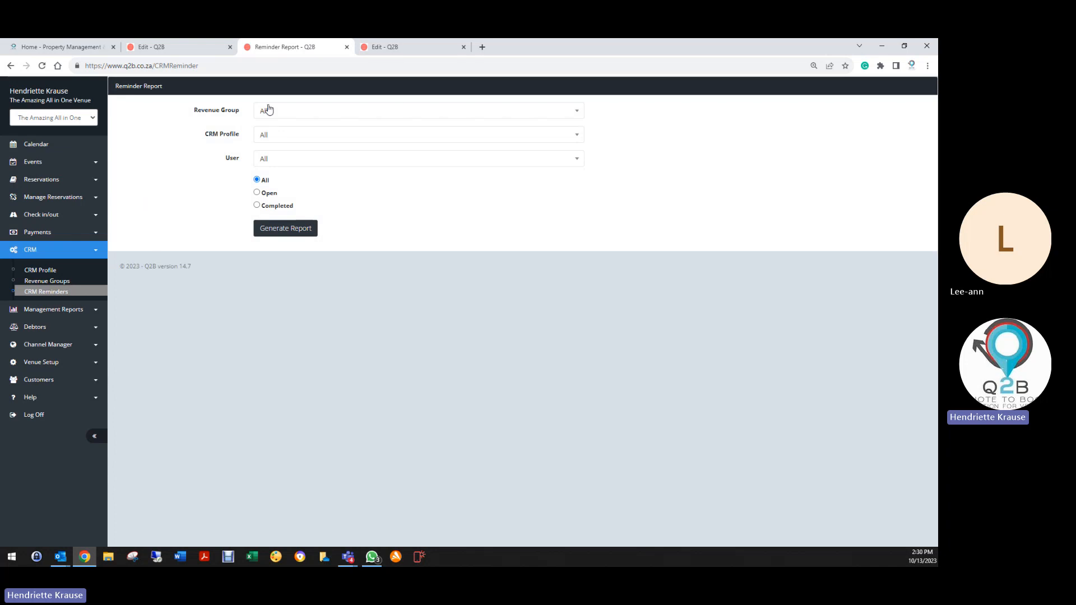
pyautogui.click(268, 110)
pyautogui.scroll(-2, 284, 216)
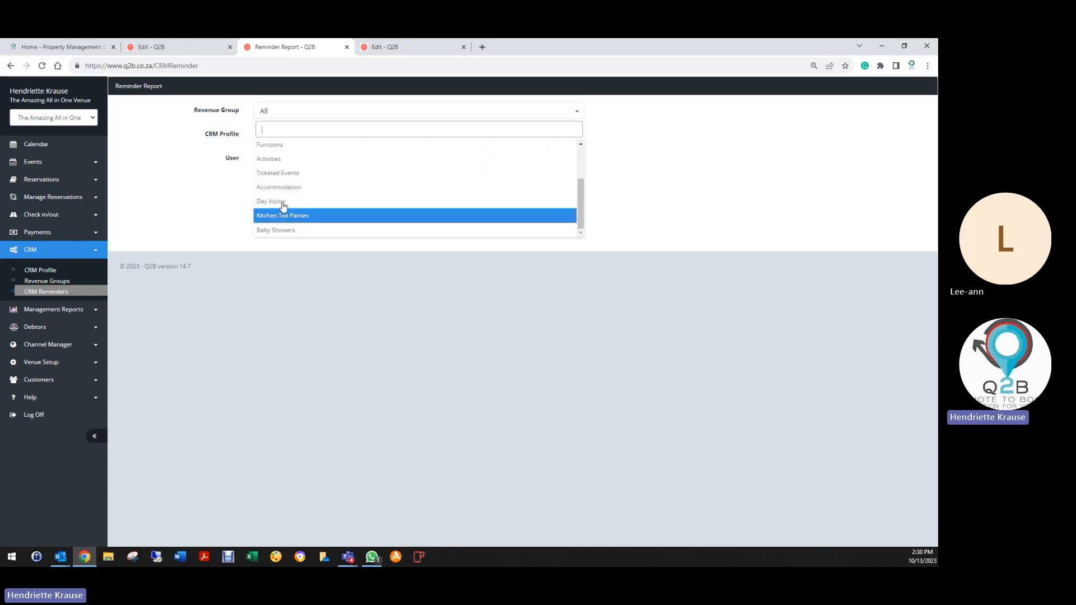
pyautogui.write('we')
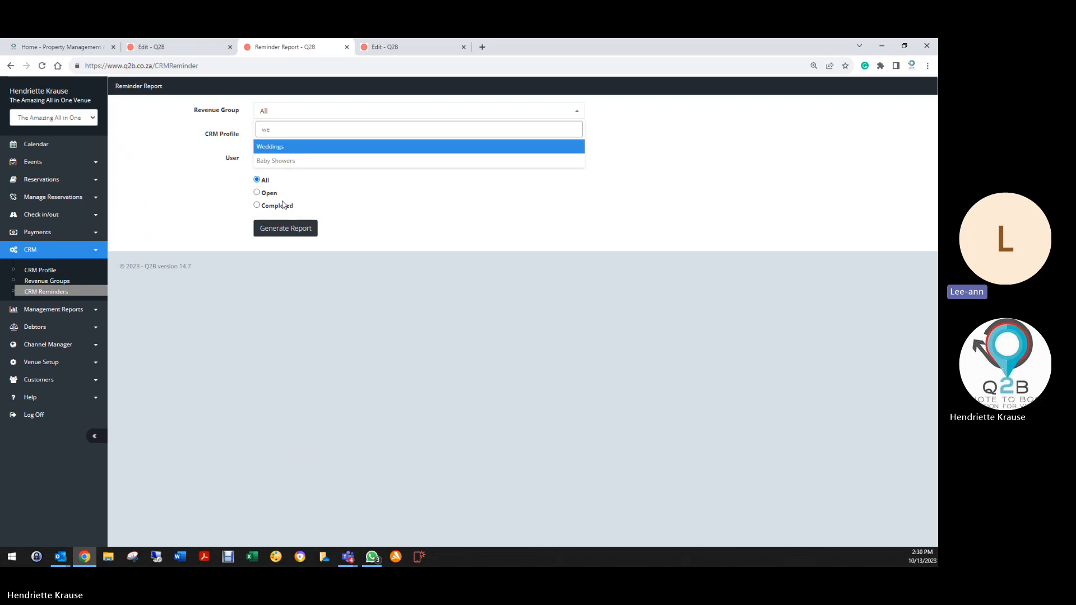
pyautogui.click(328, 147)
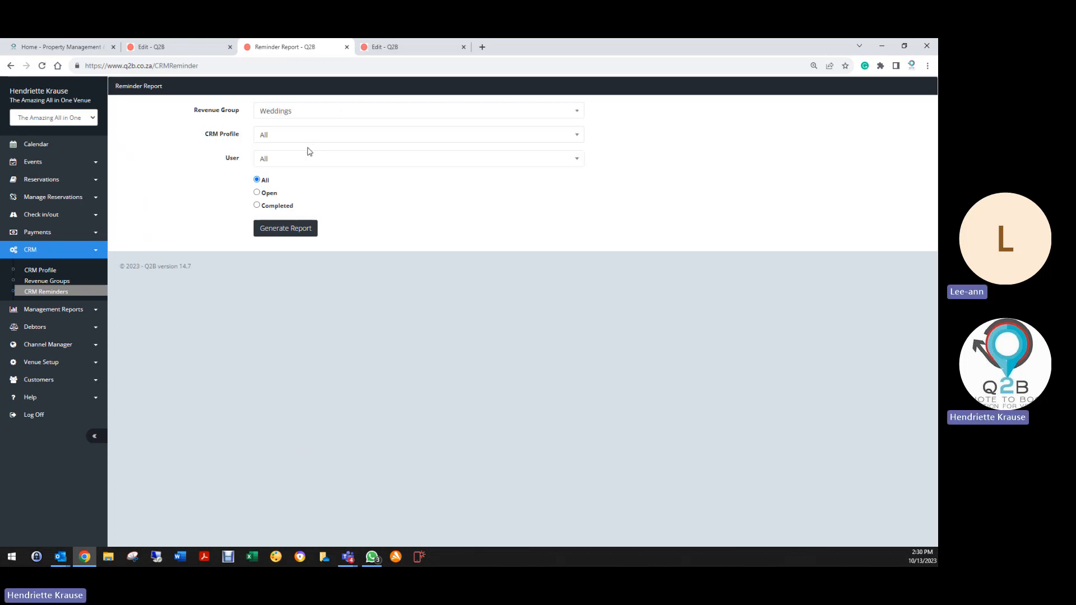
pyautogui.click(290, 139)
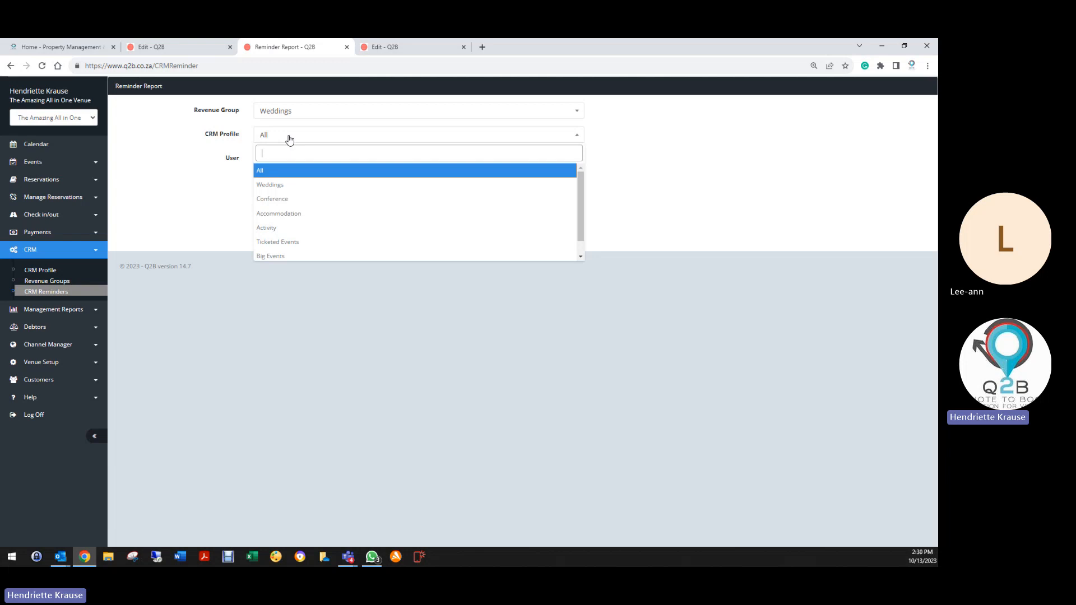
pyautogui.click(290, 183)
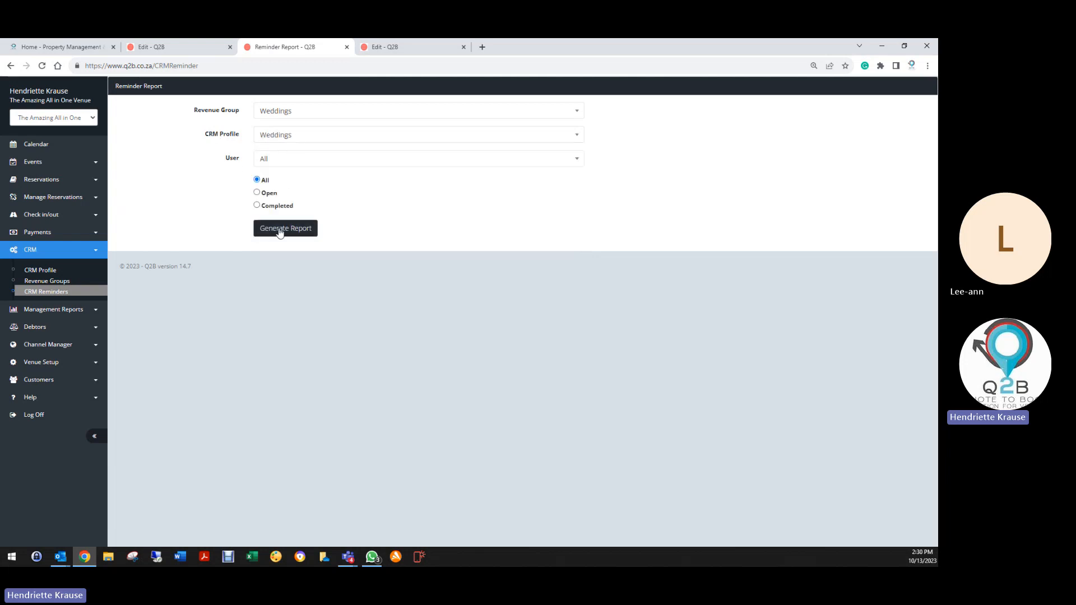
# Keep all users, limit to Open reminders, and generate the report.
pyautogui.click(265, 157)
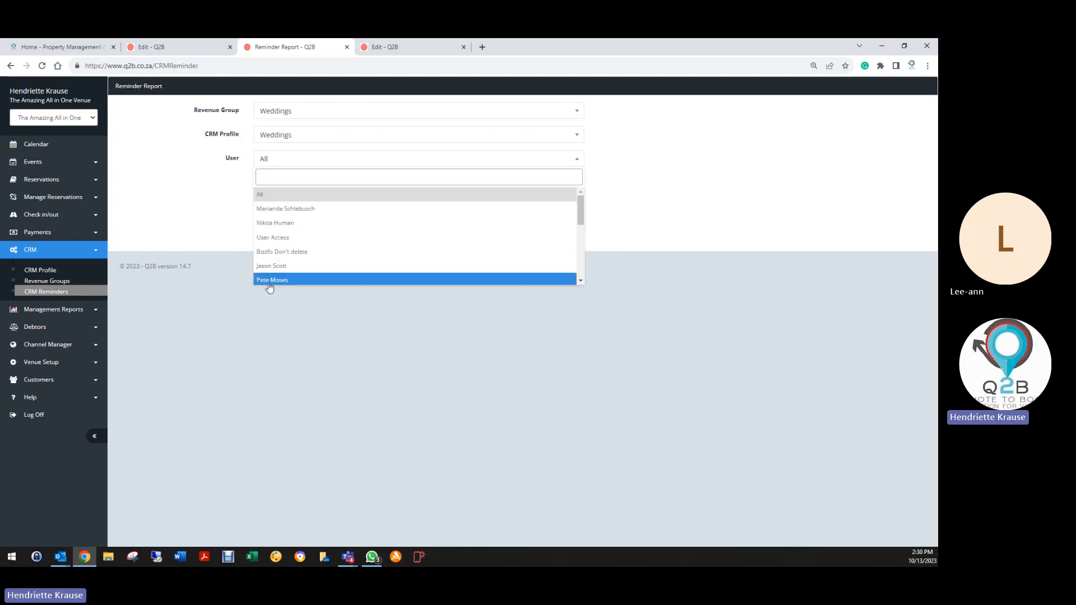
pyautogui.scroll(-5, 269, 277)
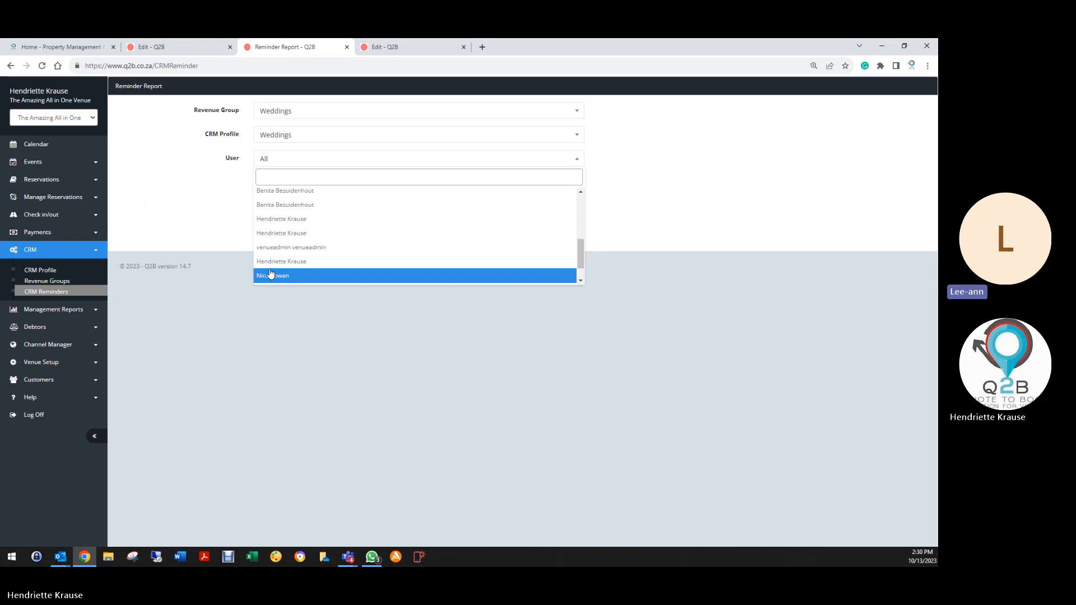
pyautogui.click(226, 201)
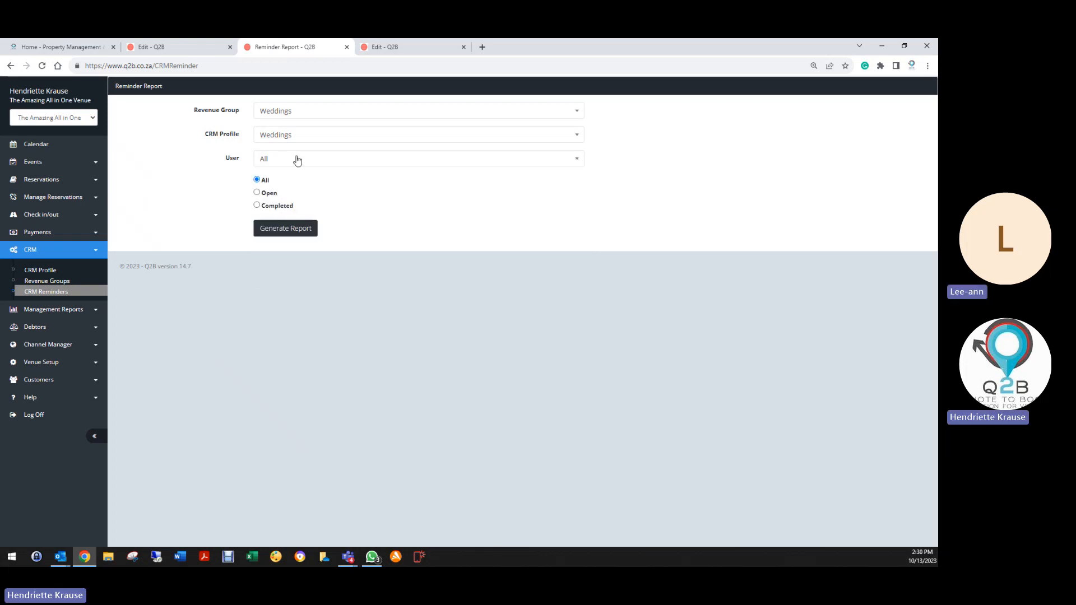
pyautogui.click(258, 193)
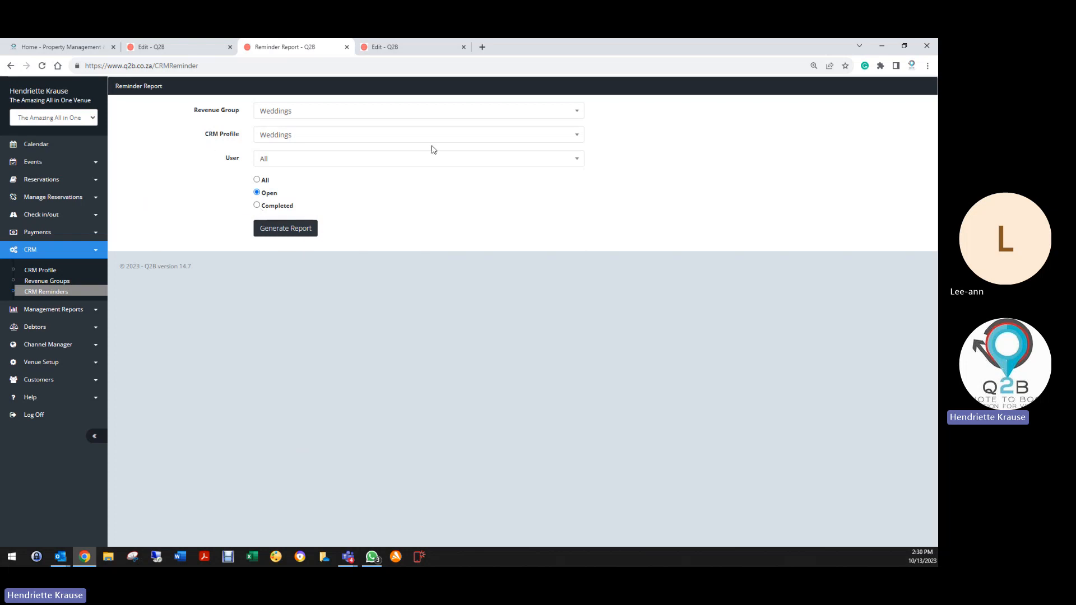
pyautogui.click(306, 232)
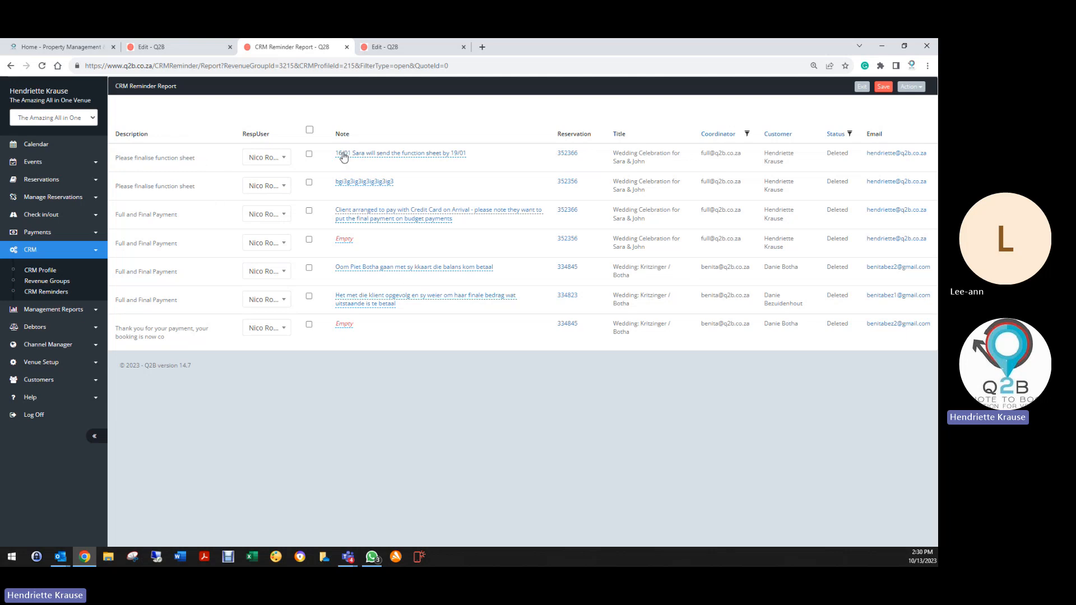
# Append extra test text to the first Please finalise function sheet note, save it, and tick that reminder.
pyautogui.click(378, 157)
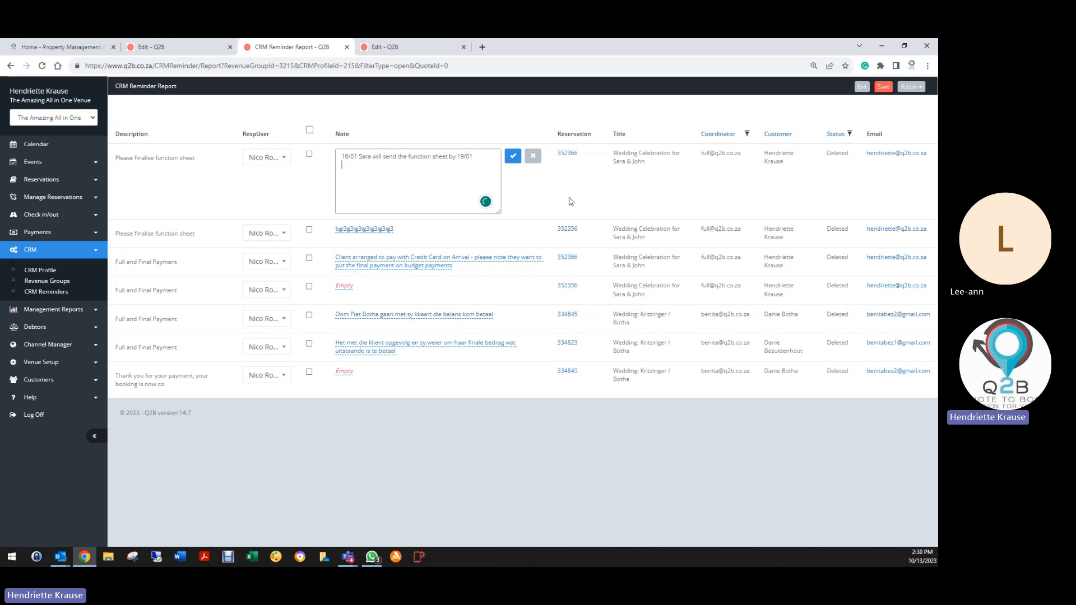
pyautogui.write('fheofheohffeohfoehhfoehfeofeofheohfeo')
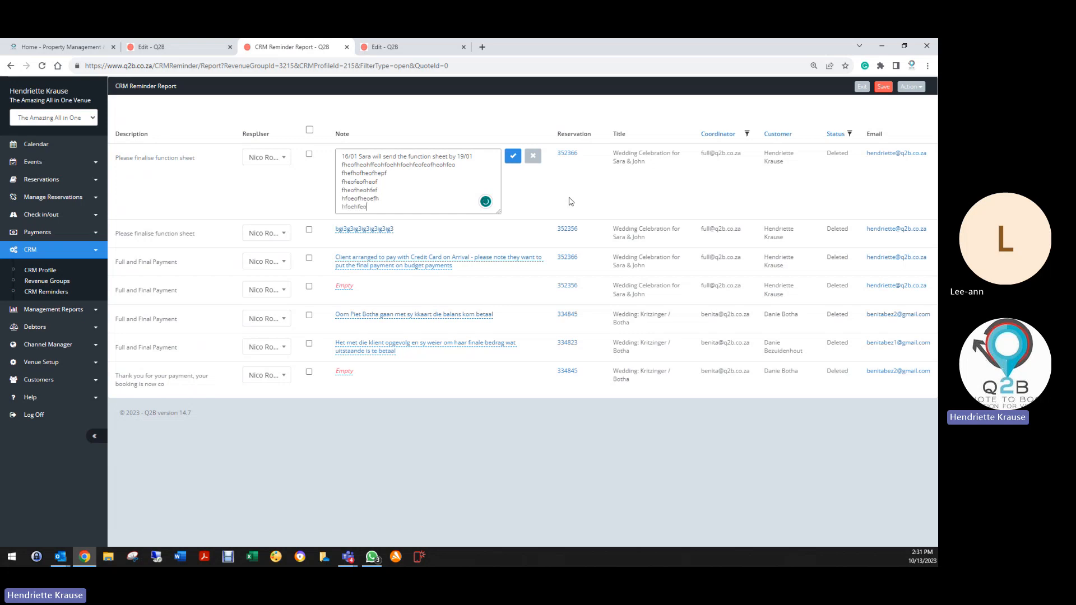
pyautogui.click(512, 156)
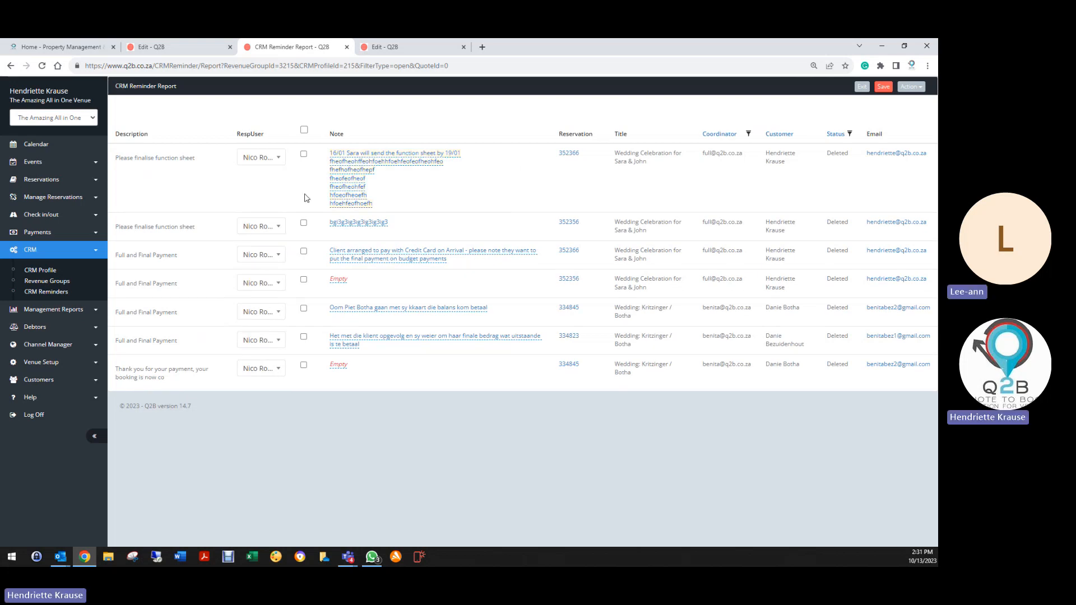
pyautogui.click(304, 155)
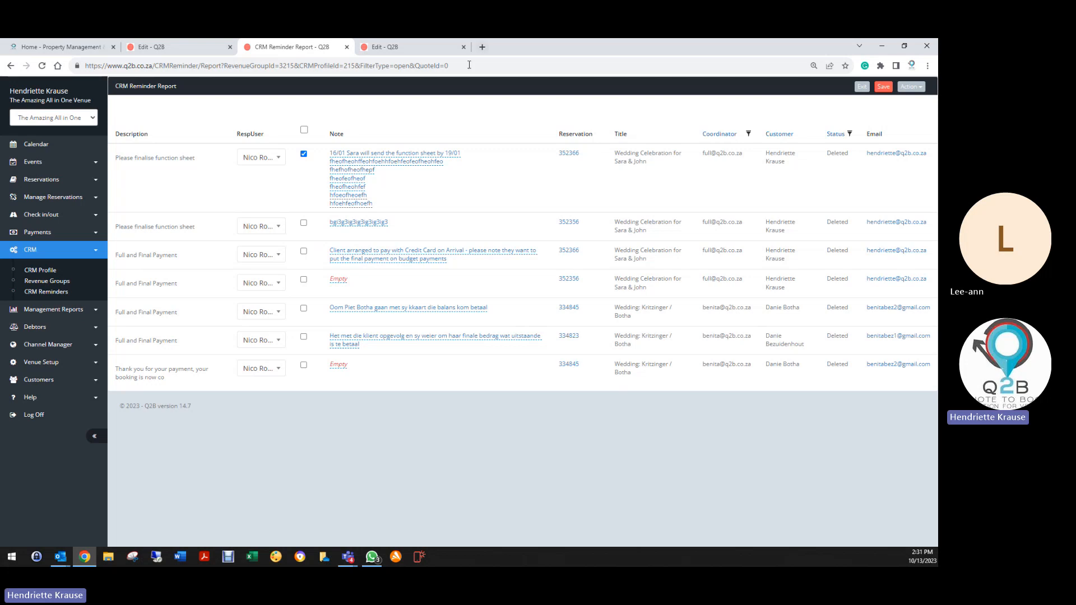
# Change the first 'Please finalise function sheet' reminder's RespUser to a different staff member.
pyautogui.click(272, 161)
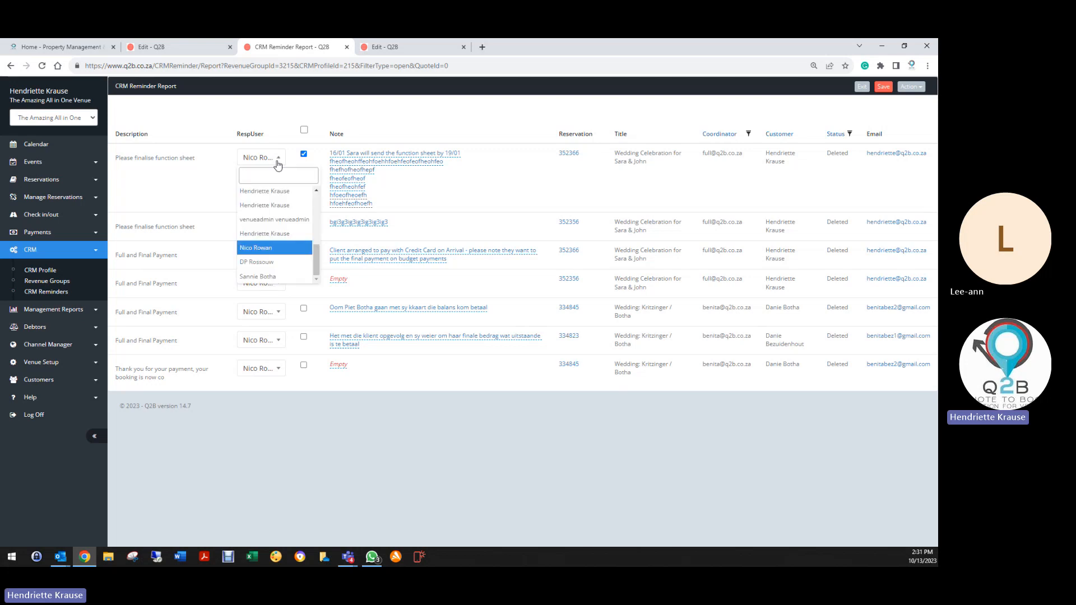
pyautogui.click(259, 277)
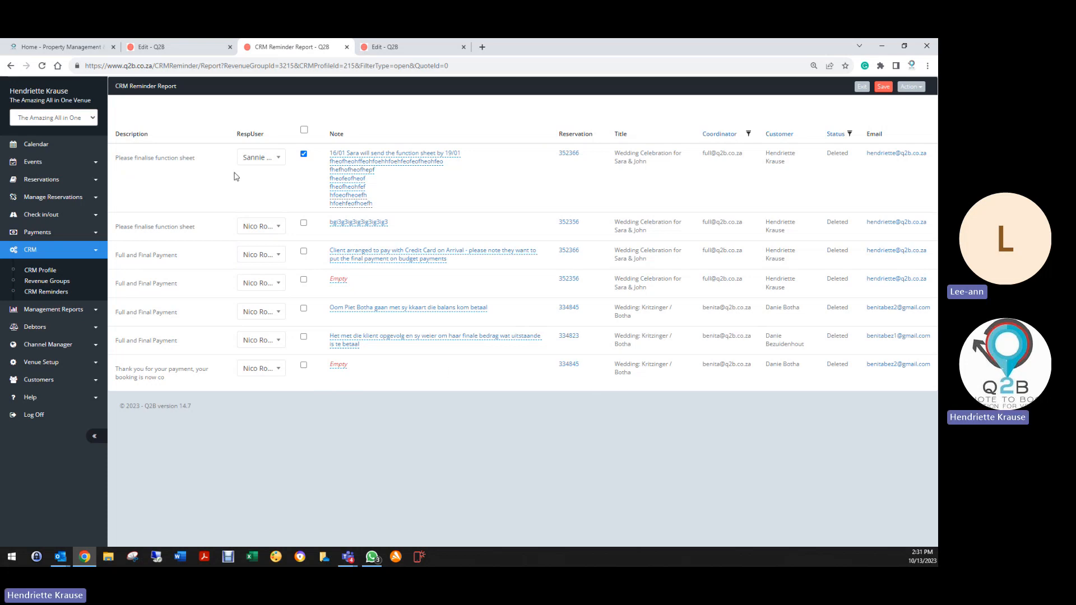
# Export the reminder report with Action > Export To Excel, then go back to the table.
pyautogui.click(911, 87)
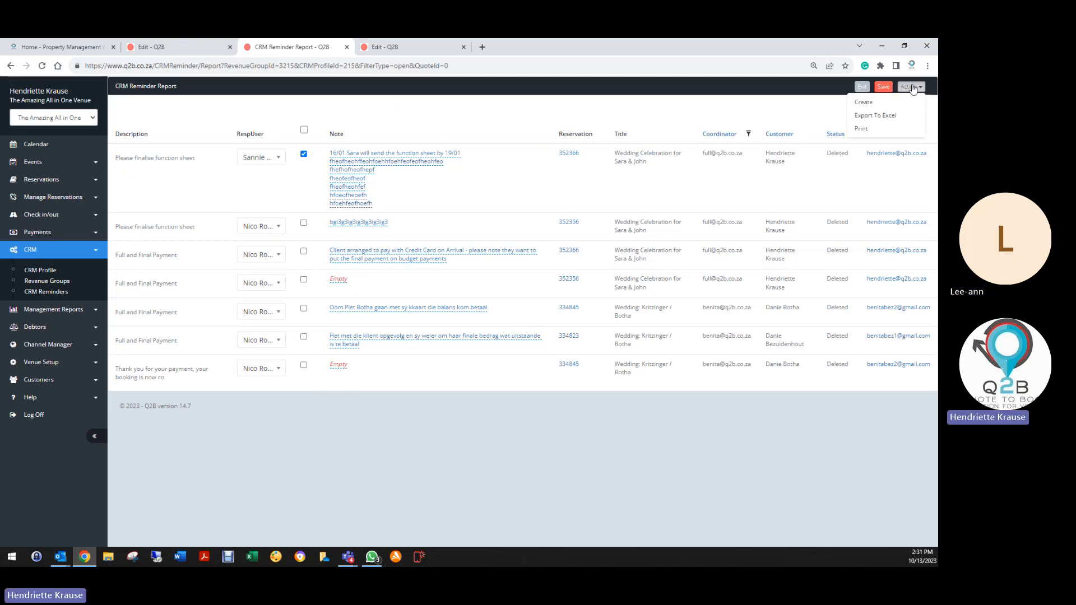
pyautogui.click(871, 115)
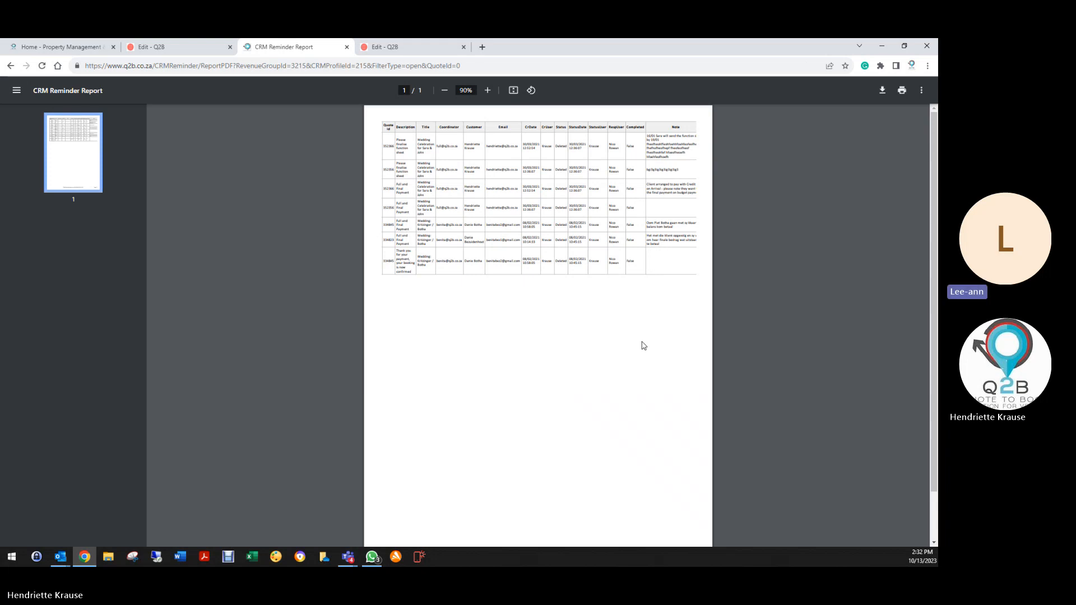
pyautogui.click(9, 66)
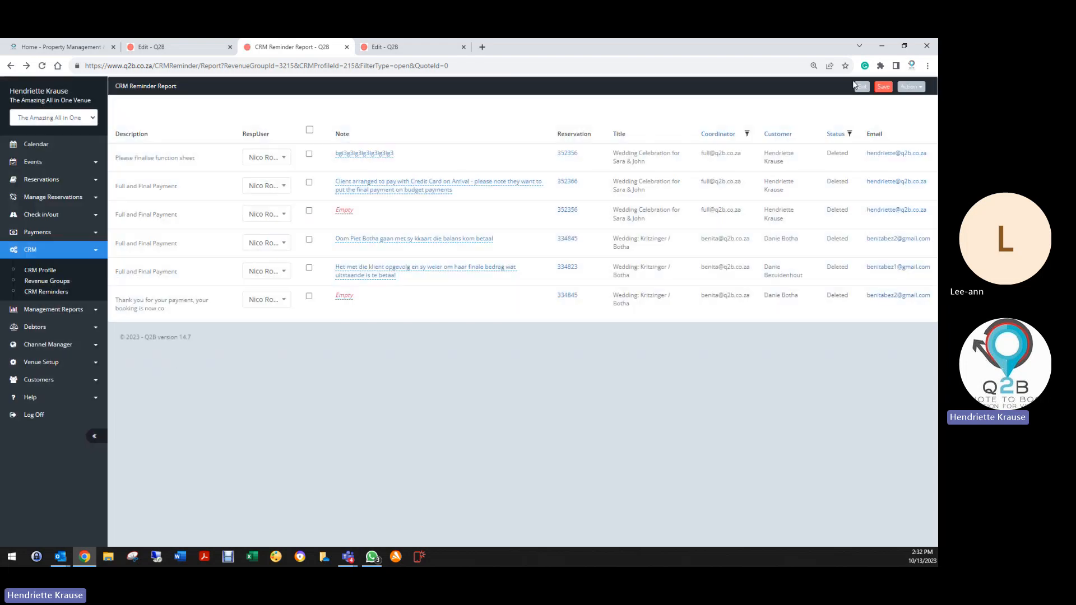
# Generate an Open reminder report filtered to the Conference revenue group.
pyautogui.click(862, 86)
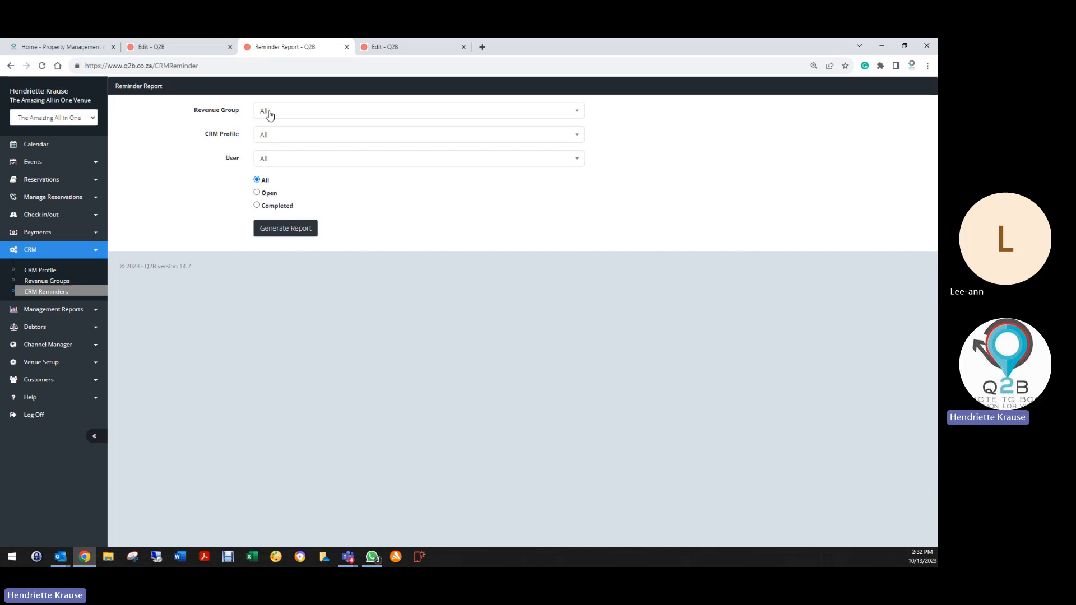
pyautogui.click(269, 114)
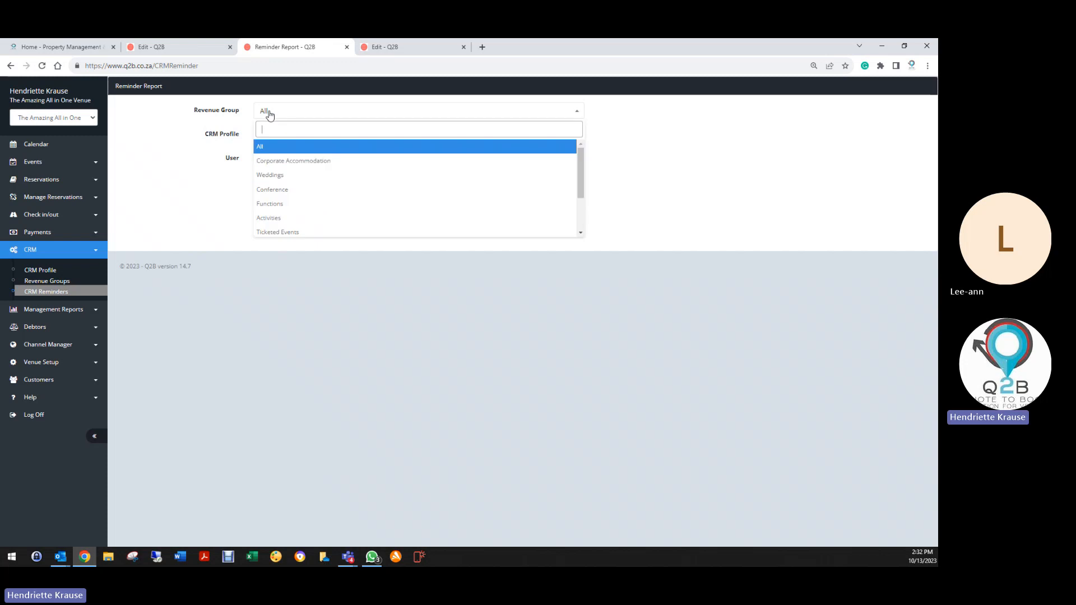
pyautogui.click(274, 191)
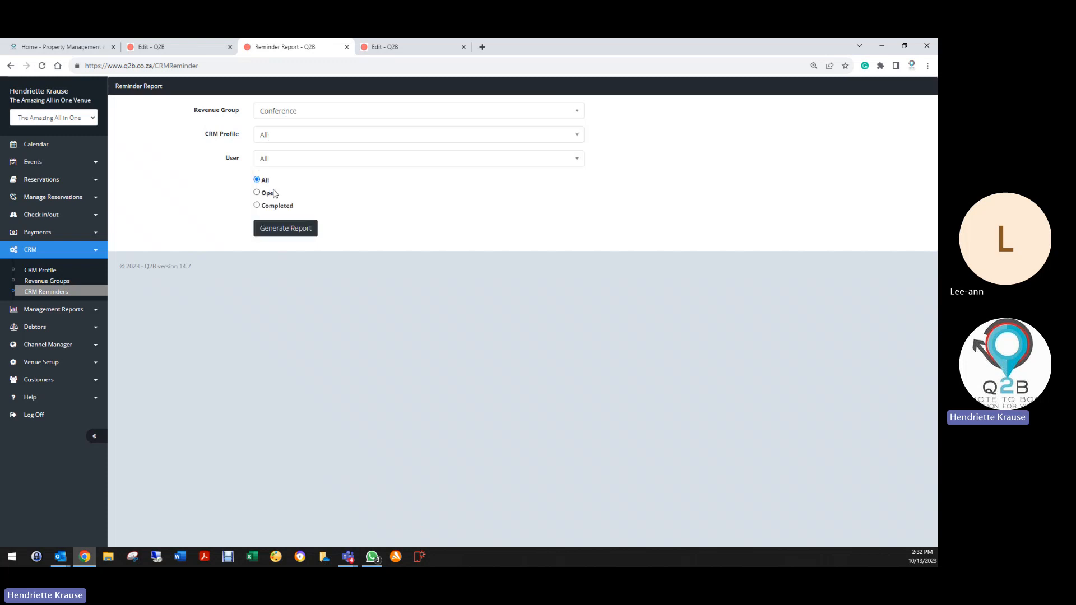
pyautogui.click(259, 193)
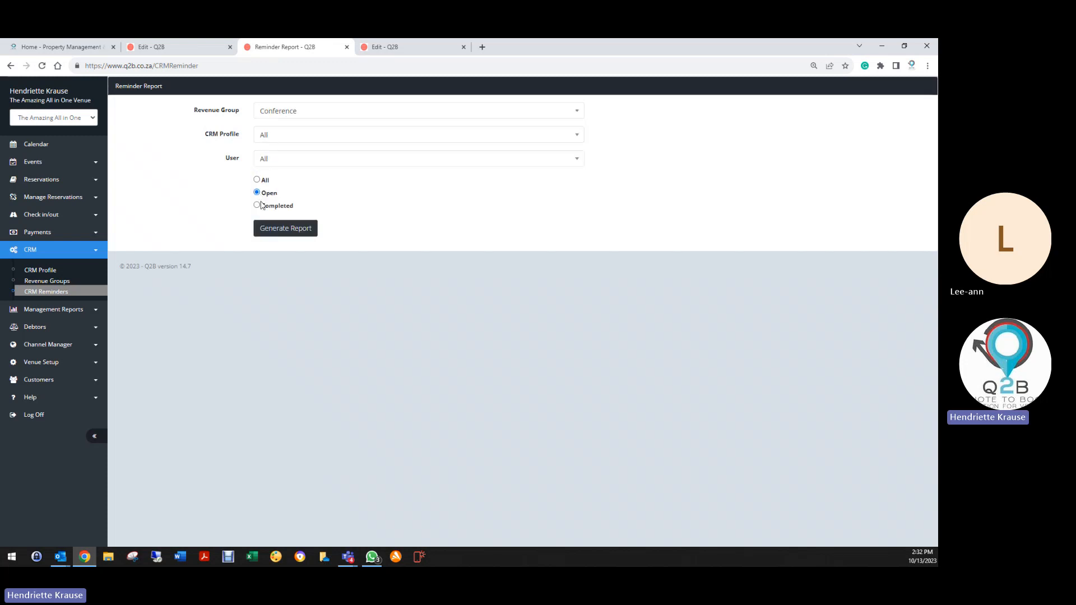
pyautogui.click(297, 230)
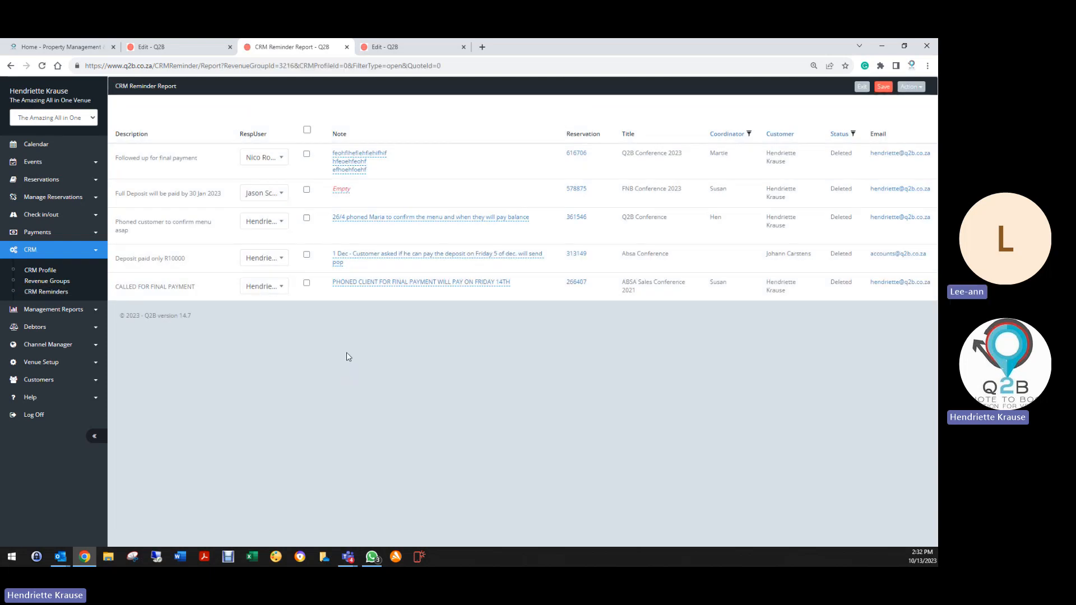
# Reassign all five Conference reminders, including 'Deposit paid only R10000' and 'CALLED FOR FINAL PAYMENT', to other staff.
pyautogui.click(268, 162)
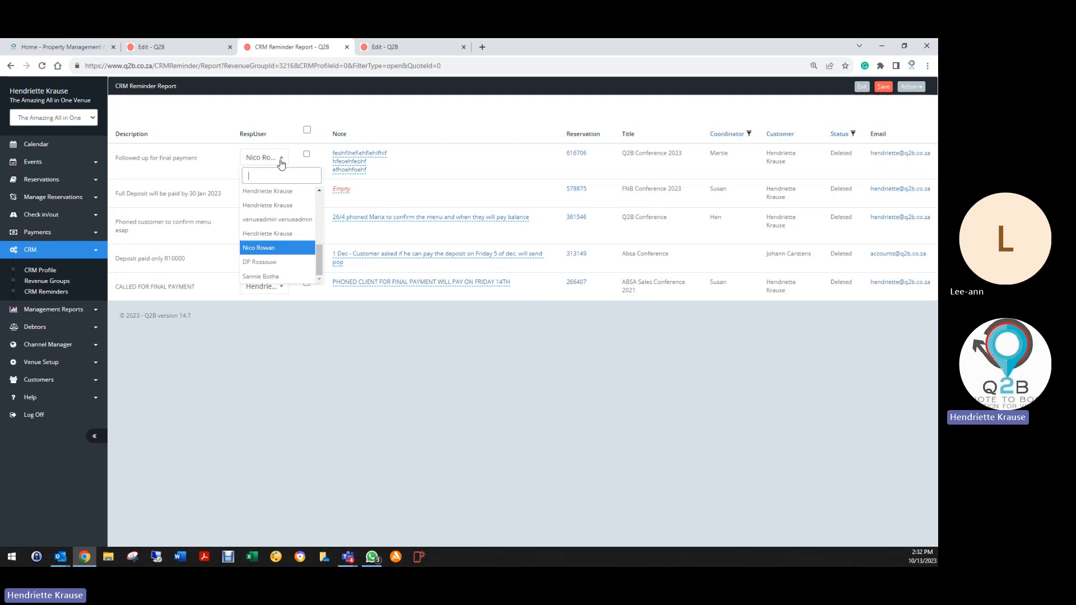
pyautogui.click(277, 274)
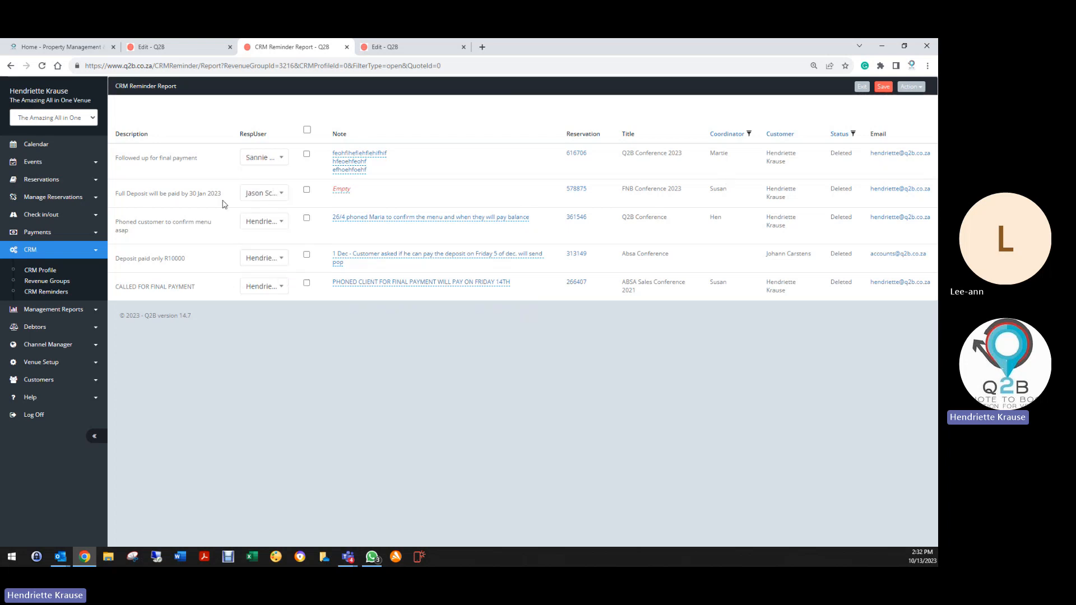
pyautogui.click(283, 197)
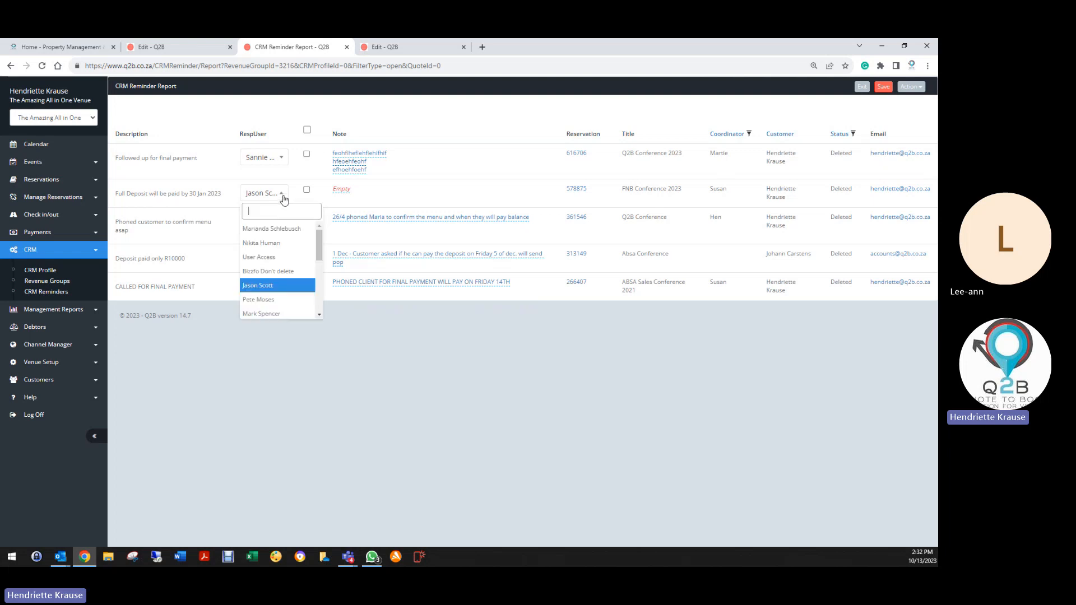
pyautogui.click(278, 230)
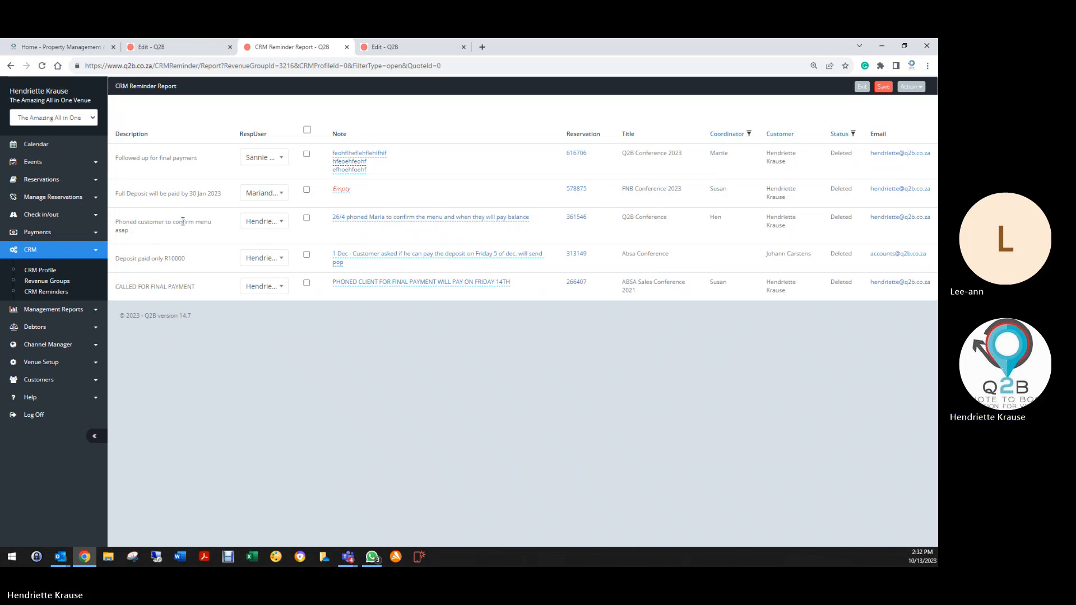
pyautogui.click(285, 223)
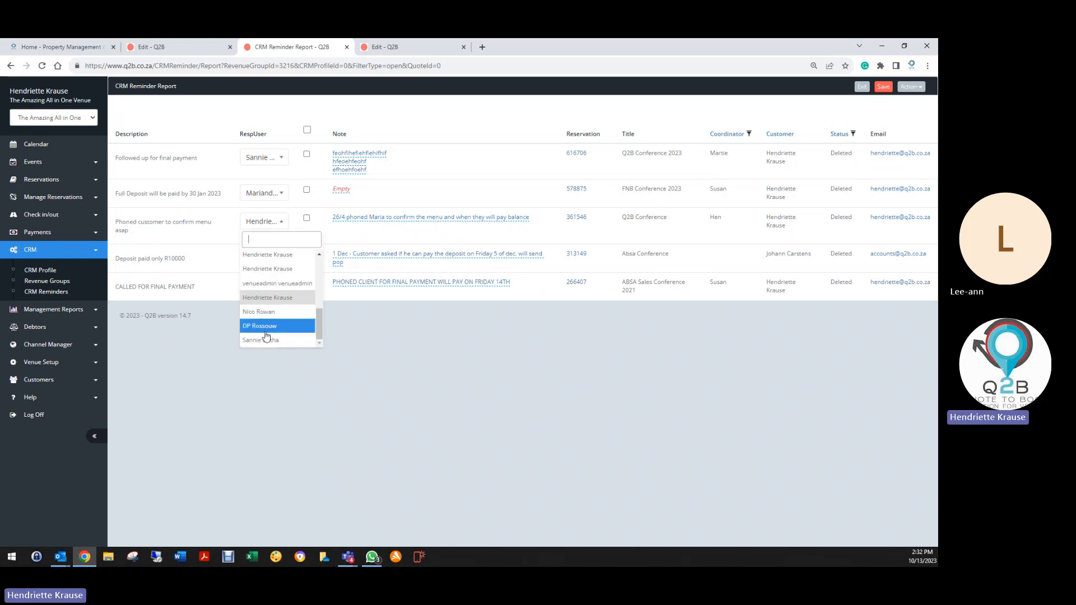
pyautogui.click(263, 312)
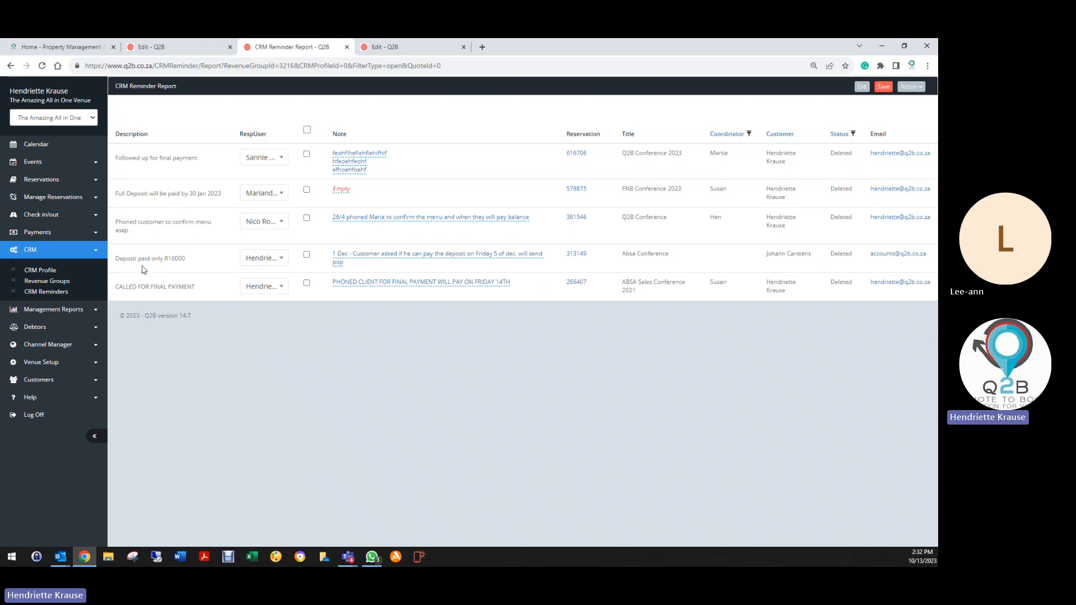
pyautogui.click(281, 258)
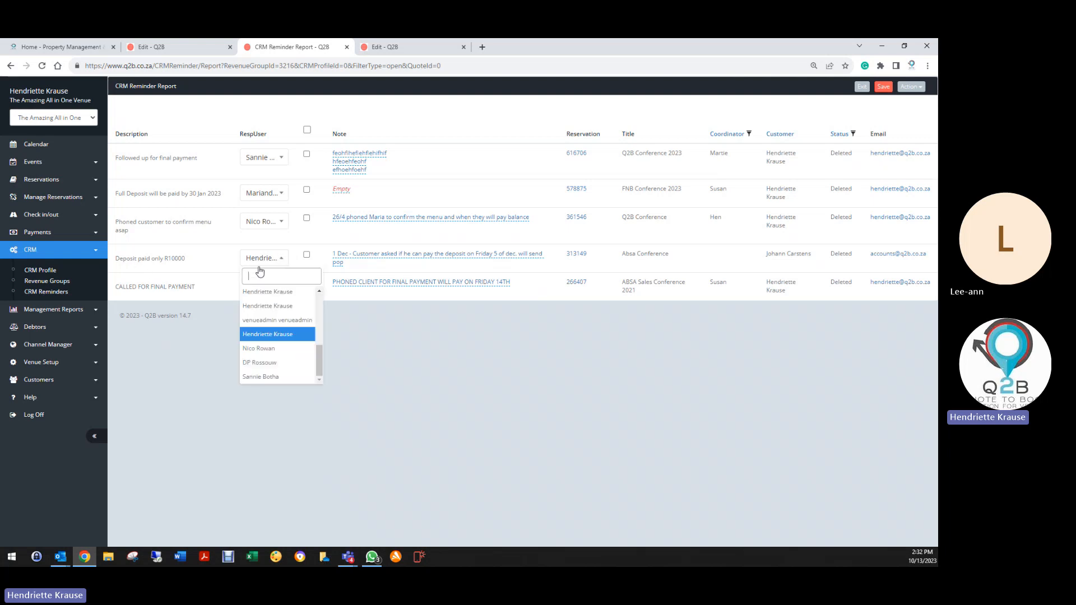
pyautogui.click(258, 377)
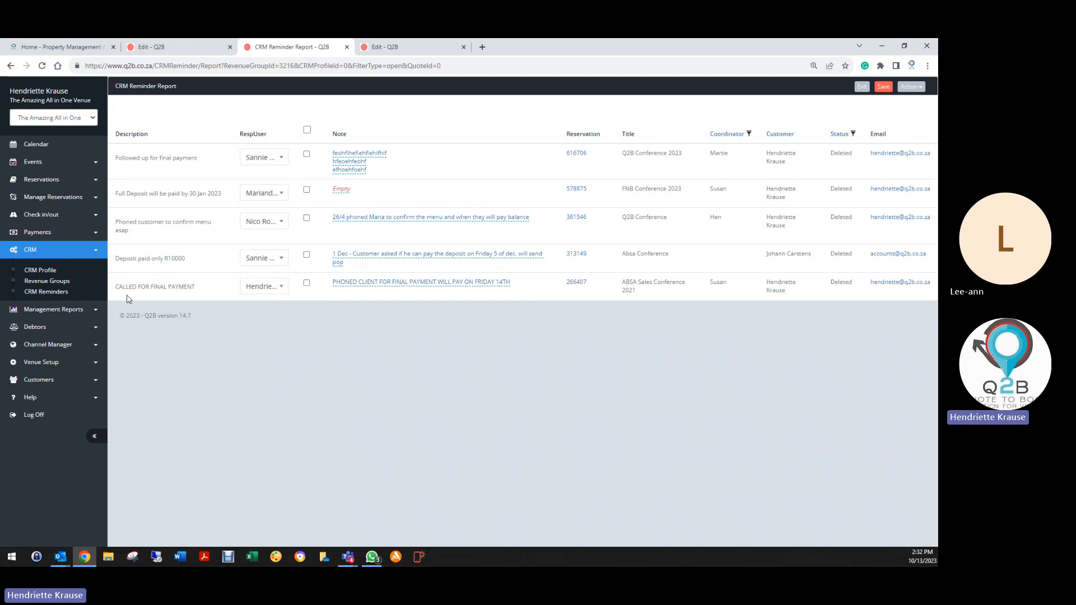
pyautogui.click(281, 287)
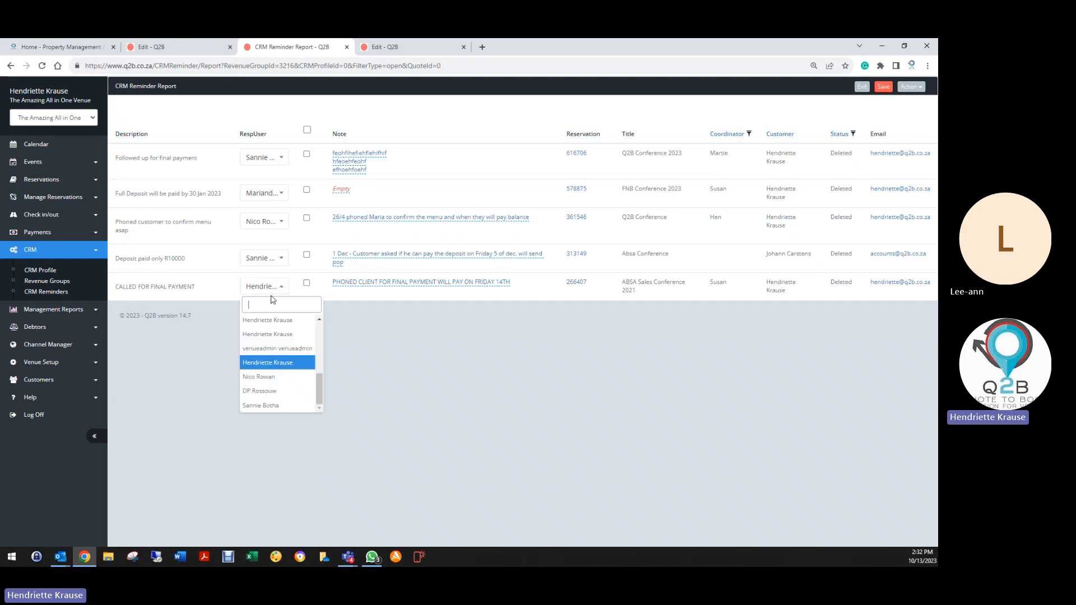
pyautogui.click(263, 406)
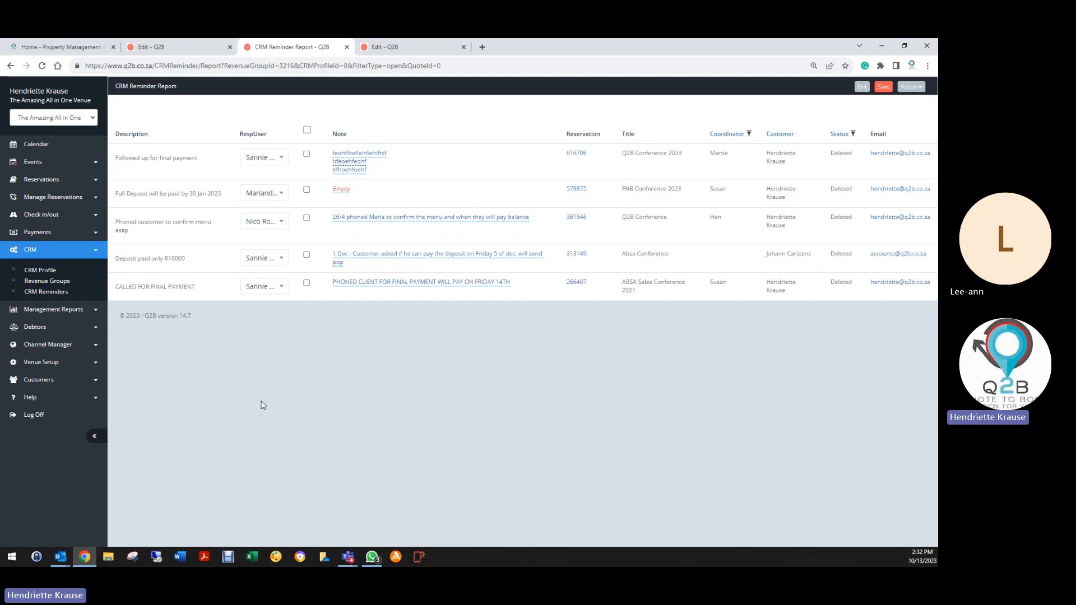
# Append a test line to the CALLED FOR FINAL PAYMENT note, confirm it, and save the report.
pyautogui.click(386, 287)
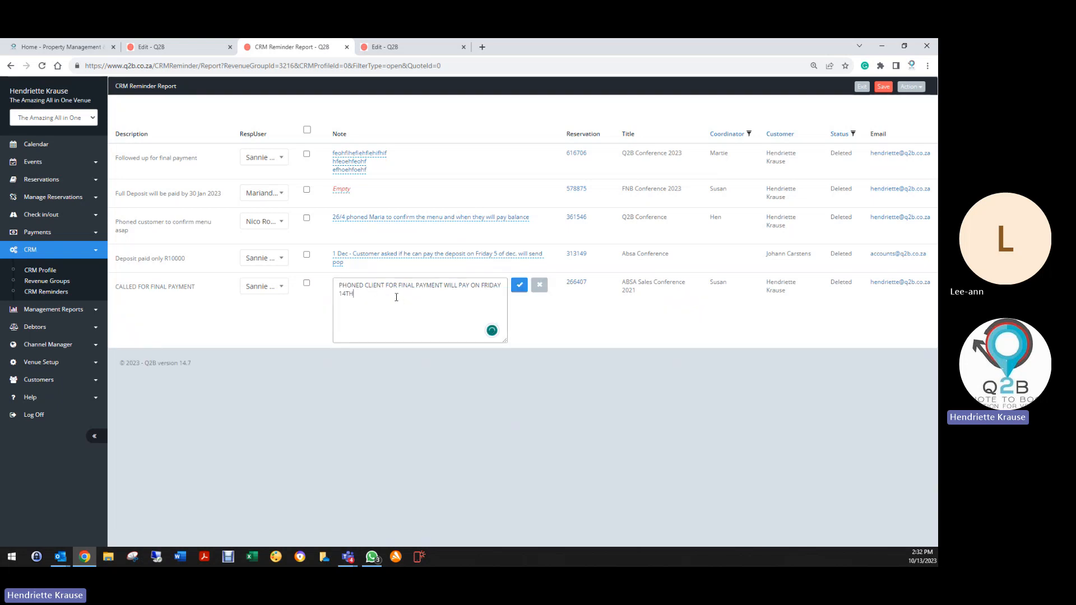
pyautogui.write('hfoefhoehfeofeohfohfeofheohfoef')
pyautogui.click(520, 286)
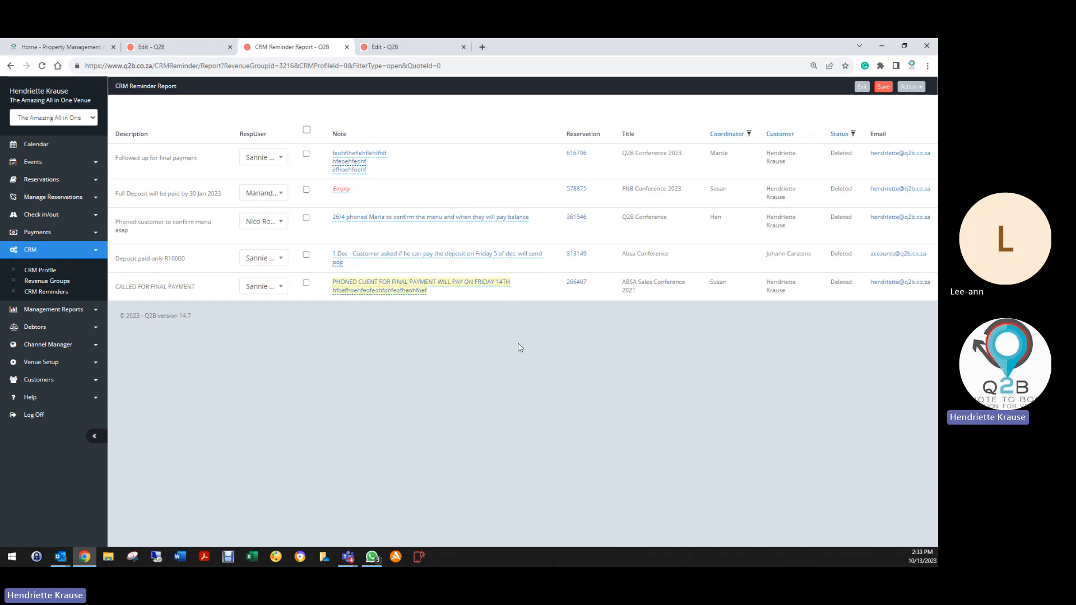
pyautogui.click(883, 86)
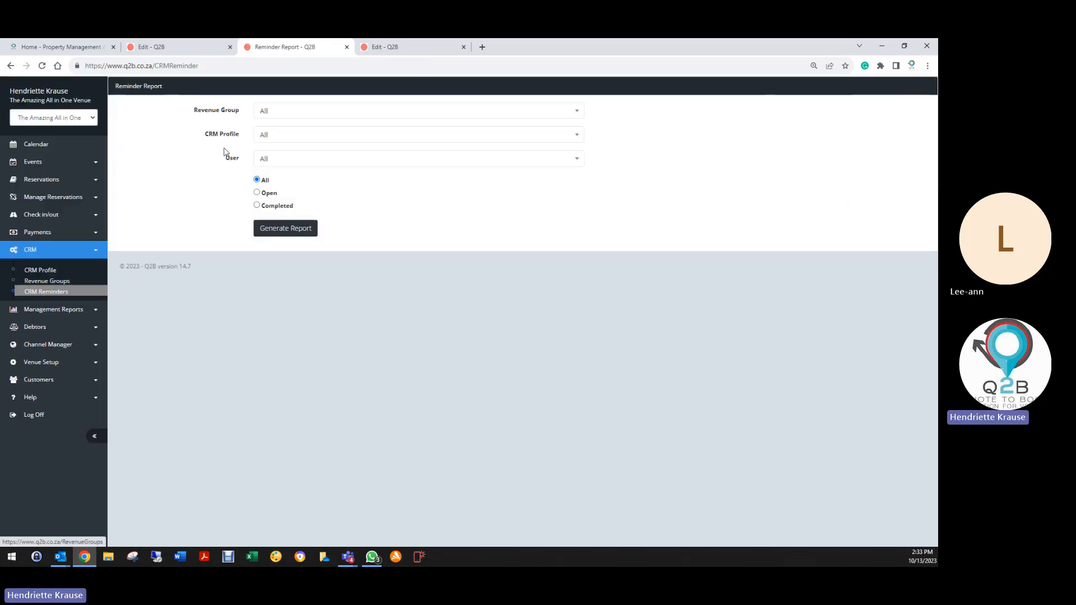
# Leave the Revenue Group and CRM Profile filters set to All.
pyautogui.click(280, 111)
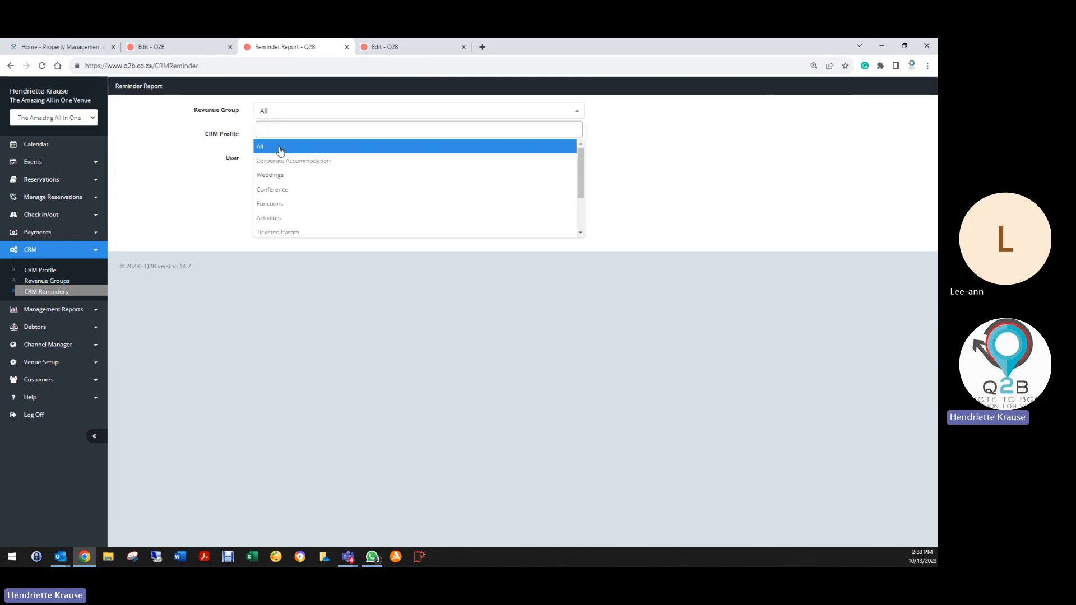
pyautogui.click(279, 146)
pyautogui.click(263, 111)
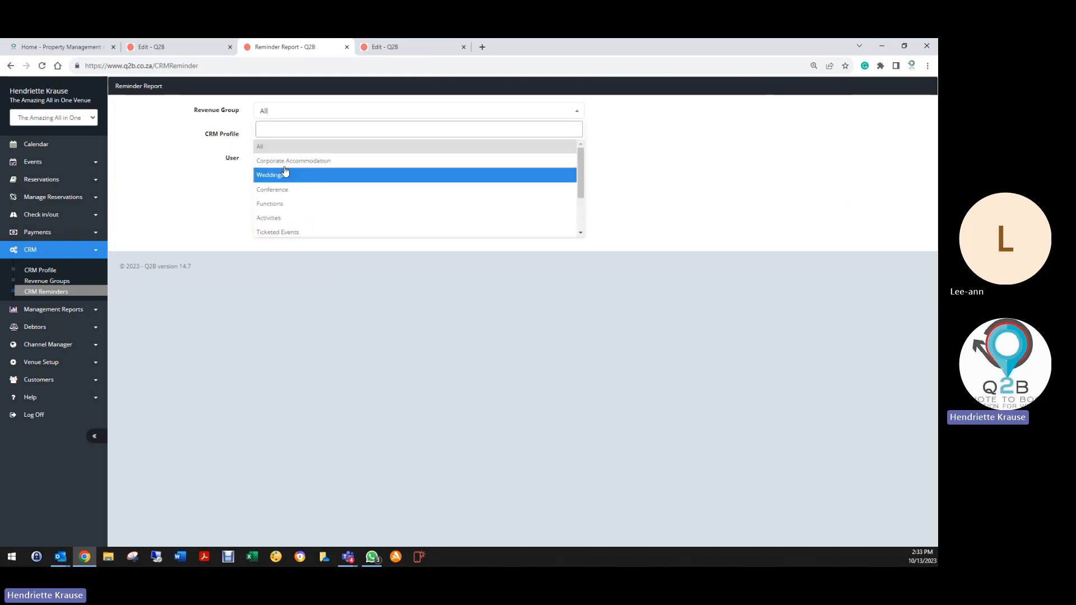
pyautogui.click(288, 147)
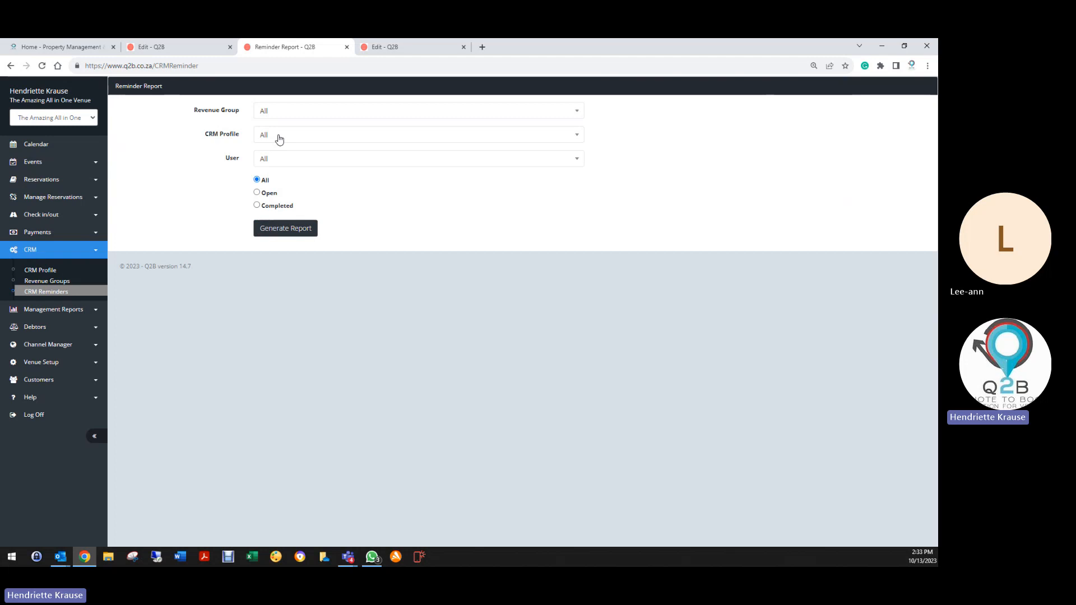
pyautogui.click(279, 138)
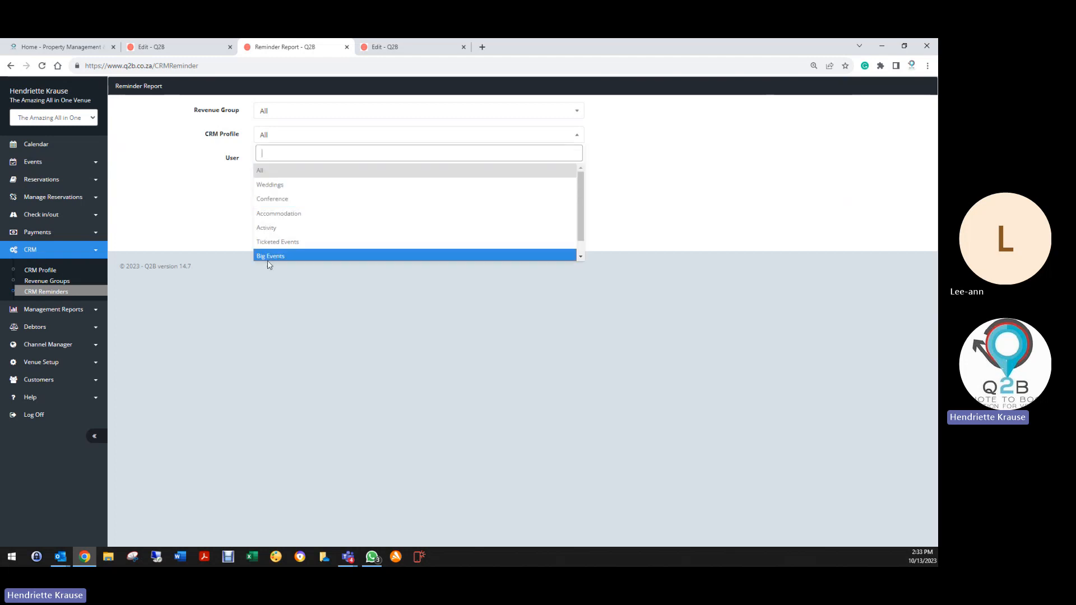
pyautogui.click(266, 169)
# Filter by one staff member with All status and generate the nine-entry reminder report.
pyautogui.click(263, 159)
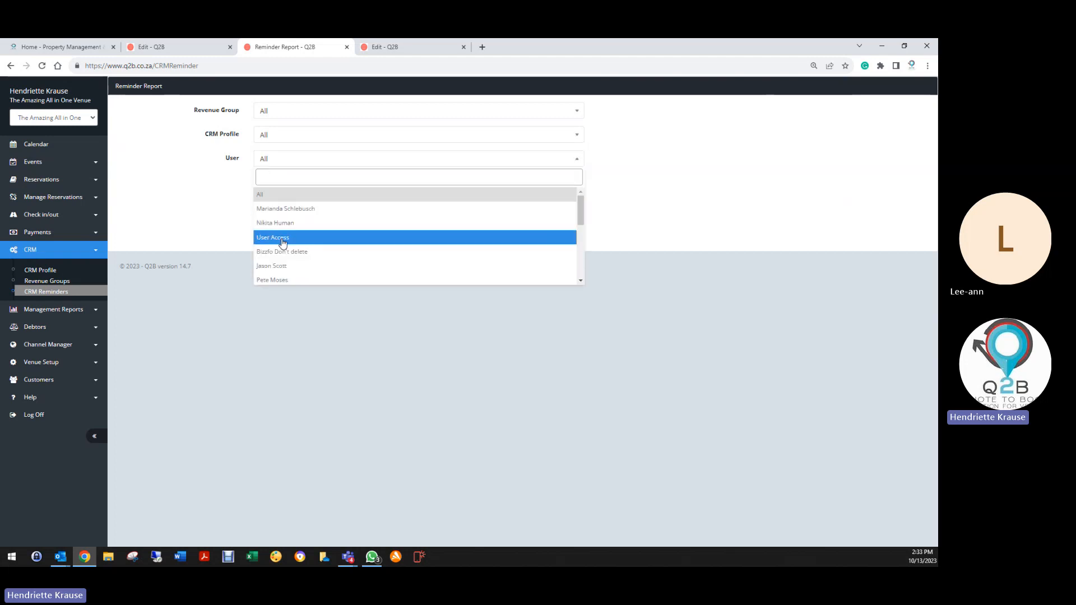
pyautogui.scroll(-2, 279, 247)
pyautogui.scroll(-2, 278, 258)
pyautogui.click(278, 277)
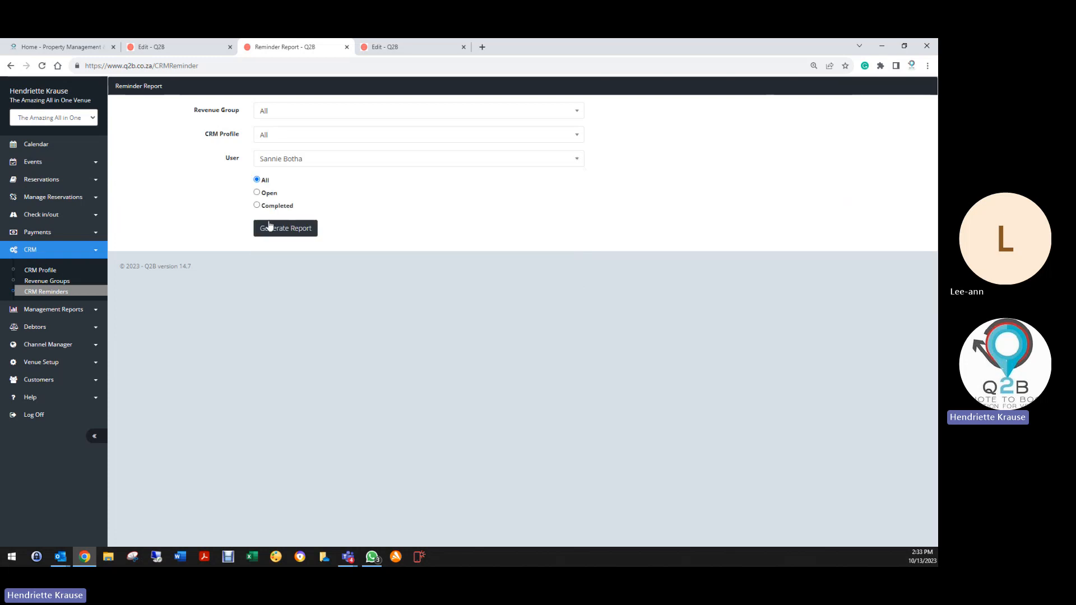
pyautogui.click(273, 158)
pyautogui.click(279, 279)
pyautogui.click(299, 234)
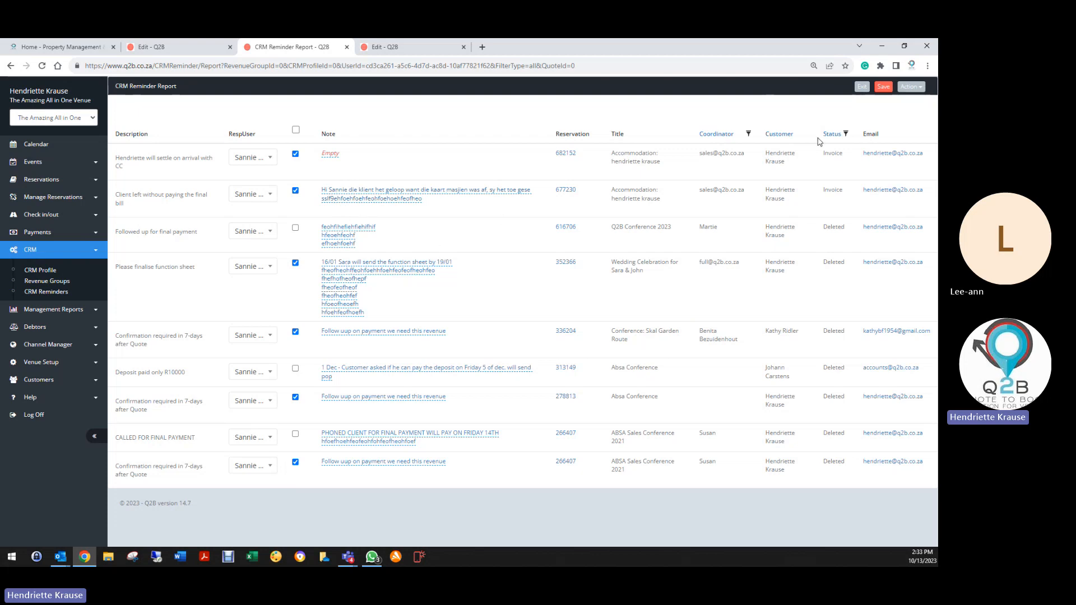
# Return to the Reminder Report filter page through CRM Reminders in the sidebar.
pyautogui.click(911, 86)
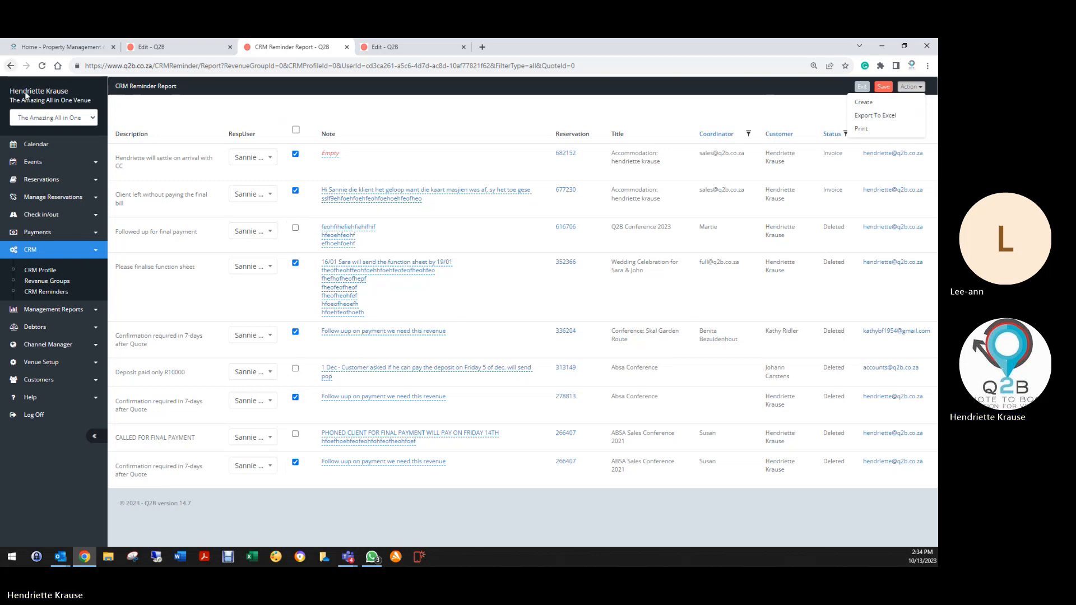
pyautogui.click(50, 293)
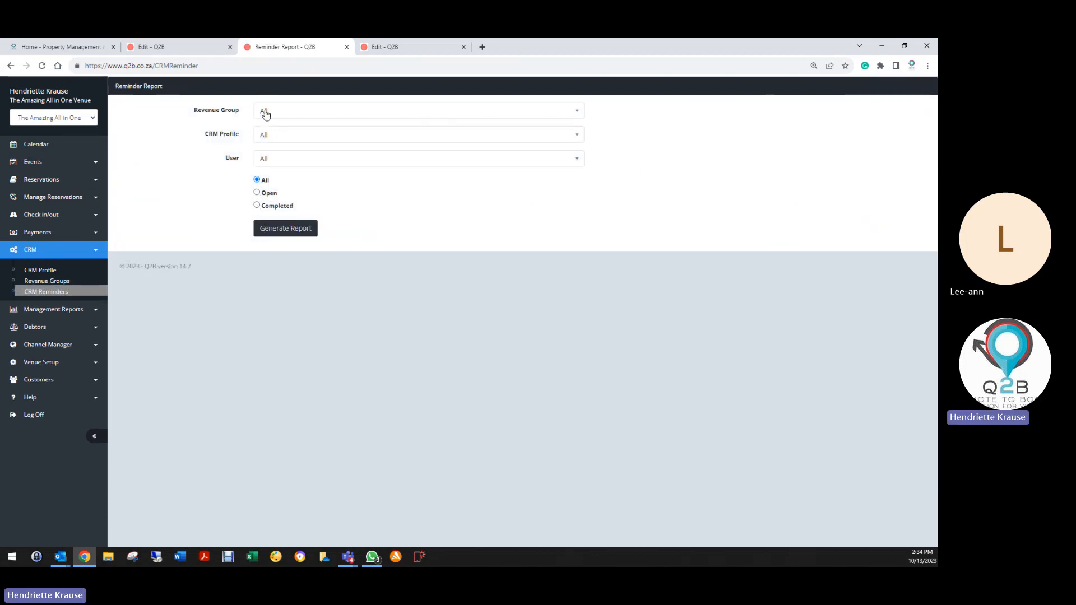
# Generate an Open reminder report for one staff user, then go back to the Weddings booking edit tab.
pyautogui.click(269, 162)
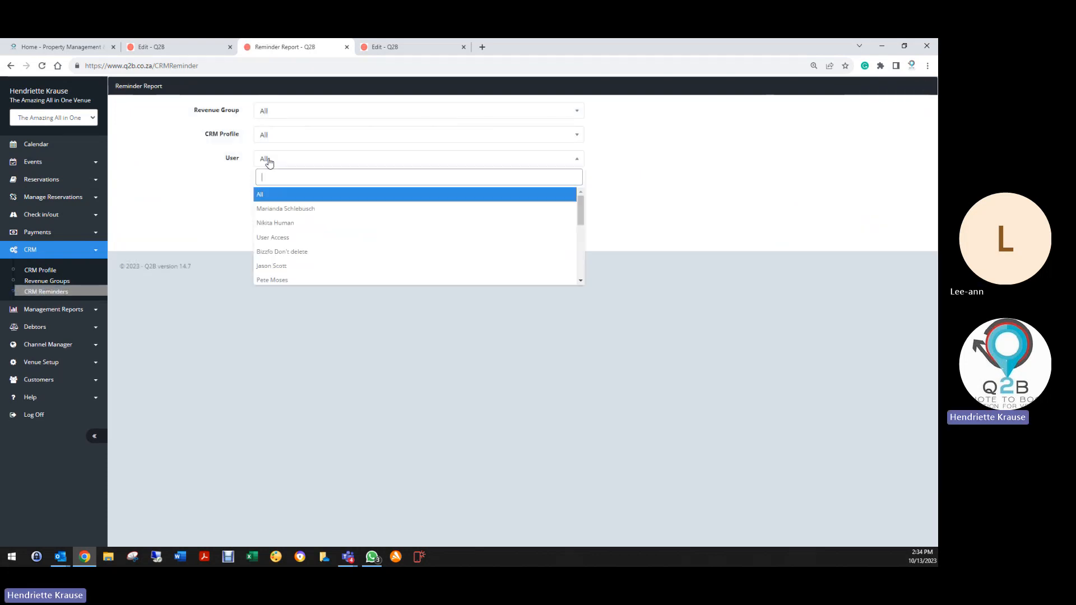
pyautogui.scroll(-5, 275, 280)
pyautogui.click(275, 279)
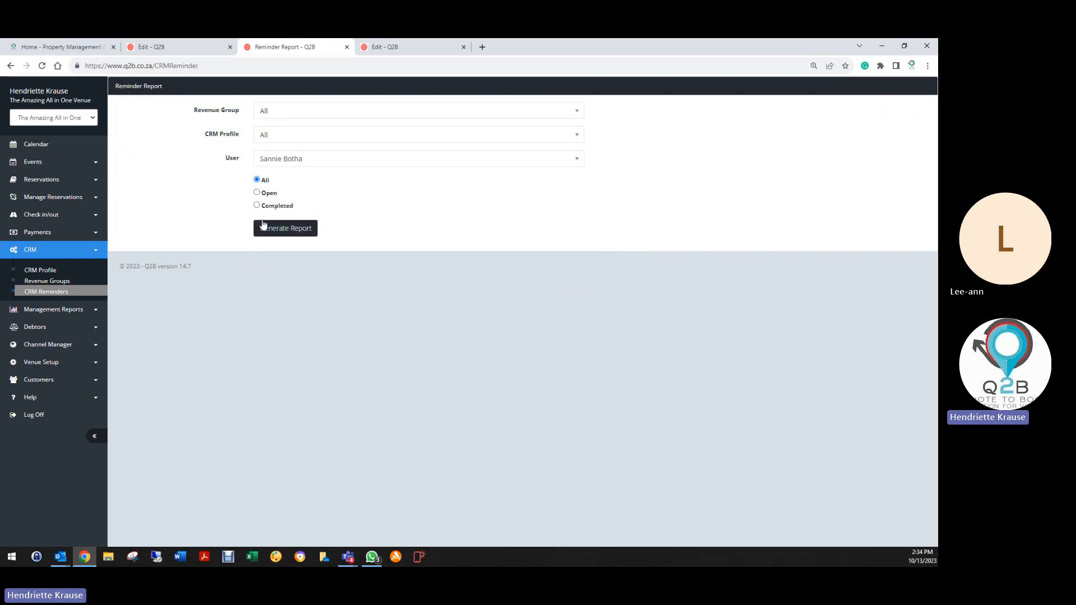
pyautogui.click(257, 192)
pyautogui.click(311, 231)
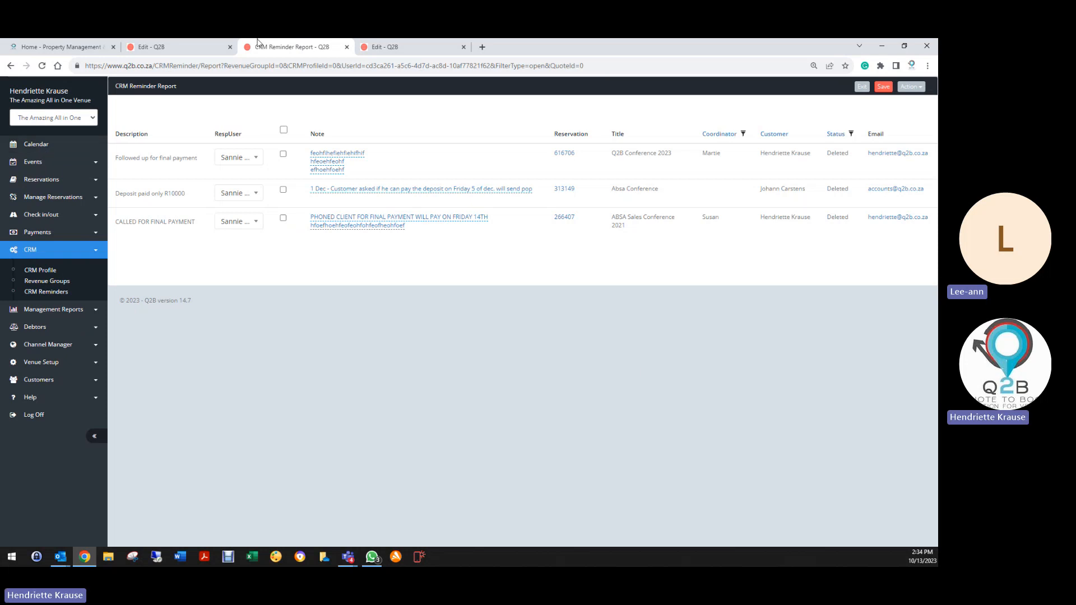
pyautogui.click(215, 48)
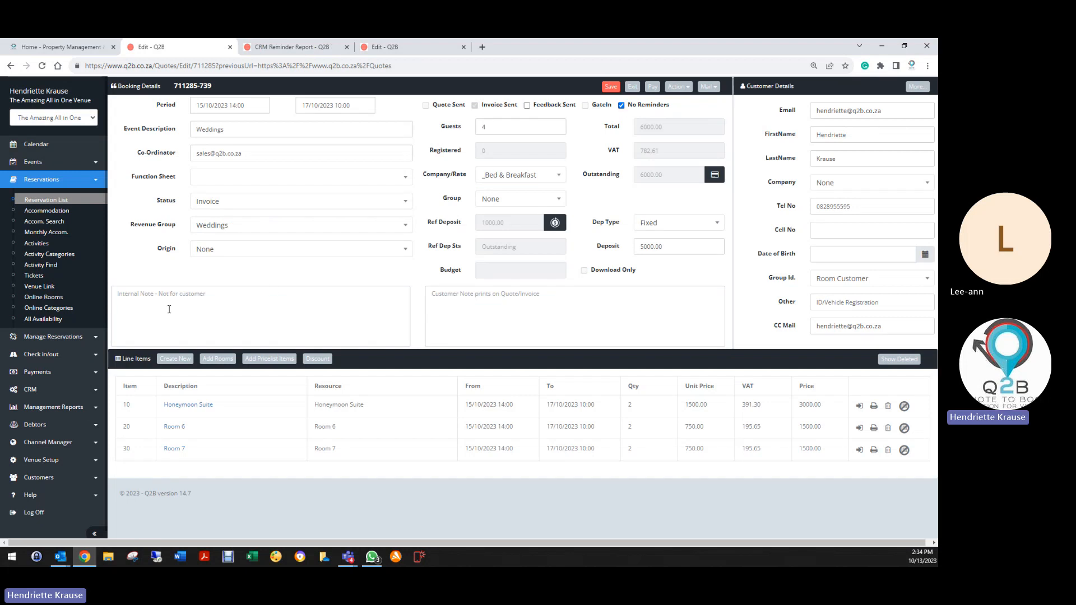
# Save the internal note 'Customer made arrangements to pay R10000 pm', correcting r10000 to R10000.
pyautogui.click(151, 290)
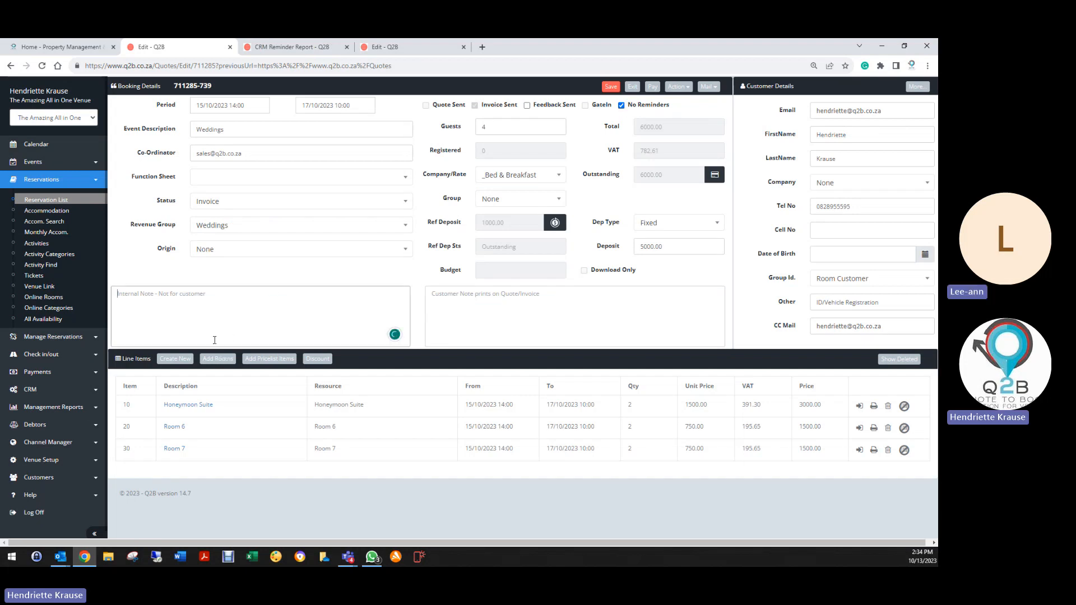
pyautogui.write('Custom')
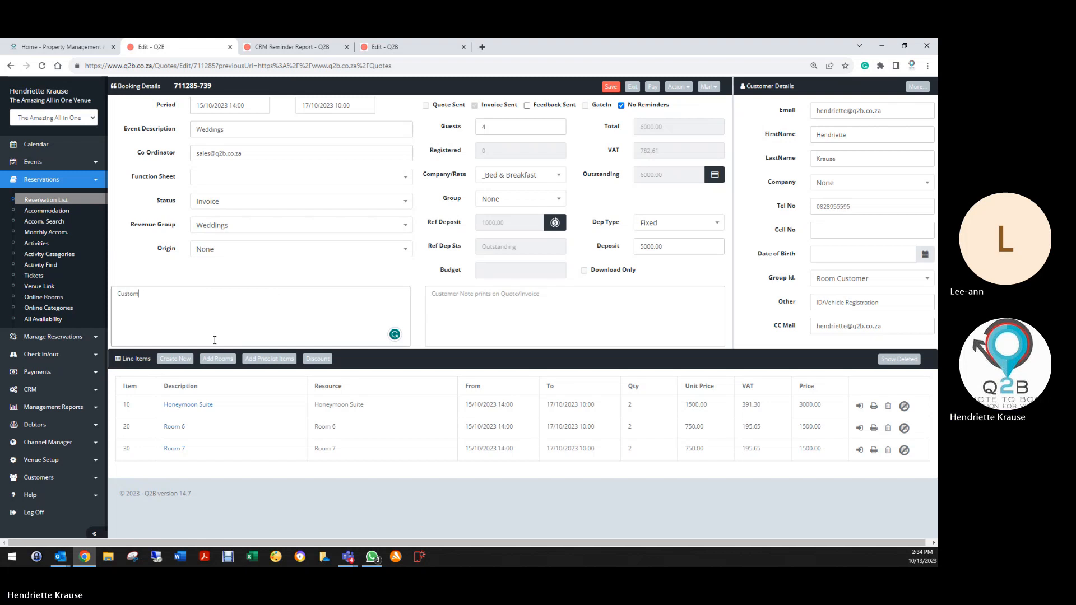
pyautogui.write('er made arrangements to pay r10000 pm')
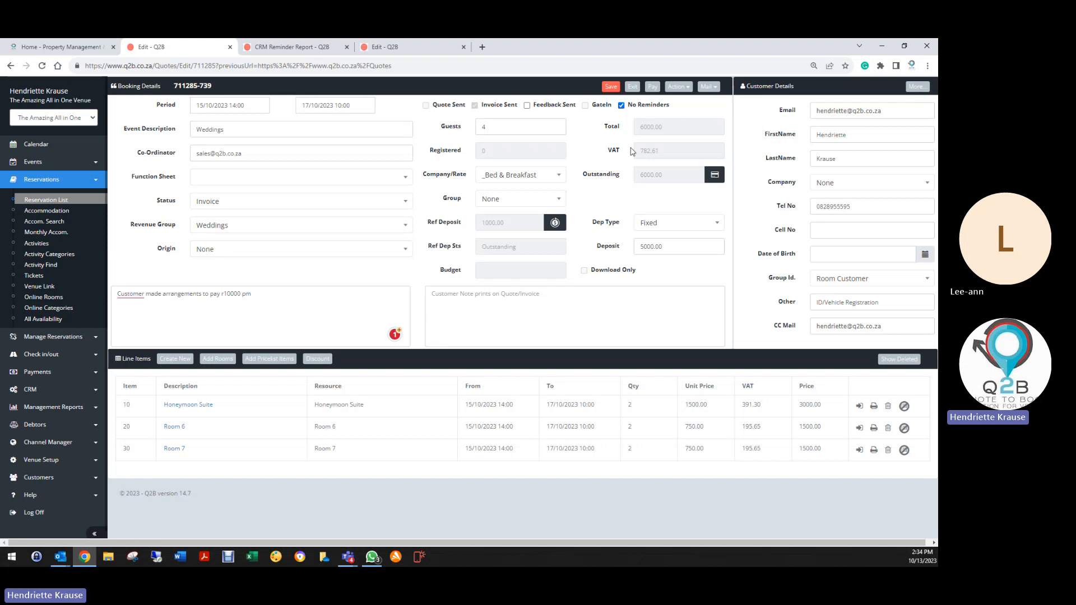
pyautogui.click(611, 87)
pyautogui.moveTo(118, 293); pyautogui.dragTo(252, 297)
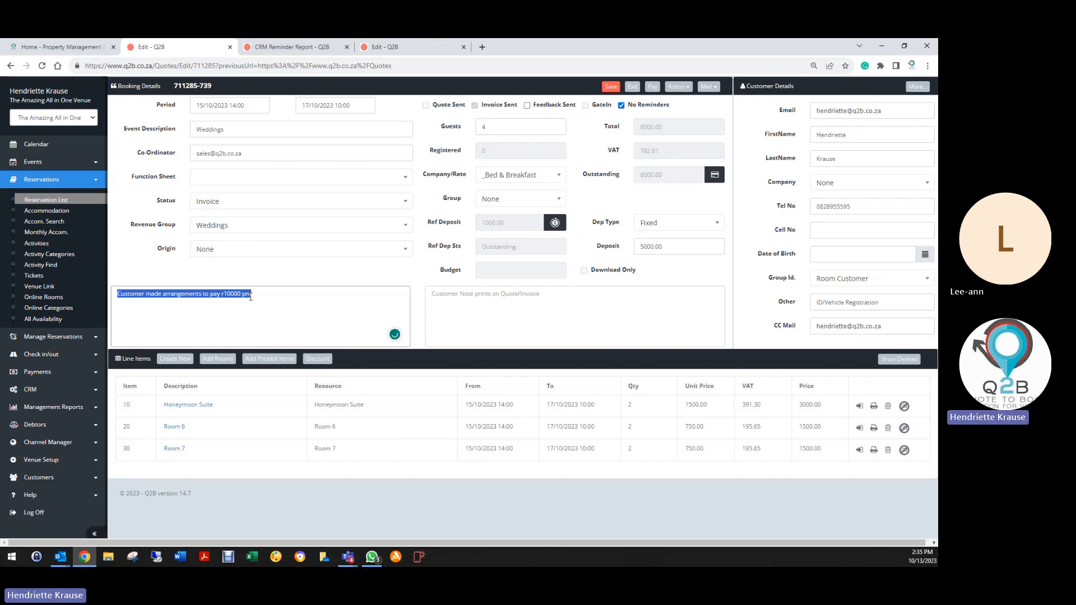
pyautogui.click(222, 295)
pyautogui.press('BackSpace')
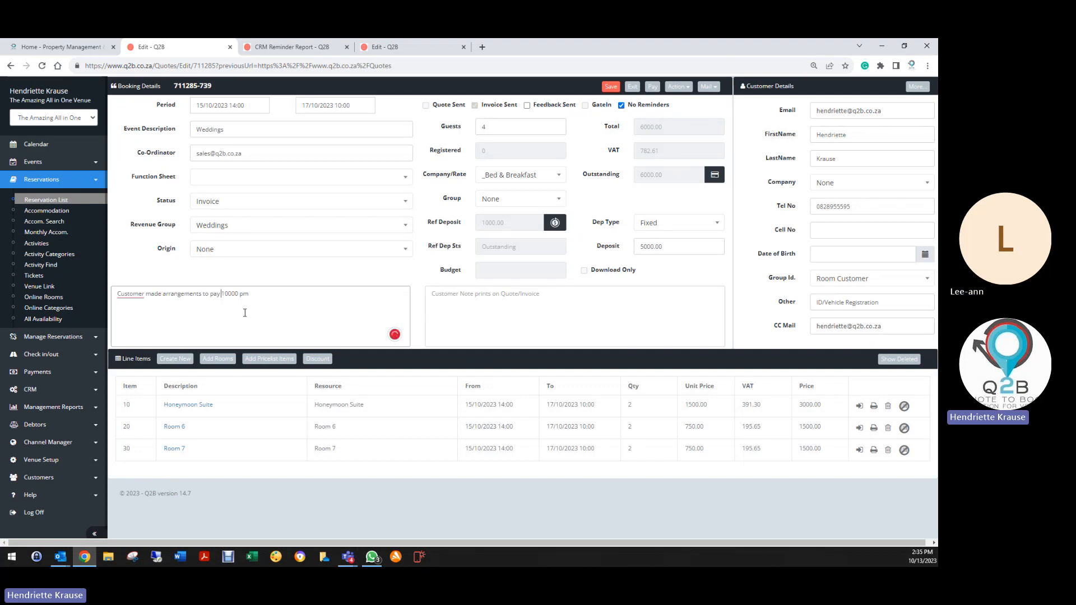
pyautogui.write('R')
pyautogui.click(611, 87)
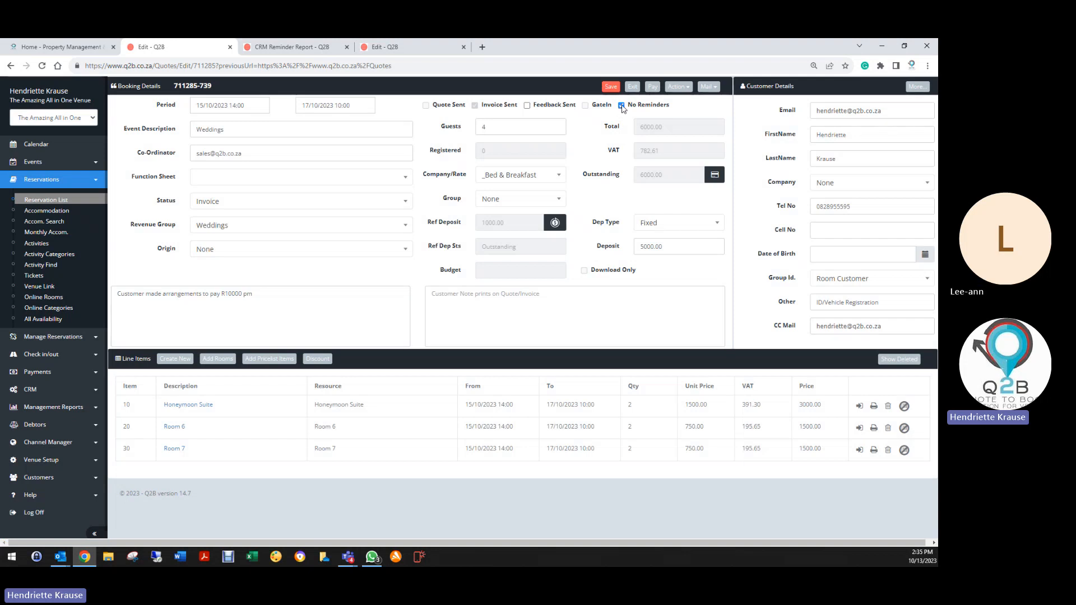
# Open the booking's empty CRM reminder list and start a new reminder.
pyautogui.click(689, 87)
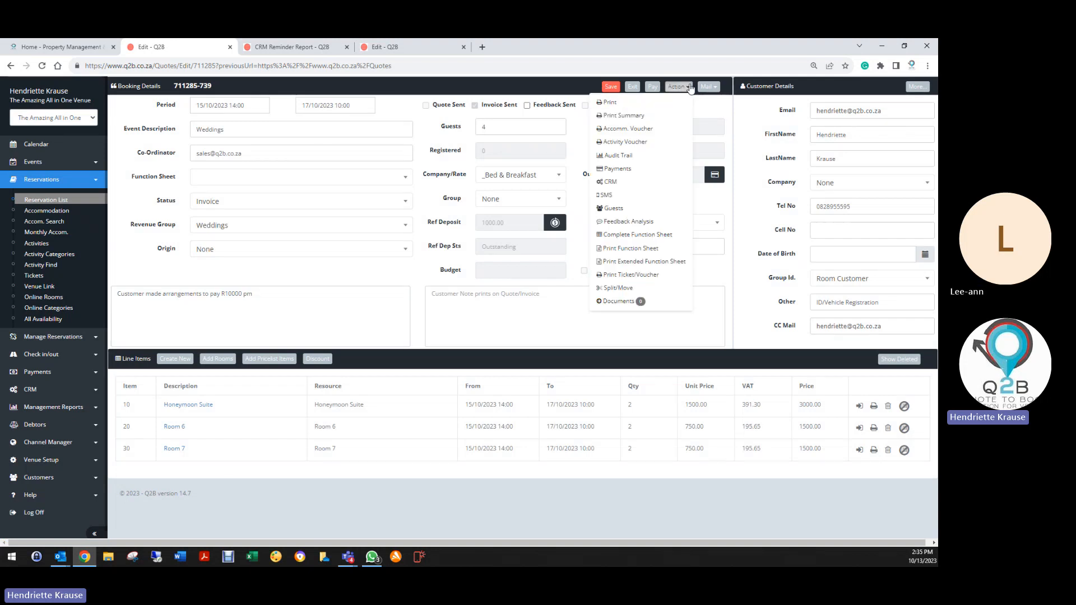
pyautogui.click(610, 182)
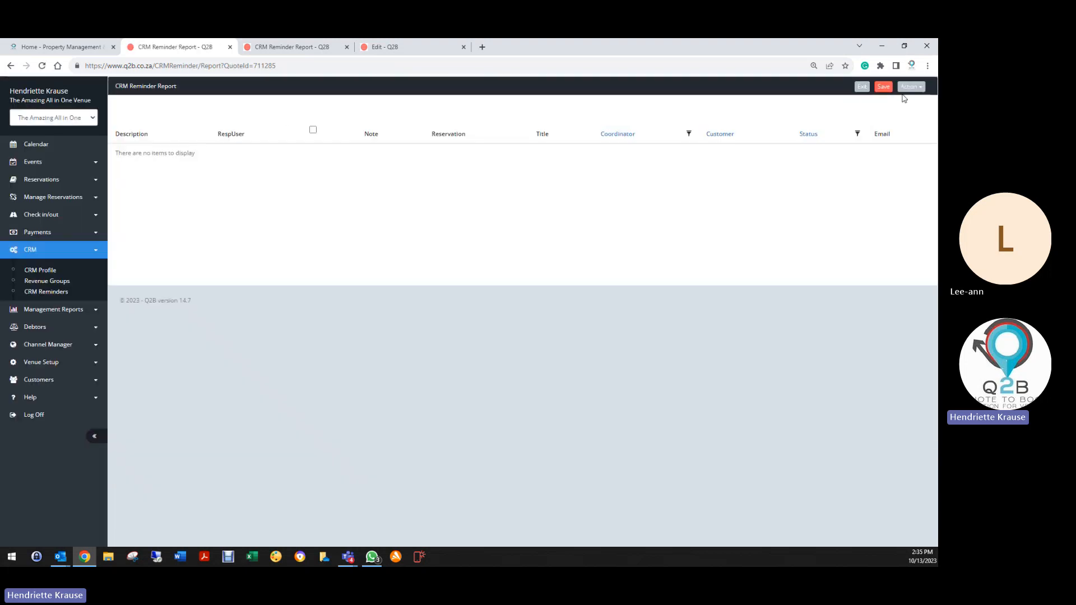
pyautogui.click(911, 87)
pyautogui.click(863, 106)
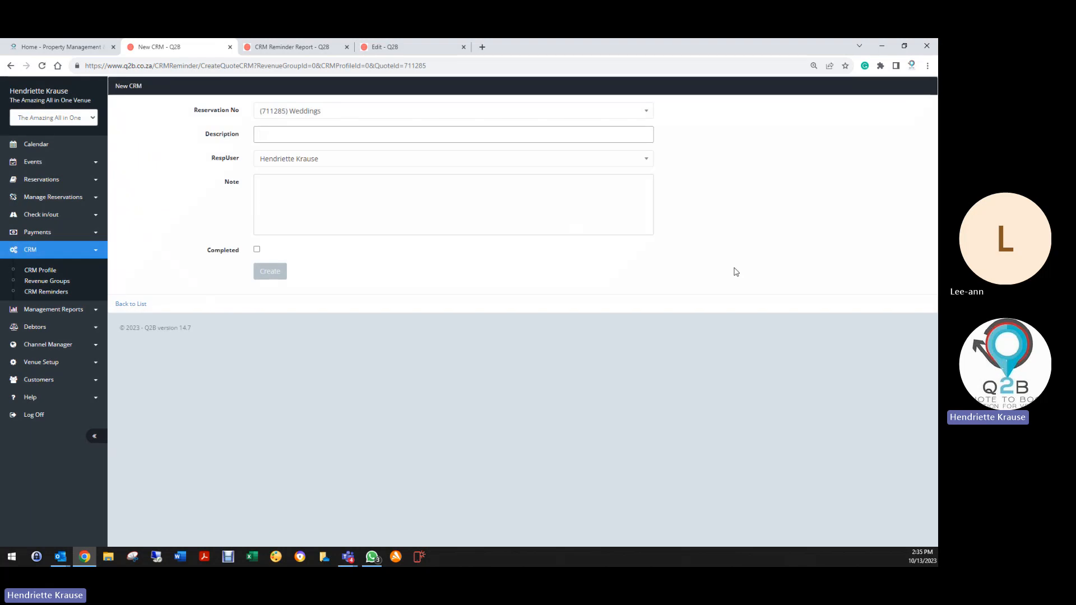
# Describe the reminder as 'Customer made payment arrangments to pay R10000pm' and assign it to another user.
pyautogui.write('Customer made payment arrangments to ap')
pyautogui.press('BackSpace')
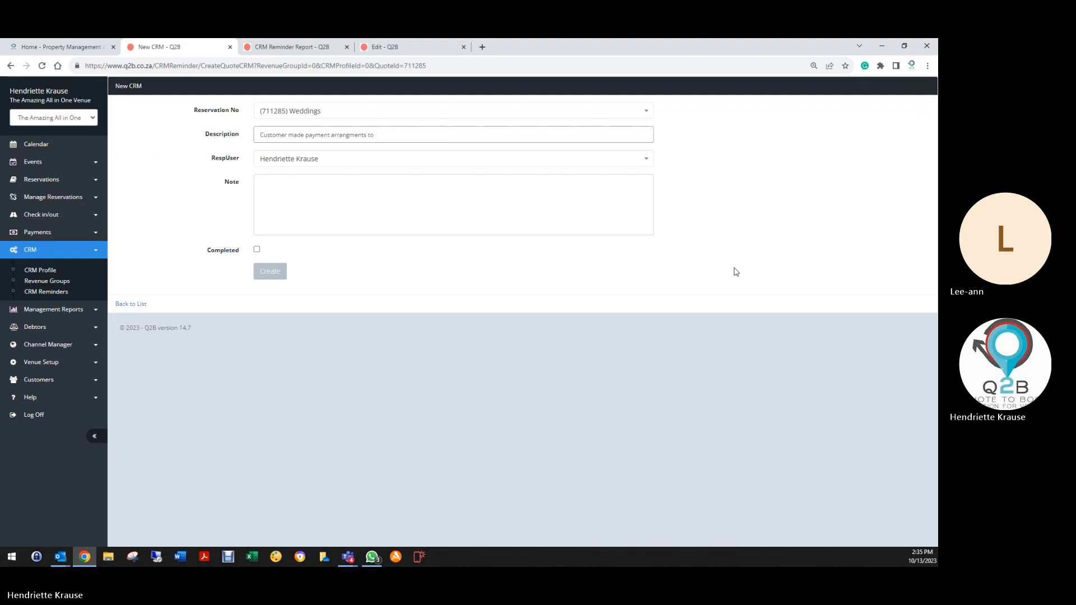
pyautogui.write('pay R10000pm')
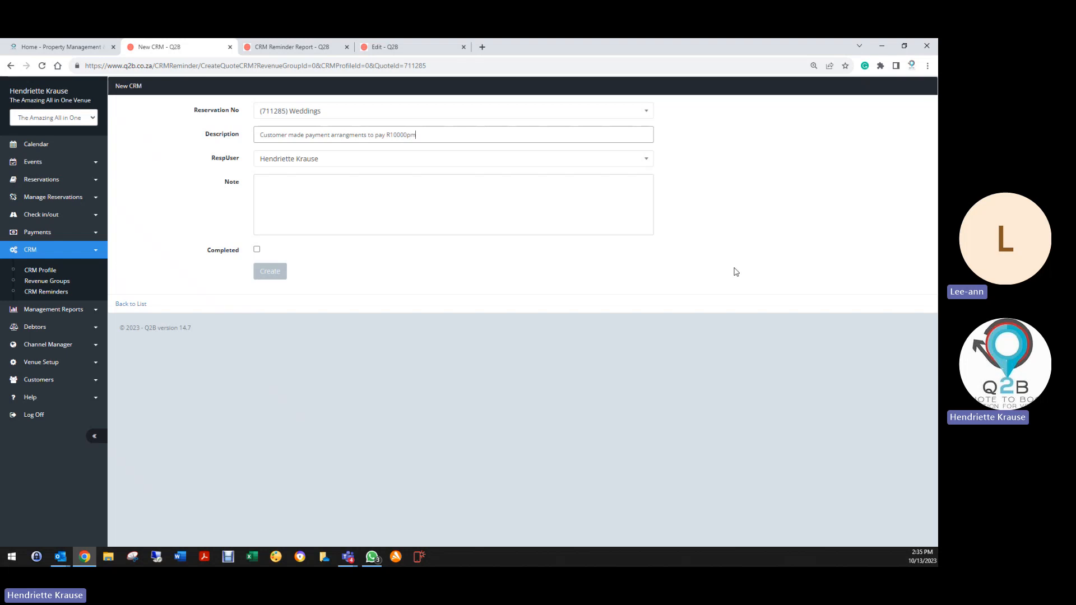
pyautogui.click(283, 162)
pyautogui.scroll(-2, 314, 267)
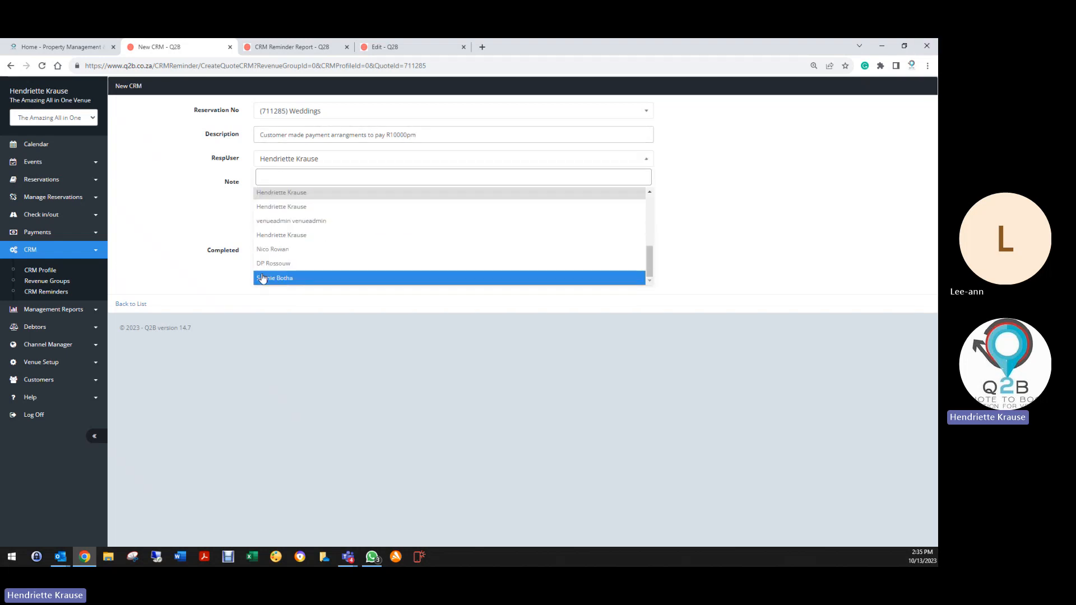
pyautogui.click(276, 279)
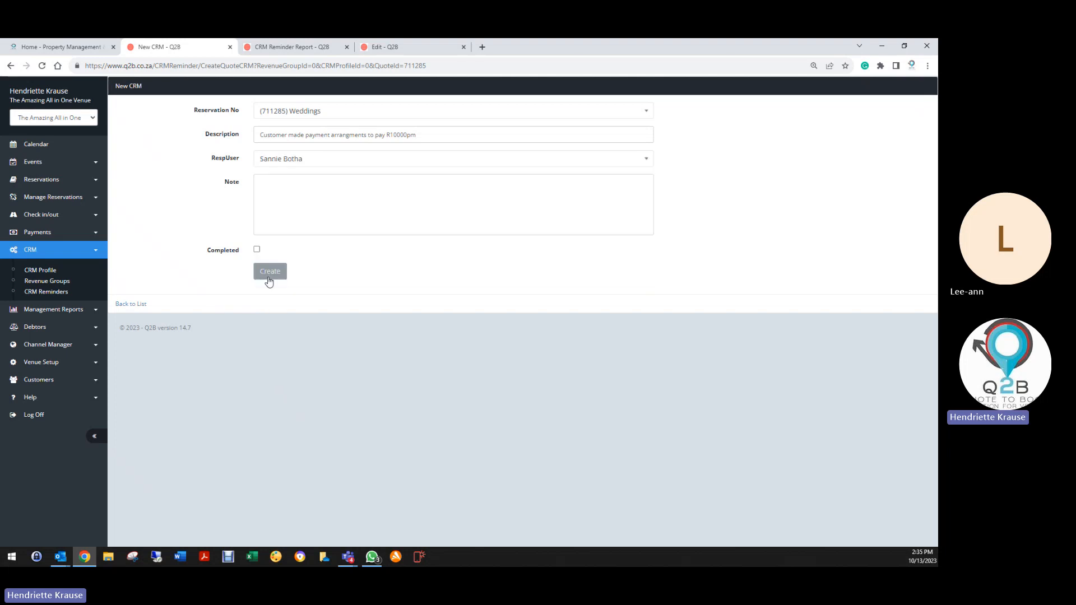
# Paste the customer's email into the note, leave Completed unticked, and create the reminder.
pyautogui.click(267, 178)
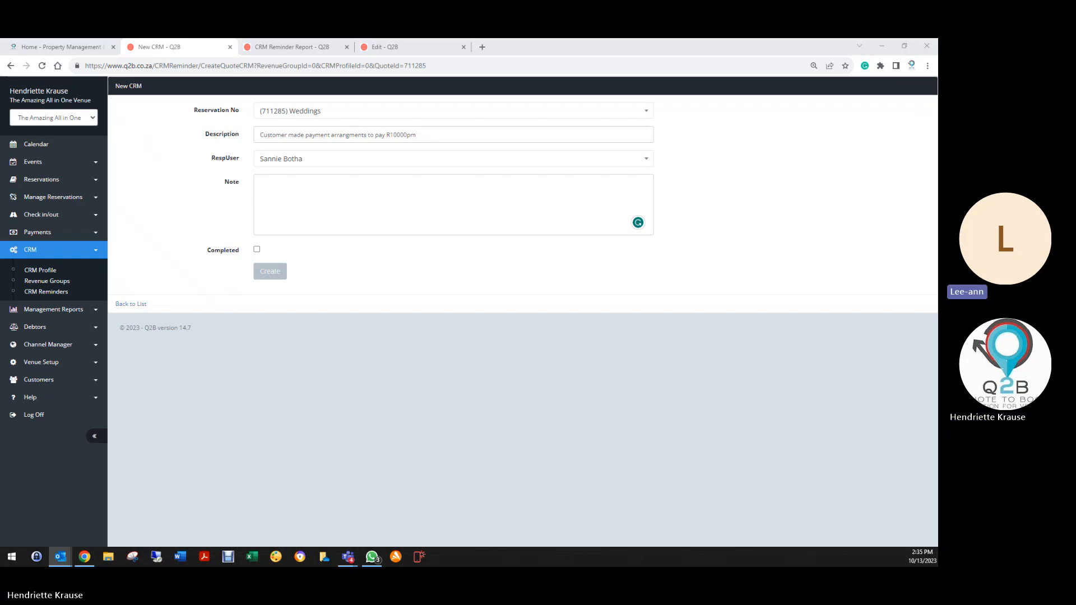
pyautogui.rightClick(313, 191)
pyautogui.click(337, 261)
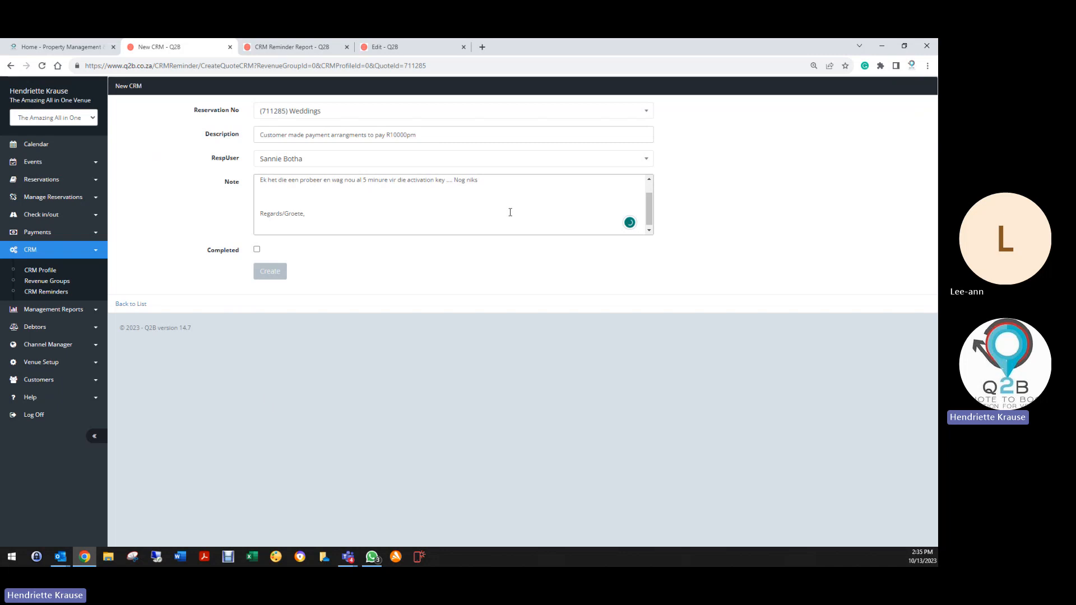
pyautogui.press('BackSpace')
pyautogui.press('BackSpace')
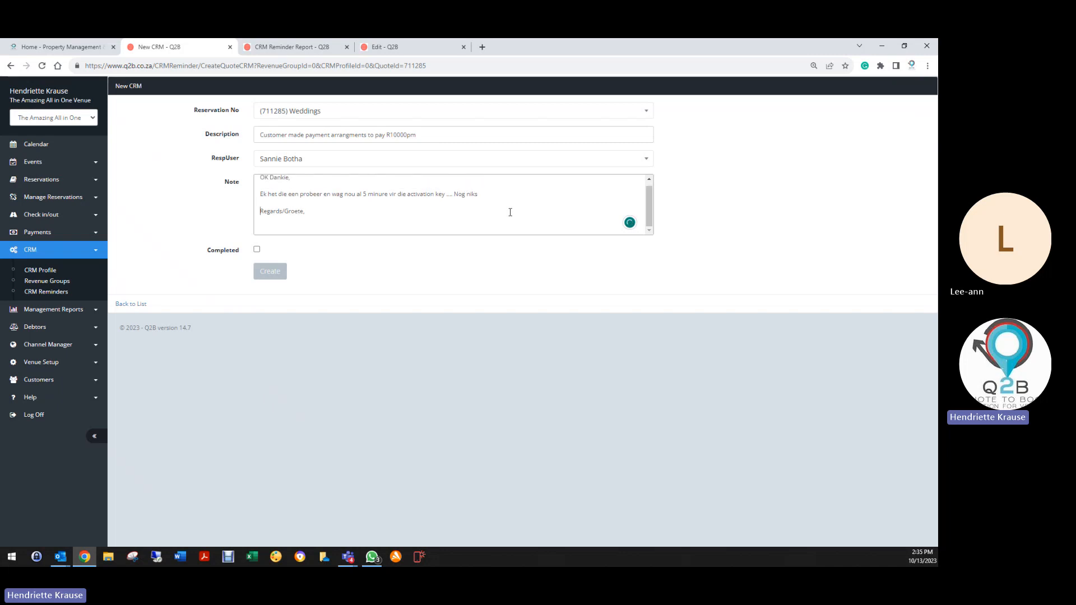
pyautogui.click(257, 251)
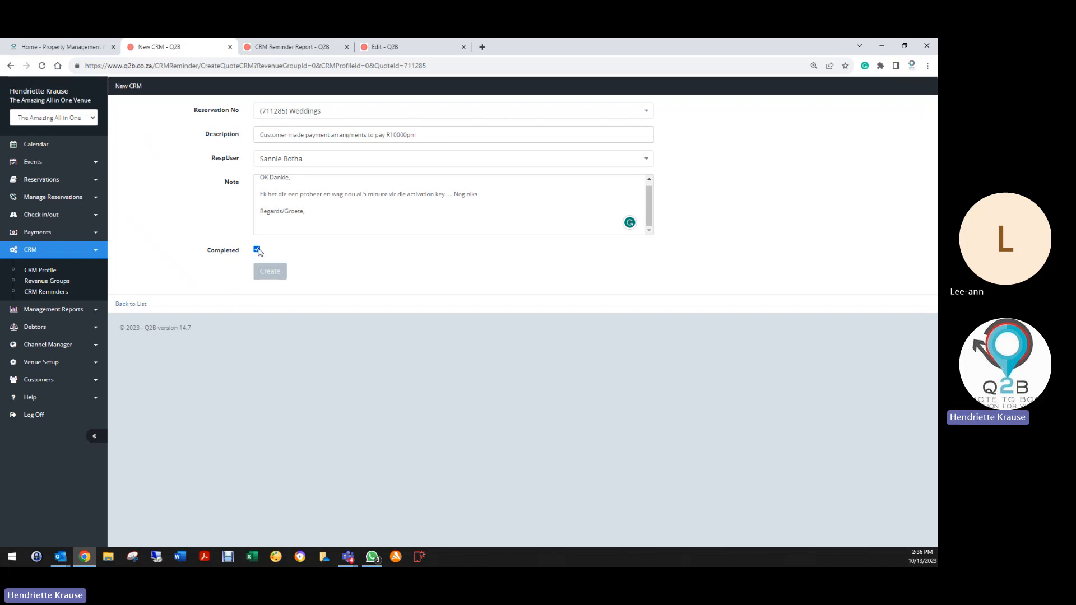
pyautogui.click(257, 250)
pyautogui.click(271, 273)
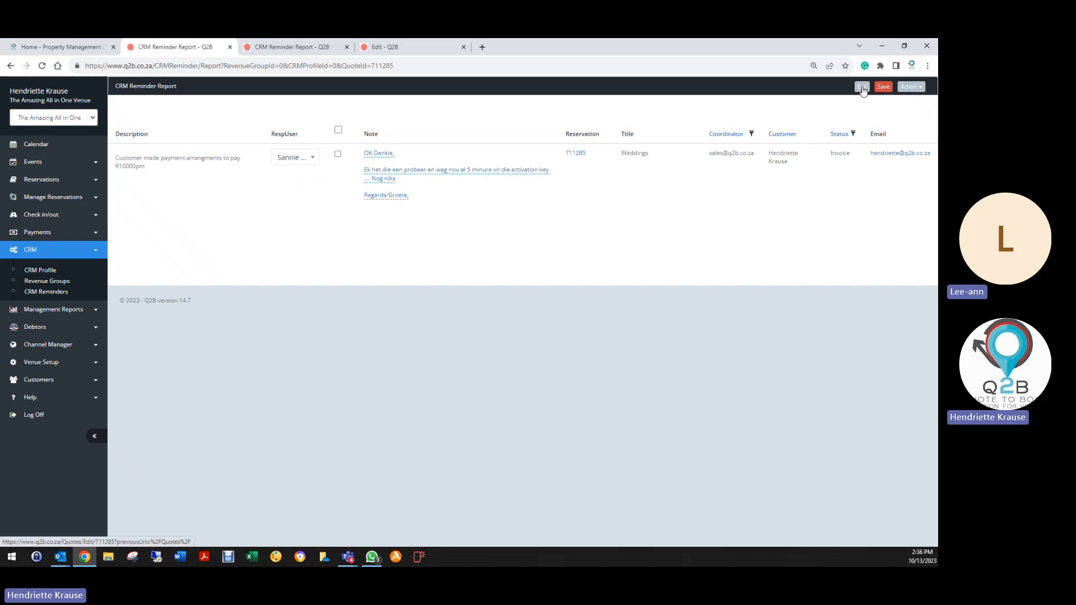
# Re-save the Weddings booking, then open CRM > CRM Reminders to show the report filters.
pyautogui.click(863, 88)
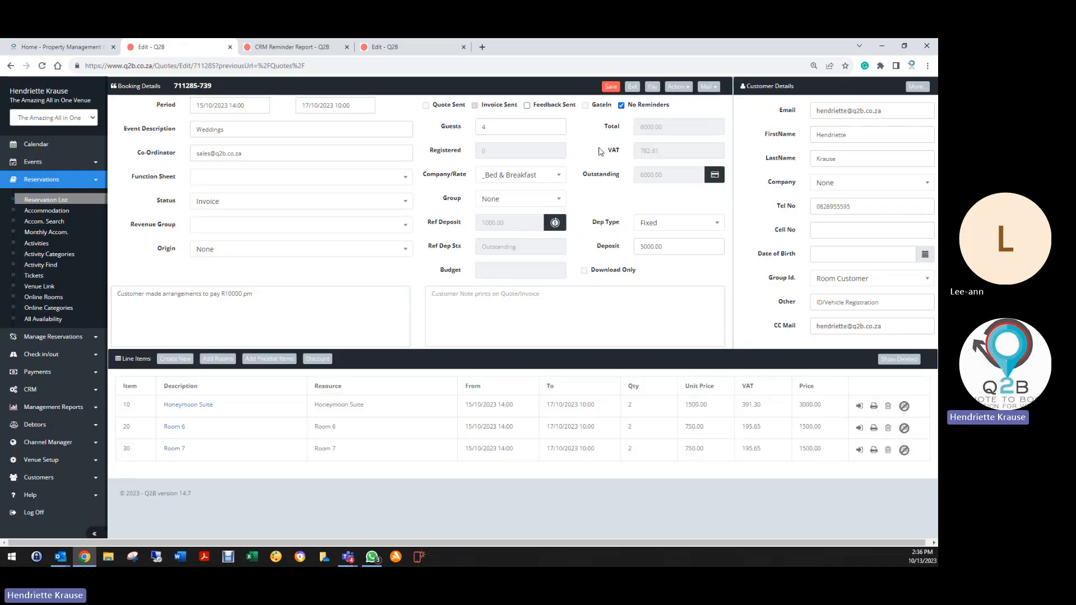
pyautogui.click(613, 87)
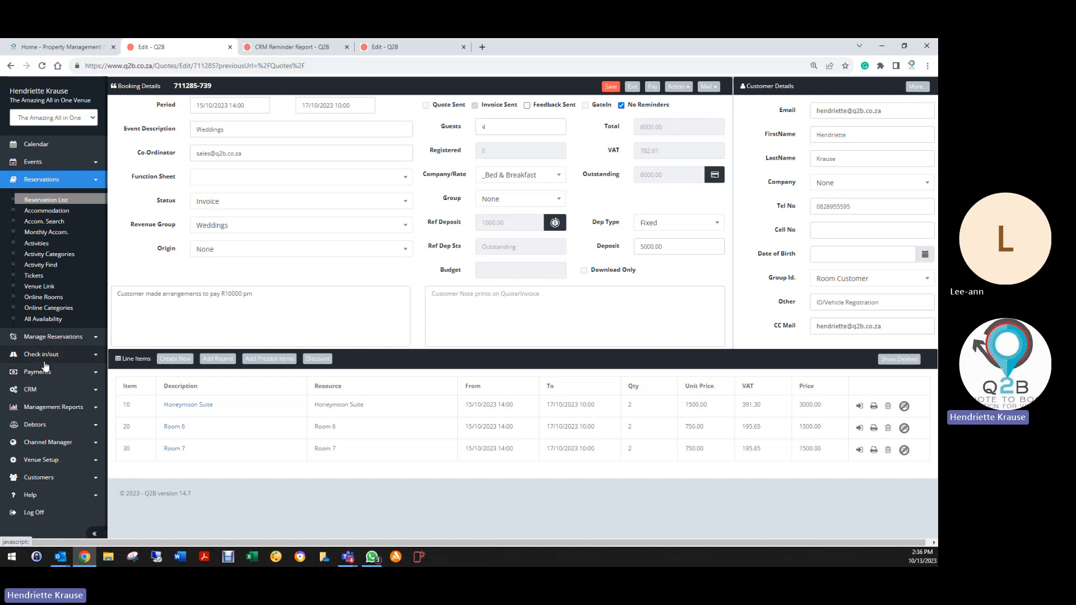
pyautogui.click(42, 389)
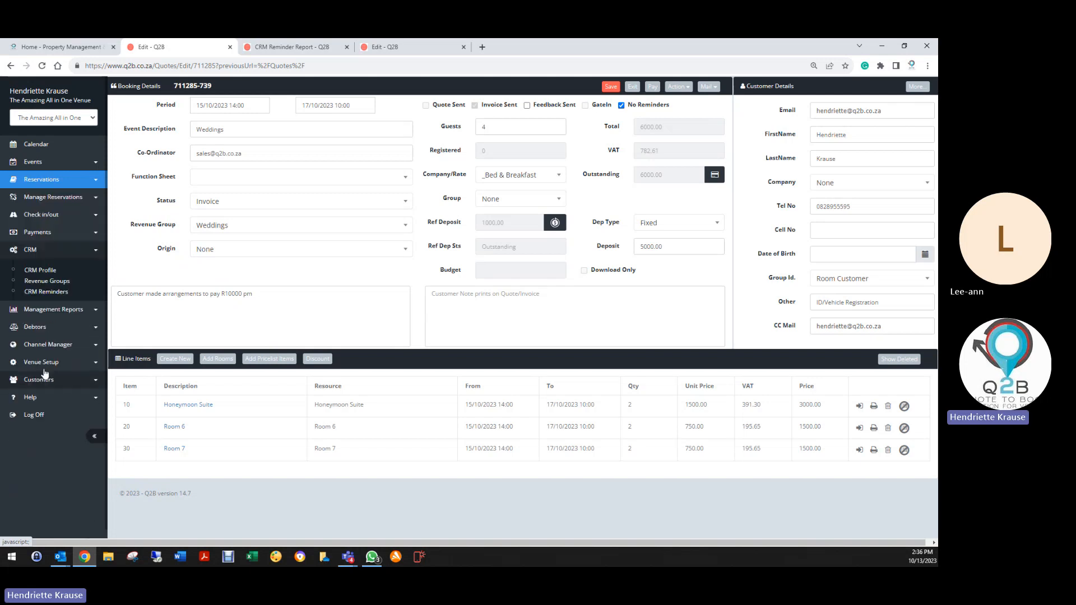
pyautogui.click(51, 292)
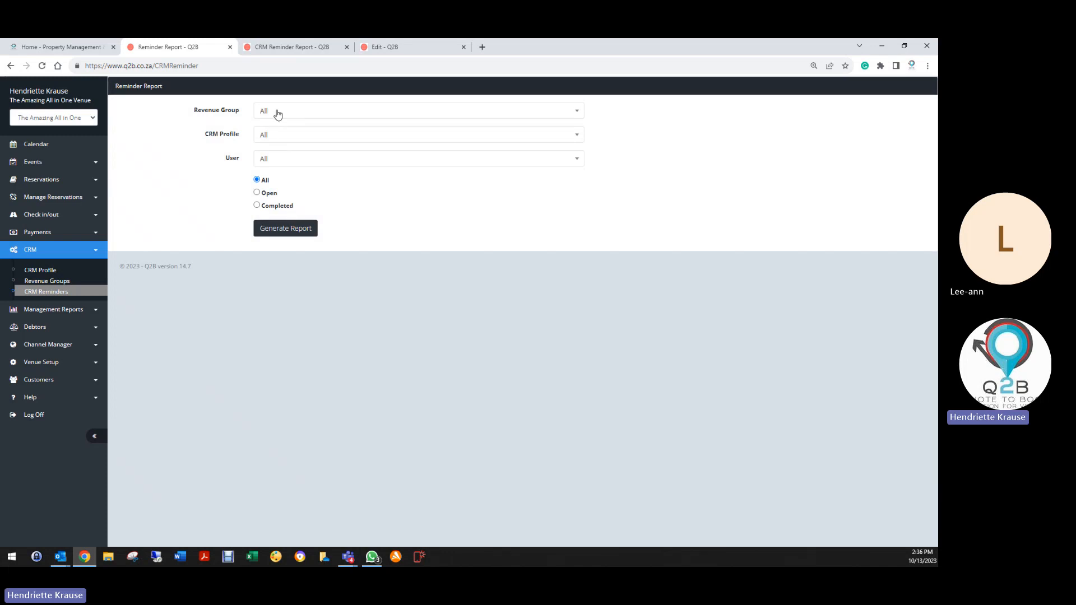
# Generate the reminder report filtered to the Weddings revenue group and one staff user.
pyautogui.click(278, 115)
pyautogui.scroll(-2, 283, 191)
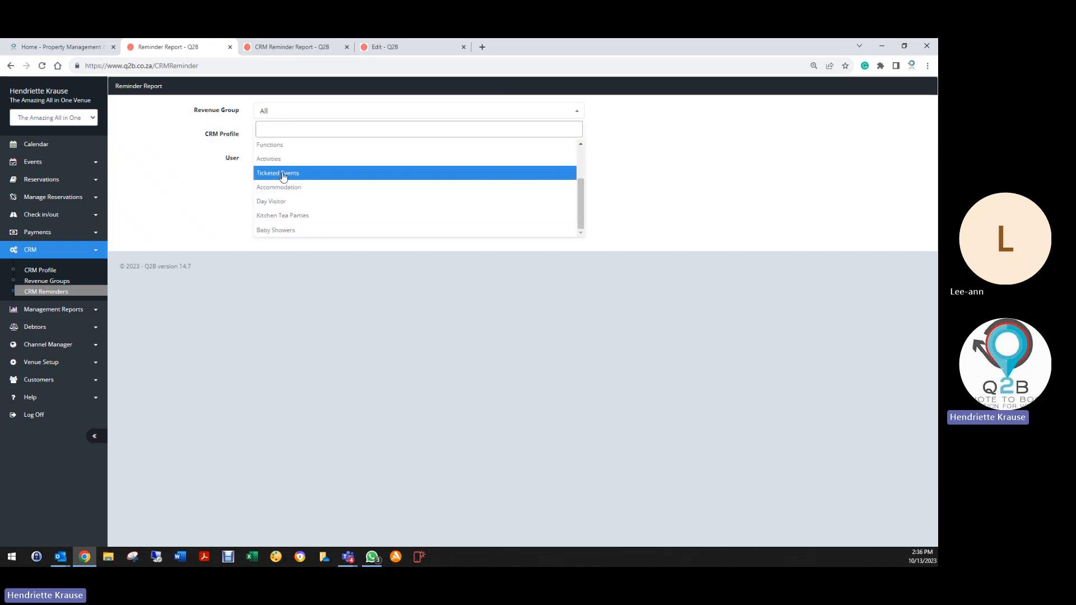
pyautogui.scroll(2, 283, 177)
pyautogui.click(281, 174)
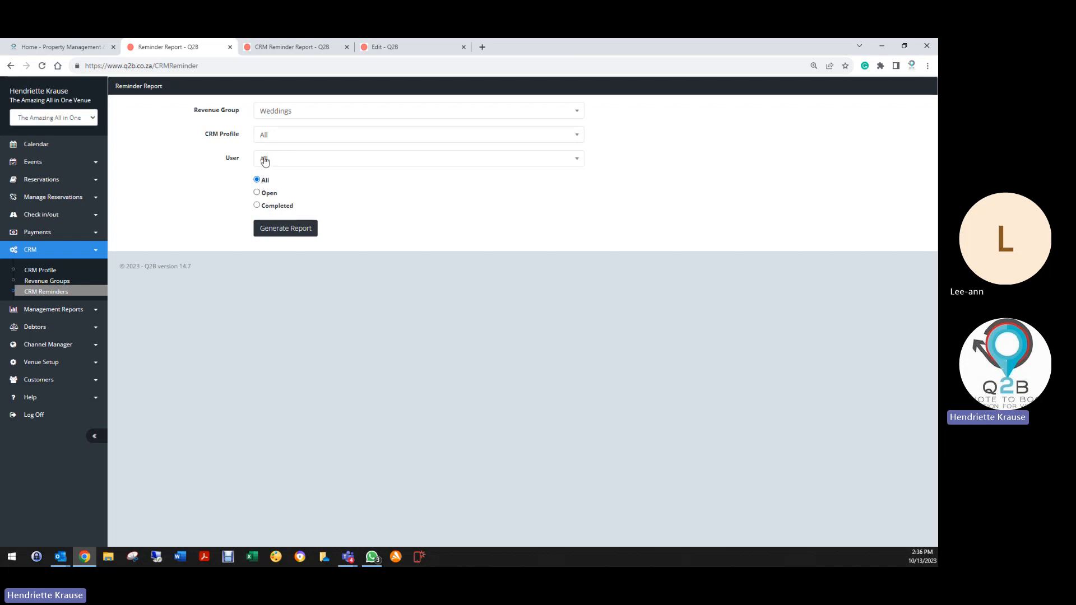
pyautogui.click(265, 162)
pyautogui.scroll(-5, 278, 235)
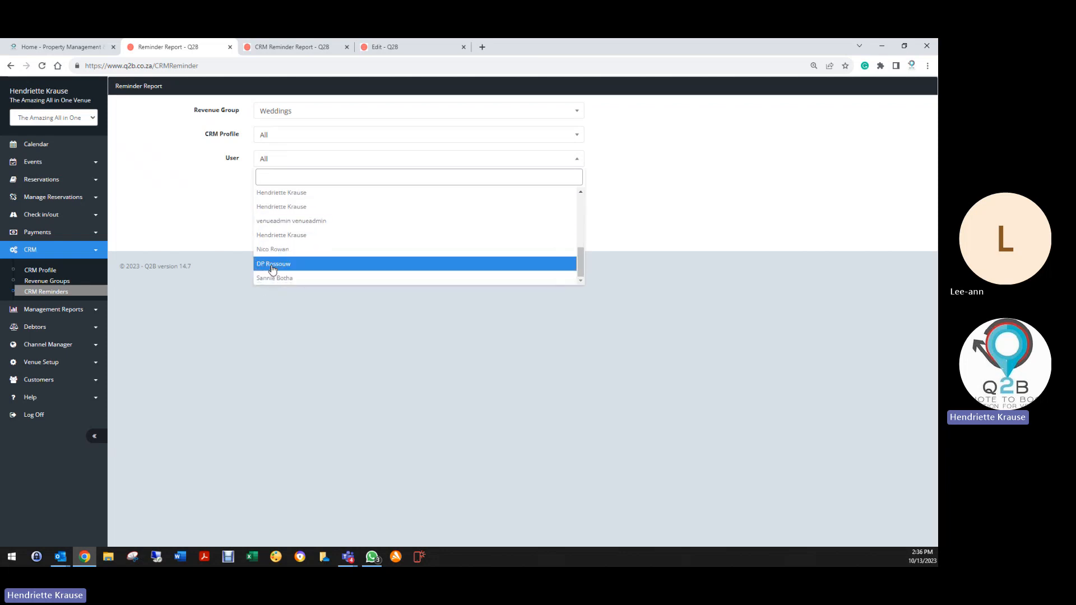
pyautogui.click(275, 278)
pyautogui.click(291, 233)
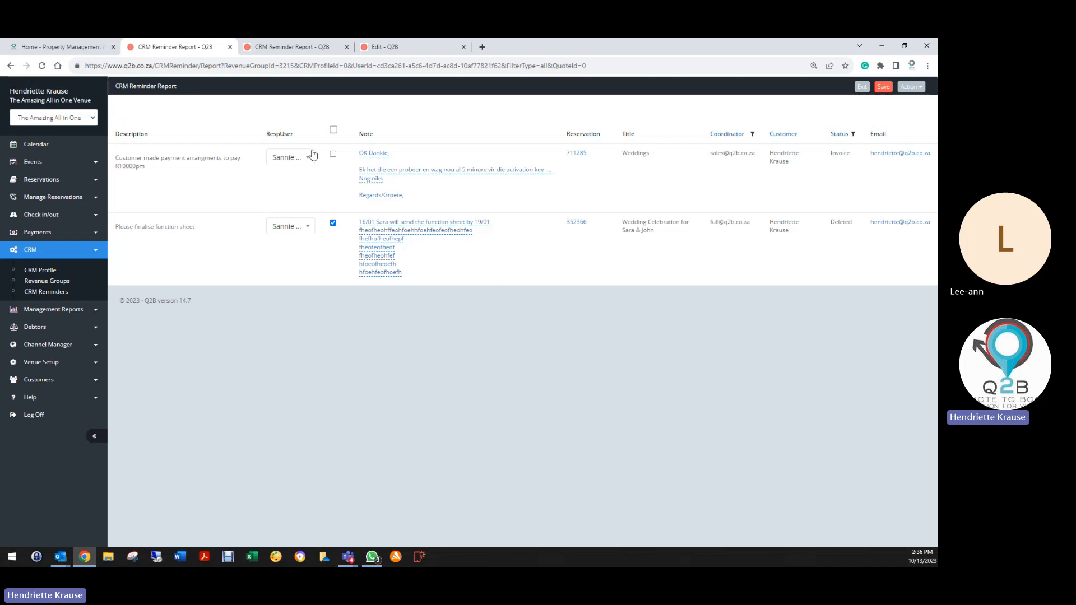
# Tick and untick the new payment reminder row, then save and exit the CRM Reminder Report.
pyautogui.click(333, 154)
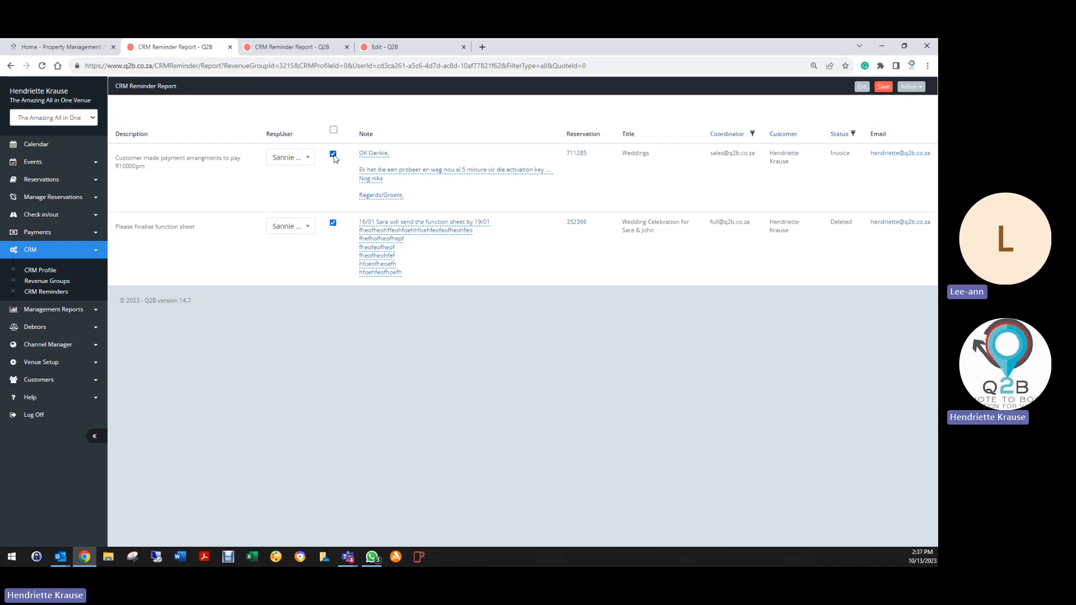
pyautogui.click(333, 154)
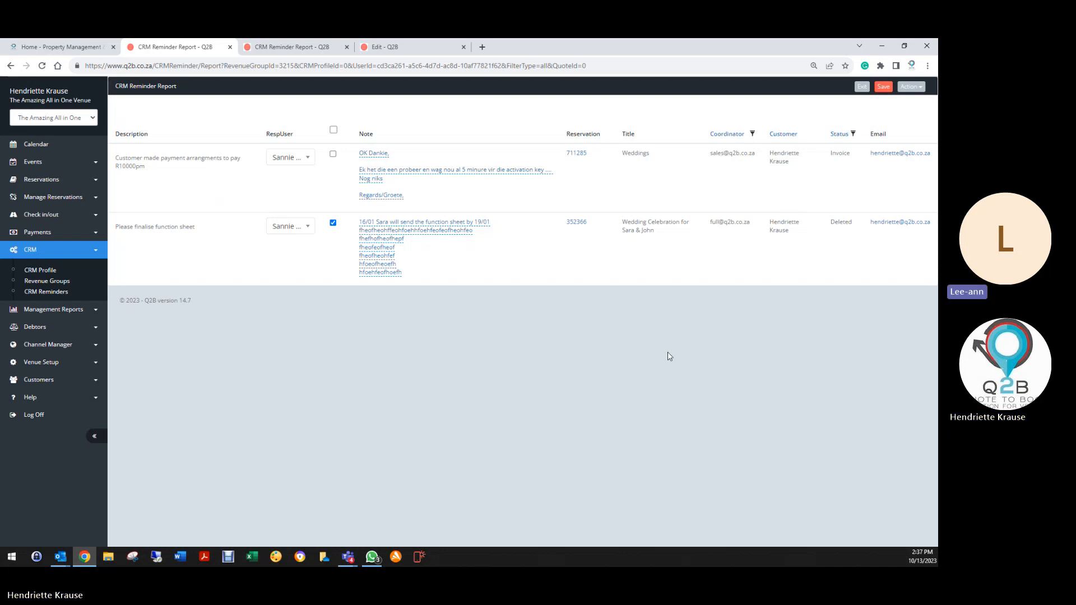
pyautogui.click(883, 88)
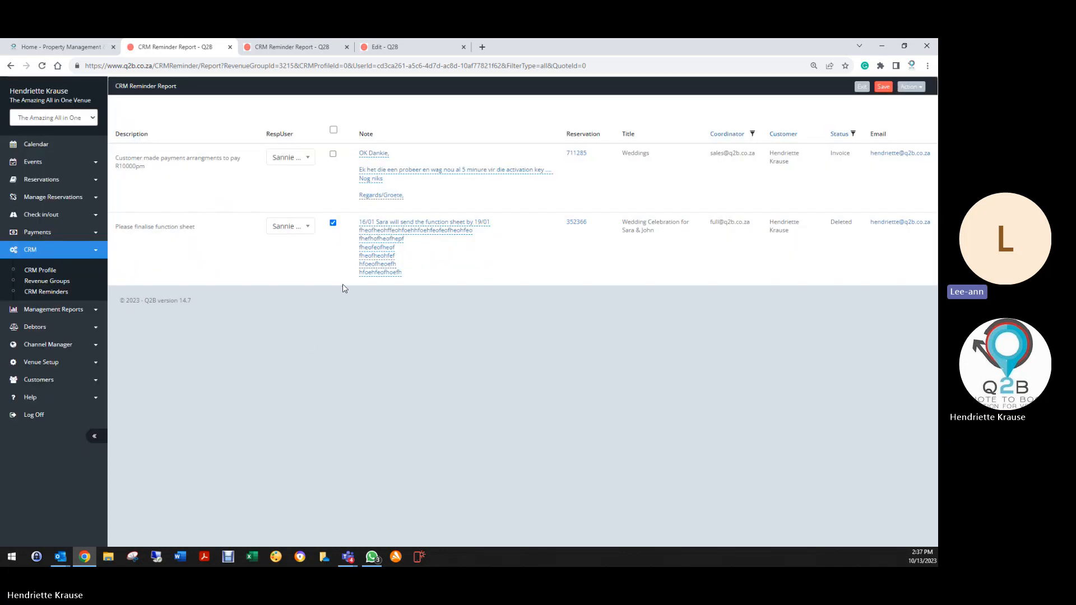
pyautogui.click(862, 87)
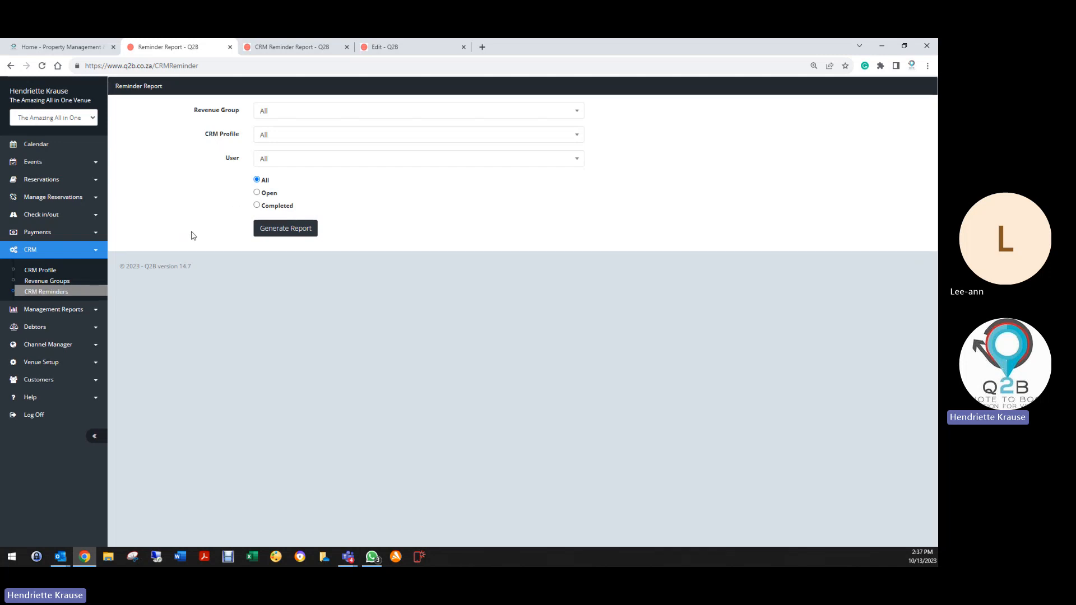
# Edit the Accommodation CRM profile's 'No Confirmation received on Quote presented' reminder.
pyautogui.click(42, 272)
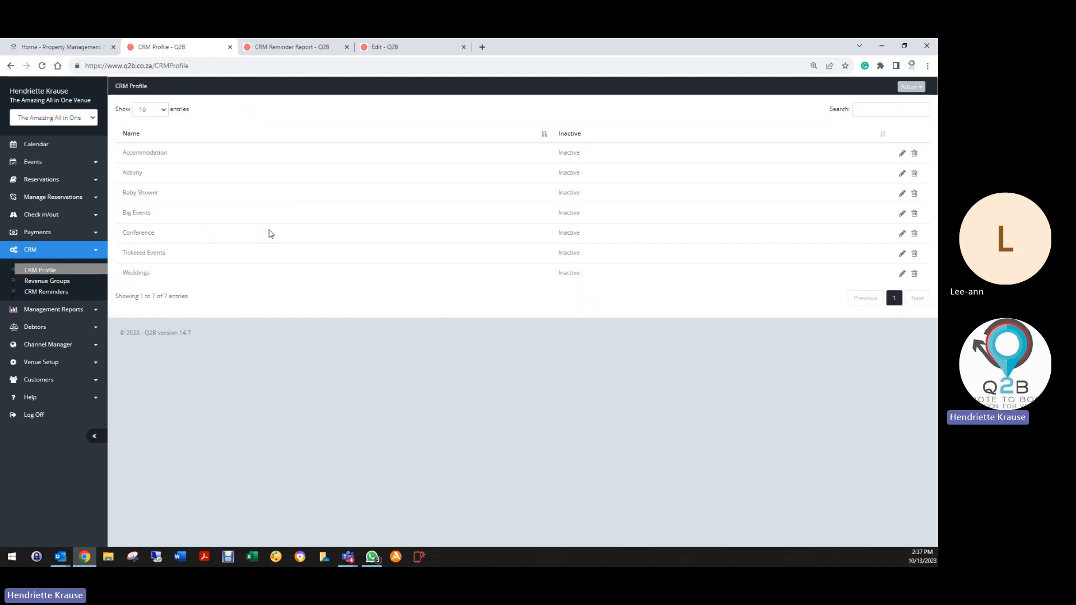
pyautogui.click(902, 153)
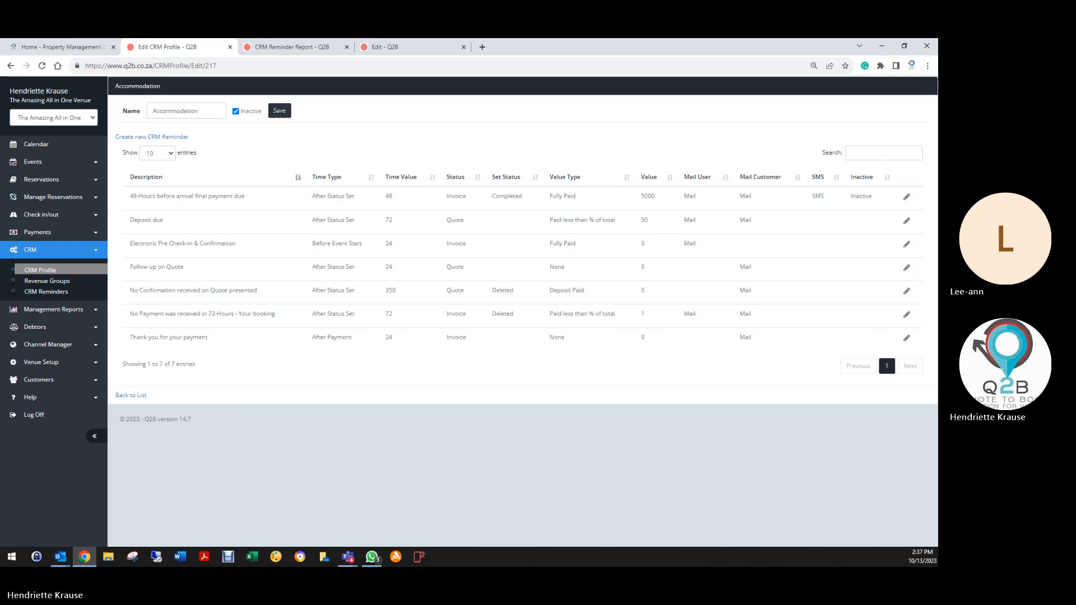
pyautogui.click(906, 290)
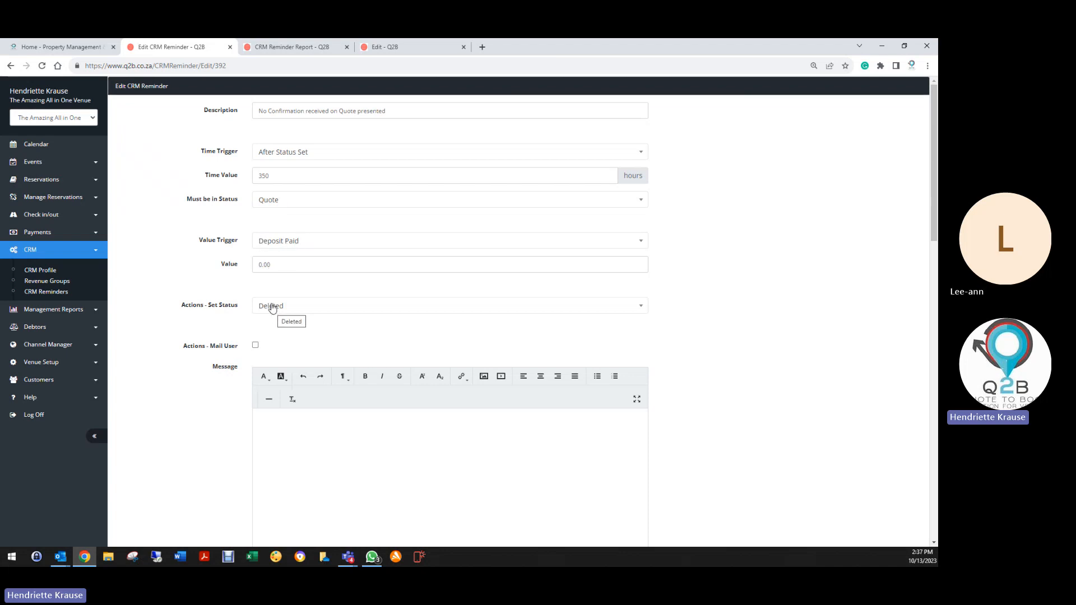
# Select and delete the junk text in the reminder's Mail Customer message.
pyautogui.scroll(-6, 236, 368)
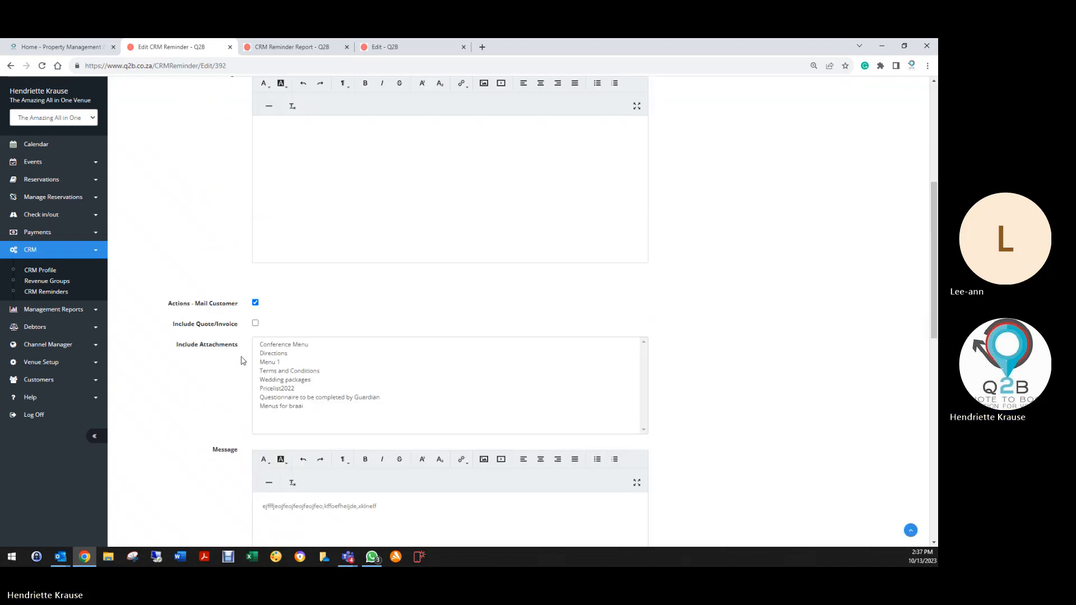
pyautogui.scroll(-3, 234, 368)
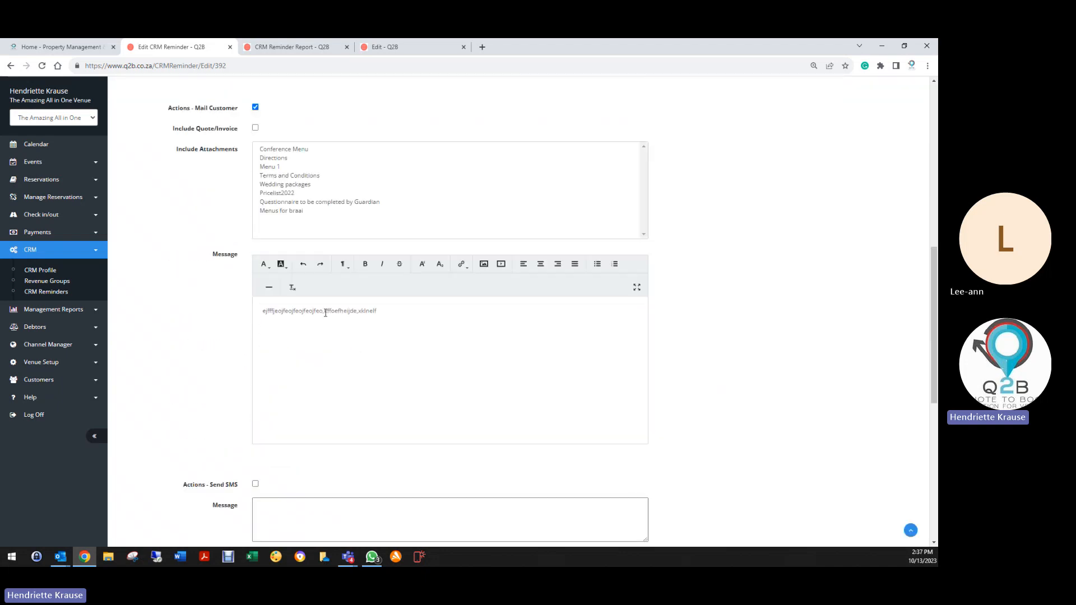
pyautogui.scroll(-8, 214, 352)
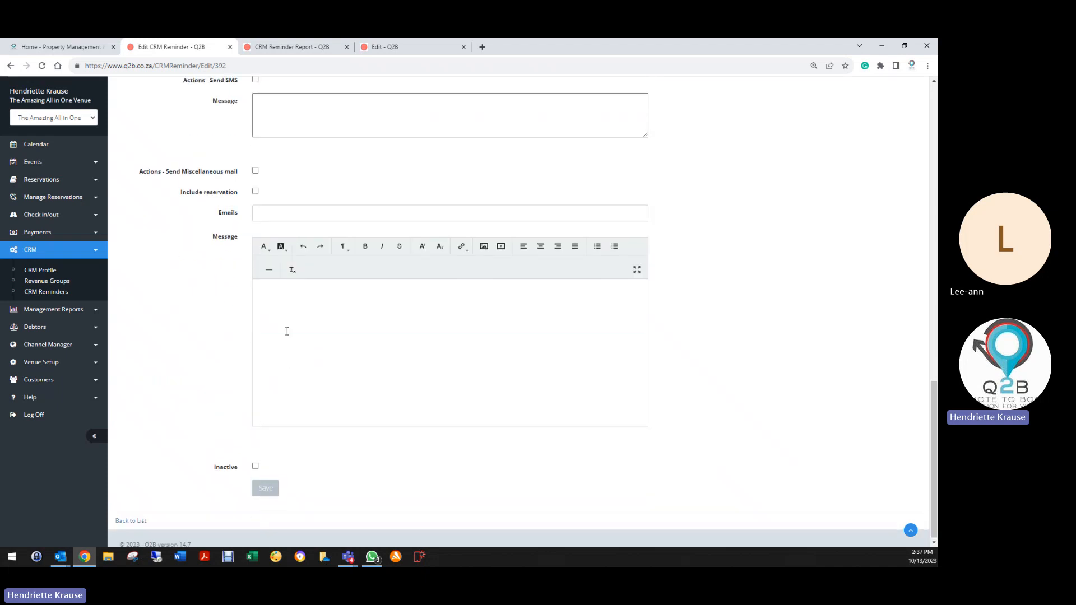
pyautogui.scroll(7, 285, 329)
pyautogui.scroll(5, 284, 301)
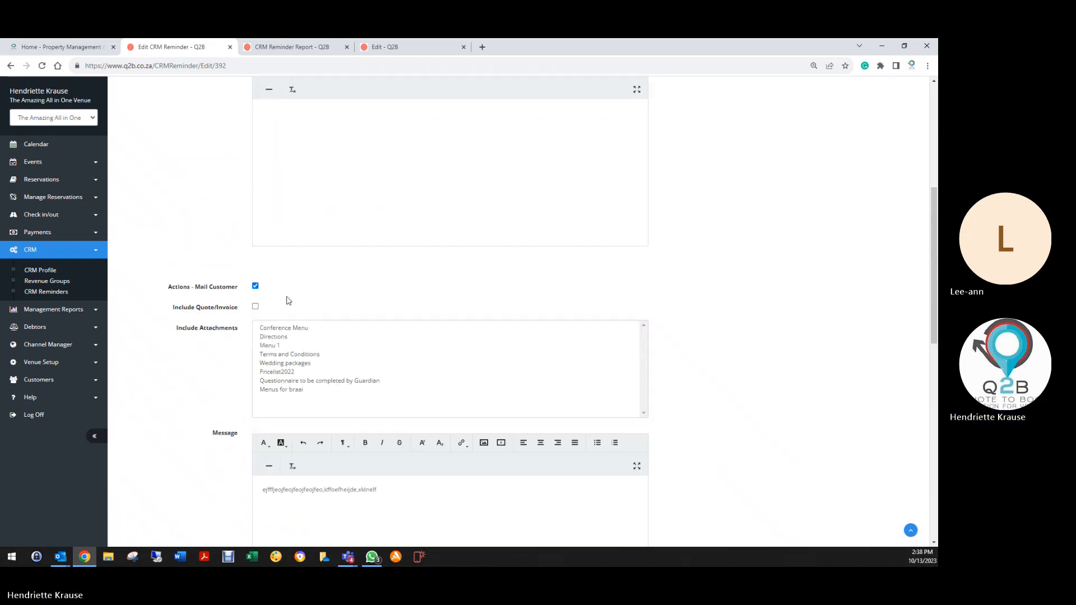
pyautogui.scroll(-3, 286, 300)
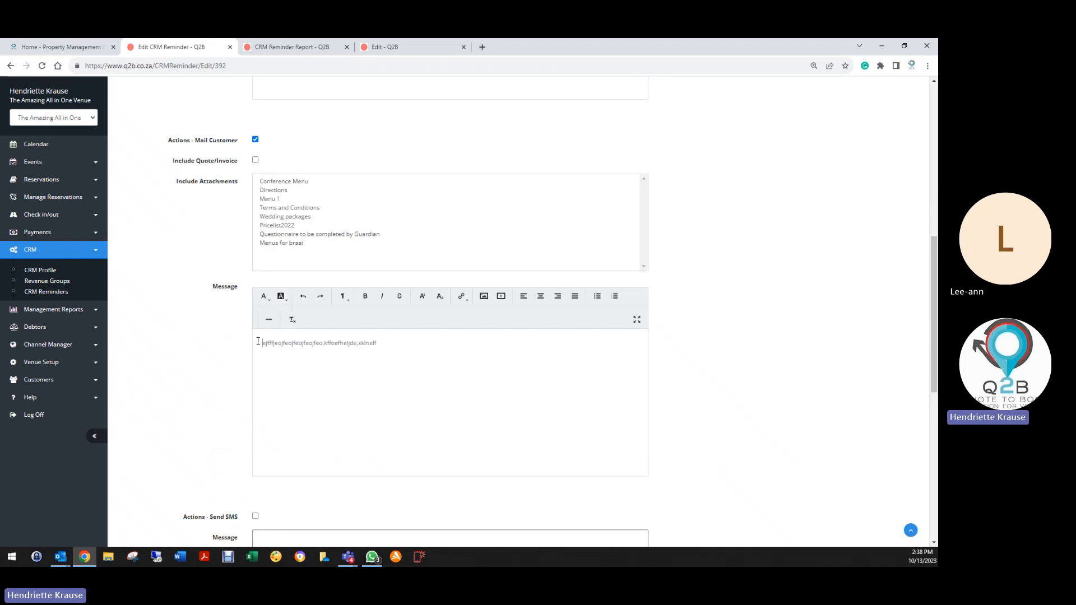
pyautogui.moveTo(258, 341); pyautogui.dragTo(463, 344)
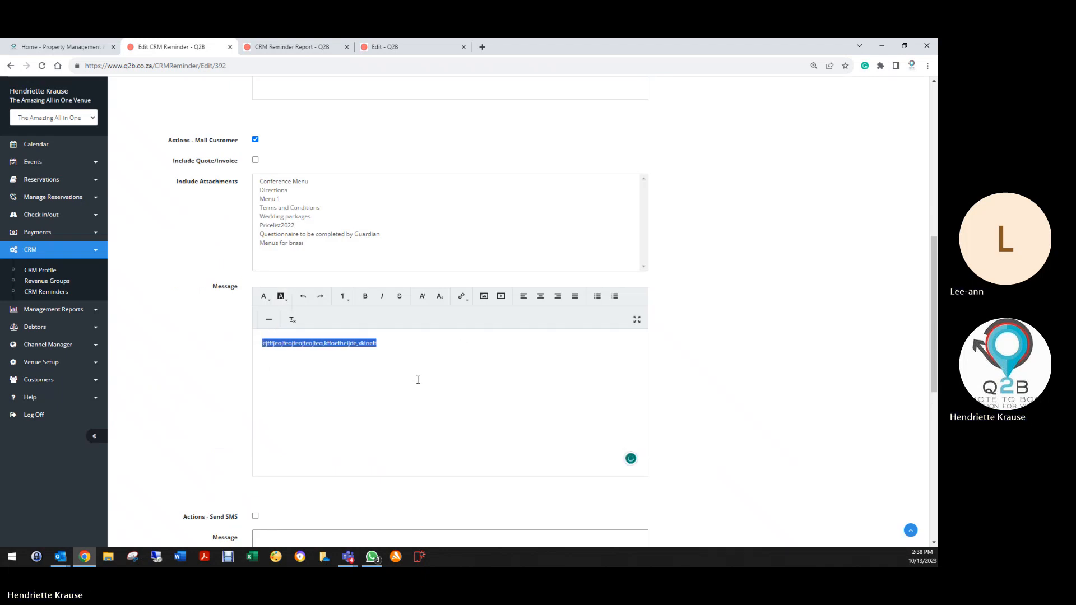
pyautogui.press('BackSpace')
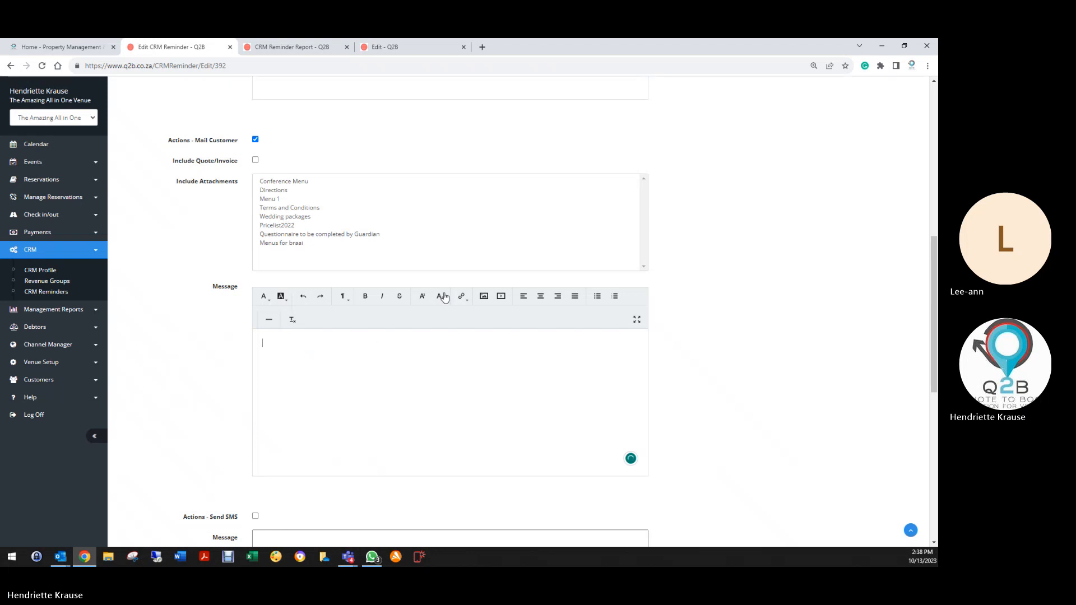
# Glance at the open reminder report, then save the reminder back to the Accommodation profile.
pyautogui.click(302, 48)
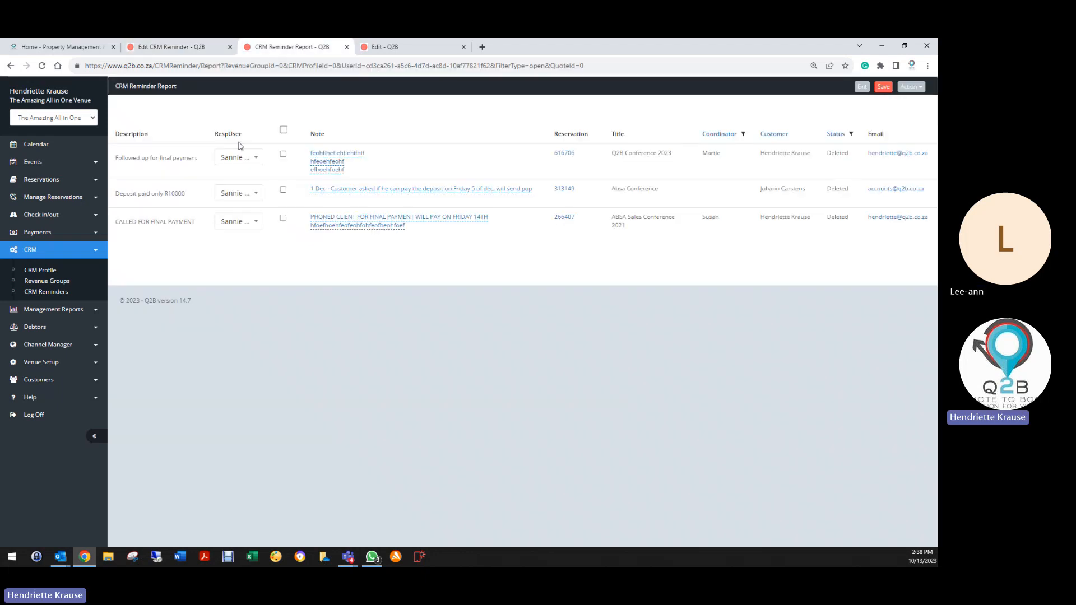
pyautogui.click(205, 47)
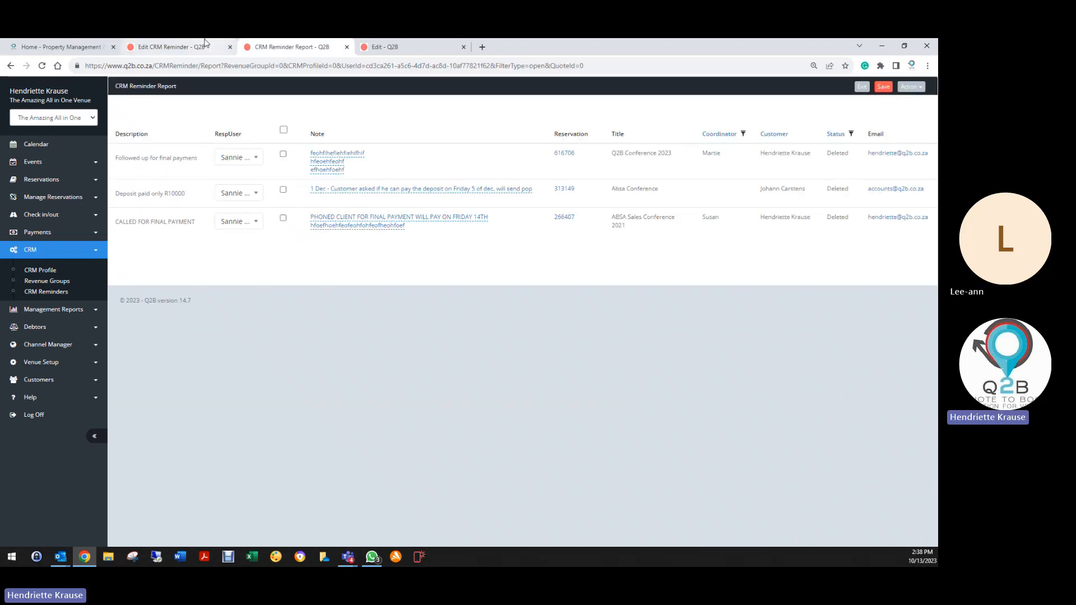
pyautogui.scroll(-4, 297, 367)
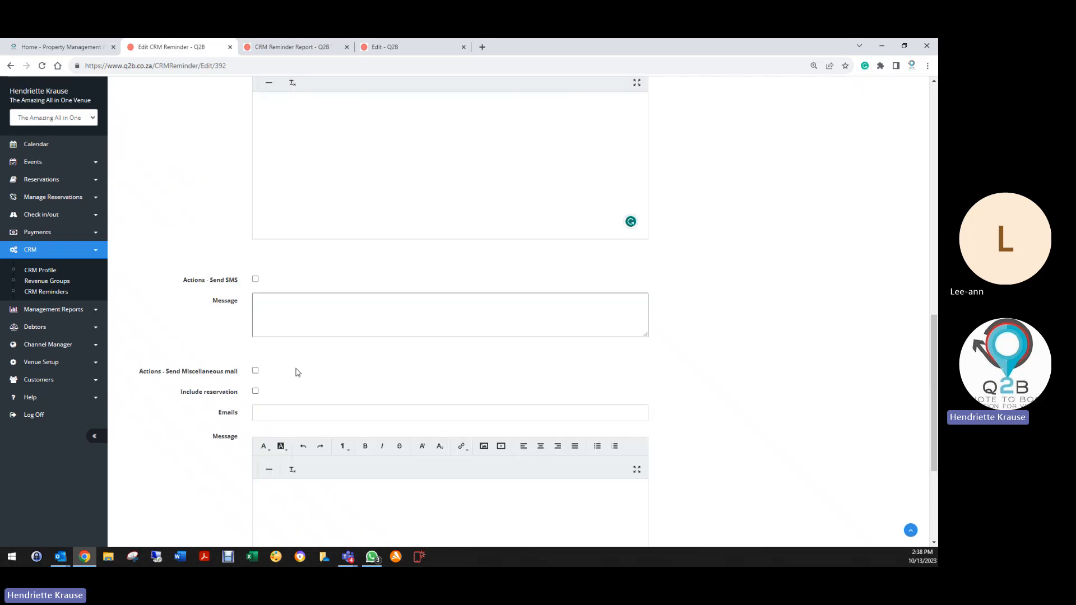
pyautogui.scroll(7, 296, 365)
pyautogui.scroll(5, 298, 181)
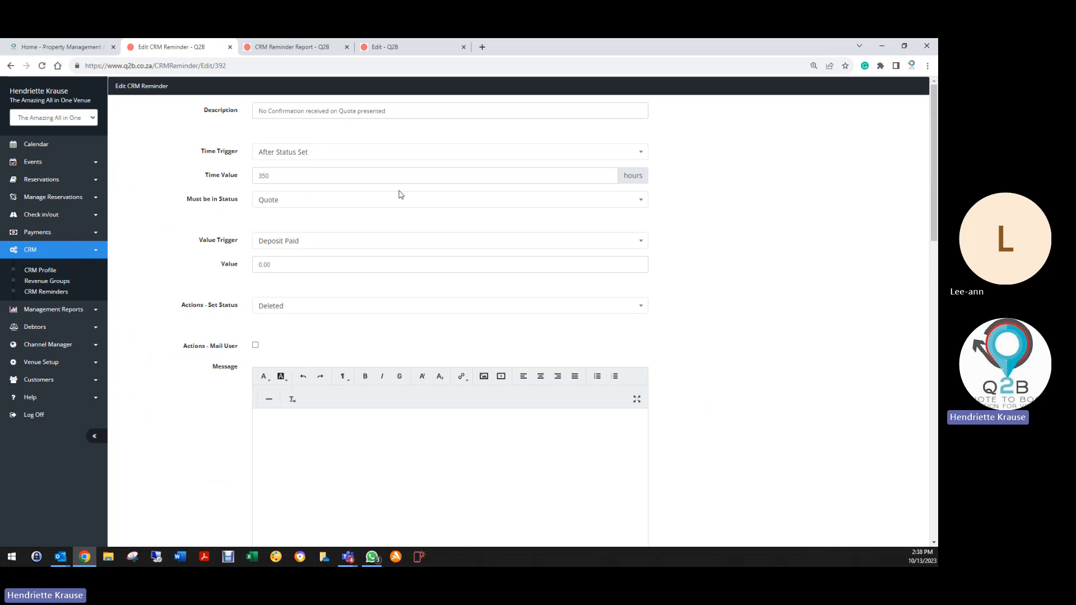
pyautogui.scroll(-3, 261, 336)
pyautogui.scroll(-3, 230, 381)
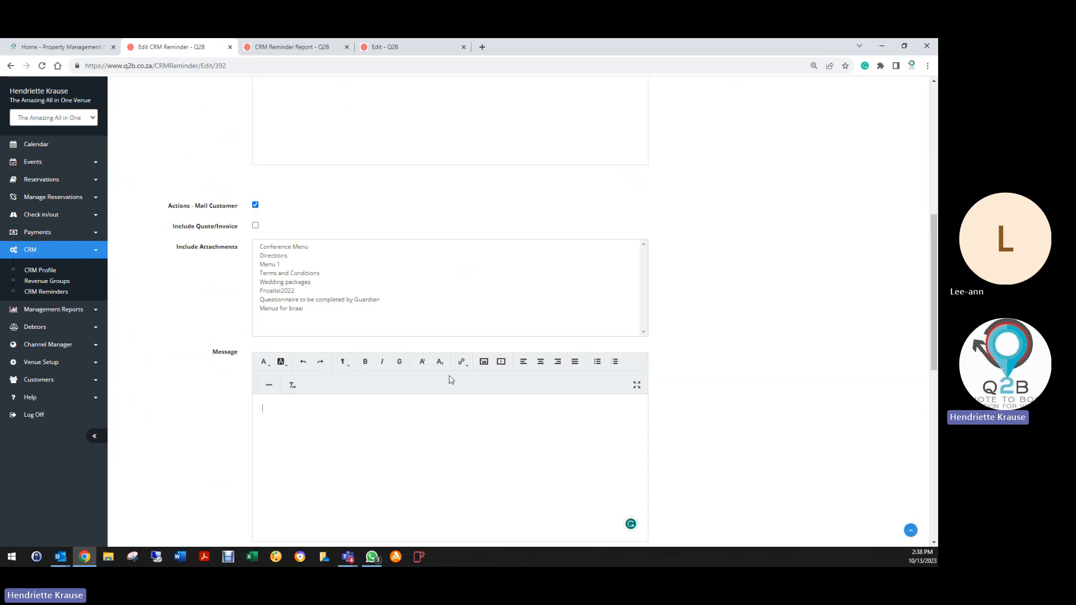
pyautogui.scroll(-3, 224, 381)
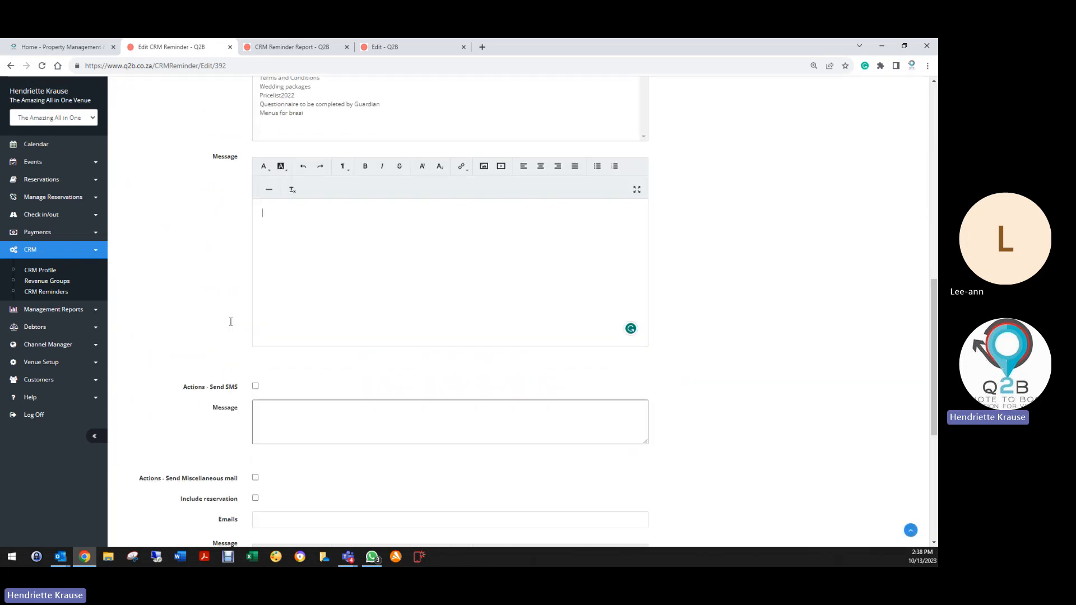
pyautogui.scroll(-5, 231, 322)
pyautogui.click(269, 485)
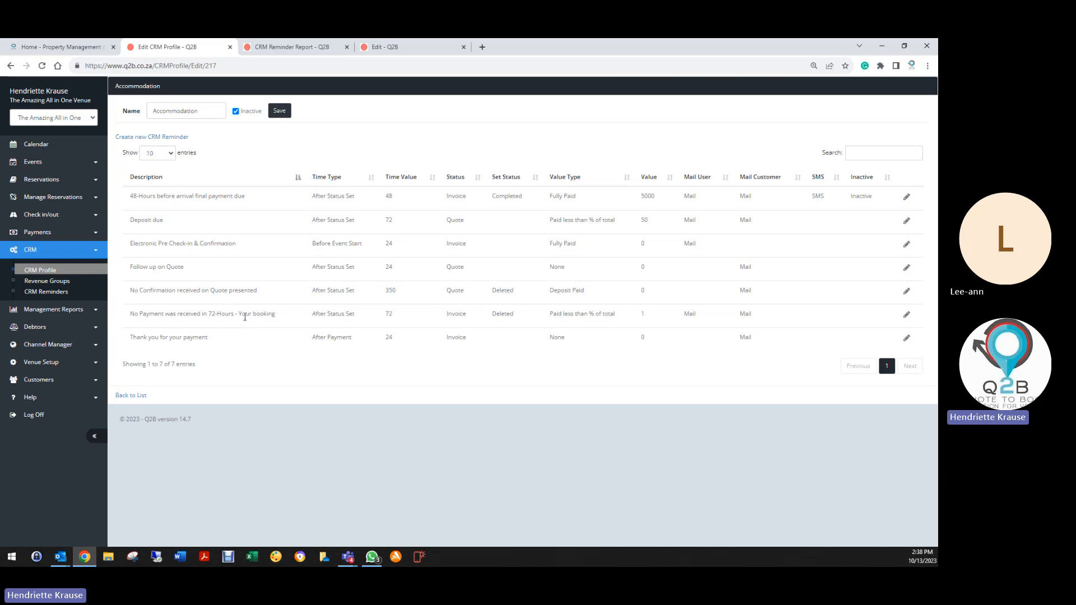
pyautogui.click(907, 317)
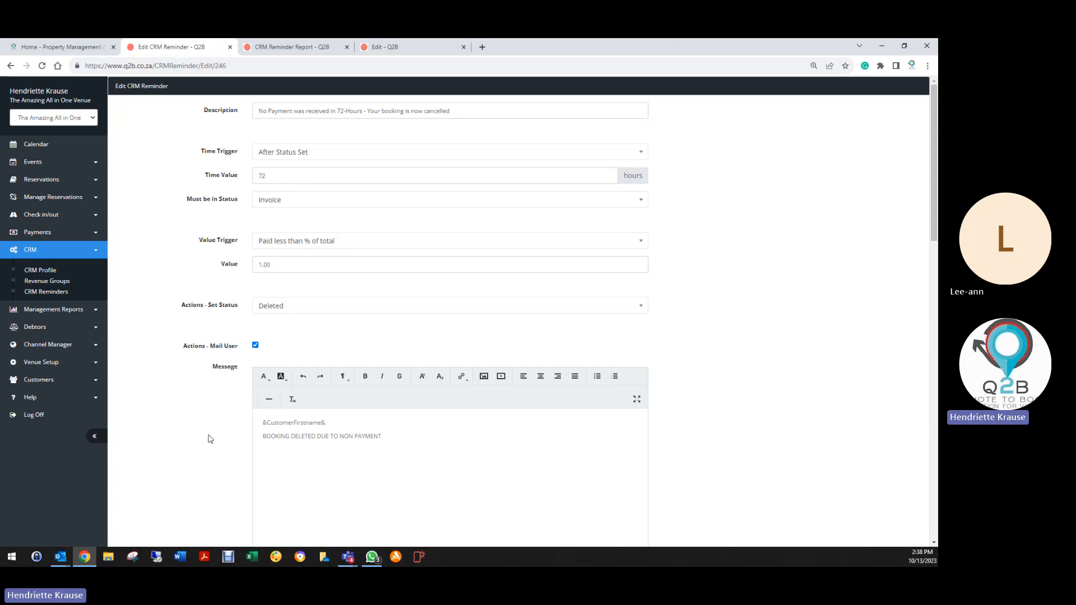
pyautogui.scroll(-10, 210, 439)
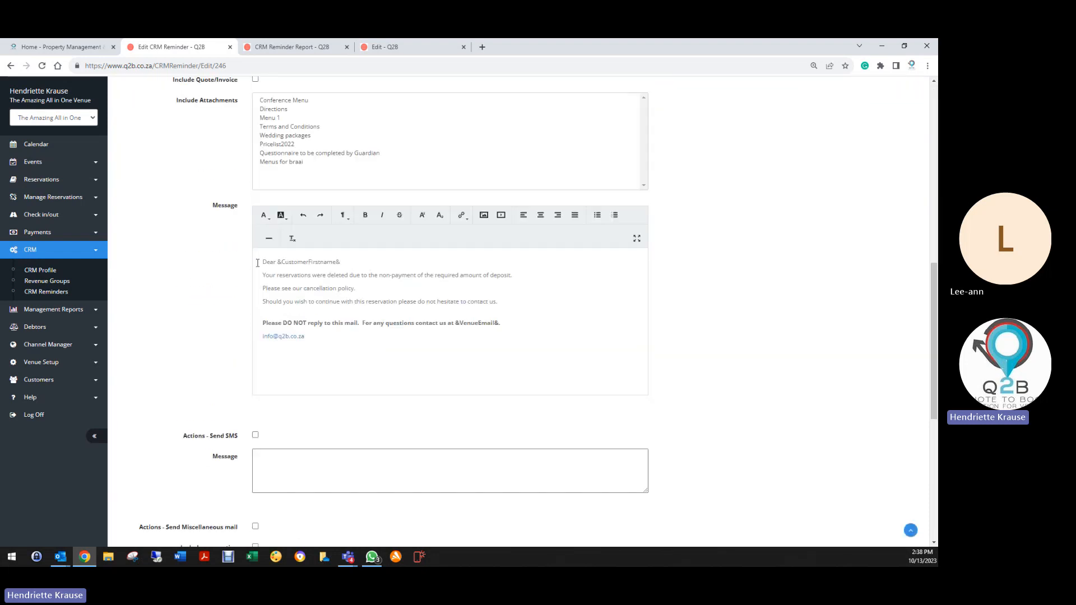
pyautogui.hotkey('ctrl', 'a')
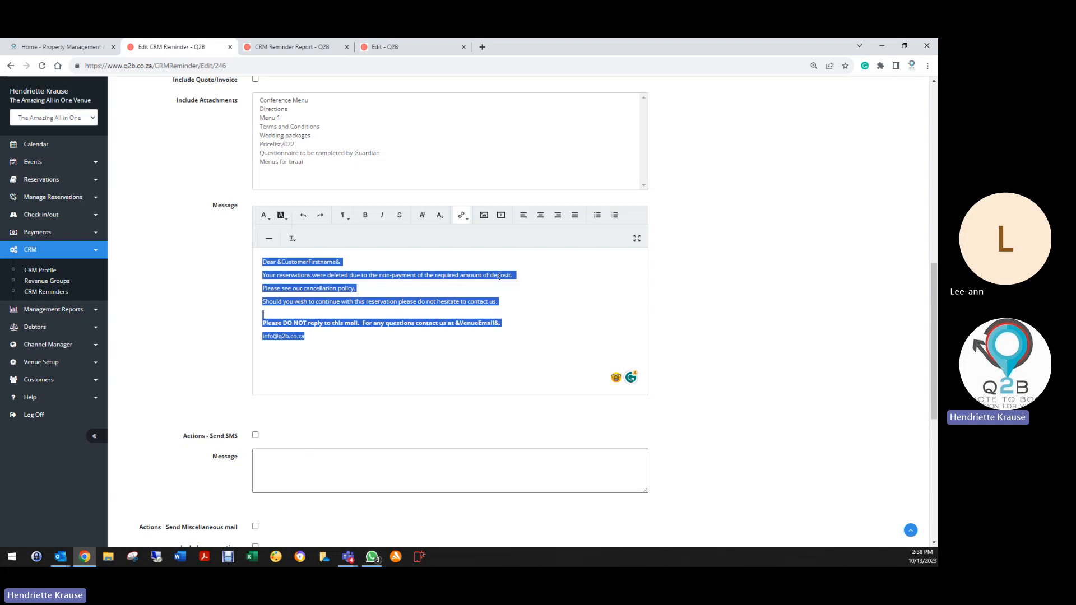
pyautogui.click(535, 279)
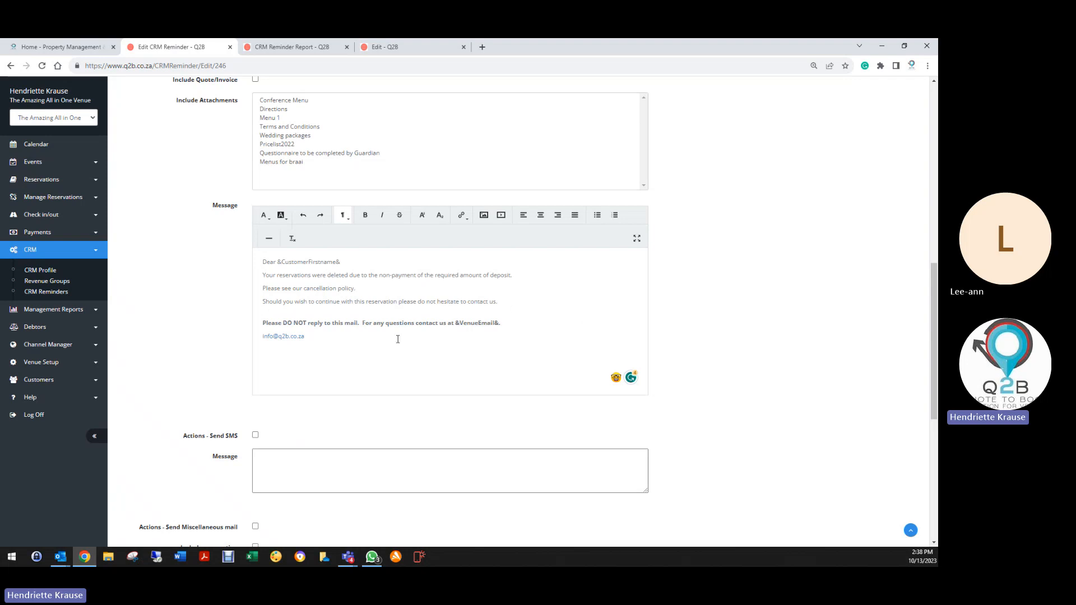
pyautogui.scroll(-6, 230, 434)
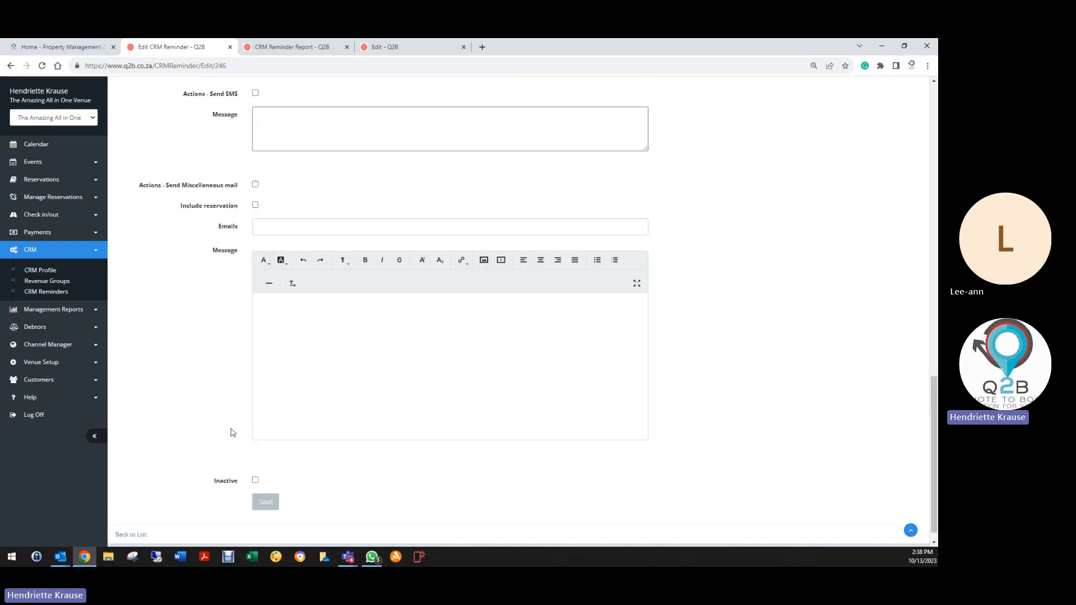
pyautogui.scroll(5, 237, 404)
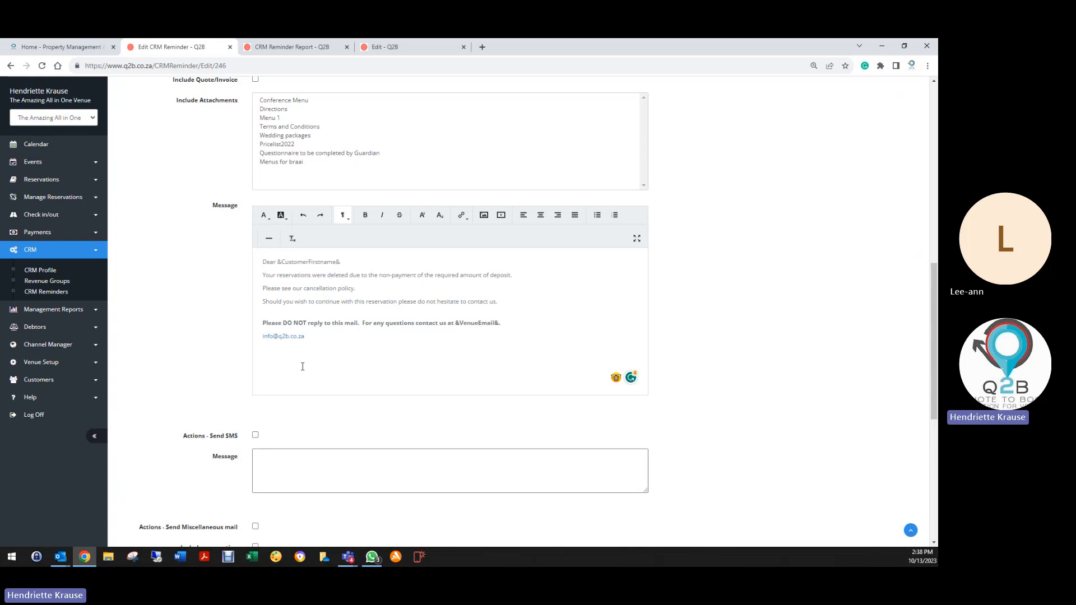
pyautogui.scroll(10, 302, 366)
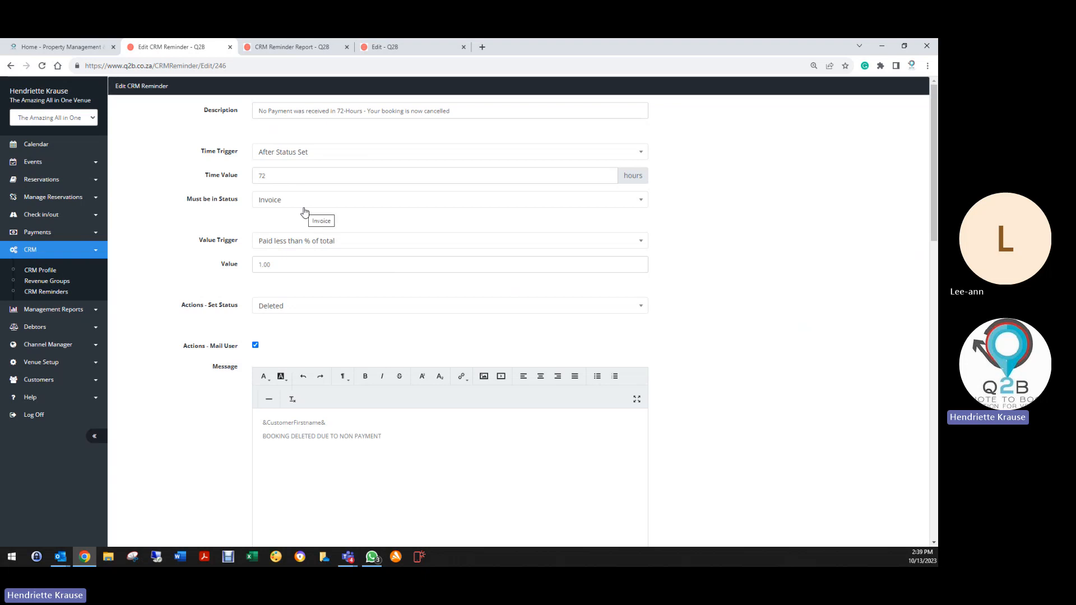
pyautogui.scroll(-10, 213, 382)
pyautogui.scroll(-2, 217, 381)
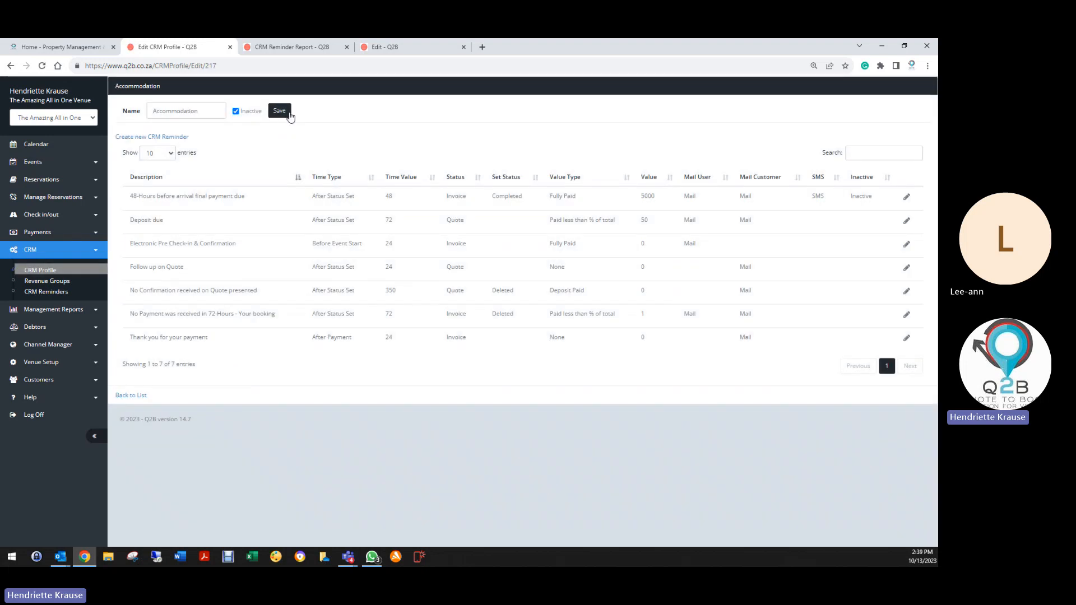
pyautogui.click(288, 112)
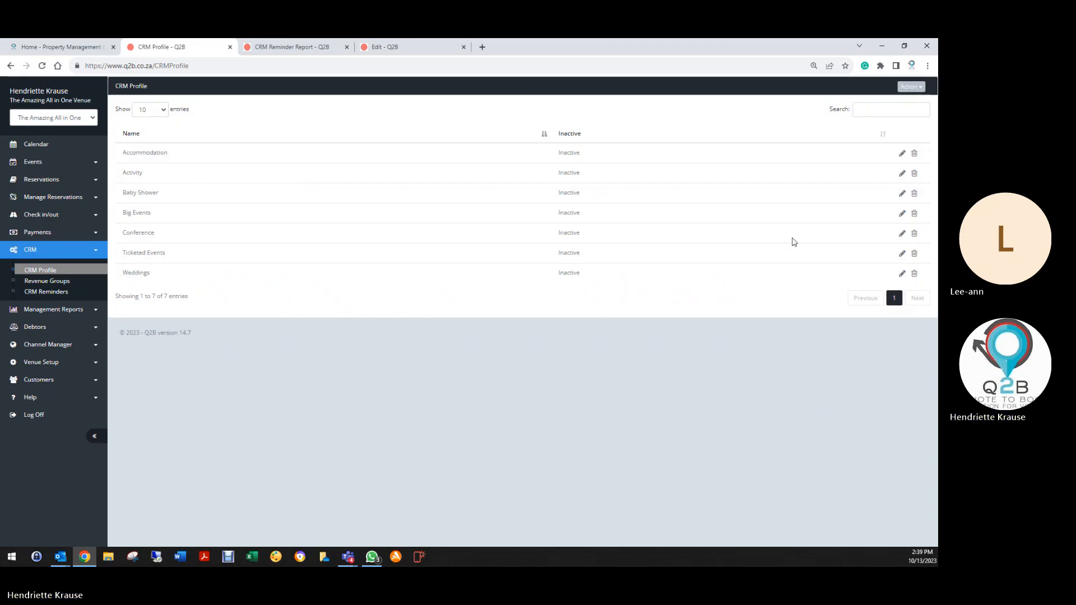
pyautogui.click(902, 233)
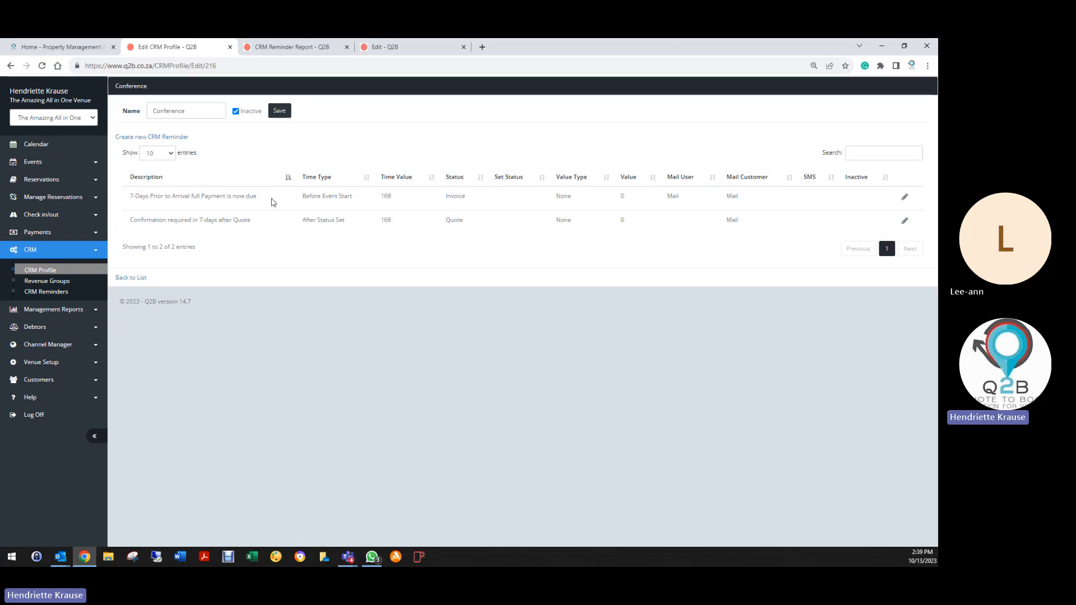
pyautogui.click(906, 198)
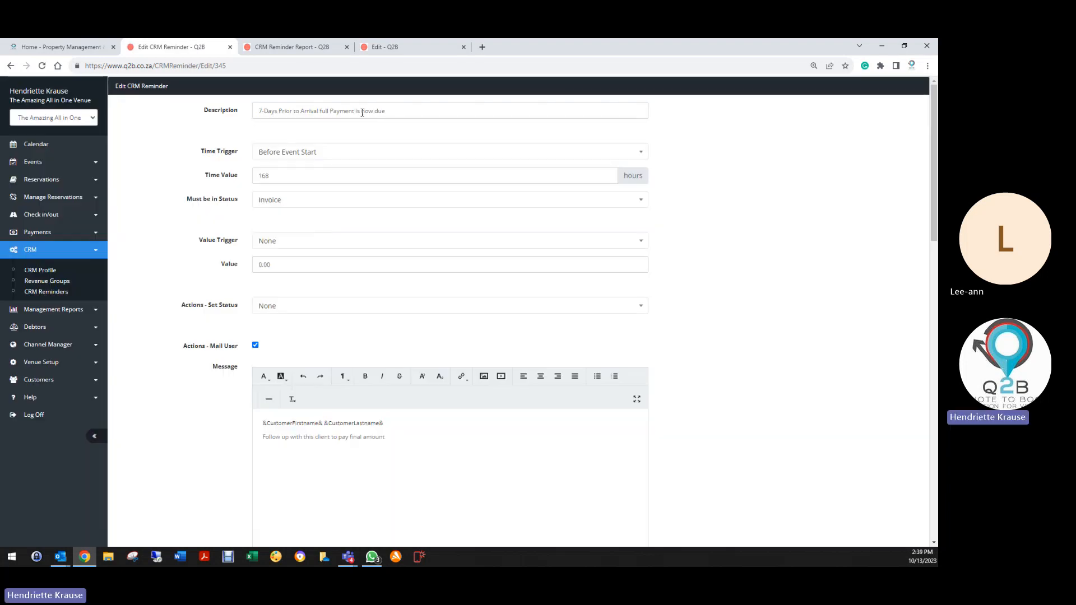
pyautogui.doubleClick(256, 179)
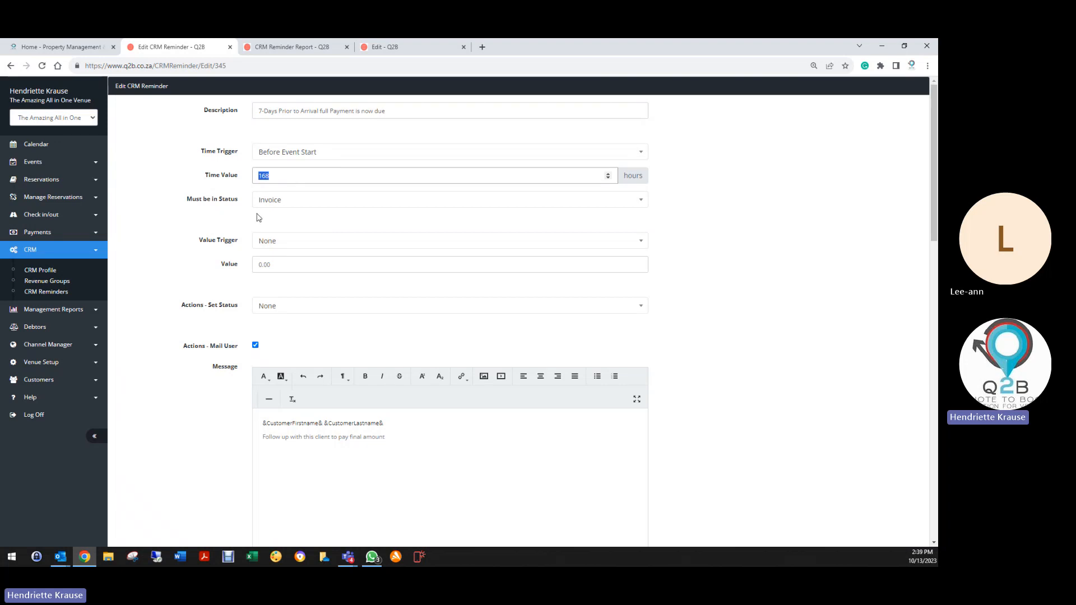
pyautogui.scroll(-2, 232, 261)
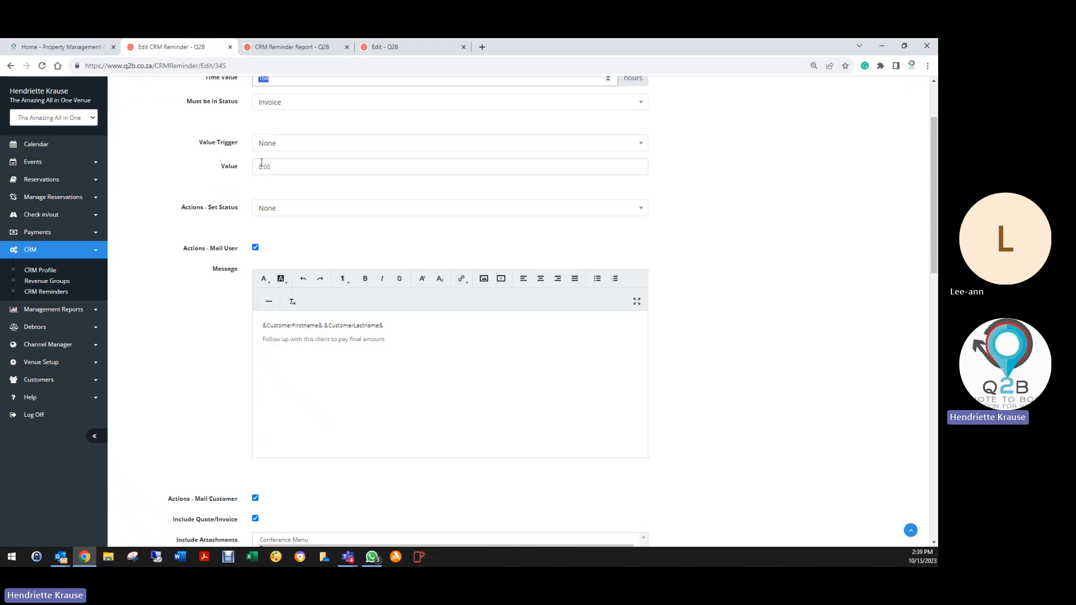
pyautogui.scroll(2, 229, 245)
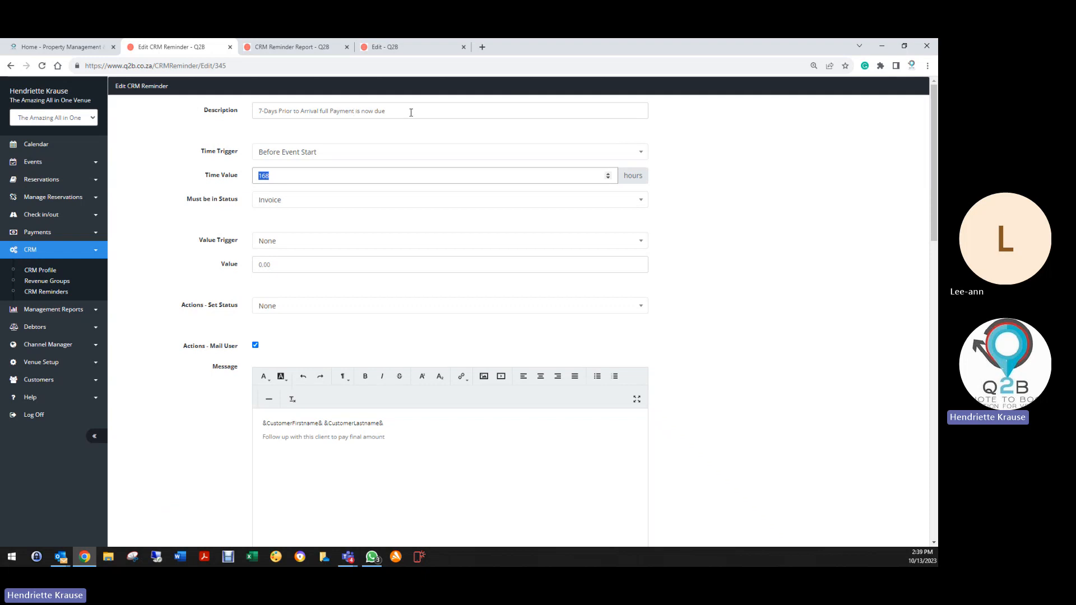
pyautogui.scroll(-5, 233, 284)
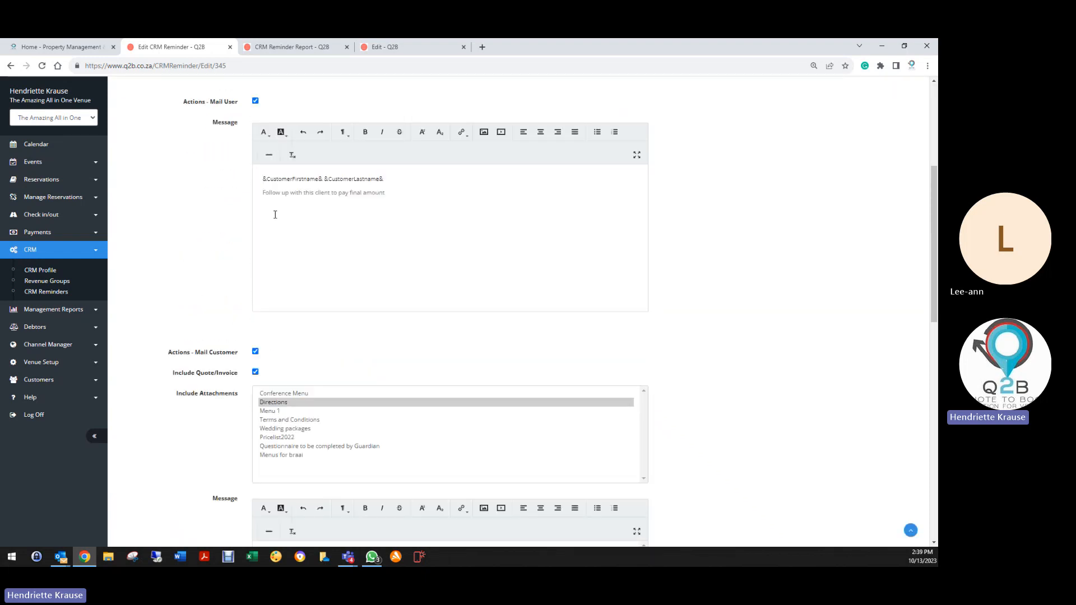
pyautogui.scroll(-5, 241, 280)
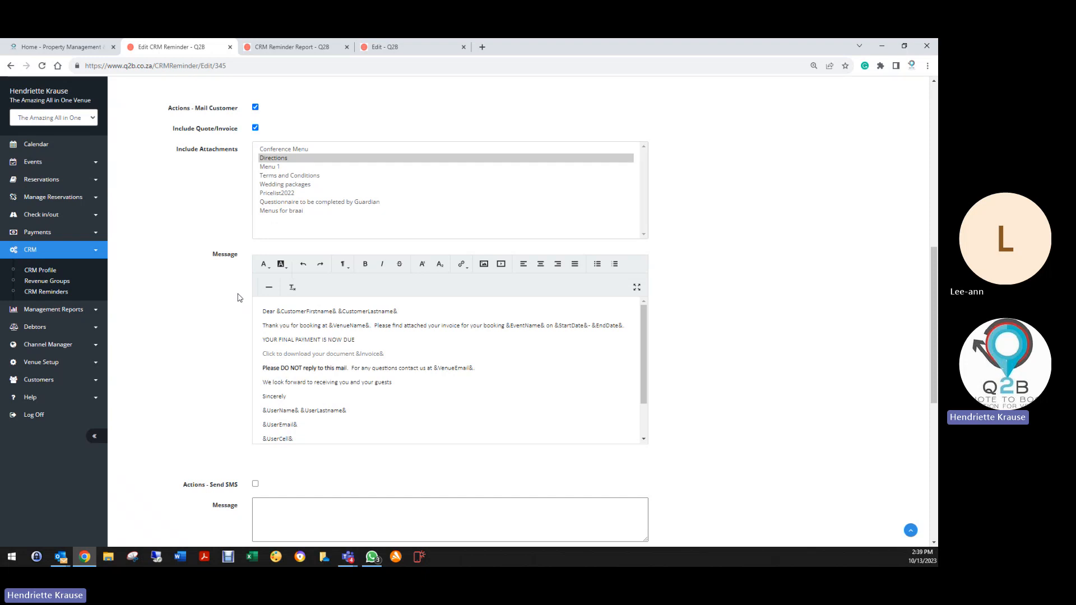
pyautogui.scroll(-2, 238, 297)
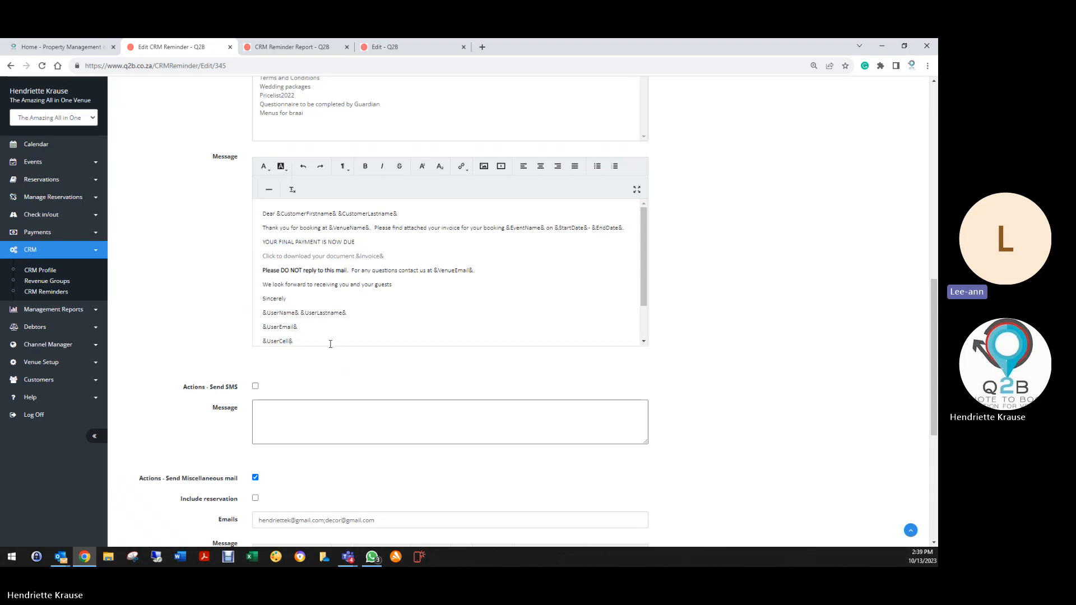
pyautogui.scroll(2, 331, 344)
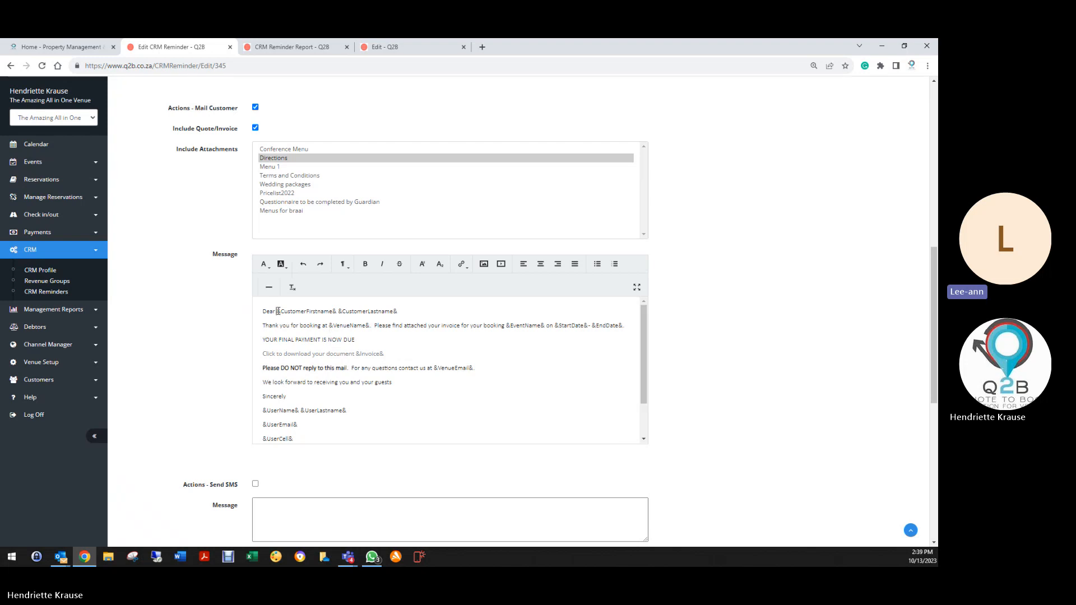
# Select the &CustomerFirstname& placeholder and the 'Click to download your document' line in the message.
pyautogui.moveTo(277, 311); pyautogui.dragTo(400, 313)
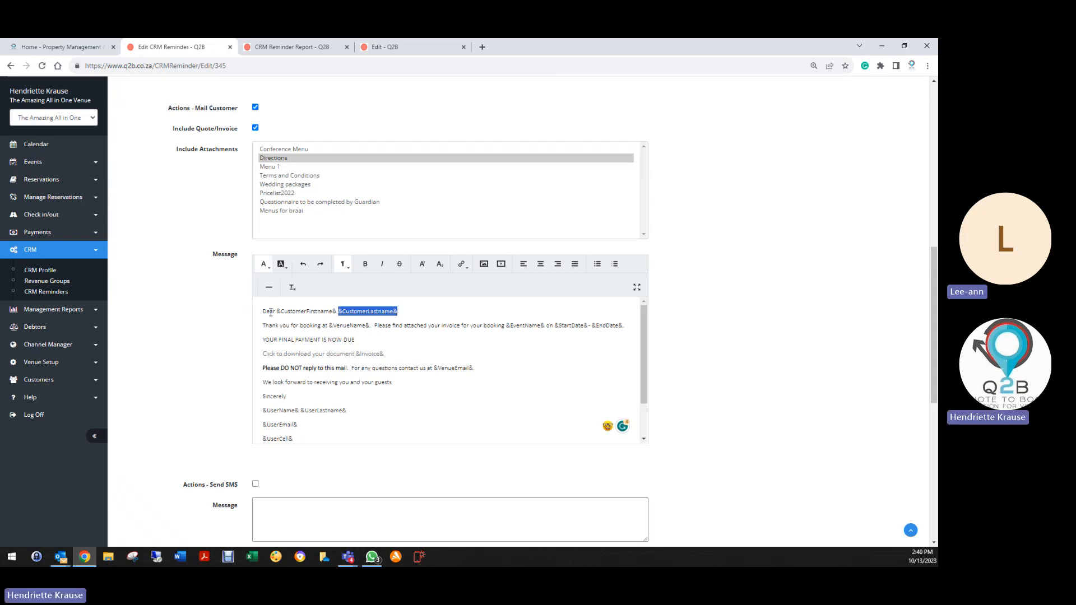
pyautogui.moveTo(277, 311); pyautogui.dragTo(399, 312)
pyautogui.click(269, 313)
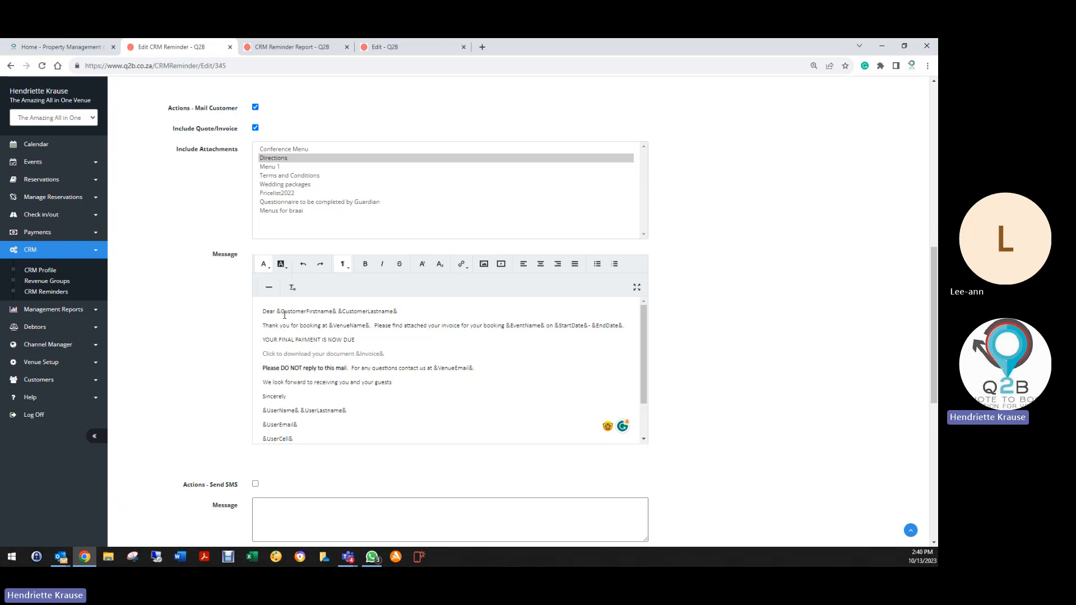
pyautogui.moveTo(276, 313); pyautogui.dragTo(337, 315)
pyautogui.moveTo(263, 354); pyautogui.dragTo(402, 354)
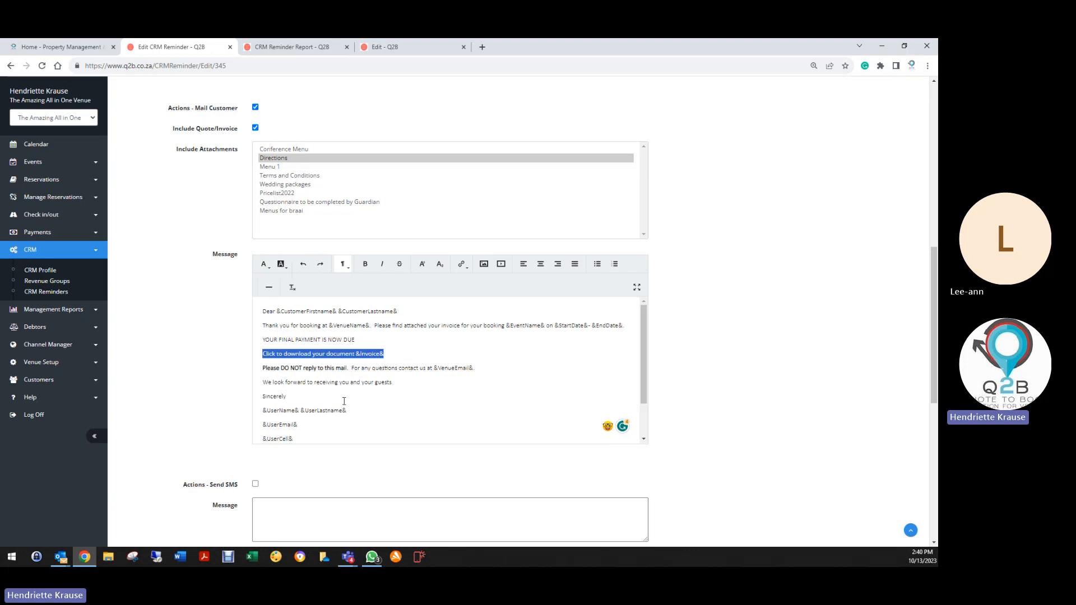
# Delete the empty line above &Banner& in the customer email message.
pyautogui.scroll(-2, 318, 339)
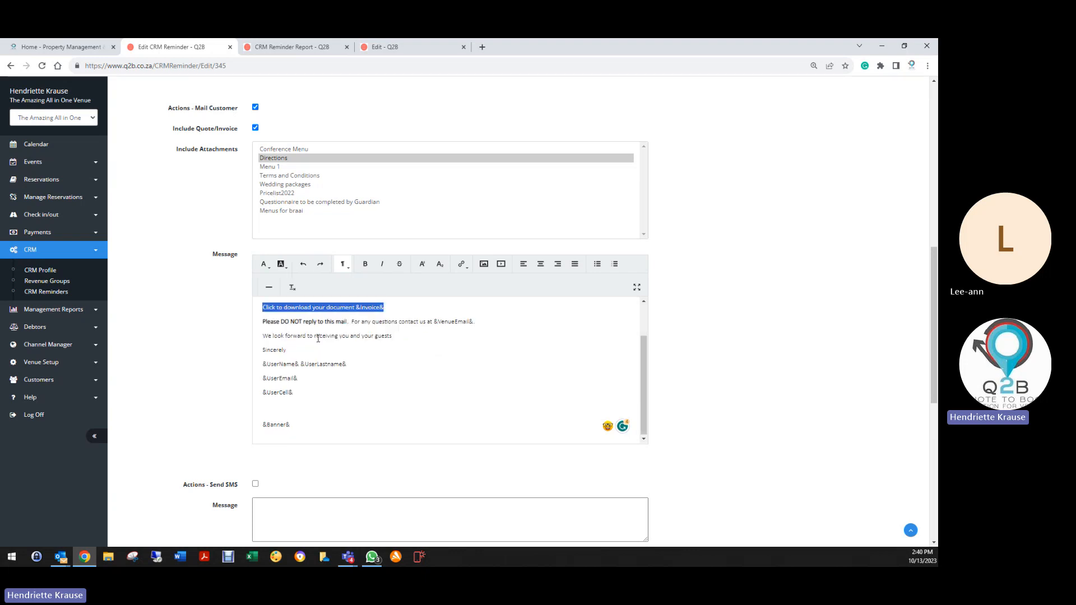
pyautogui.click(303, 406)
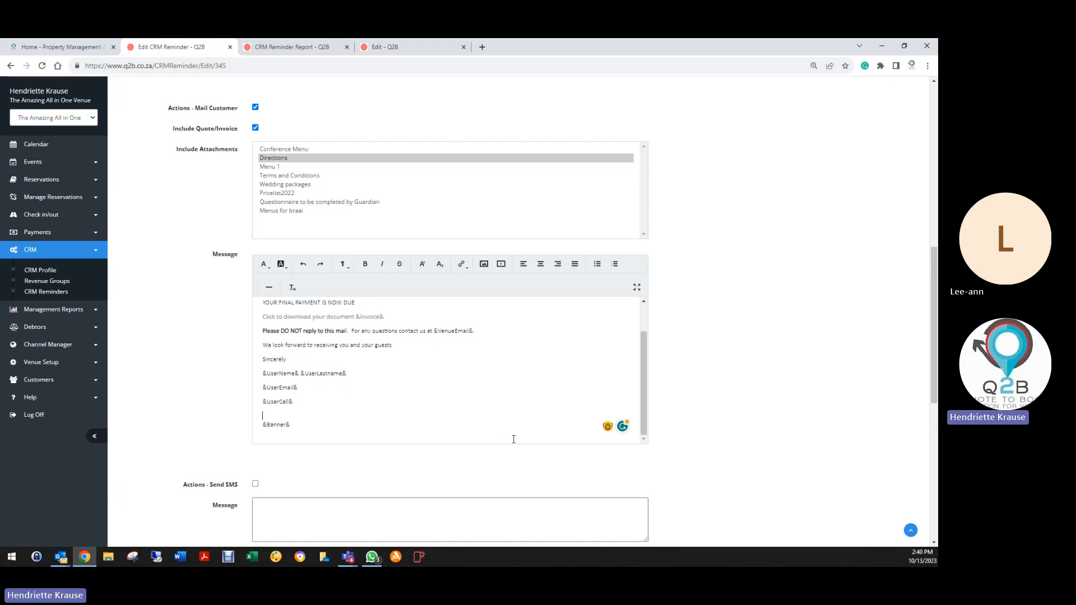
pyautogui.press('Delete')
pyautogui.scroll(2, 490, 402)
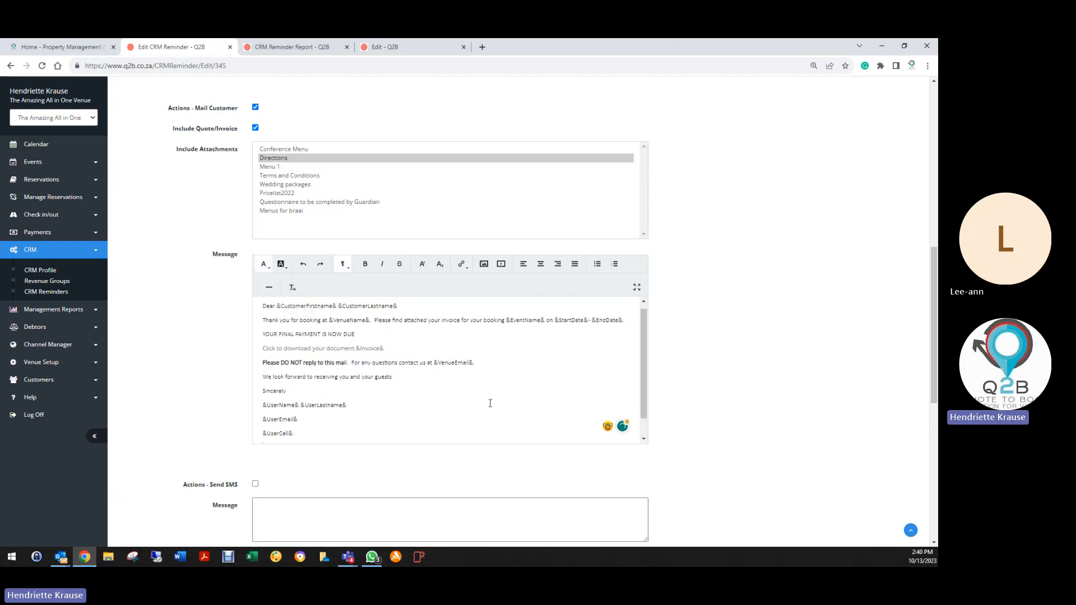
pyautogui.scroll(4, 336, 392)
pyautogui.scroll(-6, 329, 281)
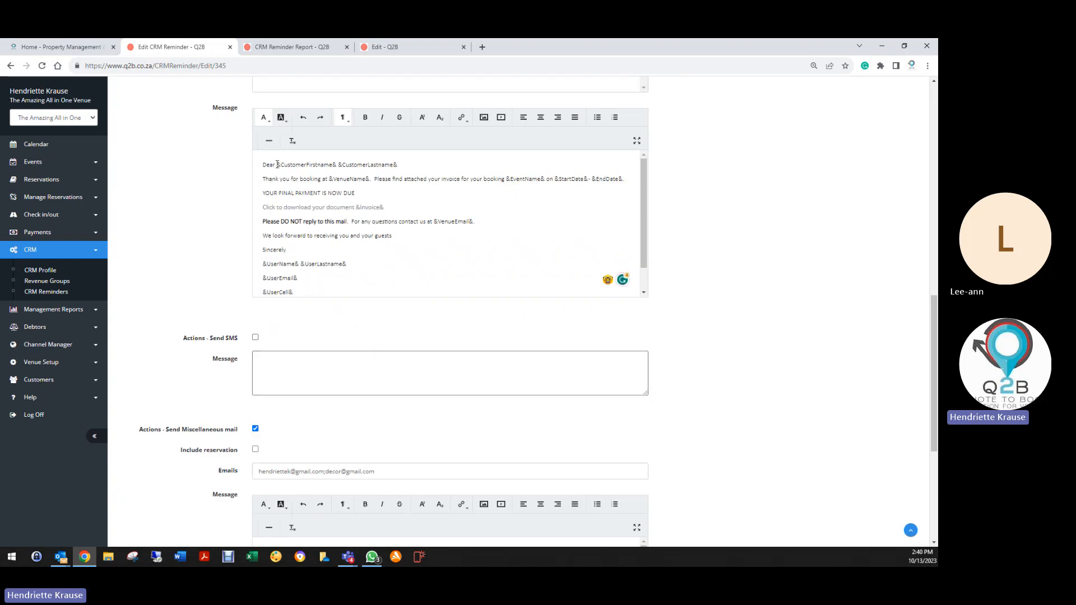
pyautogui.scroll(-3, 224, 336)
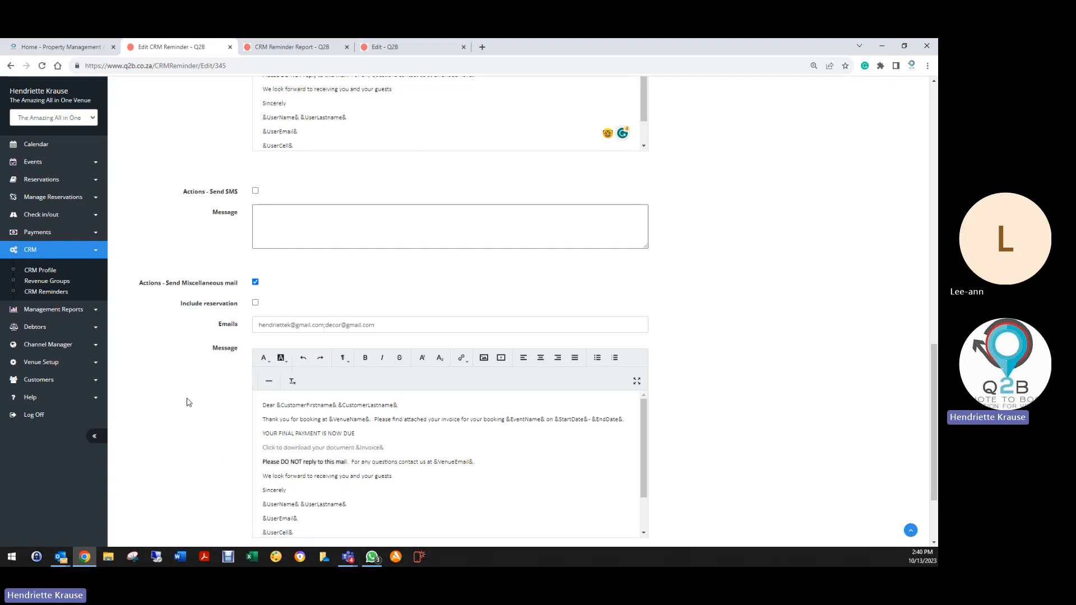
pyautogui.scroll(13, 188, 393)
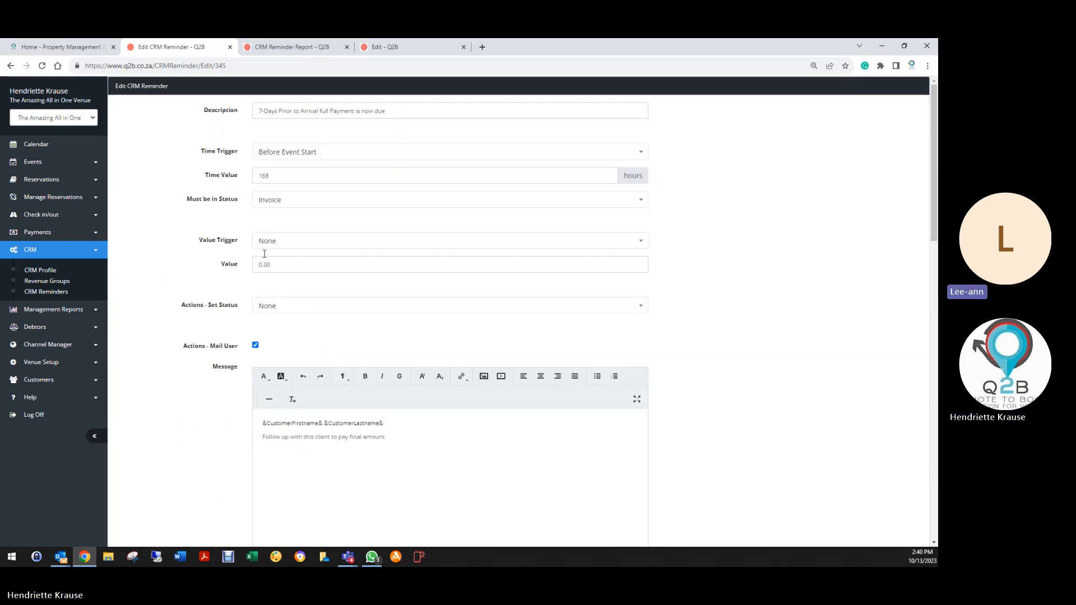
# Leave Value Trigger as None and save the 7-Days Prior to Arrival reminder.
pyautogui.click(273, 242)
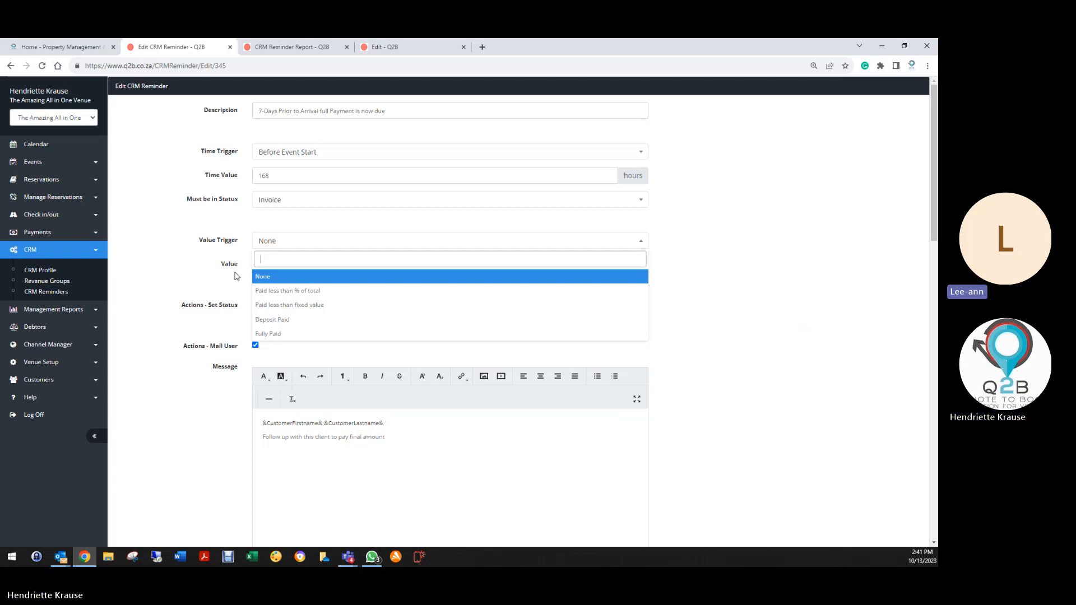
pyautogui.scroll(-10, 197, 336)
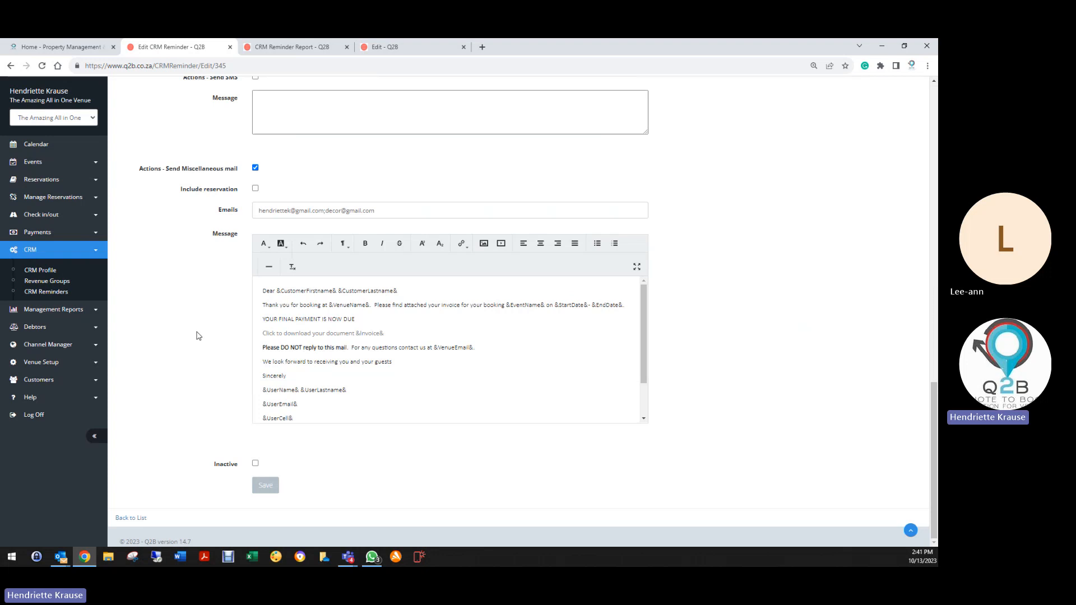
pyautogui.click(265, 486)
pyautogui.scroll(-10, 218, 469)
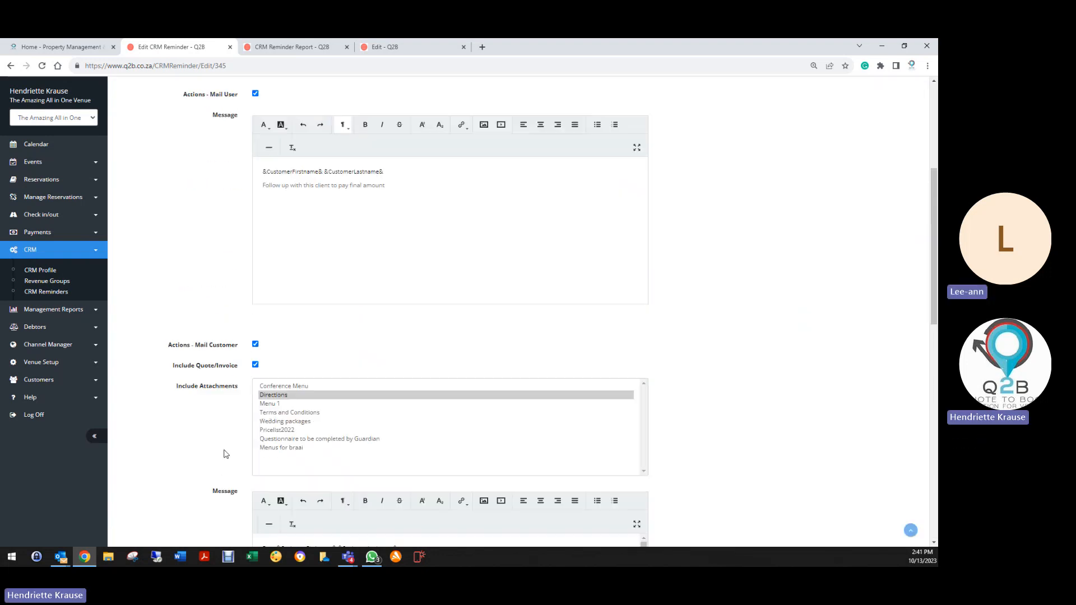
pyautogui.click(265, 485)
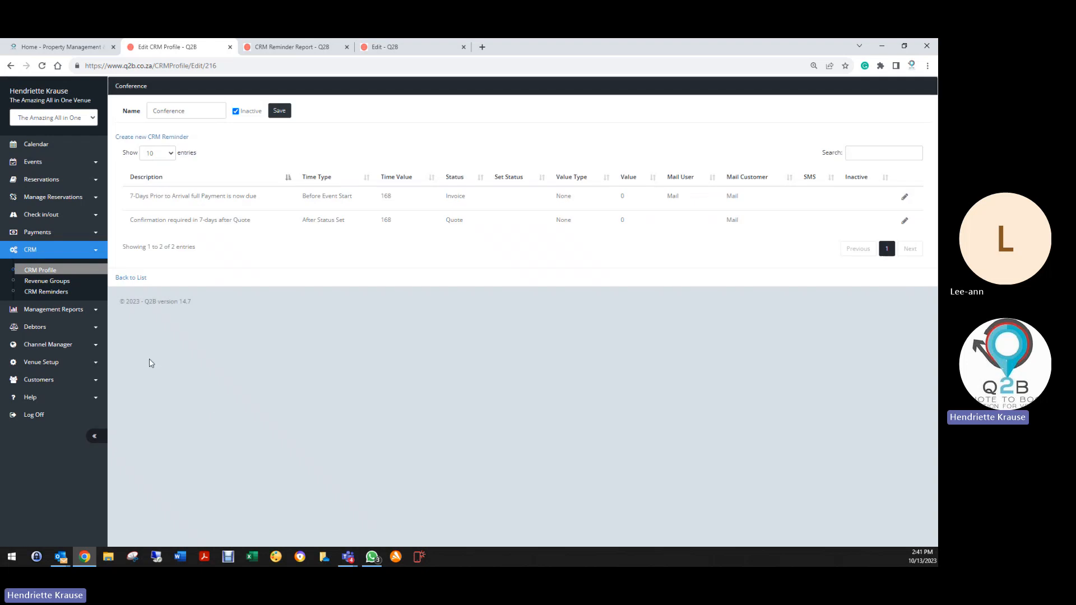
# Leave the Conference profile and go back to the full CRM profile list.
pyautogui.click(33, 397)
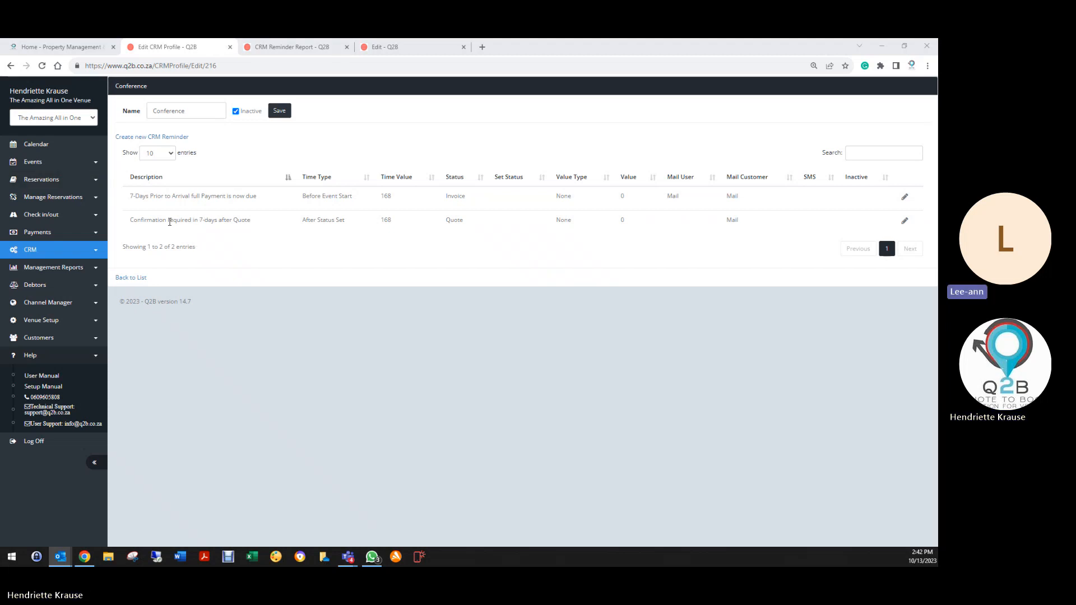
pyautogui.click(276, 111)
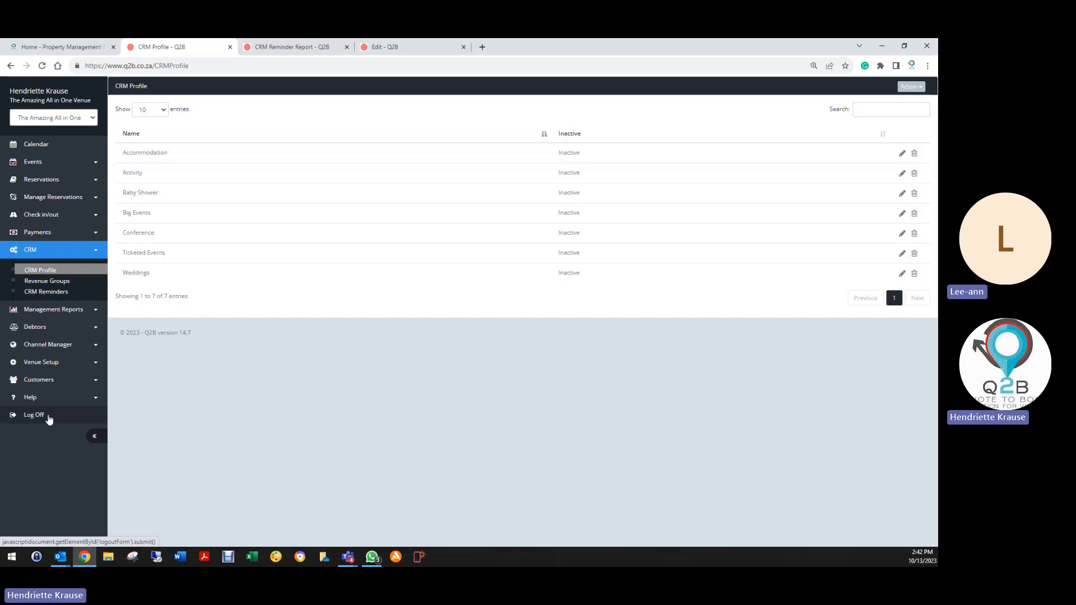
# Log off and close the CRM Reminder Report and other Q2B edit tabs.
pyautogui.click(47, 418)
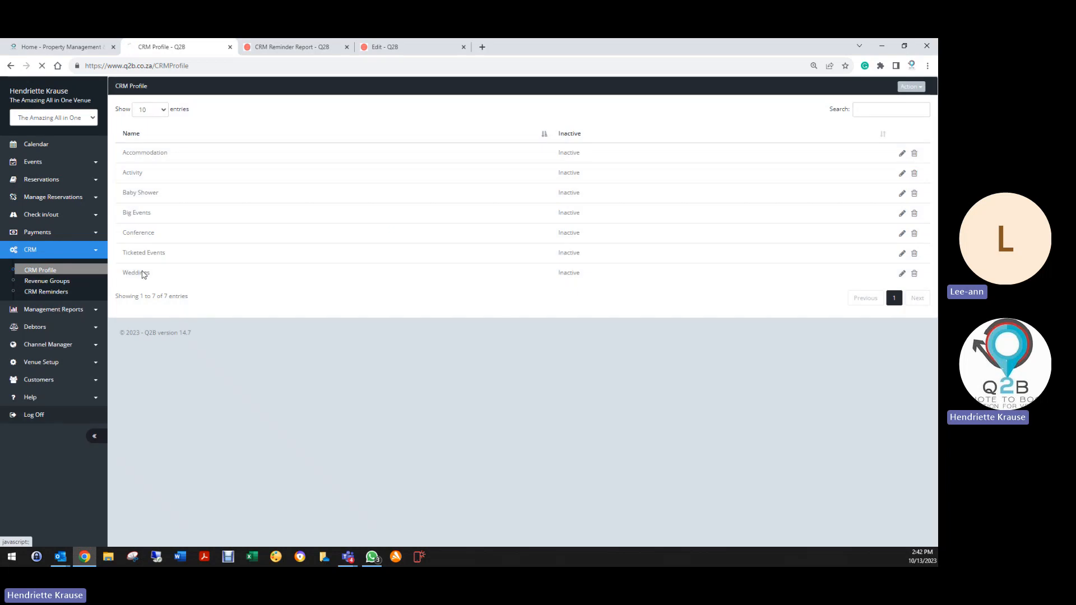
pyautogui.click(346, 47)
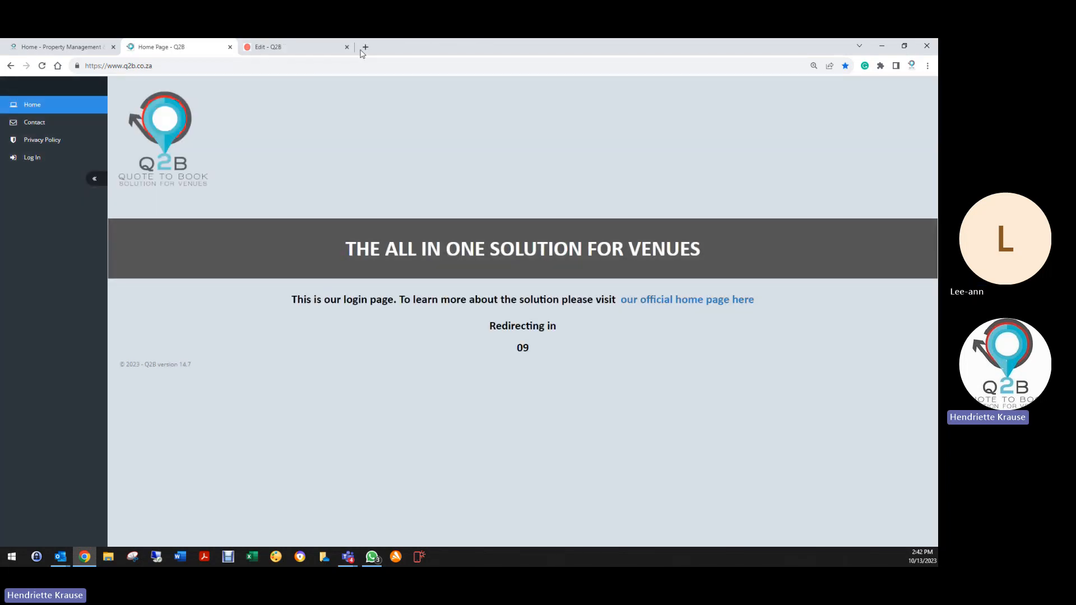
pyautogui.click(306, 47)
# Sign in with the saved Riverside Castle support login and open the CRM profile list.
pyautogui.click(25, 158)
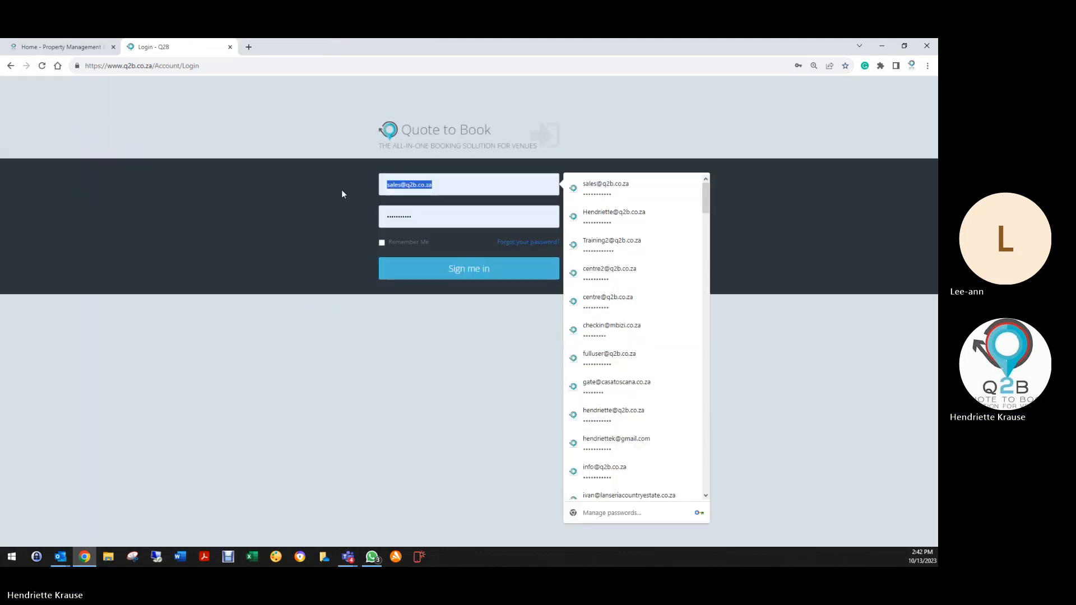
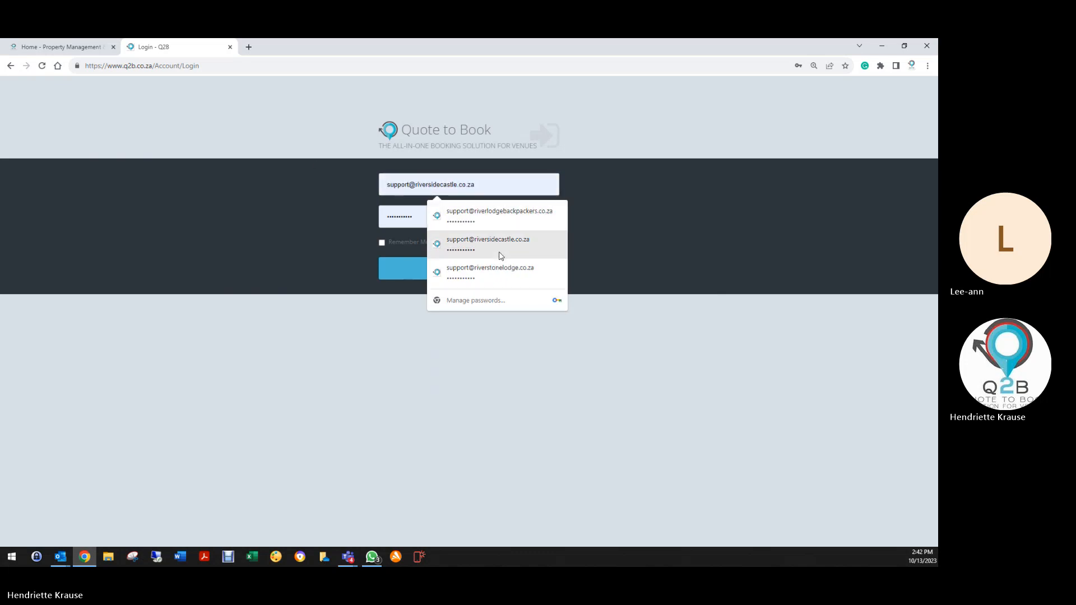
pyautogui.click(498, 250)
pyautogui.click(446, 271)
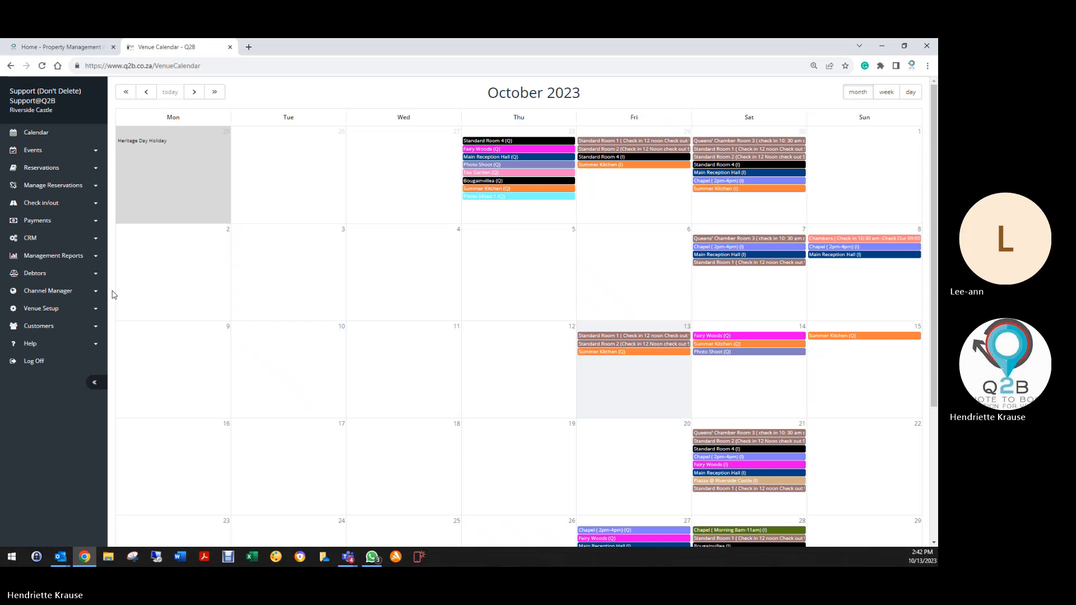
pyautogui.click(30, 238)
pyautogui.click(43, 259)
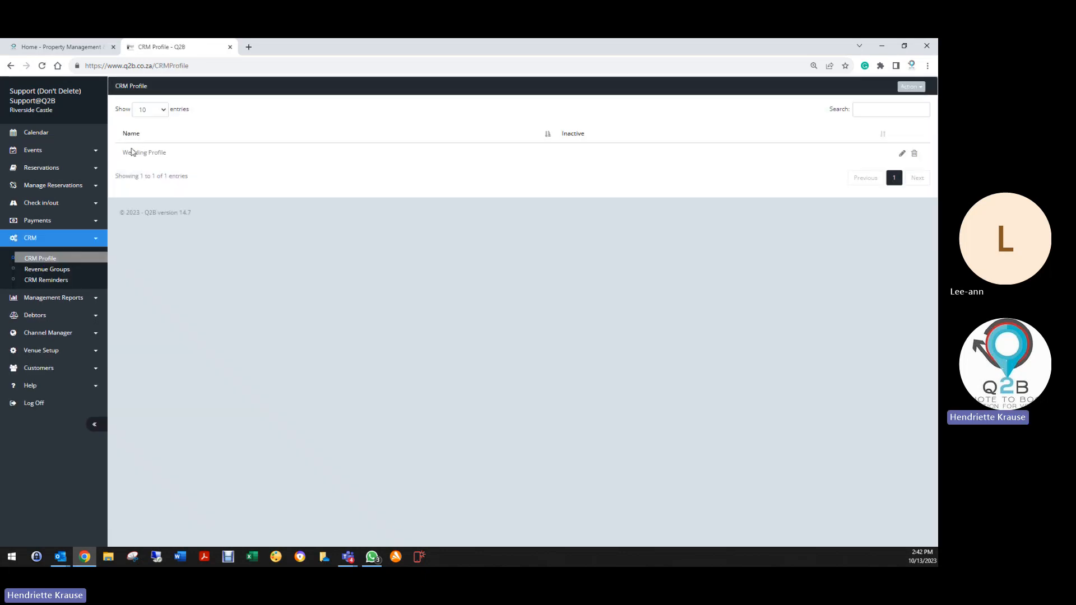
# Edit the Wedding Profile and open its 'Follow up on Quote' reminder.
pyautogui.click(903, 154)
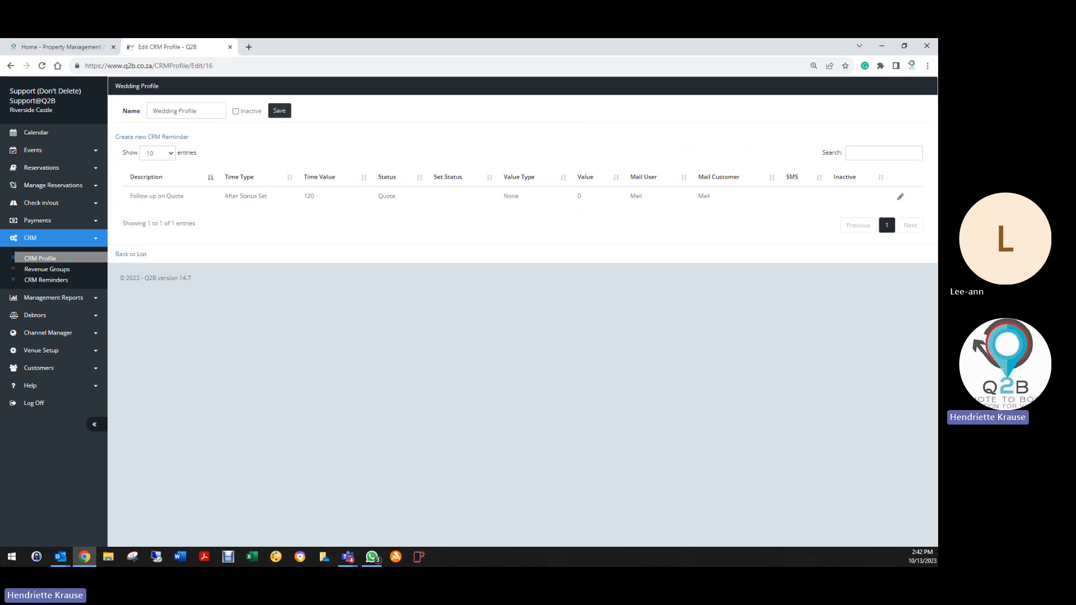
pyautogui.click(900, 199)
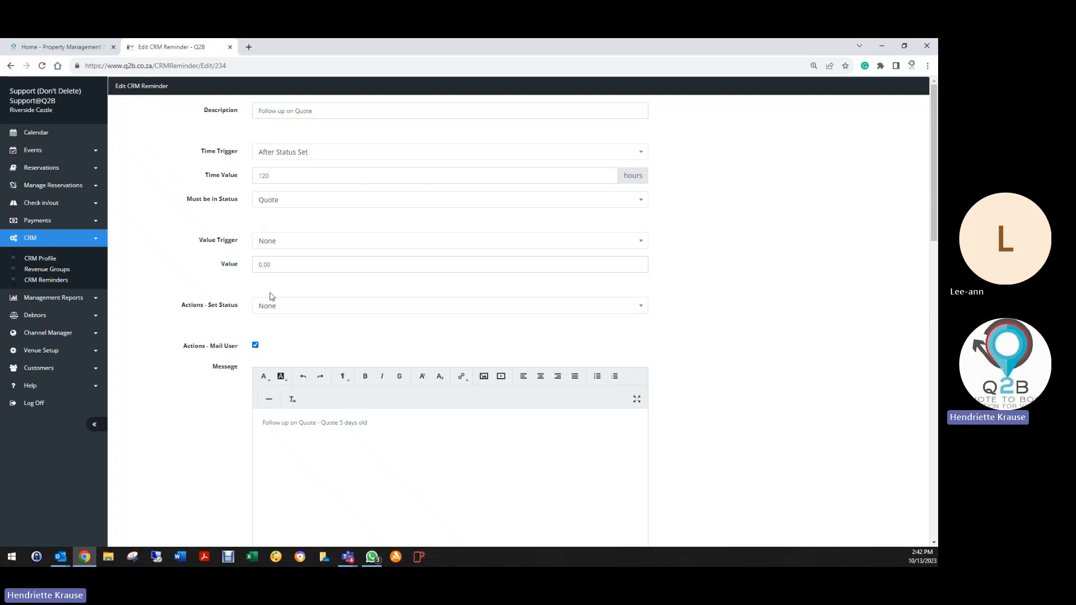
pyautogui.scroll(-3, 263, 319)
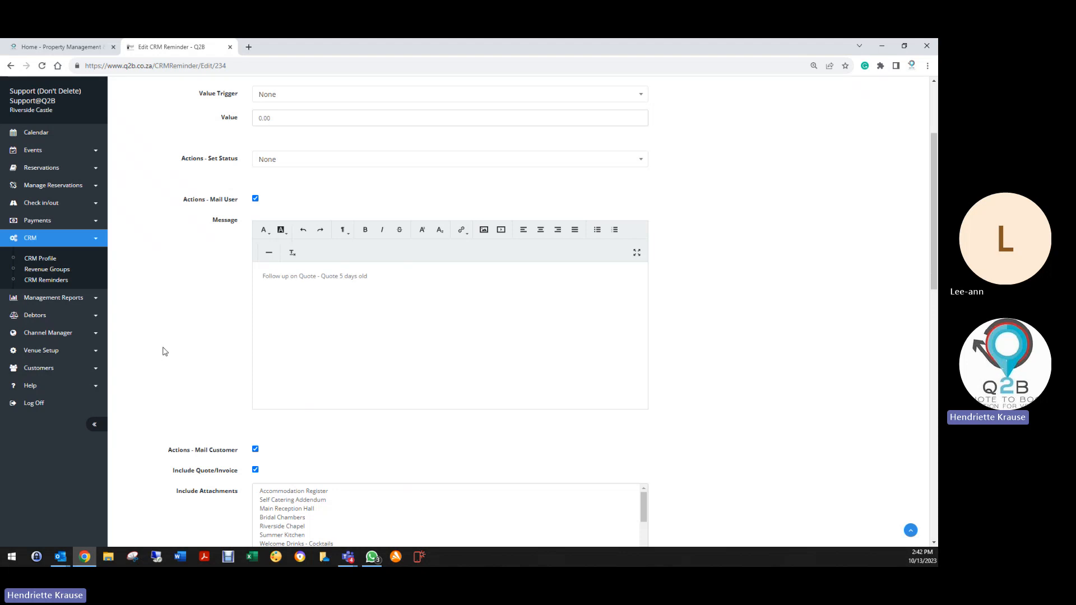
pyautogui.scroll(-3, 164, 350)
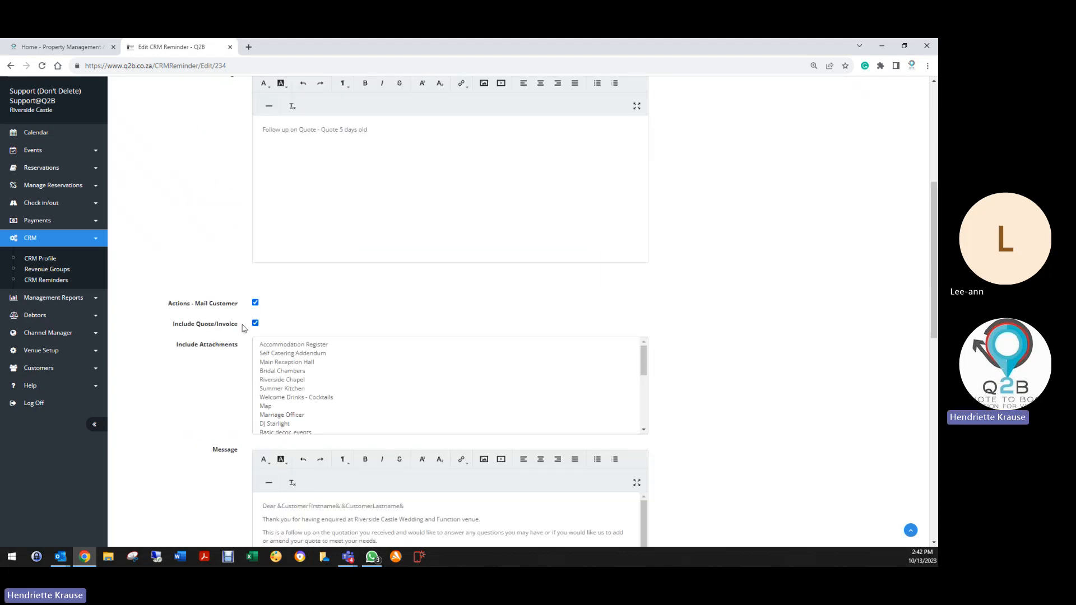
pyautogui.scroll(-3, 241, 336)
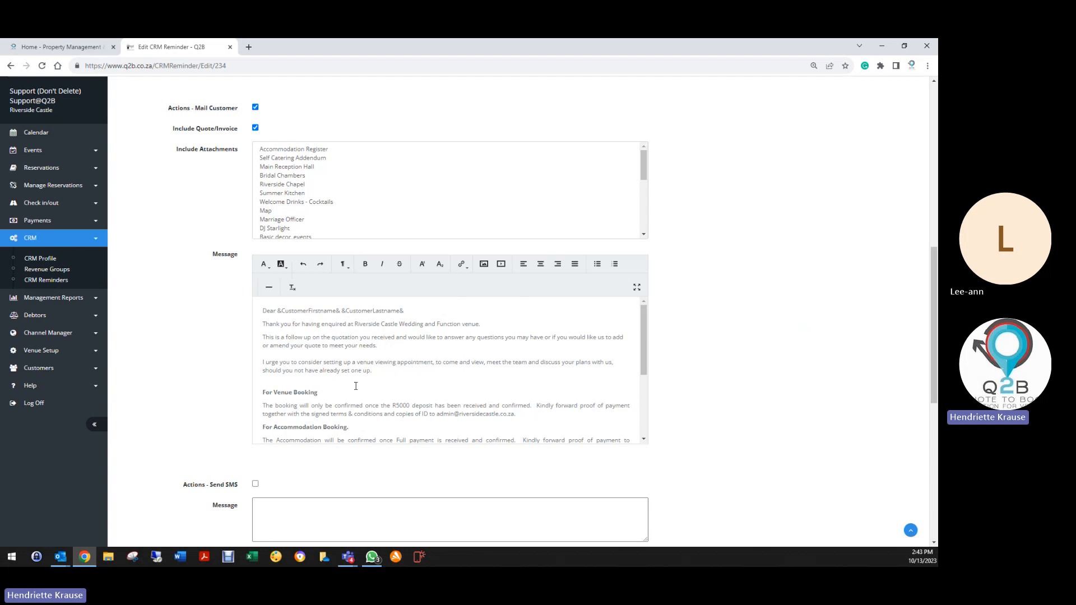
# Turn the accommodation proof-of-payment email address into a link pointing to that same address.
pyautogui.scroll(-1, 353, 385)
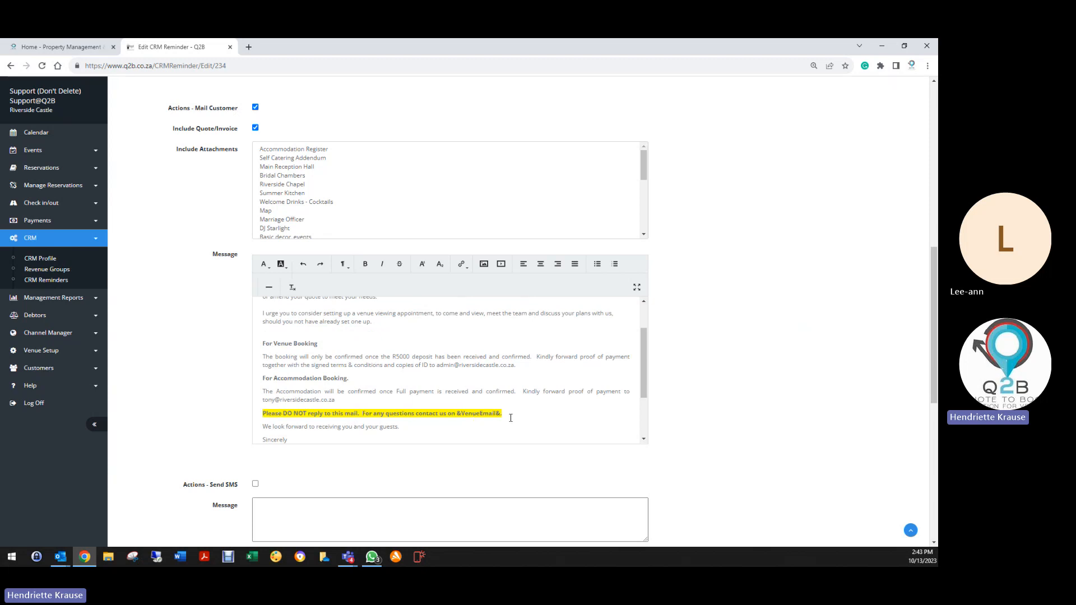
pyautogui.scroll(-1, 308, 365)
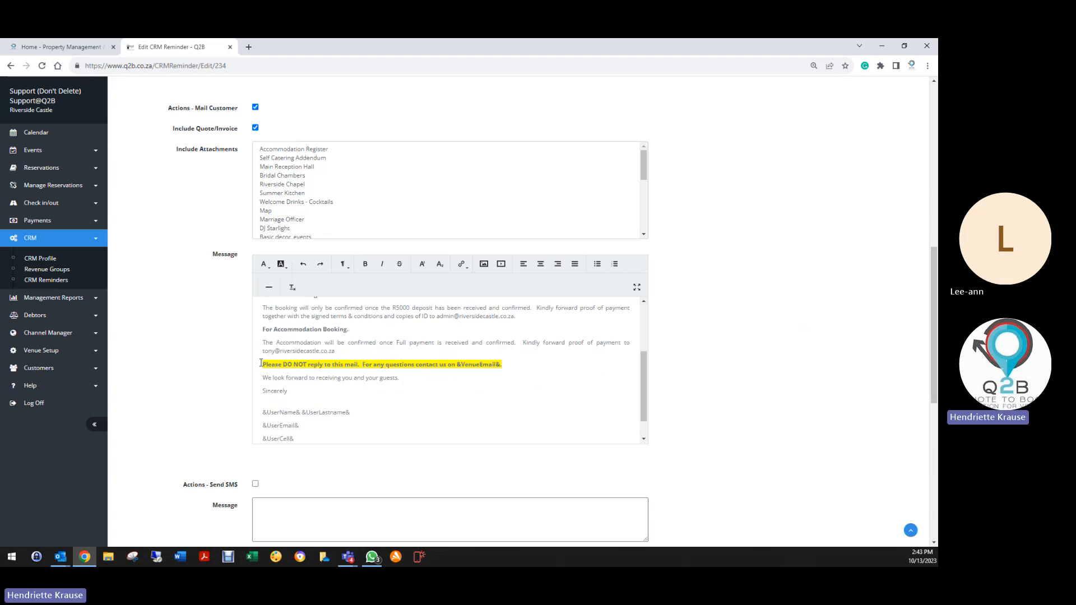
pyautogui.moveTo(263, 351); pyautogui.dragTo(336, 351)
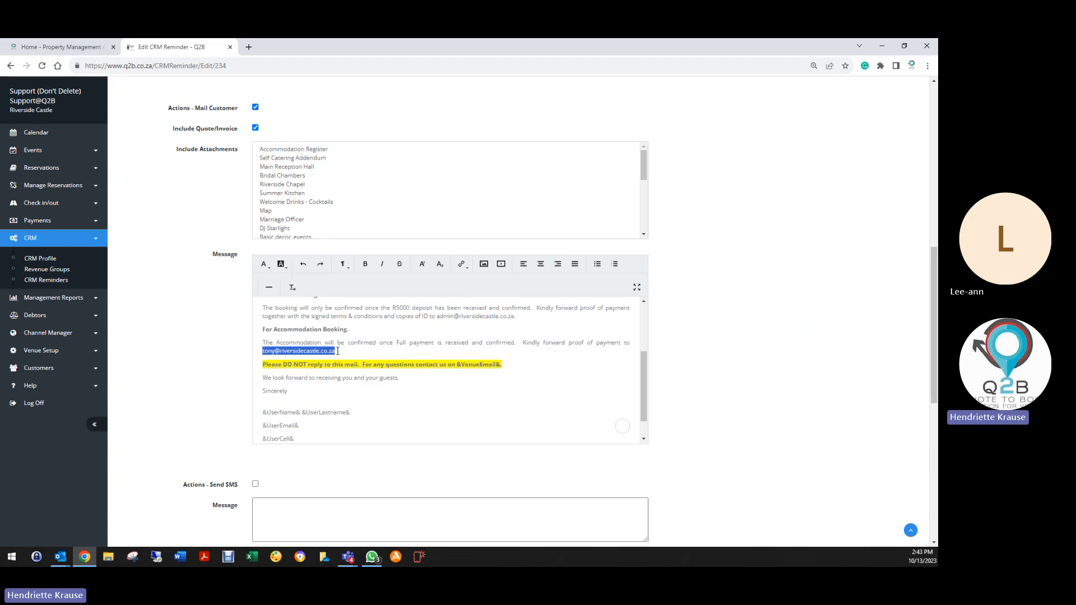
pyautogui.rightClick(318, 352)
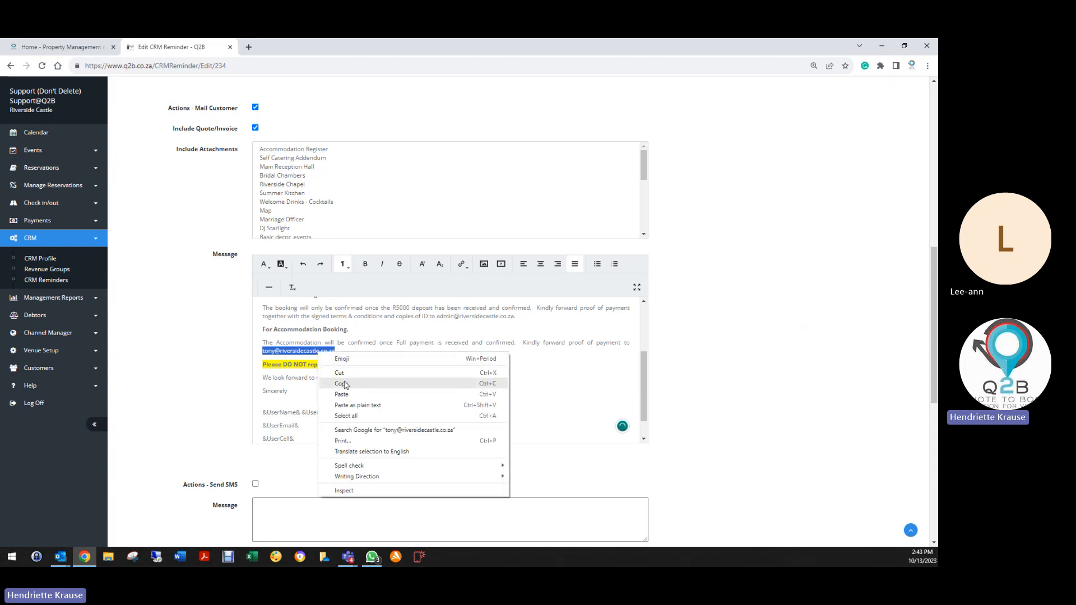
pyautogui.click(338, 381)
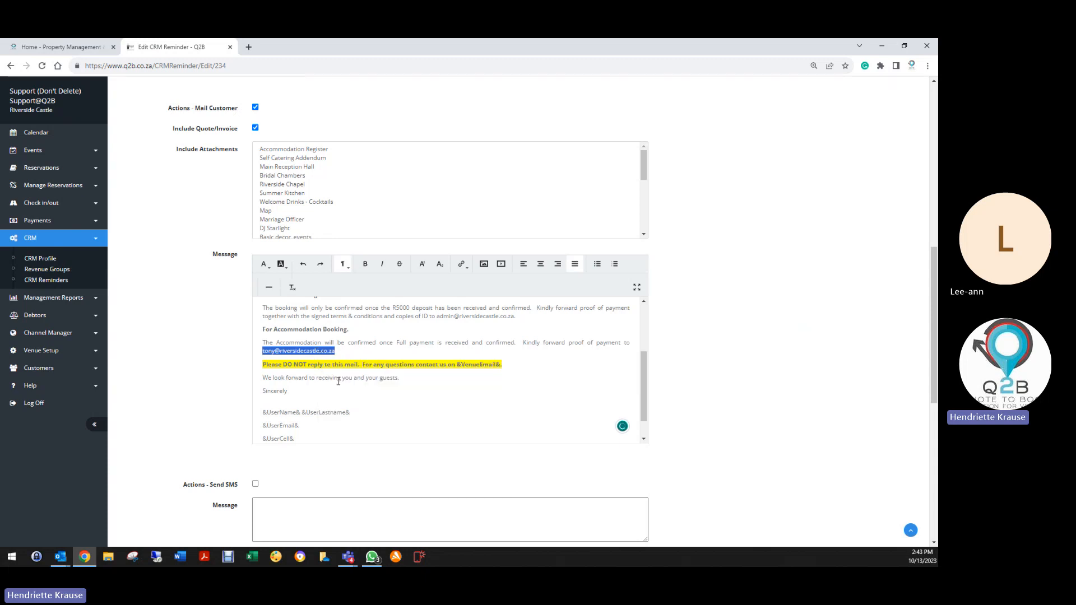
pyautogui.click(463, 264)
pyautogui.click(481, 284)
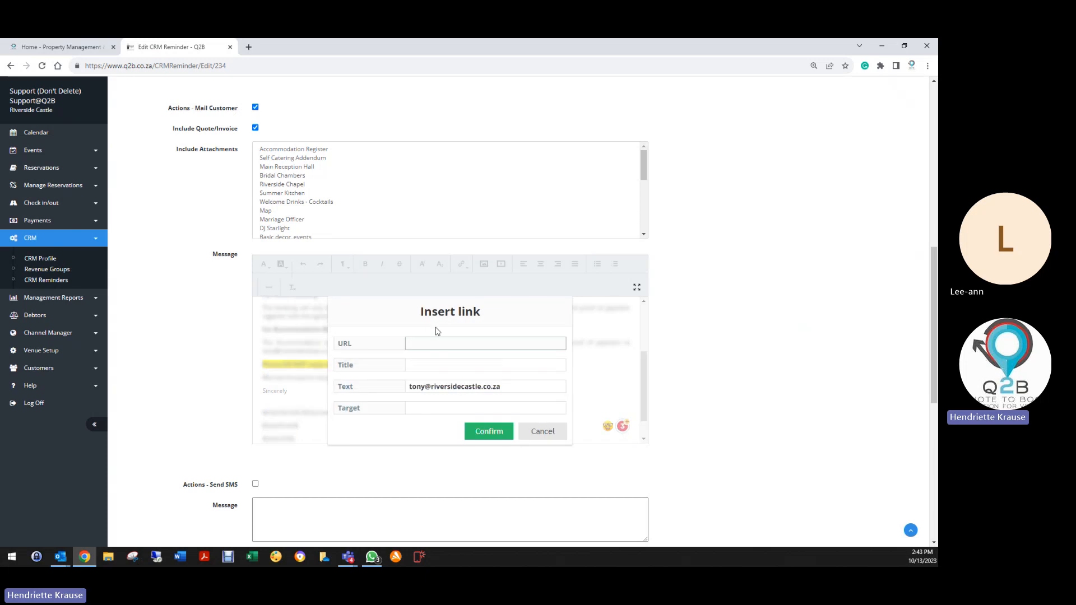
pyautogui.rightClick(424, 346)
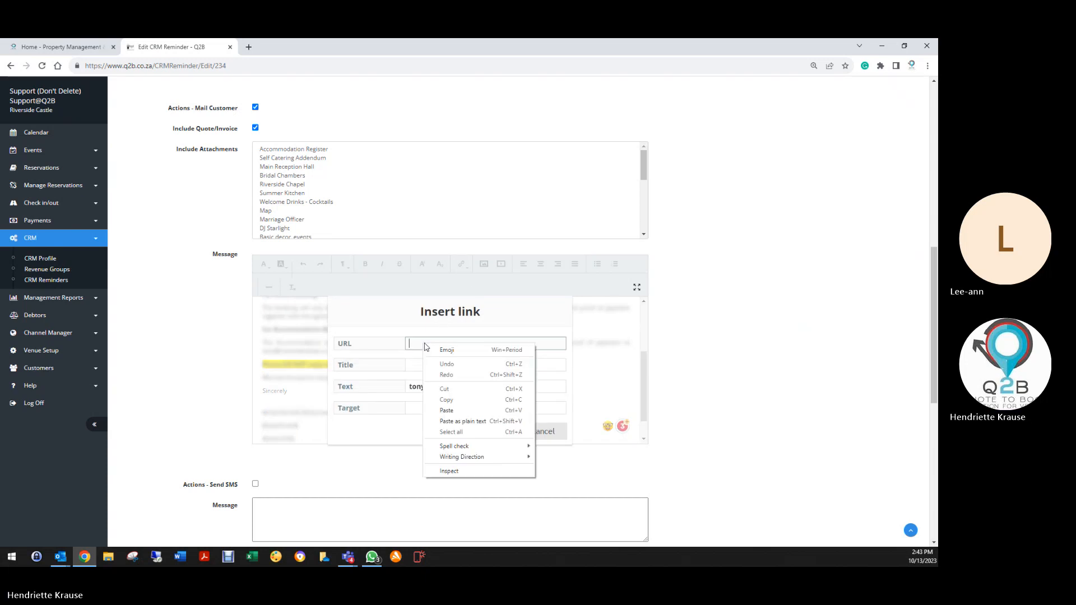
pyautogui.click(447, 410)
pyautogui.click(489, 432)
# Remove the blank line after 'Sincerely,' and restart the sign-off on a new line.
pyautogui.moveTo(343, 364); pyautogui.dragTo(262, 365)
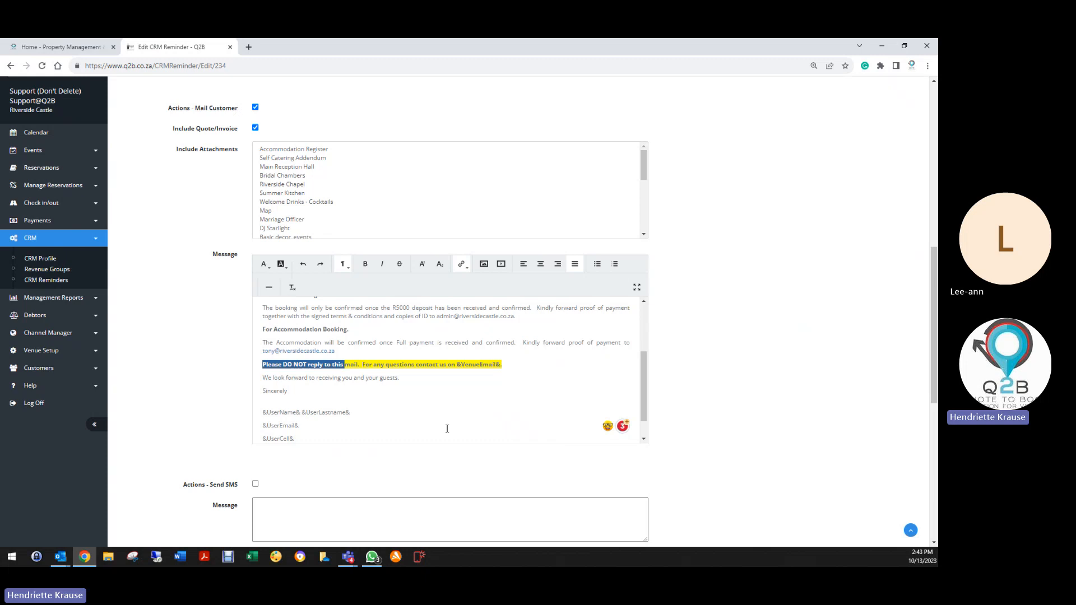
pyautogui.click(279, 397)
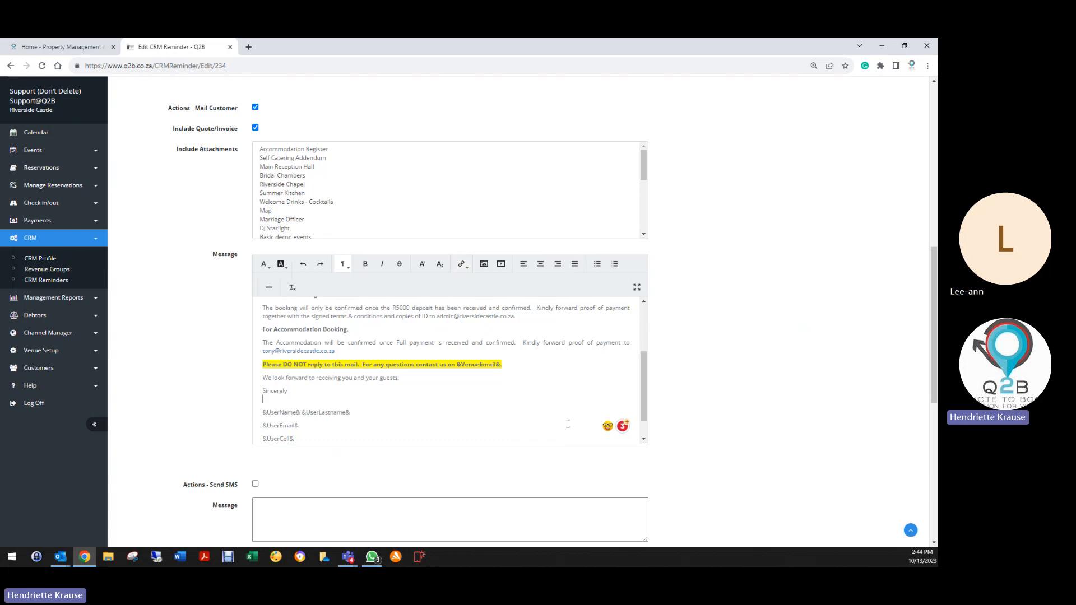
pyautogui.press('Delete')
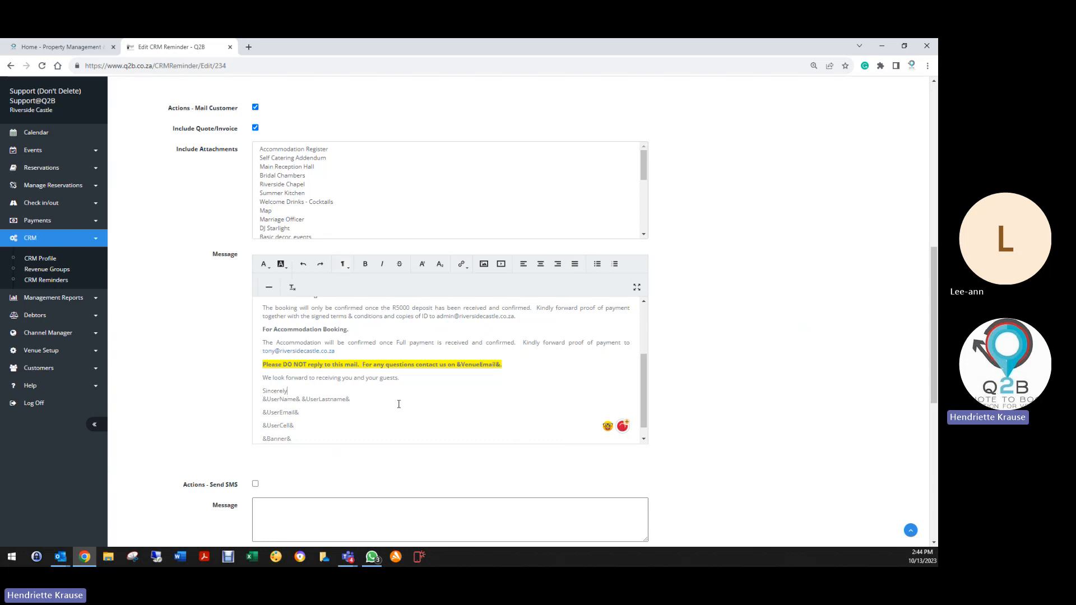
pyautogui.hotkey('shift', 'Return')
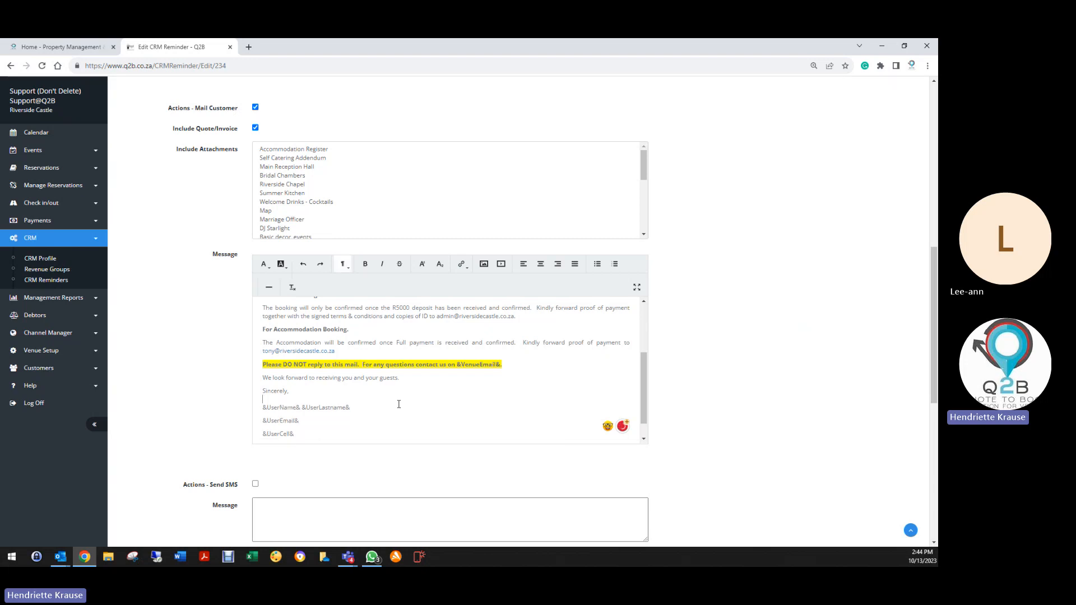
# Accept the suggestion changing 'follow up' to 'follow-up' in the customer message.
pyautogui.scroll(-1, 314, 392)
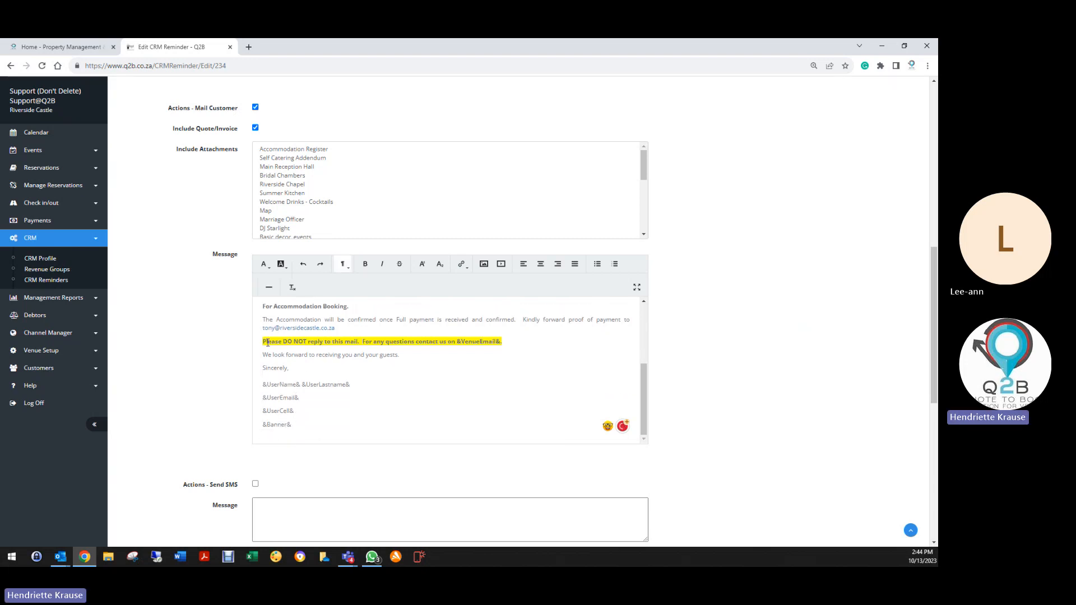
pyautogui.scroll(5, 310, 403)
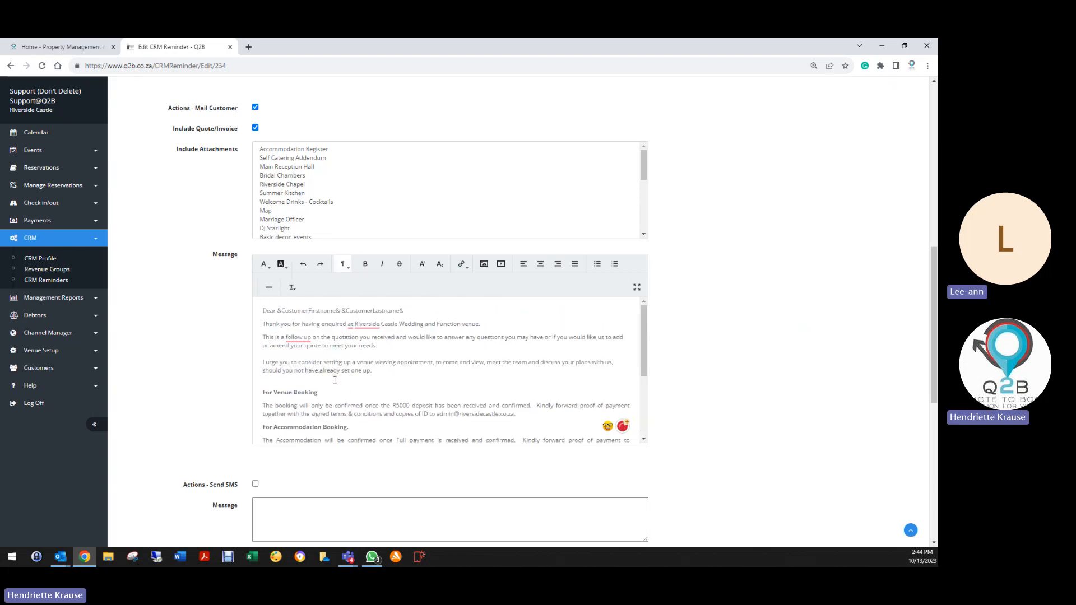
pyautogui.moveTo(352, 324)
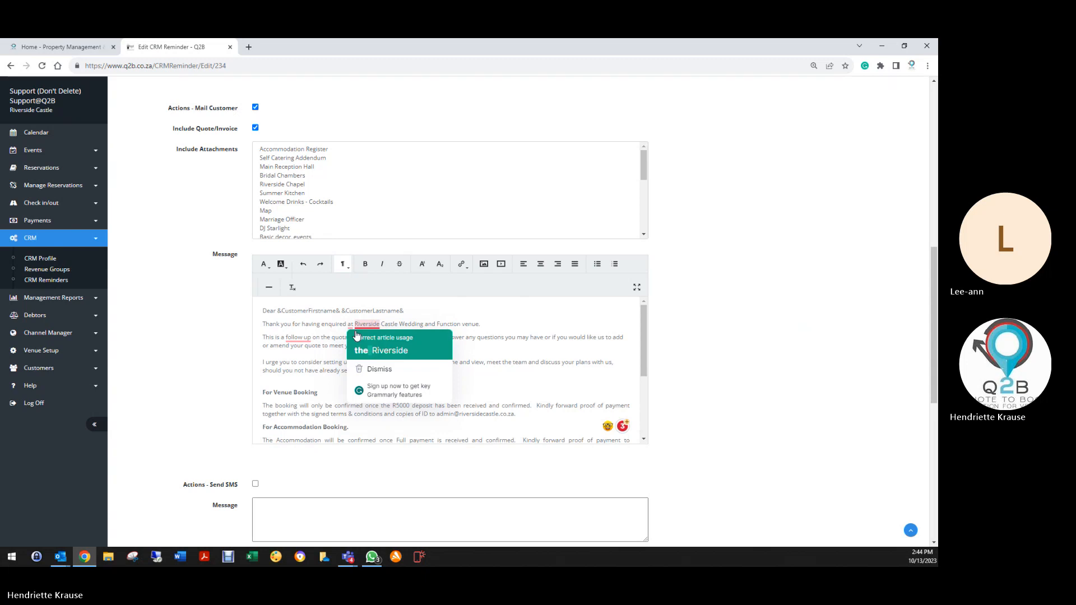
pyautogui.moveTo(298, 338)
pyautogui.click(328, 363)
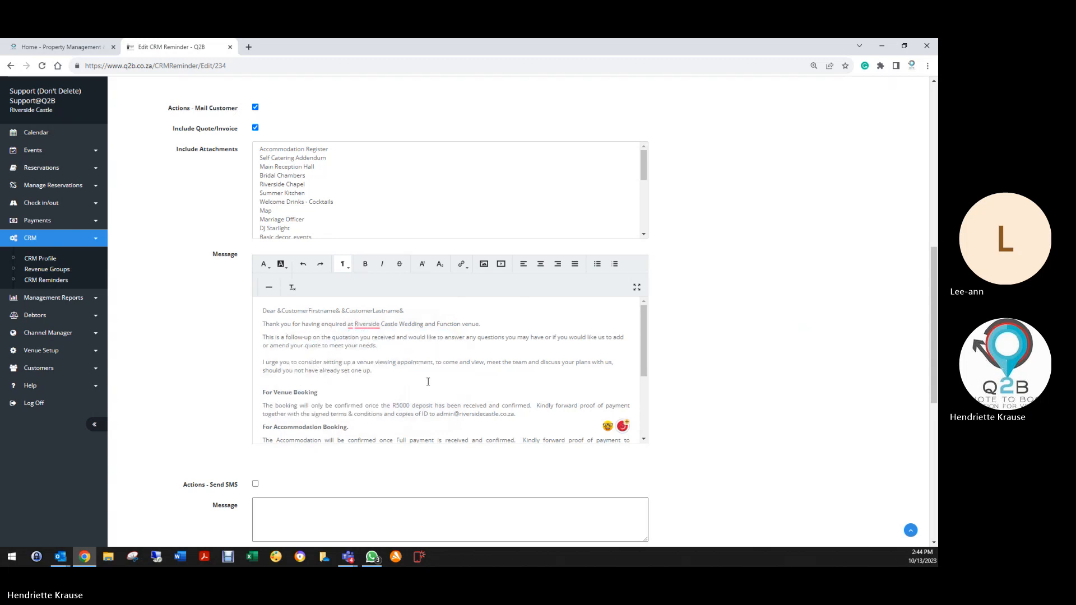
# Review the form and save the Follow up on Quote reminder to the Wedding Profile.
pyautogui.scroll(-6, 336, 381)
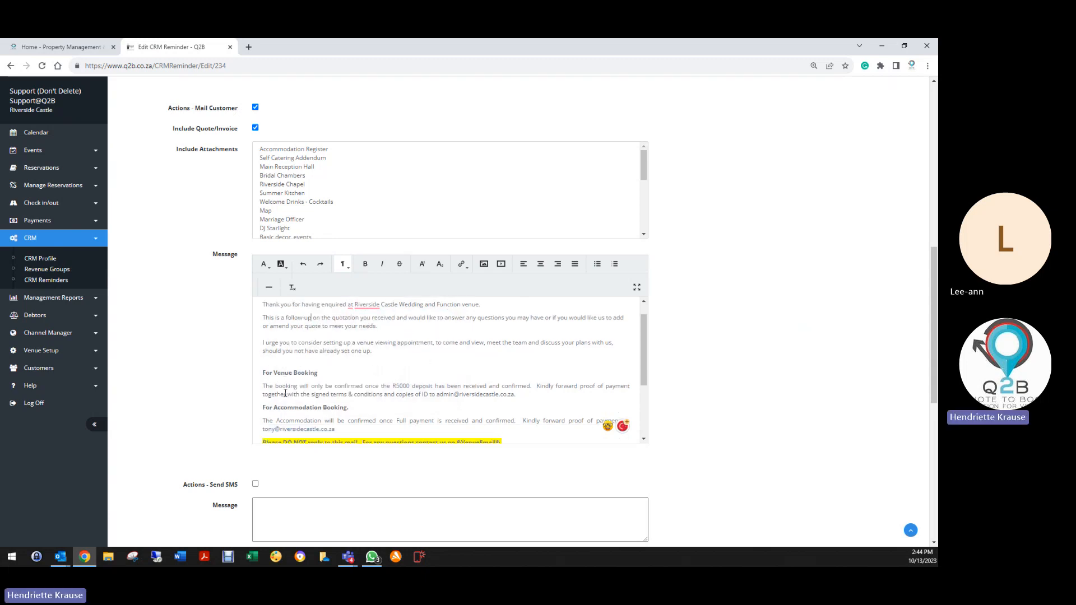
pyautogui.scroll(8, 390, 216)
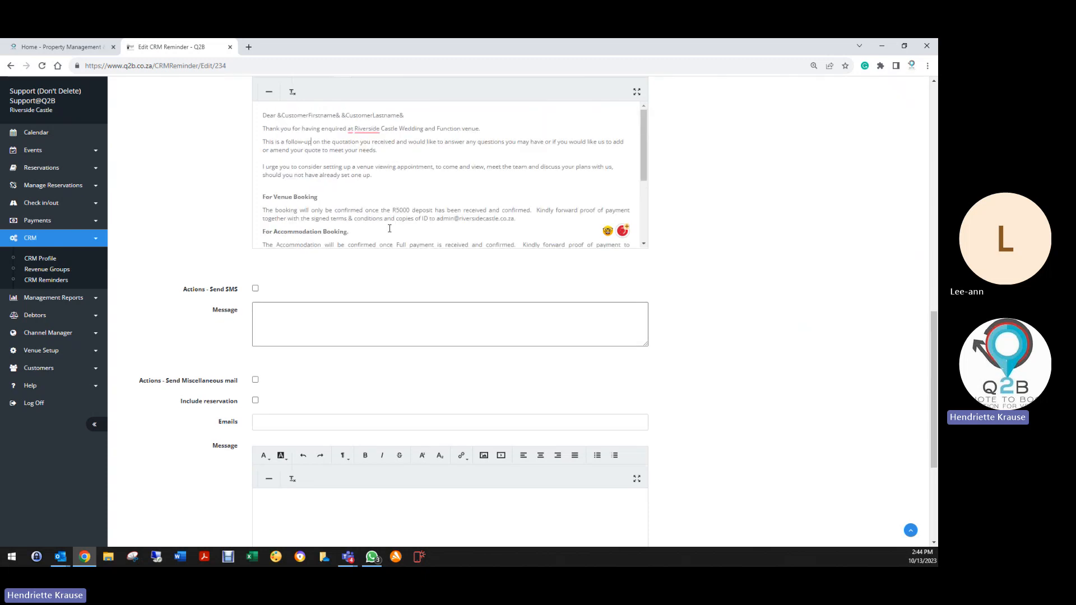
pyautogui.scroll(10, 306, 264)
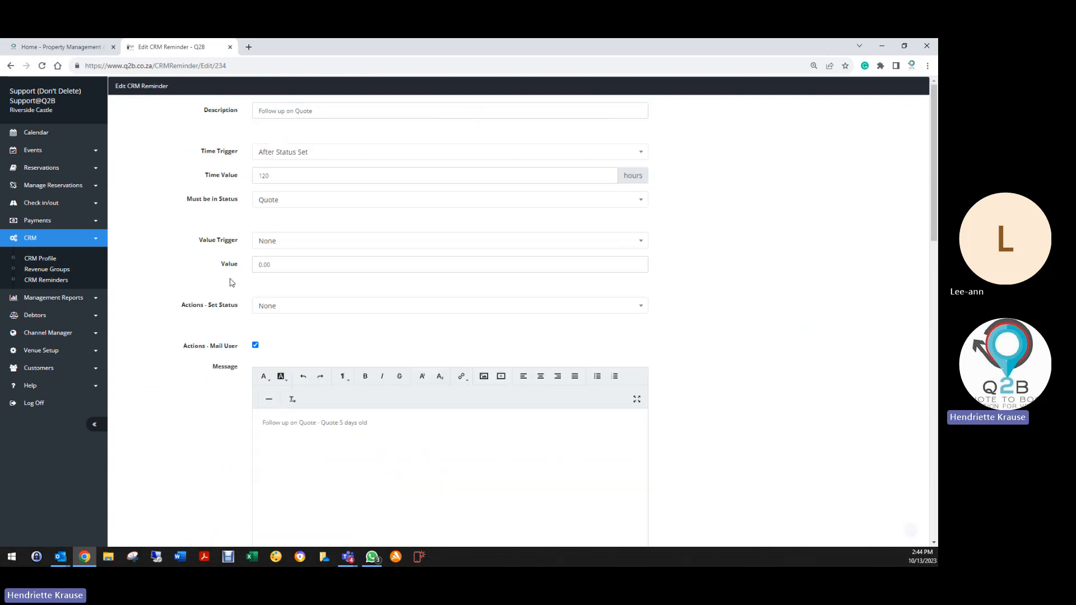
pyautogui.scroll(-8, 203, 422)
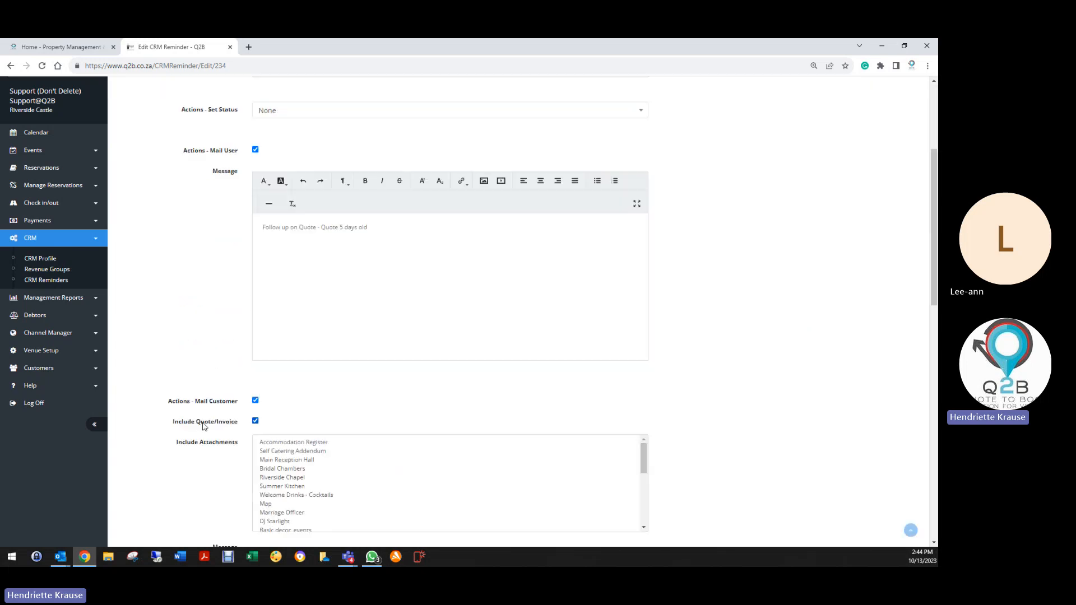
pyautogui.scroll(-7, 204, 423)
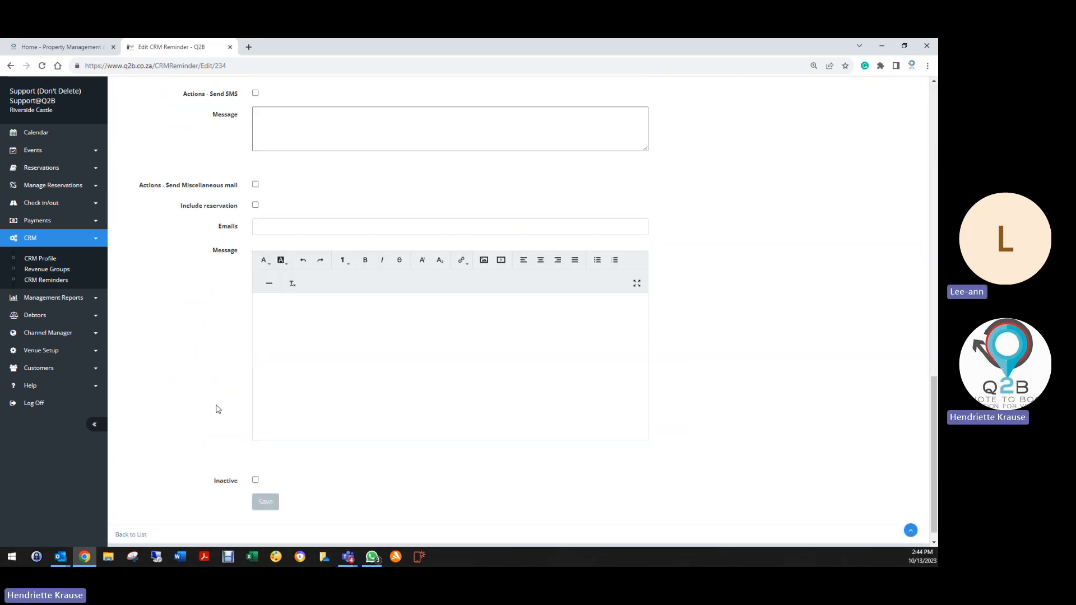
pyautogui.scroll(10, 218, 411)
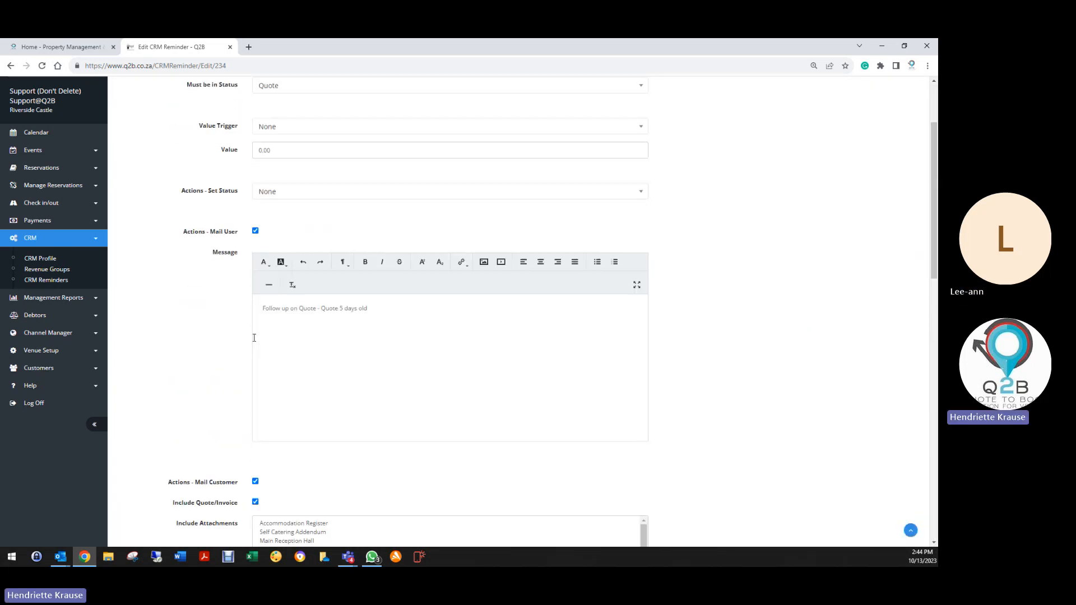
pyautogui.scroll(-10, 191, 429)
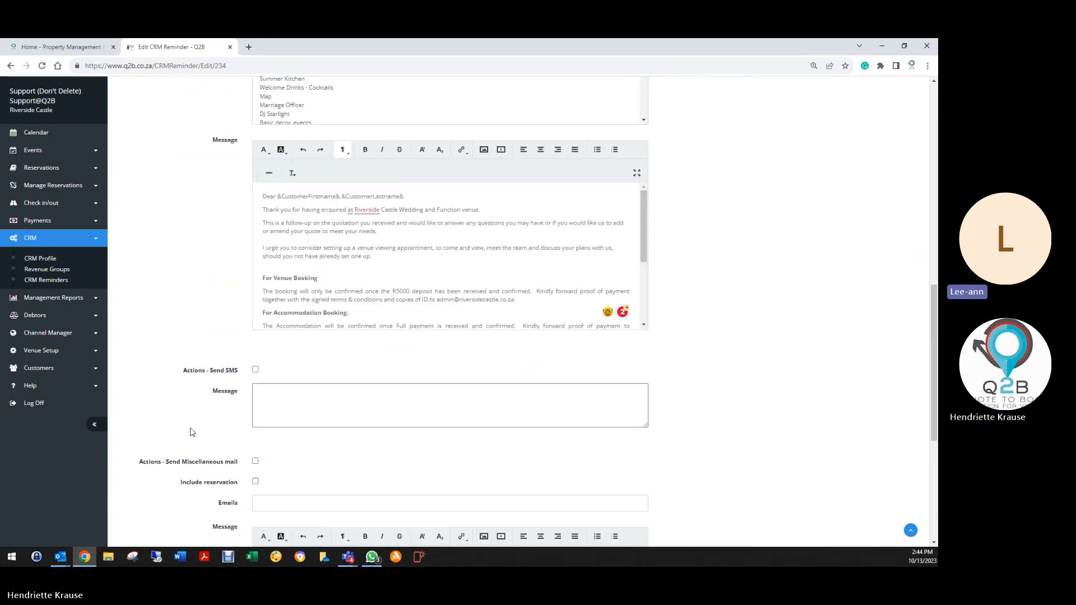
pyautogui.click(265, 488)
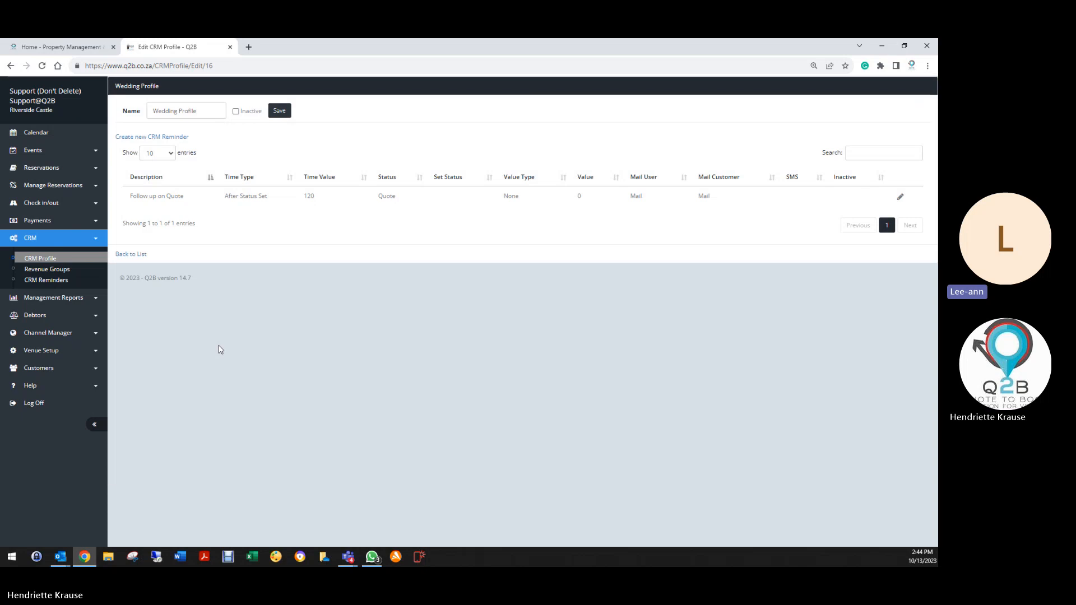
# Start a new CRM reminder for the Wedding Profile and mark it inactive.
pyautogui.click(167, 138)
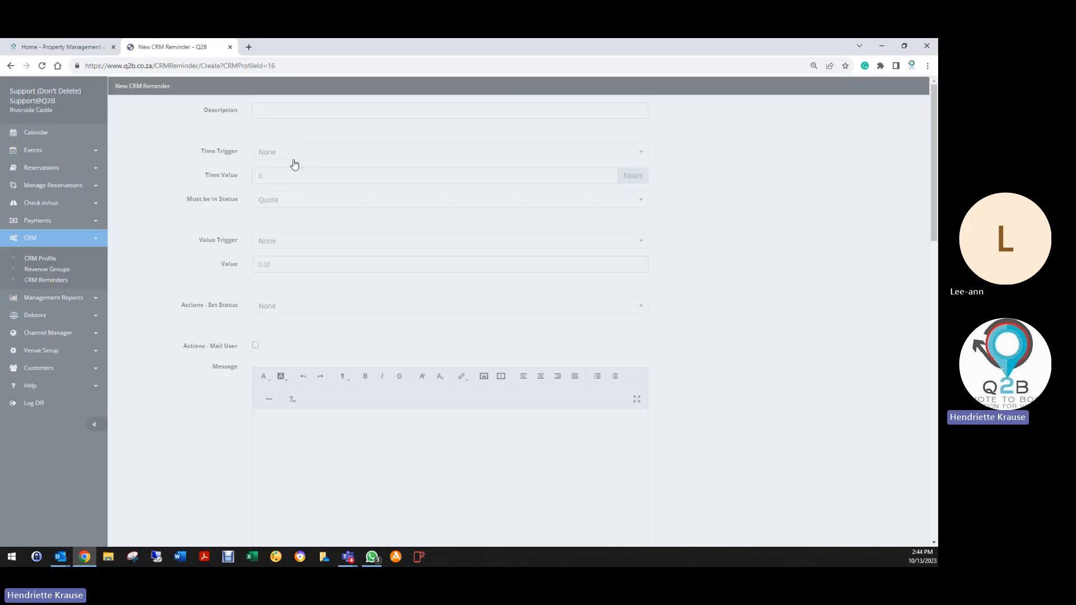
pyautogui.scroll(-12, 207, 473)
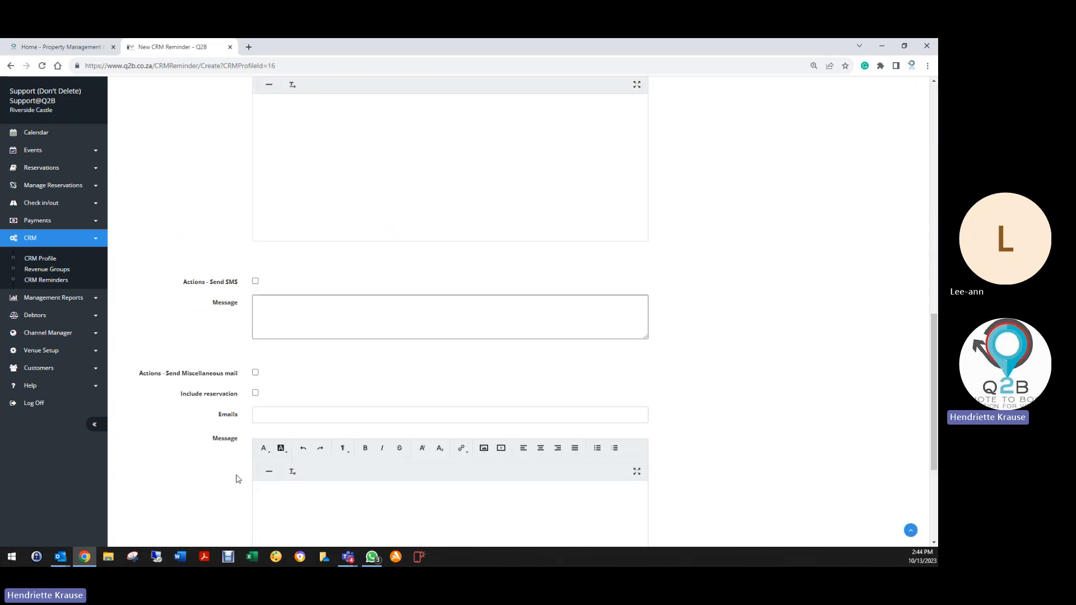
pyautogui.click(256, 464)
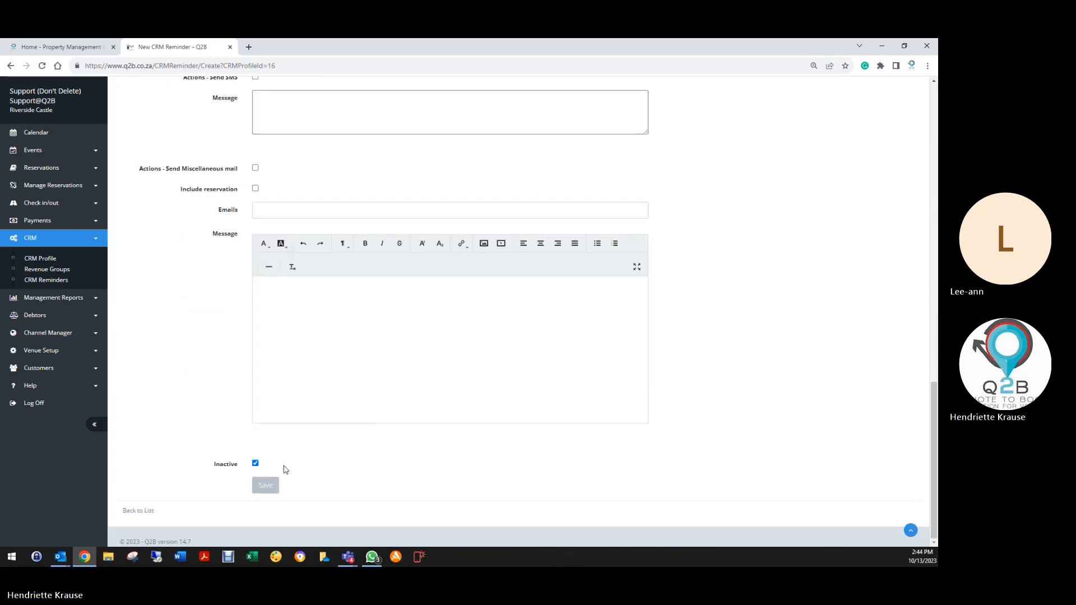
pyautogui.scroll(3, 453, 472)
pyautogui.scroll(6, 452, 472)
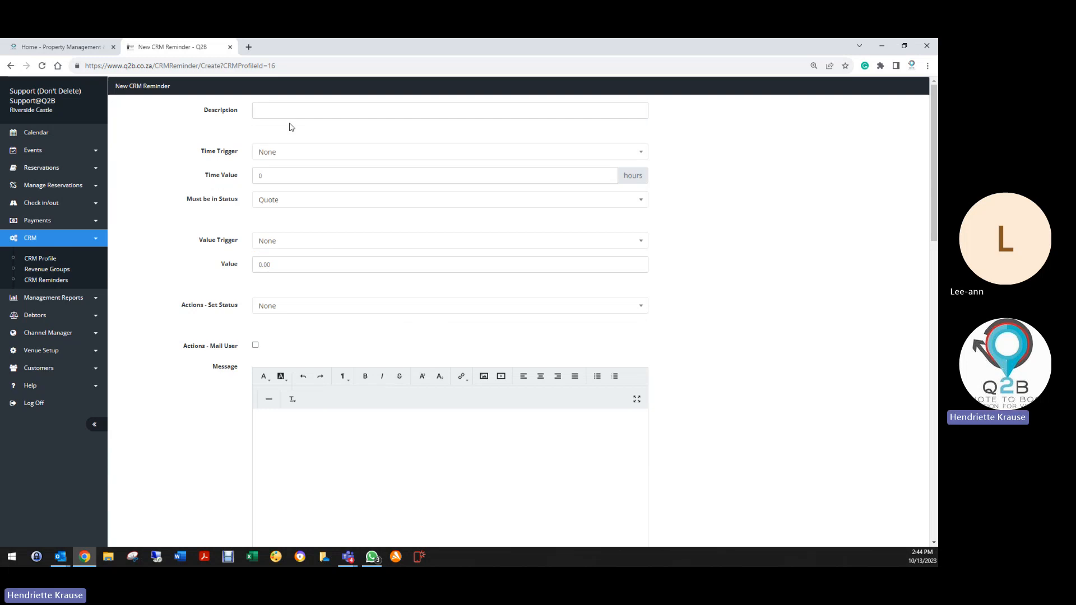
# Enter the description 'Fixed Deposit Required to Confirm your Wedding Booking' and check it.
pyautogui.click(296, 118)
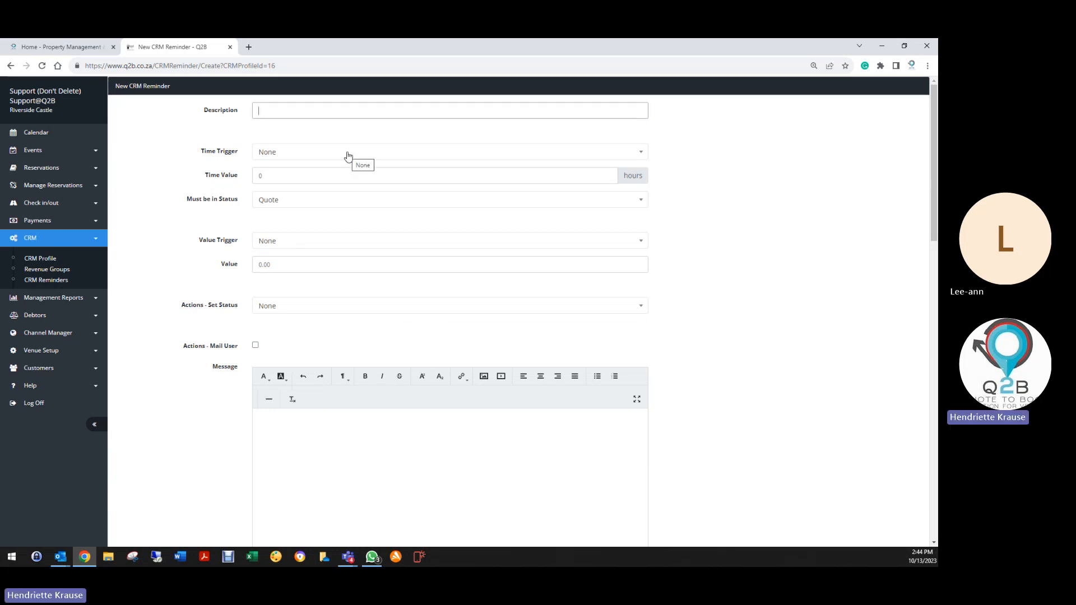
pyautogui.write('Fixed')
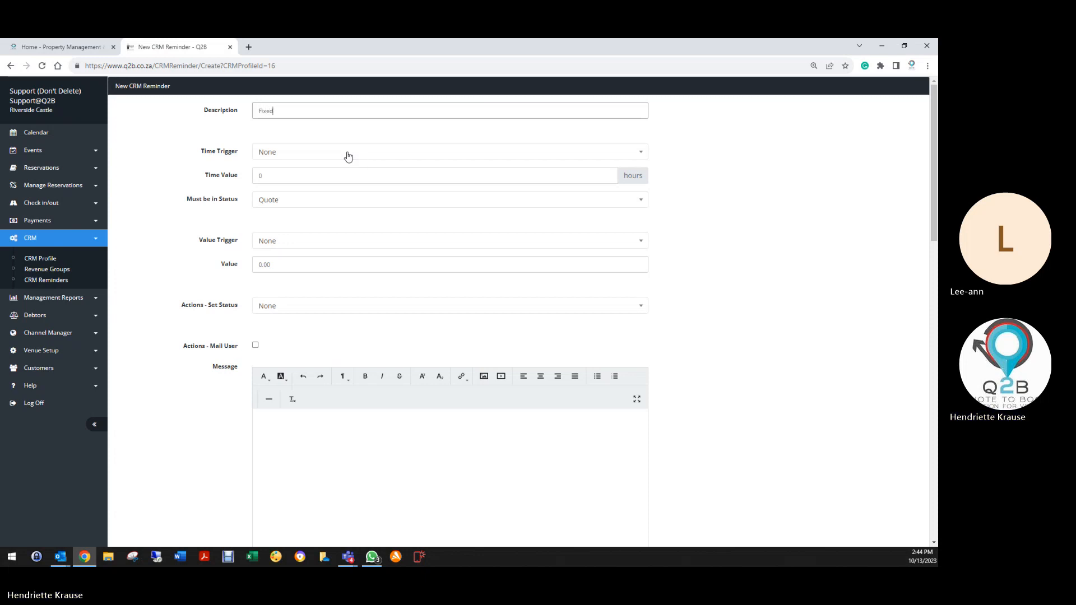
pyautogui.write(' Deposit R')
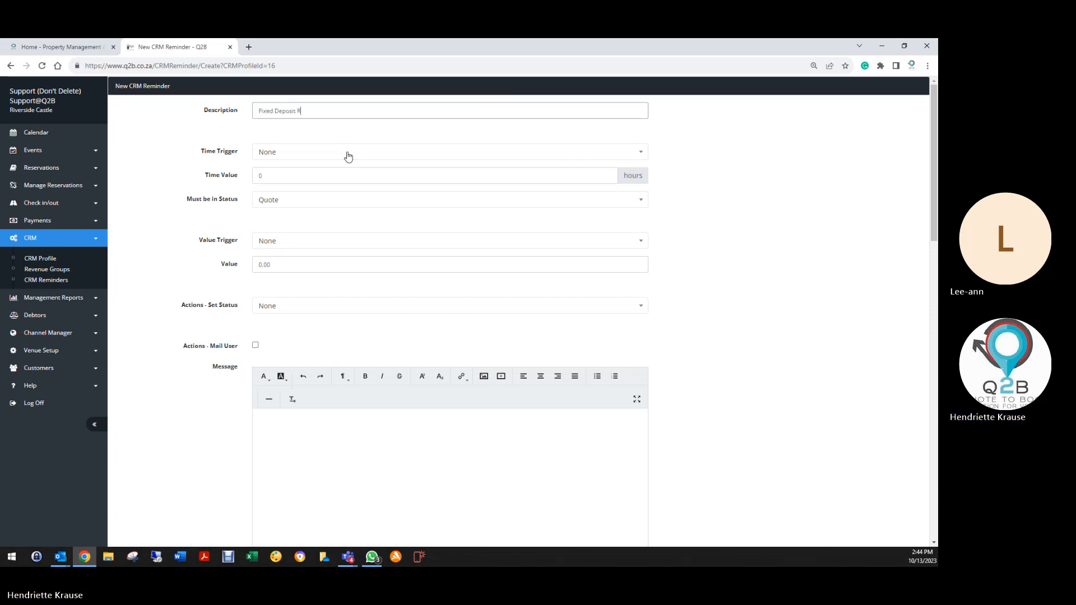
pyautogui.write('equired to Con')
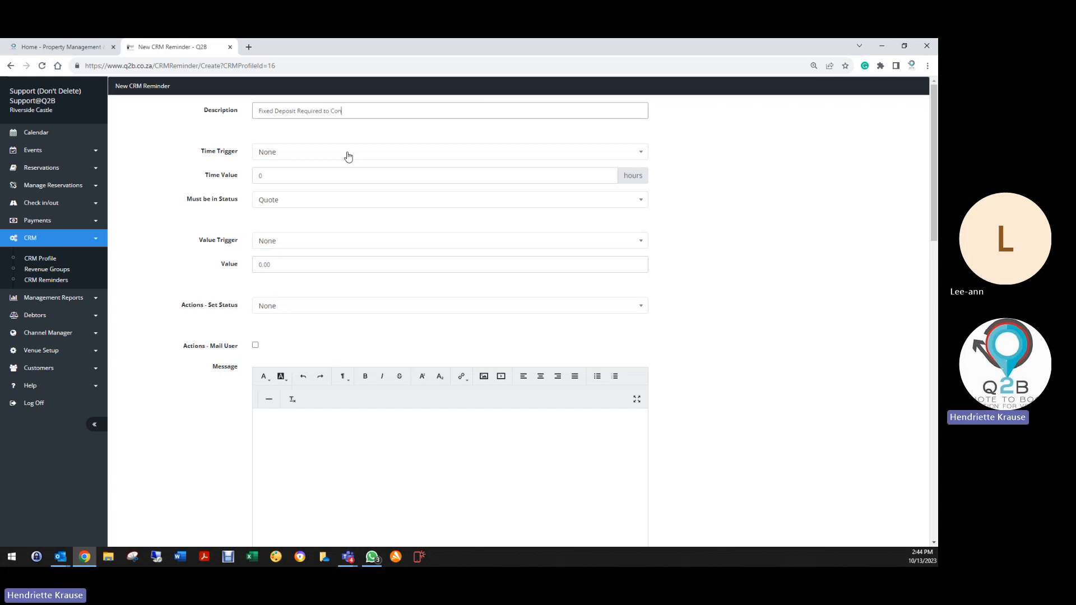
pyautogui.write('firm yo')
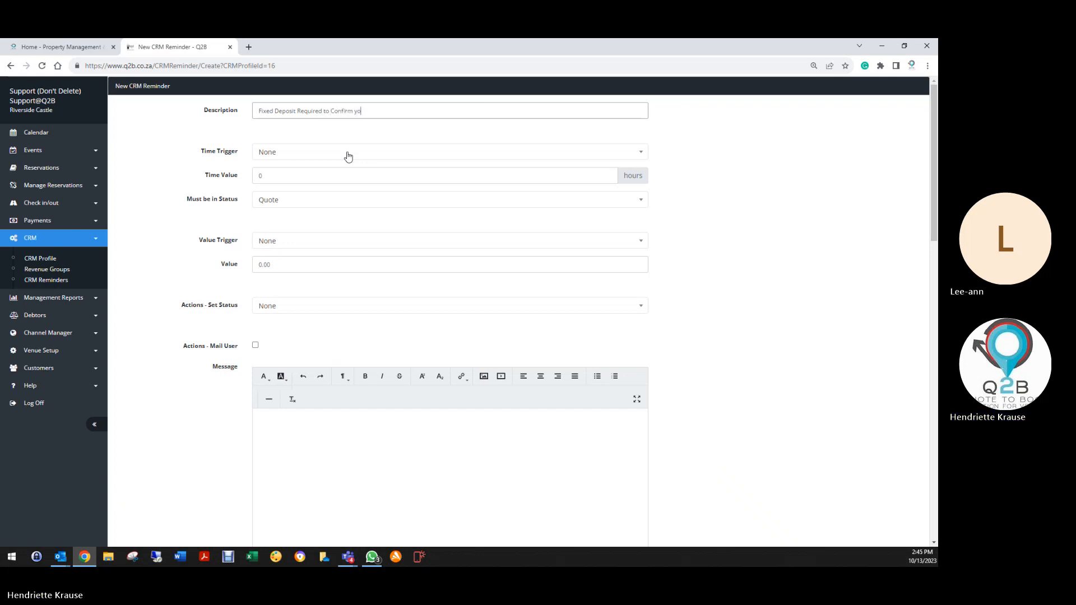
pyautogui.write('ur Wedding Booking')
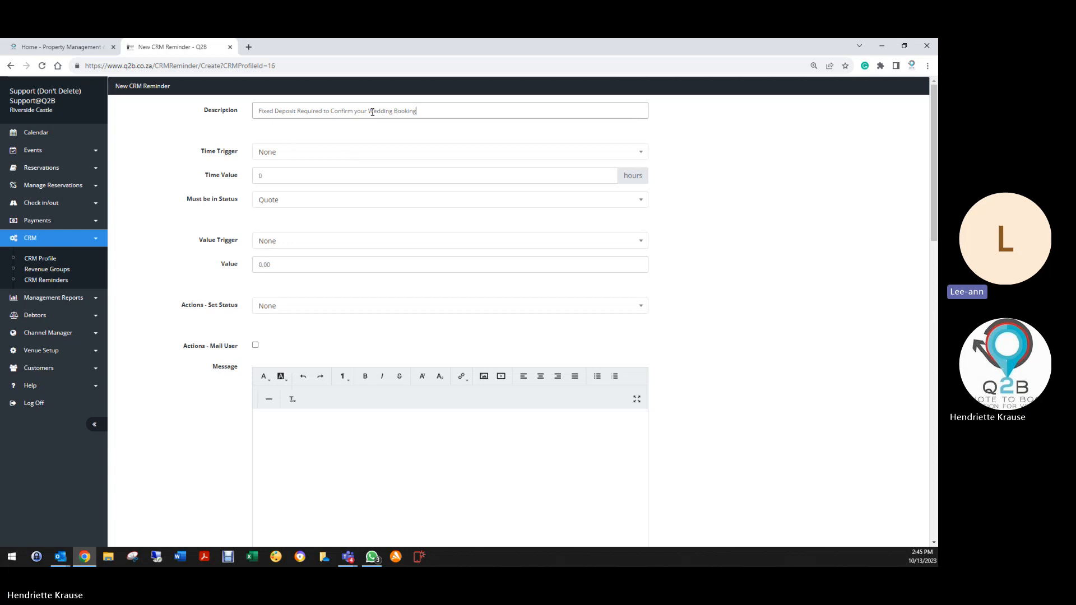
pyautogui.moveTo(370, 110); pyautogui.dragTo(385, 111)
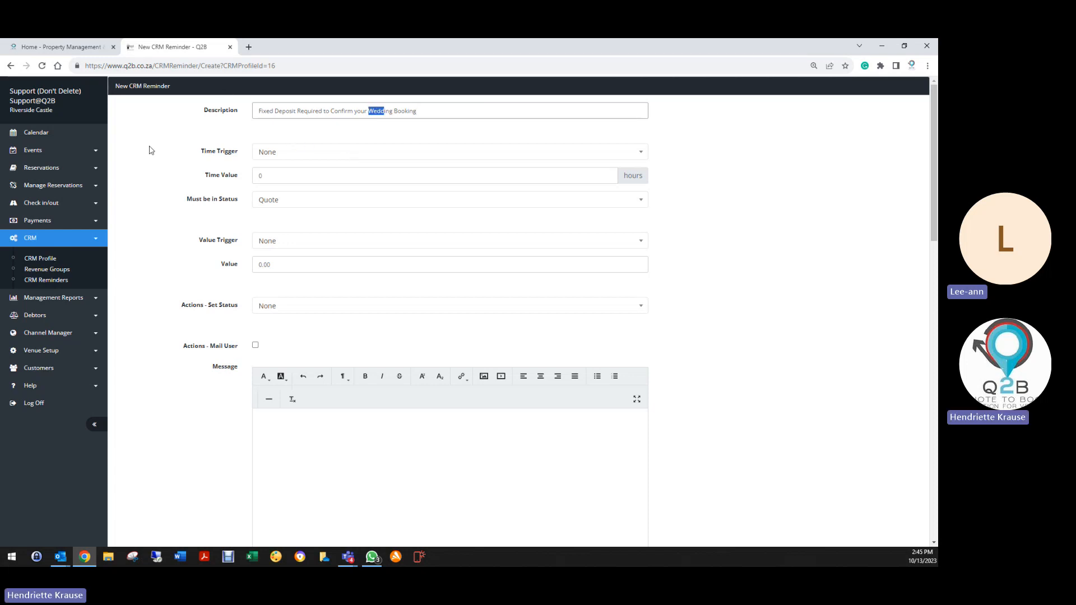
pyautogui.click(374, 112)
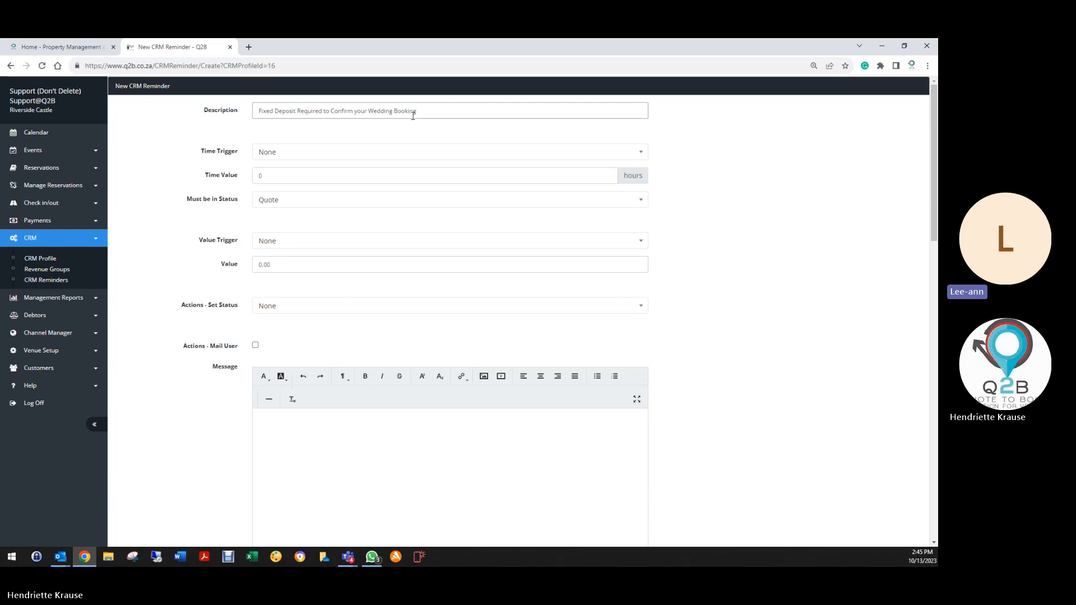
pyautogui.click(269, 156)
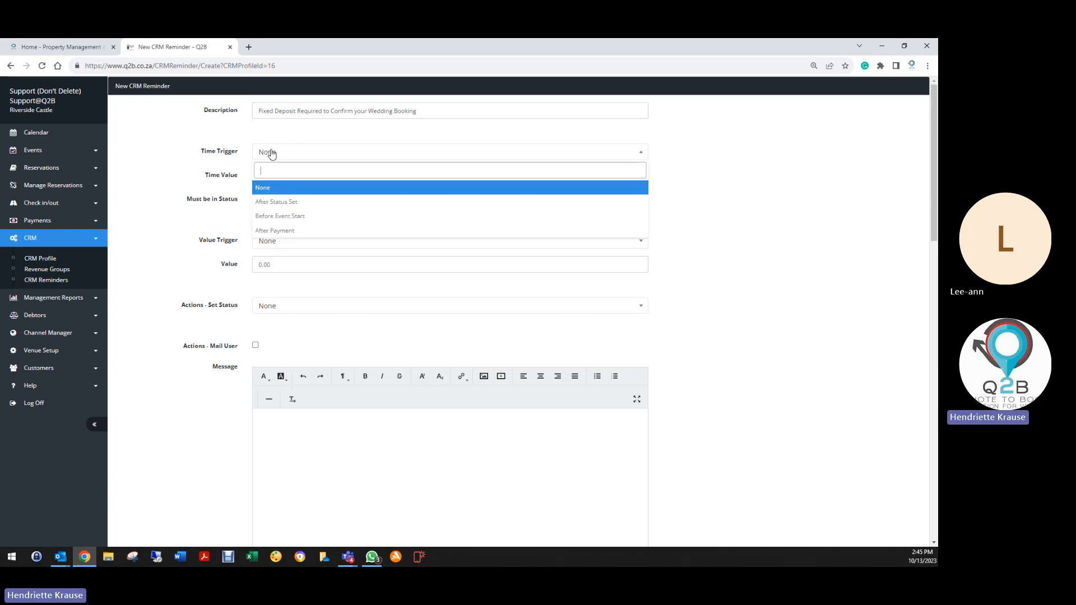
# Set the reminder's time trigger to After Payment with a 24-hour time value.
pyautogui.click(286, 202)
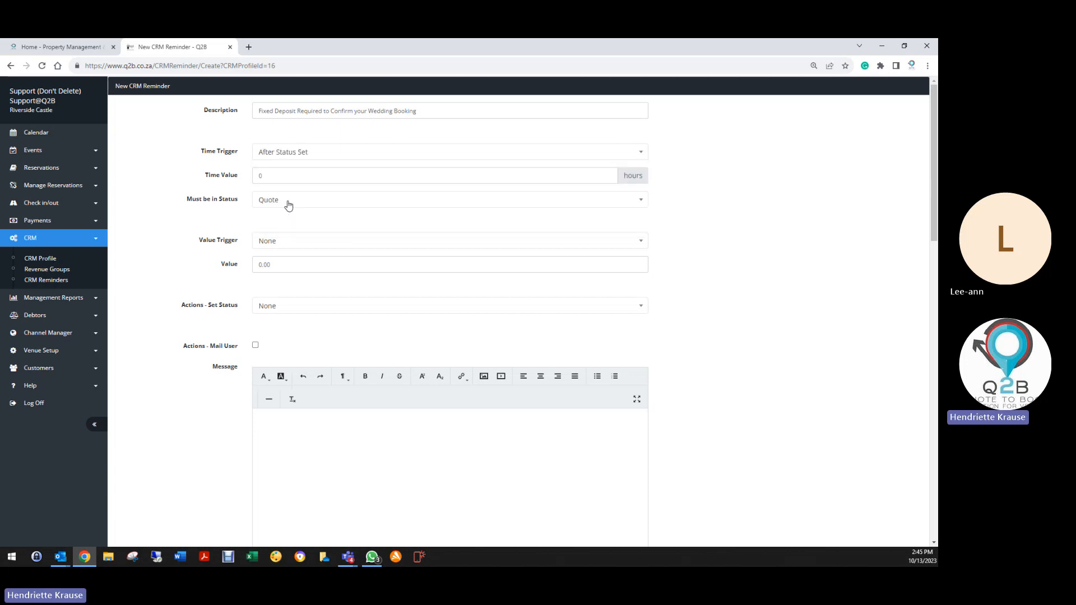
pyautogui.doubleClick(264, 177)
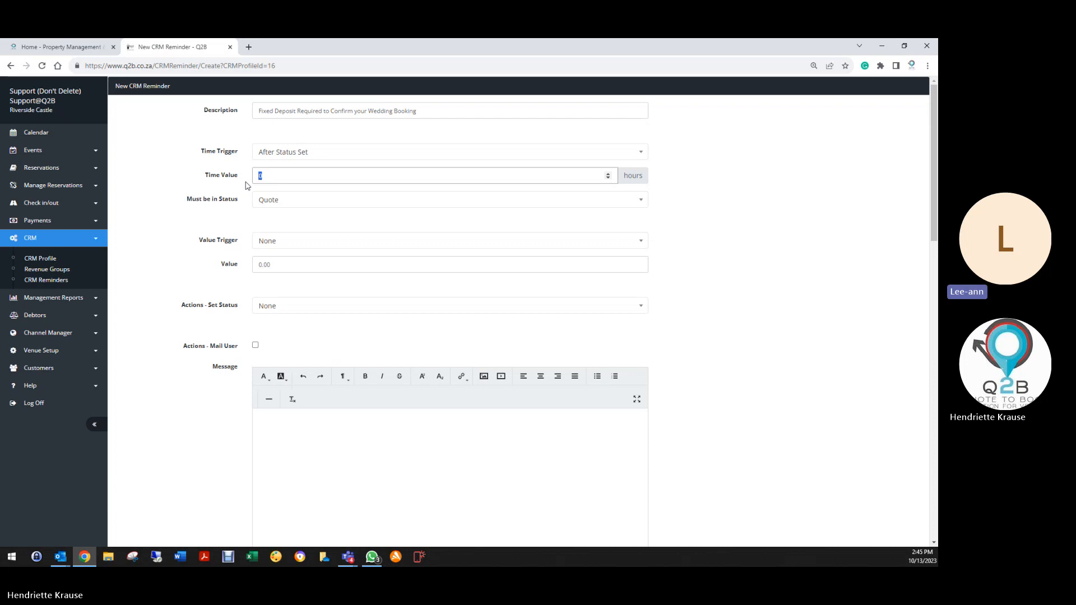
pyautogui.click(309, 152)
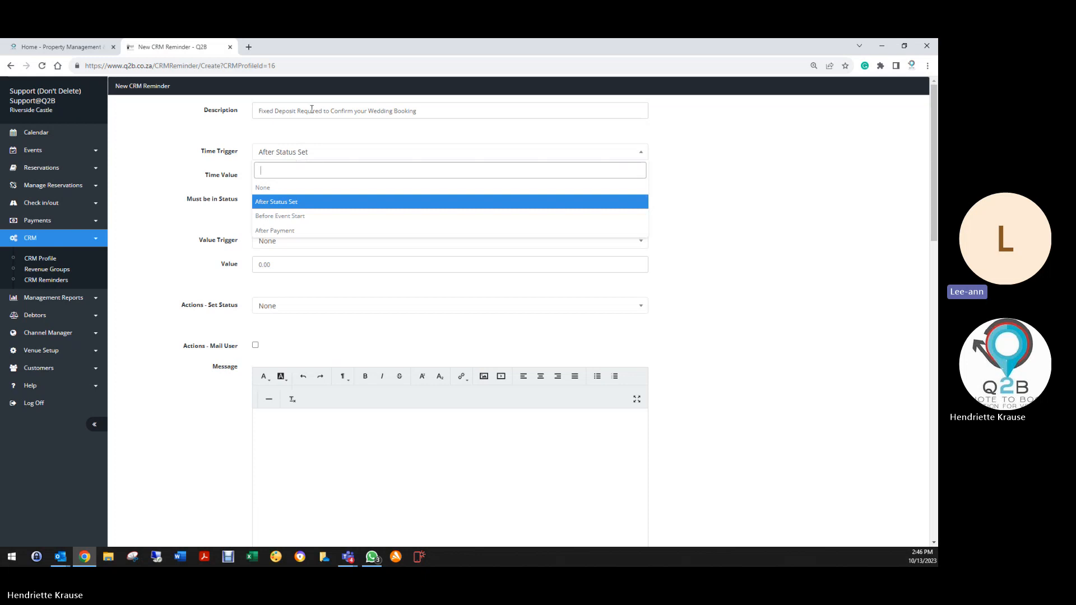
pyautogui.press('Up')
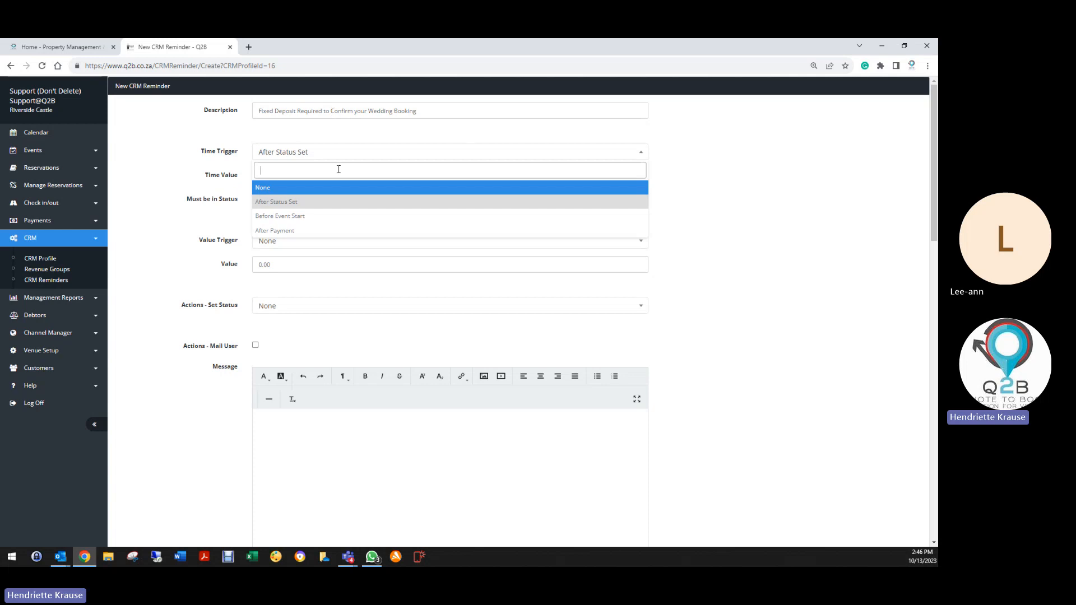
pyautogui.click(271, 231)
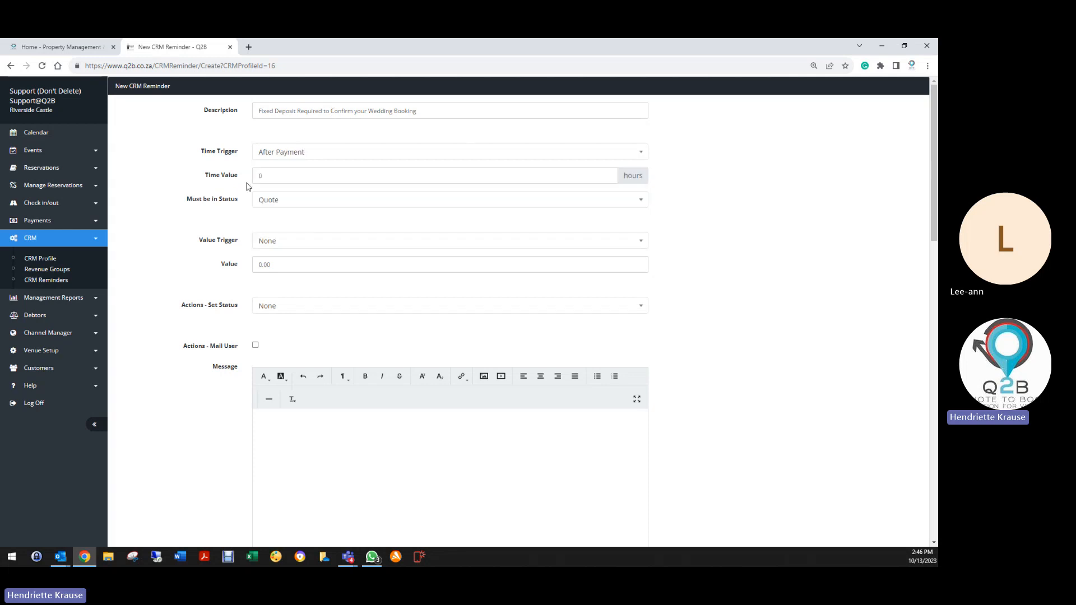
pyautogui.doubleClick(266, 181)
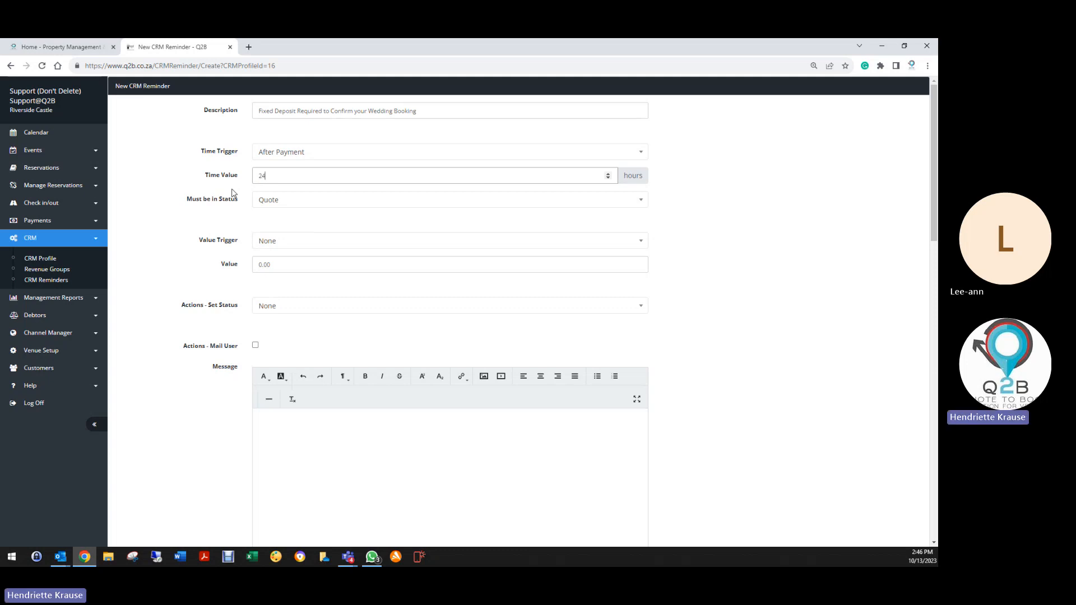
# Require Invoice status and prefix the description with 'Thank you for your'.
pyautogui.click(291, 201)
pyautogui.click(278, 251)
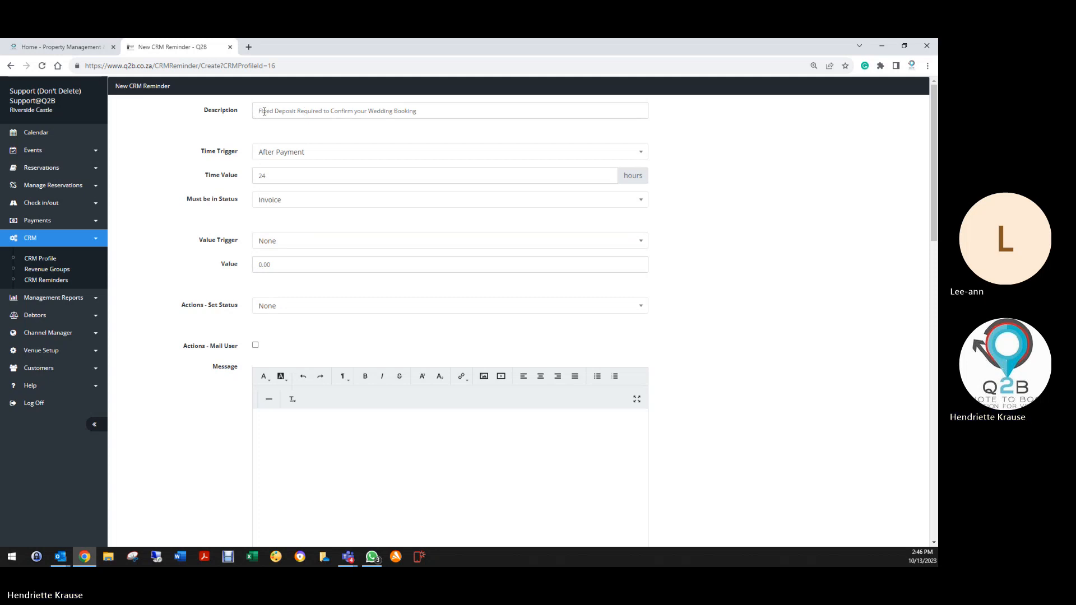
pyautogui.write('Thank y')
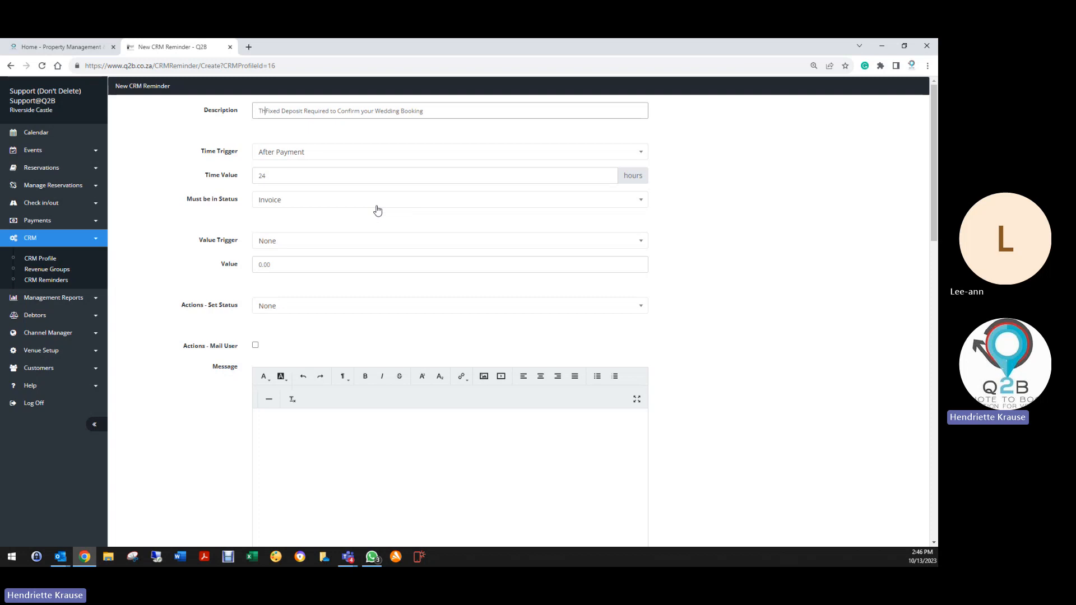
pyautogui.write('ou for your')
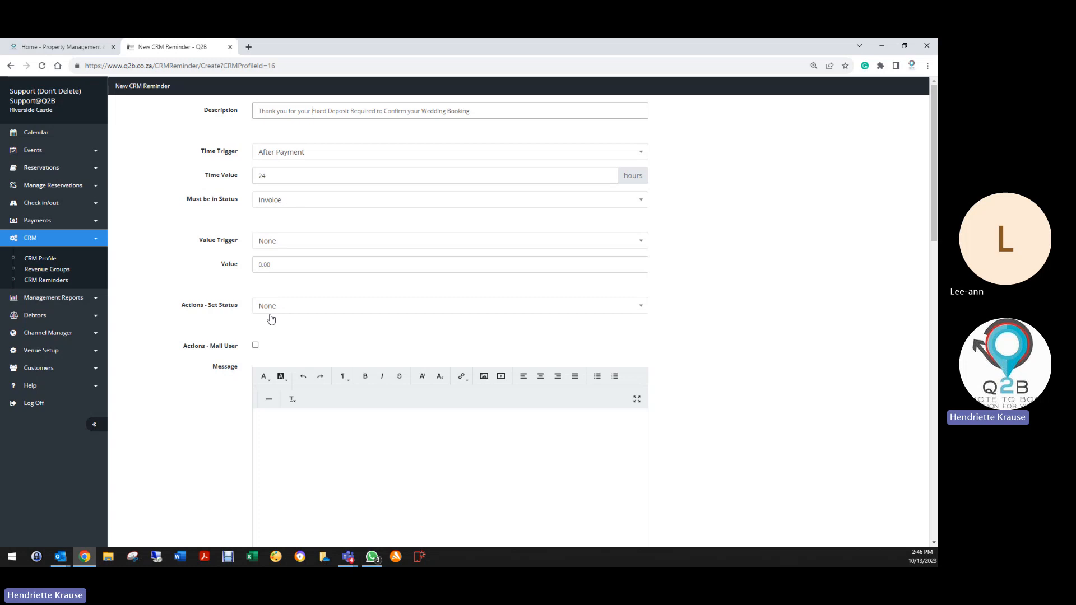
# Enable the Mail Customer and Include Quote/Invoice actions on the reminder.
pyautogui.scroll(-6, 270, 318)
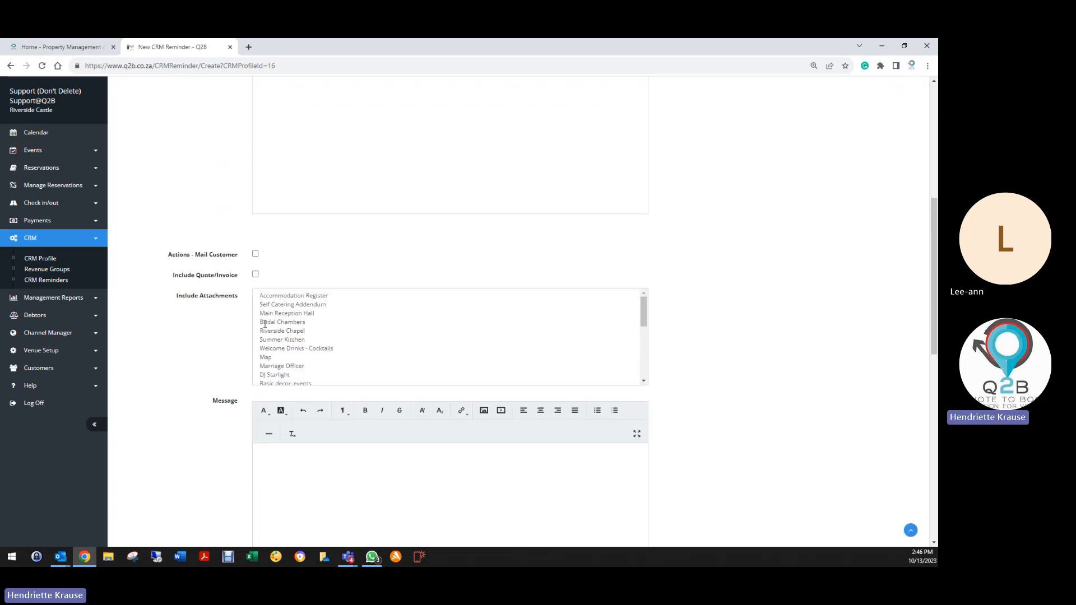
pyautogui.scroll(-4, 265, 323)
pyautogui.scroll(4, 267, 307)
pyautogui.click(255, 274)
pyautogui.click(255, 254)
# In a new tab, open the Wedding Profile's existing 'Follow up on Quote' reminder.
pyautogui.scroll(-3, 250, 277)
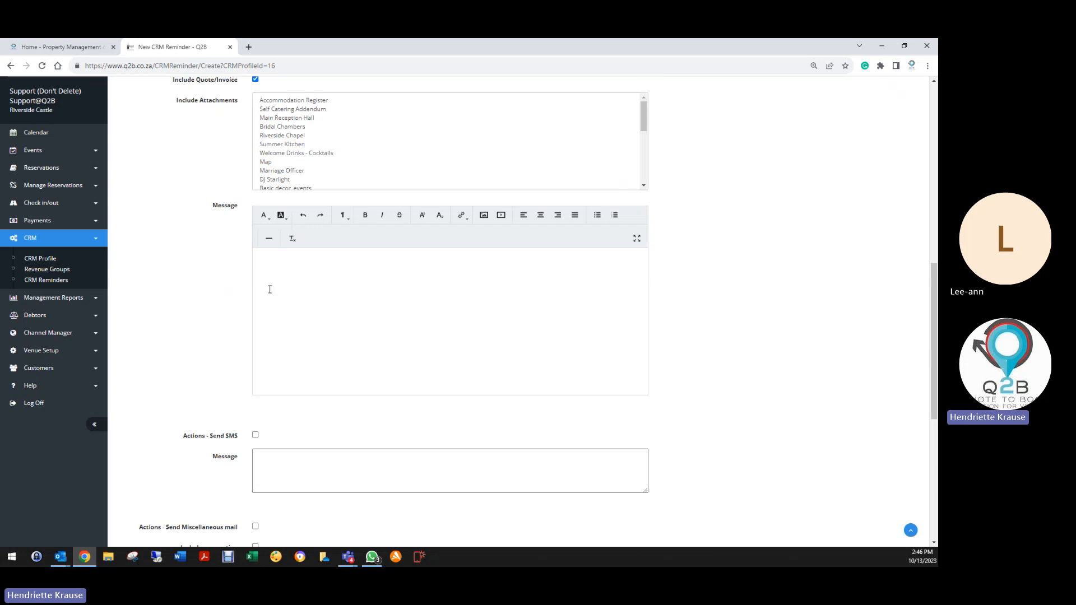
pyautogui.scroll(2, 271, 290)
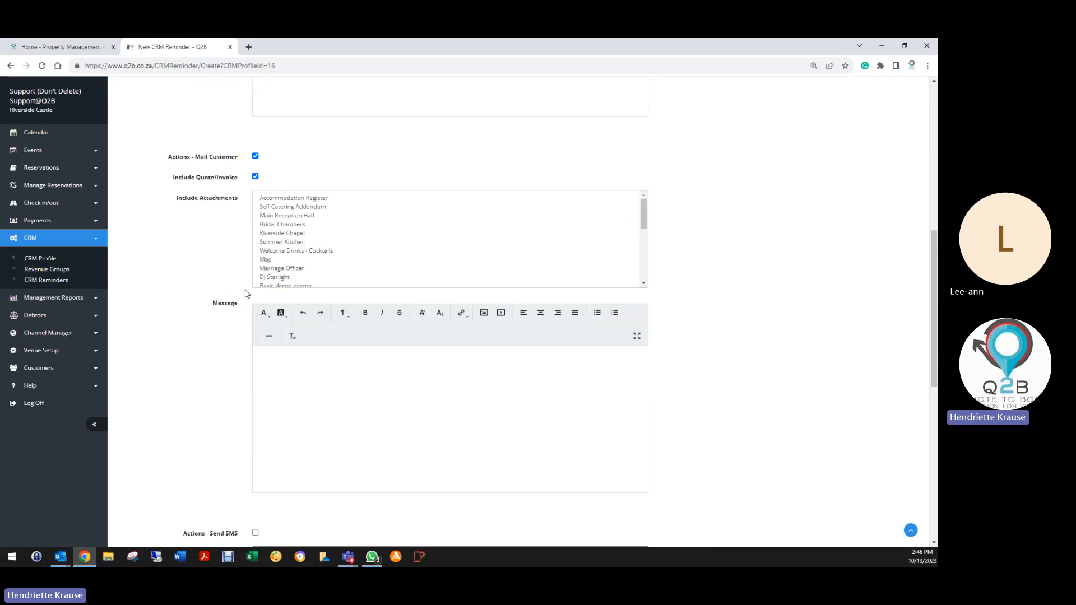
pyautogui.rightClick(68, 259)
pyautogui.click(85, 267)
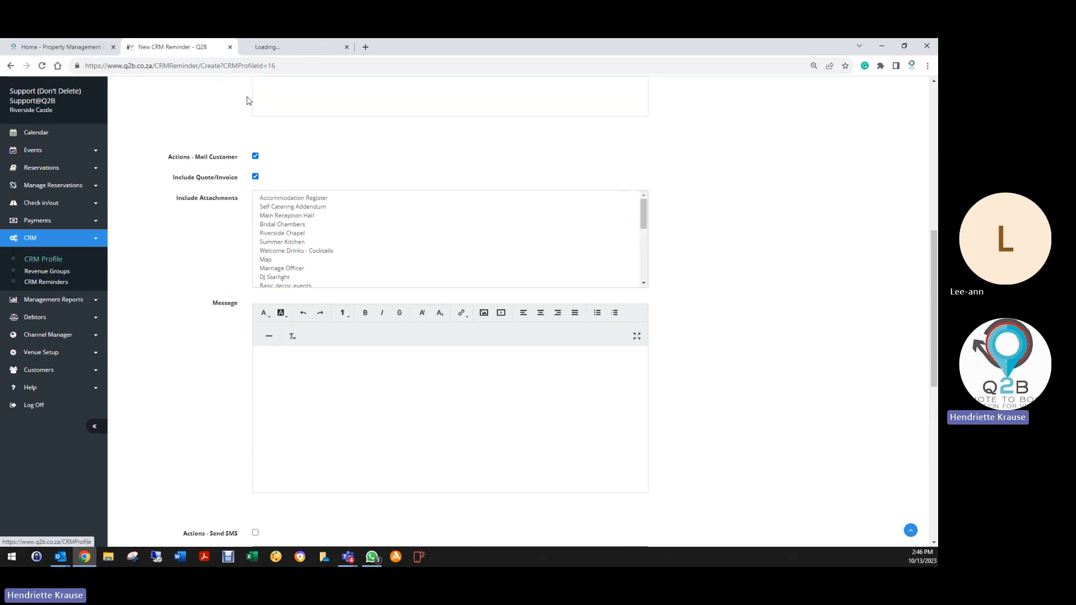
pyautogui.click(291, 46)
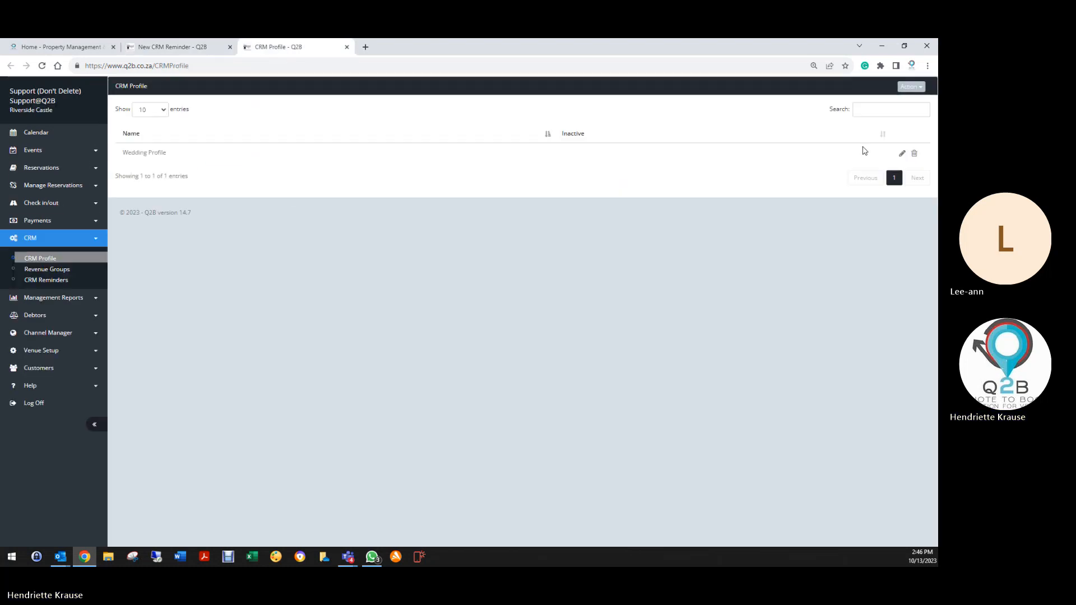
pyautogui.click(902, 153)
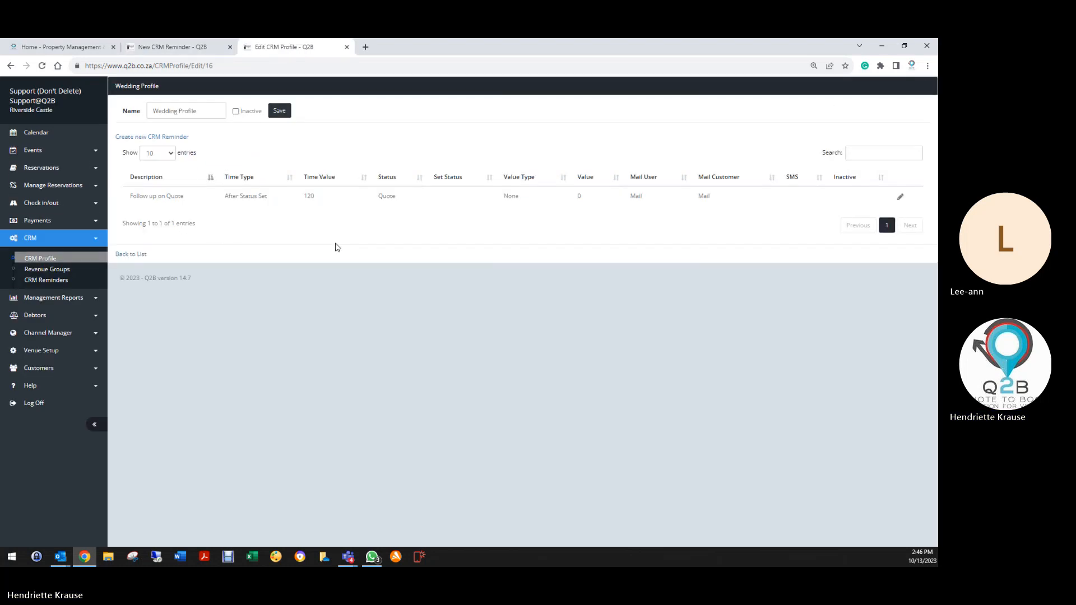
pyautogui.click(900, 197)
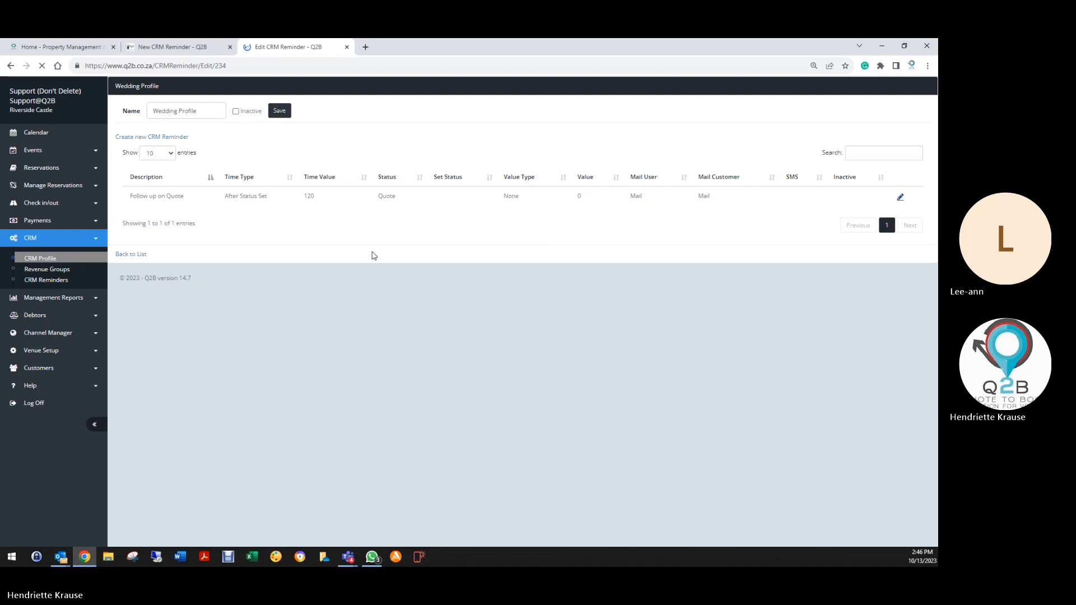
# Copy the 'Follow up on Quote' customer message into the new reminder's message.
pyautogui.scroll(-3, 177, 366)
pyautogui.scroll(-6, 181, 366)
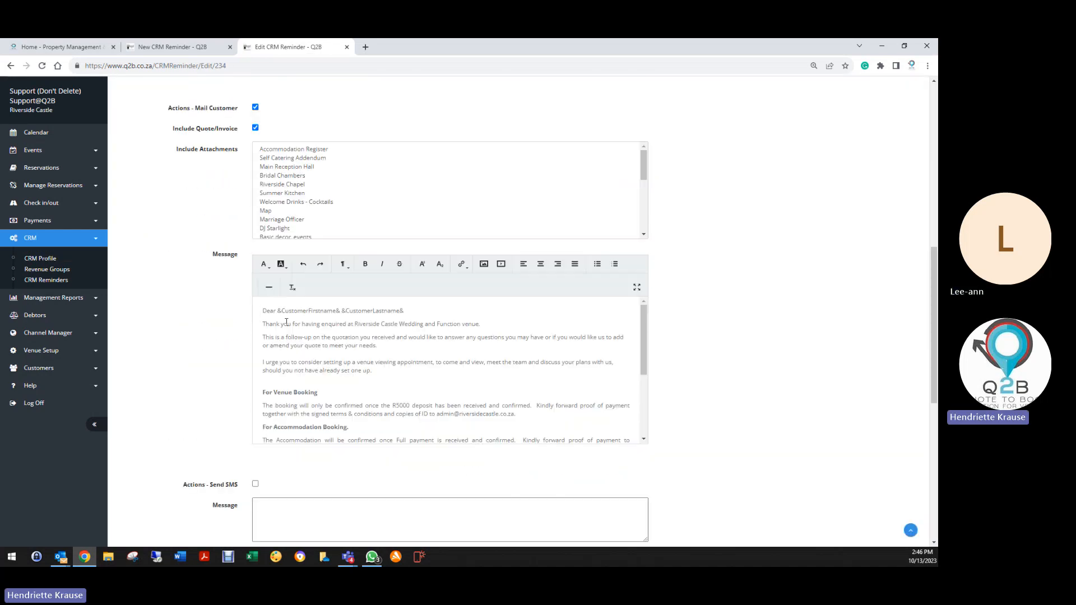
pyautogui.moveTo(258, 308); pyautogui.dragTo(324, 472)
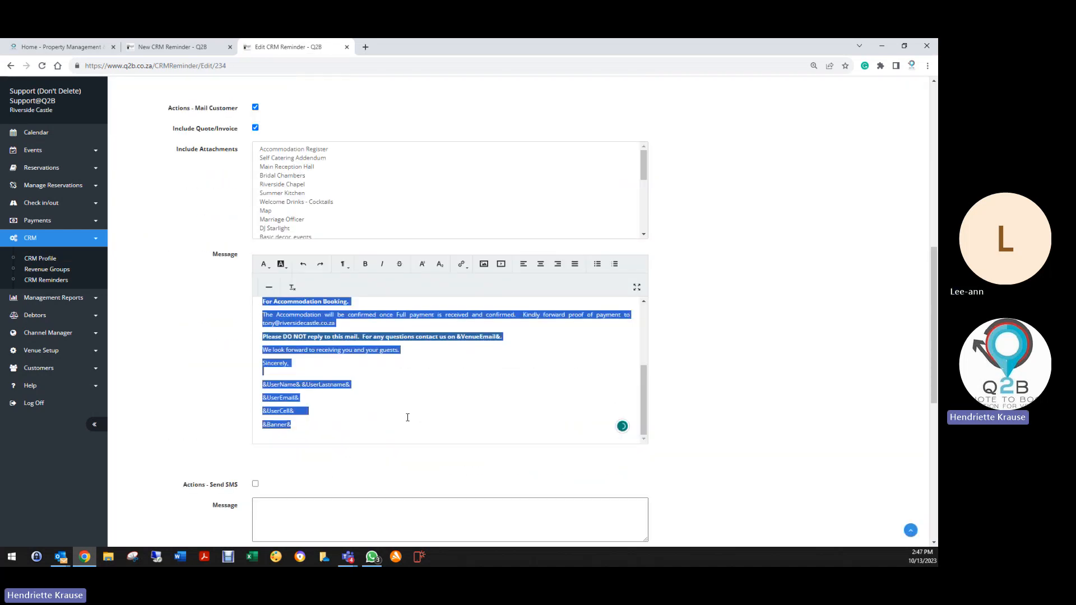
pyautogui.rightClick(308, 317)
pyautogui.click(334, 351)
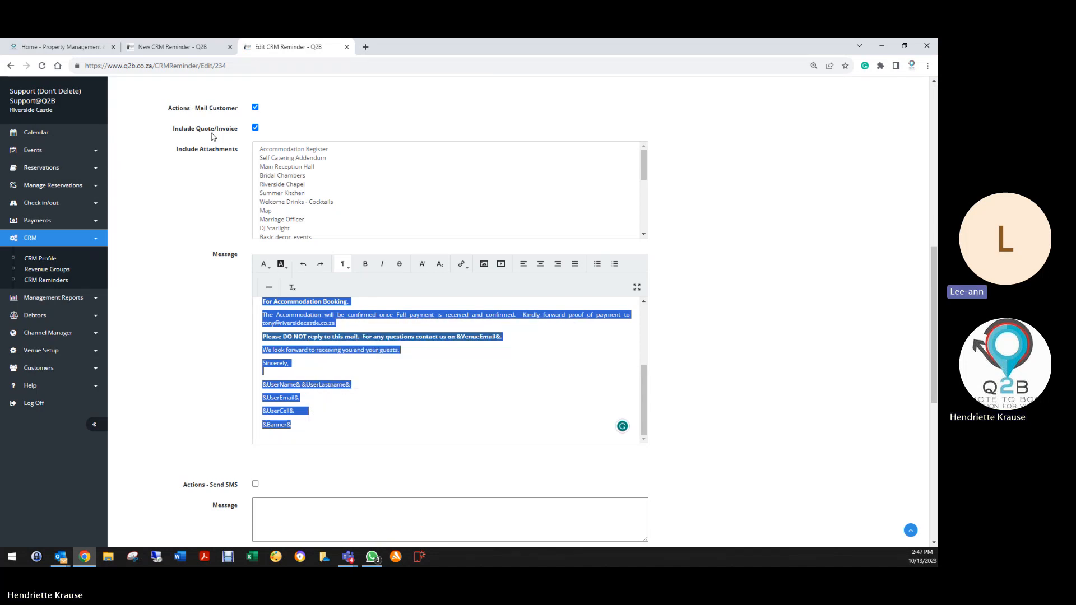
pyautogui.click(175, 47)
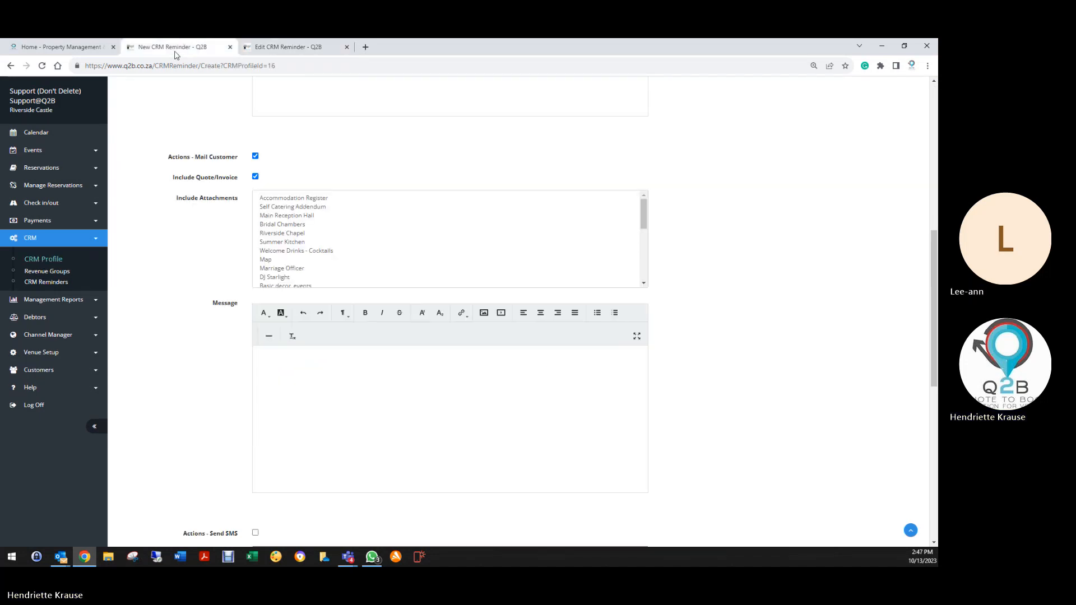
pyautogui.rightClick(295, 363)
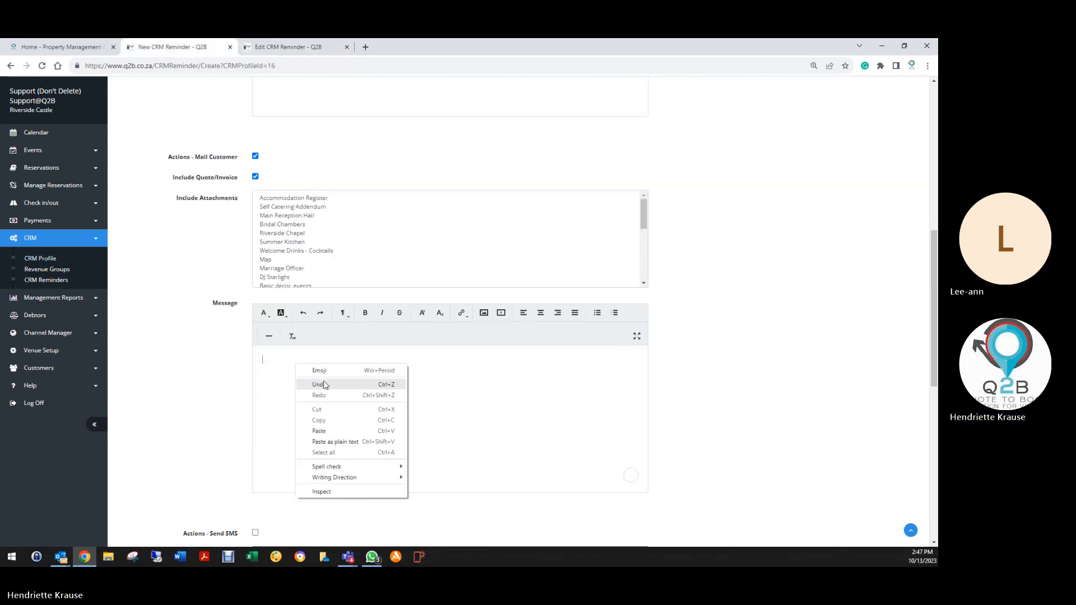
pyautogui.click(345, 431)
# Reword the opening to thank the customer for their R5000 Fixed Deposit and hosting their Wedding.
pyautogui.scroll(10, 311, 431)
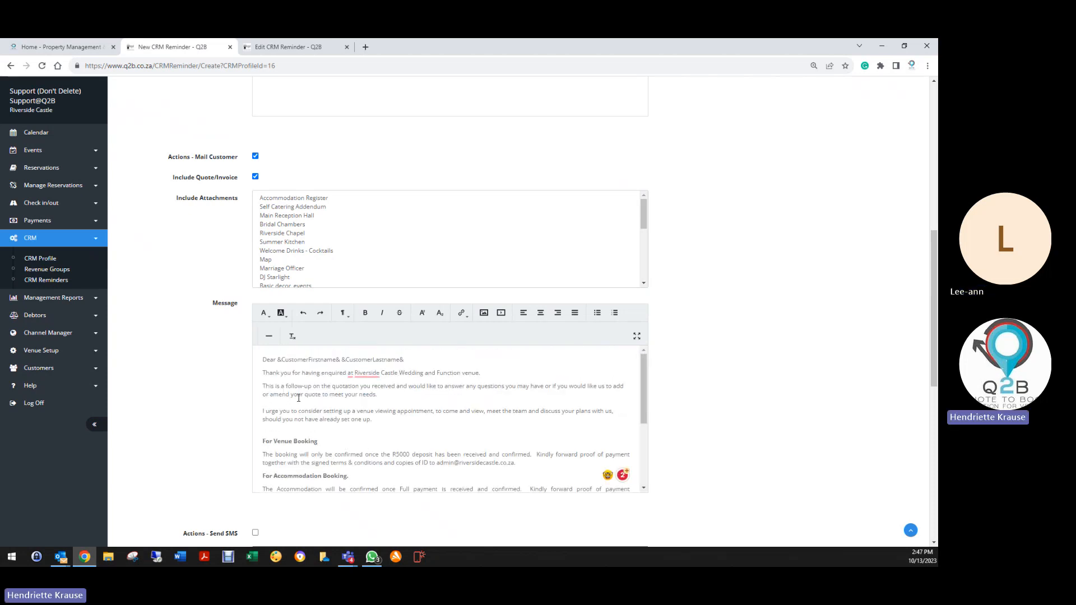
pyautogui.click(305, 373)
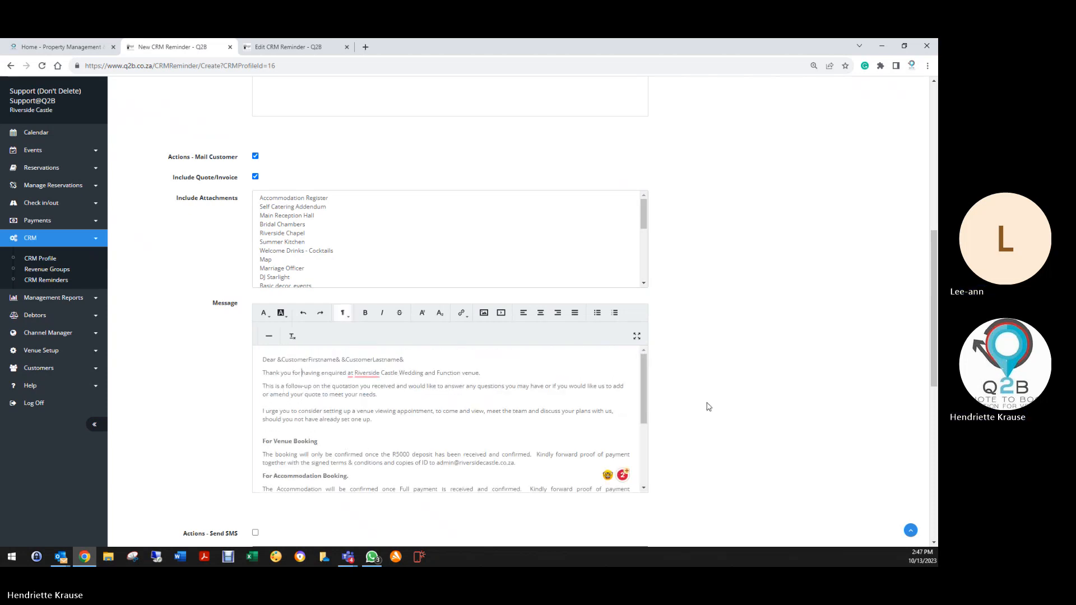
pyautogui.write('your RS')
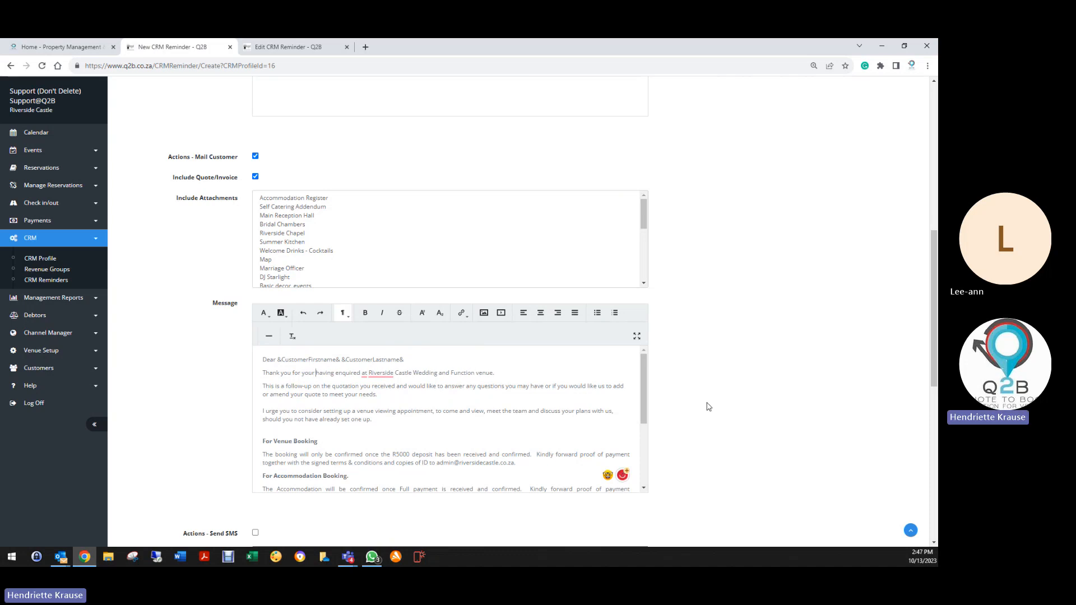
pyautogui.write('000 d')
pyautogui.press('BackSpace')
pyautogui.press('BackSpace')
pyautogui.press('BackSpace')
pyautogui.press('BackSpace')
pyautogui.press('BackSpace')
pyautogui.press('BackSpace')
pyautogui.write('5000')
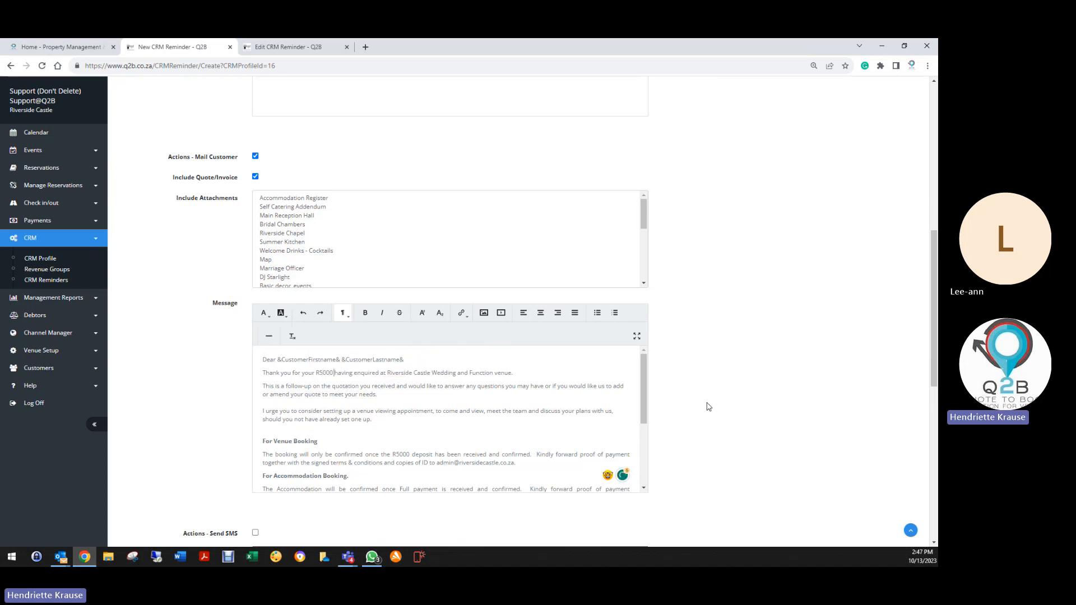
pyautogui.write(' Fixed Deposit.  We looking forward ')
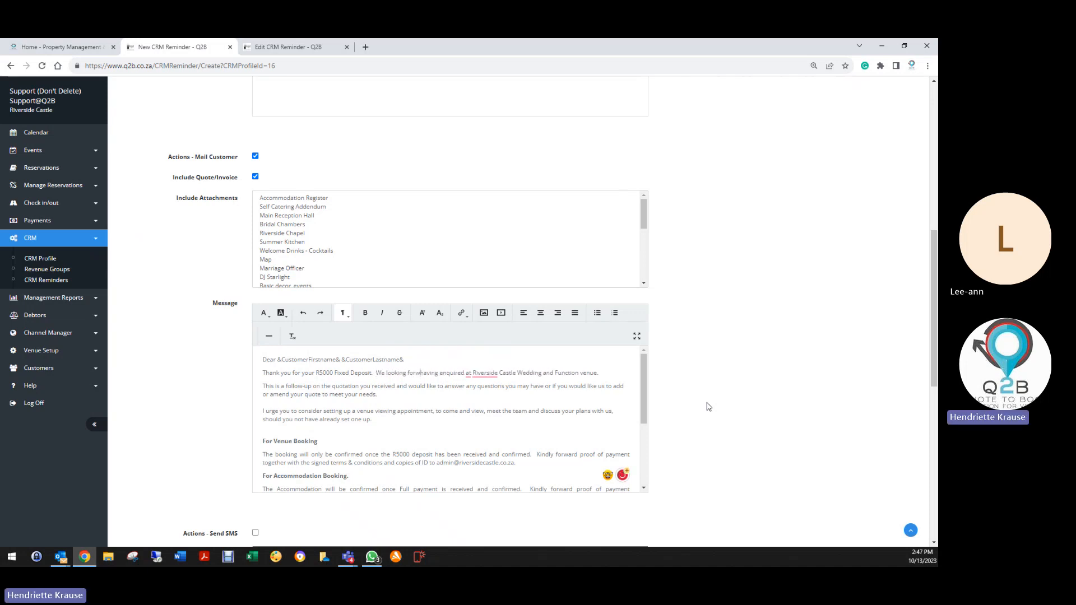
pyautogui.write('to hosting your ')
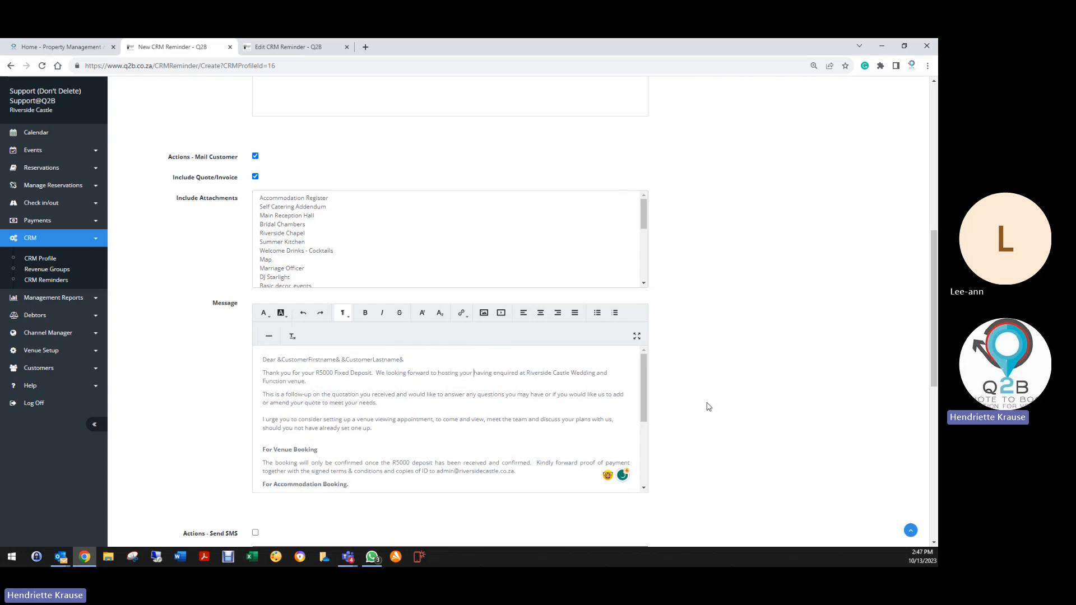
pyautogui.write('Wedding at')
pyautogui.press('Delete')
pyautogui.press('Delete')
pyautogui.press('Delete')
pyautogui.press('Delete')
pyautogui.press('Delete')
pyautogui.press('Delete')
pyautogui.press('Delete')
pyautogui.press('Delete')
pyautogui.press('Delete')
pyautogui.press('Delete')
pyautogui.press('Delete')
pyautogui.press('Delete')
pyautogui.press('Delete')
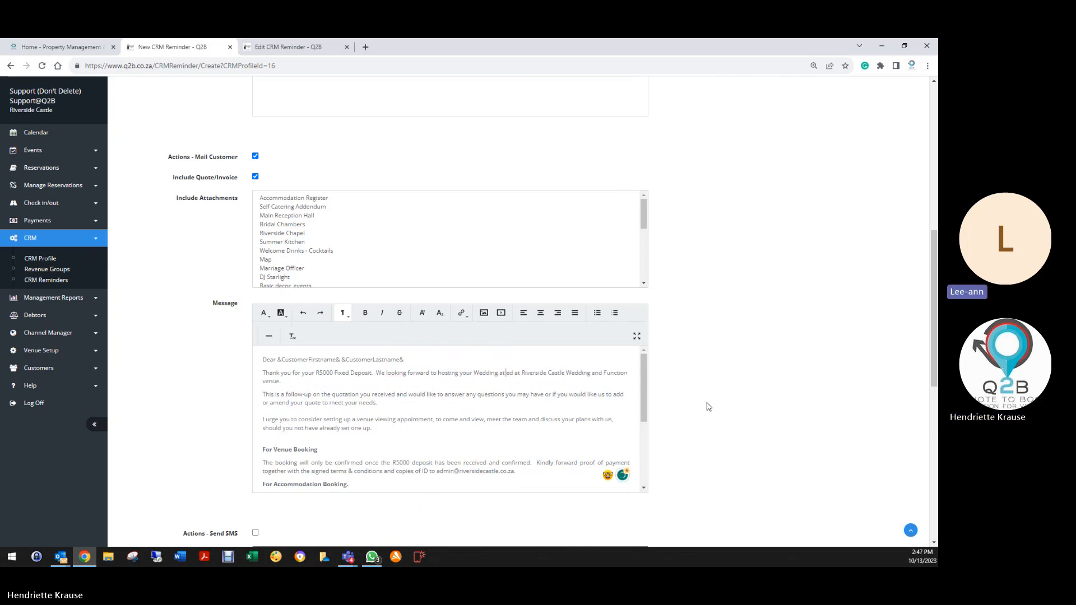
pyautogui.press('Delete')
pyautogui.press('Delete')
pyautogui.press('Delete')
pyautogui.press('Delete')
pyautogui.press('Delete')
pyautogui.press('Delete')
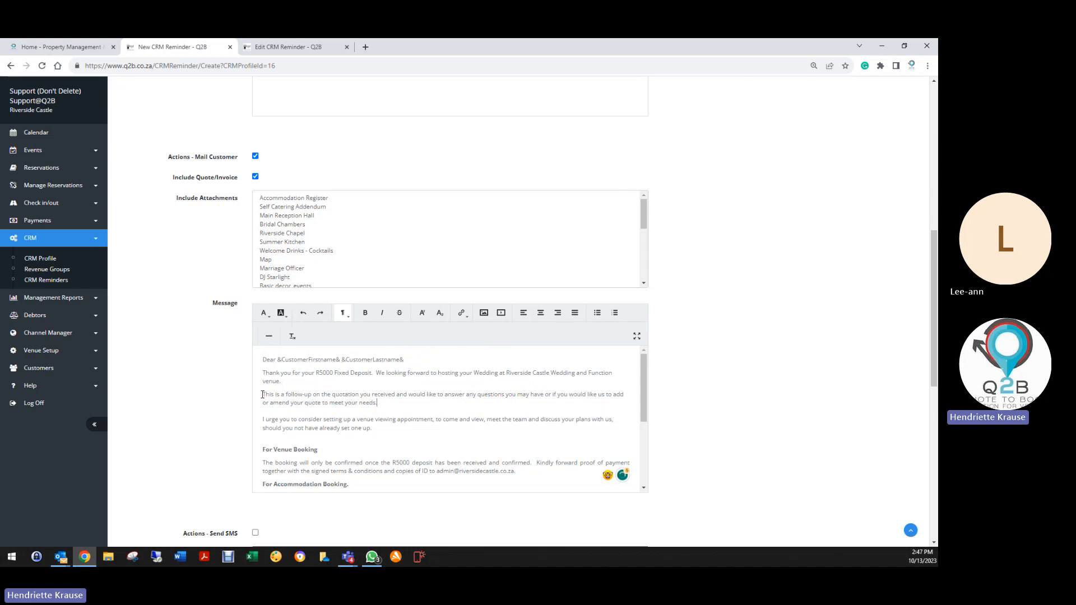
# Delete the 'This is a follow-up…' and 'I urge you…' paragraphs and their blank lines.
pyautogui.keyDown('shift'); pyautogui.click(377, 403); pyautogui.keyUp('shift')
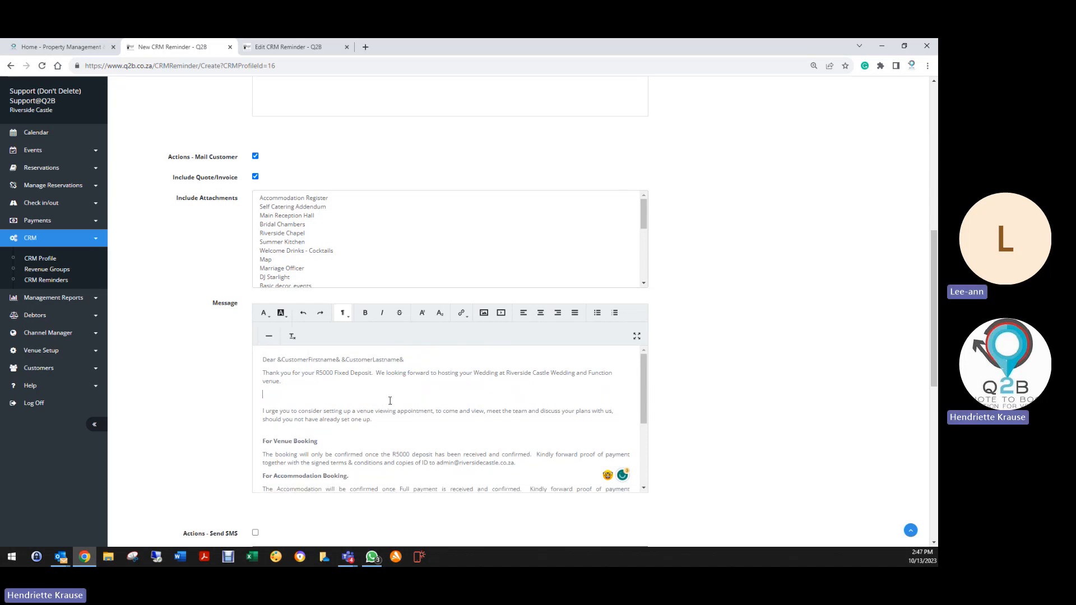
pyautogui.press('Delete')
pyautogui.press('Delete')
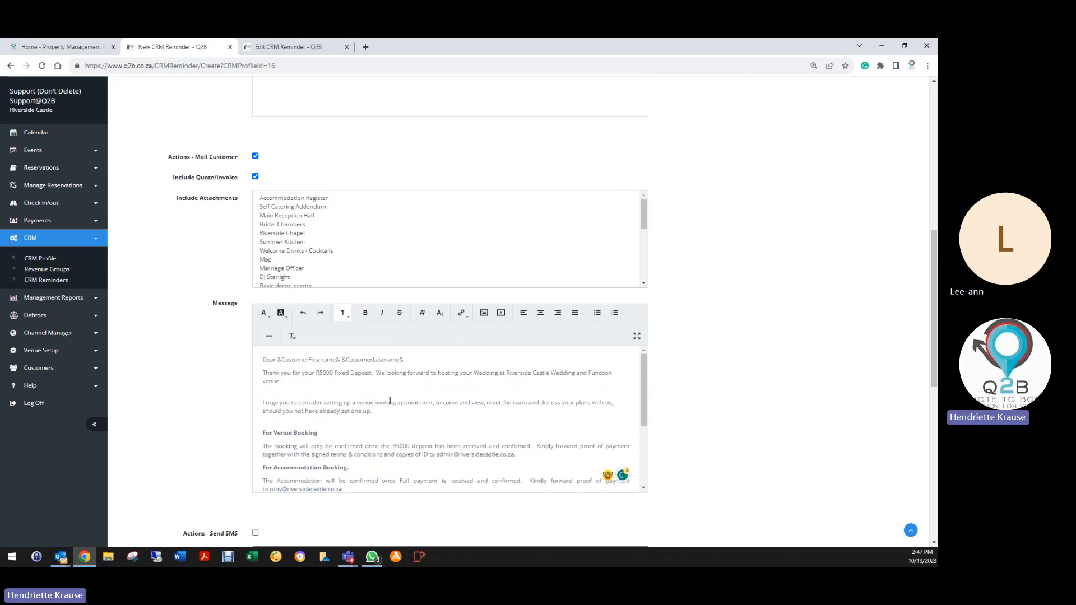
pyautogui.press('Delete')
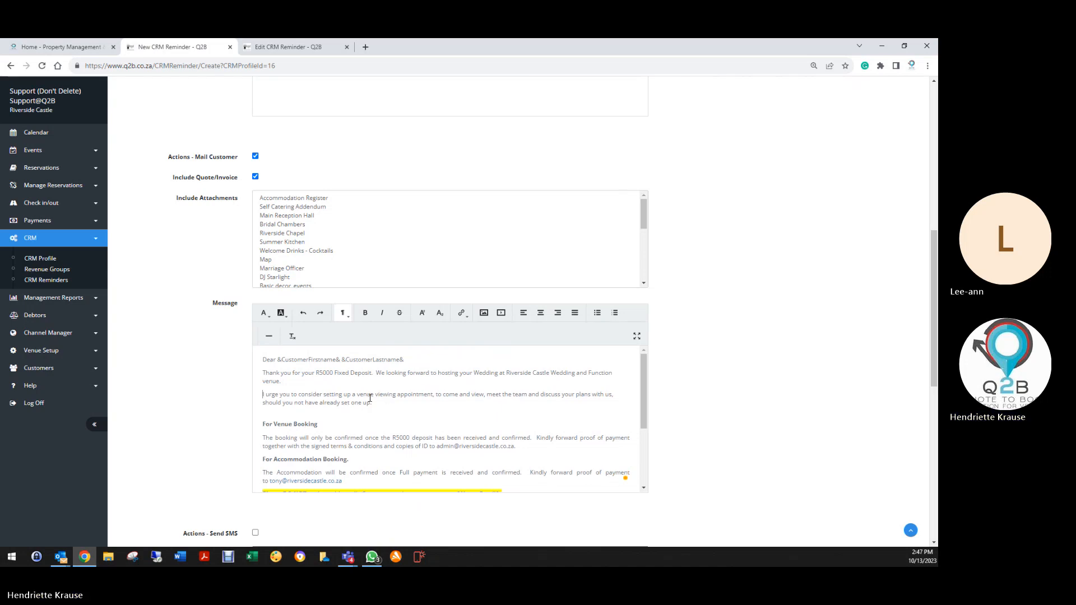
pyautogui.moveTo(262, 397); pyautogui.dragTo(400, 405)
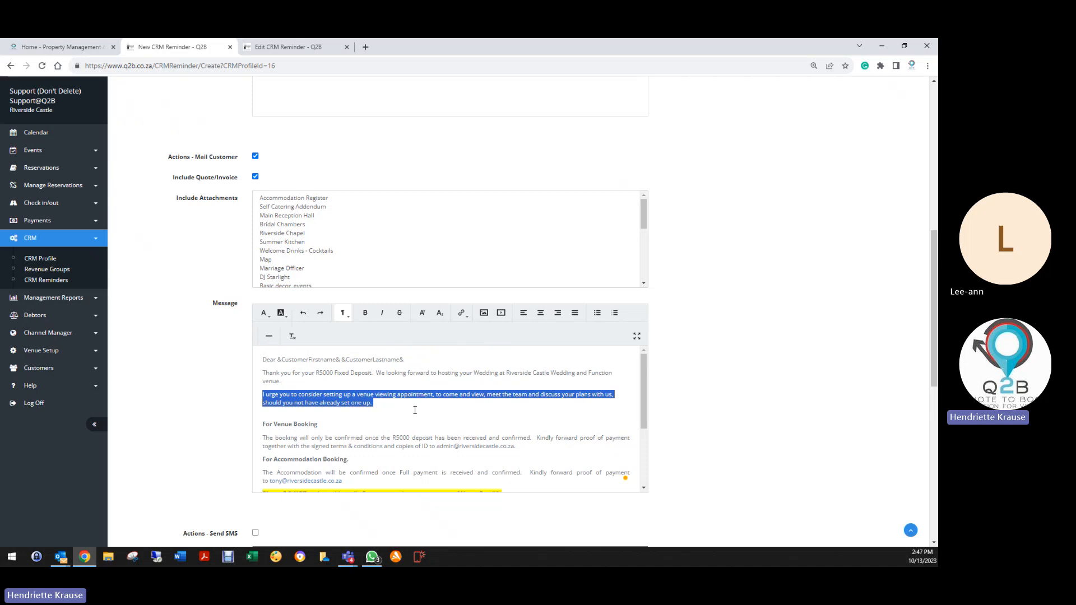
pyautogui.press('Delete')
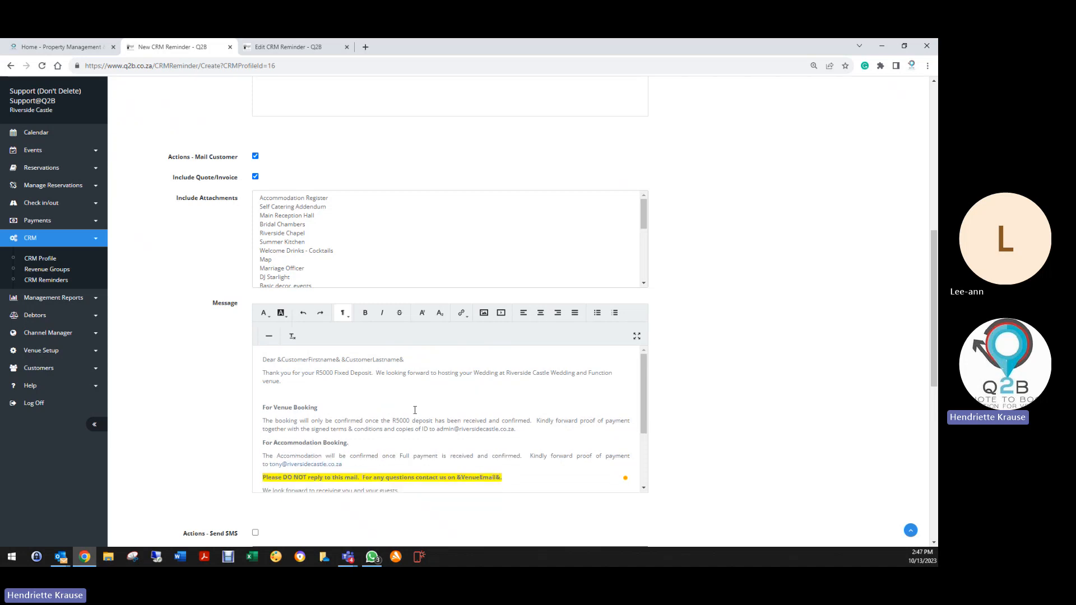
pyautogui.press('Delete')
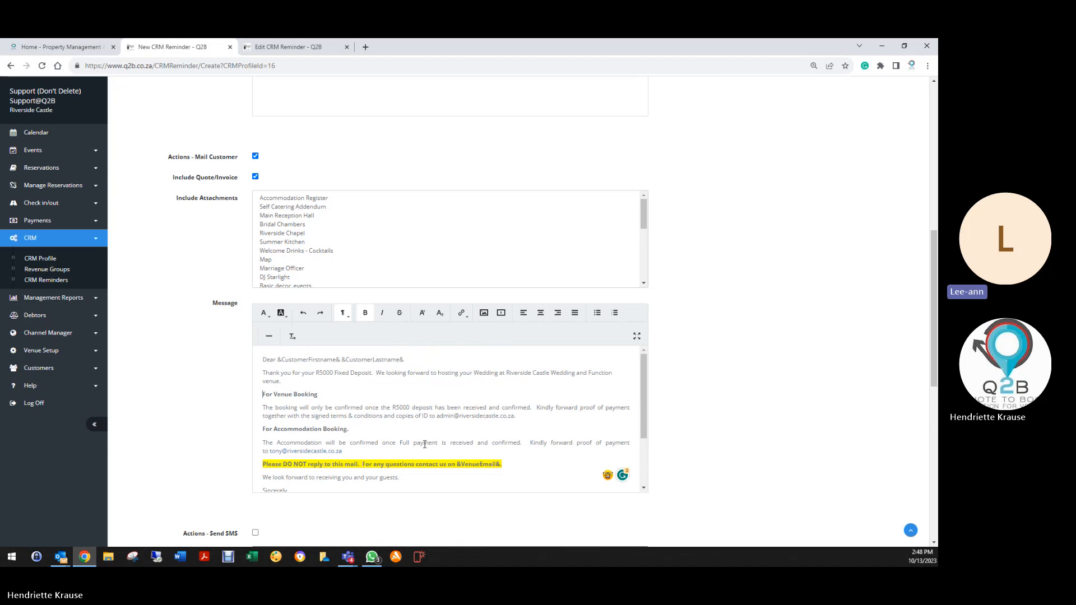
pyautogui.scroll(-3, 319, 432)
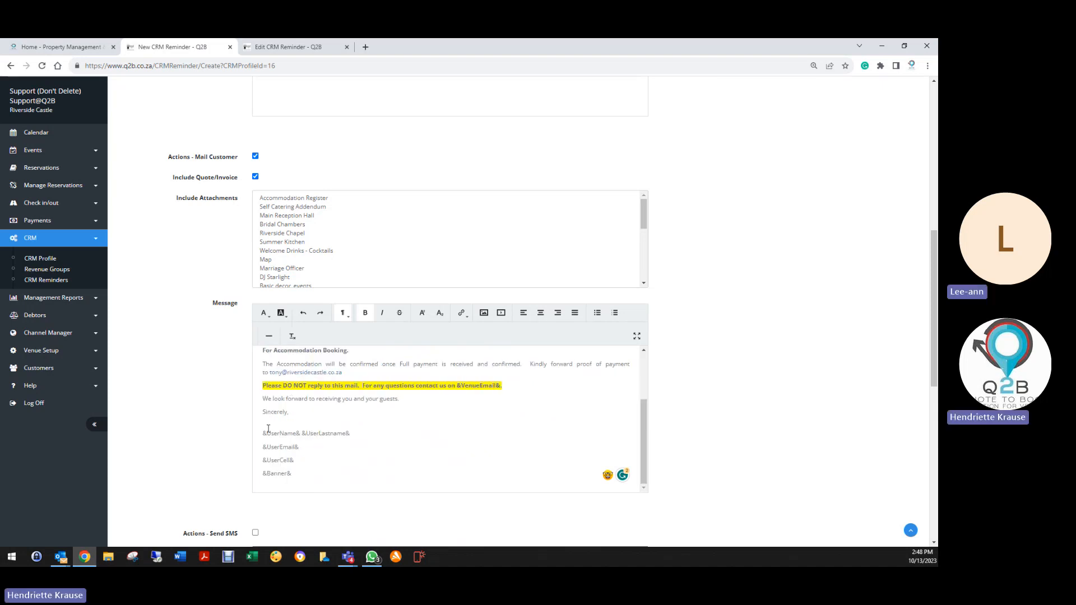
pyautogui.scroll(3, 306, 427)
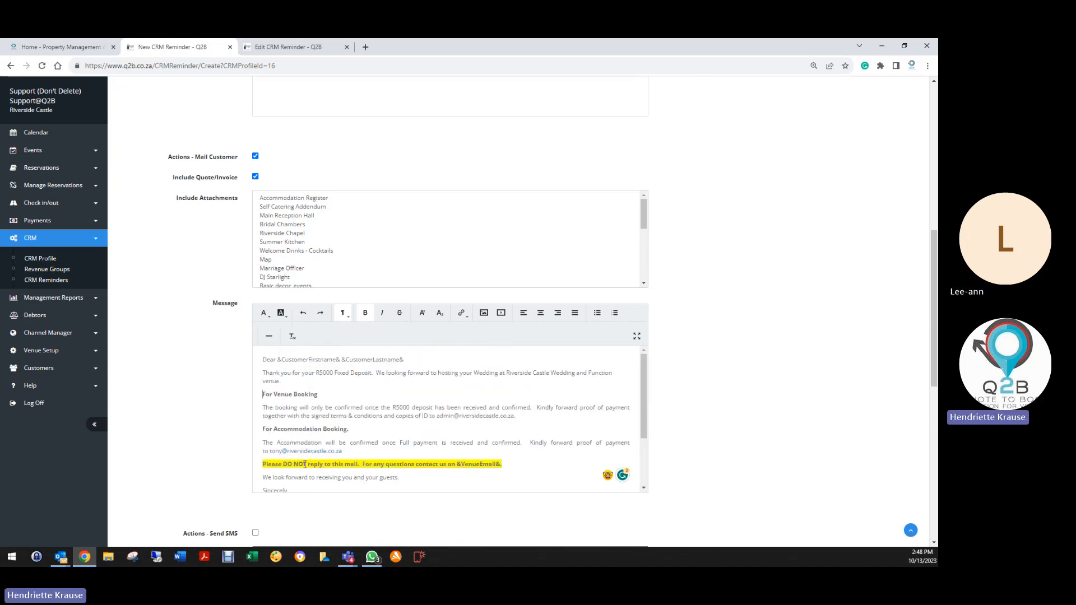
pyautogui.scroll(-8, 264, 402)
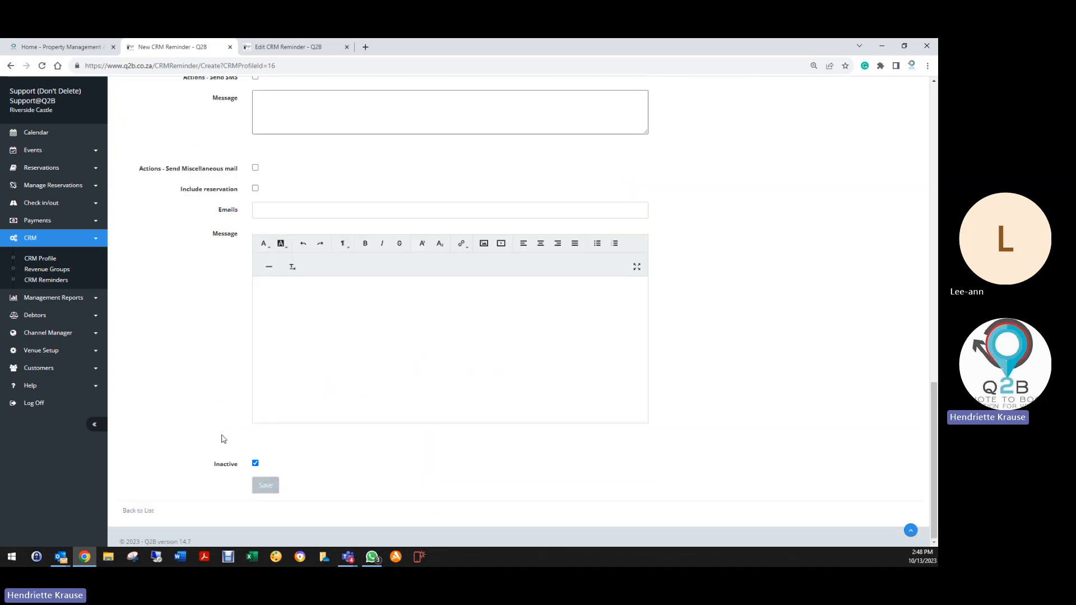
# Save the Fixed Deposit reminder and go to the CRM Reminders report.
pyautogui.click(266, 485)
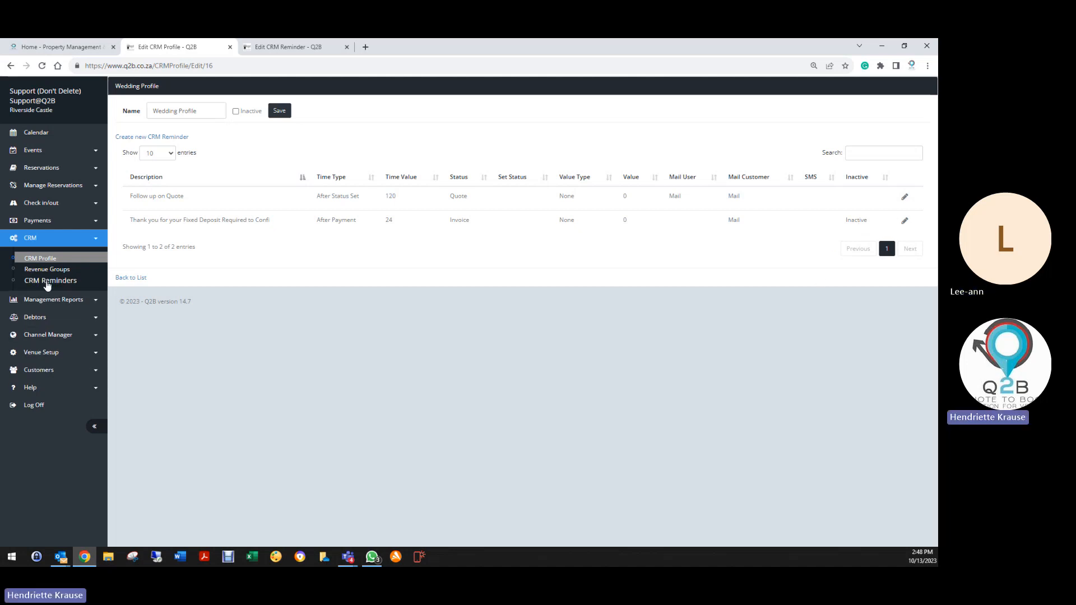
pyautogui.click(52, 281)
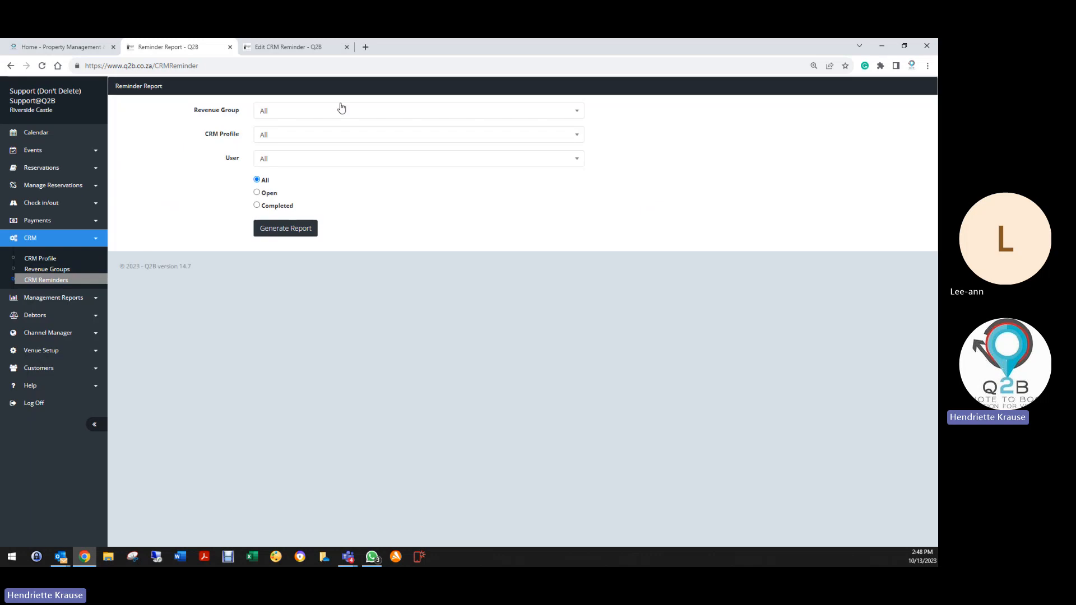
# Generate the reminder report for the Weddings revenue group and scroll through its entries.
pyautogui.click(264, 111)
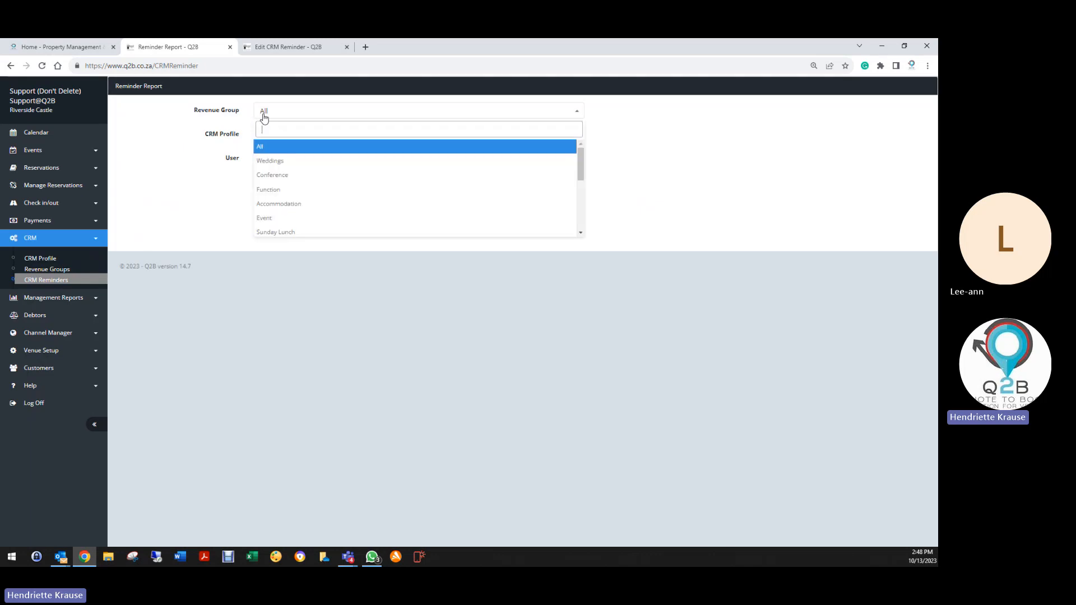
pyautogui.click(276, 162)
pyautogui.click(284, 228)
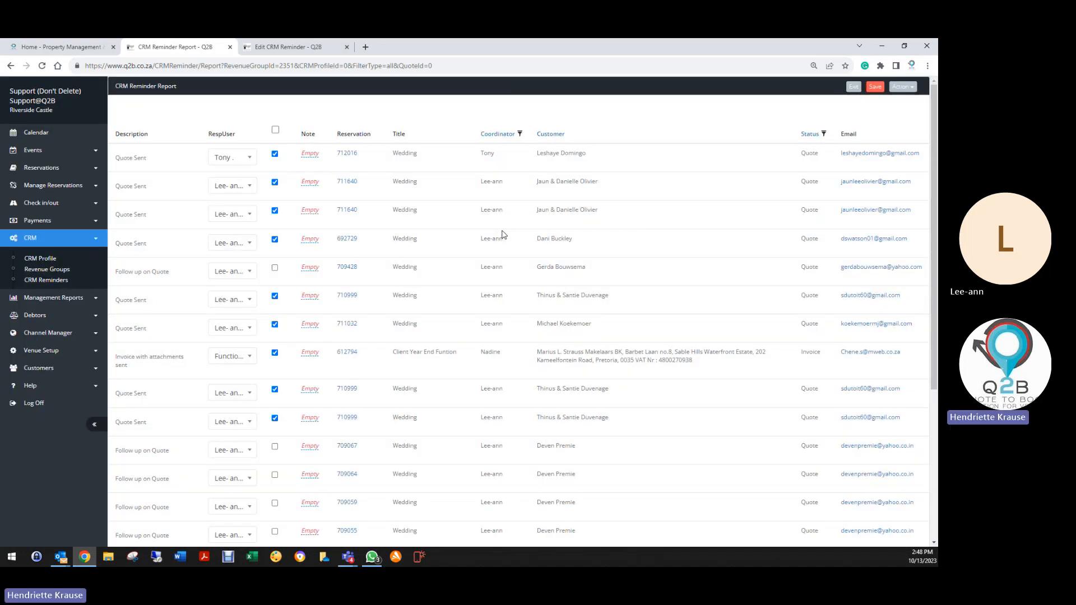
pyautogui.scroll(-5, 465, 351)
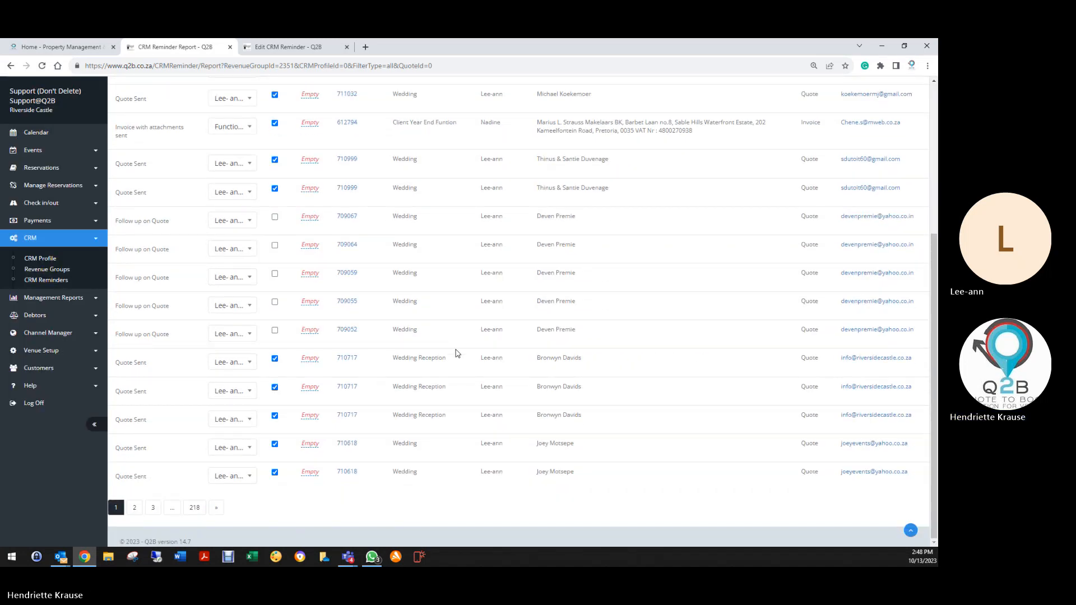
pyautogui.scroll(5, 381, 494)
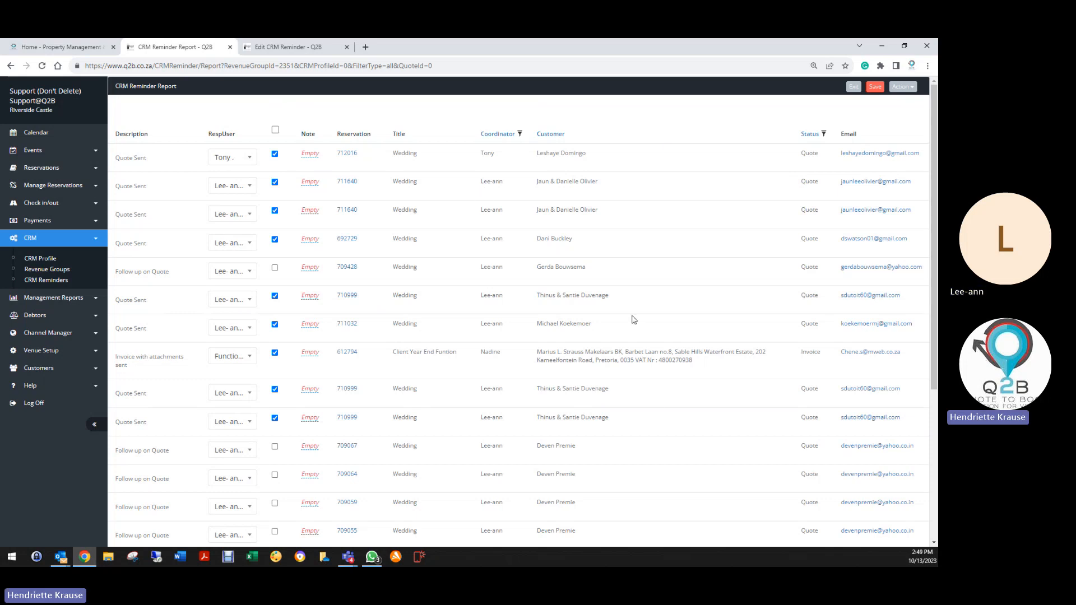
pyautogui.scroll(-5, 639, 364)
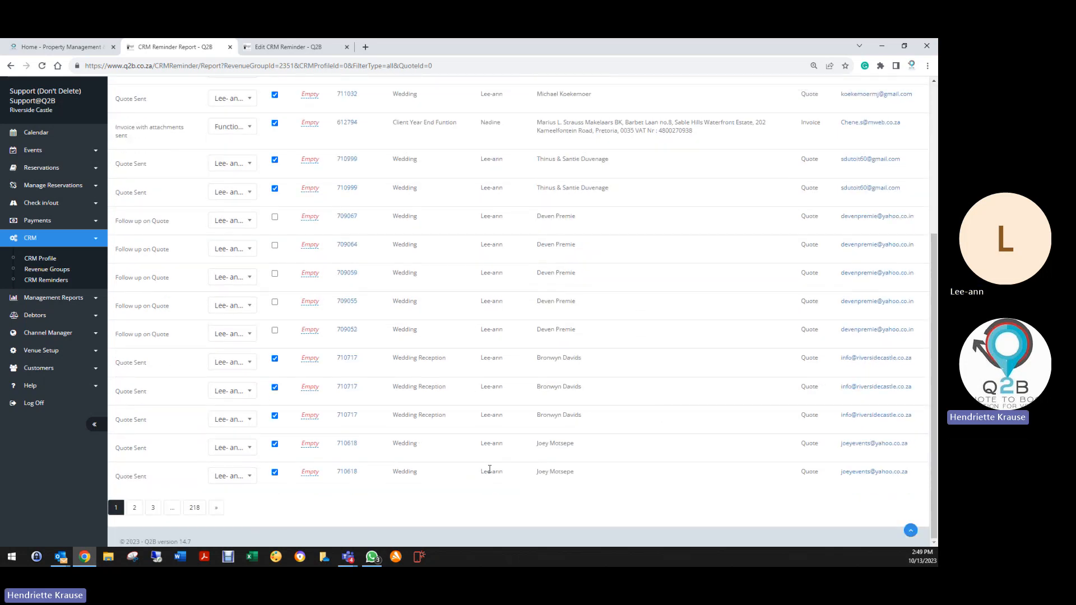
pyautogui.scroll(5, 711, 466)
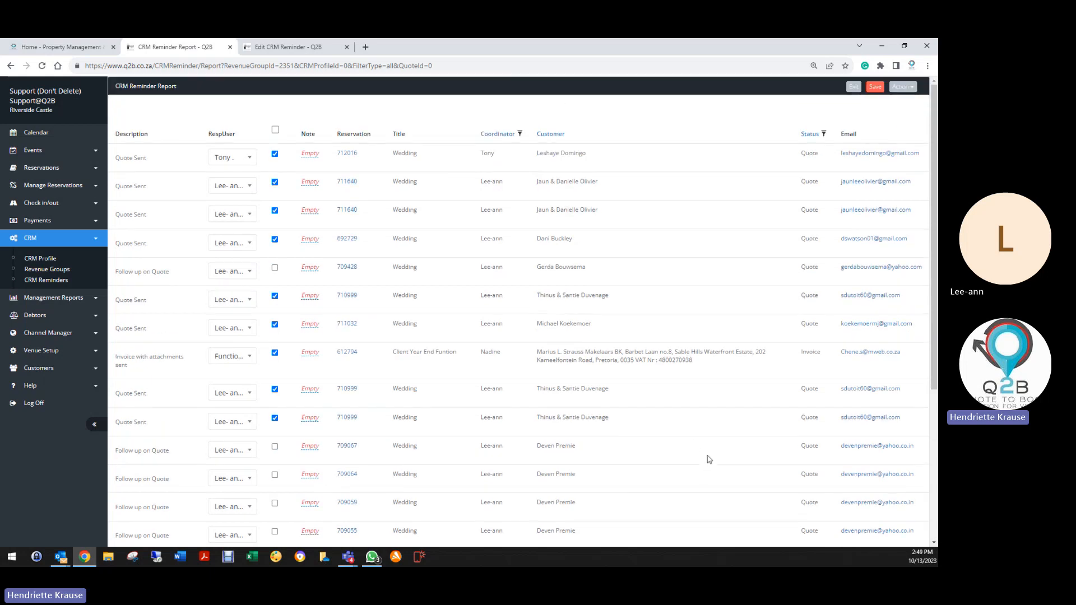
# Open the Wedding Profile to review its two reminders, then save it.
pyautogui.click(31, 256)
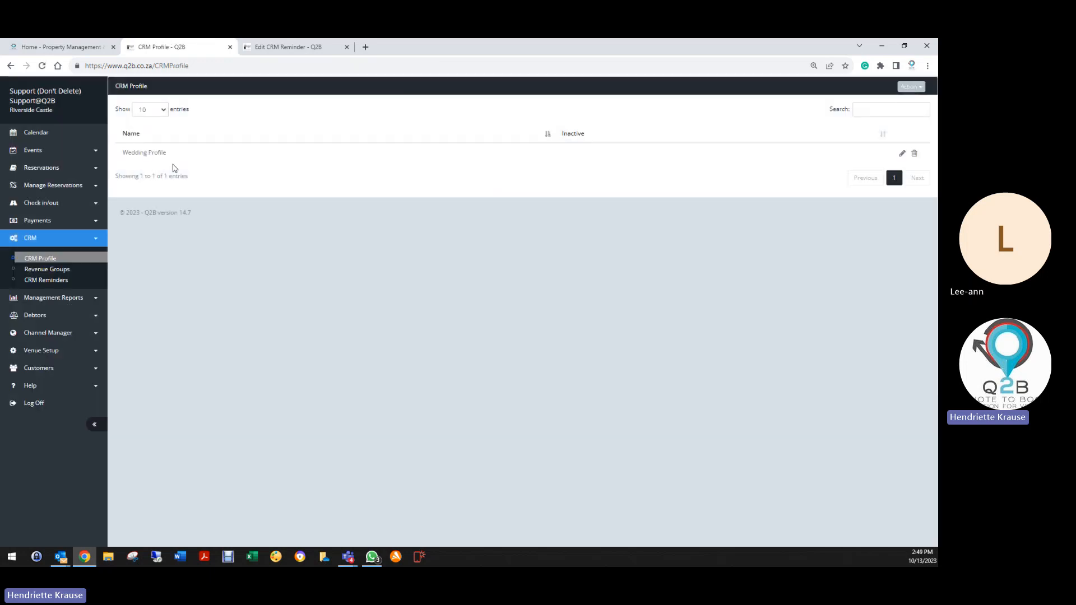
pyautogui.click(901, 155)
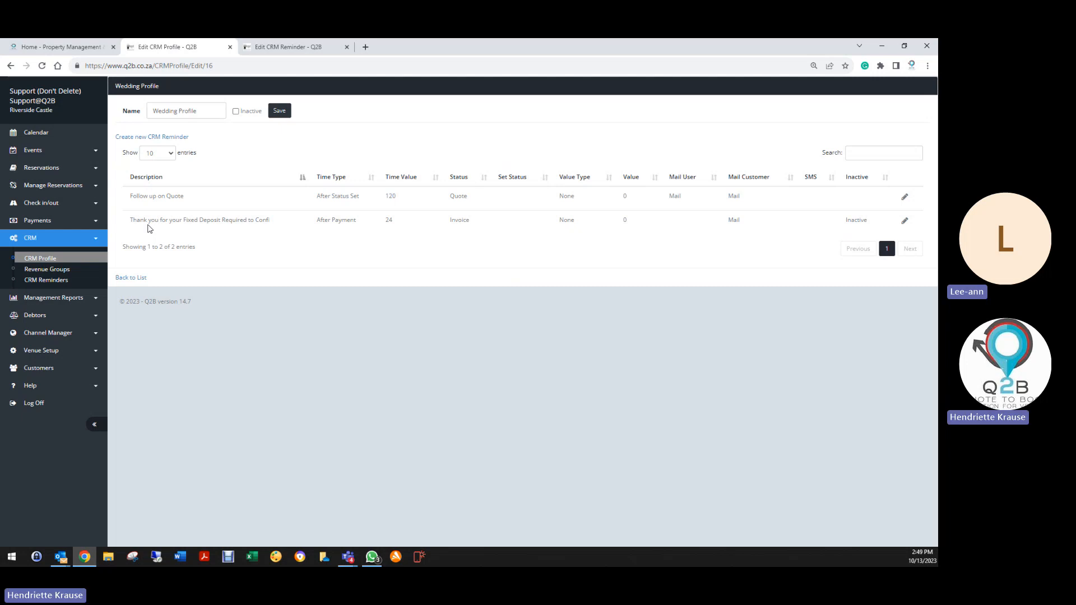
pyautogui.click(279, 111)
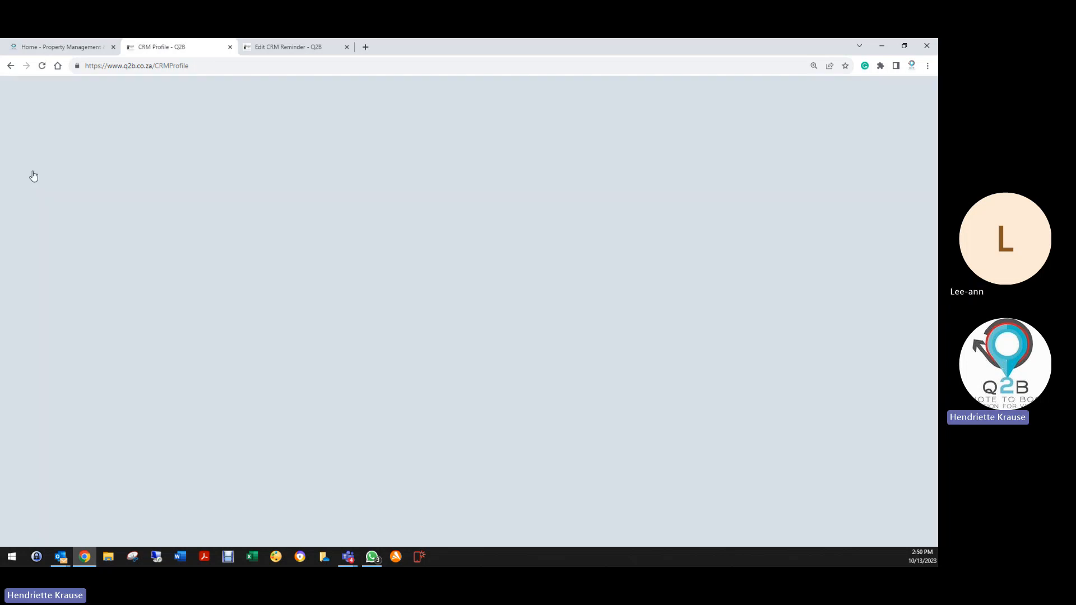
# Open the Reservation List and switch its filter between Deleted and Active reservations.
pyautogui.click(40, 169)
pyautogui.click(39, 189)
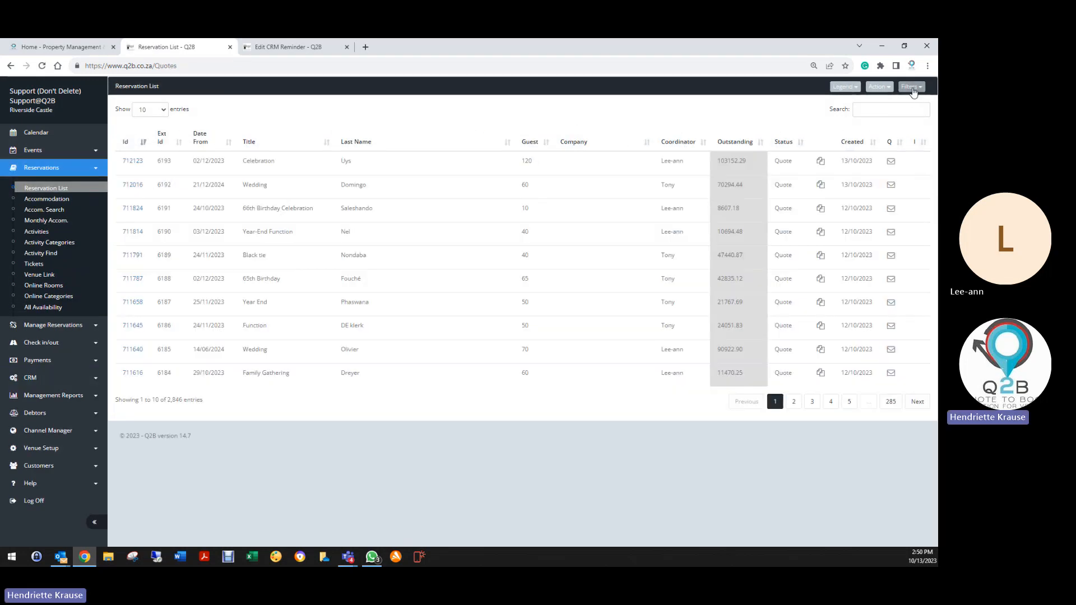
pyautogui.click(911, 88)
pyautogui.click(875, 182)
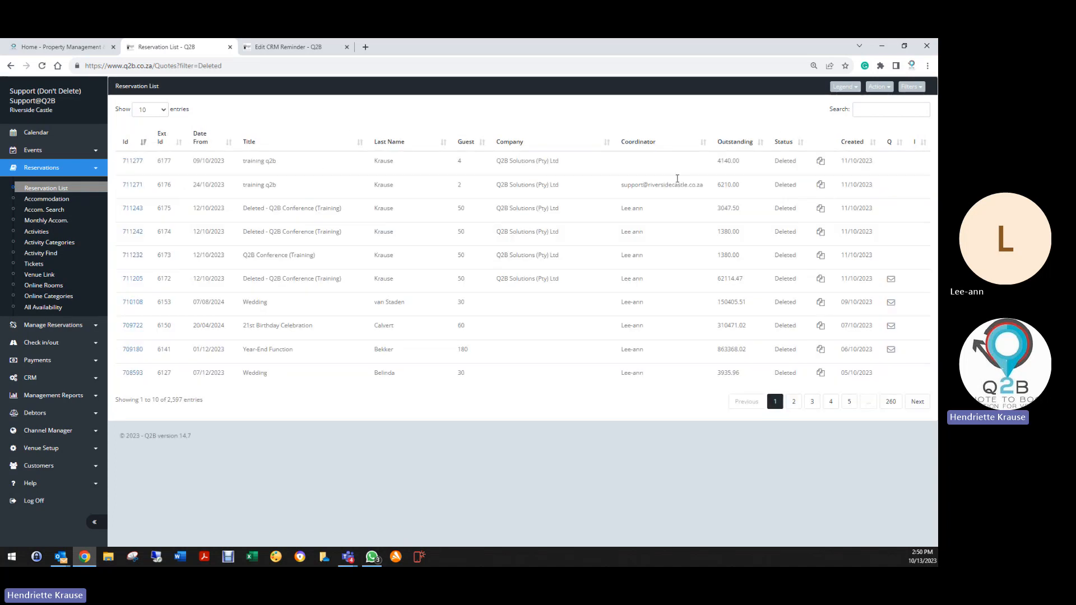
pyautogui.click(911, 87)
pyautogui.click(857, 112)
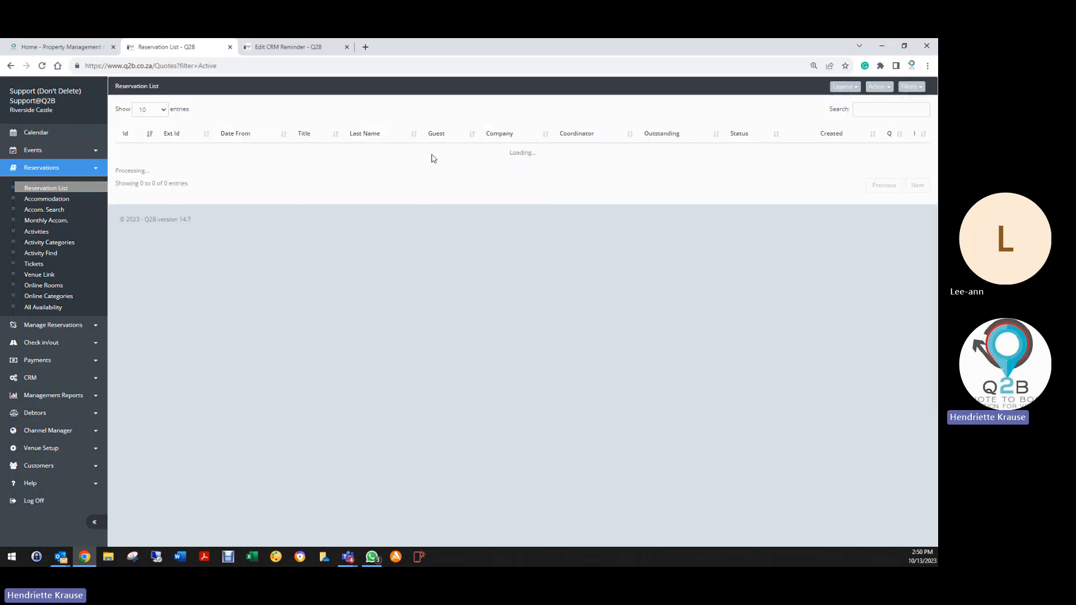
# Search the Deleted reservations by a customer's surname, giving 18 matches.
pyautogui.click(884, 109)
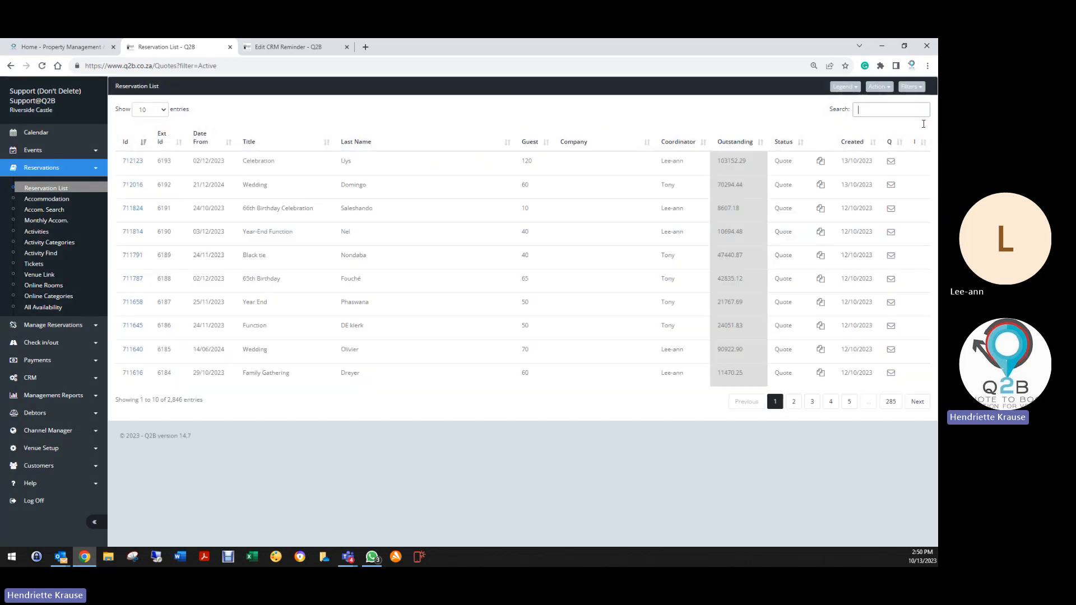
pyautogui.write('krause')
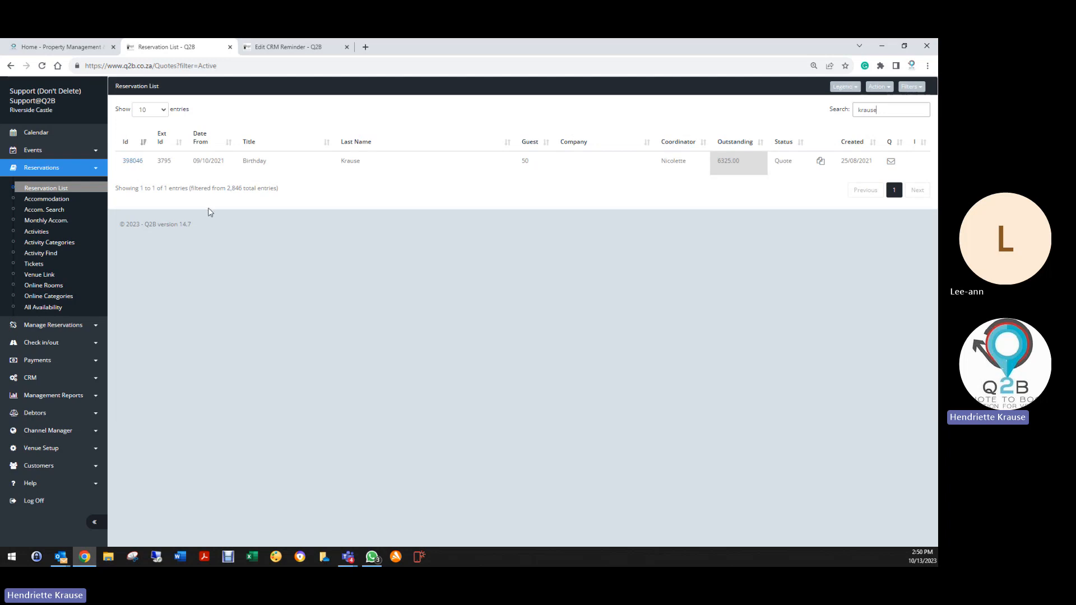
pyautogui.click(913, 88)
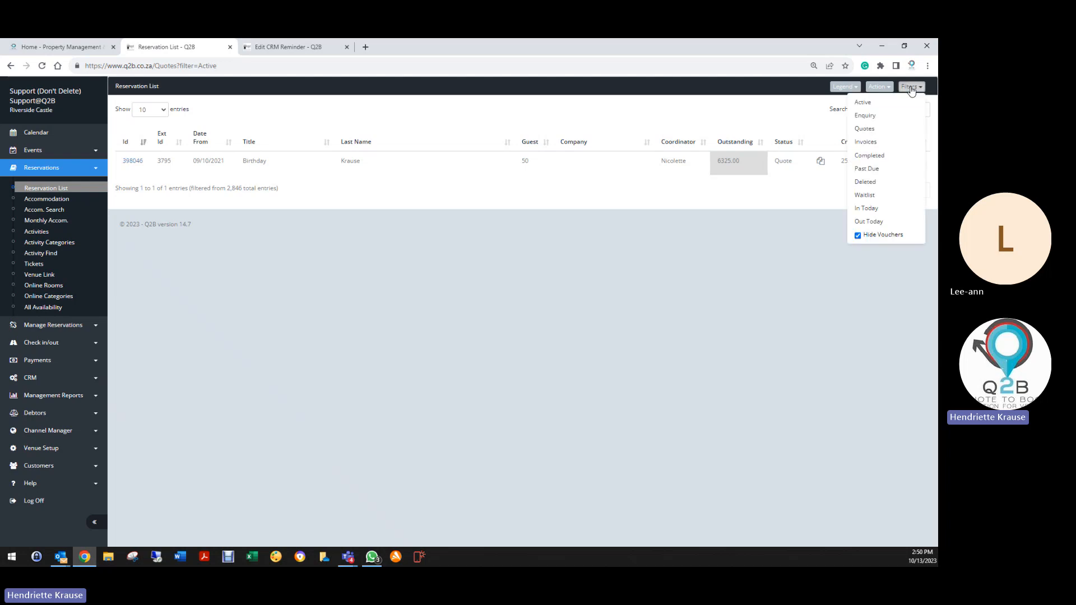
pyautogui.click(877, 185)
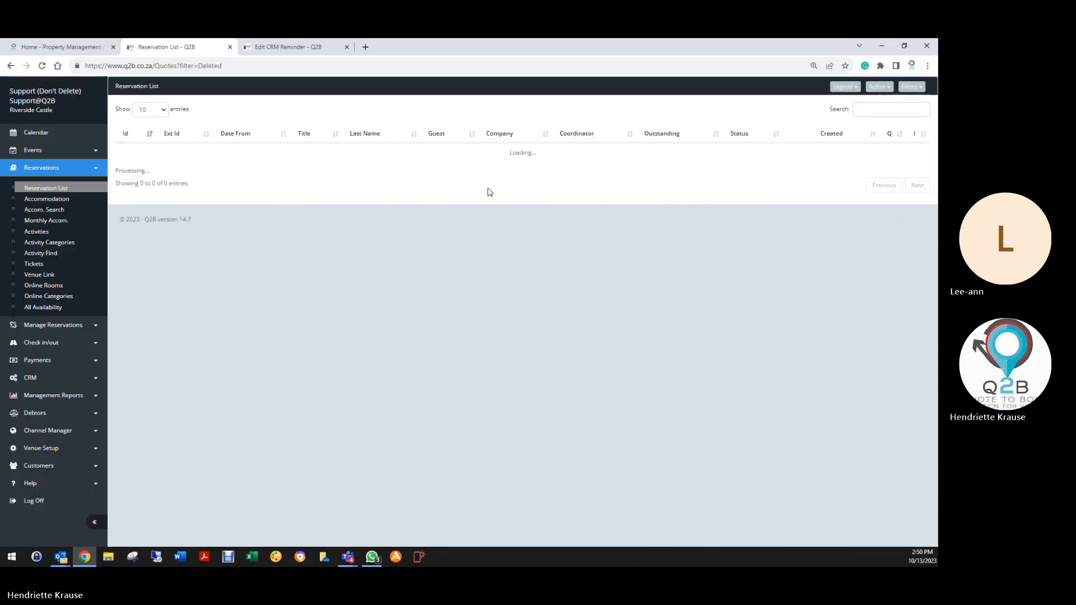
pyautogui.click(884, 110)
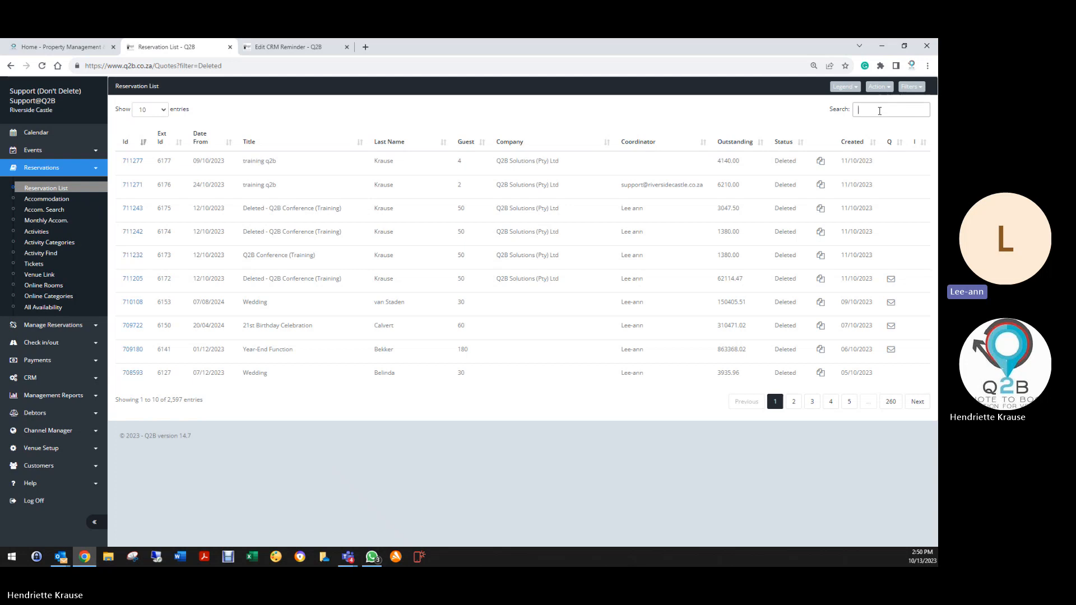
pyautogui.write('krause')
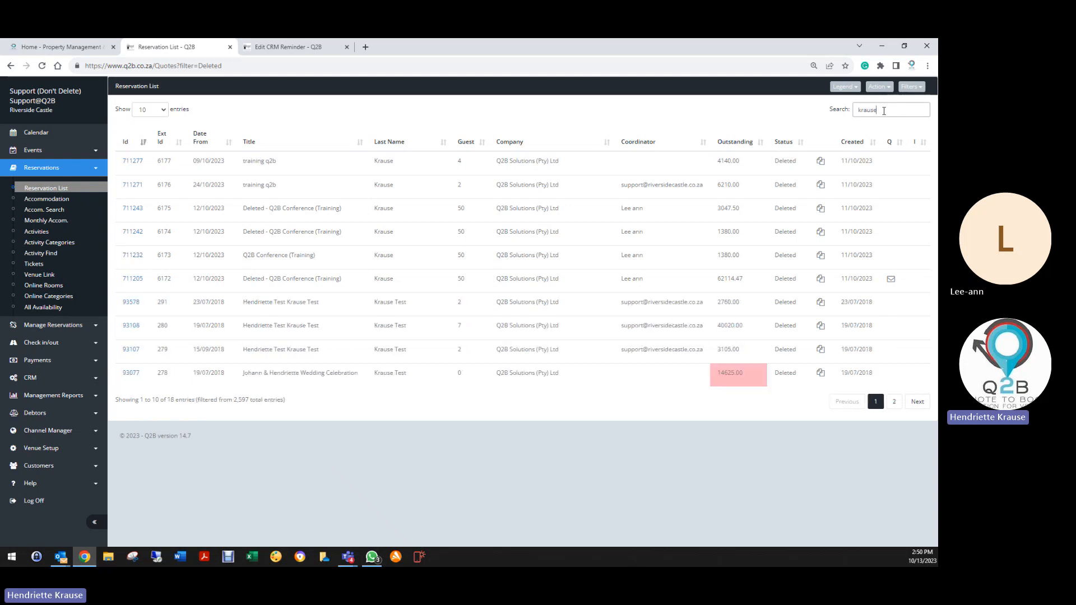
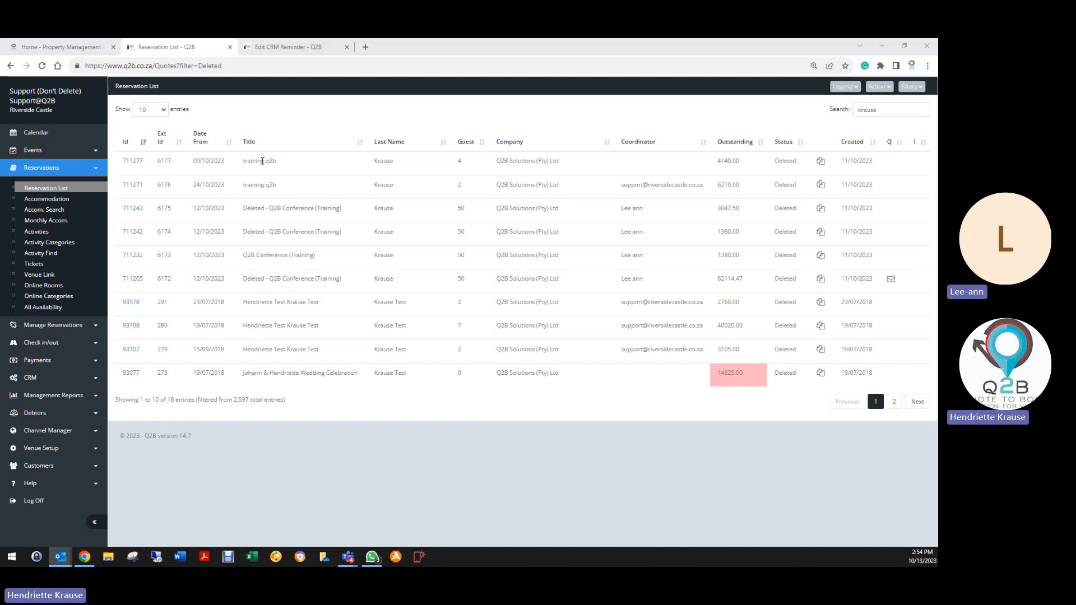
pyautogui.click(135, 163)
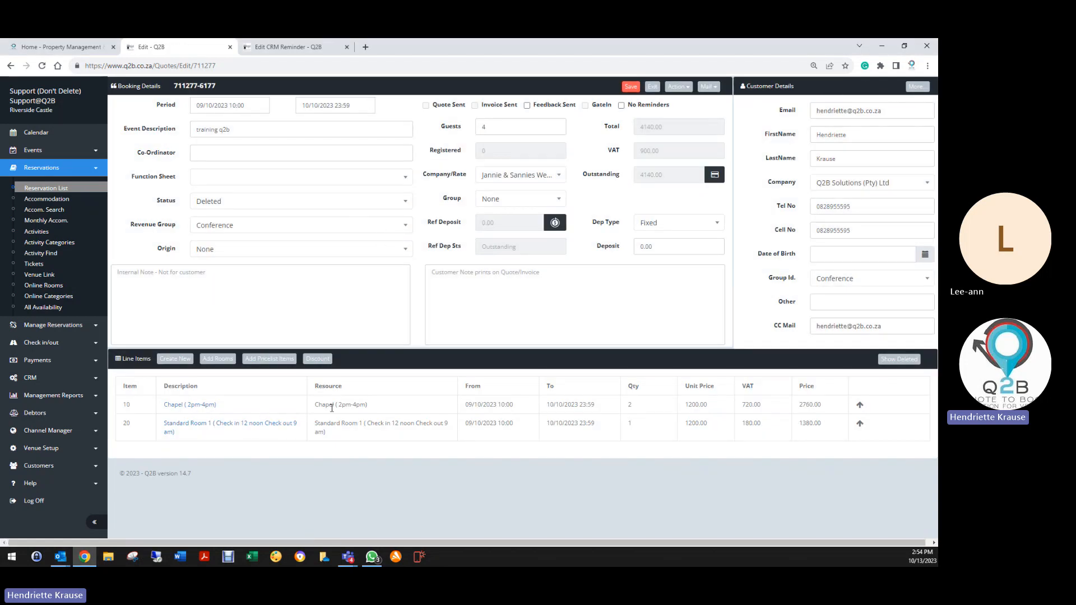
pyautogui.click(223, 202)
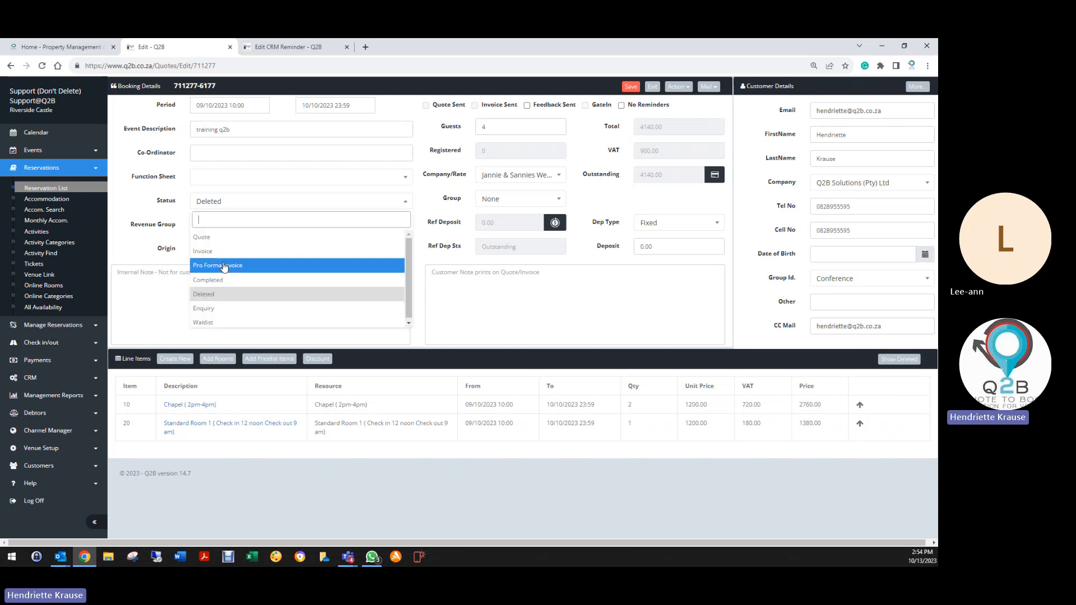
pyautogui.click(243, 251)
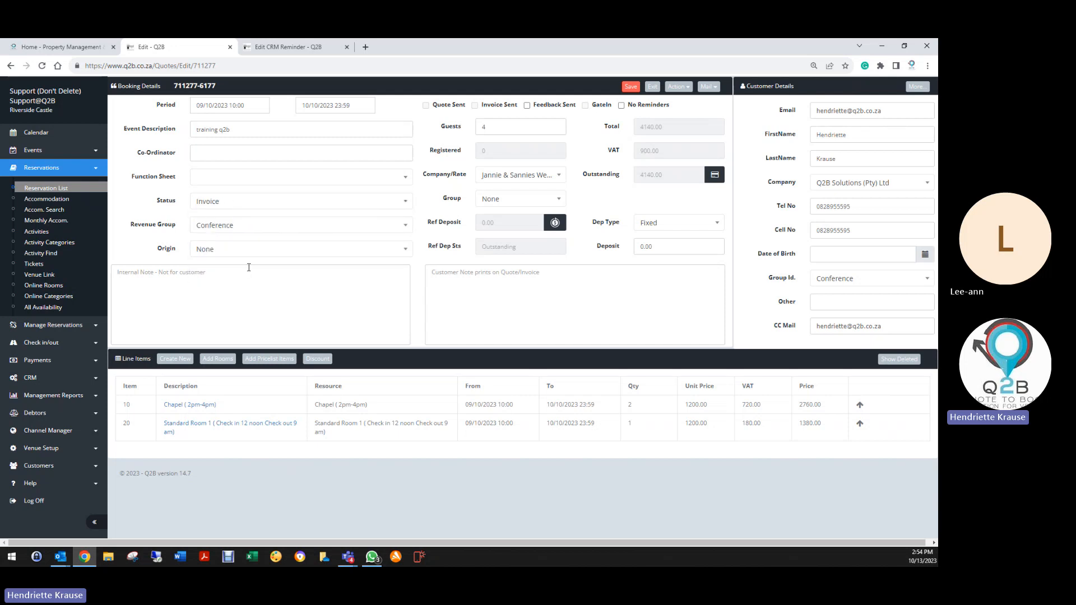
pyautogui.moveTo(232, 130); pyautogui.dragTo(91, 140)
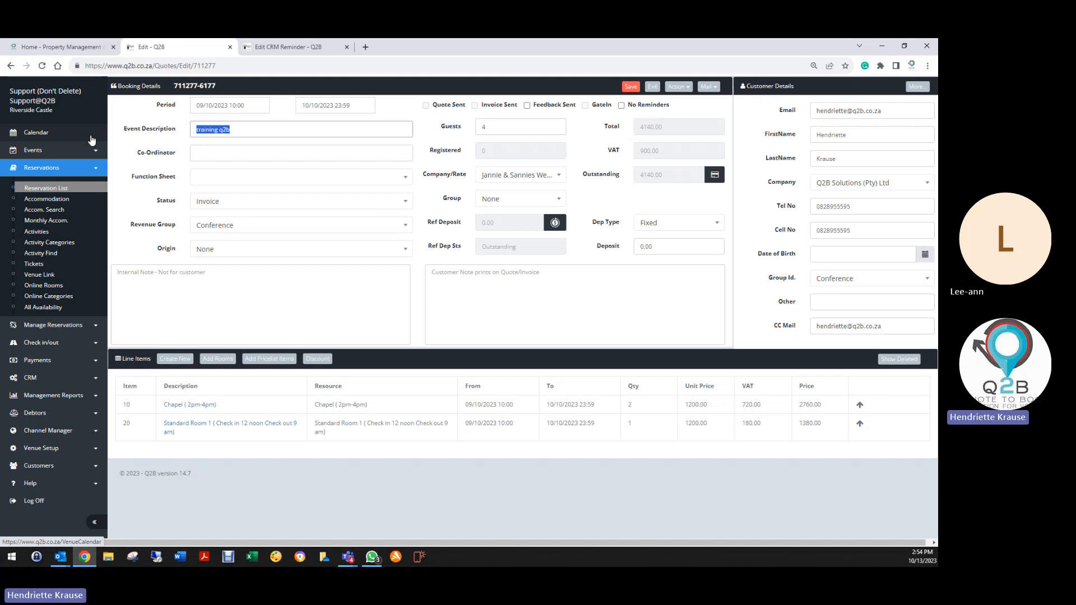
pyautogui.press('End')
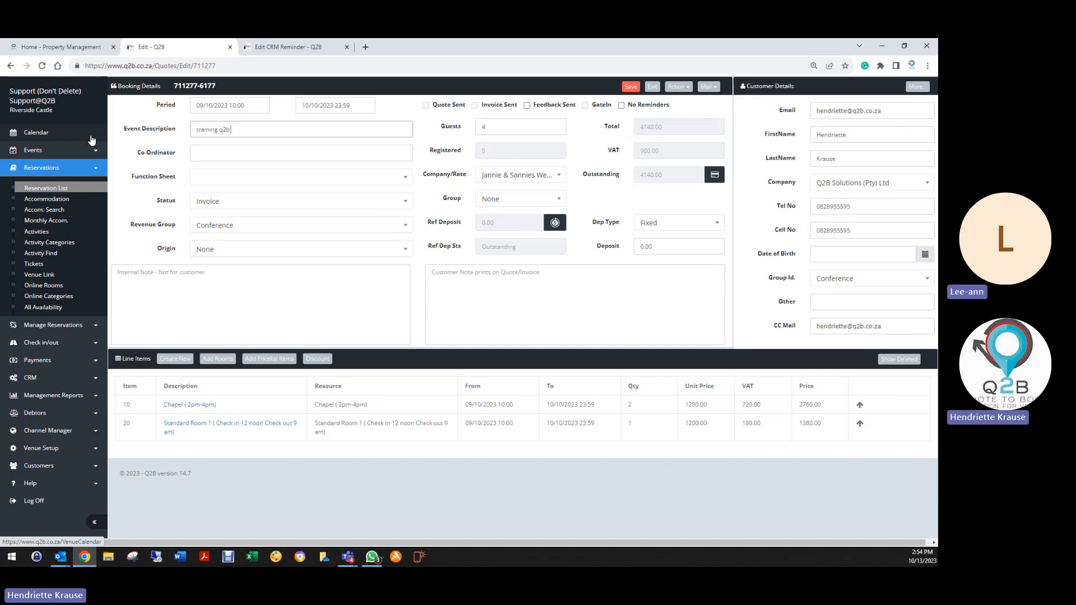
pyautogui.write('- Wedding ja')
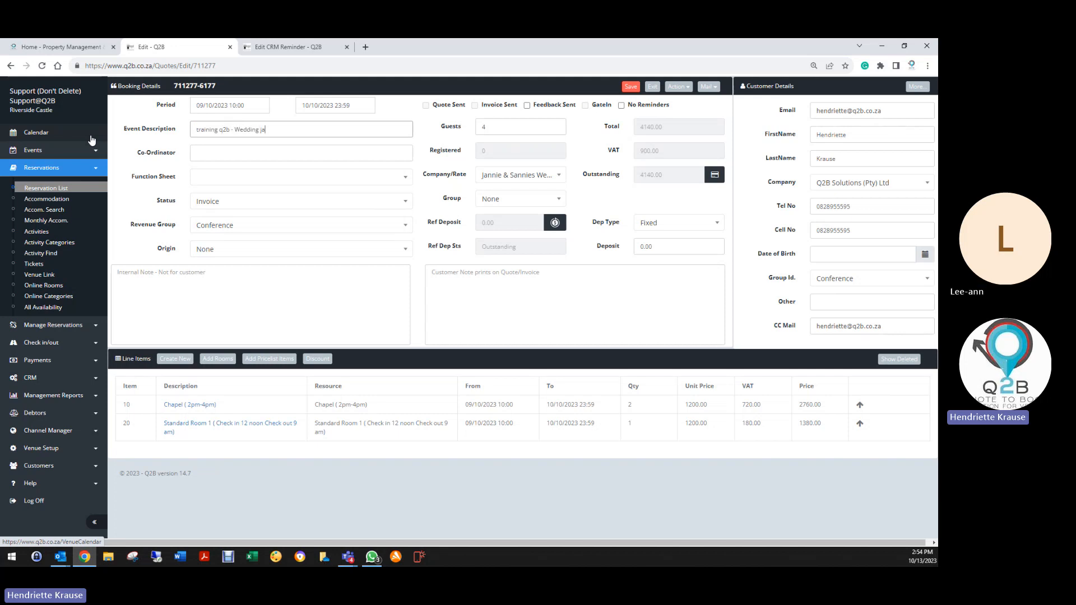
pyautogui.write('nnie & s')
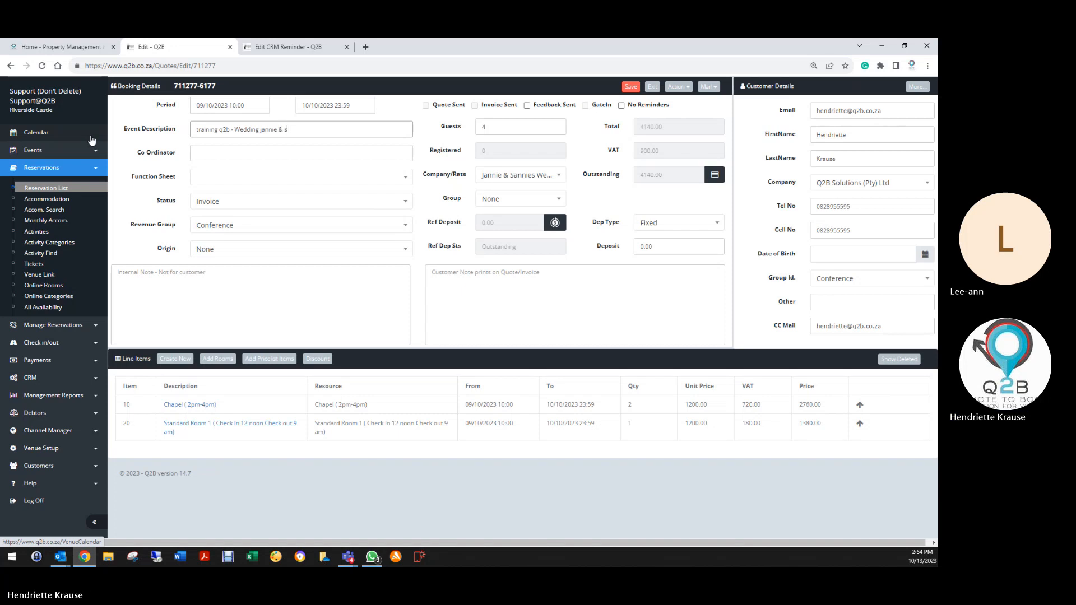
pyautogui.write('annie')
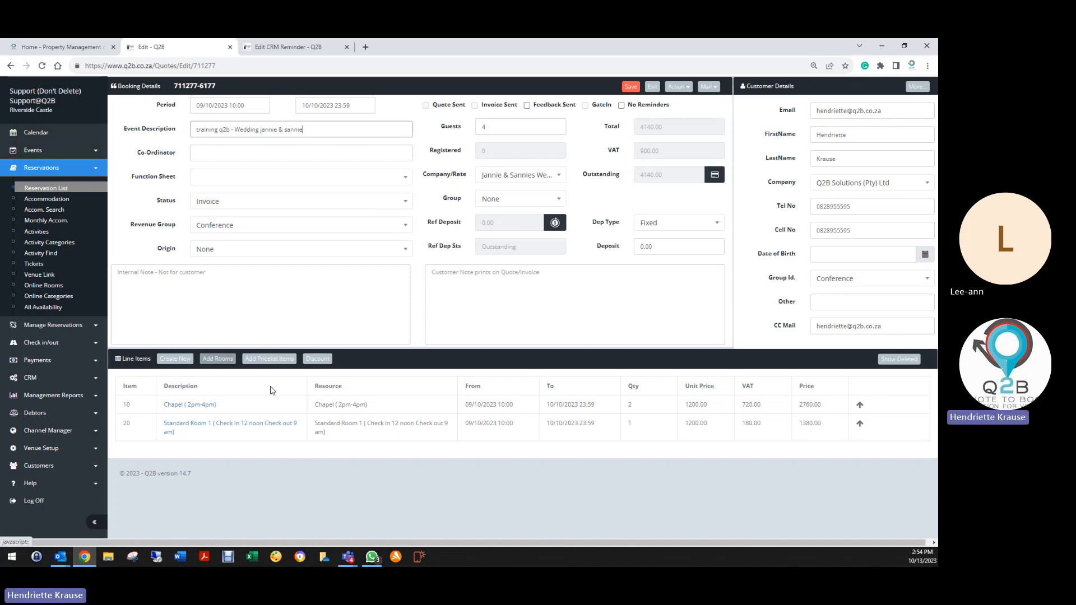
pyautogui.click(631, 87)
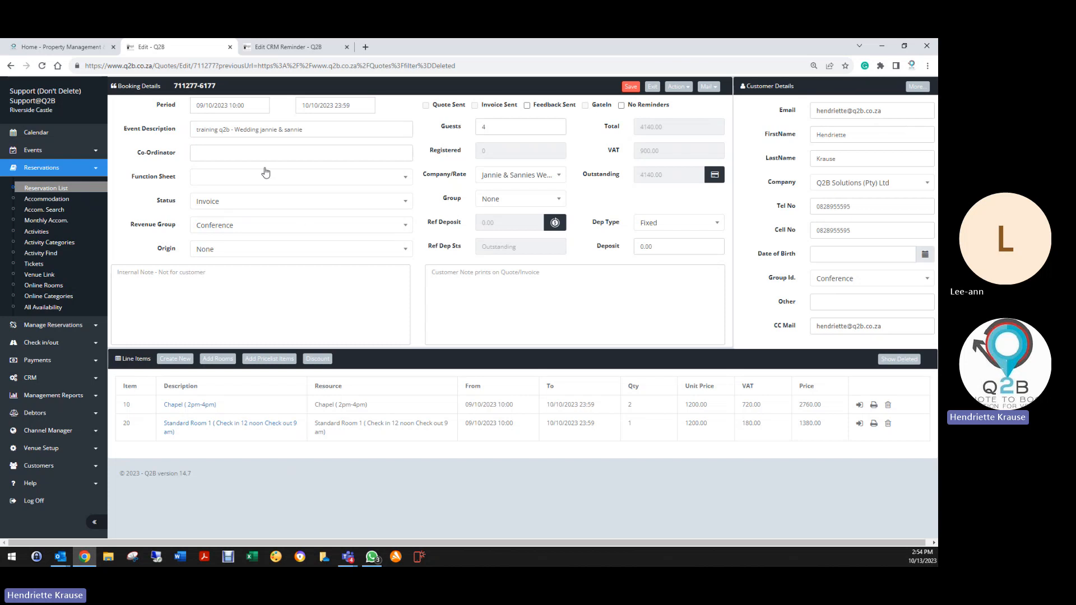
# Save the booking with Invoice status and check which documents can be mailed.
pyautogui.click(630, 86)
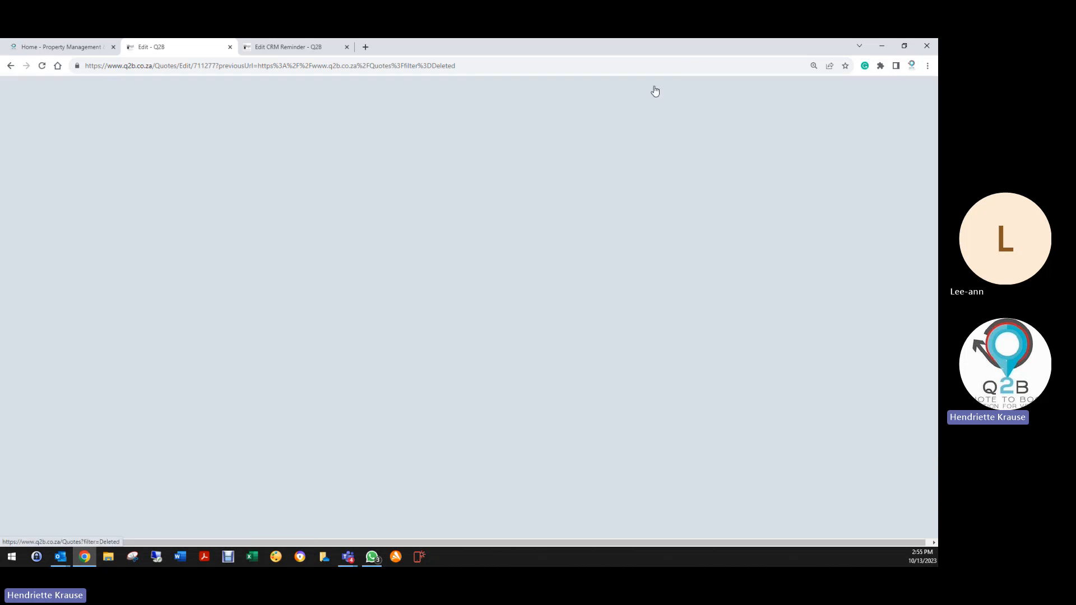
pyautogui.click(207, 202)
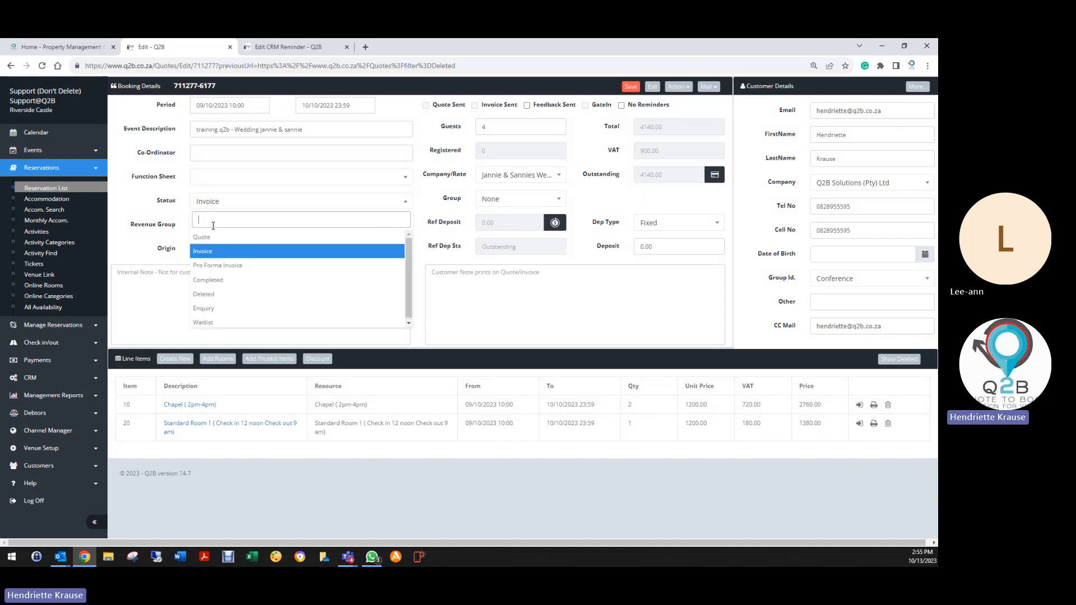
pyautogui.click(206, 252)
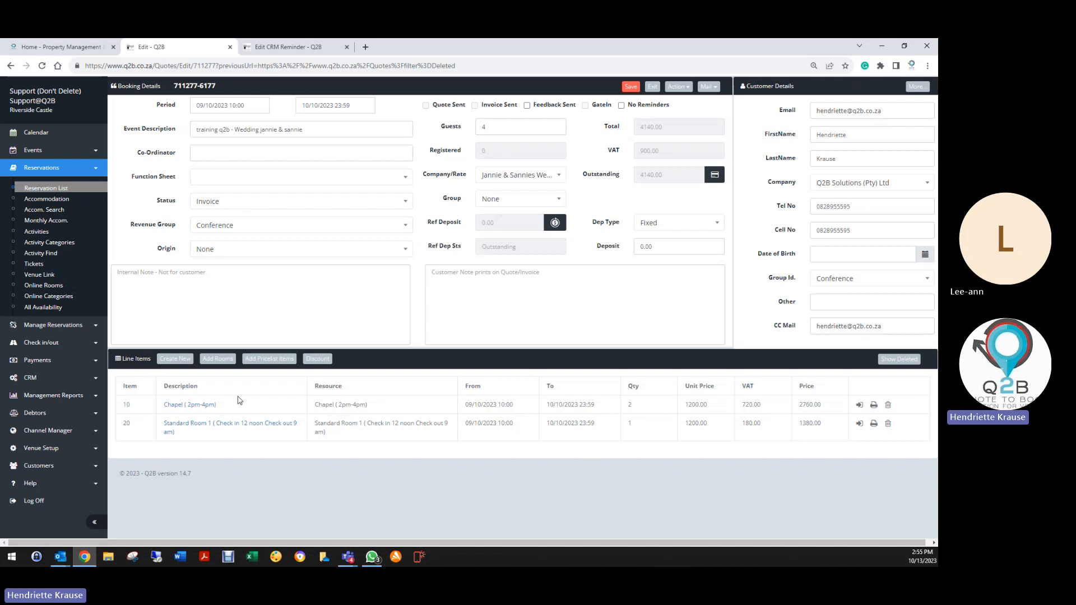
pyautogui.click(708, 87)
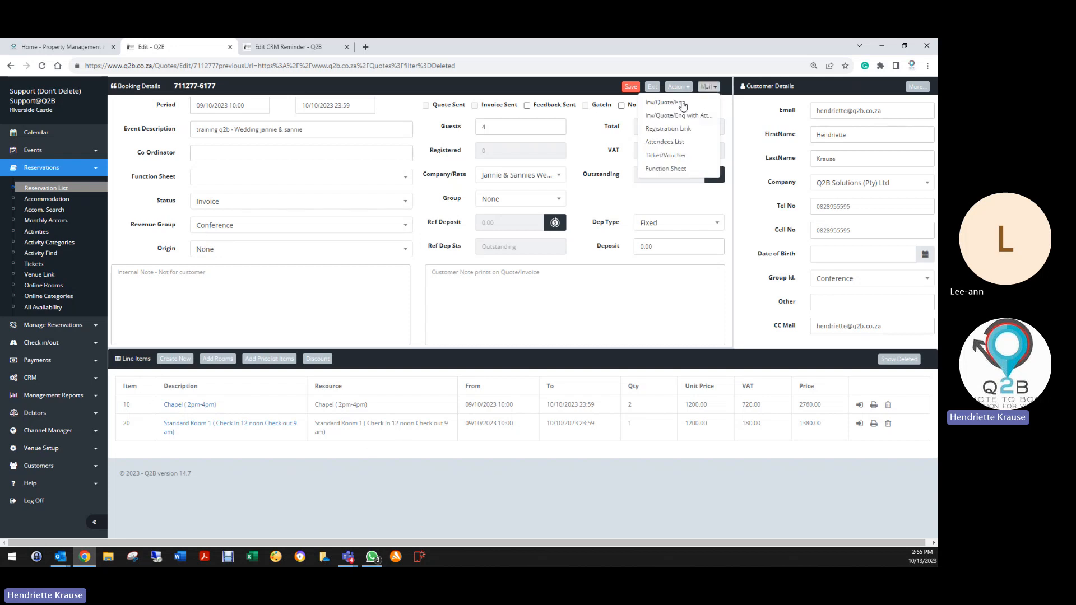
pyautogui.click(297, 201)
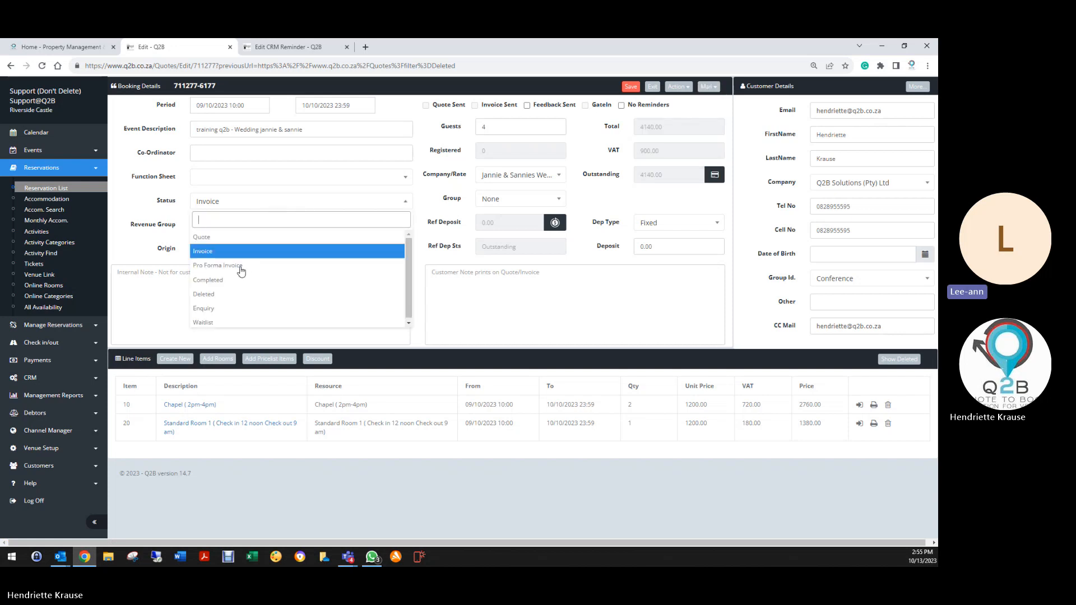
pyautogui.click(204, 295)
pyautogui.click(630, 87)
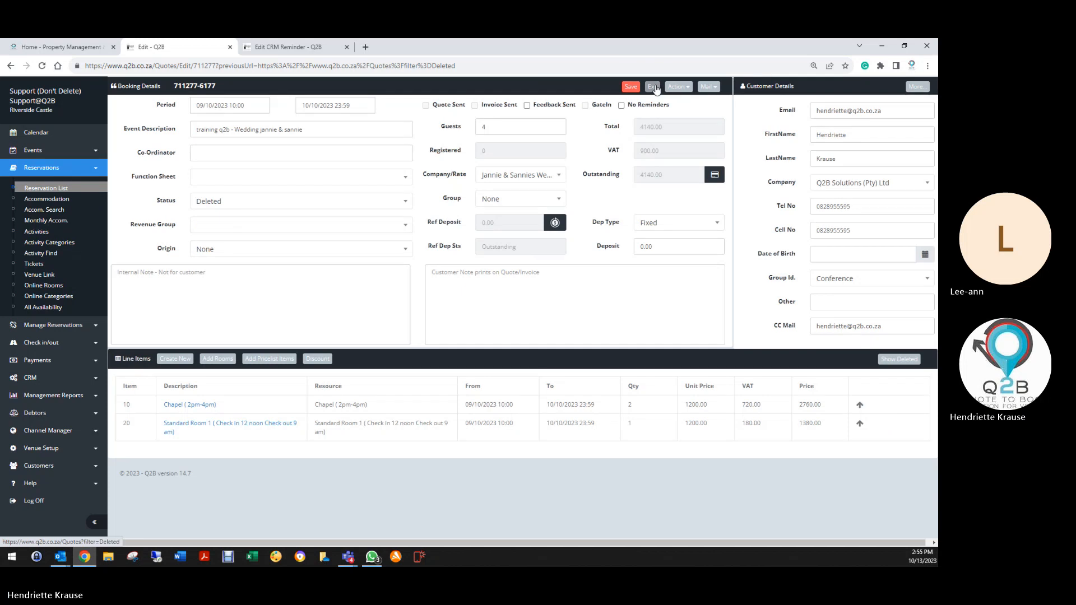
pyautogui.click(653, 87)
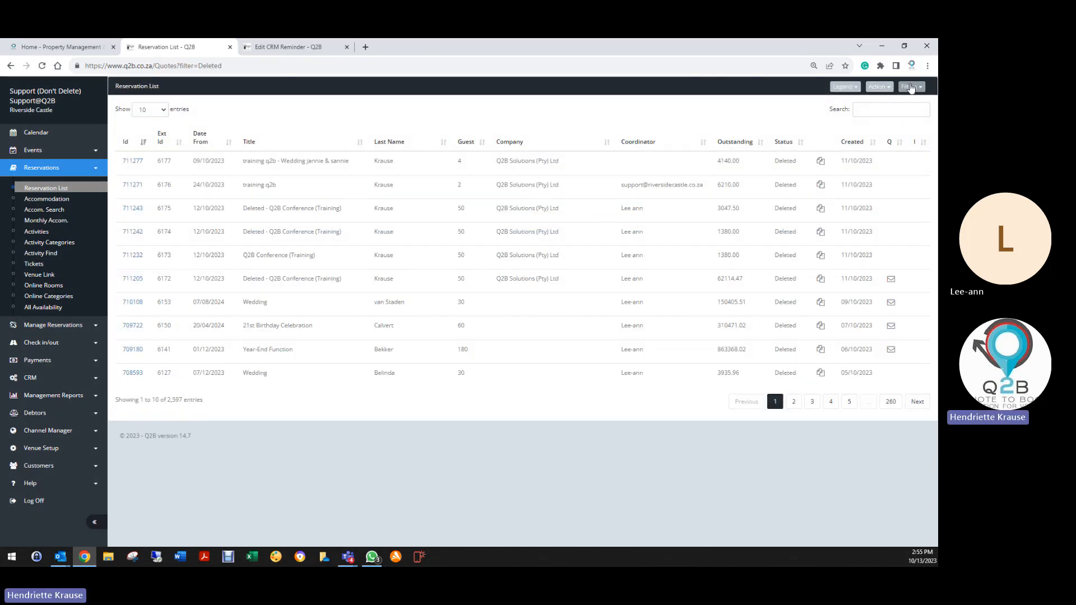
pyautogui.click(911, 88)
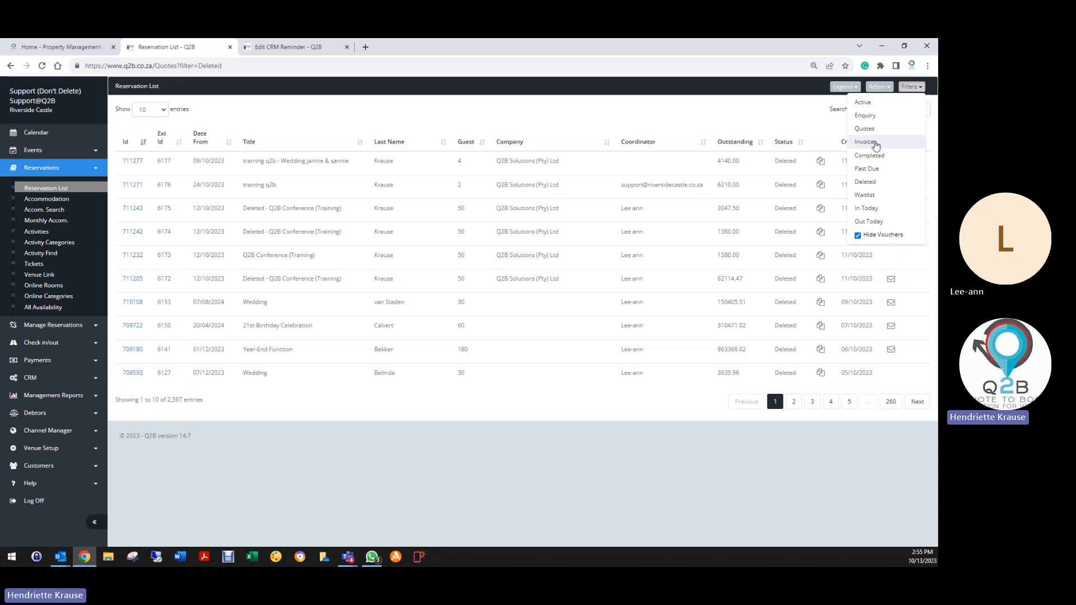
pyautogui.click(864, 182)
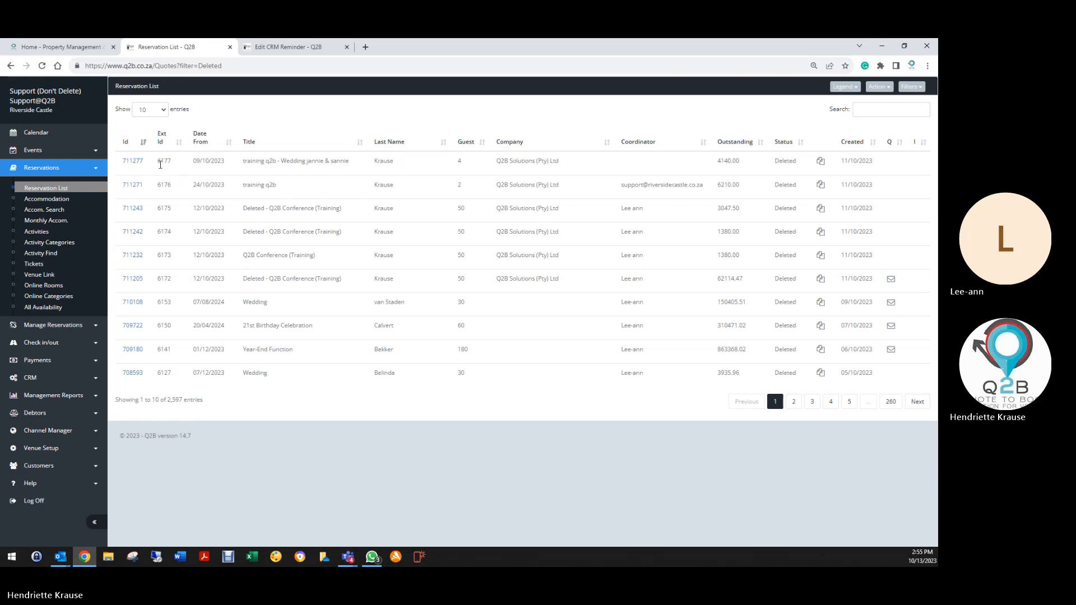
pyautogui.click(135, 162)
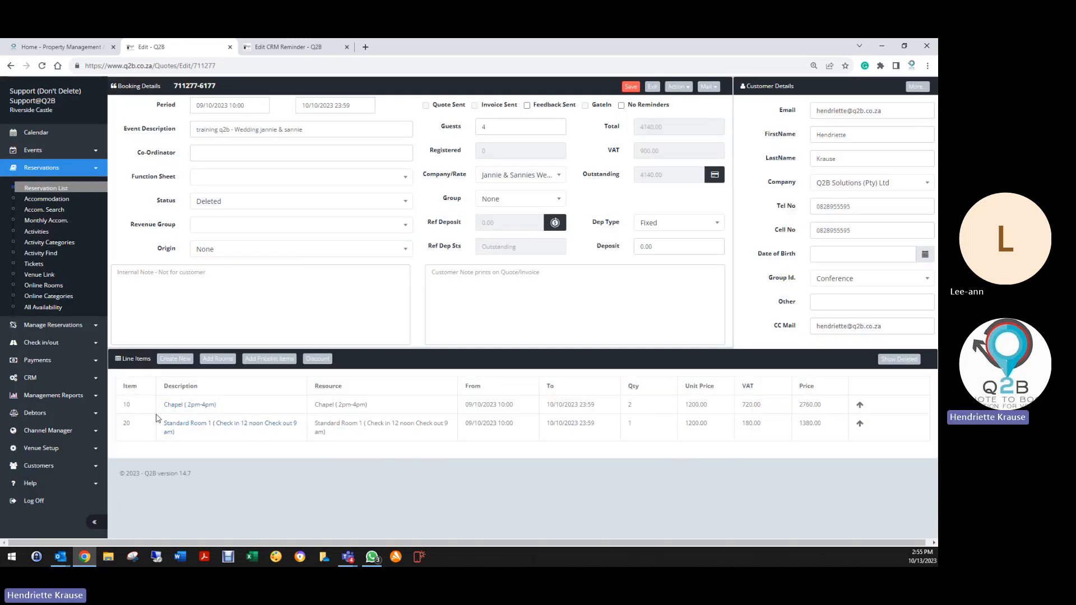
# Start a new line and pick the 2023 Chapel Fridays & Sundays price item.
pyautogui.click(172, 361)
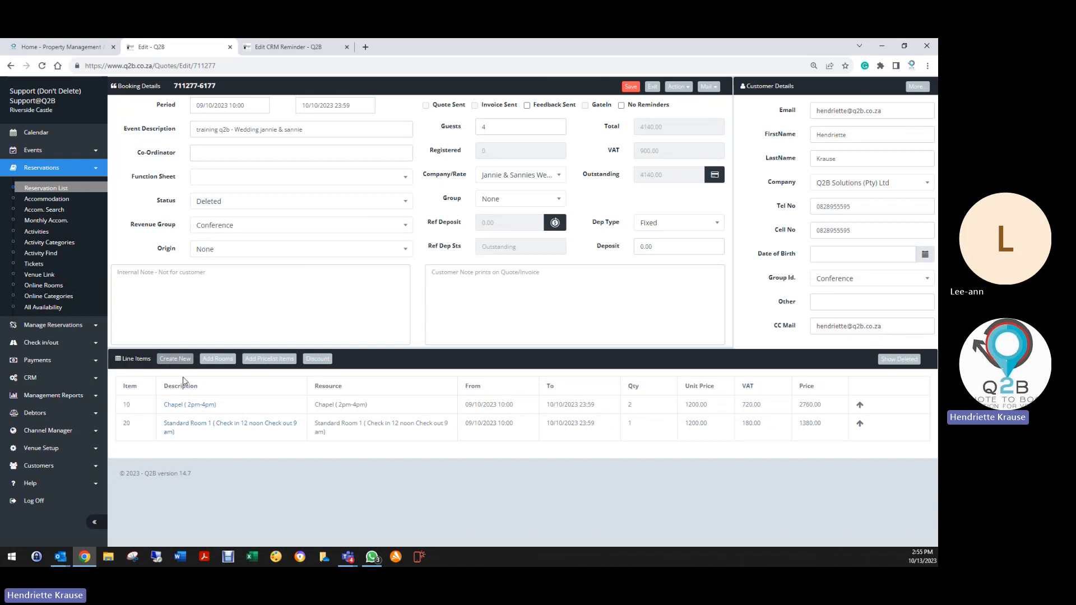
pyautogui.click(446, 252)
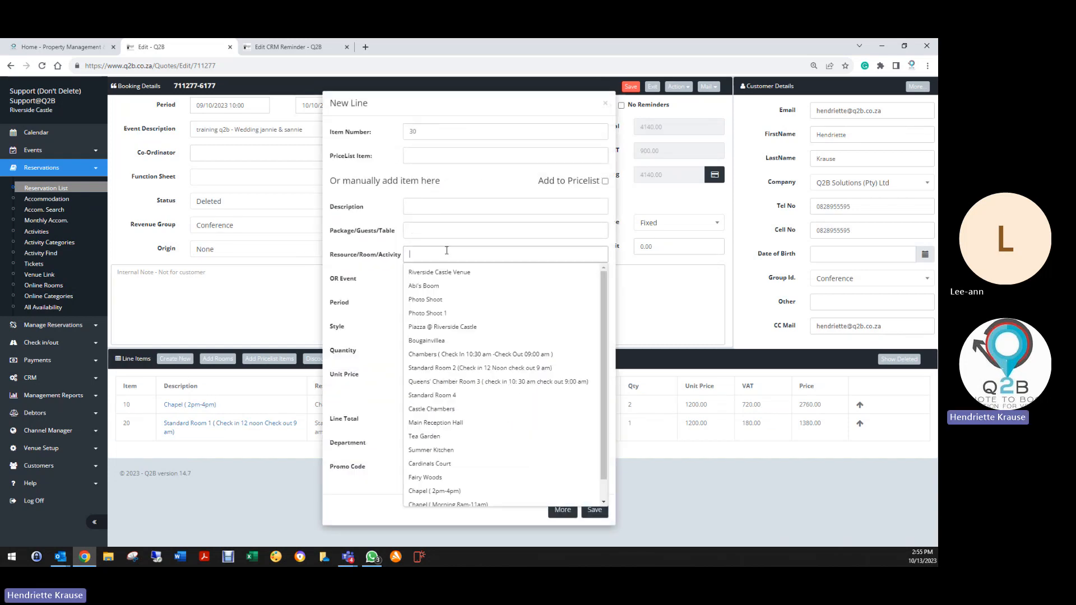
pyautogui.write('c')
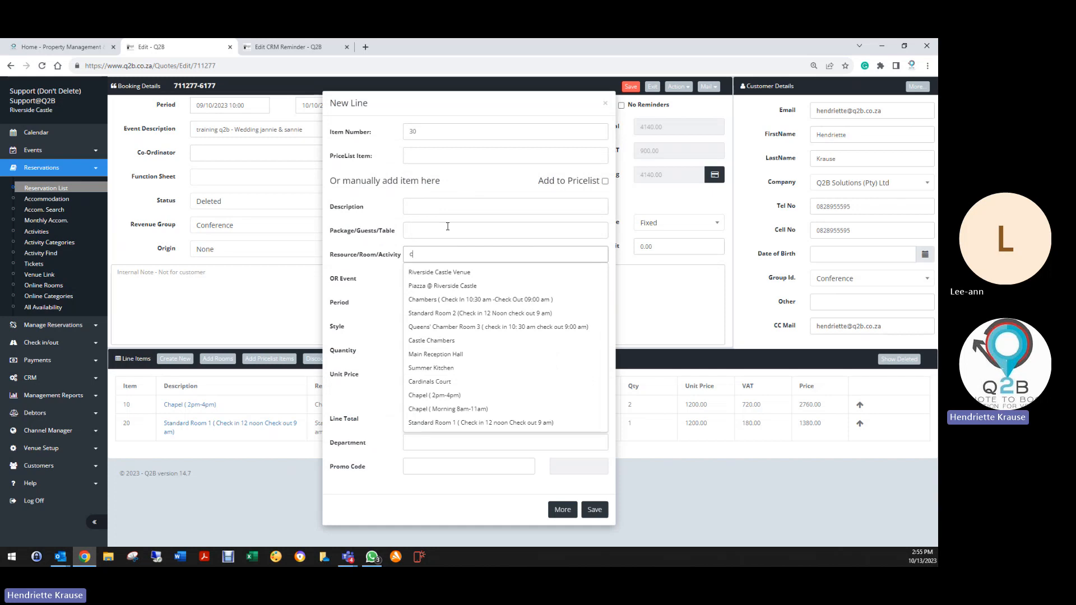
pyautogui.click(444, 154)
pyautogui.write('chapel')
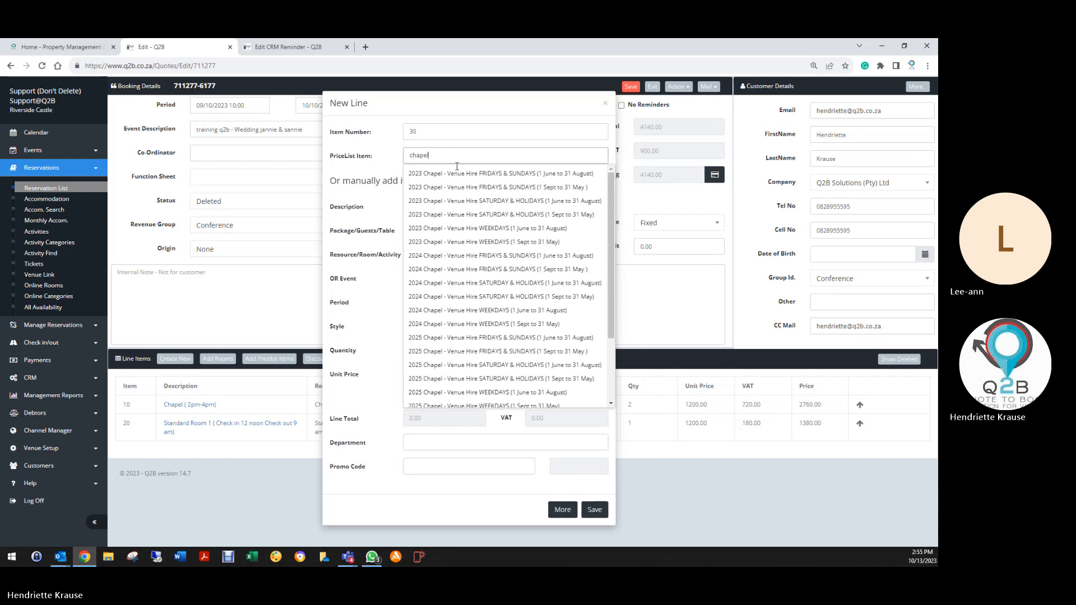
pyautogui.scroll(-3, 464, 336)
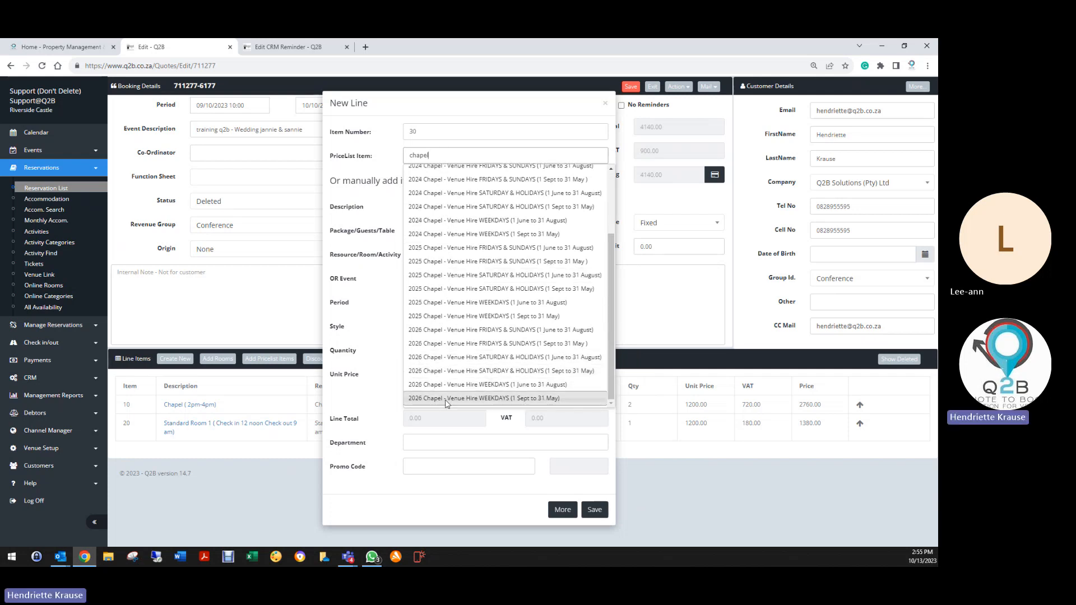
pyautogui.scroll(2, 468, 347)
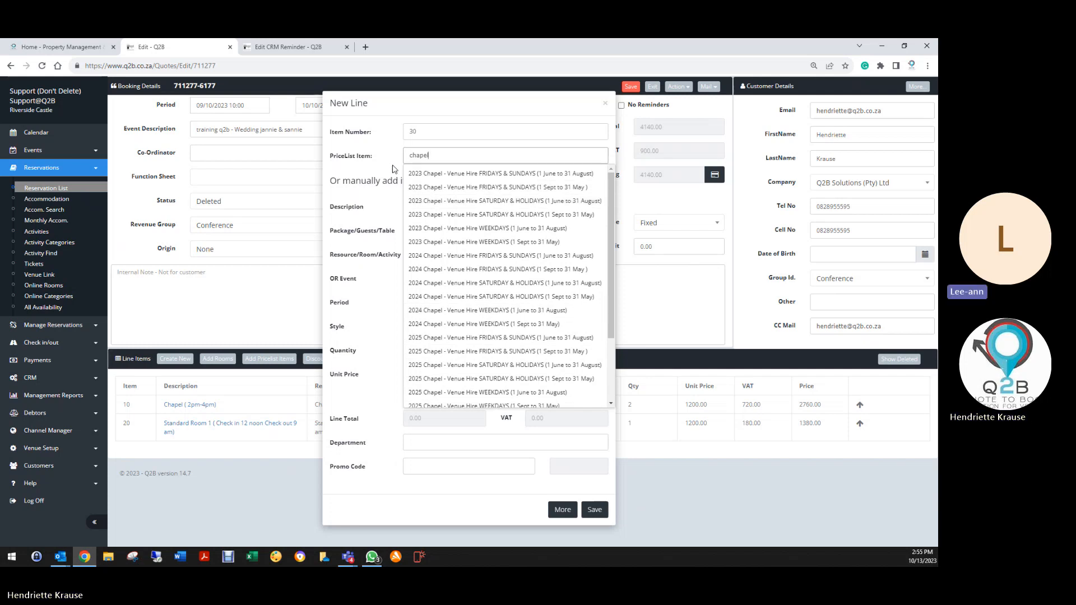
pyautogui.click(430, 174)
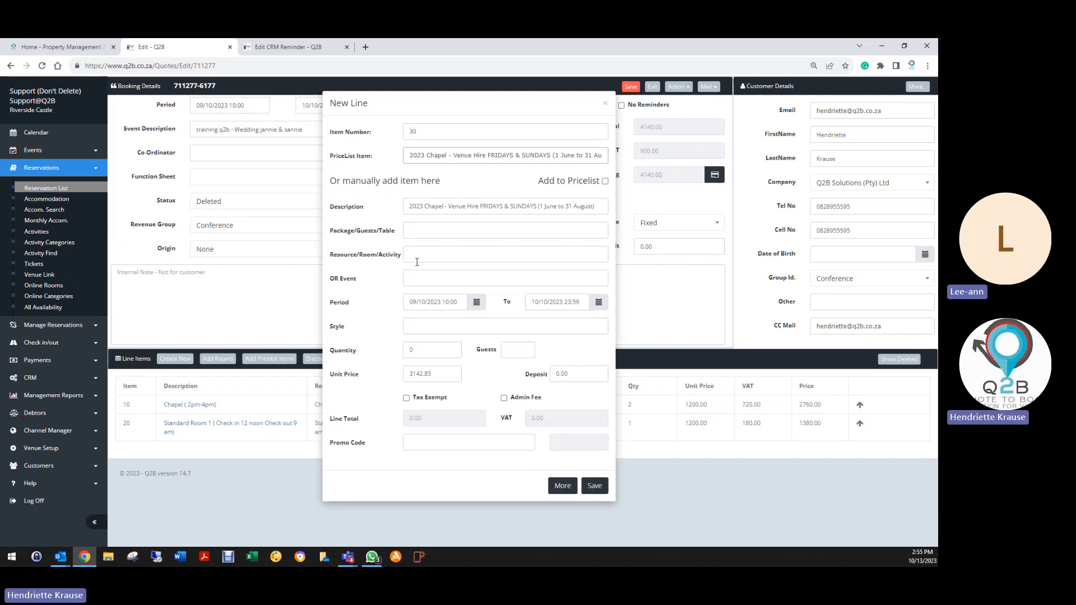
# Assign Chapel (2pm-4pm) with quantity 1 to the line and save it.
pyautogui.write('chap')
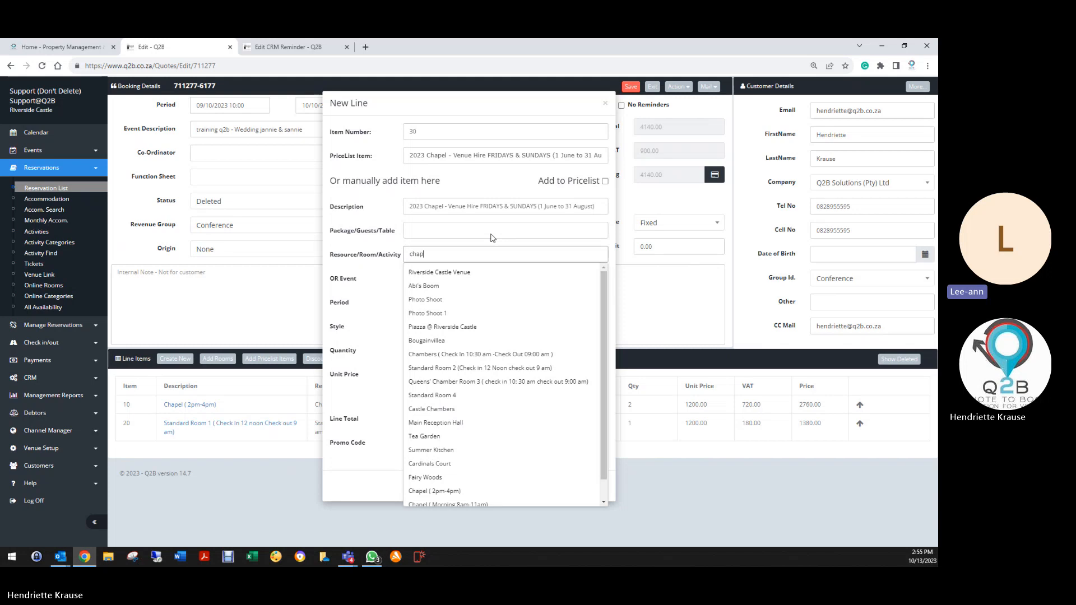
pyautogui.write('el')
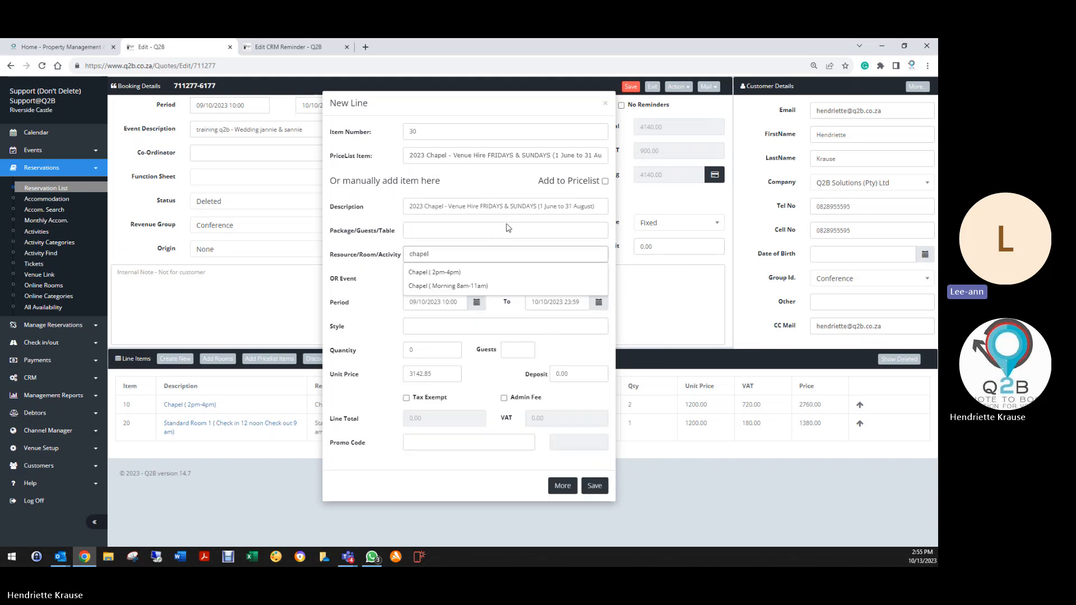
pyautogui.click(467, 276)
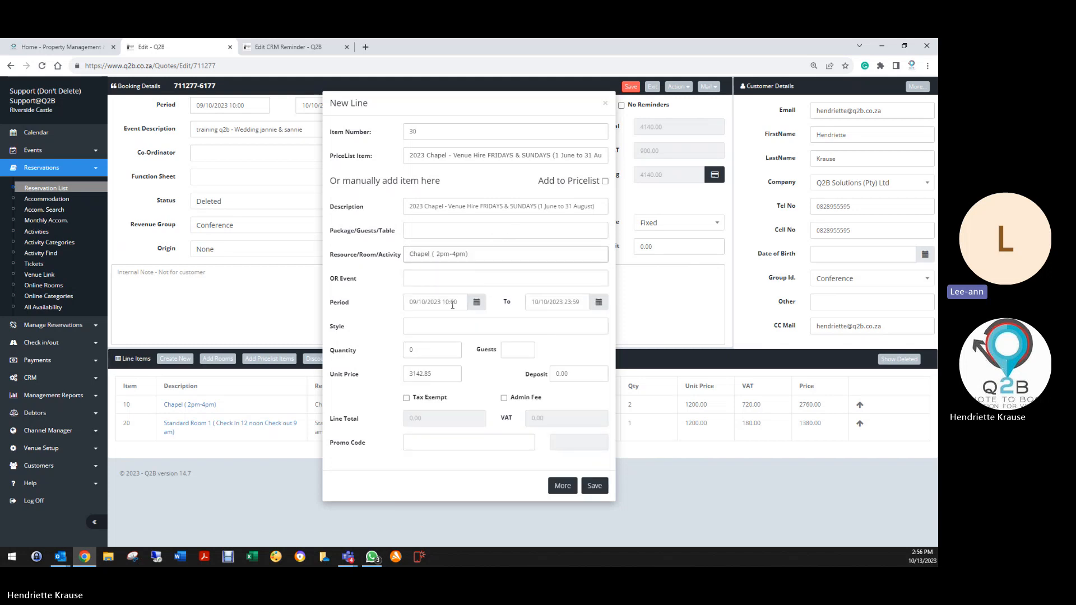
pyautogui.click(430, 349)
pyautogui.press('Tab')
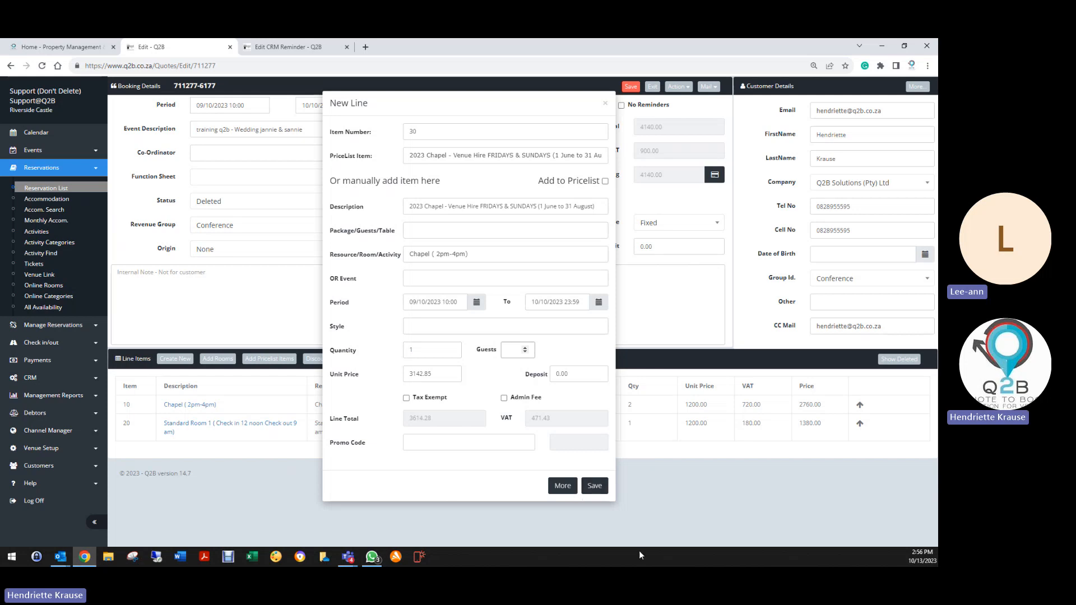
pyautogui.click(593, 485)
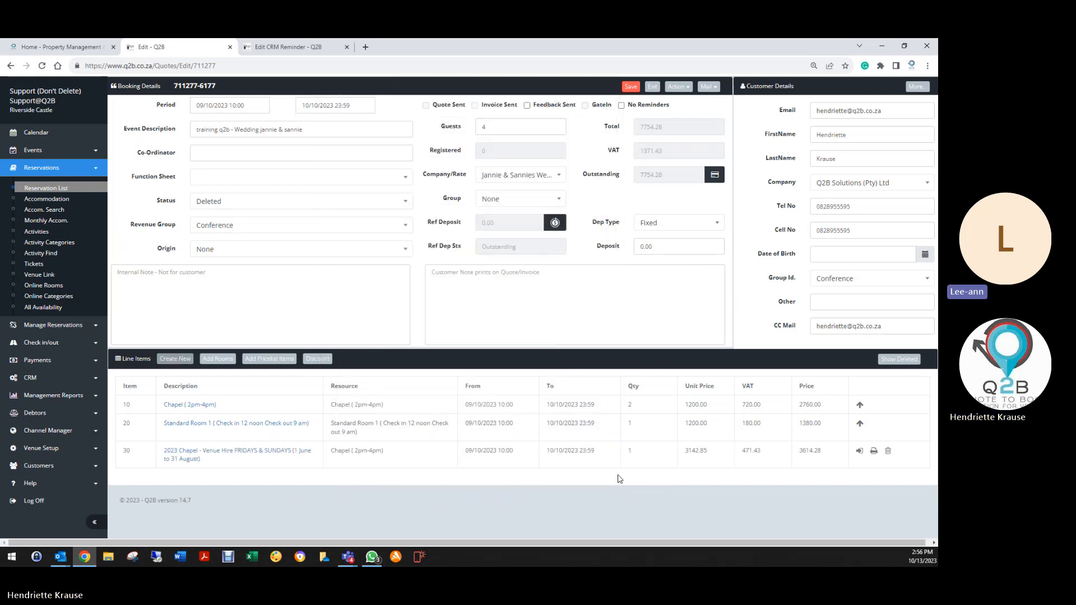
# Save the booking, review line 30's description, then change the status to Invoice and save.
pyautogui.click(631, 87)
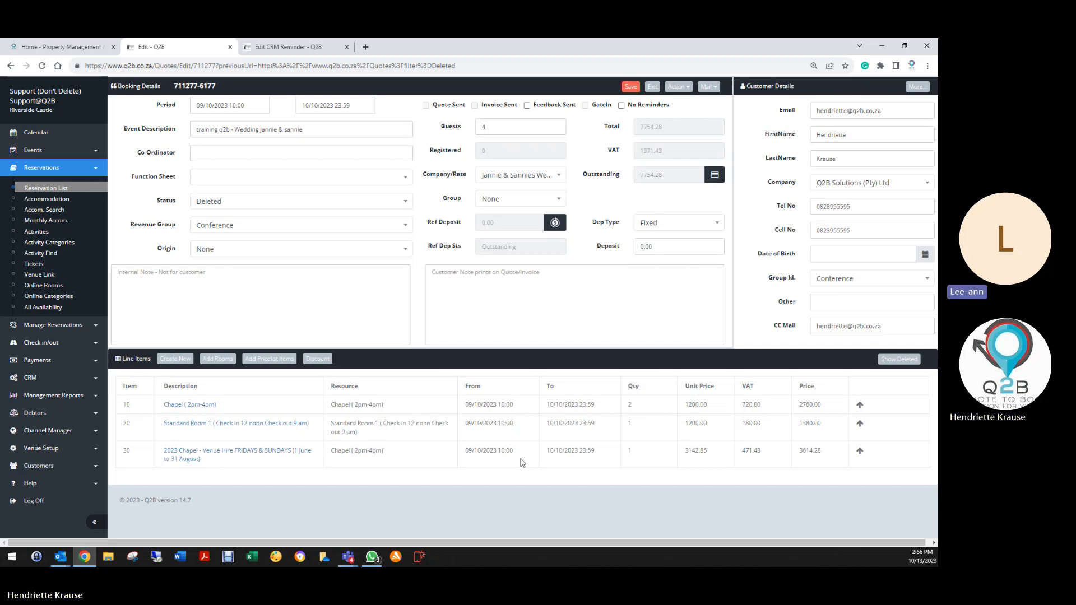
pyautogui.click(213, 454)
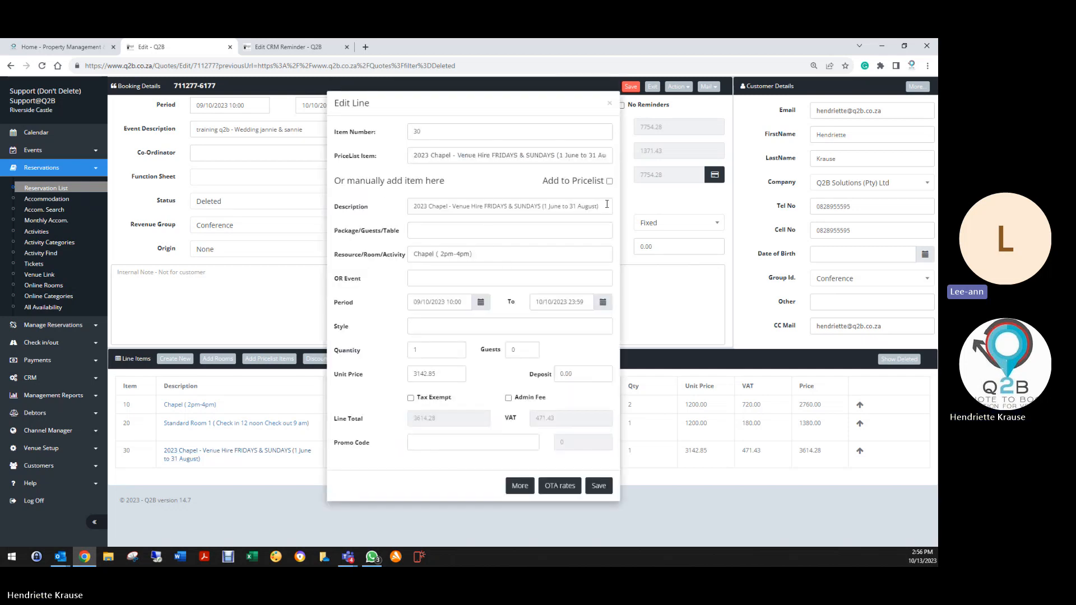
pyautogui.moveTo(609, 205); pyautogui.dragTo(365, 216)
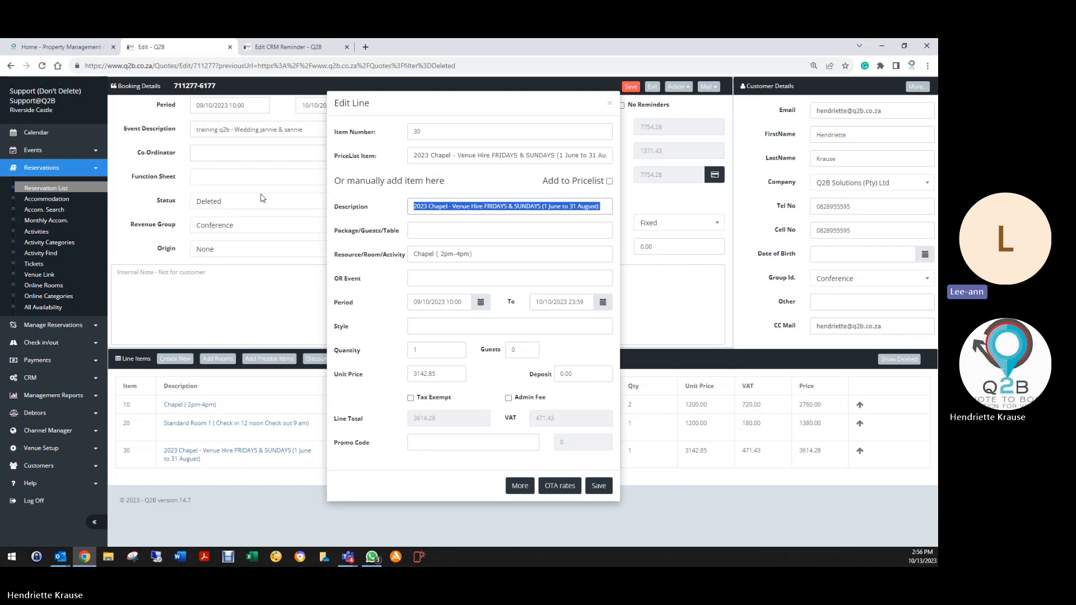
pyautogui.click(609, 104)
pyautogui.click(216, 203)
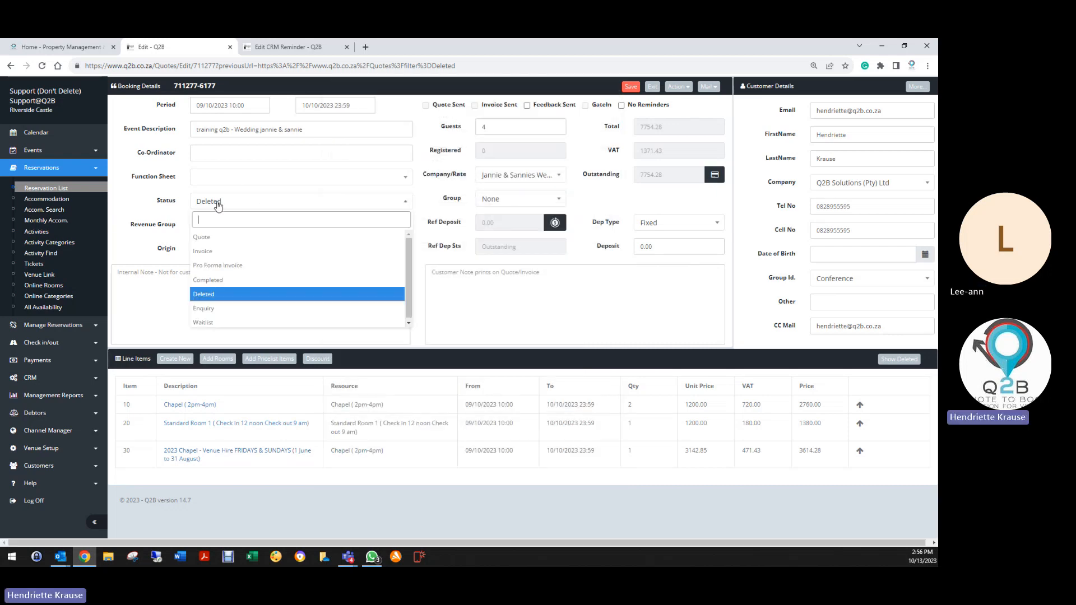
pyautogui.click(203, 251)
pyautogui.click(630, 87)
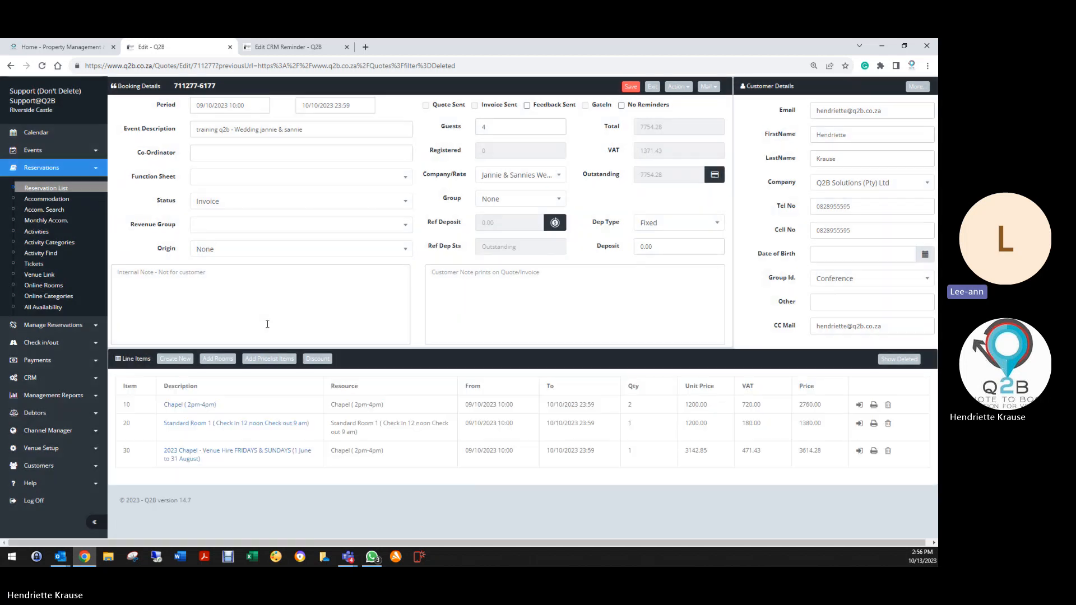
# Delete line 30, the 2023 Chapel venue hire, and start a new line item.
pyautogui.click(192, 458)
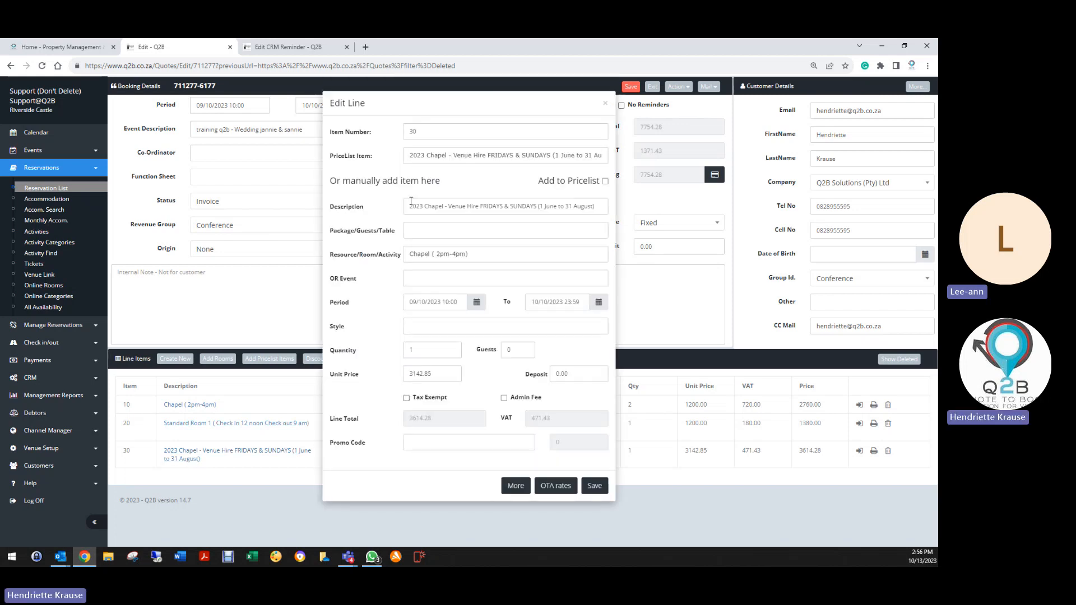
pyautogui.moveTo(410, 207); pyautogui.dragTo(641, 204)
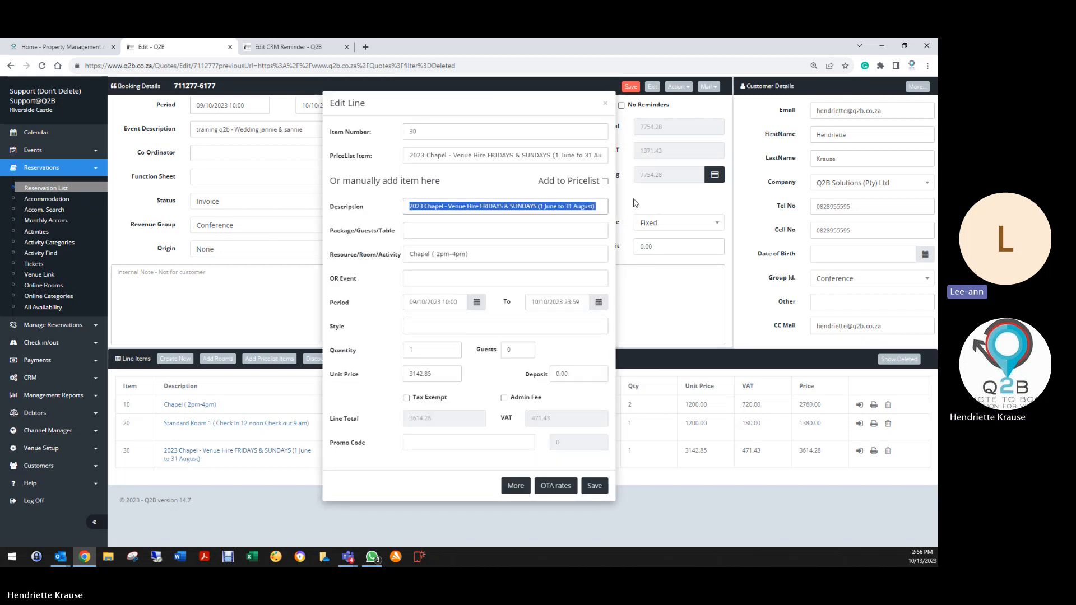
pyautogui.click(606, 106)
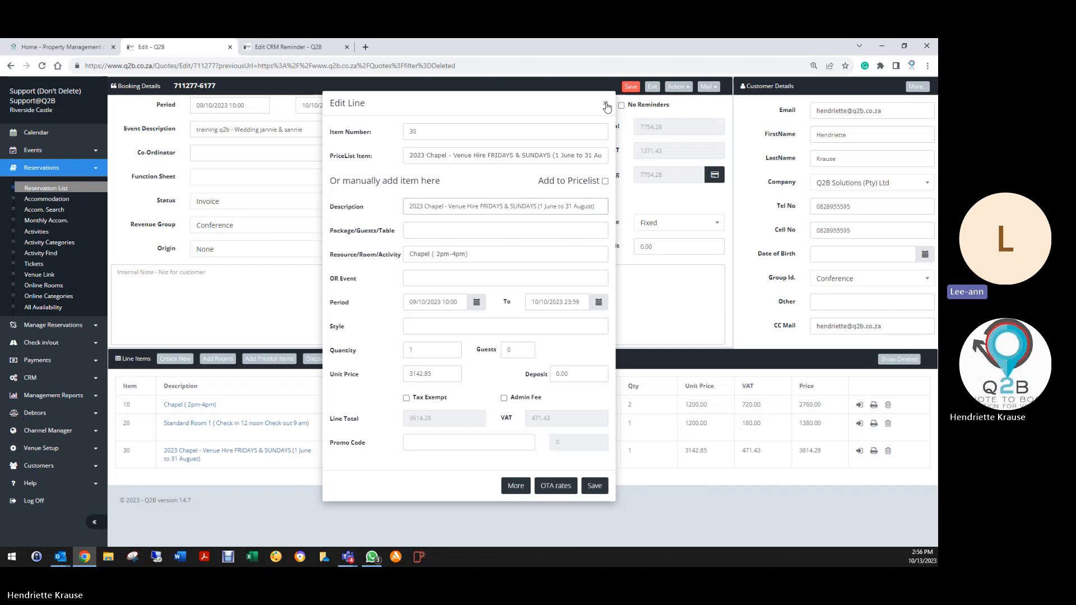
pyautogui.click(888, 452)
pyautogui.click(481, 159)
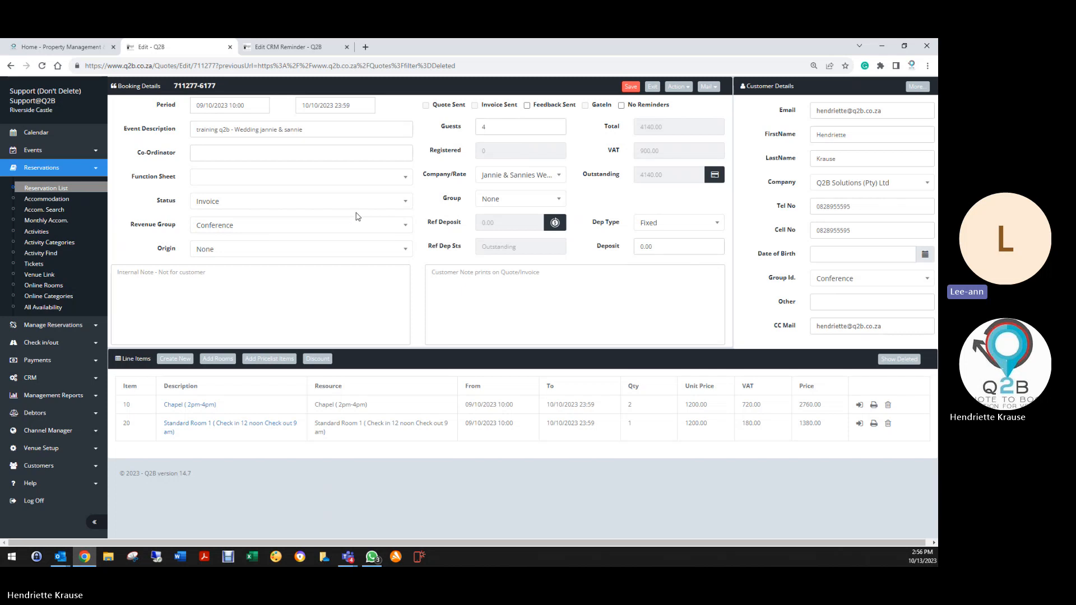
pyautogui.click(175, 359)
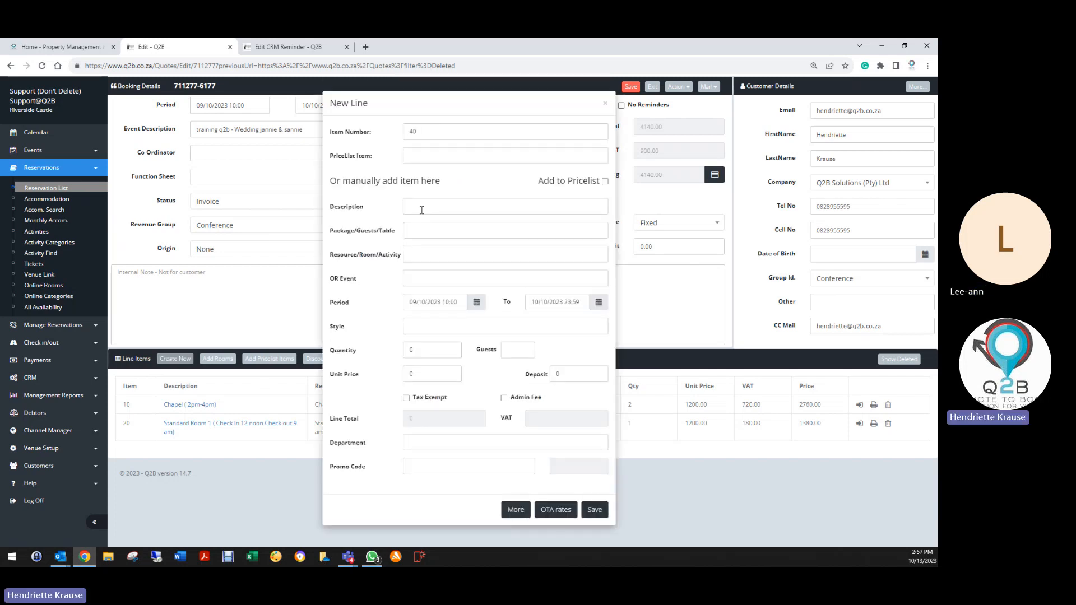
pyautogui.click(426, 254)
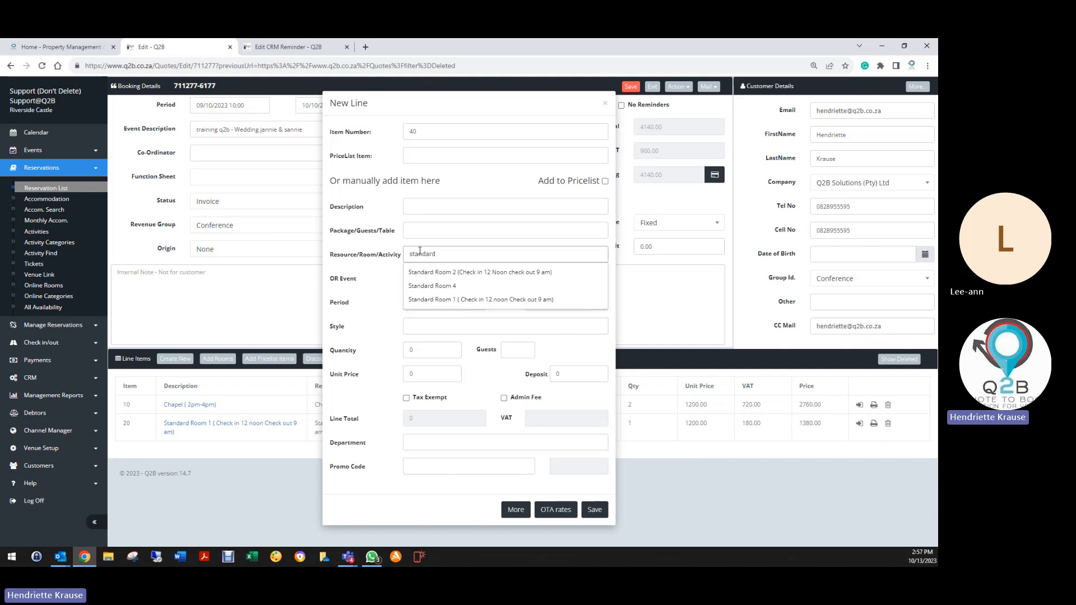
# Try a Standard Room 1 line for 1 adult at 1500 per night, then close it unsaved.
pyautogui.click(429, 300)
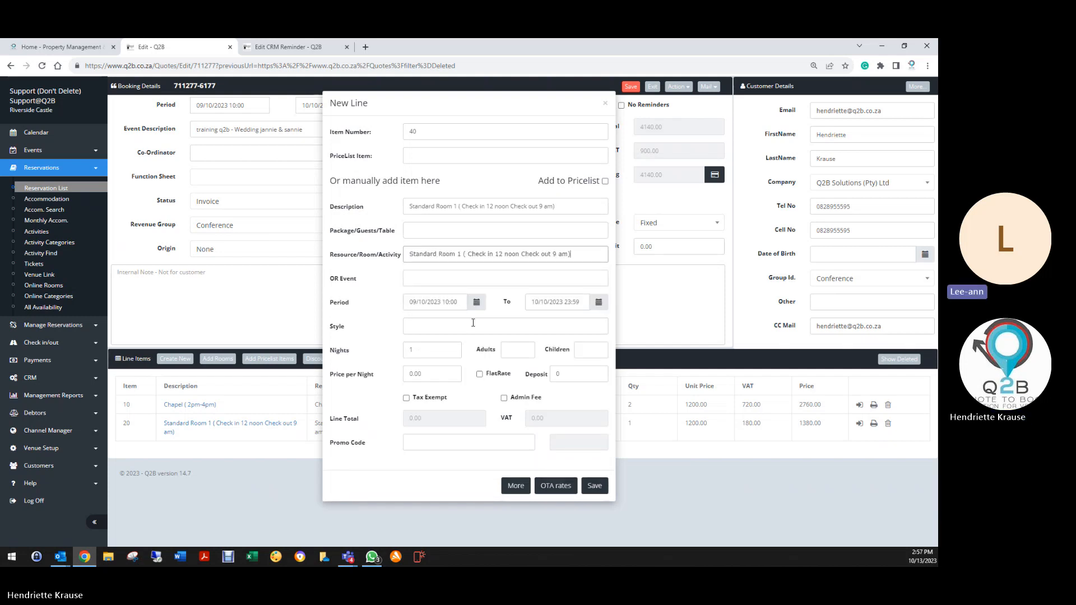
pyautogui.doubleClick(432, 375)
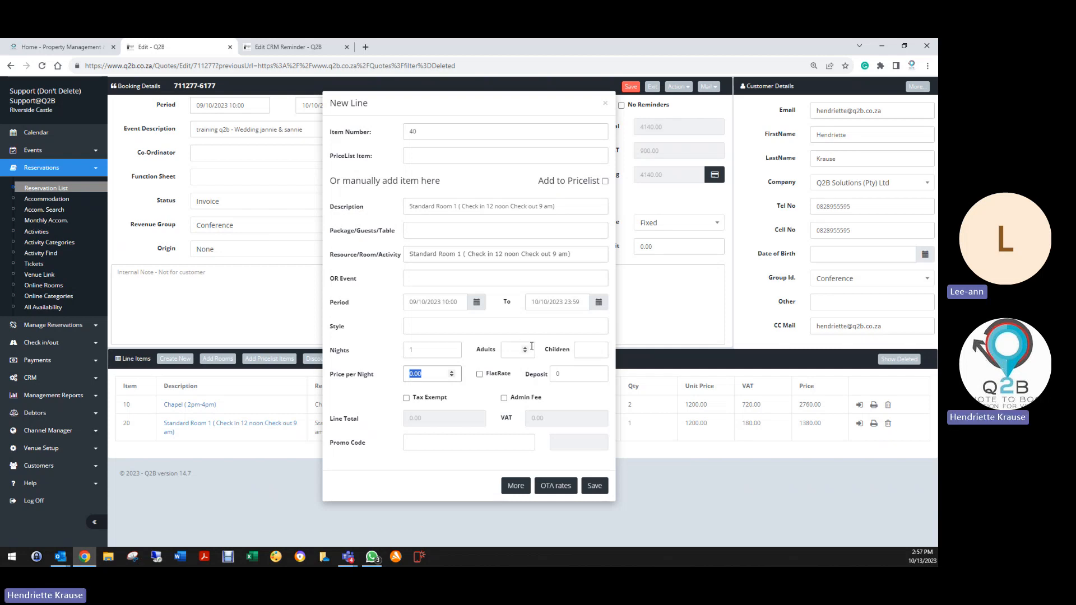
pyautogui.click(525, 347)
pyautogui.doubleClick(413, 371)
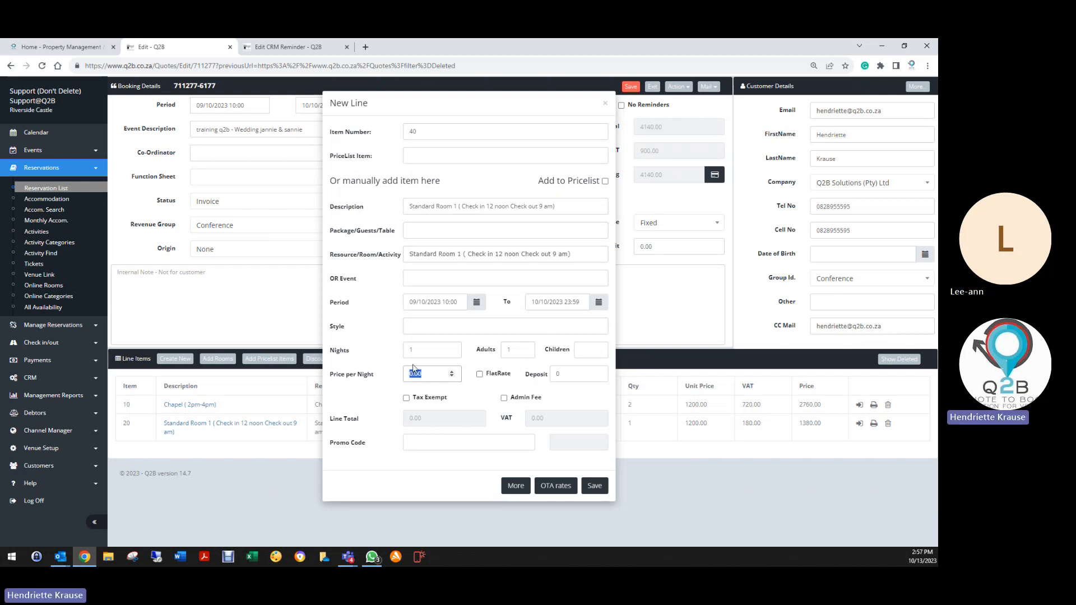
pyautogui.write('15')
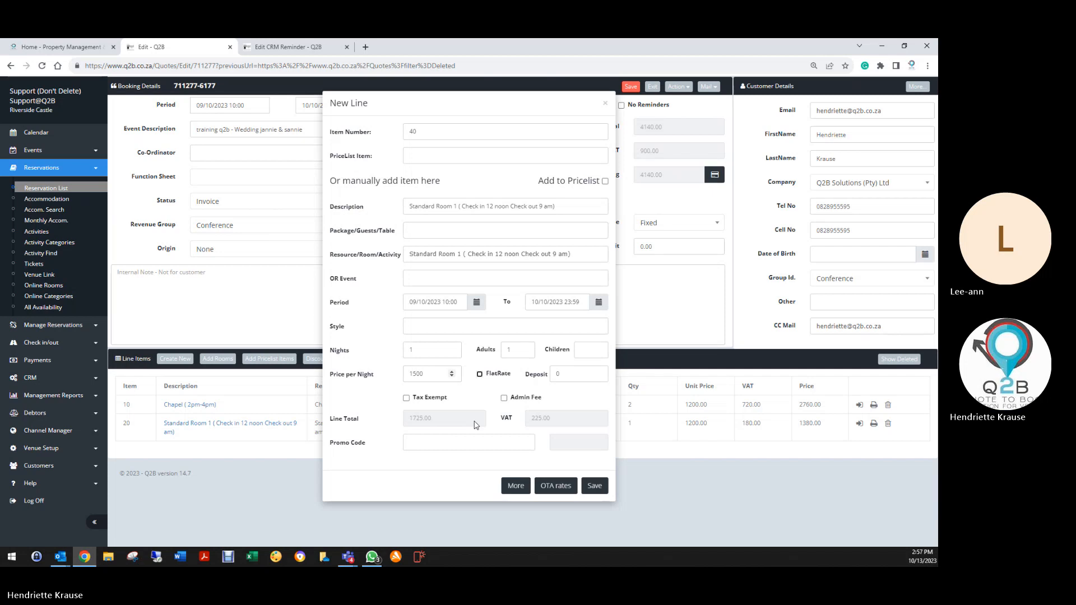
pyautogui.click(589, 489)
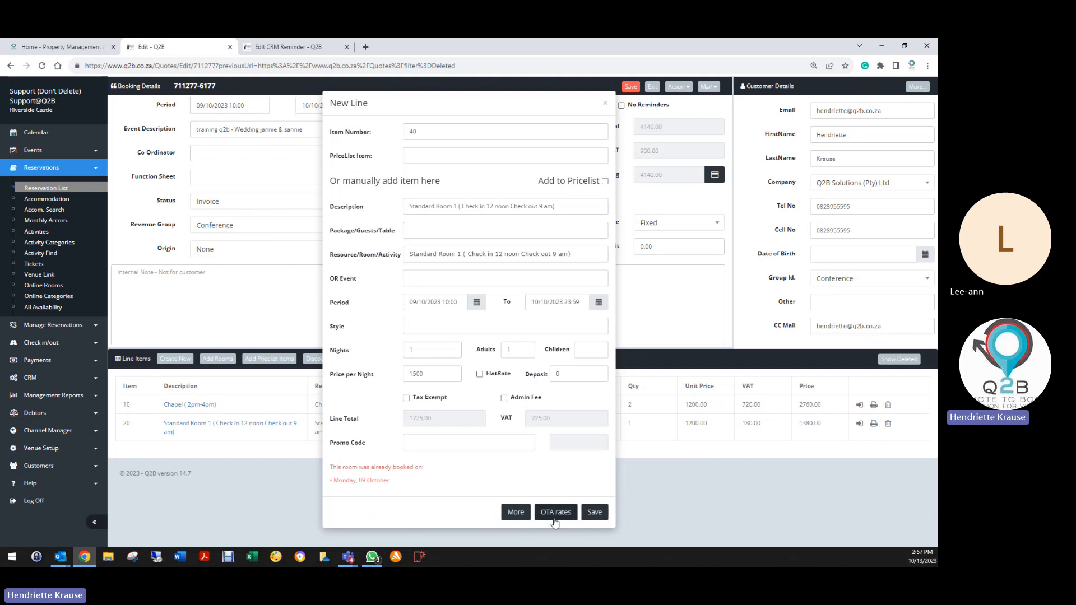
pyautogui.click(605, 103)
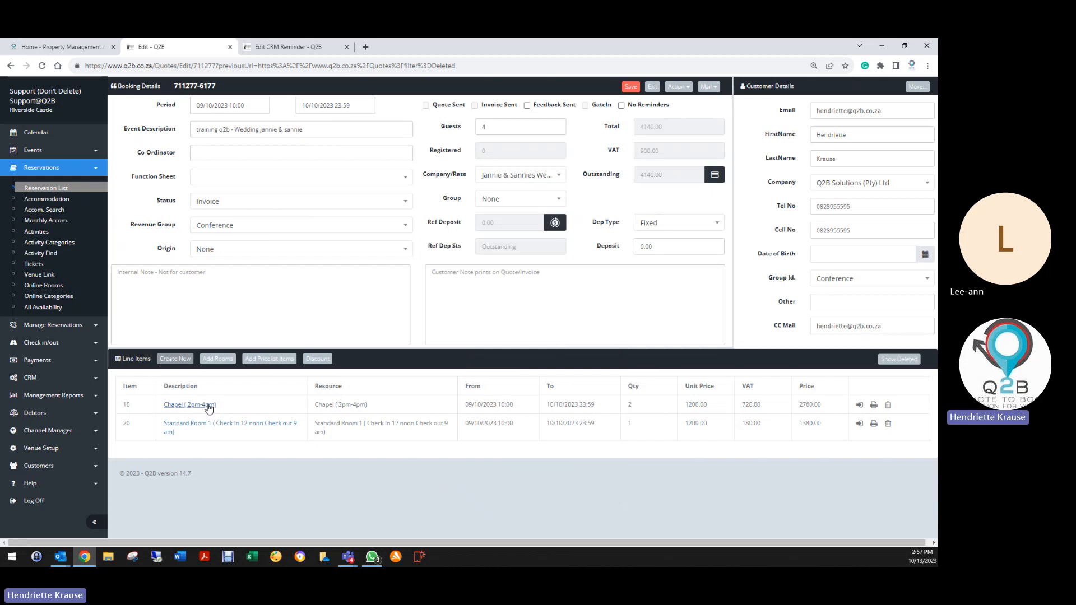
pyautogui.click(193, 359)
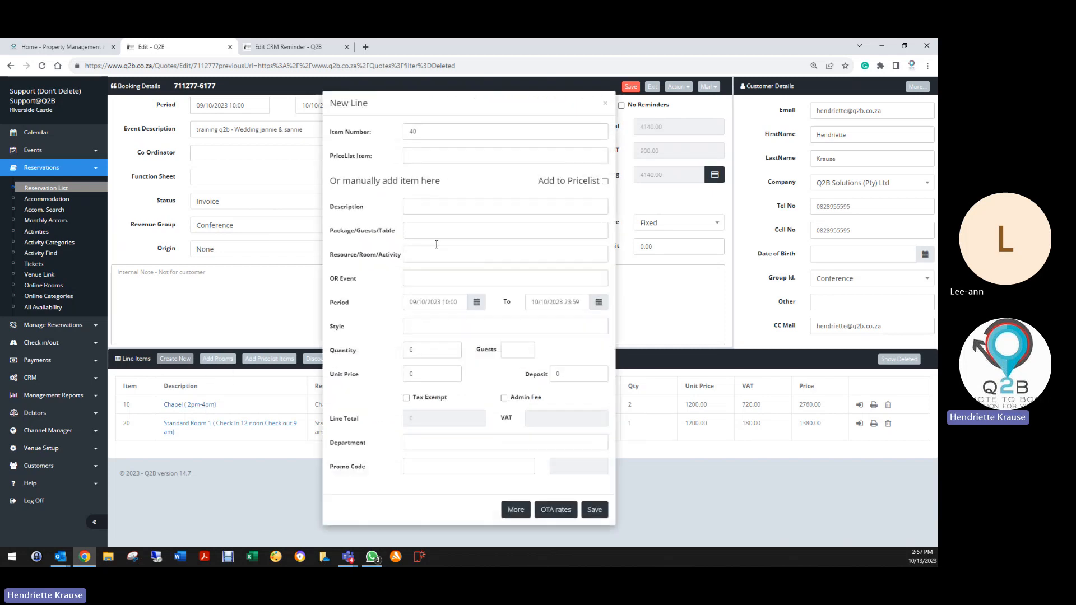
pyautogui.click(421, 254)
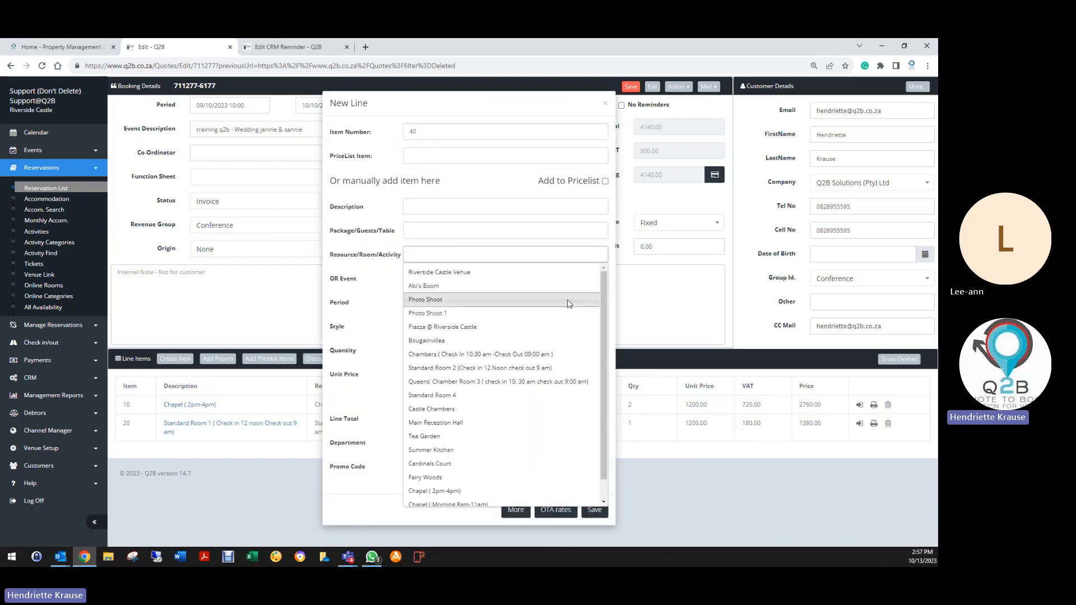
pyautogui.write('chapel')
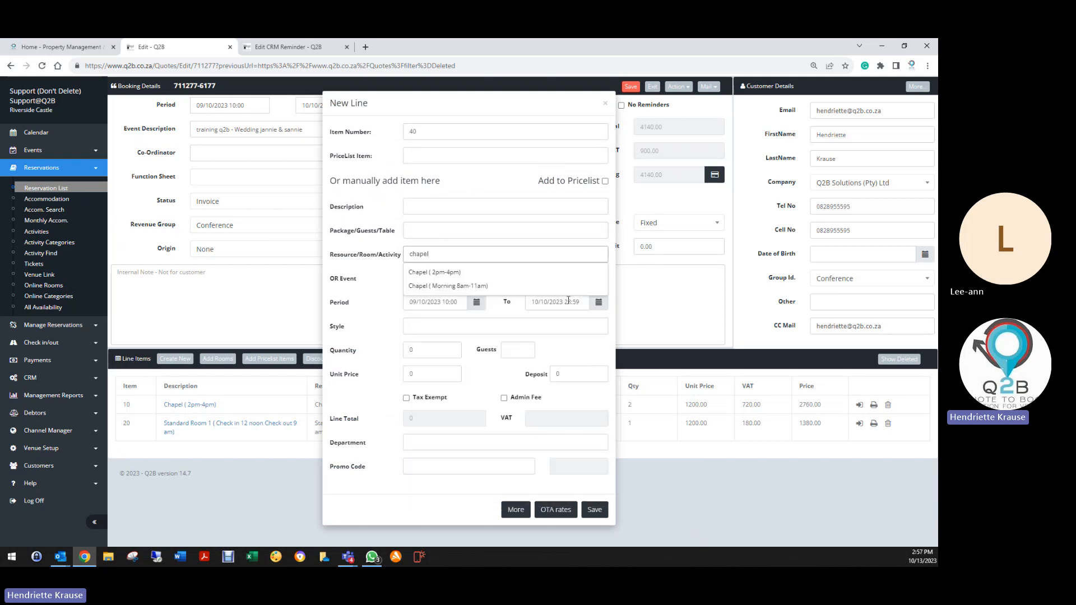
pyautogui.click(432, 273)
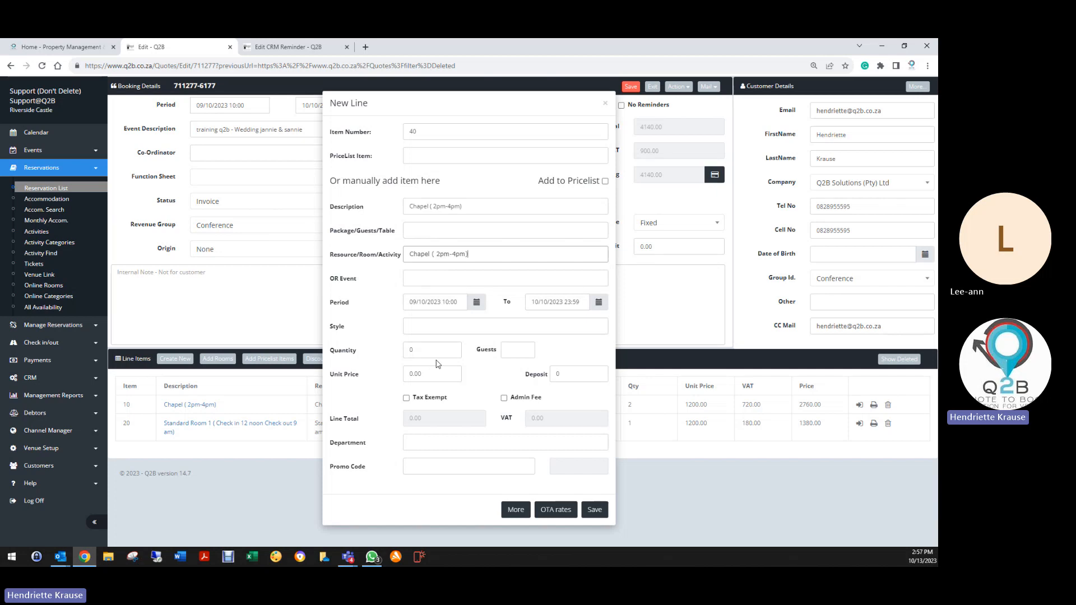
pyautogui.moveTo(430, 351); pyautogui.dragTo(382, 356)
pyautogui.moveTo(423, 373); pyautogui.dragTo(385, 380)
pyautogui.write('6000')
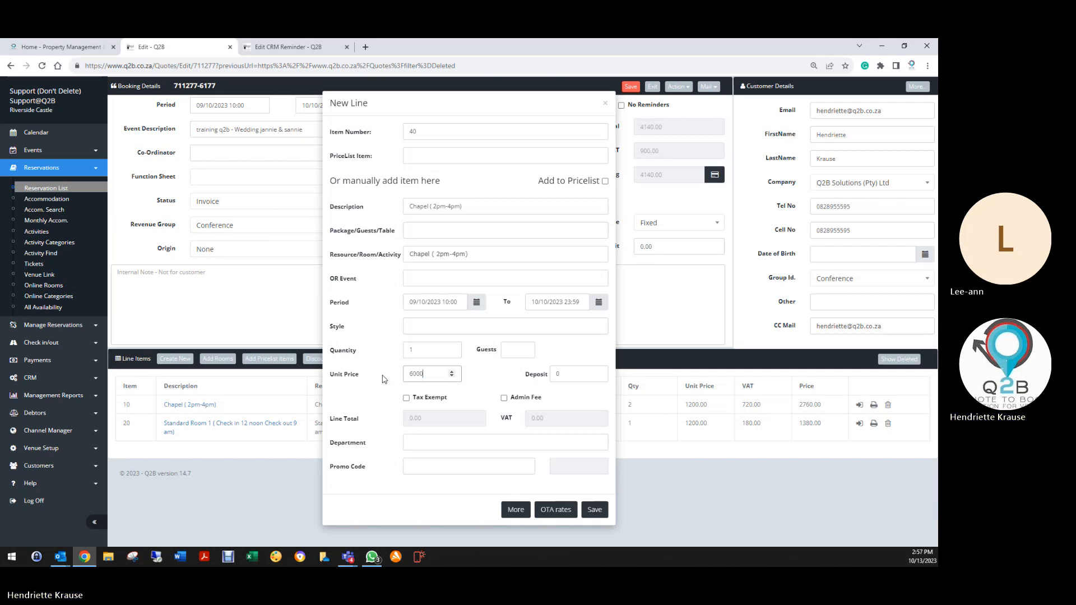
pyautogui.click(581, 357)
pyautogui.click(595, 512)
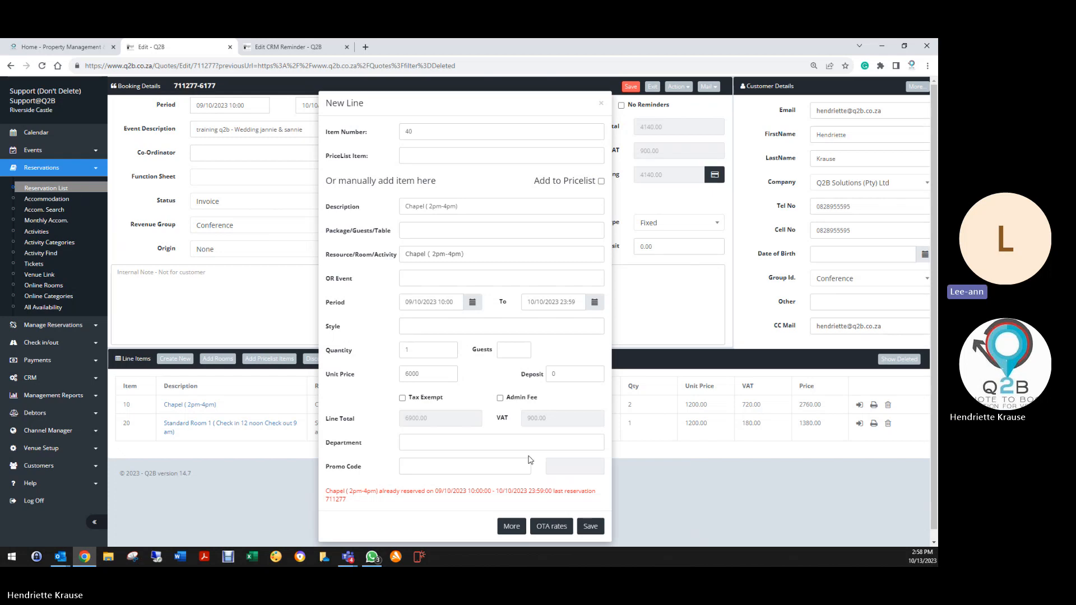
pyautogui.click(601, 103)
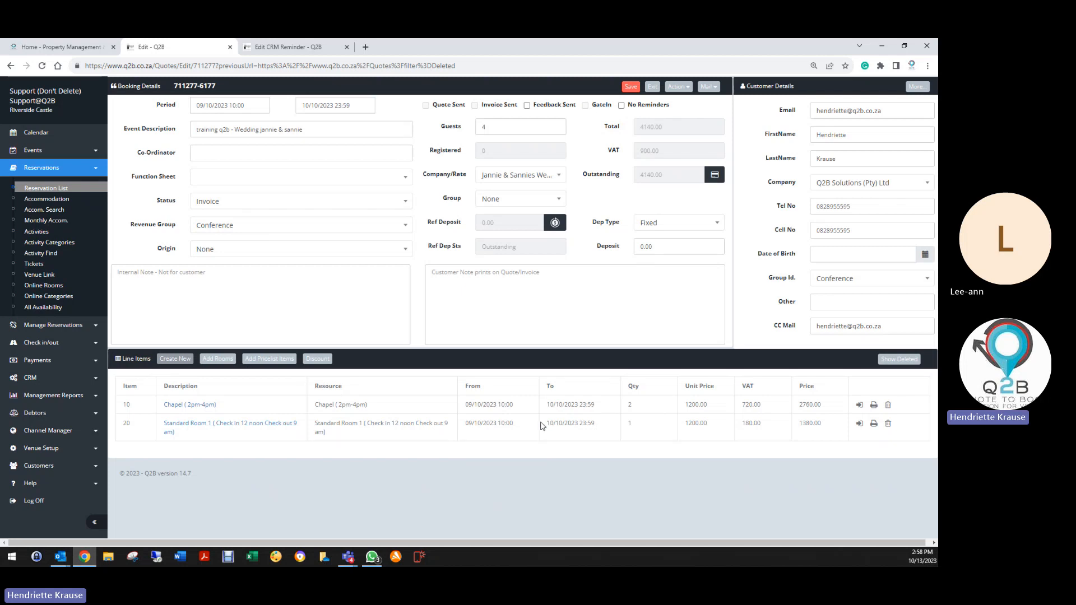
pyautogui.click(241, 204)
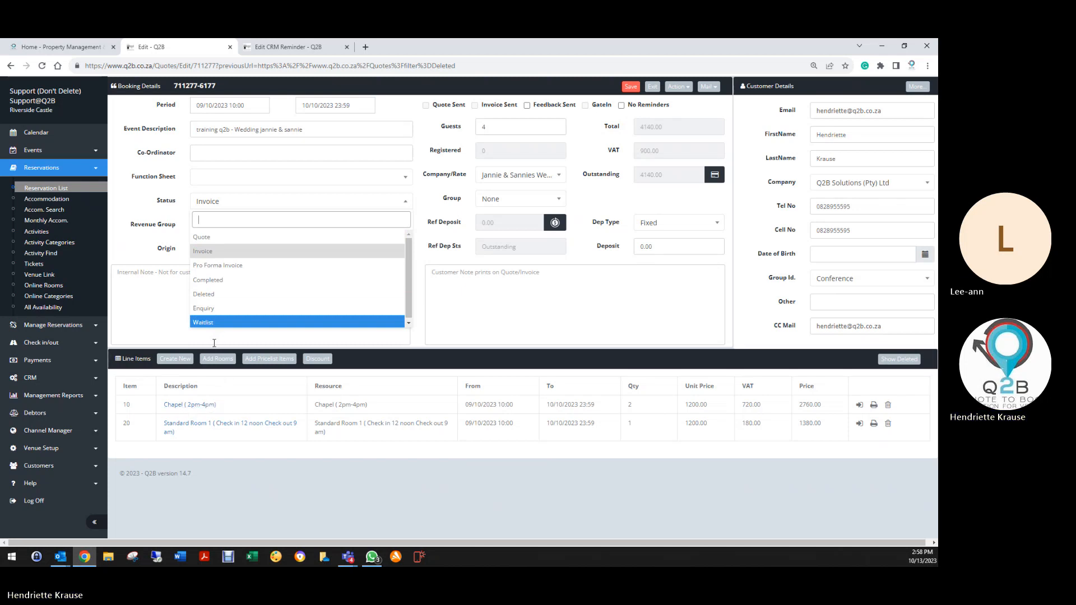
pyautogui.click(217, 296)
pyautogui.click(631, 88)
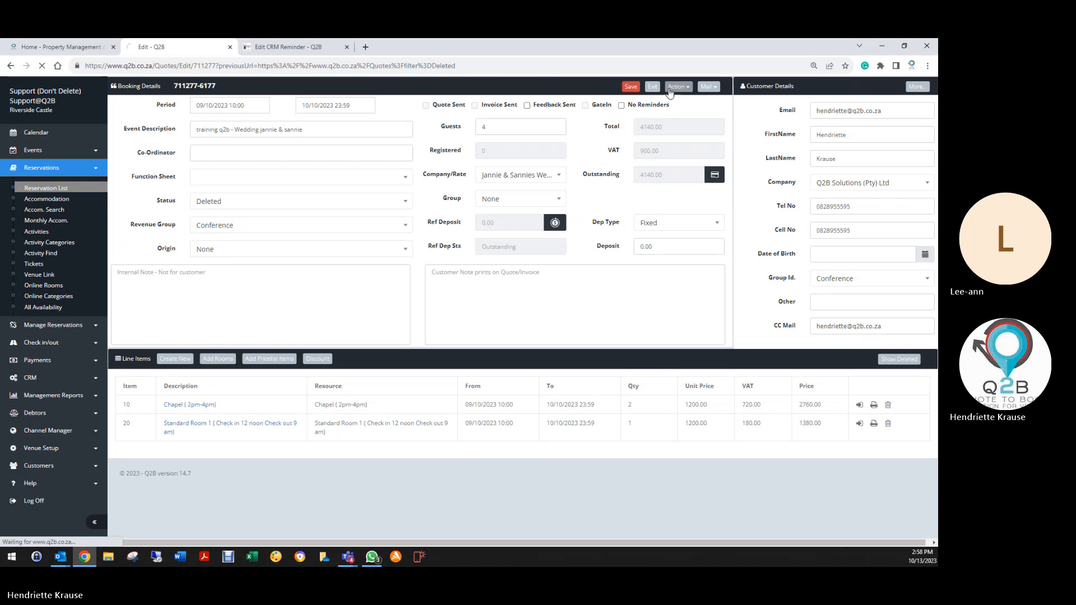
pyautogui.click(324, 50)
pyautogui.click(346, 47)
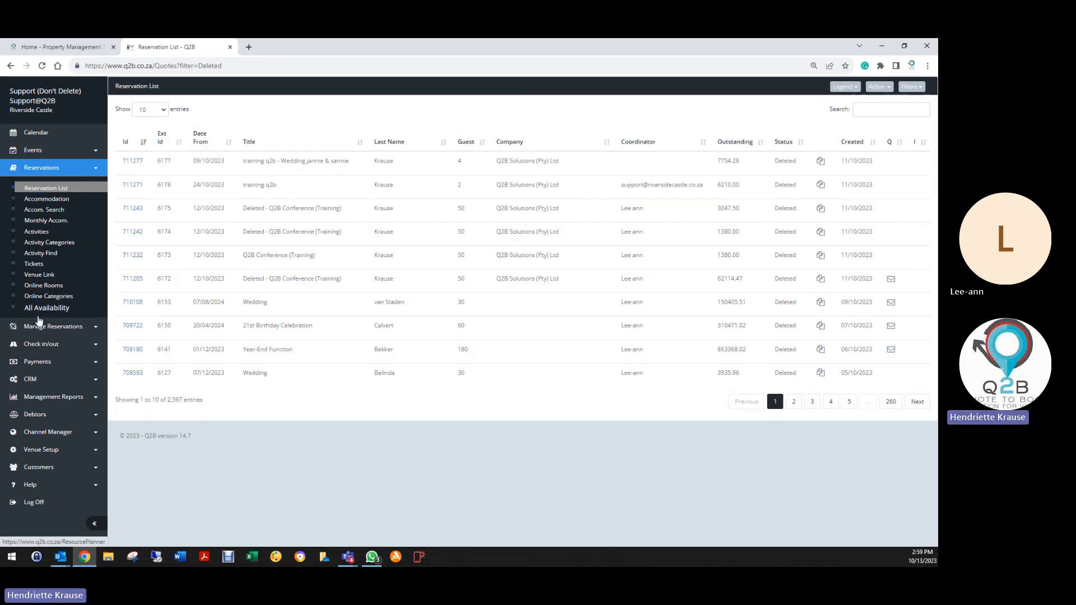
# Give the Weddings revenue group Wedding Profile and the Default feedback profile, and save it.
pyautogui.click(62, 379)
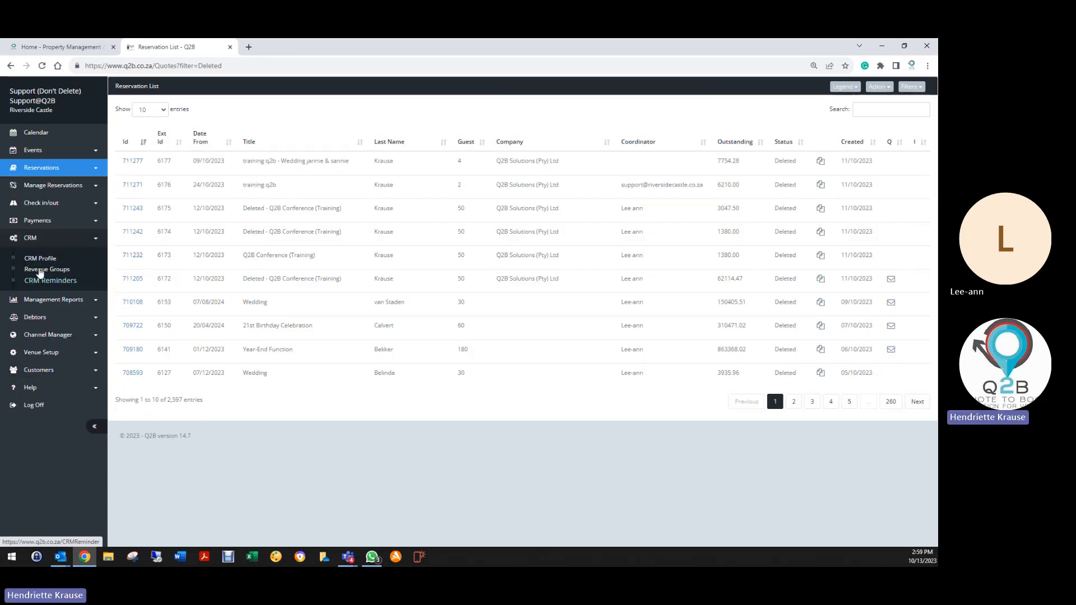
pyautogui.click(46, 282)
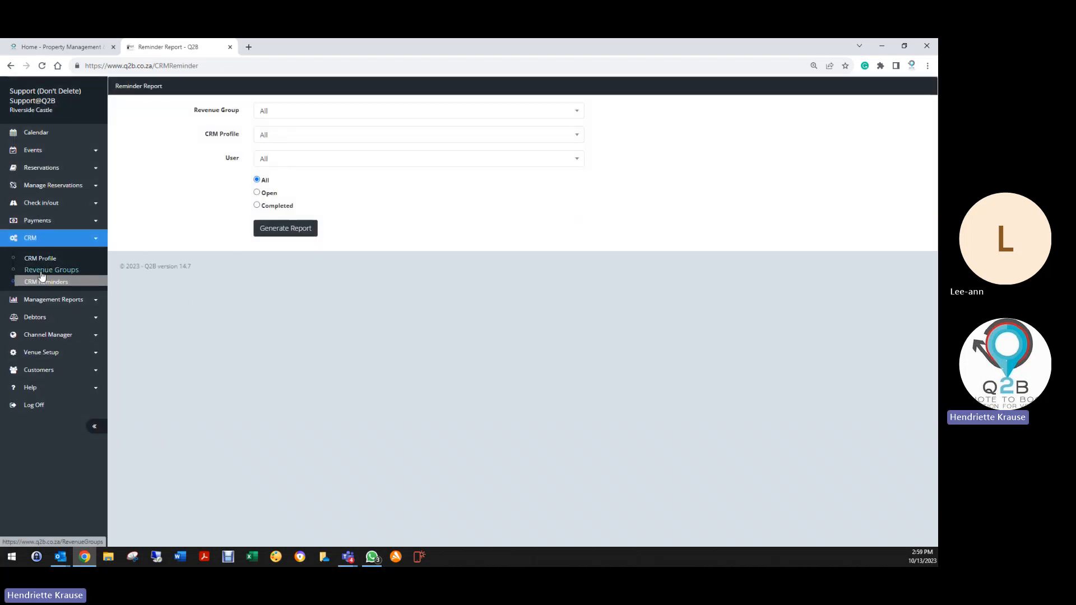
pyautogui.click(43, 270)
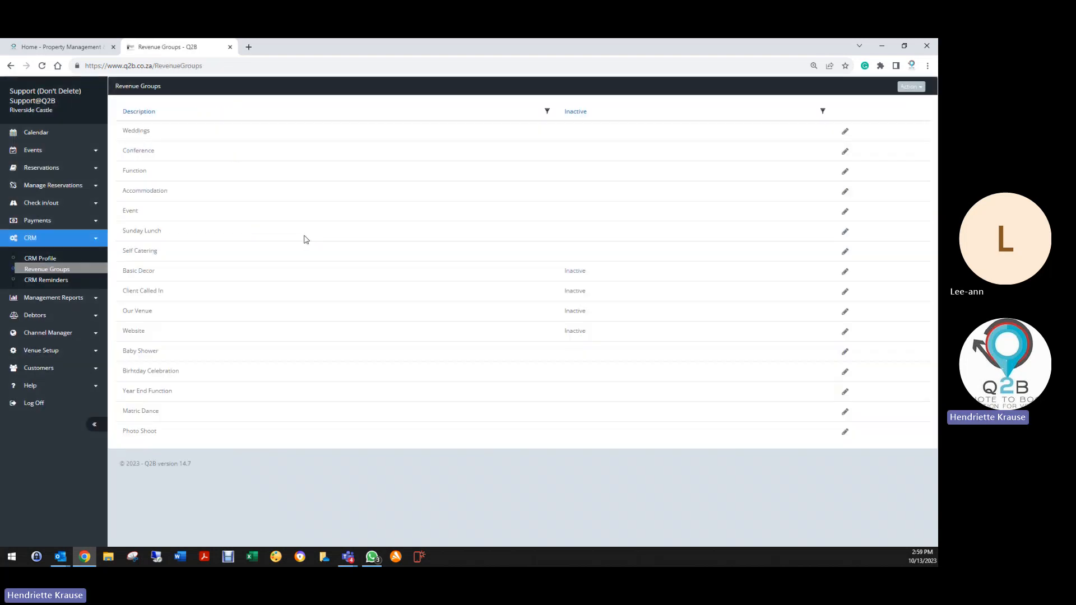
pyautogui.click(845, 133)
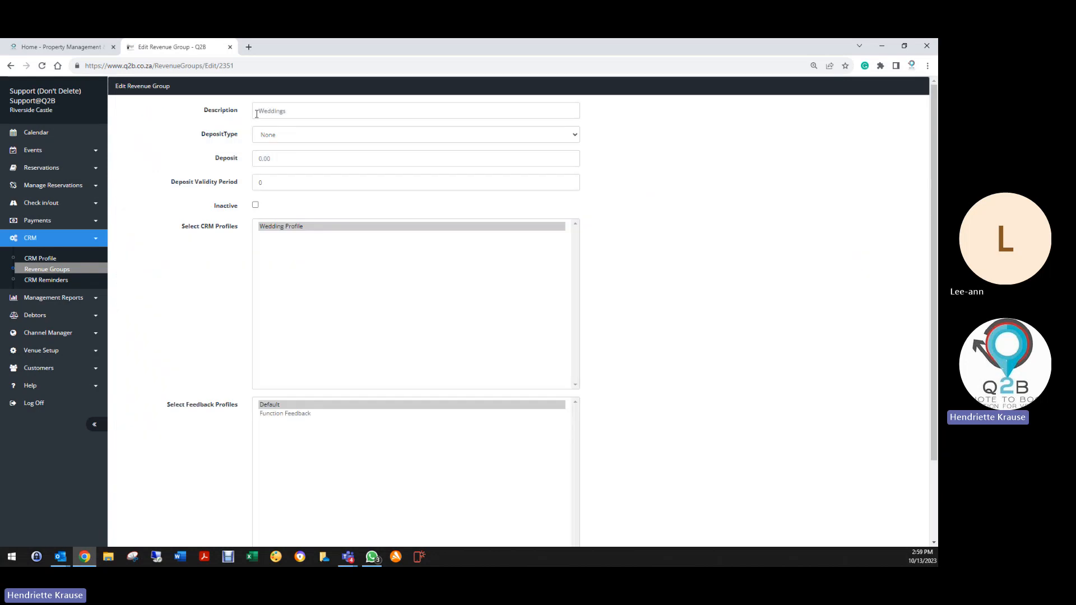
pyautogui.click(278, 227)
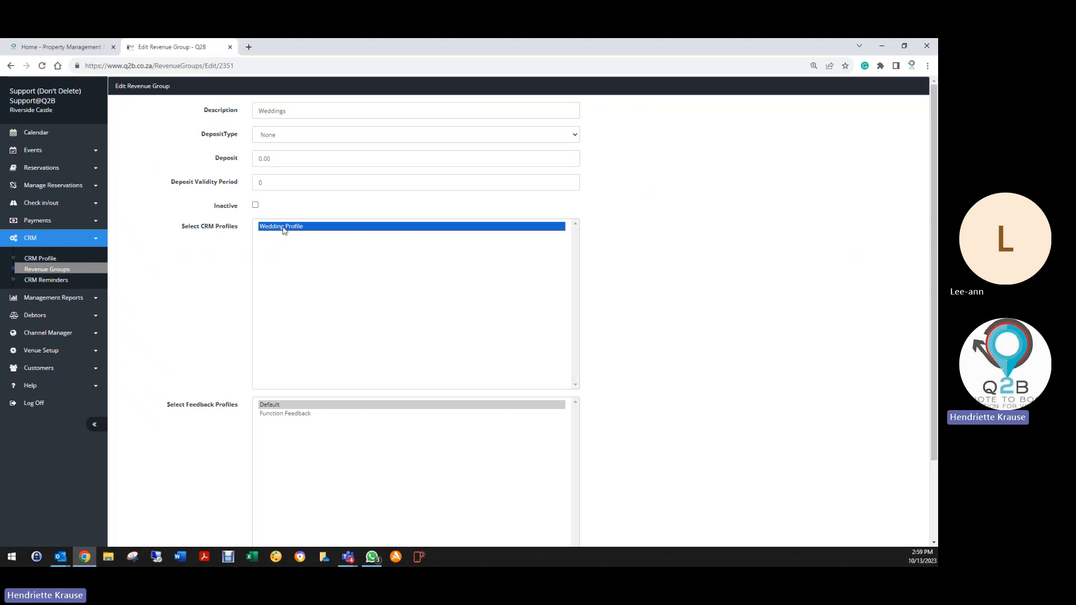
pyautogui.click(271, 404)
pyautogui.scroll(-1, 271, 408)
pyautogui.scroll(-3, 194, 451)
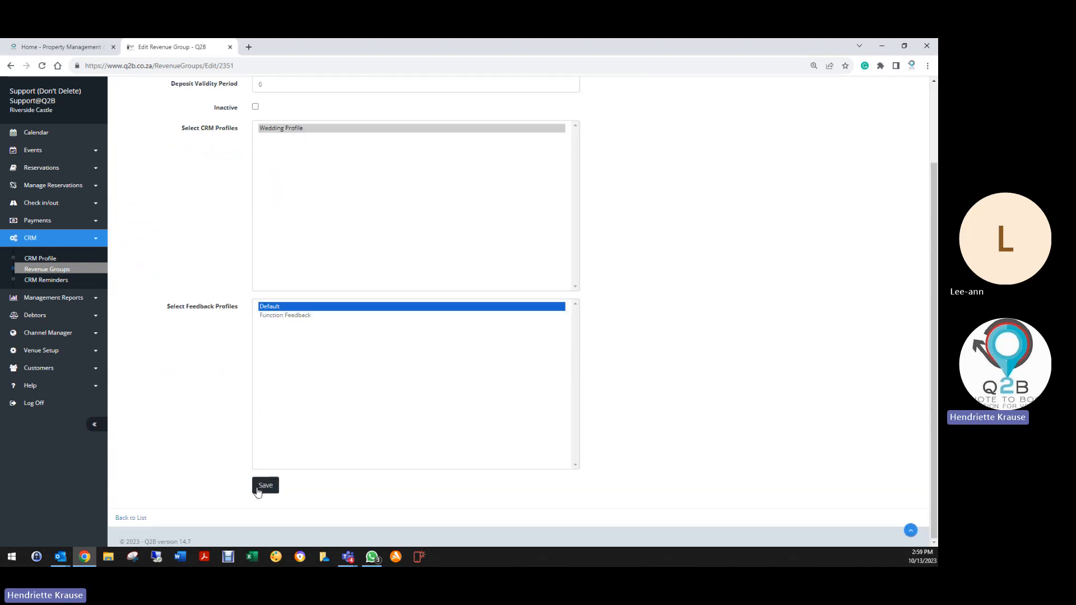
pyautogui.click(267, 487)
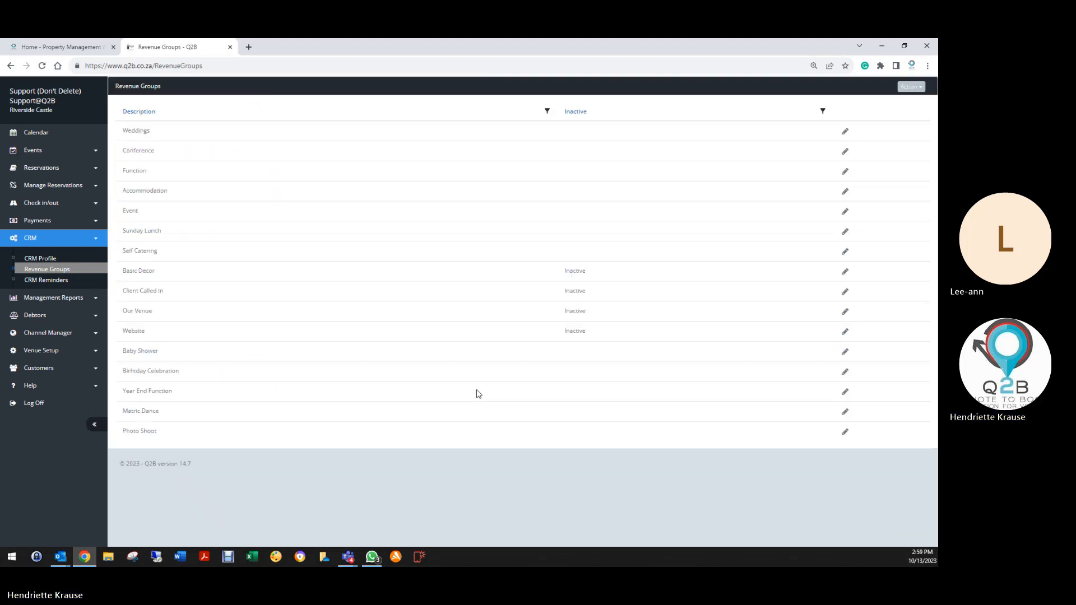
# Look over the Conference revenue group without saving, then save the Photo Shoot group unchanged.
pyautogui.click(845, 152)
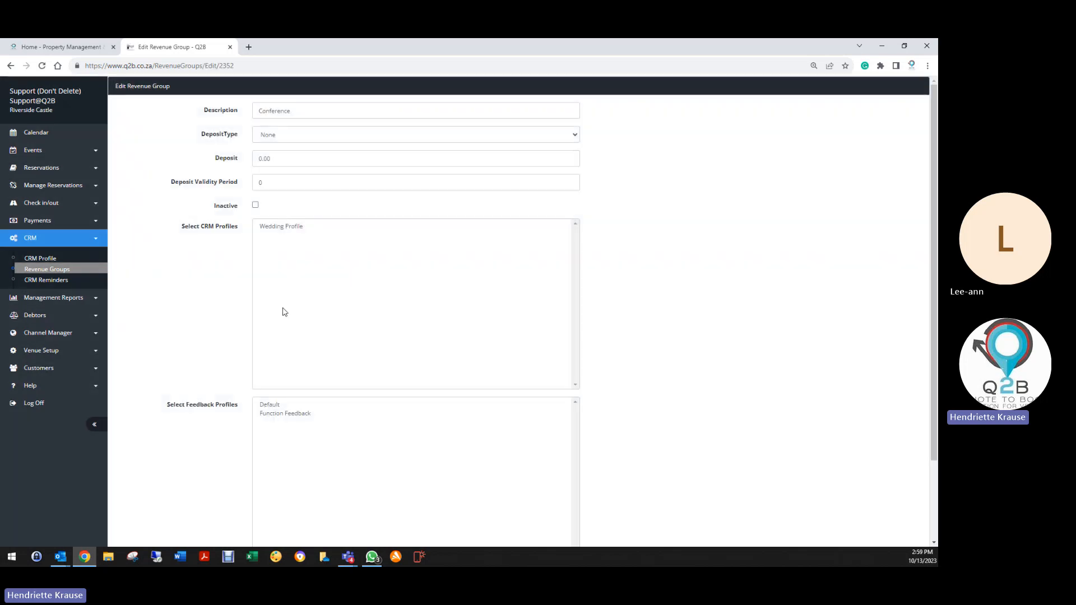
pyautogui.scroll(-2, 216, 469)
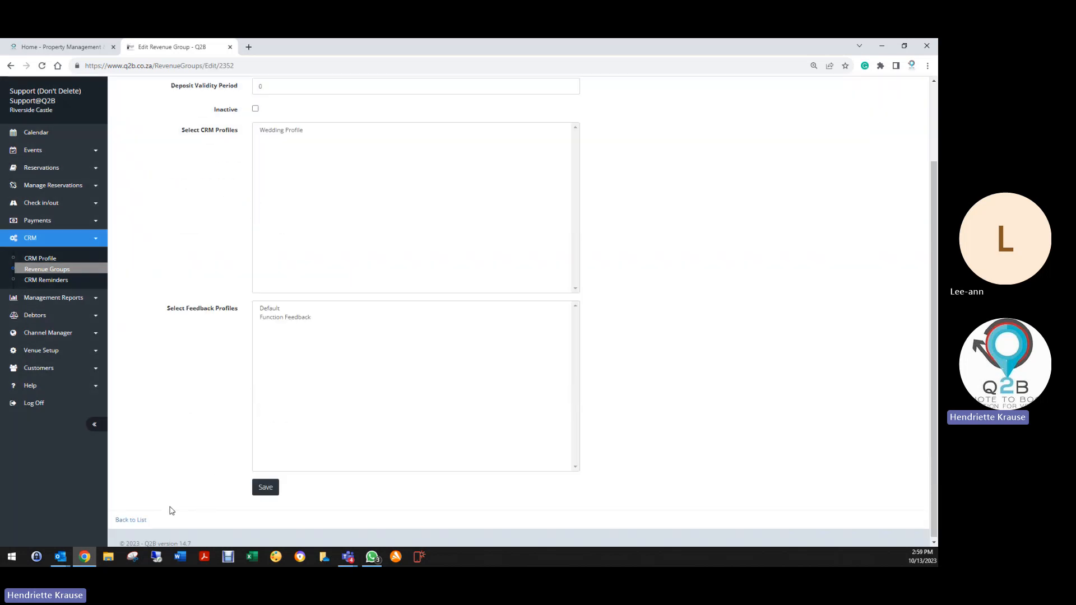
pyautogui.click(138, 520)
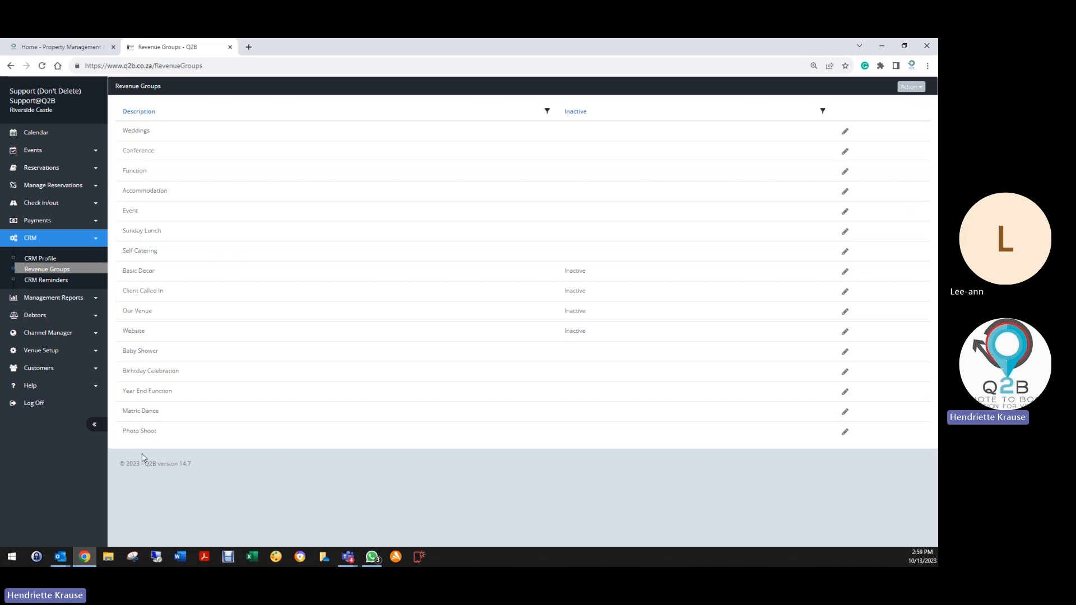
pyautogui.click(846, 432)
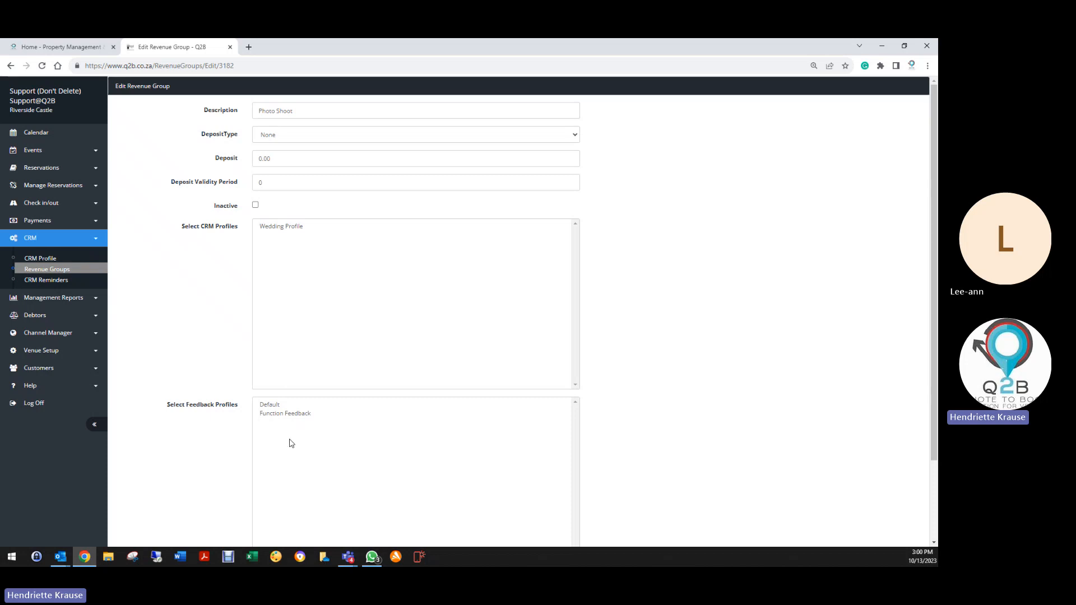
pyautogui.scroll(-3, 200, 481)
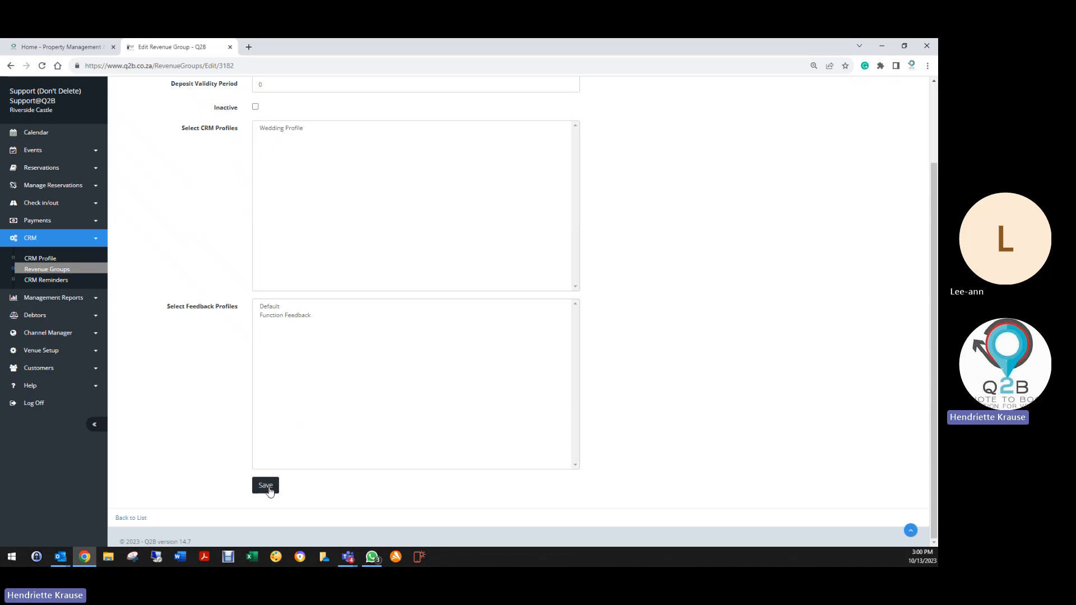
pyautogui.click(268, 487)
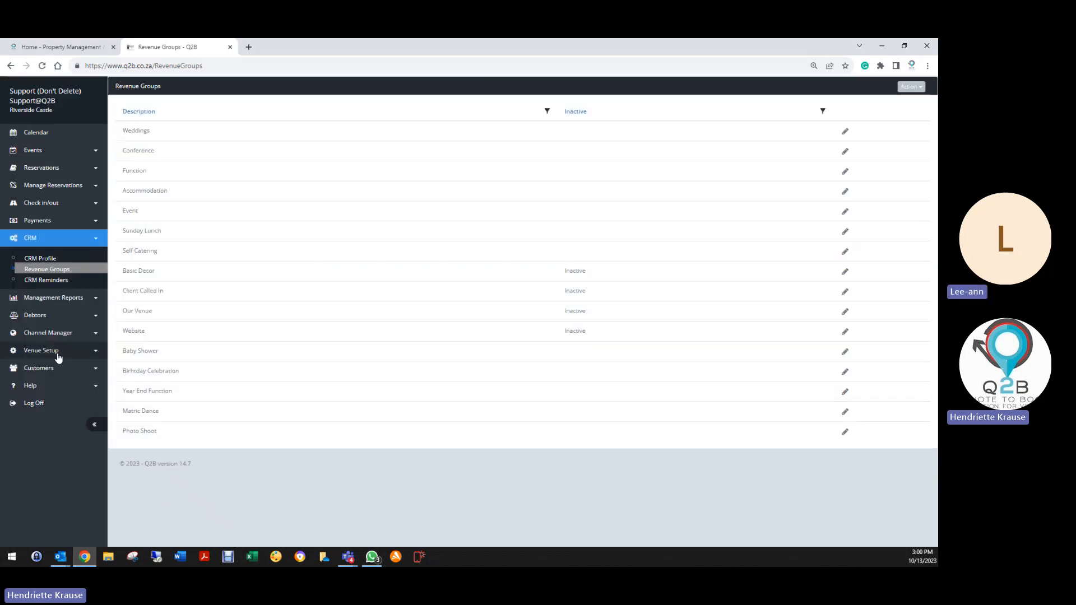
pyautogui.click(58, 351)
pyautogui.scroll(-2, 53, 482)
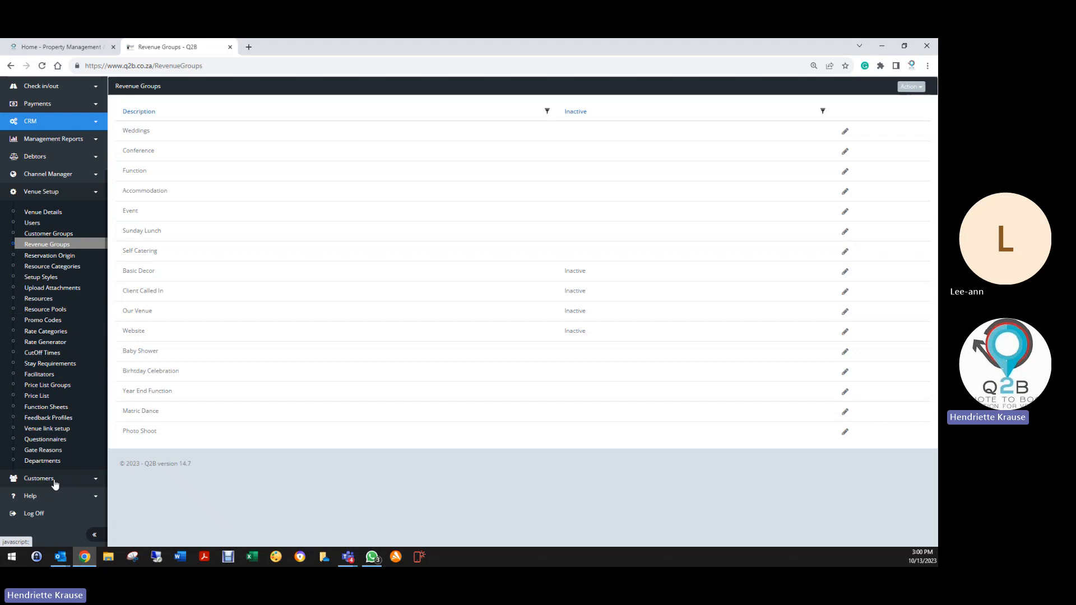
# Review the Default feedback profile's food rating question and save the profile unchanged.
pyautogui.click(50, 419)
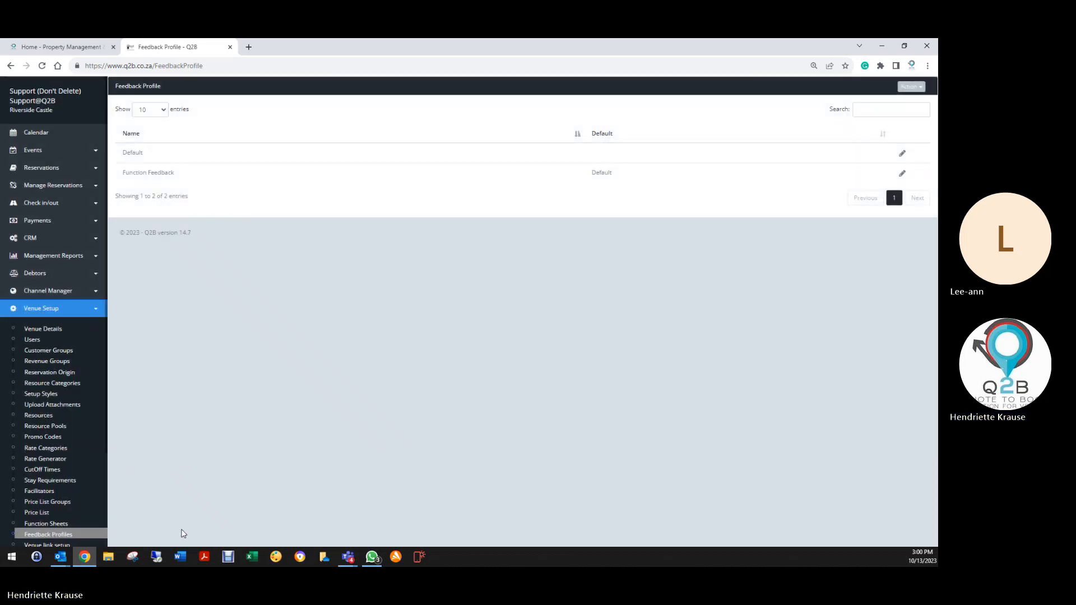
pyautogui.click(902, 153)
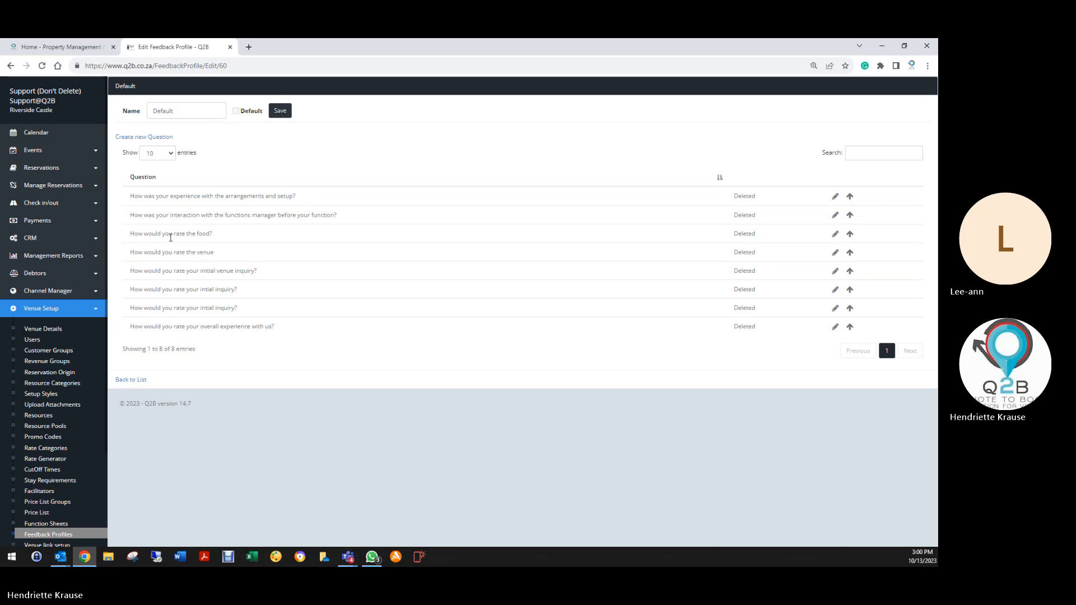
pyautogui.moveTo(130, 233); pyautogui.dragTo(239, 240)
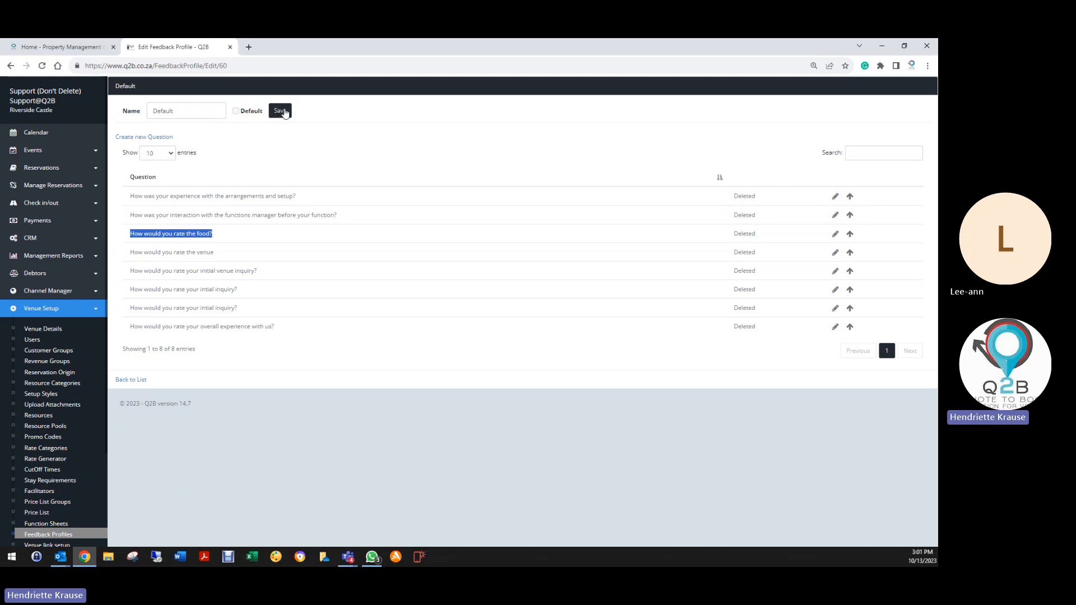
pyautogui.click(284, 111)
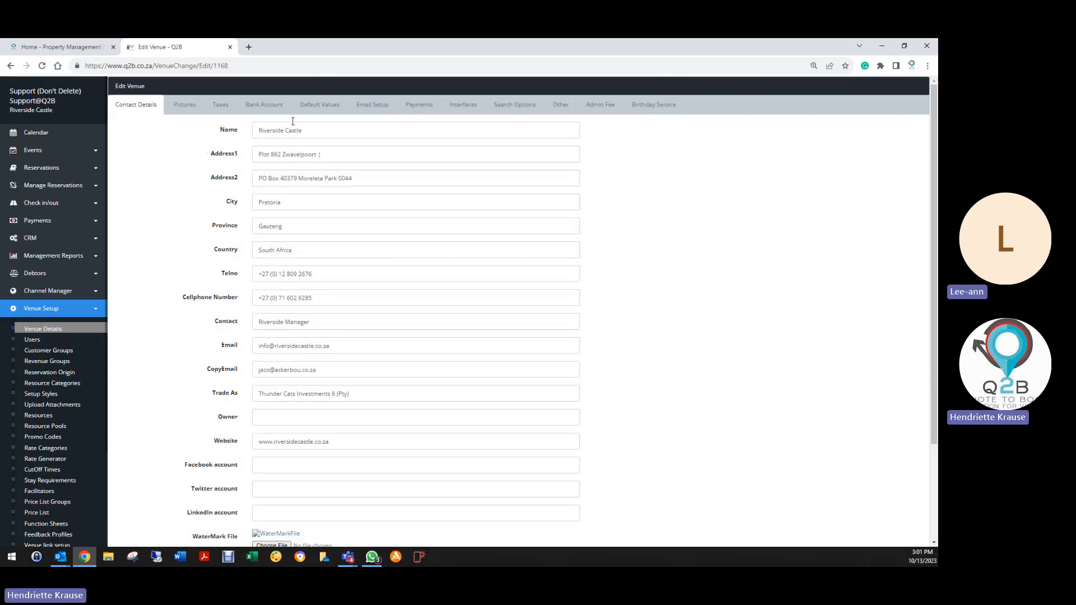
# Turn on NoFeedback in the venue's default values and save the venue details.
pyautogui.click(310, 107)
pyautogui.scroll(-2, 225, 381)
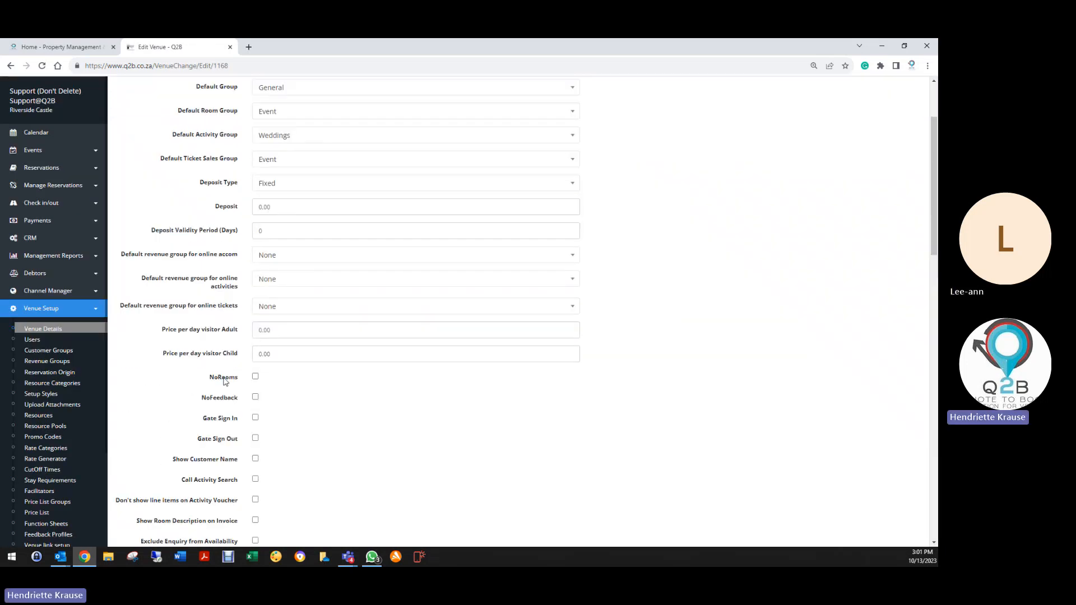
pyautogui.scroll(-1, 225, 382)
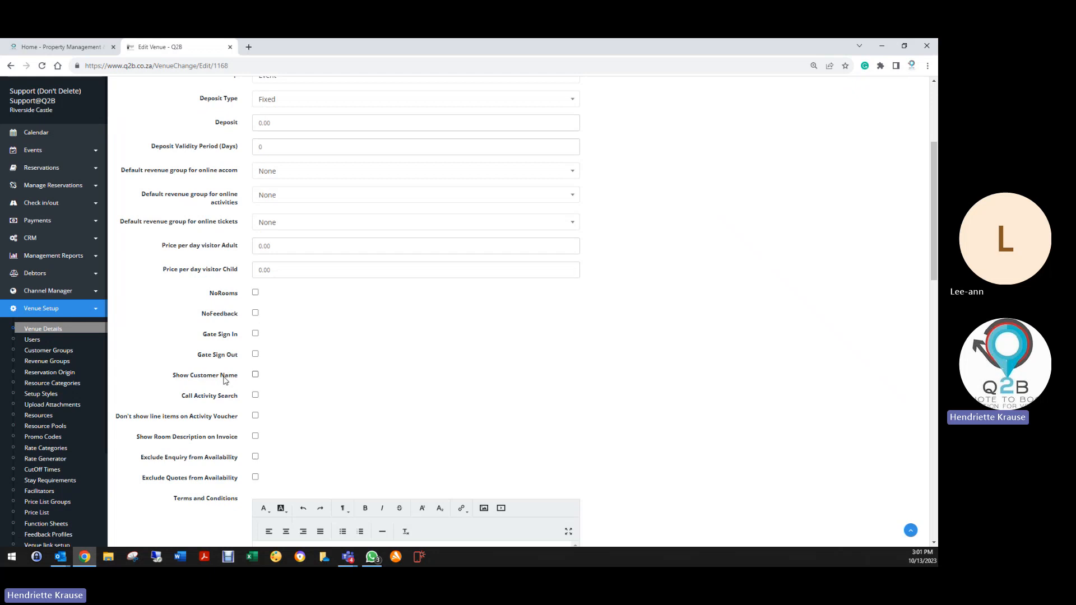
pyautogui.click(255, 313)
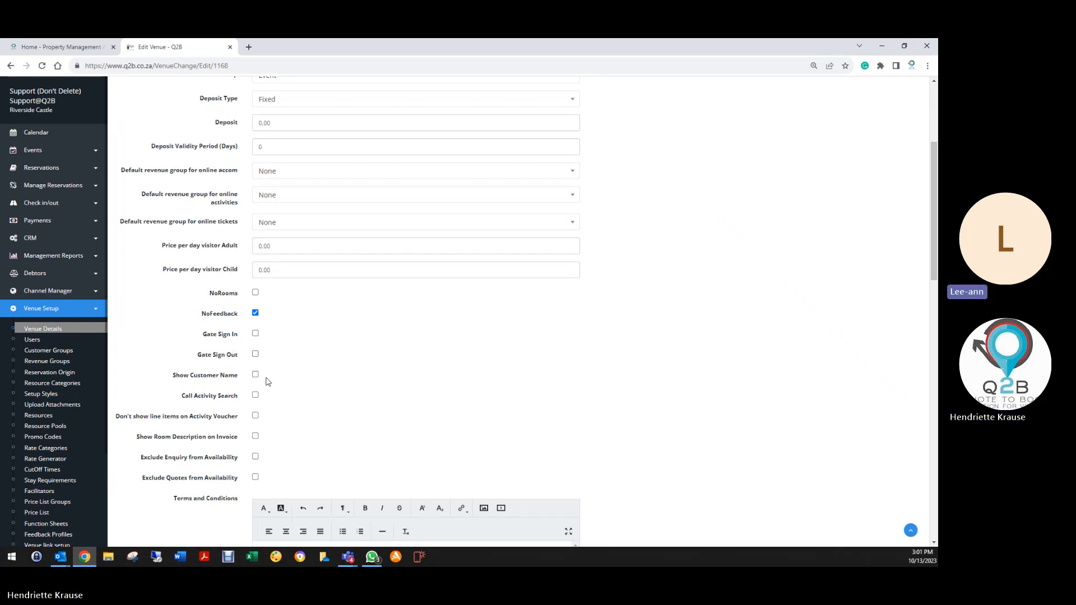
pyautogui.scroll(-15, 237, 368)
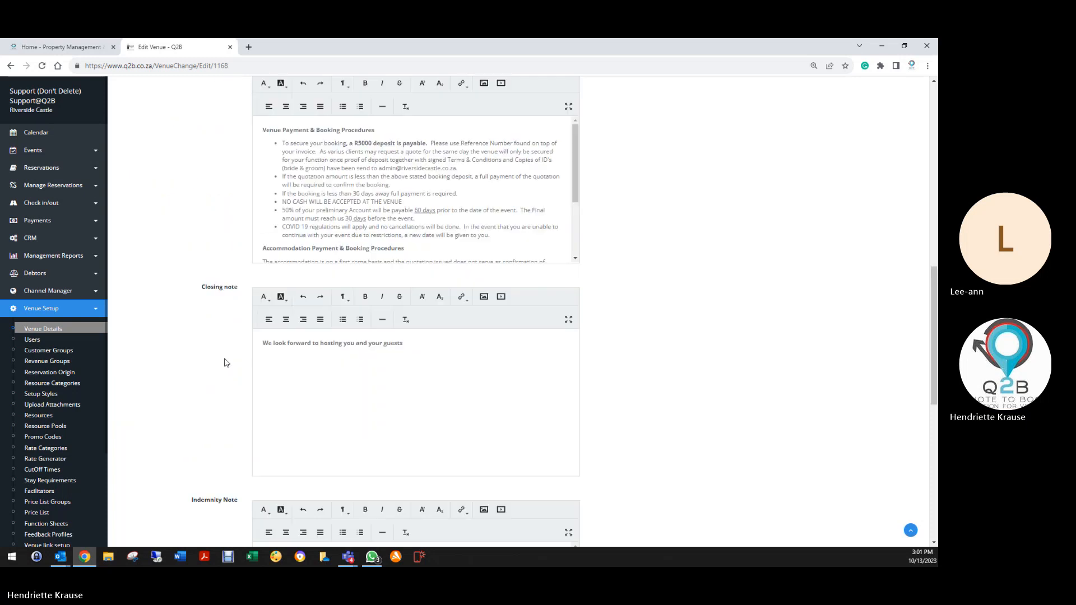
pyautogui.click(265, 486)
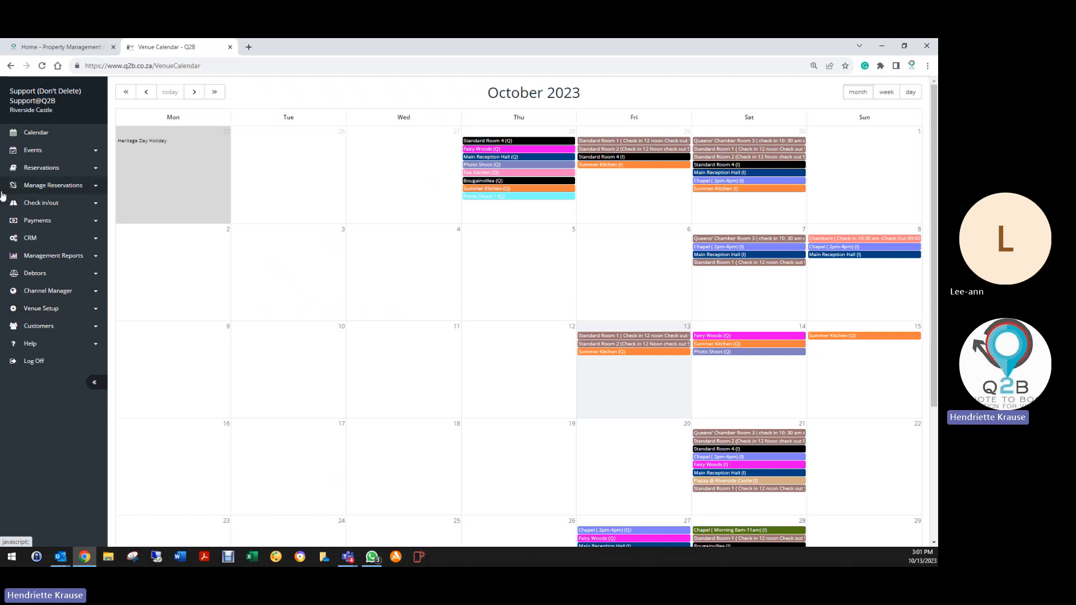
# Save the Function Feedback profile from the feedback profiles list.
pyautogui.click(48, 309)
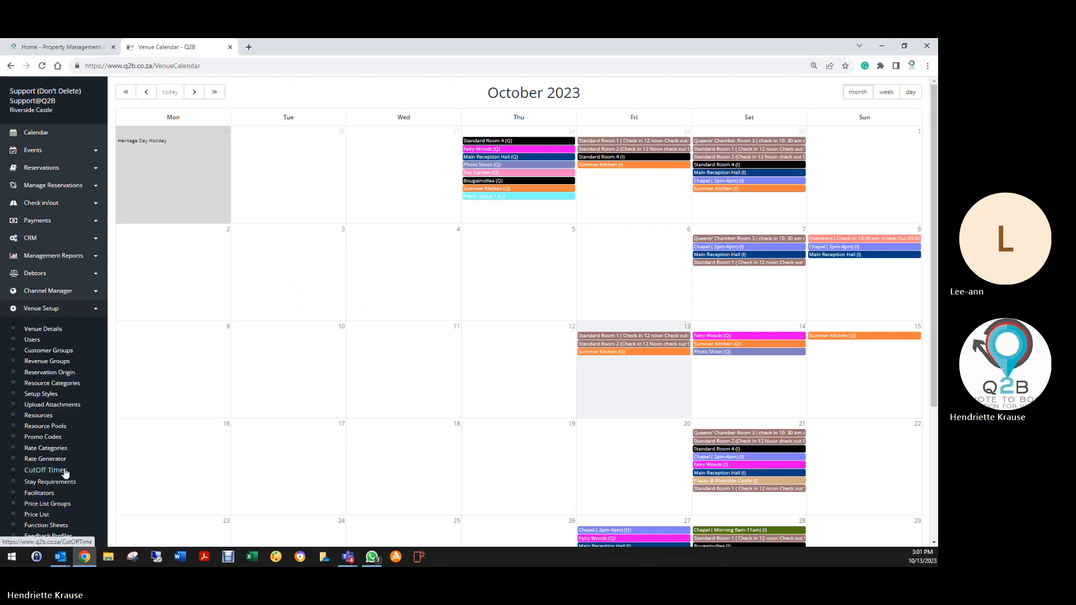
pyautogui.scroll(-3, 36, 473)
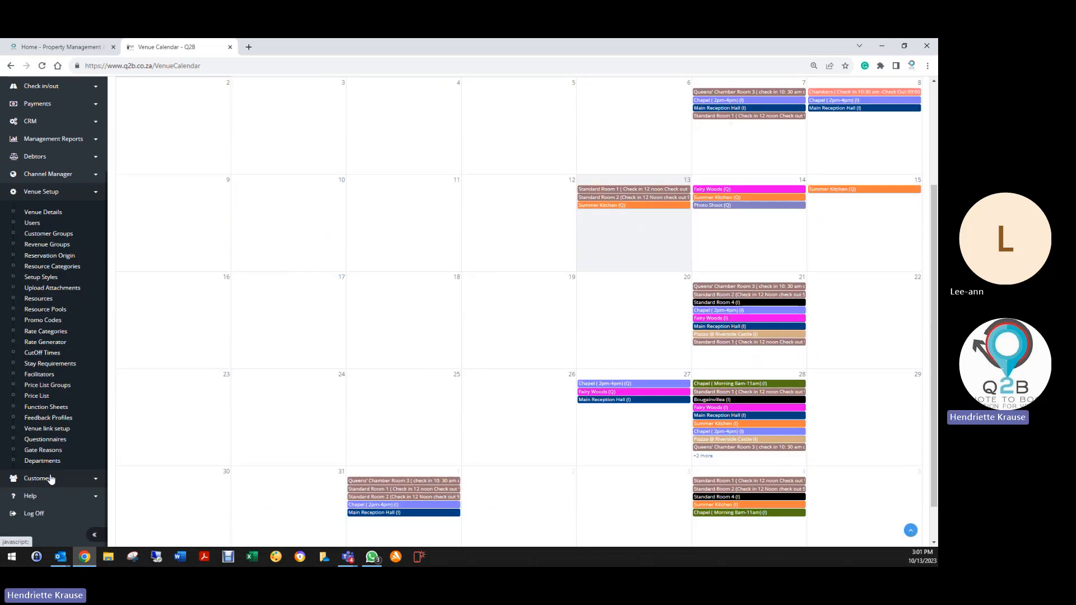
pyautogui.click(47, 416)
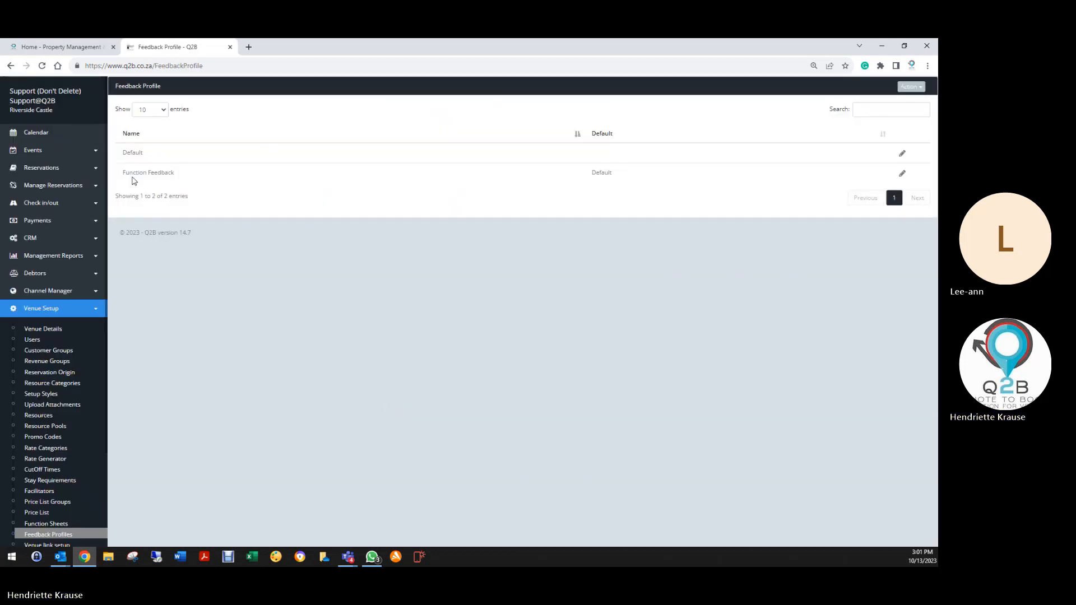
pyautogui.click(902, 173)
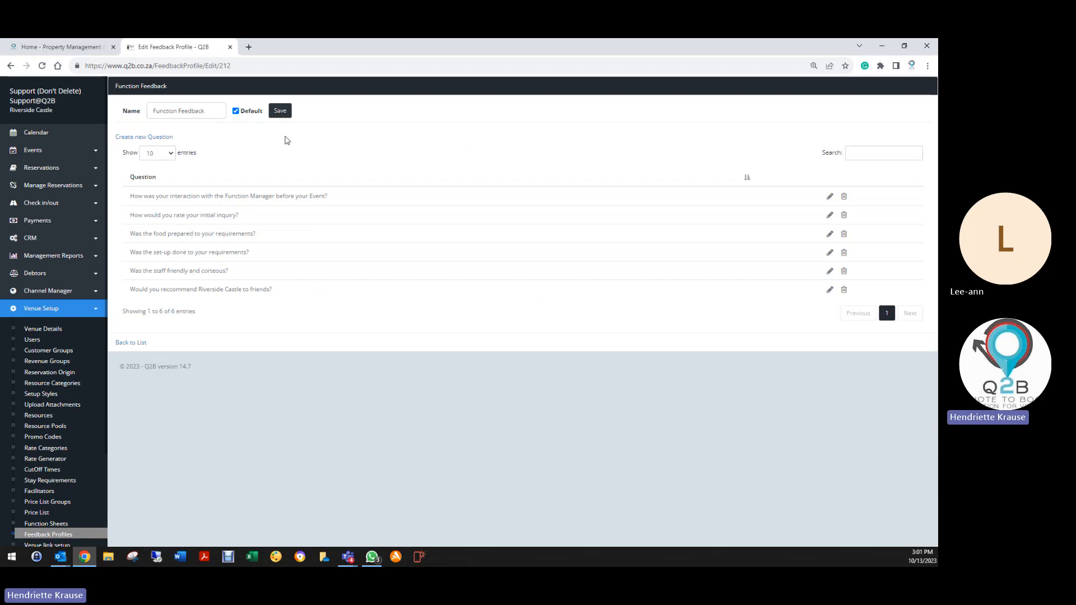
pyautogui.click(280, 111)
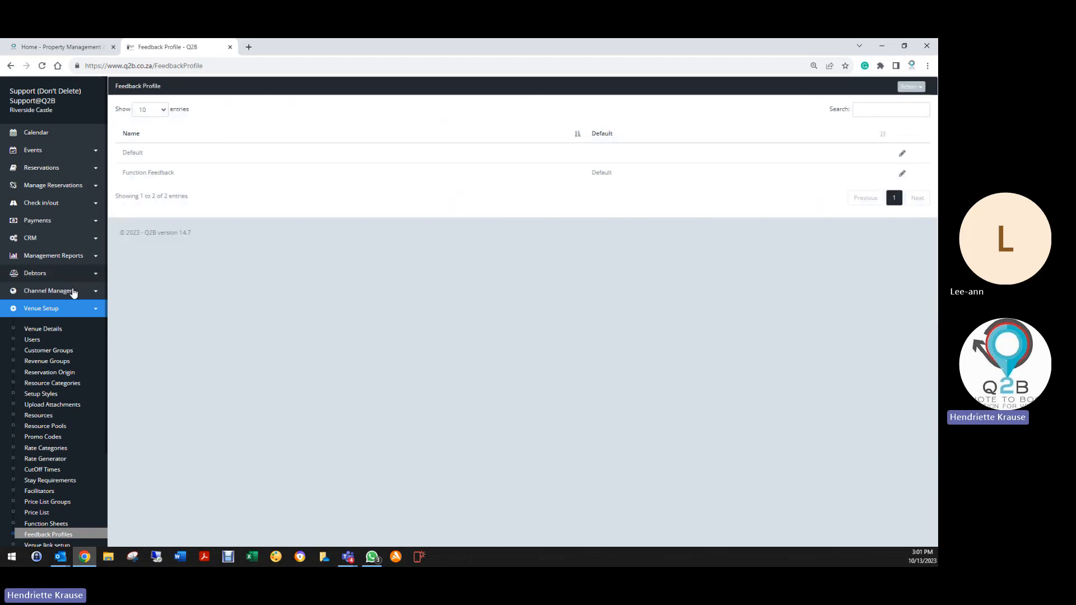
# Turn NoFeedback back off in the venue's default values and save the venue details.
pyautogui.click(49, 331)
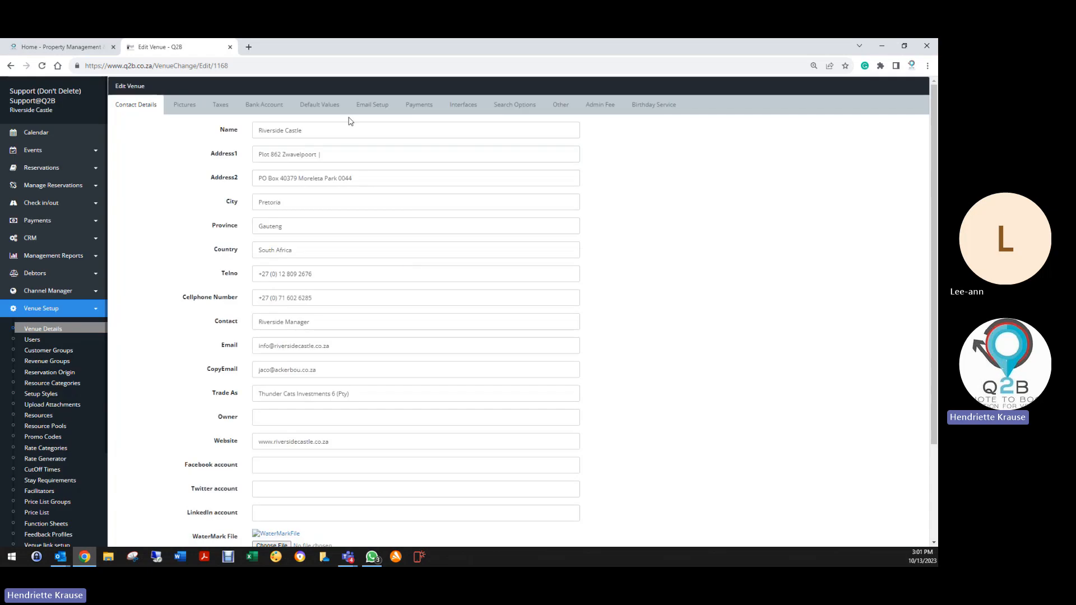
pyautogui.click(310, 105)
pyautogui.click(255, 508)
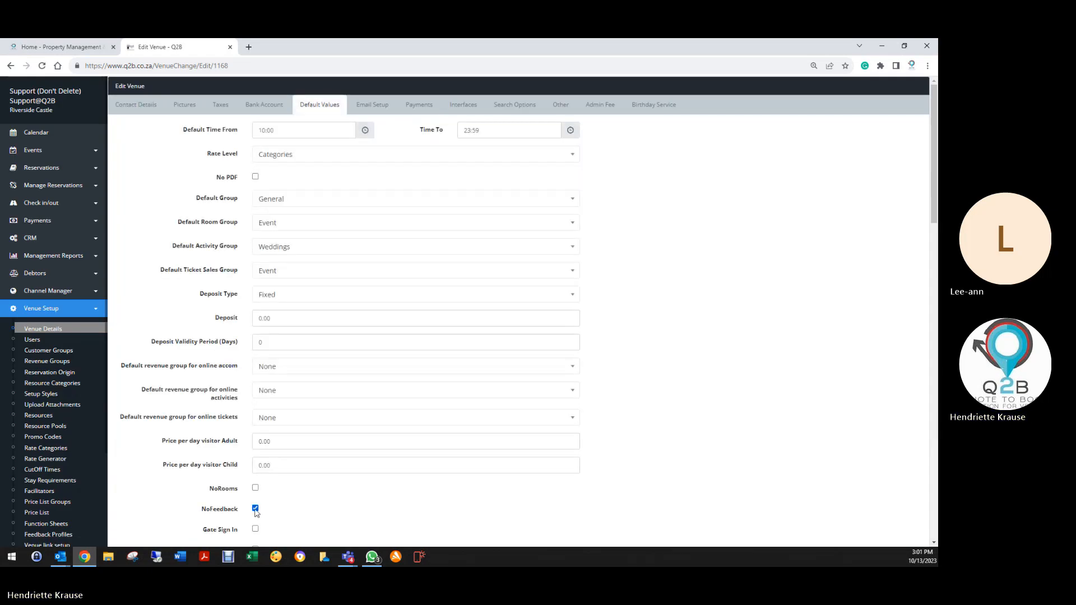
pyautogui.scroll(-7, 251, 466)
pyautogui.scroll(-10, 251, 466)
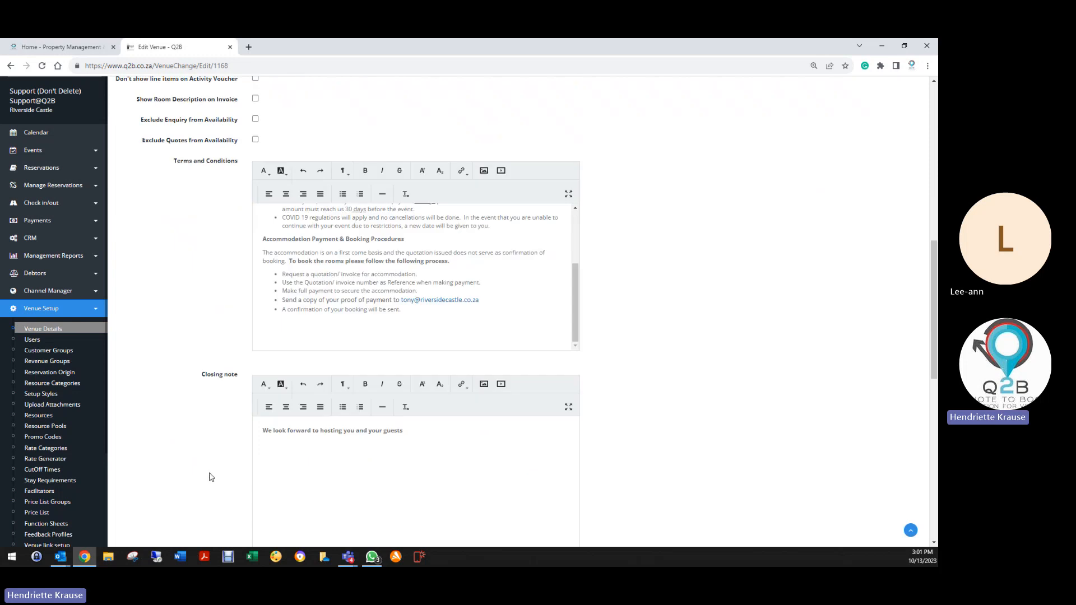
pyautogui.click(261, 486)
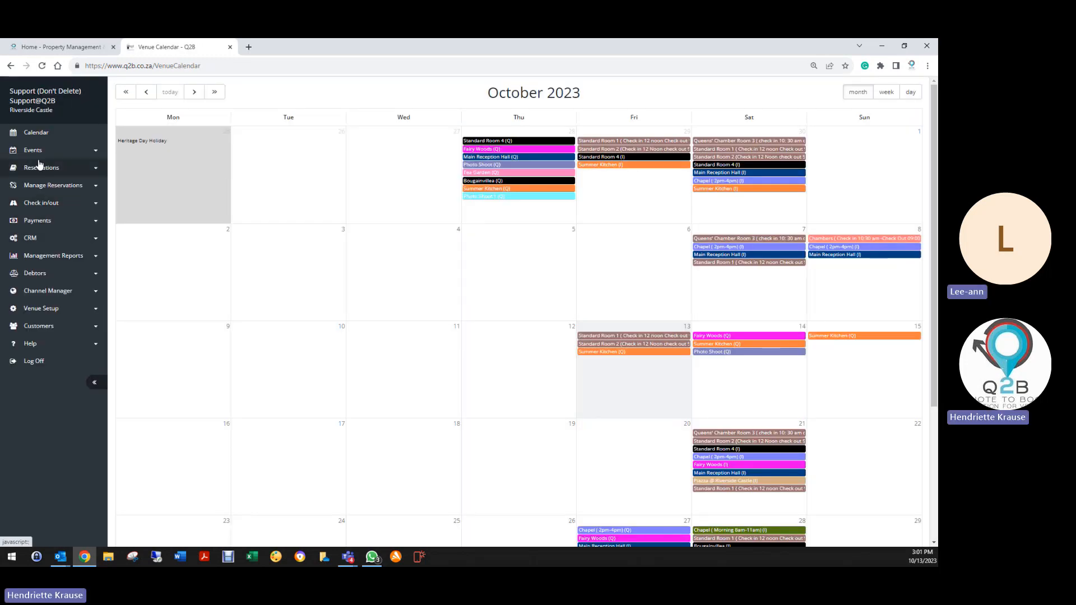
# Open feedback profiles in a new tab and save the Function Feedback profile again.
pyautogui.click(39, 309)
pyautogui.scroll(-3, 56, 460)
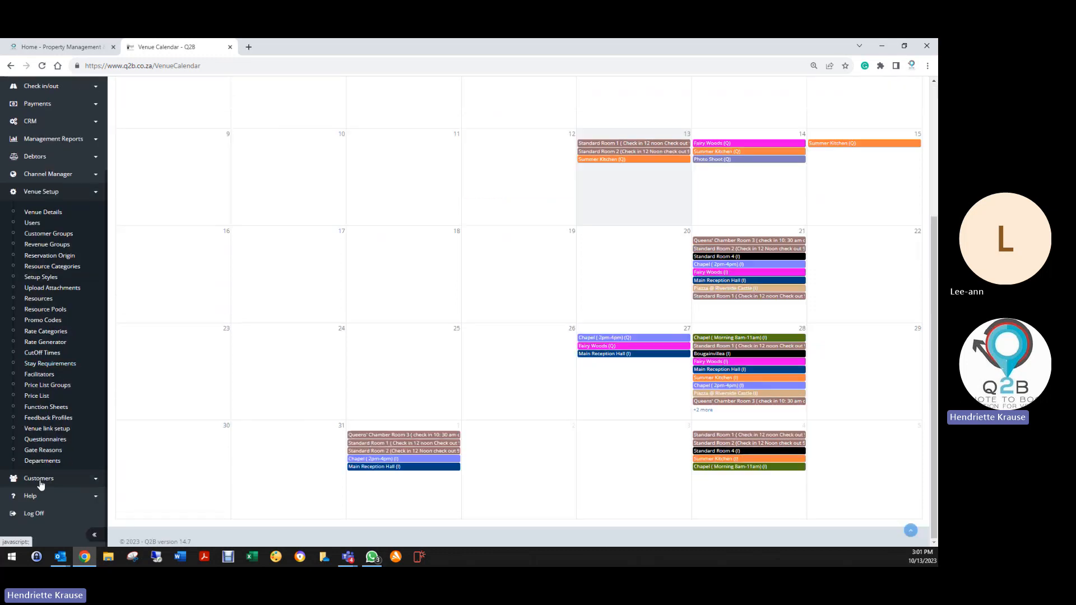
pyautogui.rightClick(48, 418)
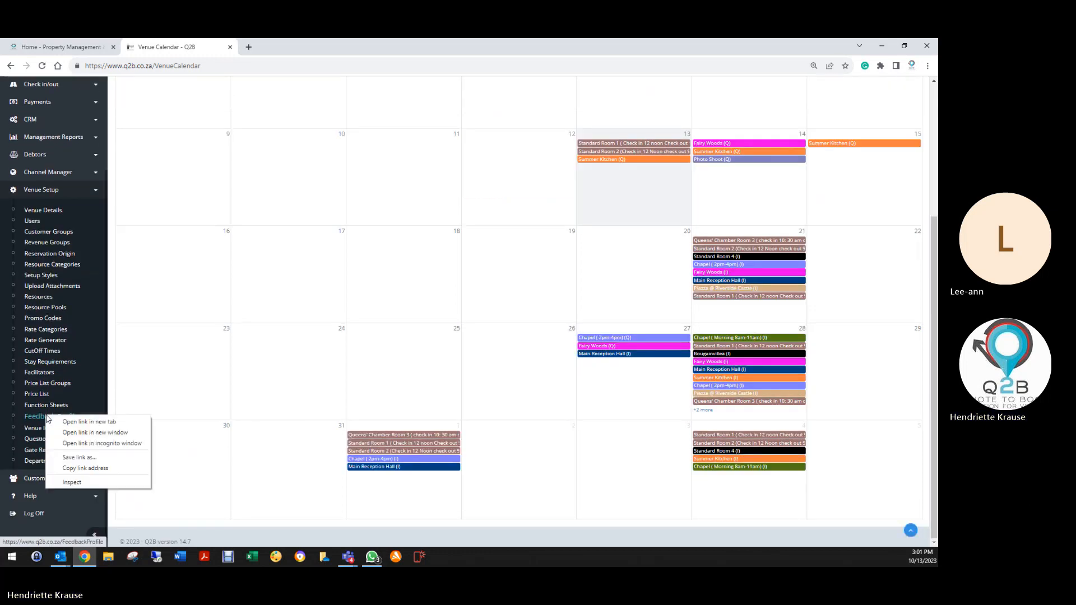
pyautogui.click(90, 421)
pyautogui.click(302, 48)
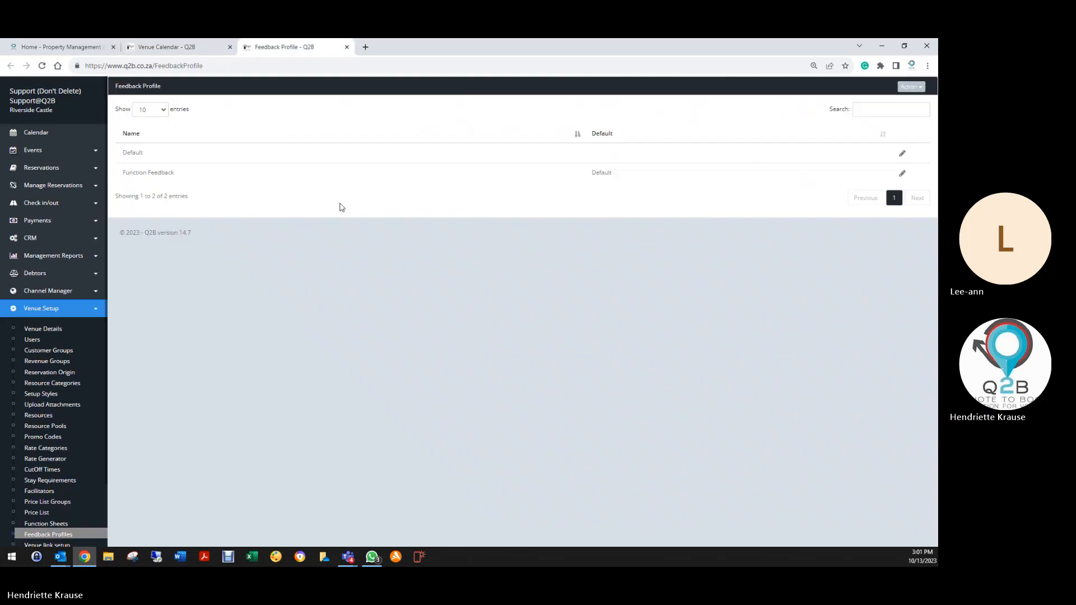
pyautogui.click(903, 174)
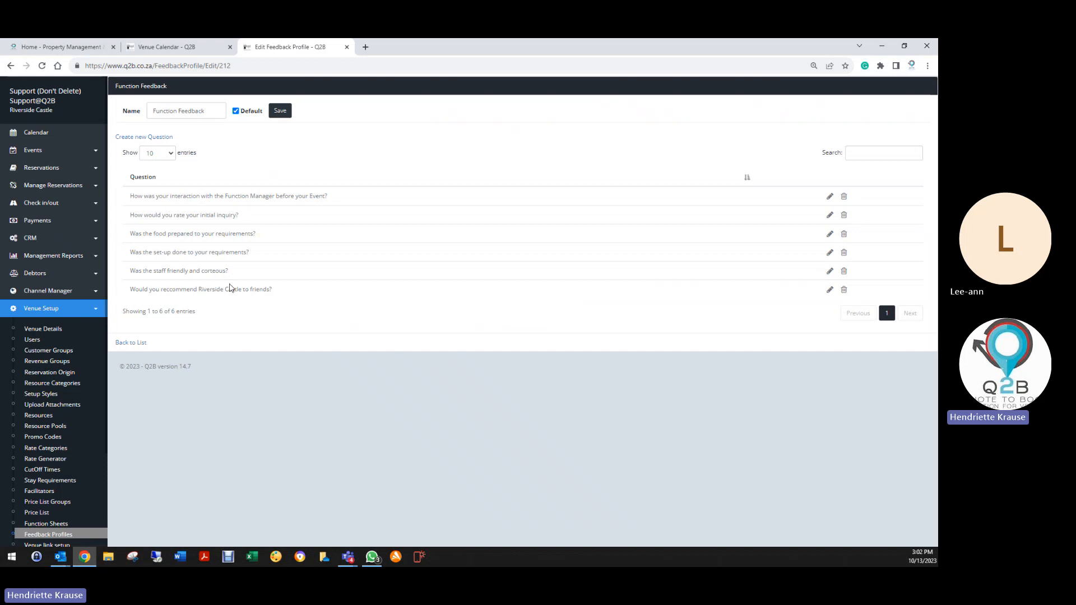
pyautogui.click(282, 112)
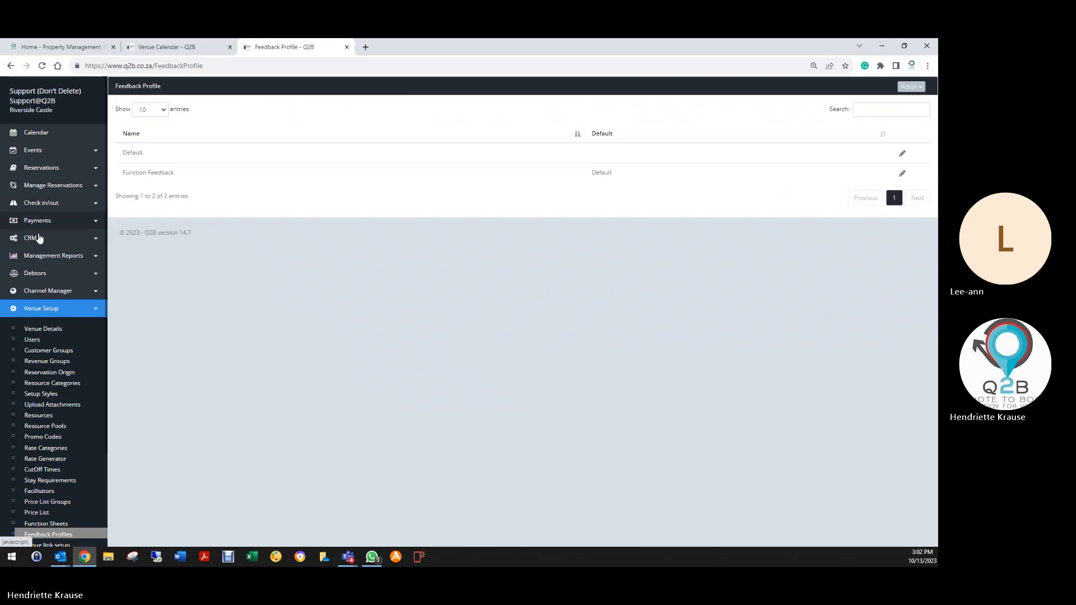
pyautogui.click(39, 238)
# Set the Weddings revenue group to Wedding Profile with Function Feedback, and save it.
pyautogui.click(54, 271)
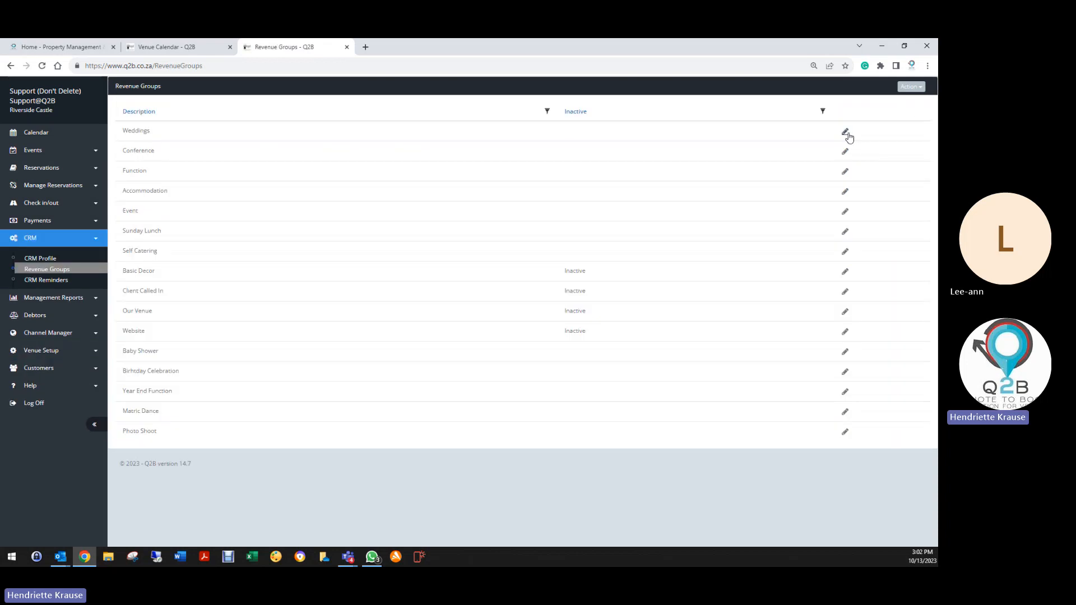
pyautogui.click(845, 132)
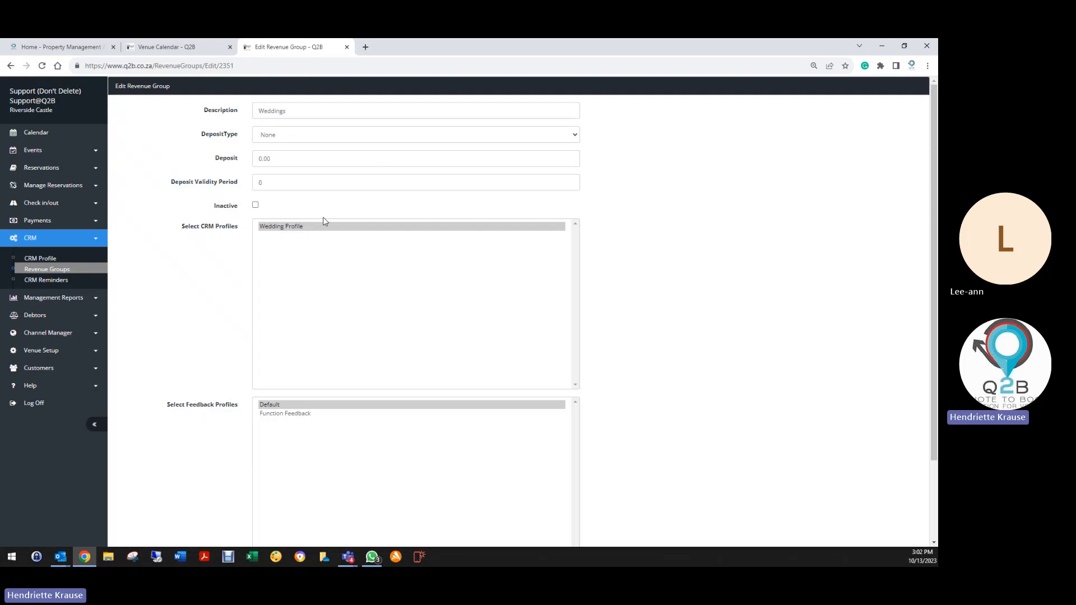
pyautogui.click(301, 227)
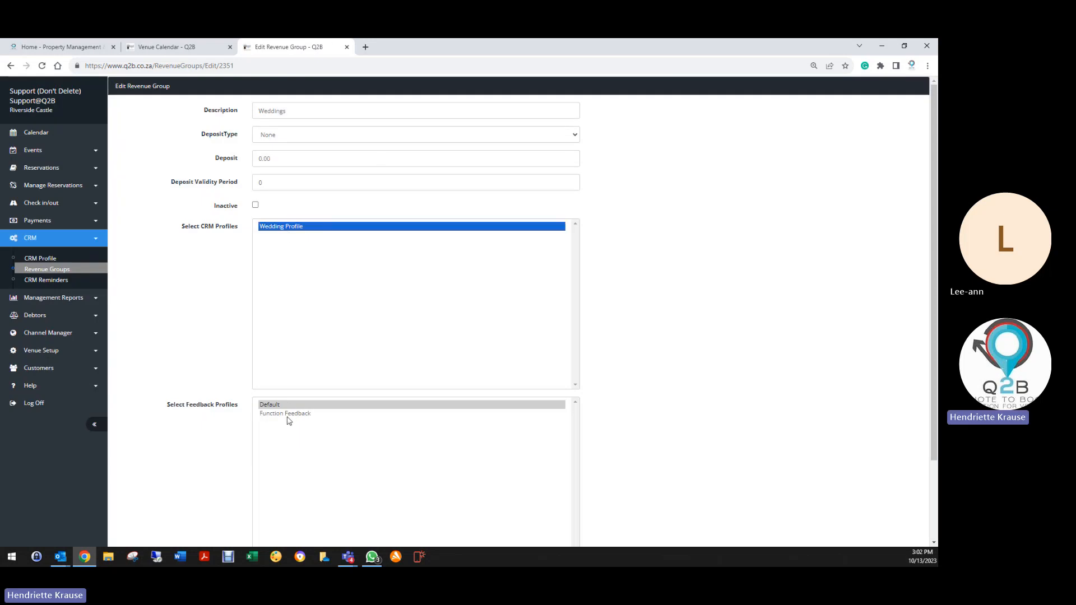
pyautogui.click(275, 414)
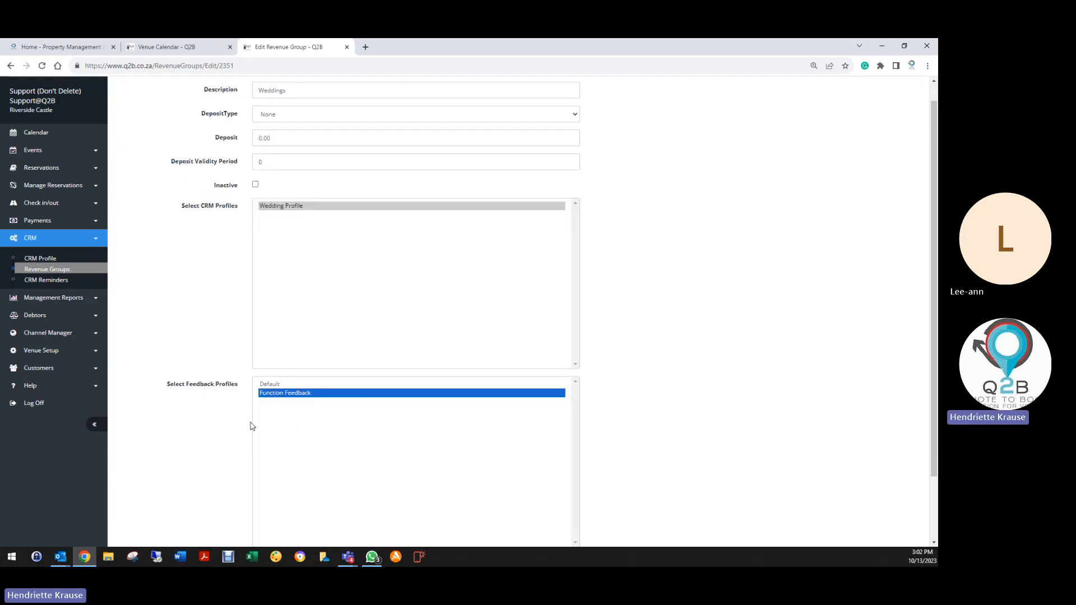
pyautogui.scroll(-2, 251, 426)
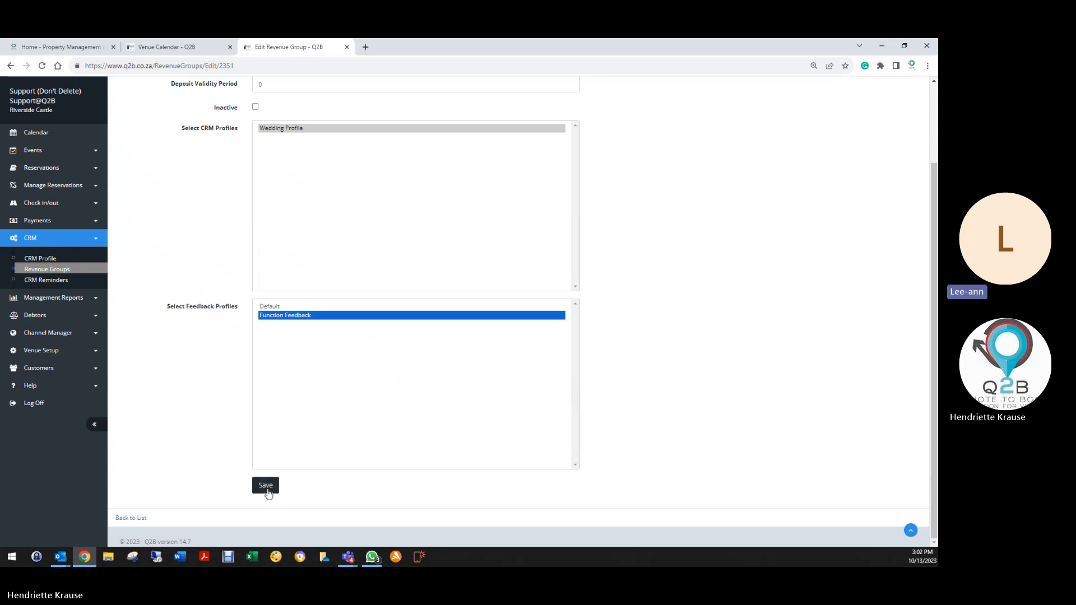
pyautogui.click(267, 487)
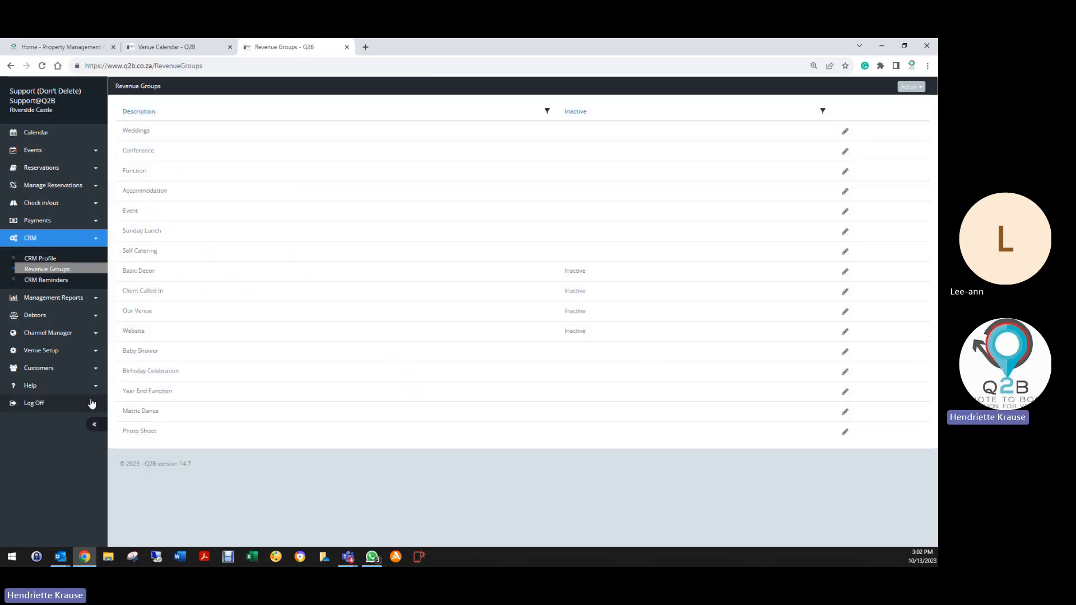
pyautogui.click(42, 354)
pyautogui.scroll(-3, 48, 480)
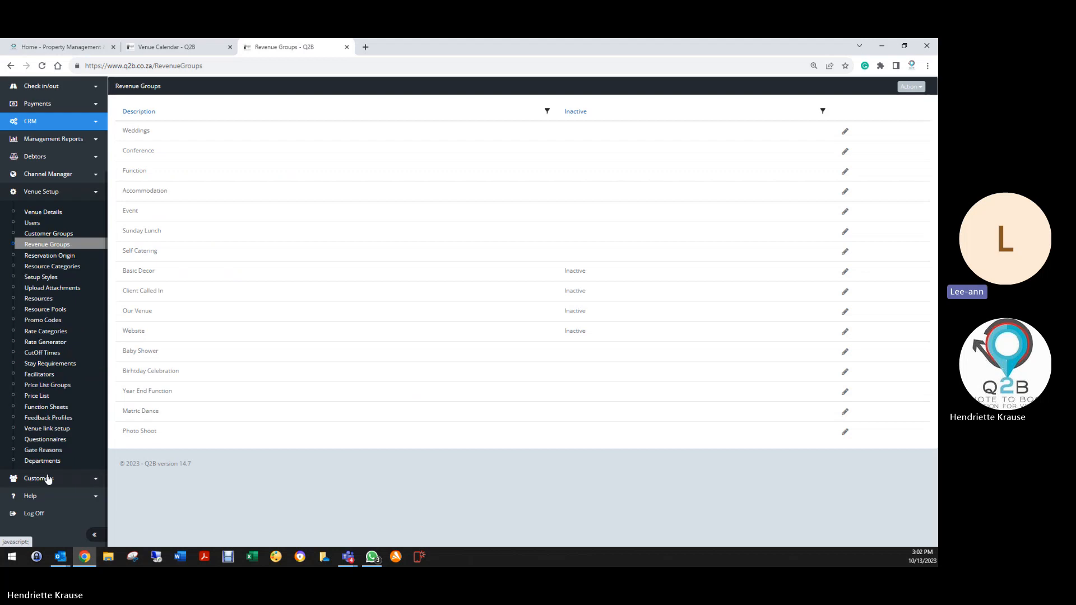
# Rename the Default feedback profile to 'Dont use - Default', save, then reopen and save it again.
pyautogui.click(48, 421)
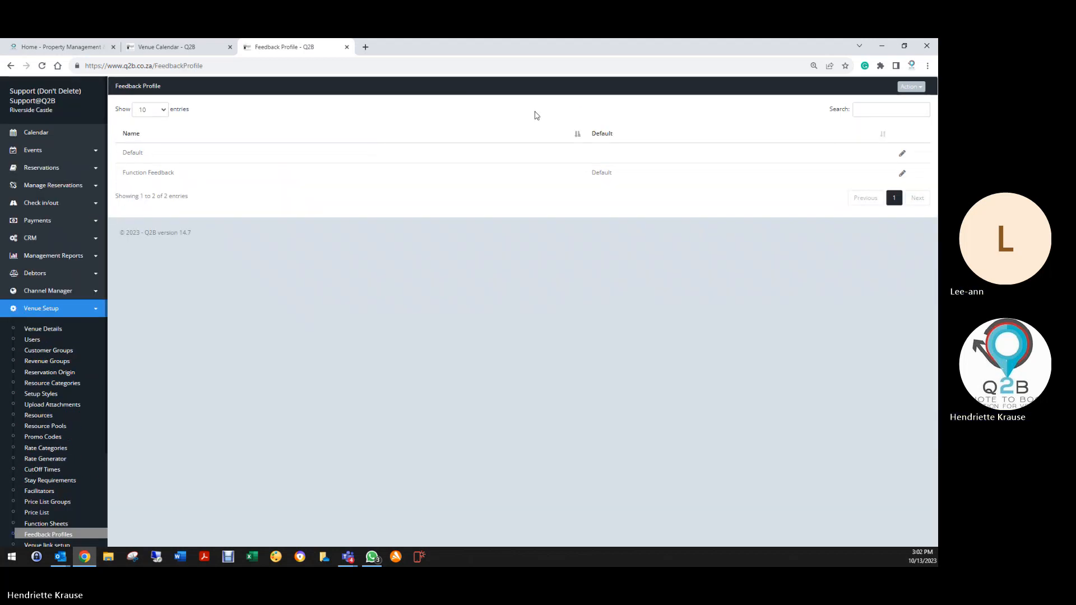
pyautogui.click(903, 153)
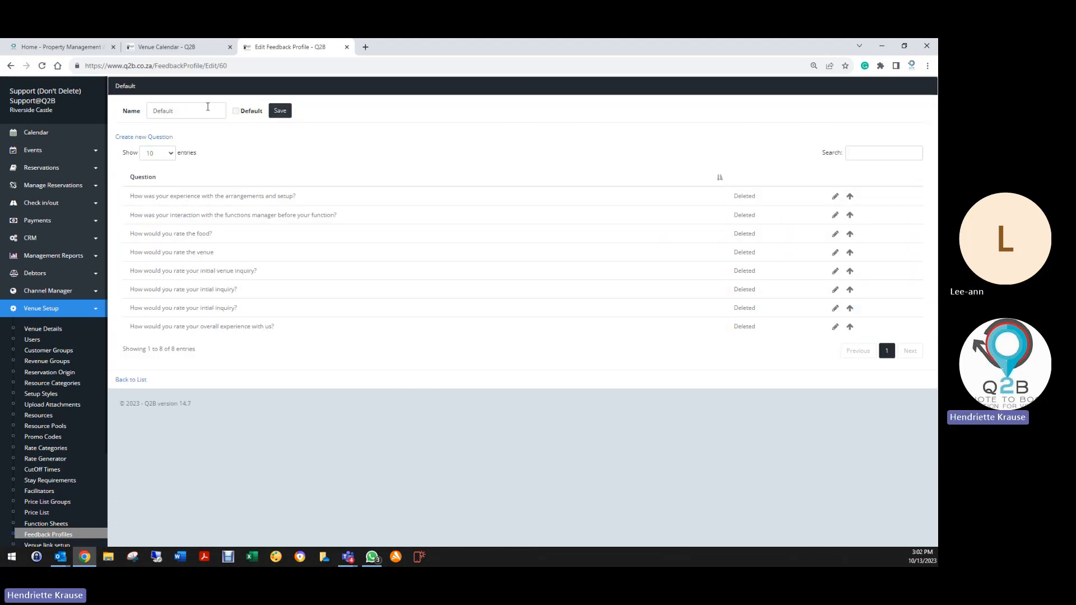
pyautogui.click(181, 112)
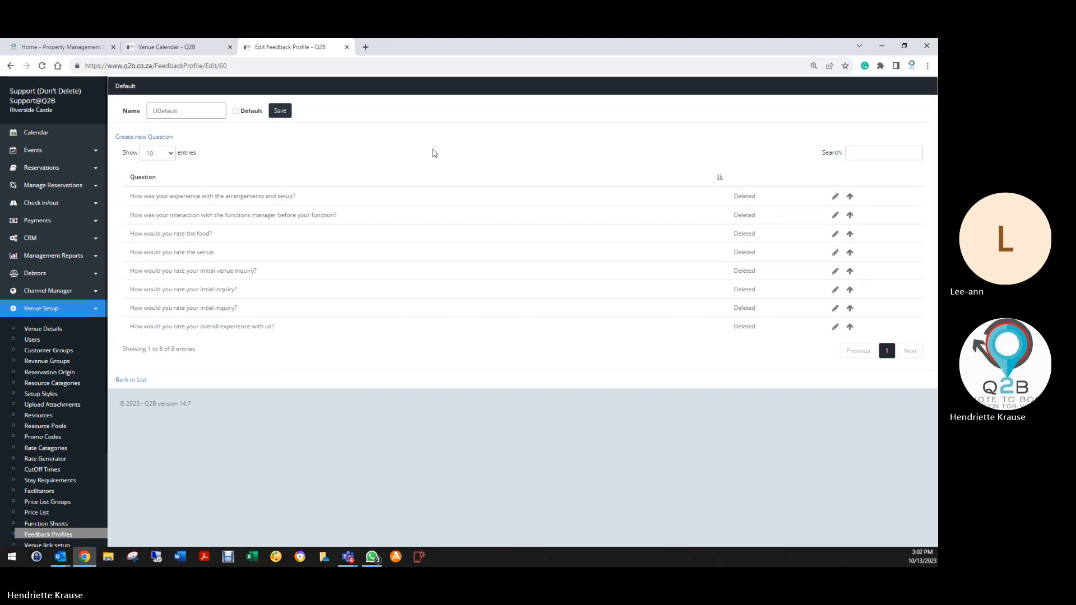
pyautogui.press('BackSpace')
pyautogui.press('BackSpace')
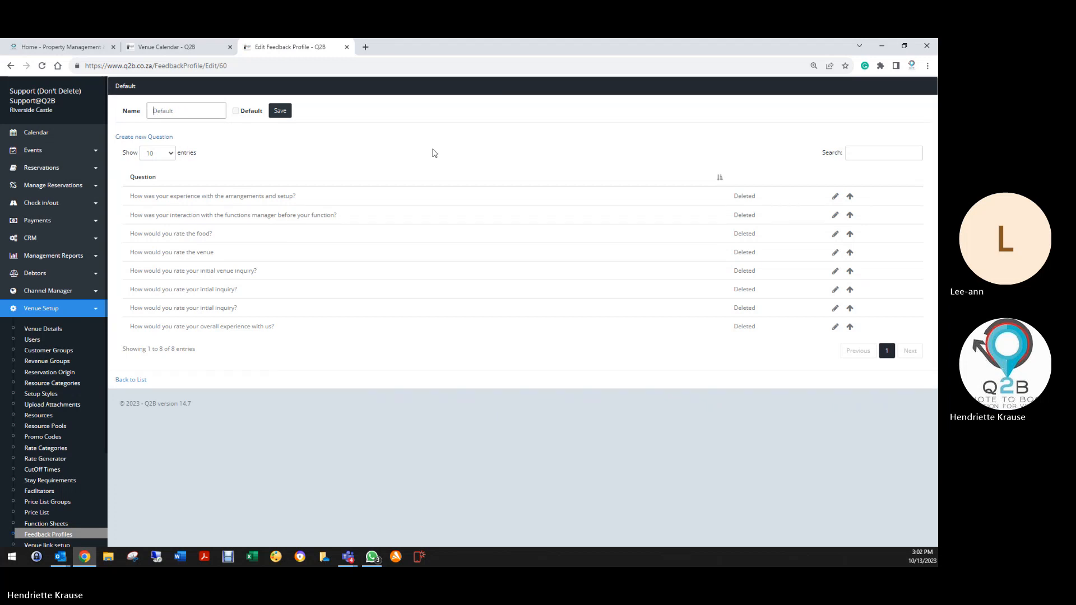
pyautogui.write('Te')
pyautogui.press('BackSpace')
pyautogui.press('BackSpace')
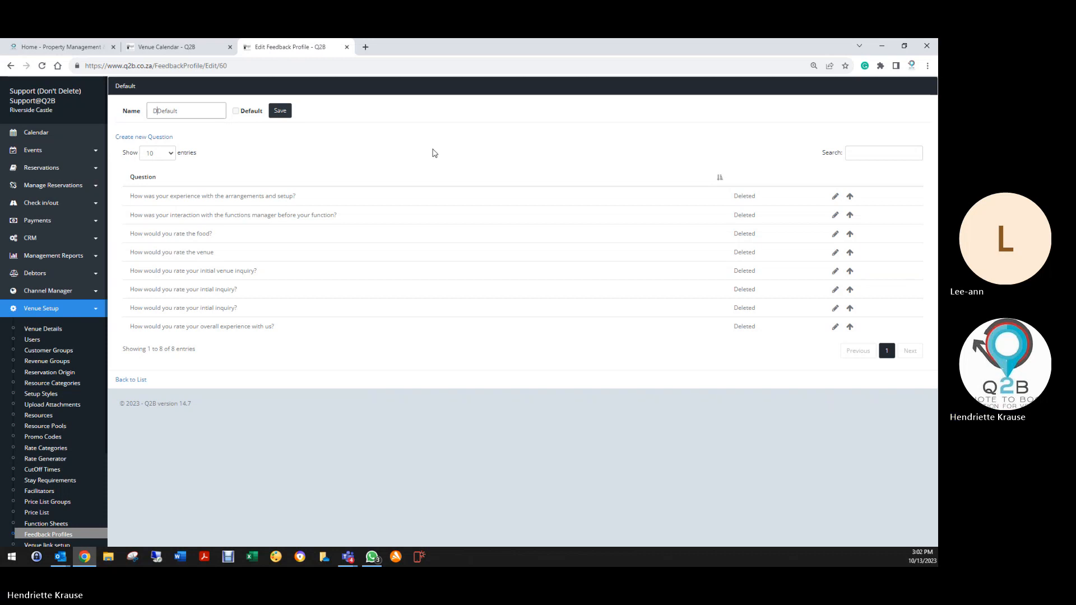
pyautogui.write('Dont use -')
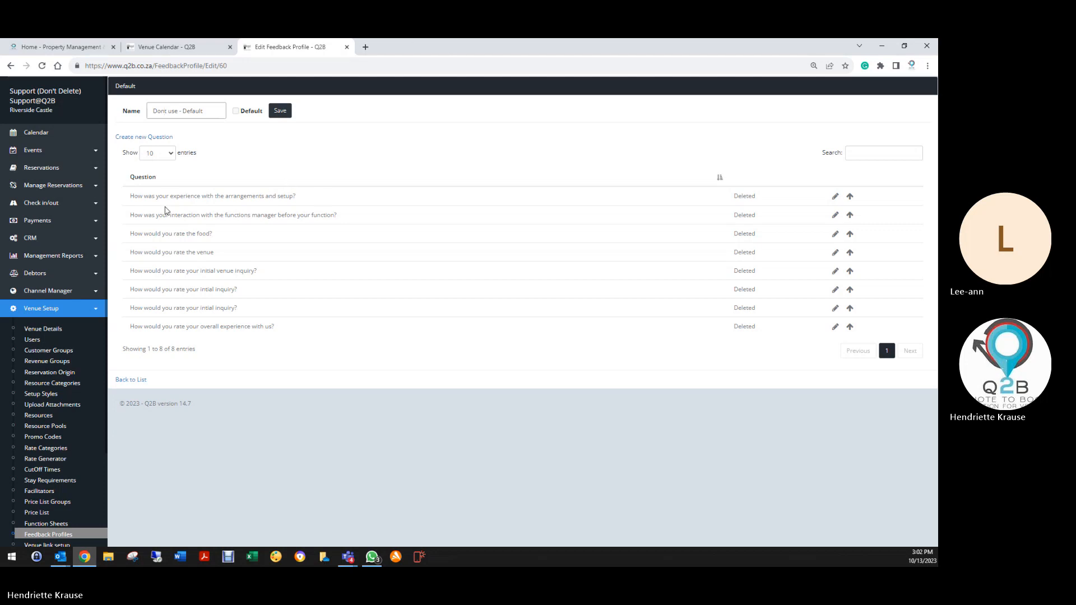
pyautogui.click(280, 111)
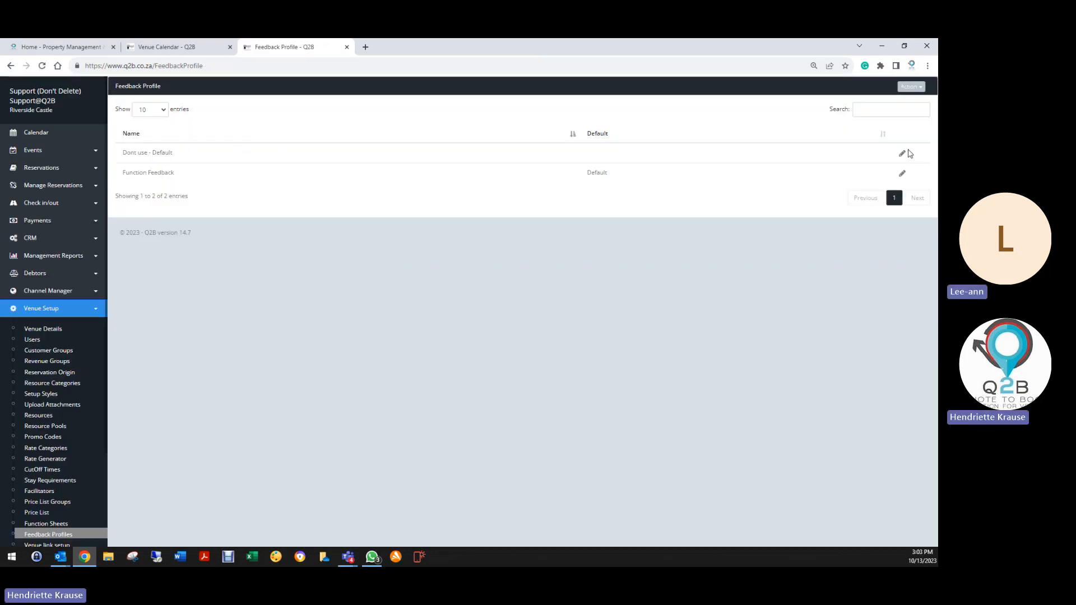
pyautogui.click(903, 157)
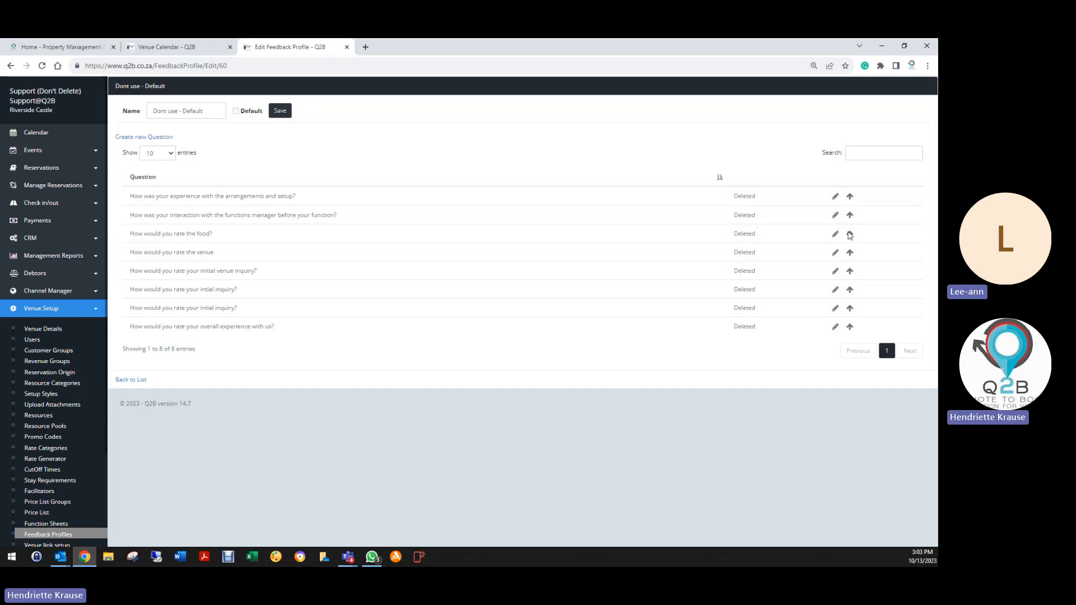
pyautogui.click(287, 112)
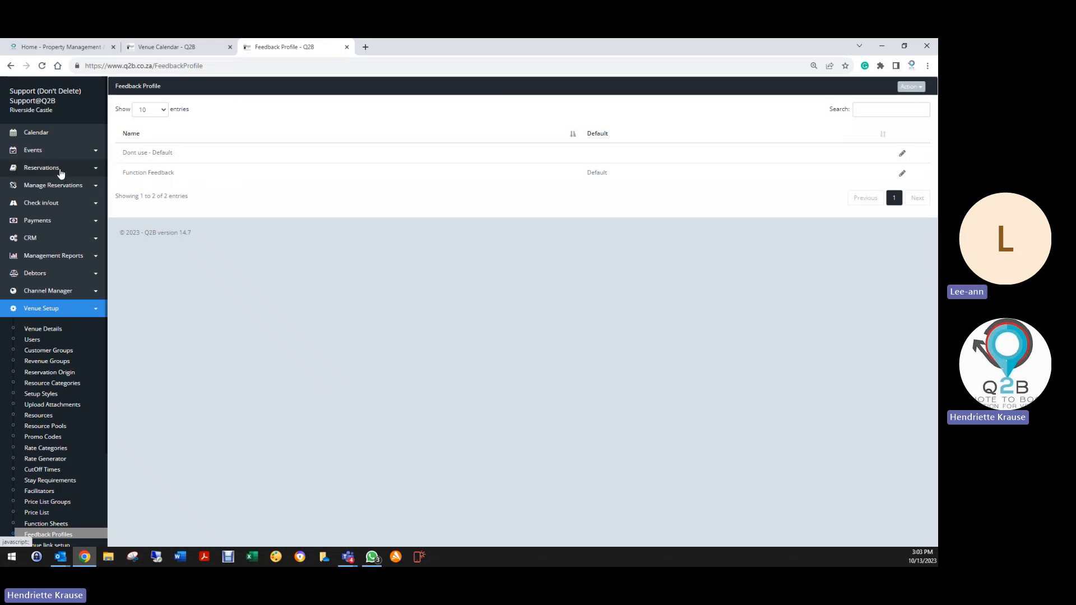
# Bring up the Revenue Groups list, with the Function Feedback profile open in a second tab.
pyautogui.click(43, 167)
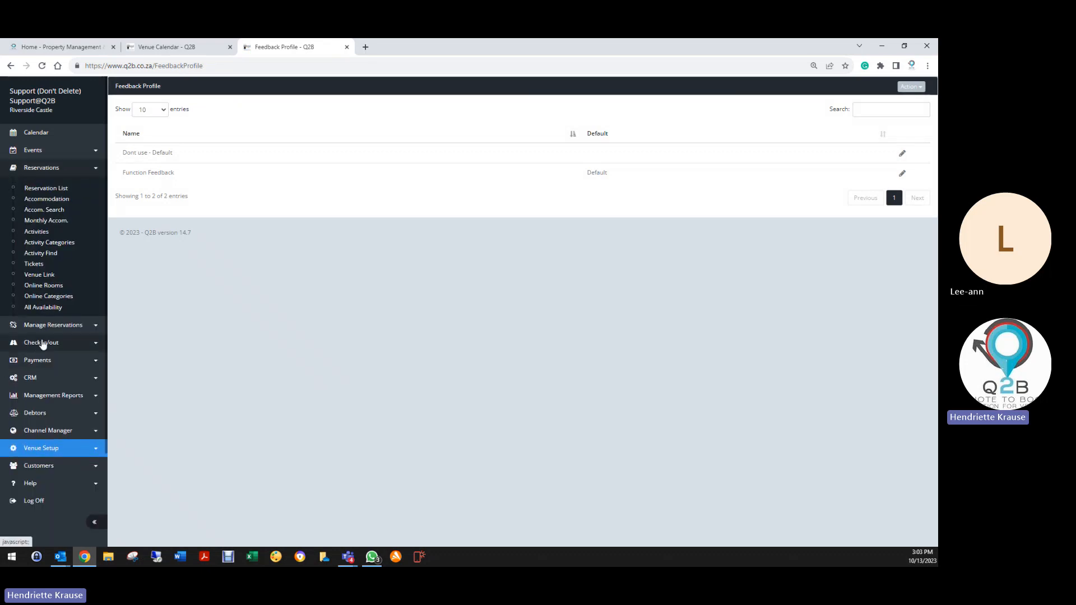
pyautogui.click(33, 377)
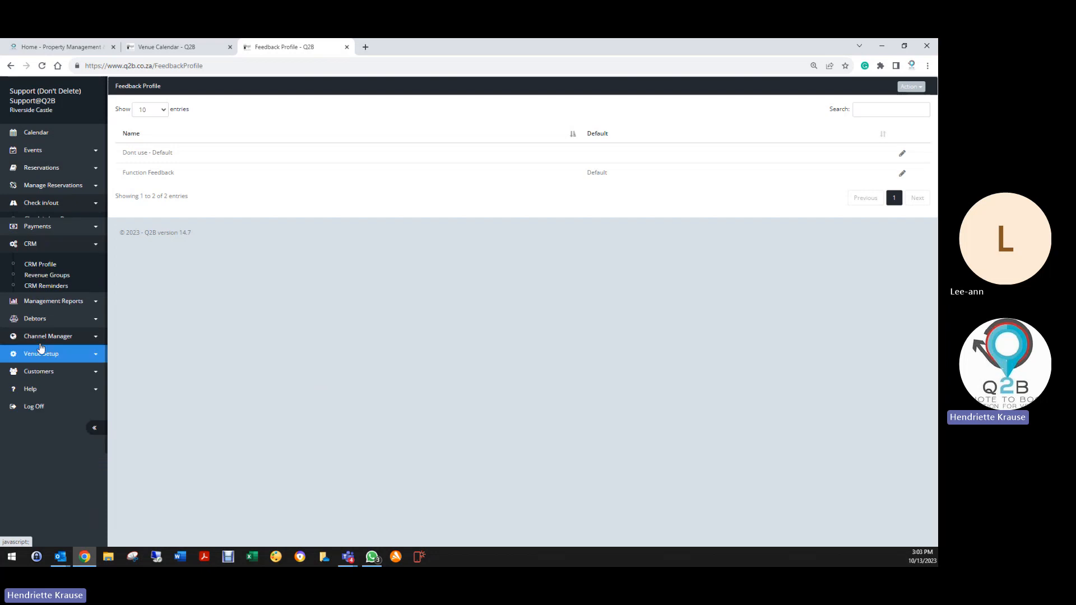
pyautogui.click(51, 272)
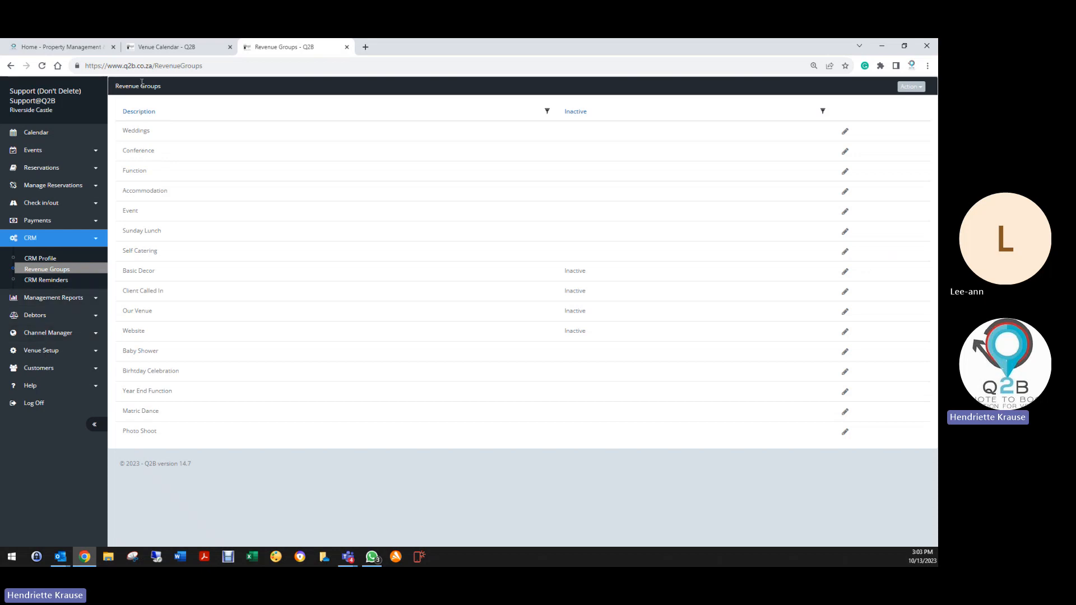
pyautogui.click(49, 351)
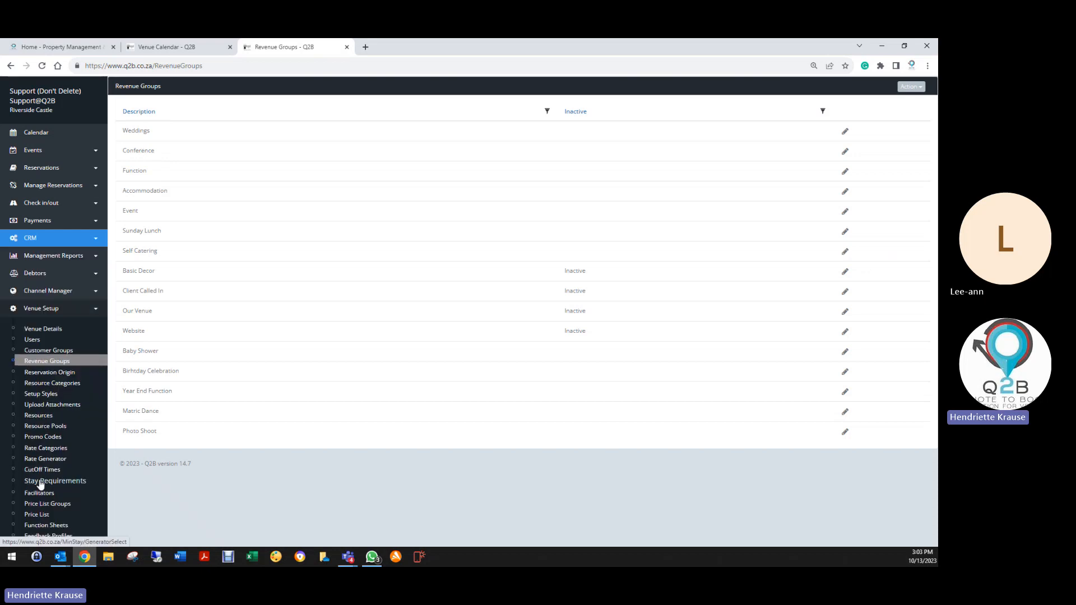
pyautogui.scroll(-3, 39, 483)
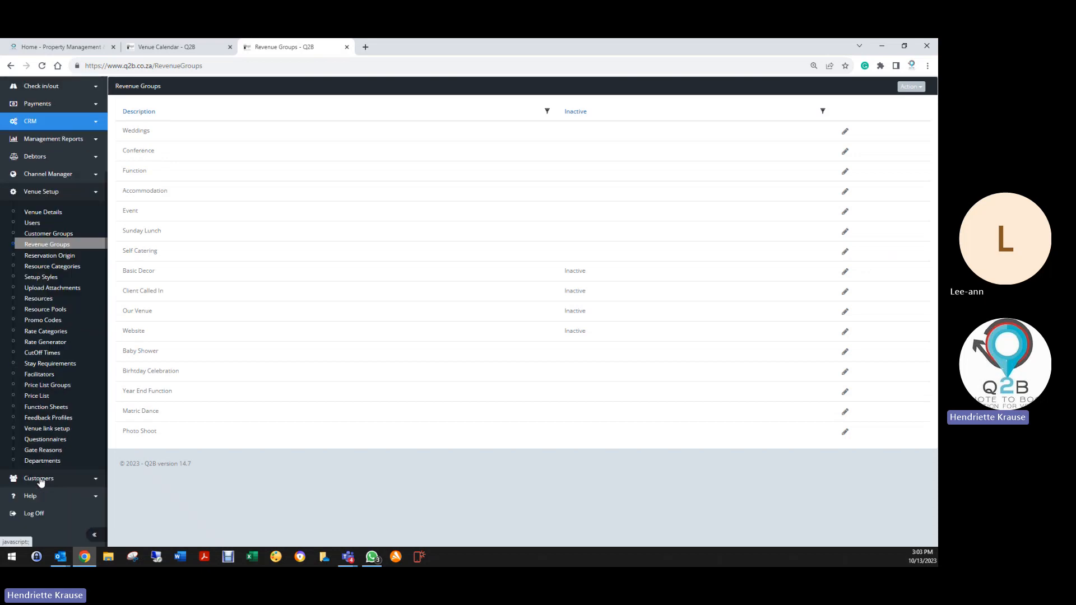
pyautogui.rightClick(50, 418)
pyautogui.click(87, 423)
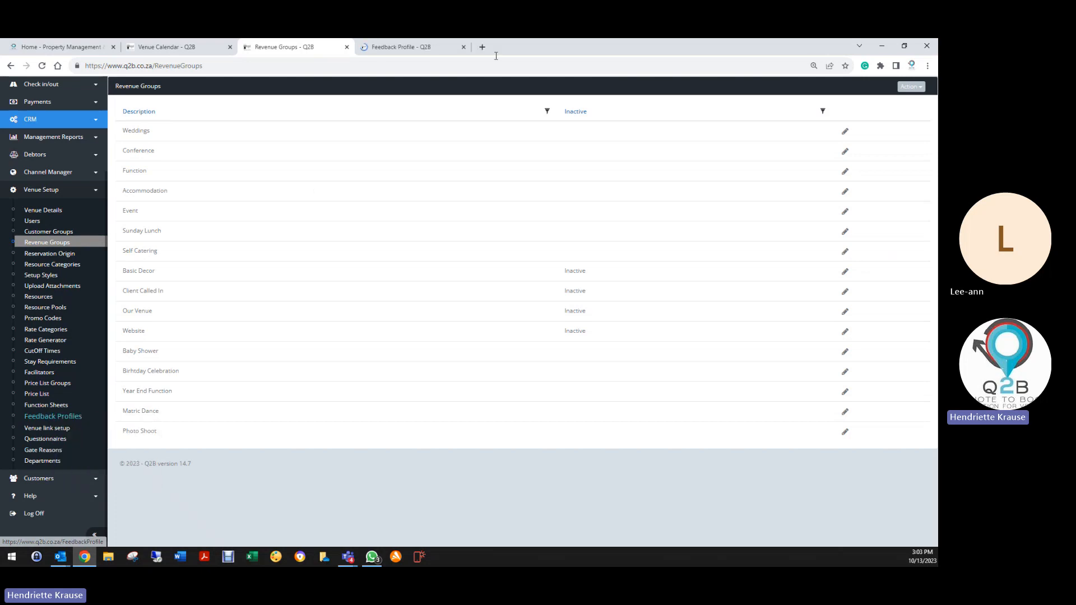
pyautogui.click(426, 47)
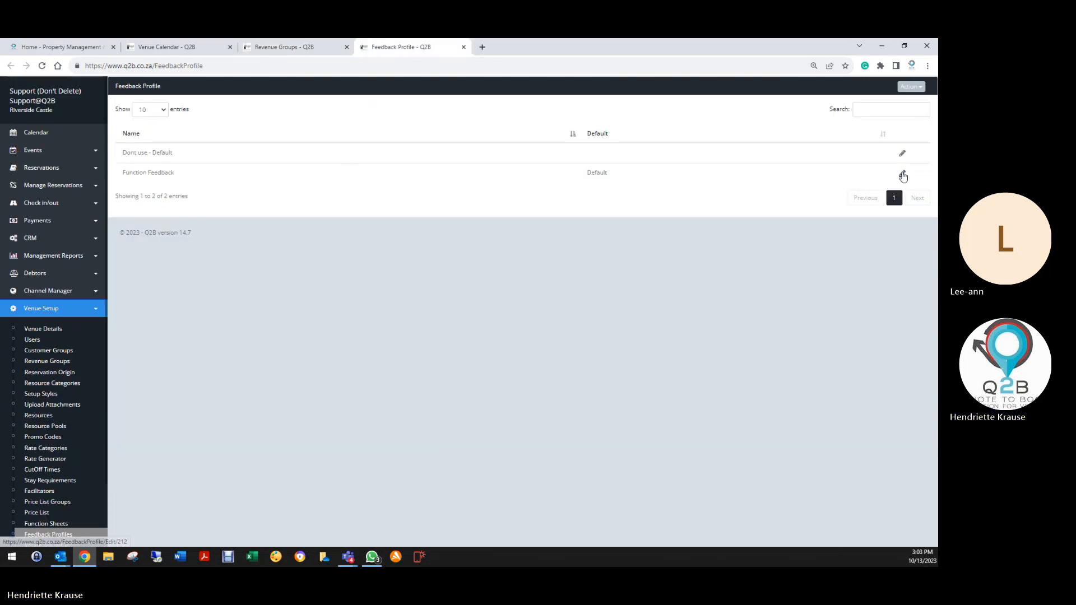
pyautogui.click(902, 174)
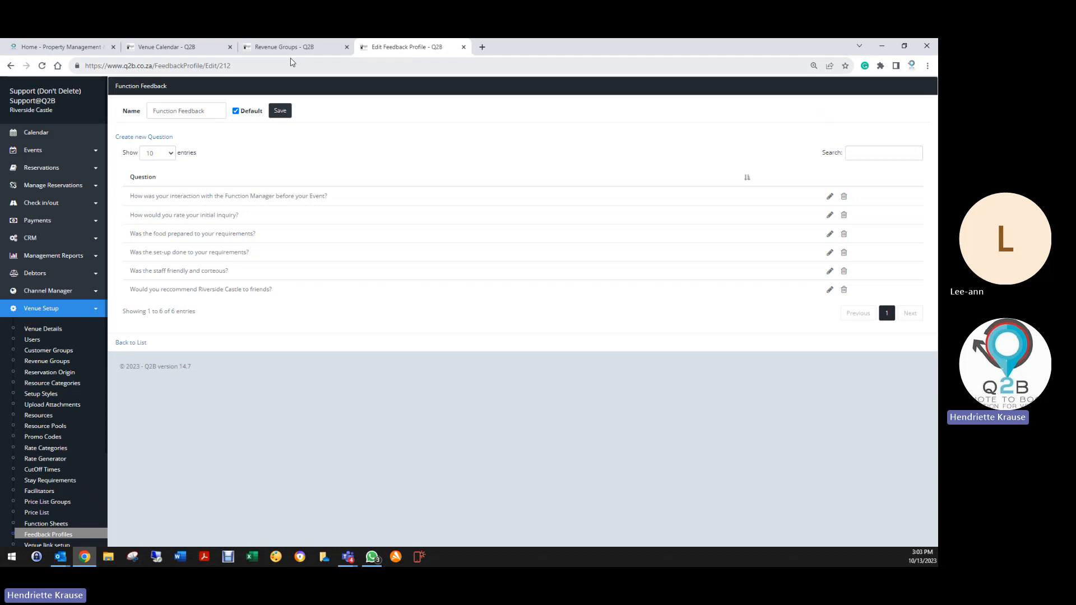
# Link Function Feedback to the Conference revenue group and save it.
pyautogui.click(273, 49)
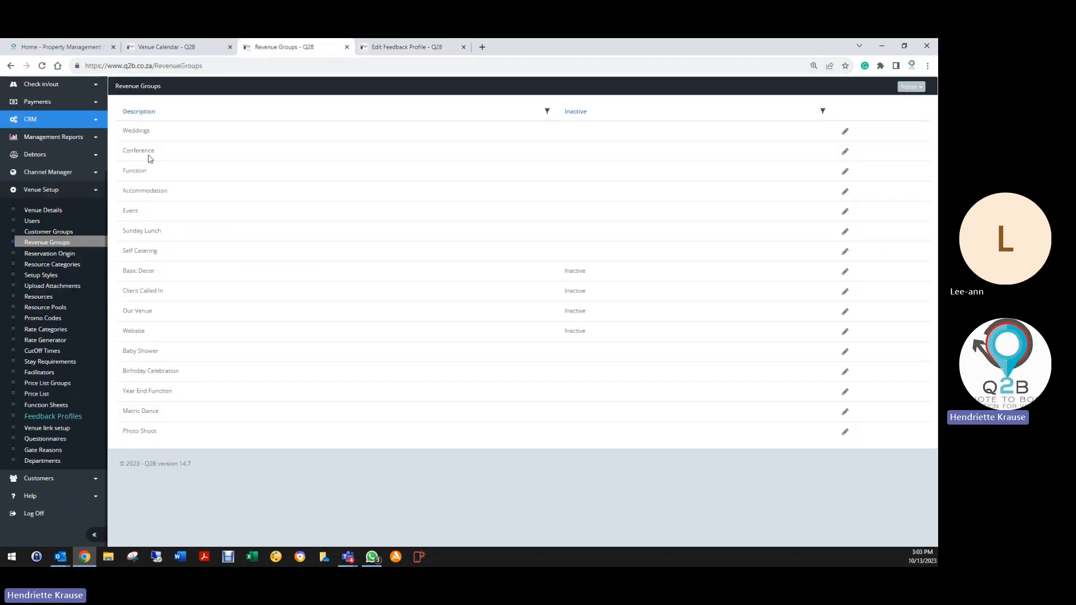
pyautogui.click(845, 151)
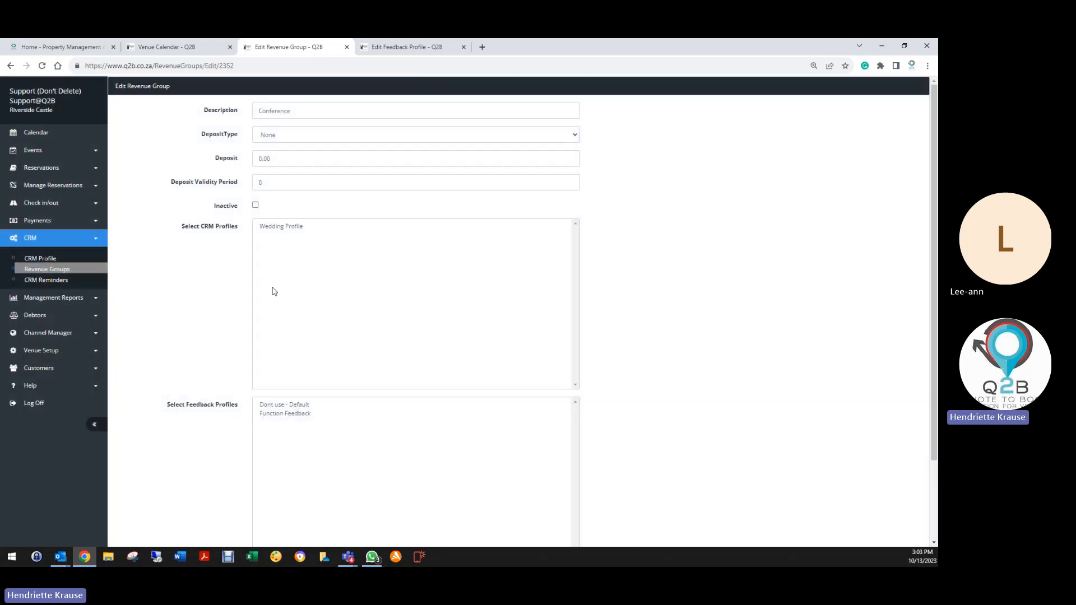
pyautogui.click(281, 415)
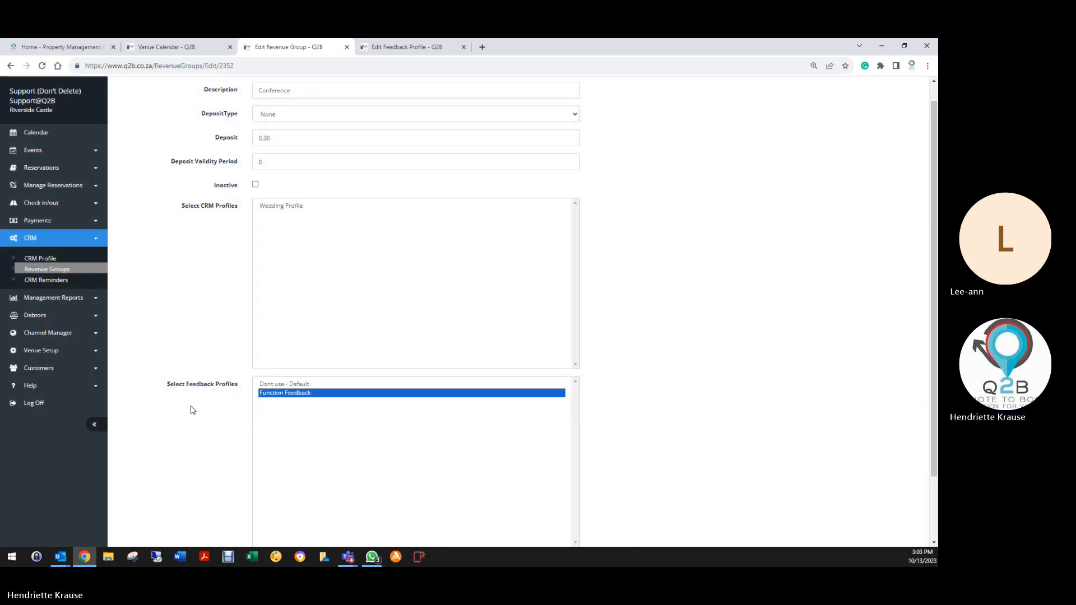
pyautogui.click(415, 46)
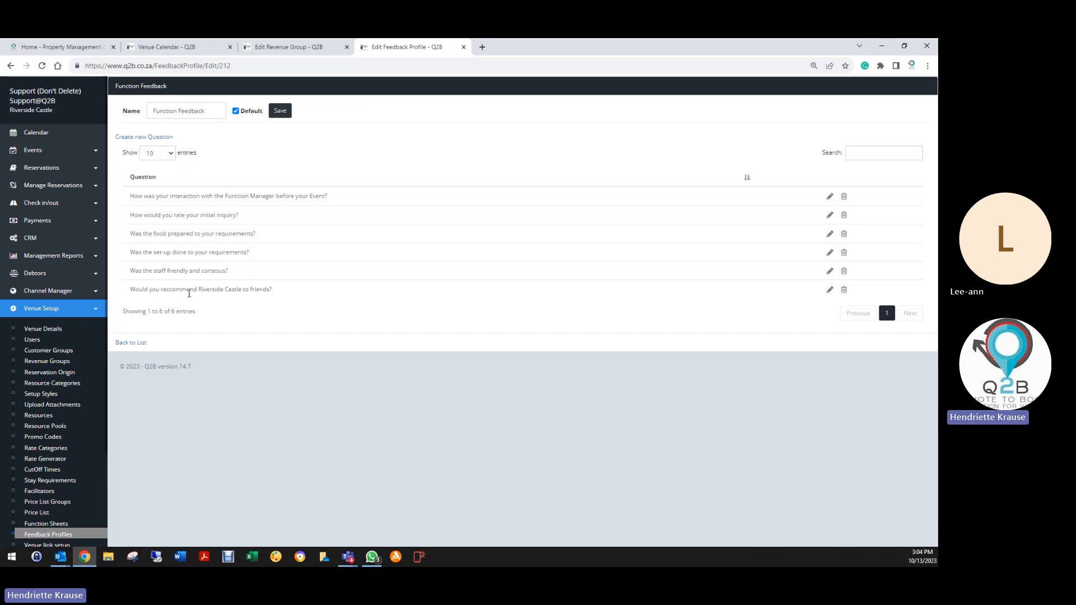
pyautogui.click(280, 47)
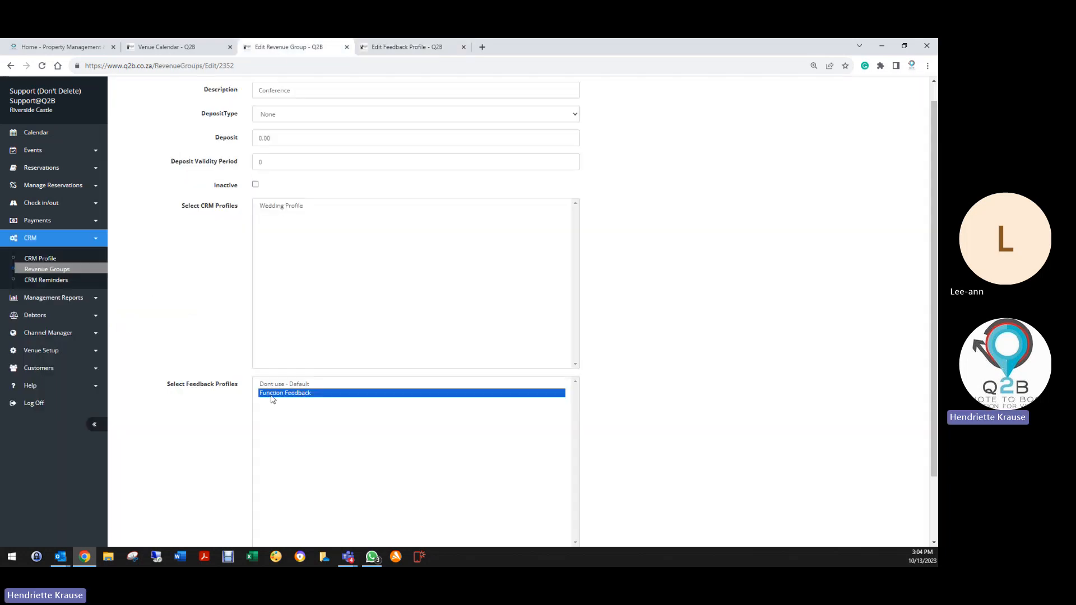
pyautogui.scroll(-2, 218, 407)
pyautogui.click(265, 485)
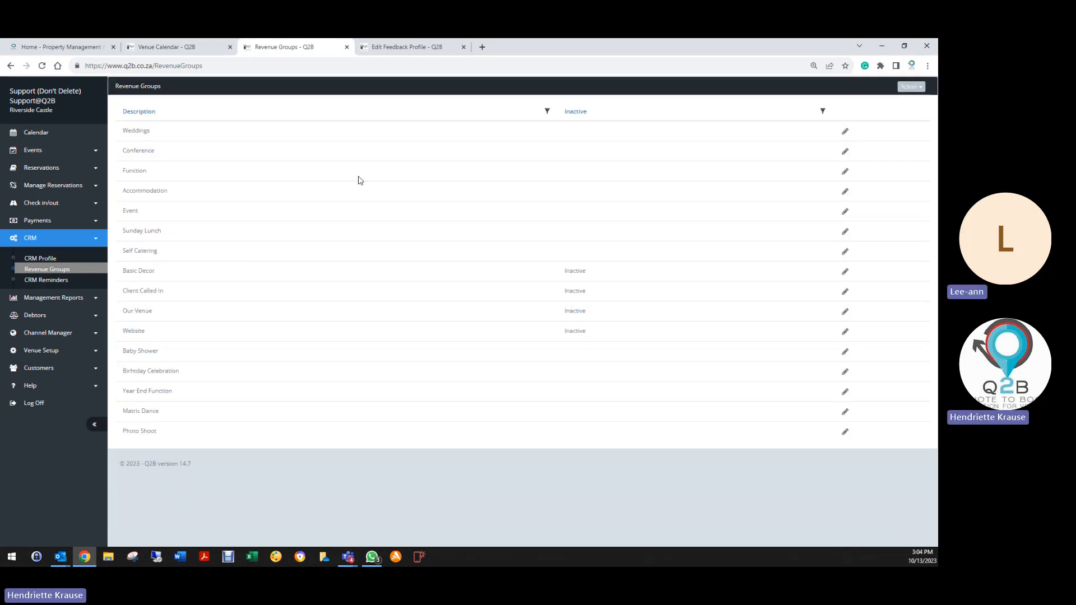
# Link Function Feedback to the Function and Event revenue groups, saving each.
pyautogui.click(845, 171)
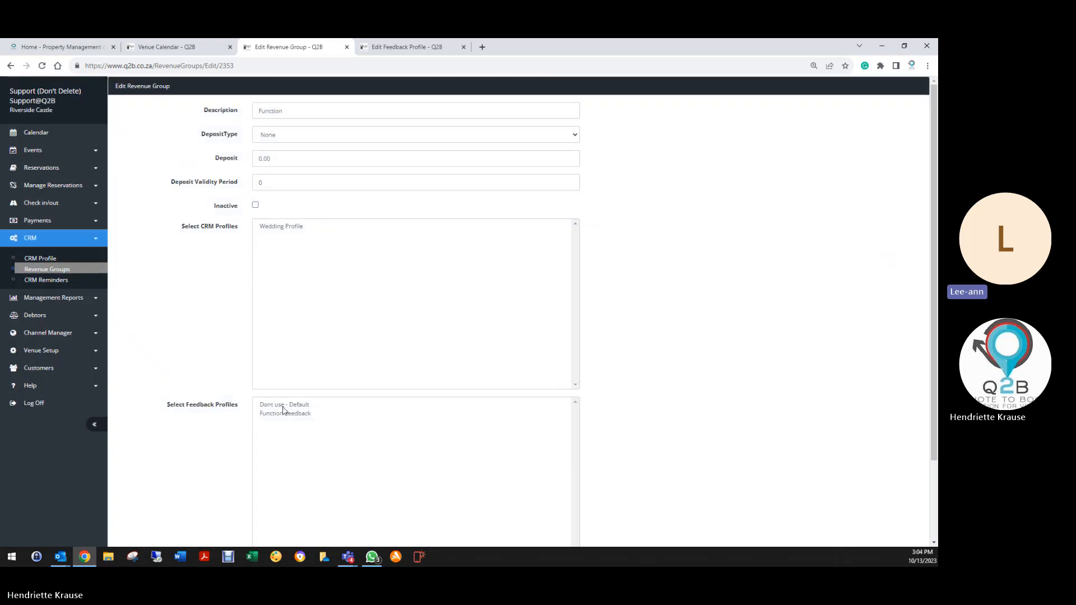
pyautogui.click(283, 413)
pyautogui.scroll(-2, 267, 423)
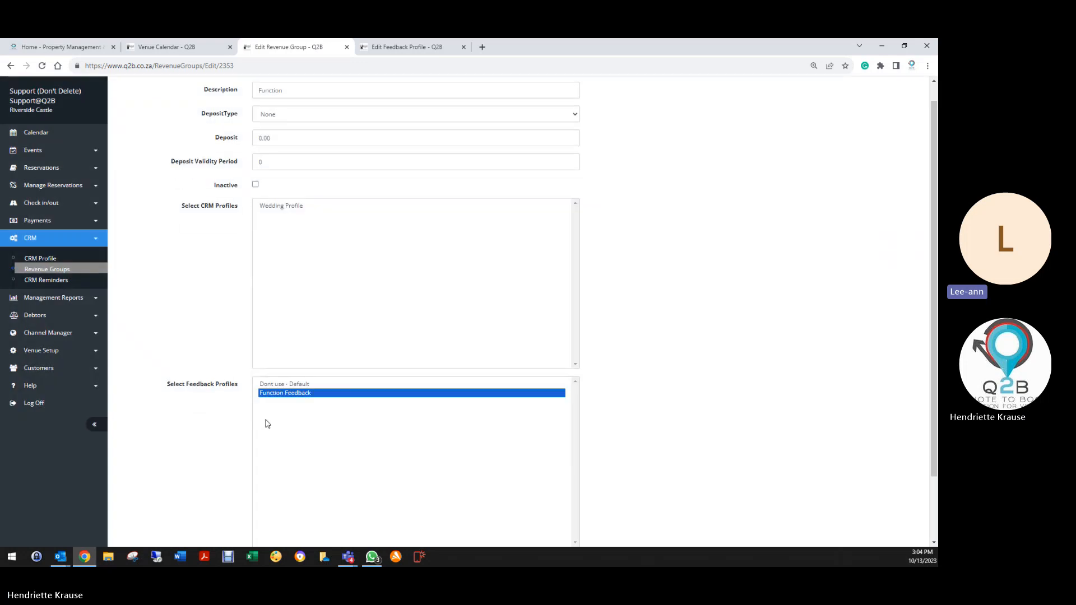
pyautogui.click(270, 487)
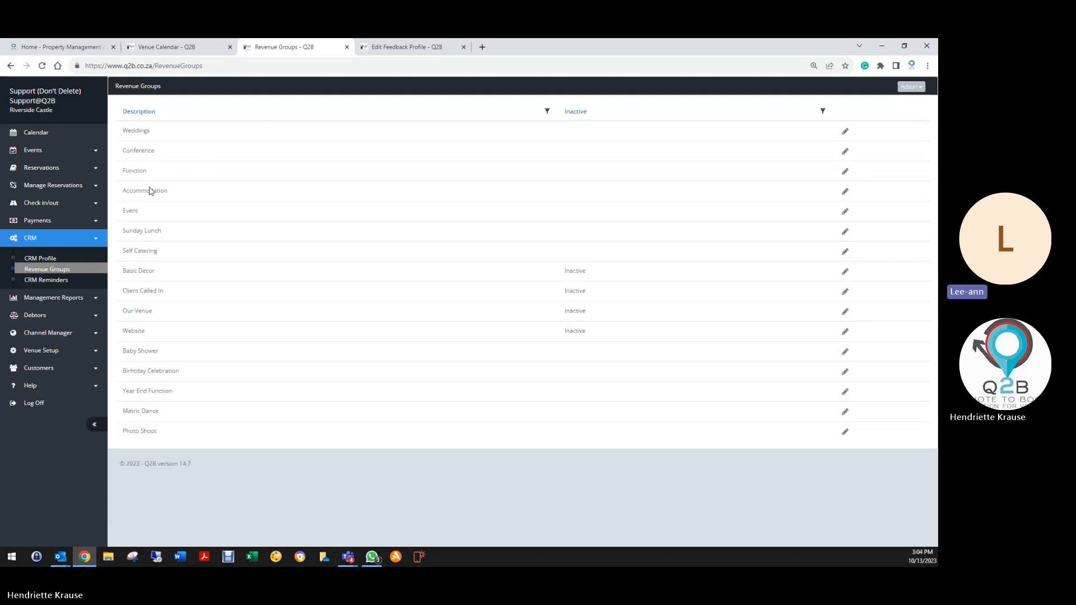
pyautogui.click(845, 212)
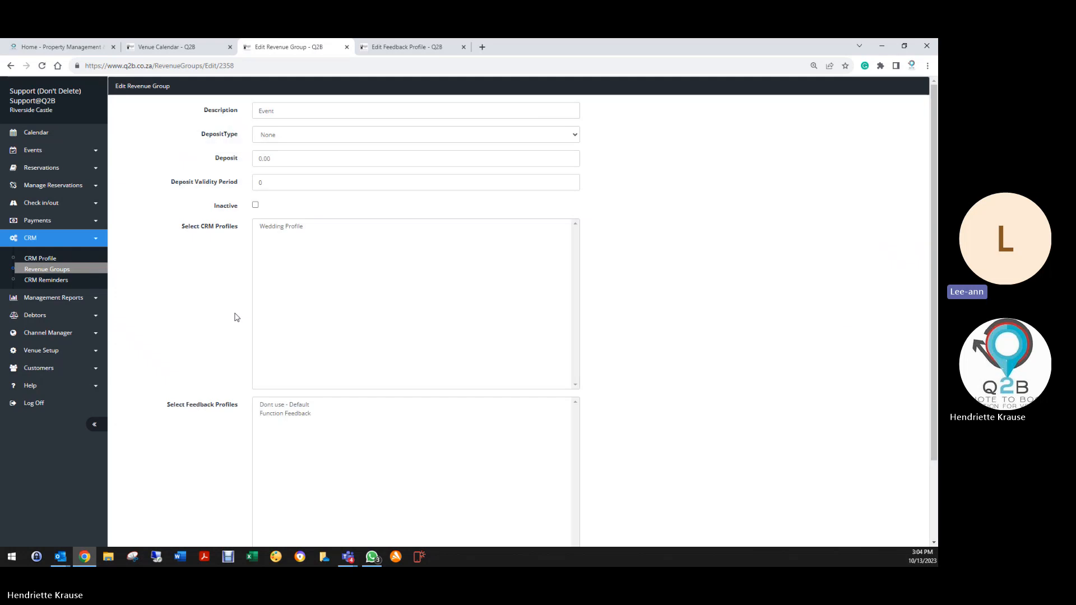
pyautogui.click(277, 414)
pyautogui.scroll(-2, 212, 428)
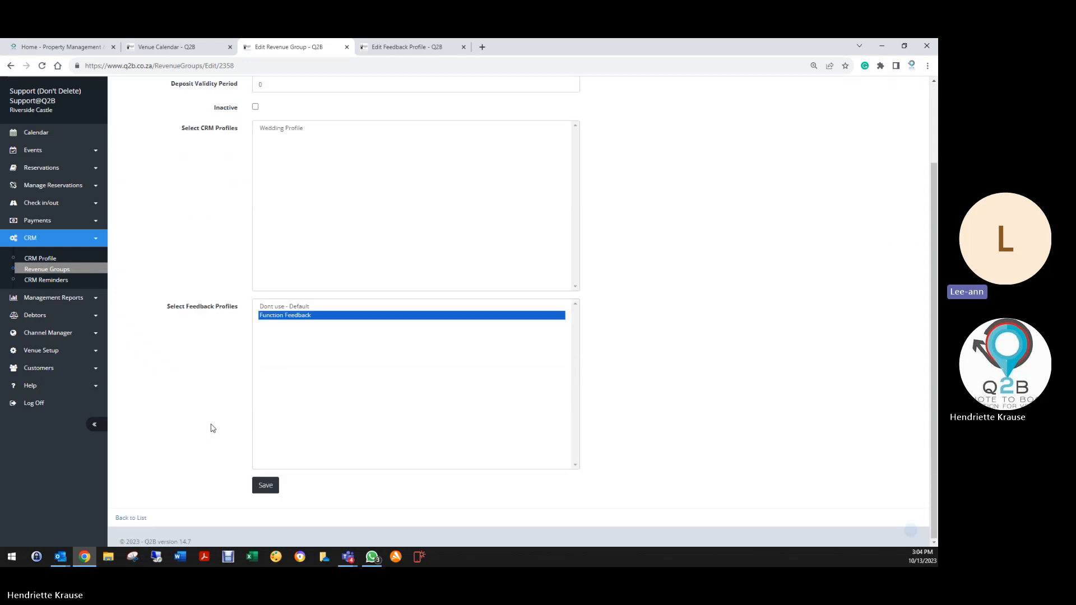
pyautogui.click(275, 490)
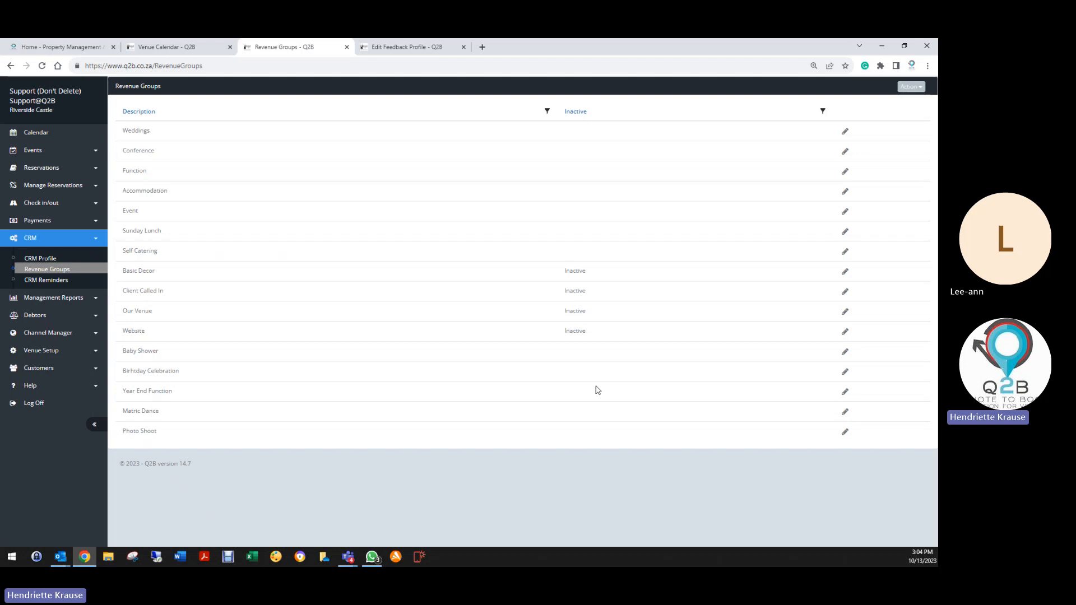
# Link Function Feedback to the Baby Shower and Birthday Celebration revenue groups, saving each.
pyautogui.click(846, 352)
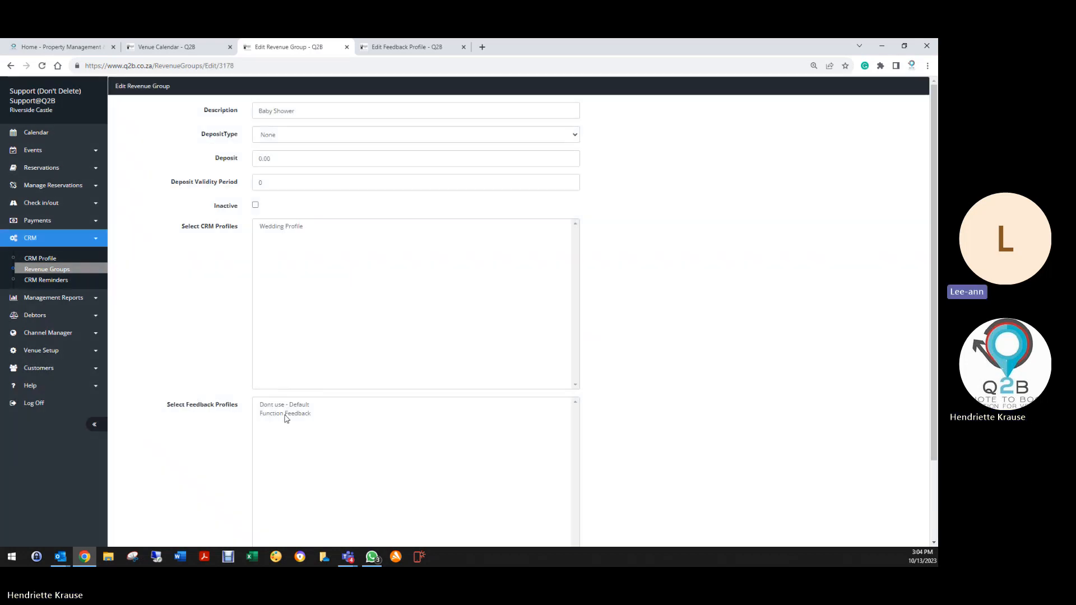
pyautogui.click(286, 414)
pyautogui.scroll(-2, 284, 416)
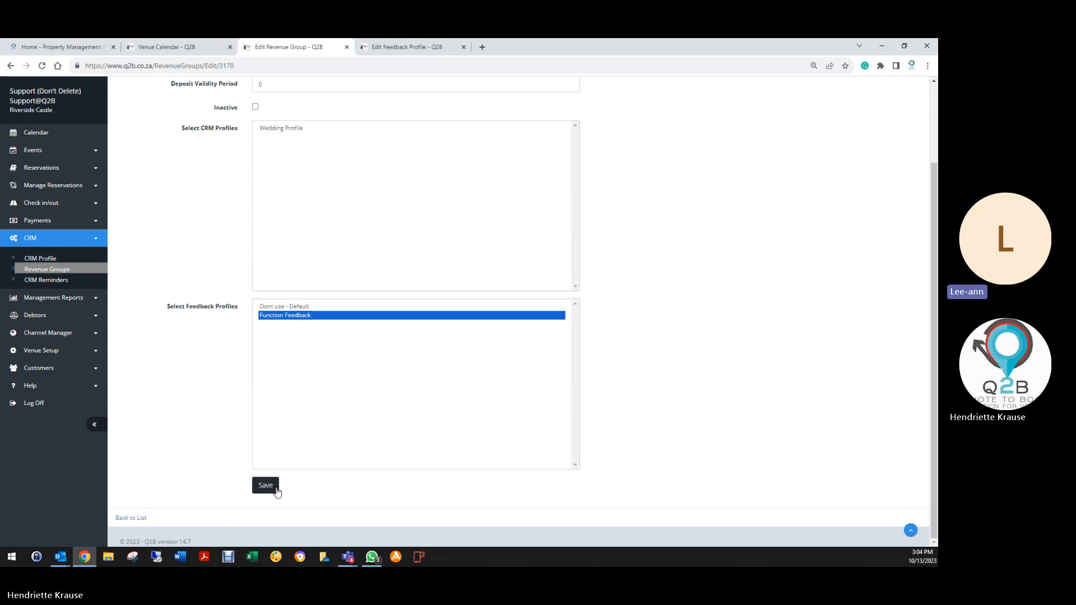
pyautogui.click(277, 492)
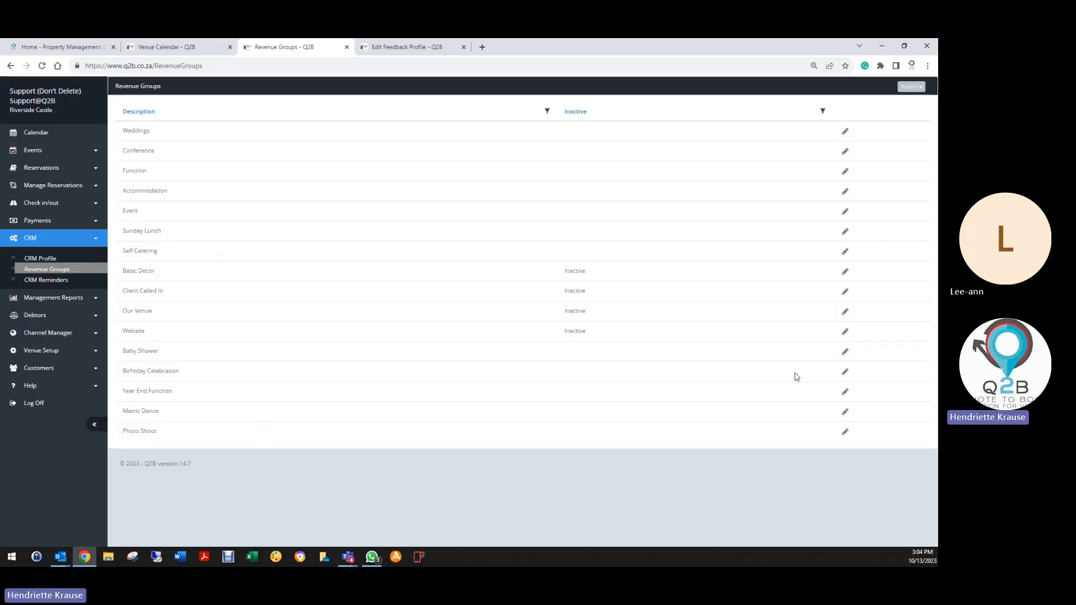
pyautogui.click(845, 371)
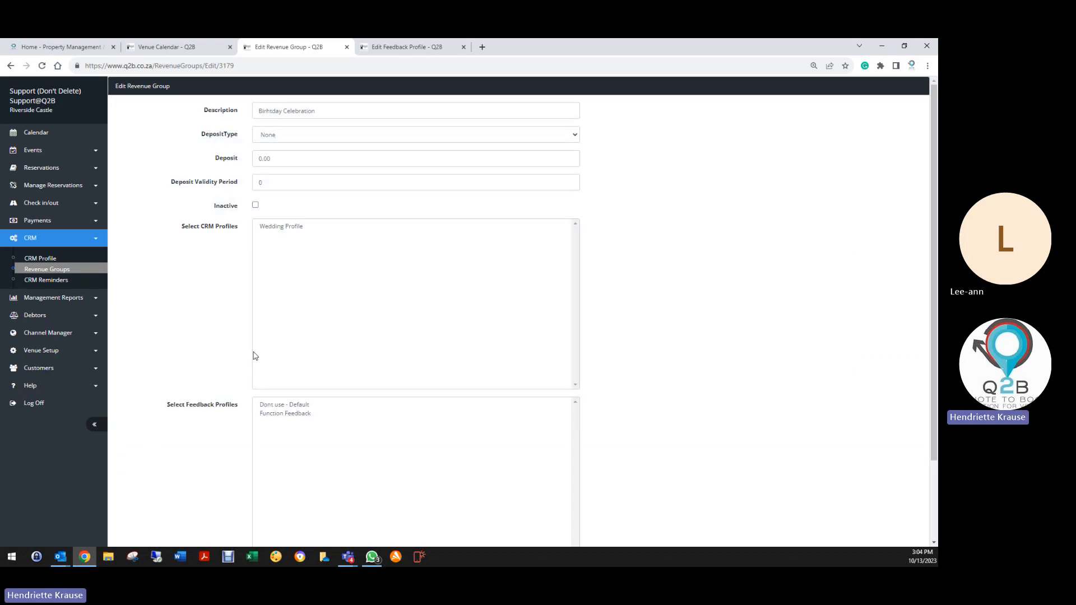
pyautogui.click(273, 415)
pyautogui.scroll(-2, 273, 416)
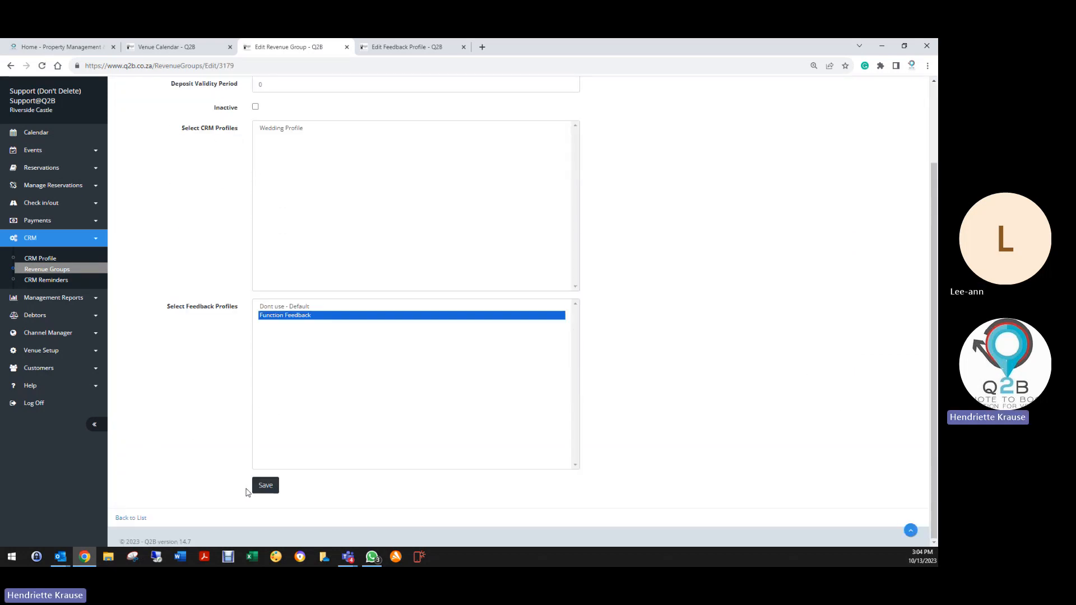
pyautogui.click(276, 488)
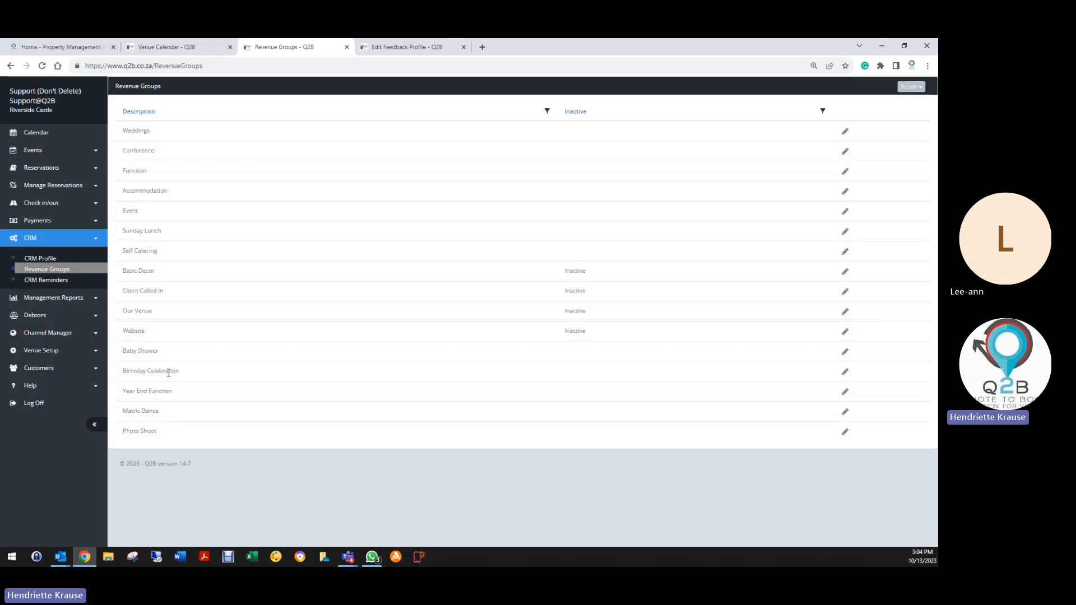
# Link Function Feedback to the Year End Function and Matric Dance revenue groups, saving each.
pyautogui.click(845, 391)
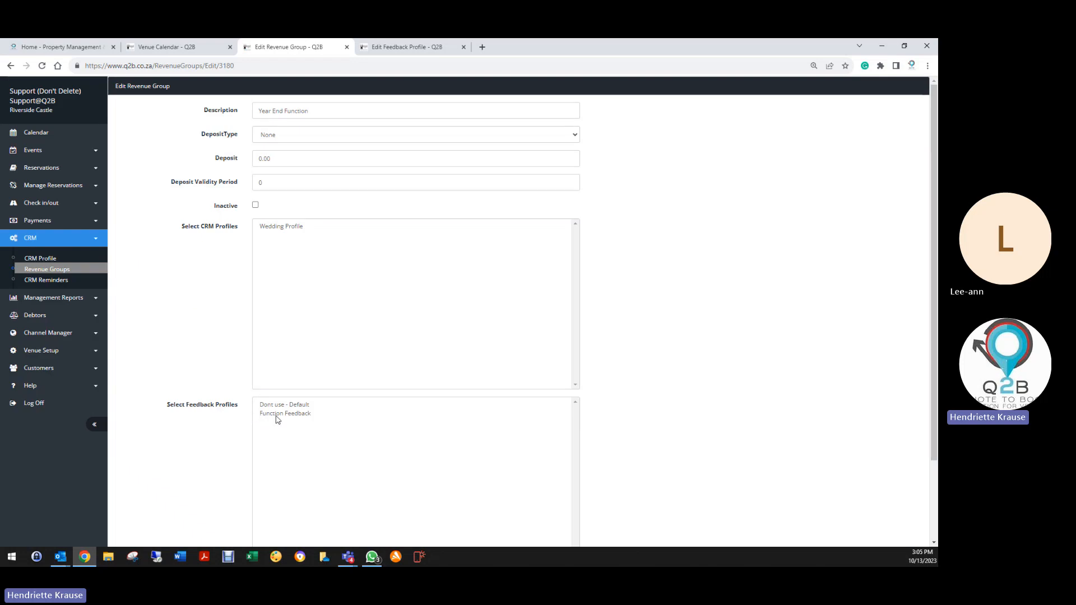
pyautogui.click(276, 413)
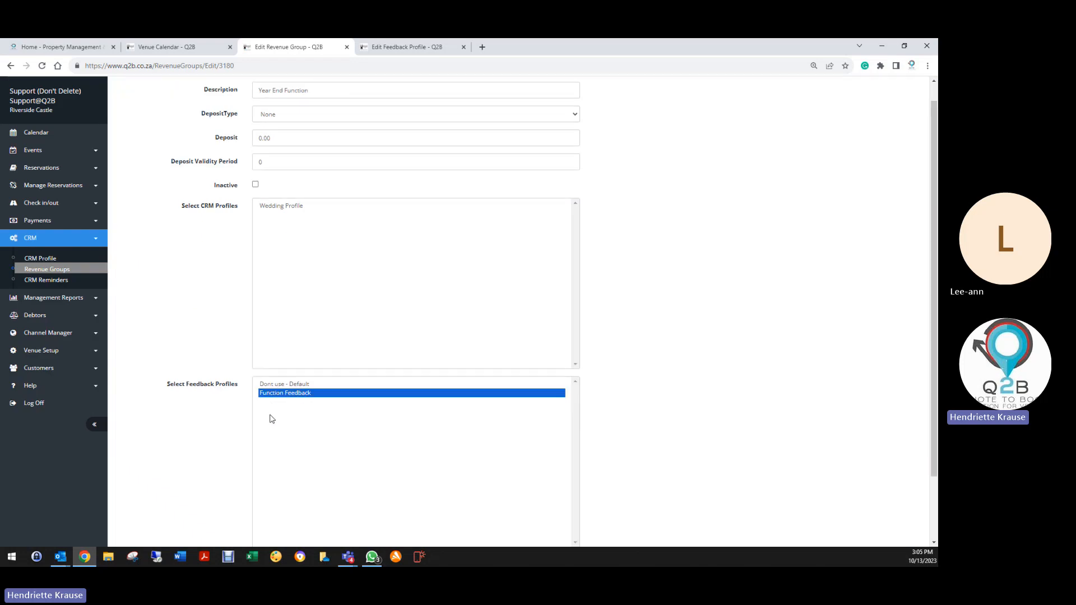
pyautogui.scroll(-3, 224, 431)
pyautogui.click(265, 485)
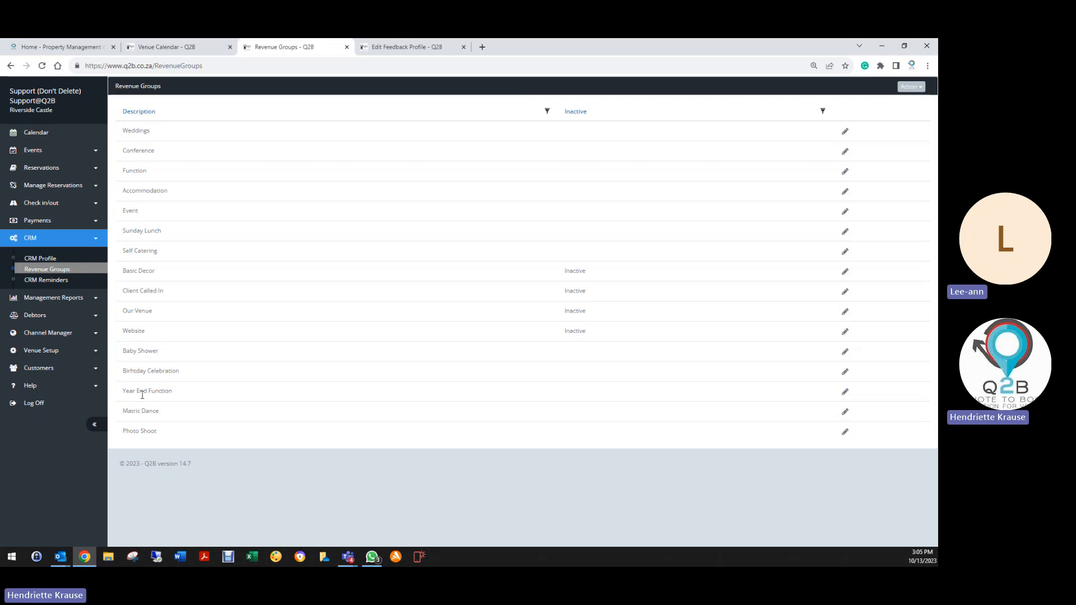
pyautogui.click(845, 412)
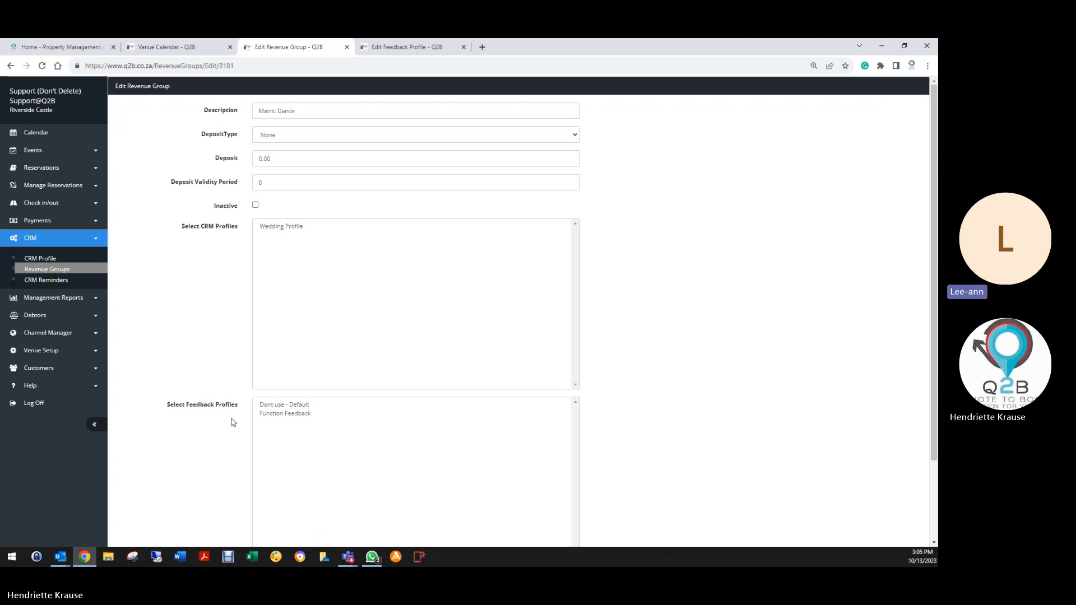
pyautogui.click(290, 416)
pyautogui.scroll(-3, 222, 442)
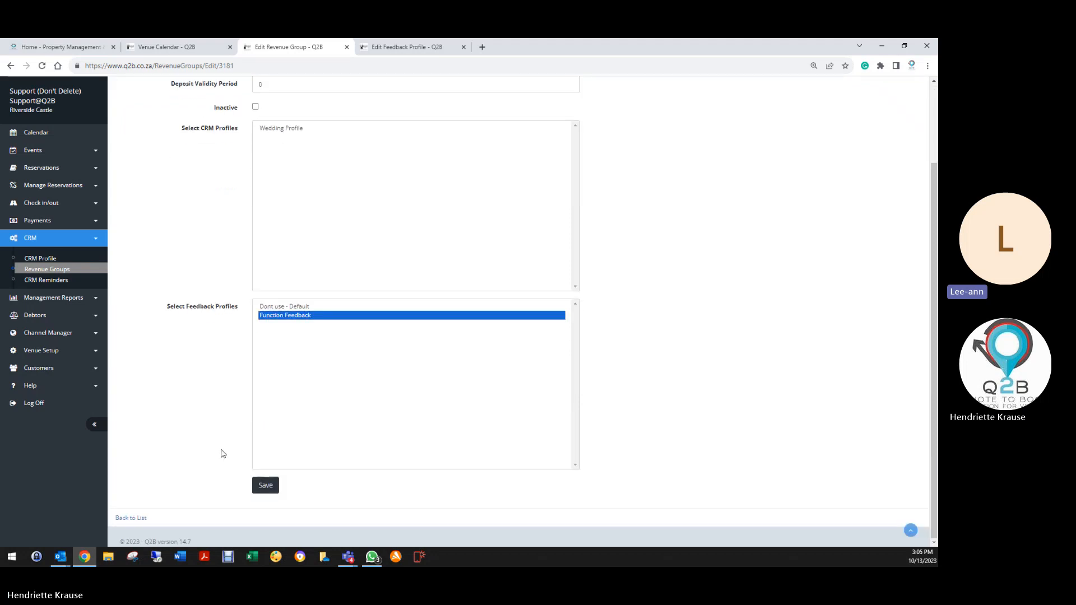
pyautogui.click(264, 485)
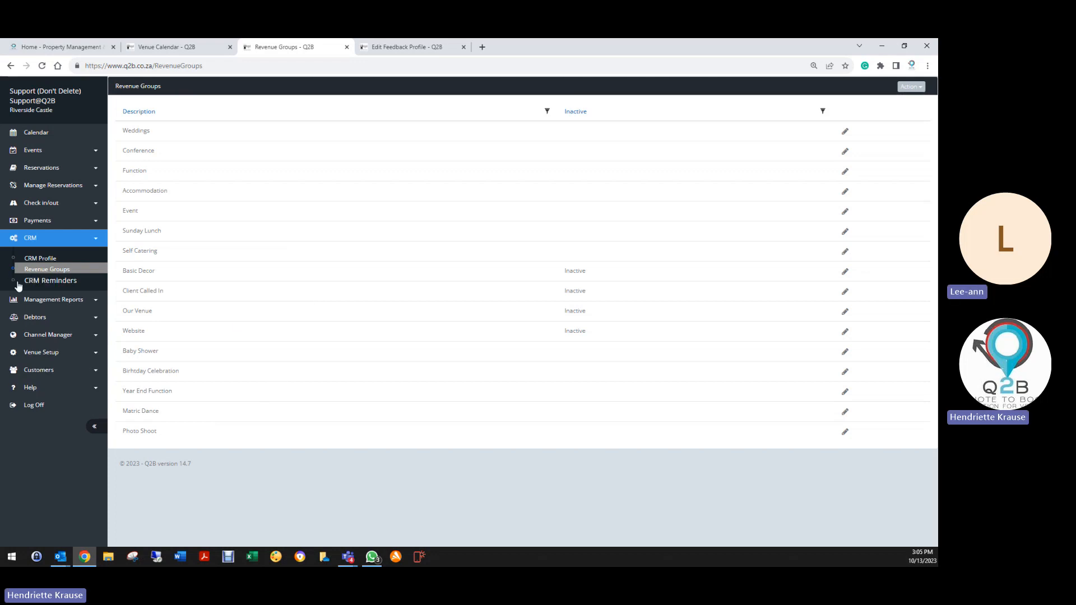
# Check the CRM Reminders revenue groups, review the Wedding Profile's reminders, then return to CRM Reminders.
pyautogui.click(66, 283)
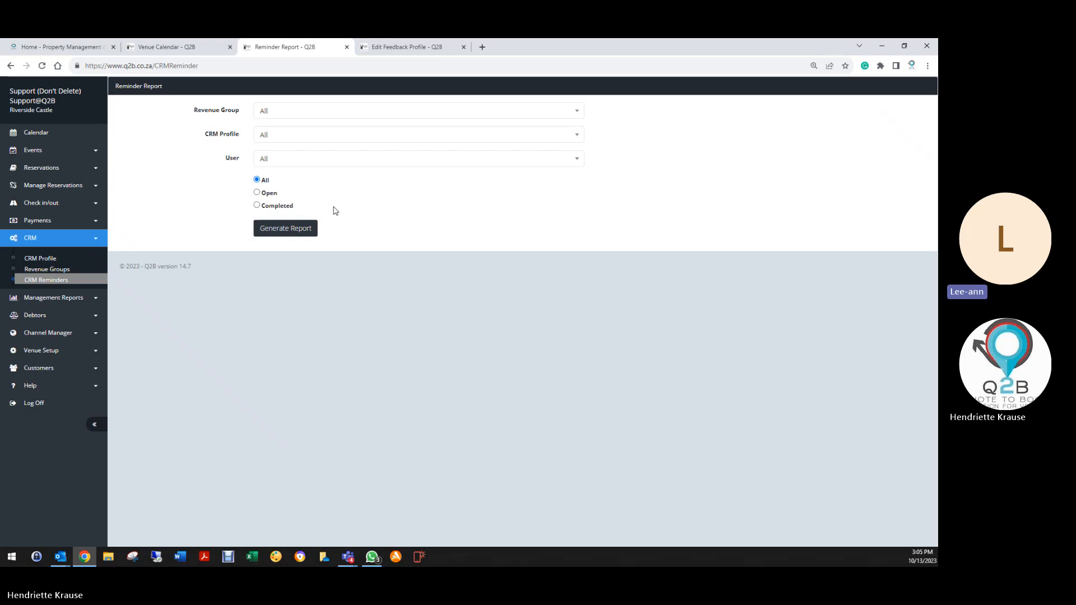
pyautogui.click(276, 113)
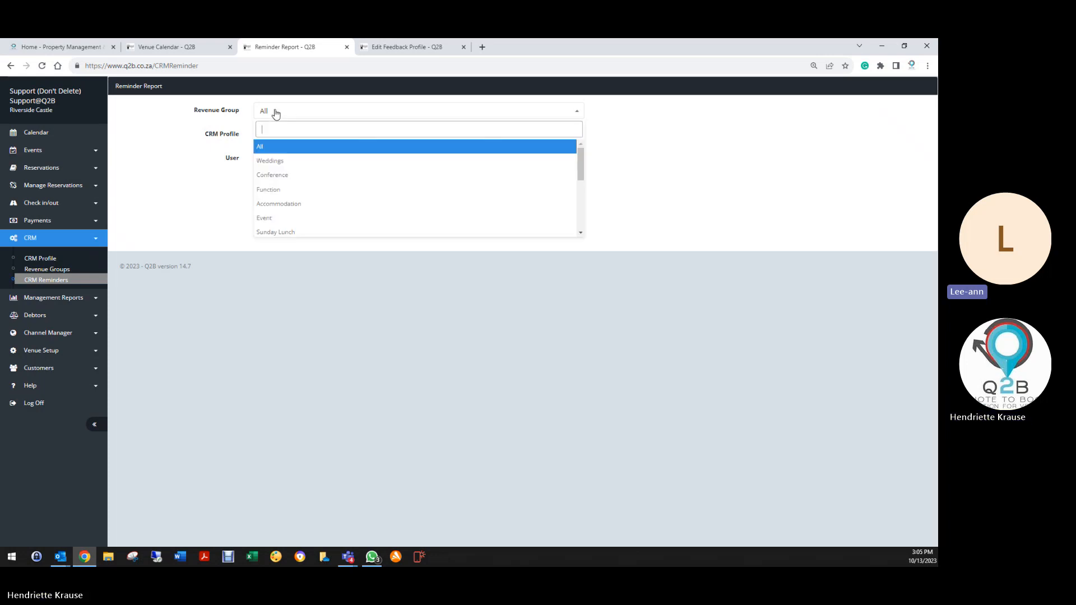
pyautogui.click(276, 114)
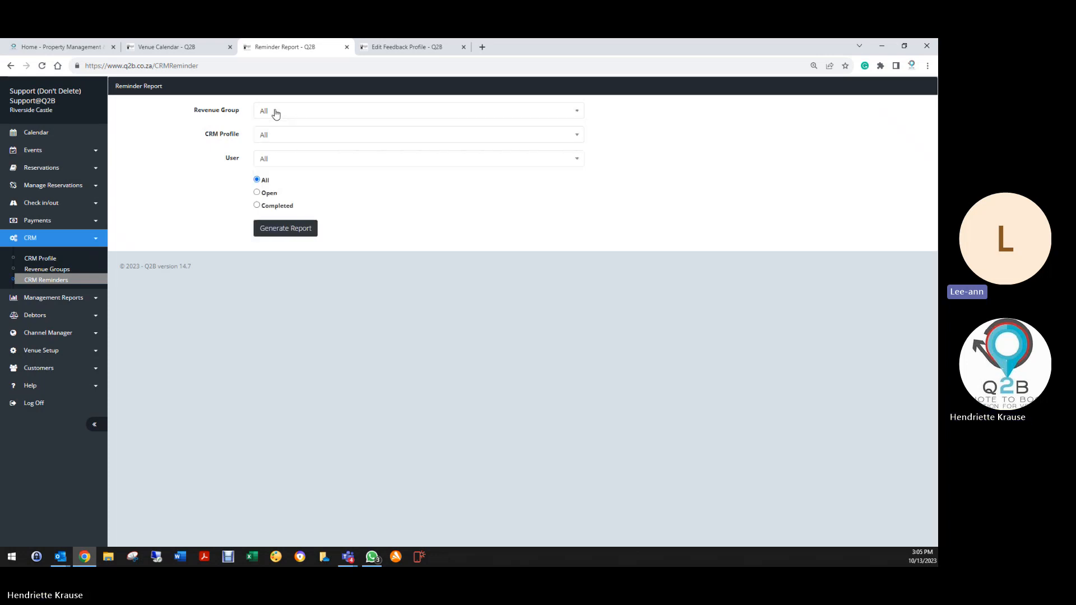
pyautogui.click(41, 258)
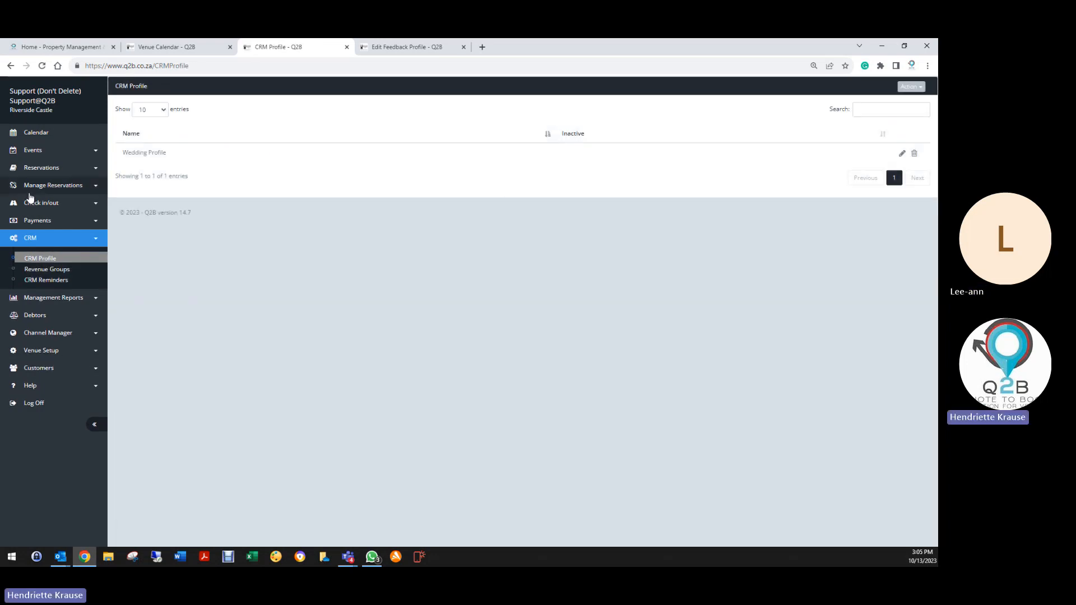
pyautogui.click(902, 153)
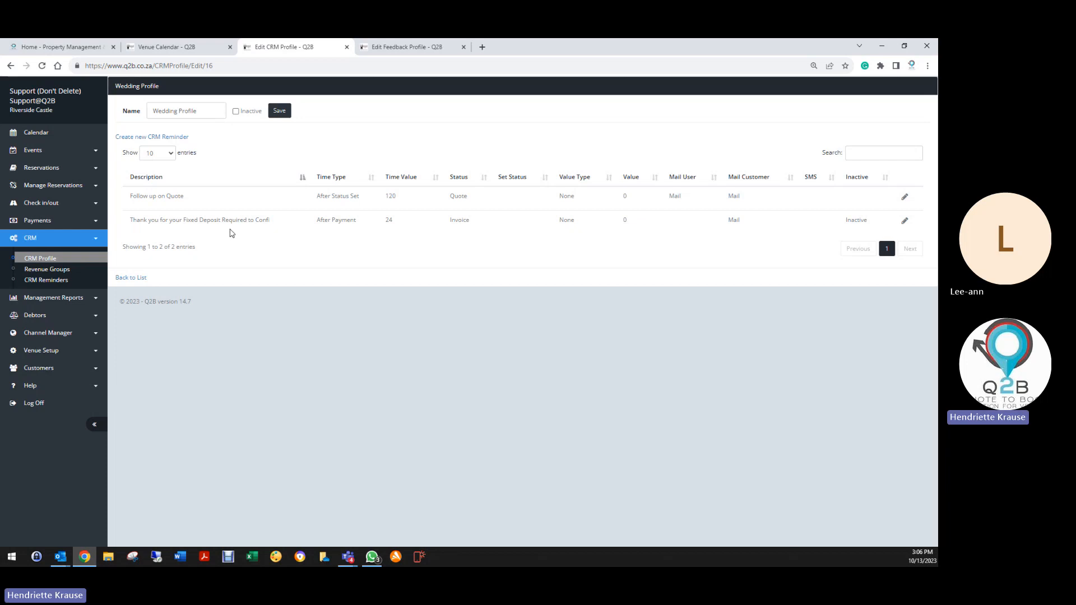
pyautogui.click(50, 282)
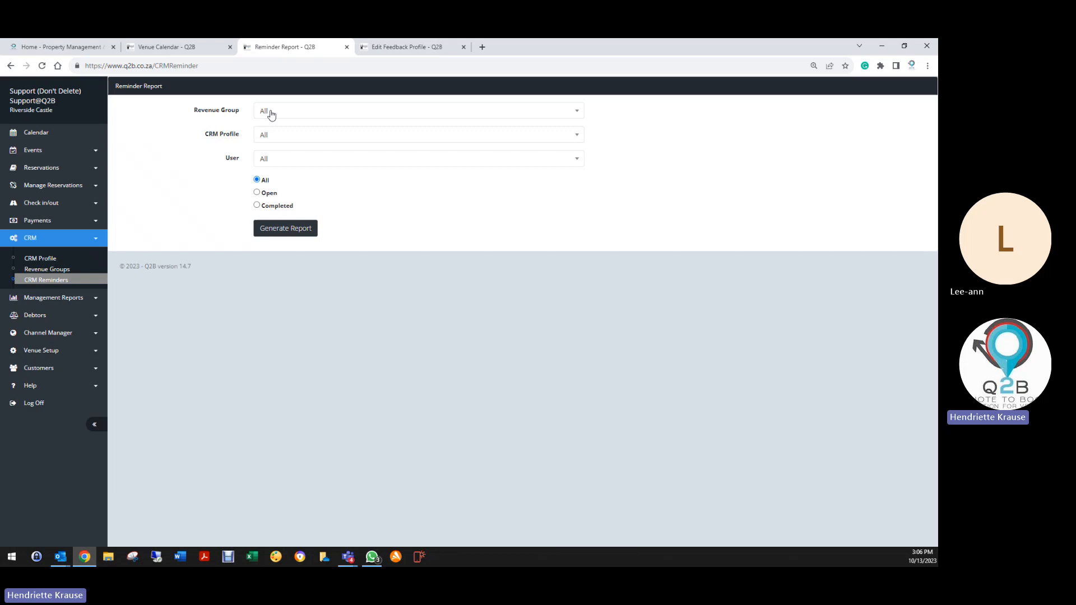
# Generate the reminder report for Weddings, Wedding Profile, open reminders only.
pyautogui.click(271, 115)
pyautogui.click(272, 161)
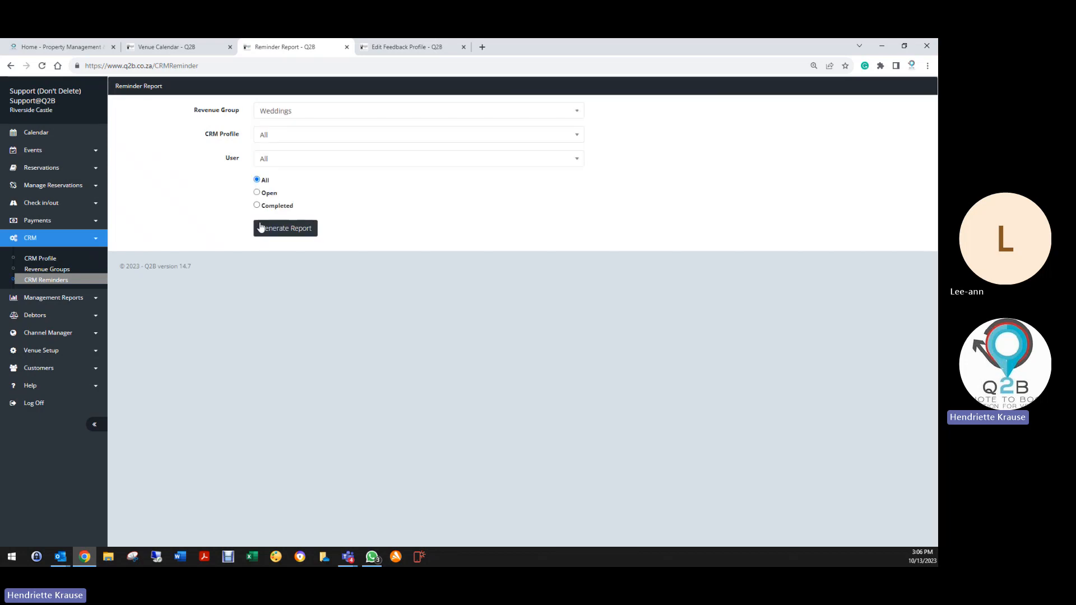
pyautogui.click(269, 137)
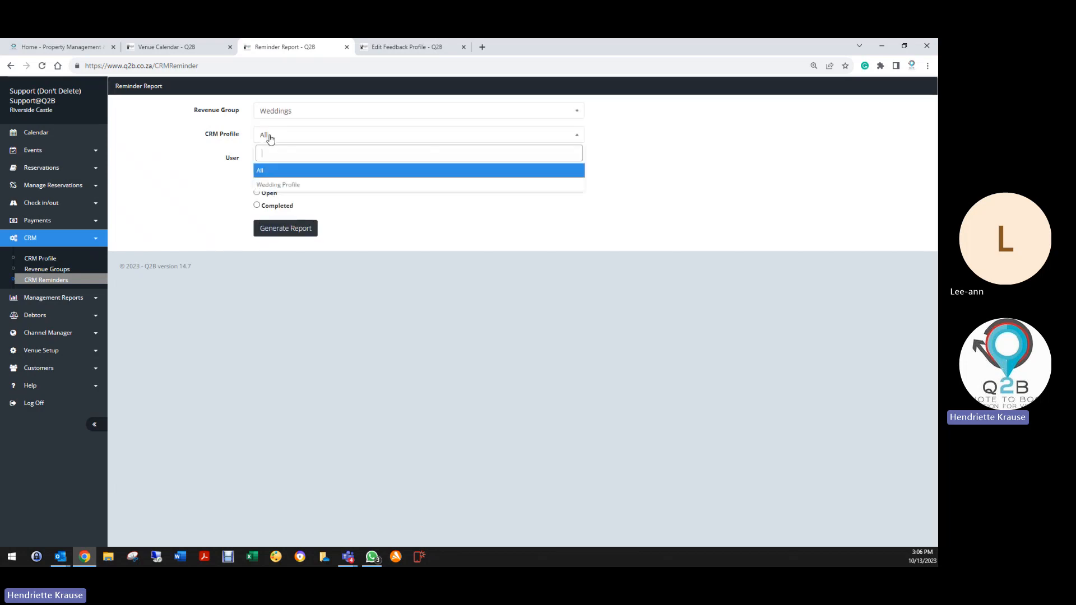
pyautogui.click(274, 185)
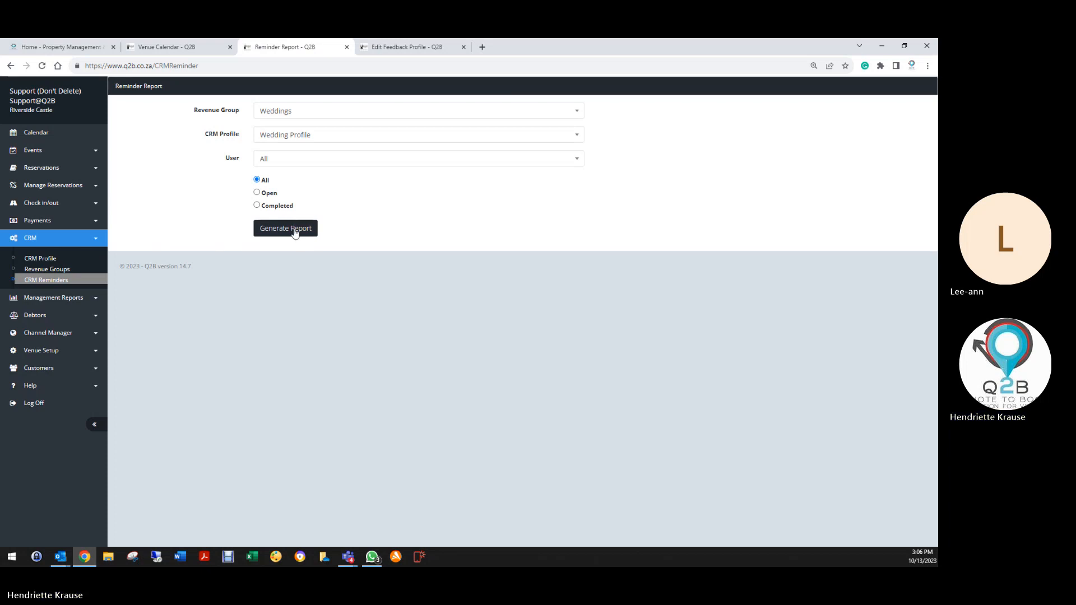
pyautogui.click(257, 192)
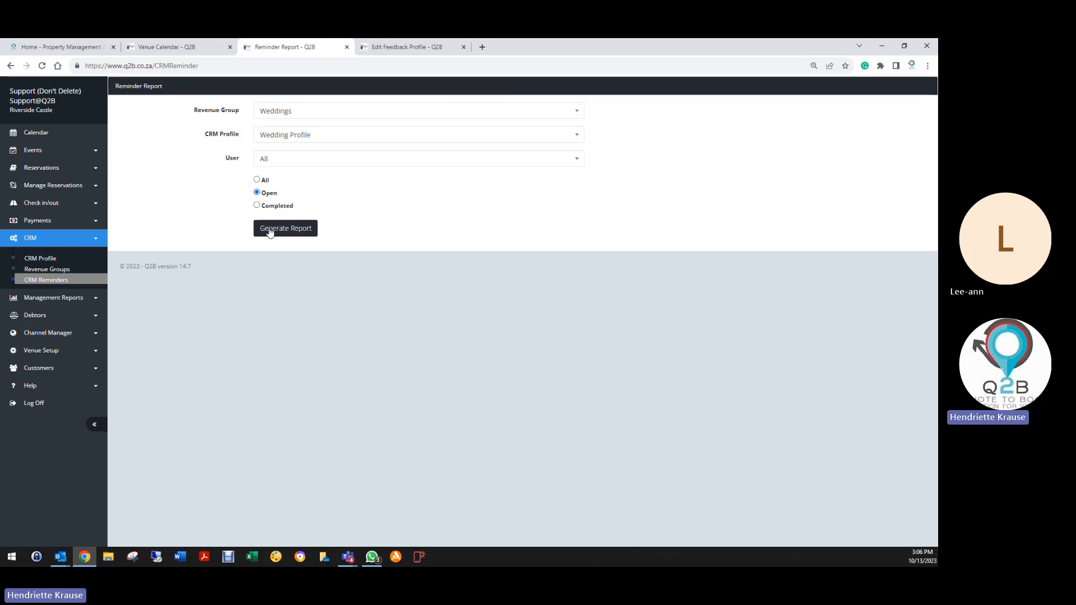
pyautogui.click(270, 232)
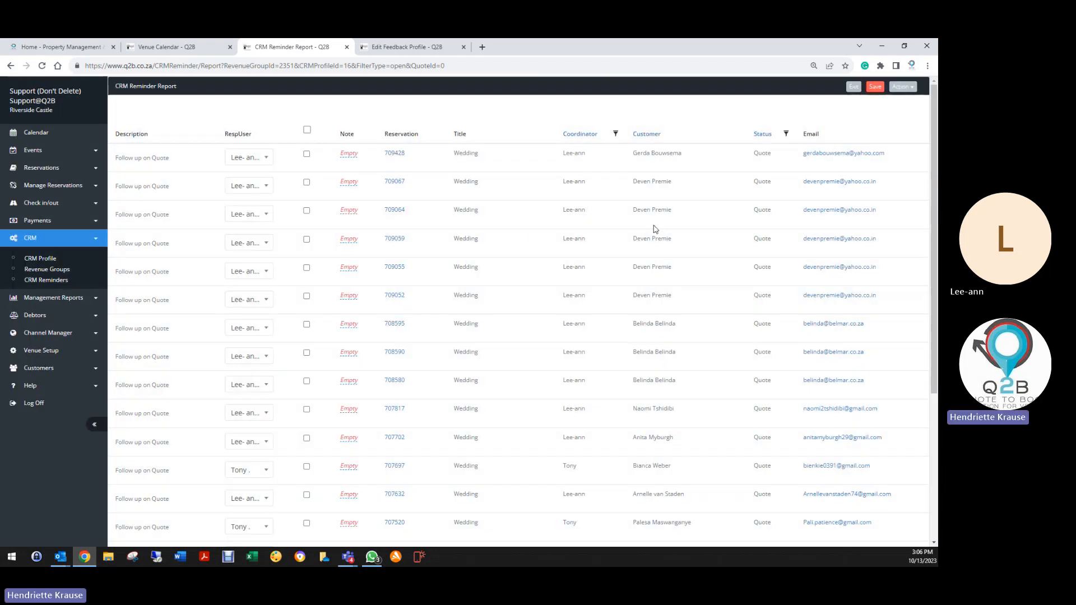
# Jump to page 74, go back to page 1, then jump to the last page again.
pyautogui.scroll(-4, 598, 380)
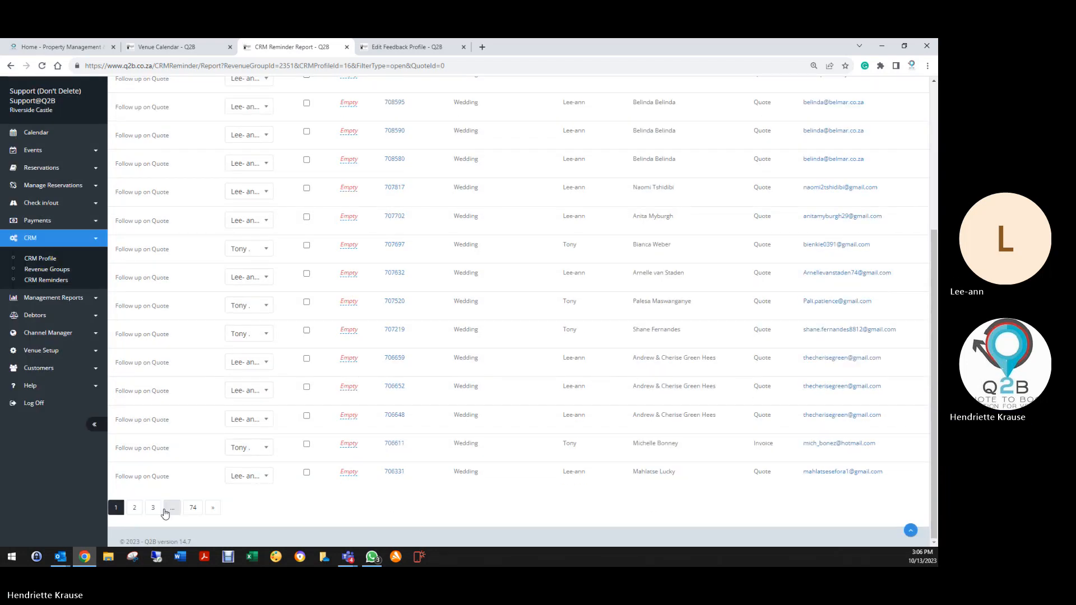
pyautogui.click(194, 511)
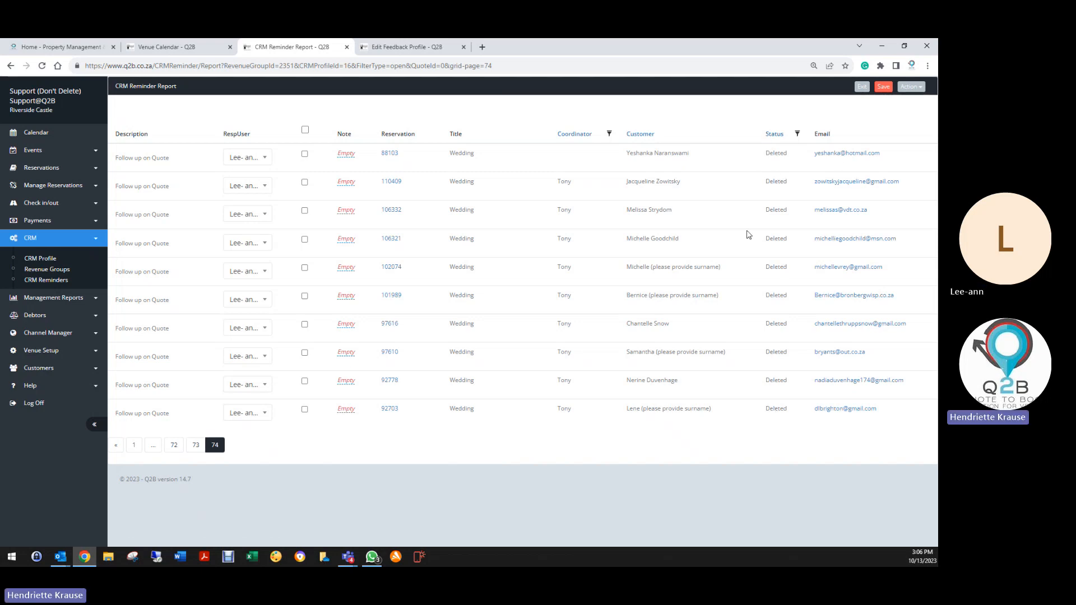
pyautogui.click(134, 446)
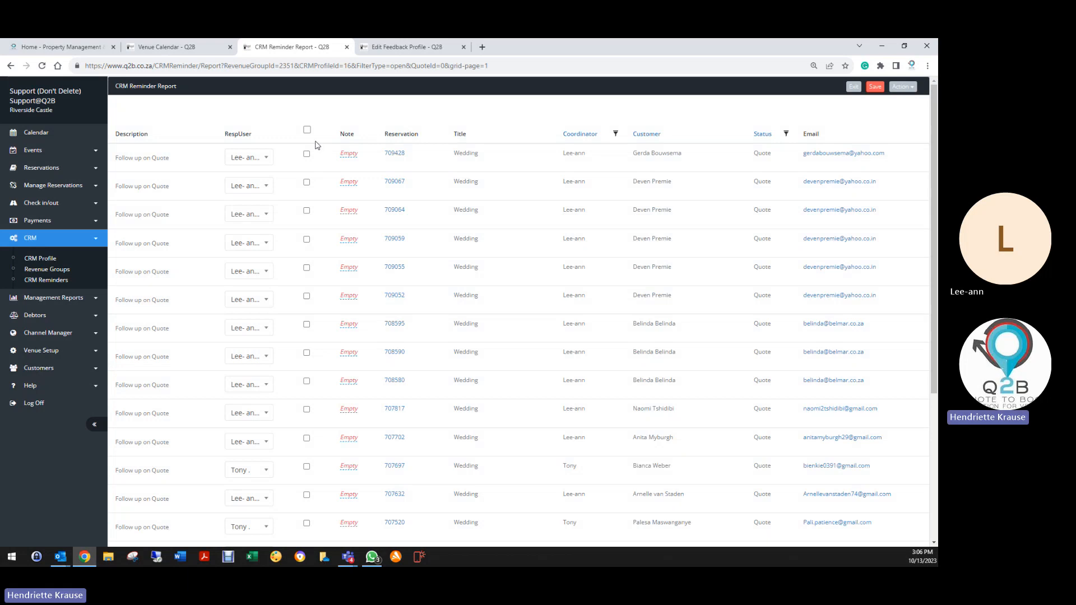
pyautogui.scroll(-2, 258, 316)
pyautogui.scroll(-3, 255, 324)
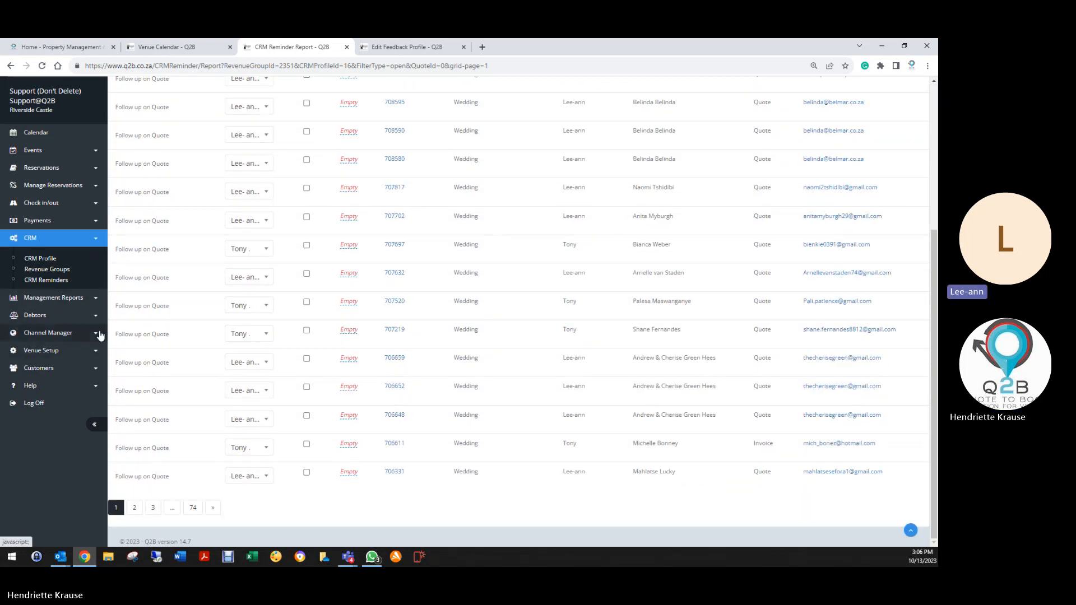
pyautogui.click(212, 511)
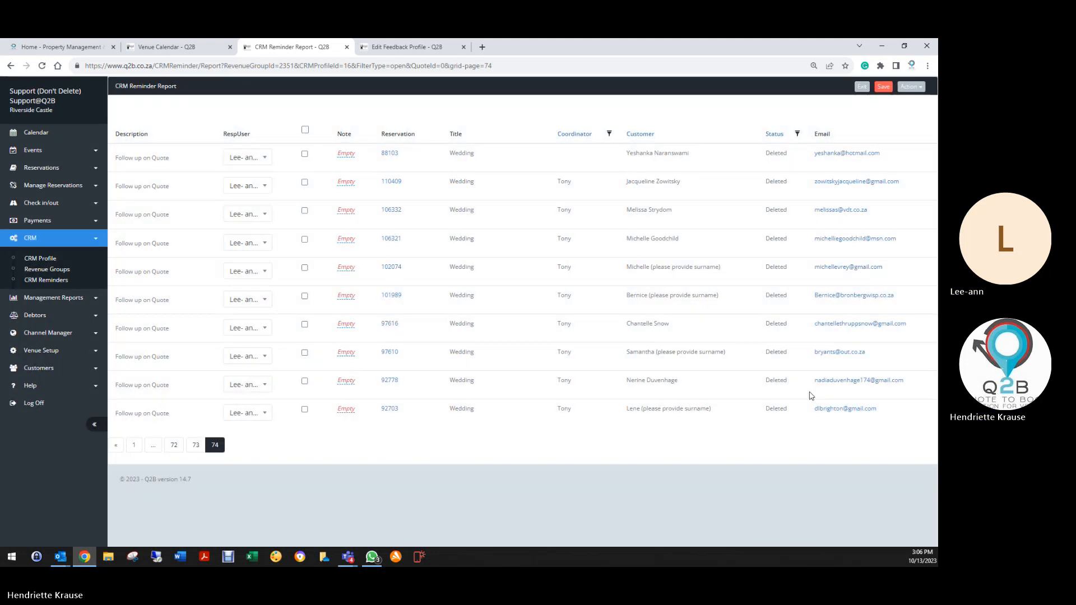
# Open the last row's deleted wedding booking, view its audit trail, then exit to the Reservation List.
pyautogui.click(387, 410)
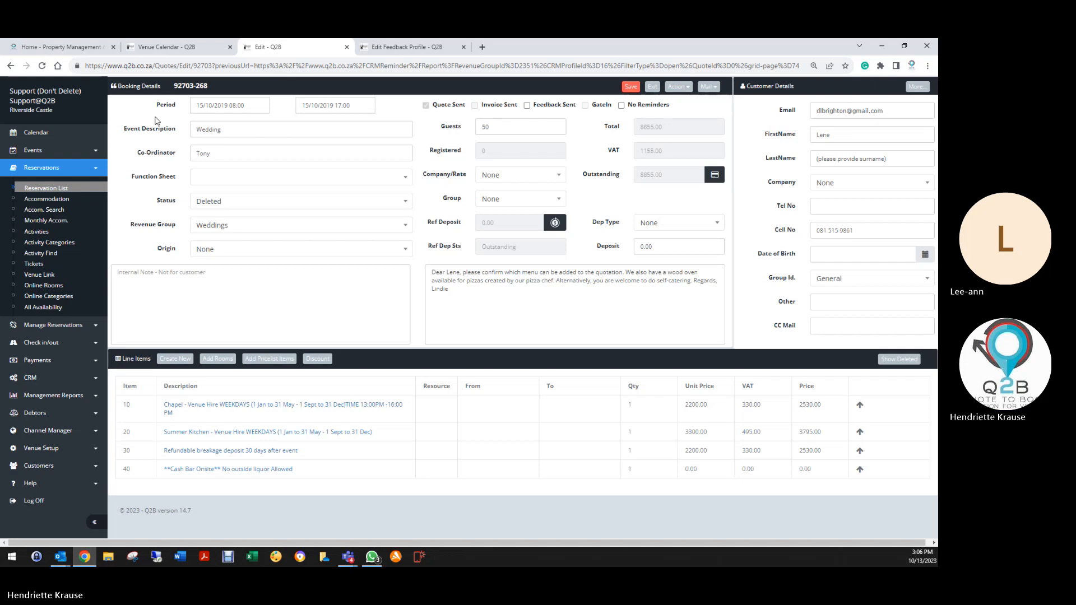
pyautogui.click(682, 88)
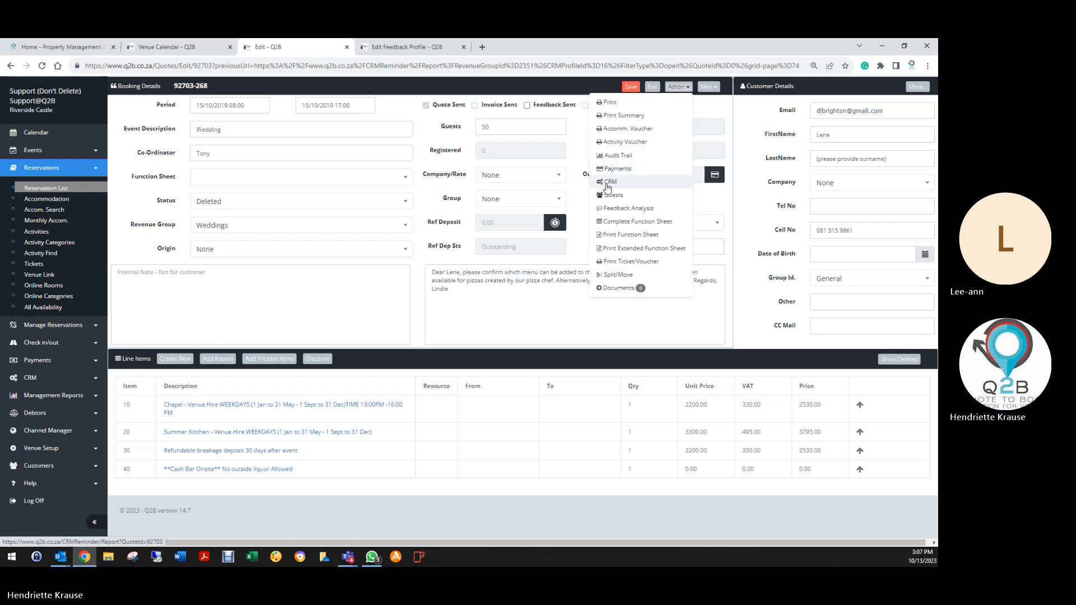
pyautogui.click(616, 156)
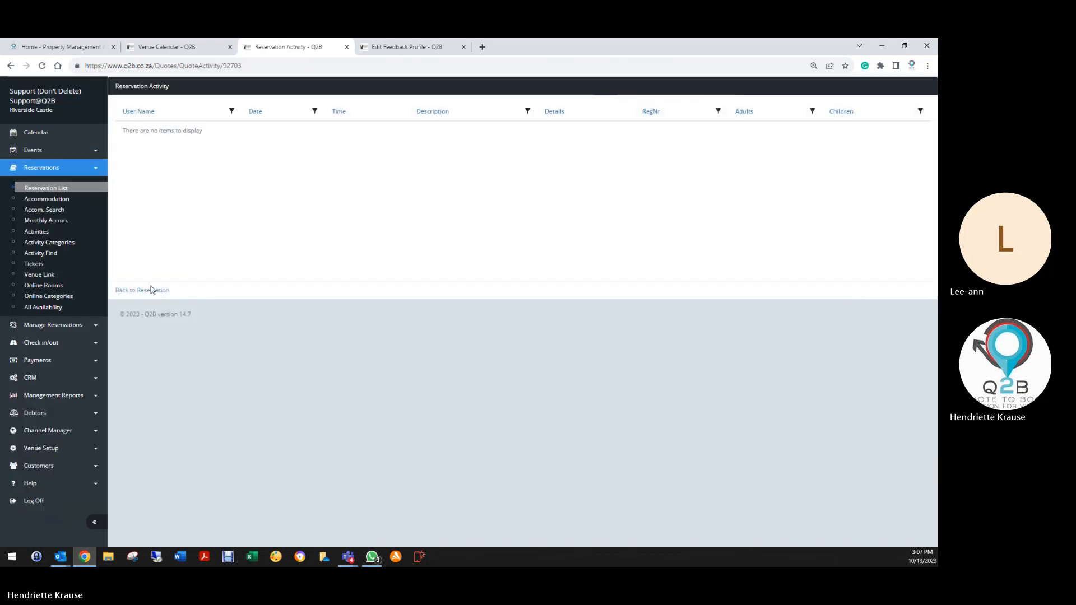
pyautogui.click(151, 290)
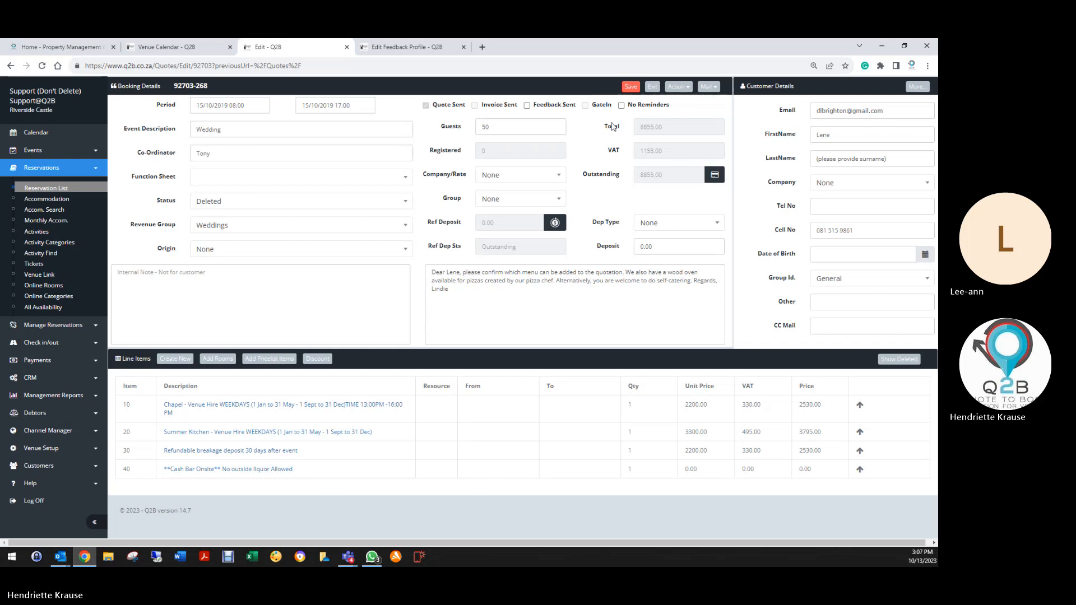
pyautogui.click(631, 86)
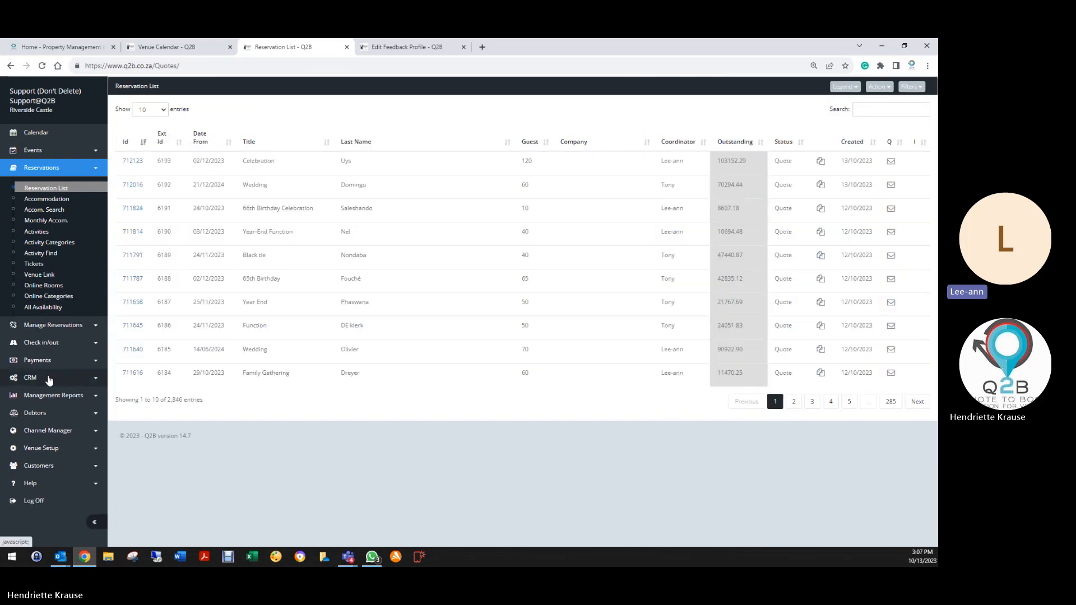
# Generate the CRM Reminder Report for Weddings, Wedding Profile, All users, Open reminders only.
pyautogui.click(37, 378)
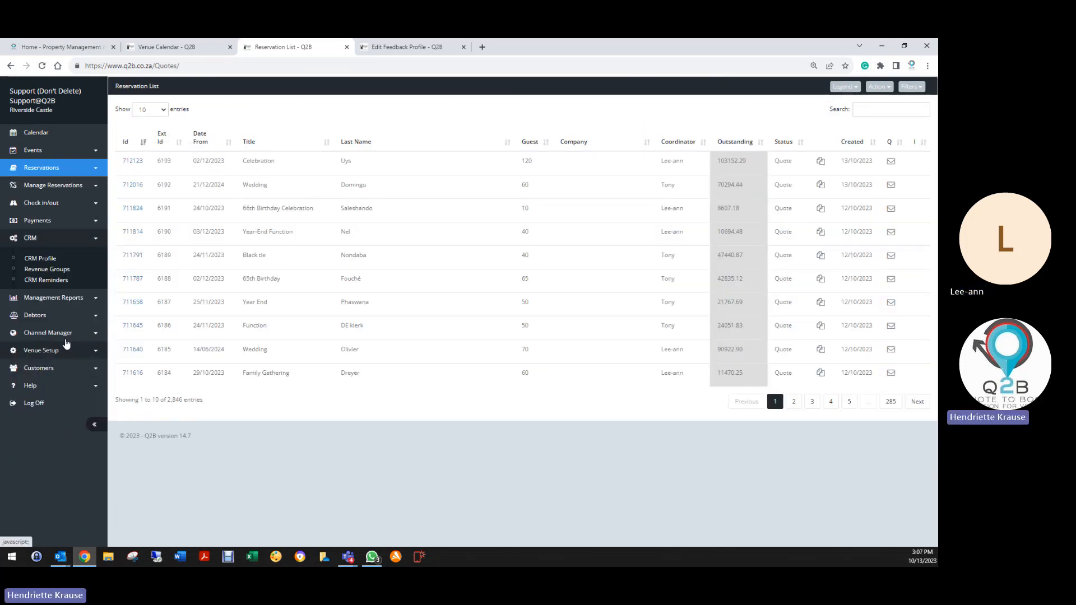
pyautogui.click(46, 279)
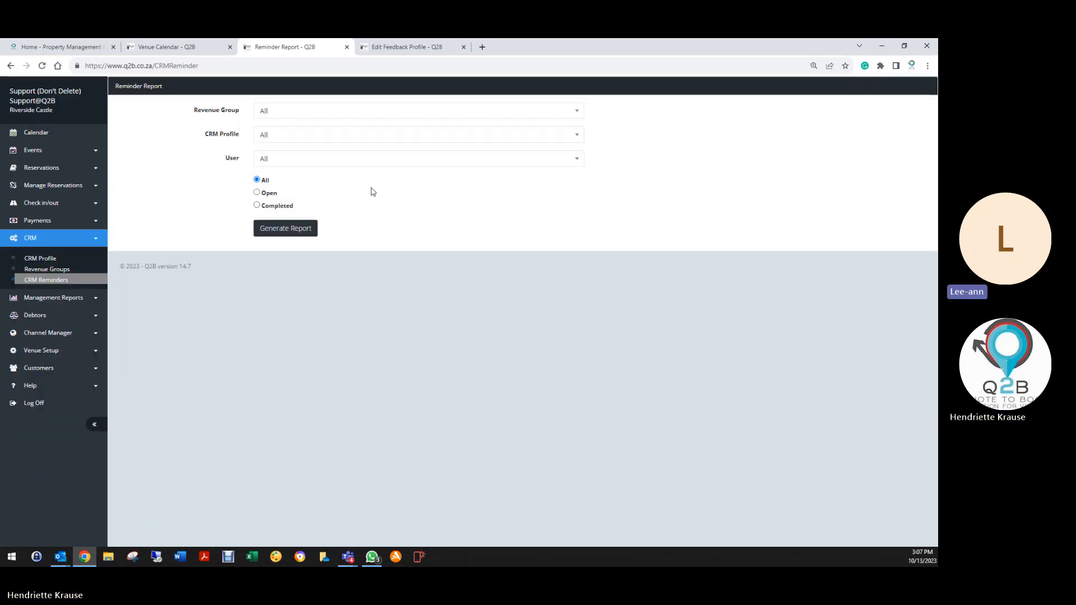
pyautogui.click(291, 110)
pyautogui.click(281, 160)
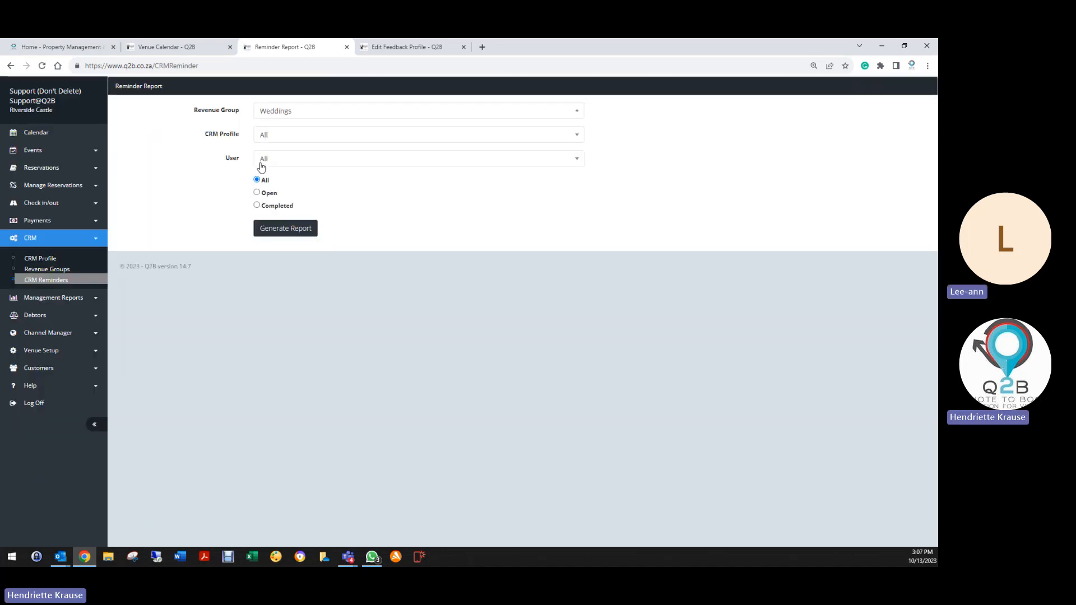
pyautogui.click(283, 136)
pyautogui.click(267, 184)
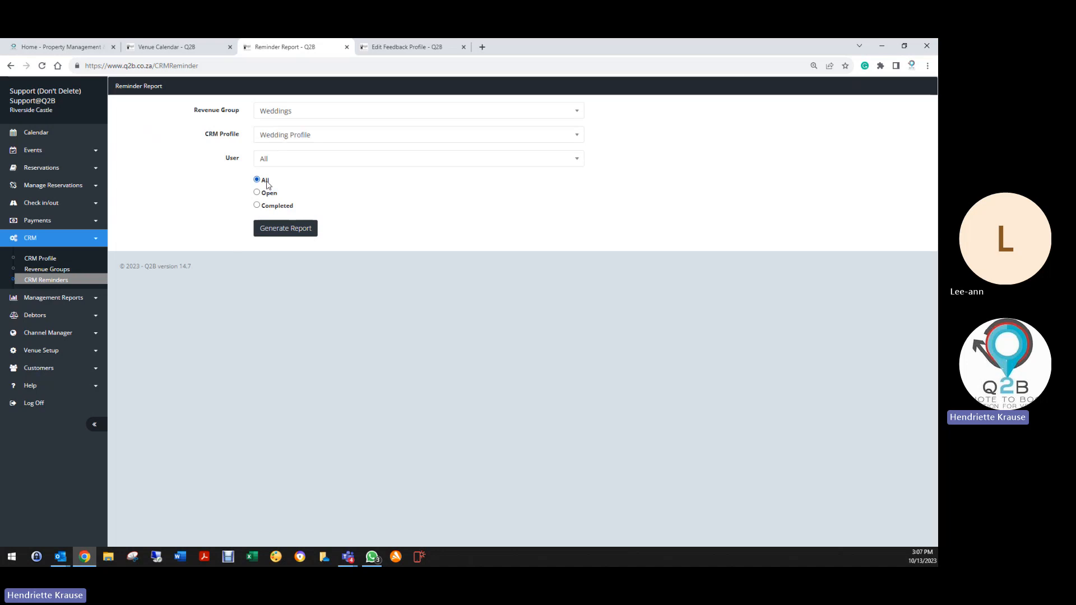
pyautogui.click(287, 163)
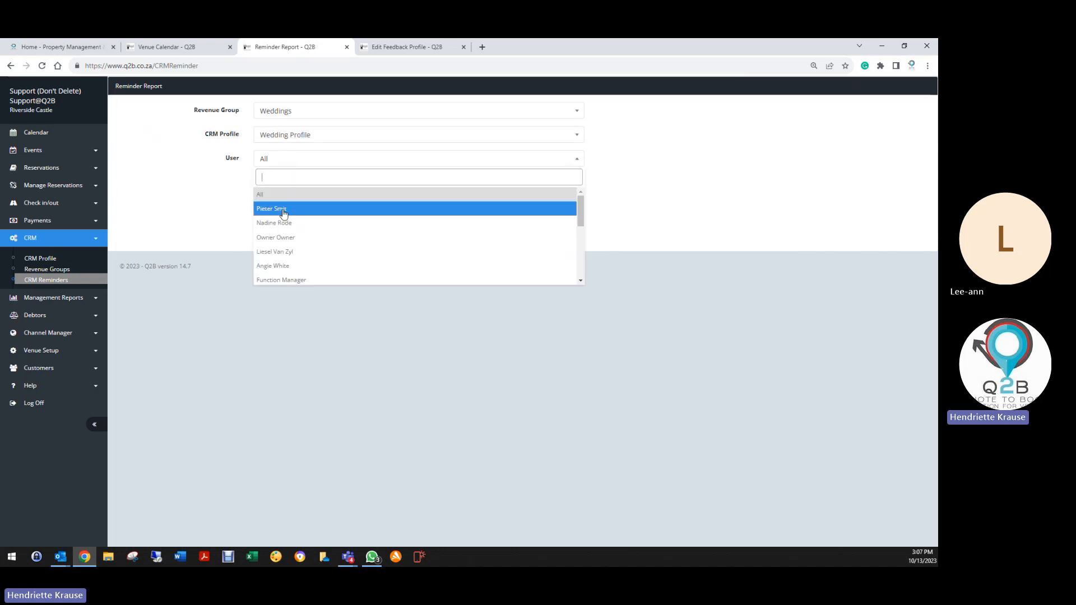
pyautogui.click(284, 196)
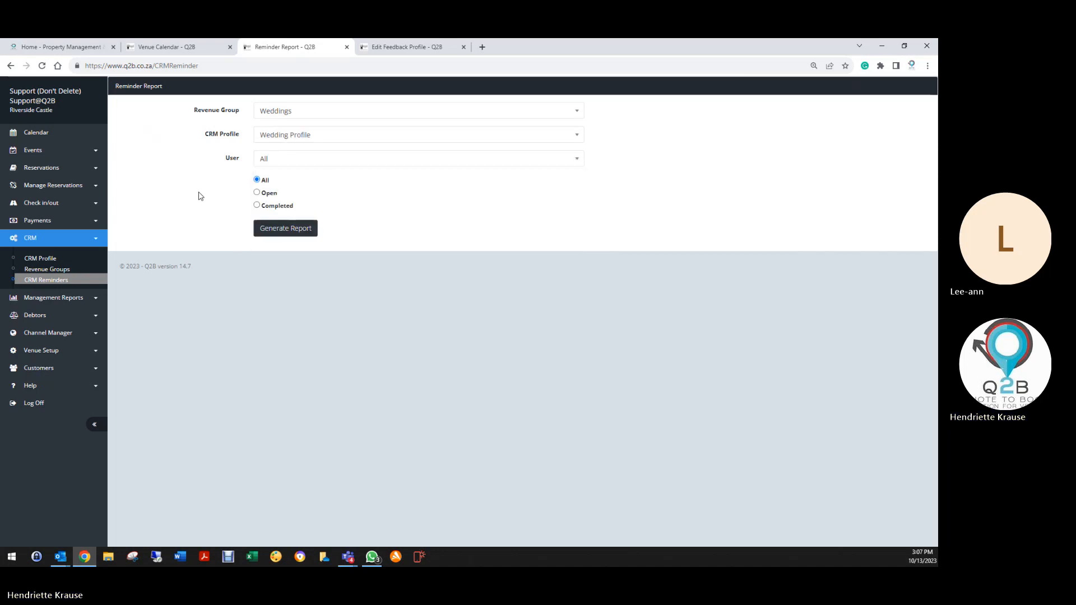
pyautogui.click(257, 194)
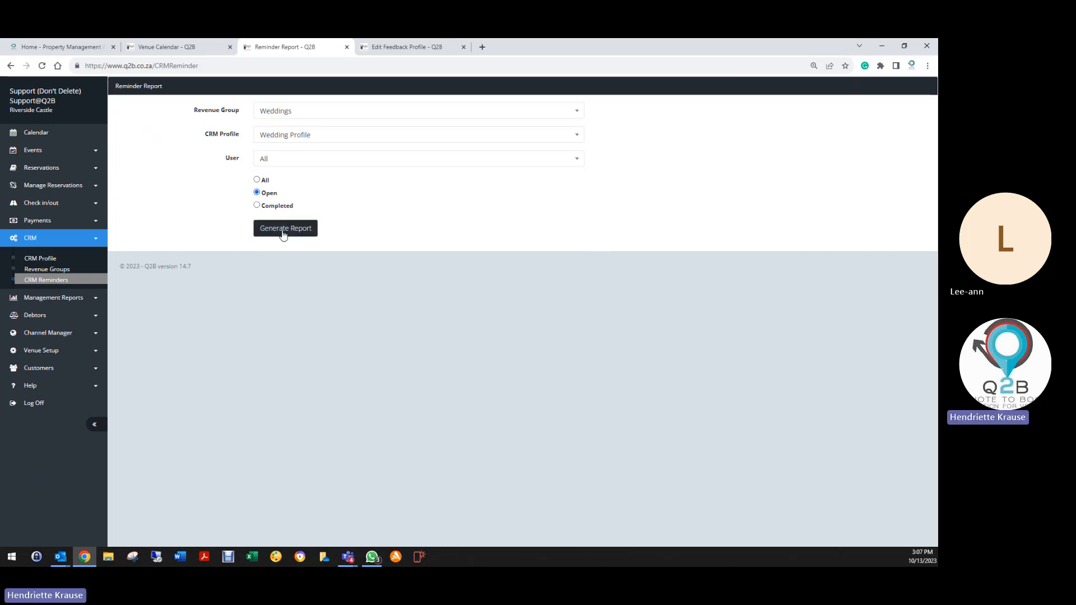
pyautogui.click(282, 232)
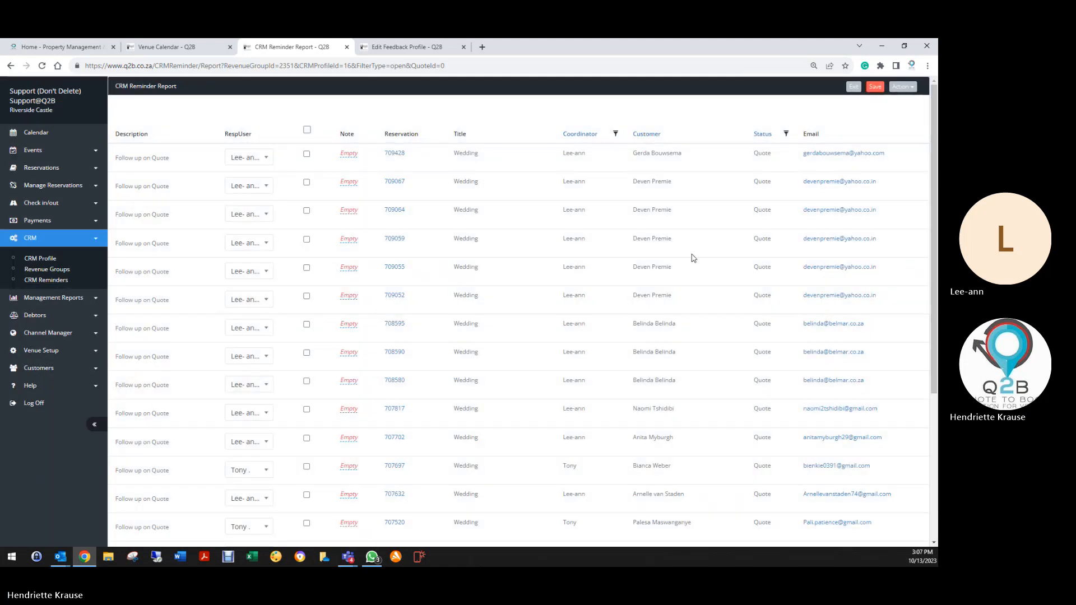
# Go to page 74, tick its ten reminders as completed, and save.
pyautogui.scroll(-5, 693, 258)
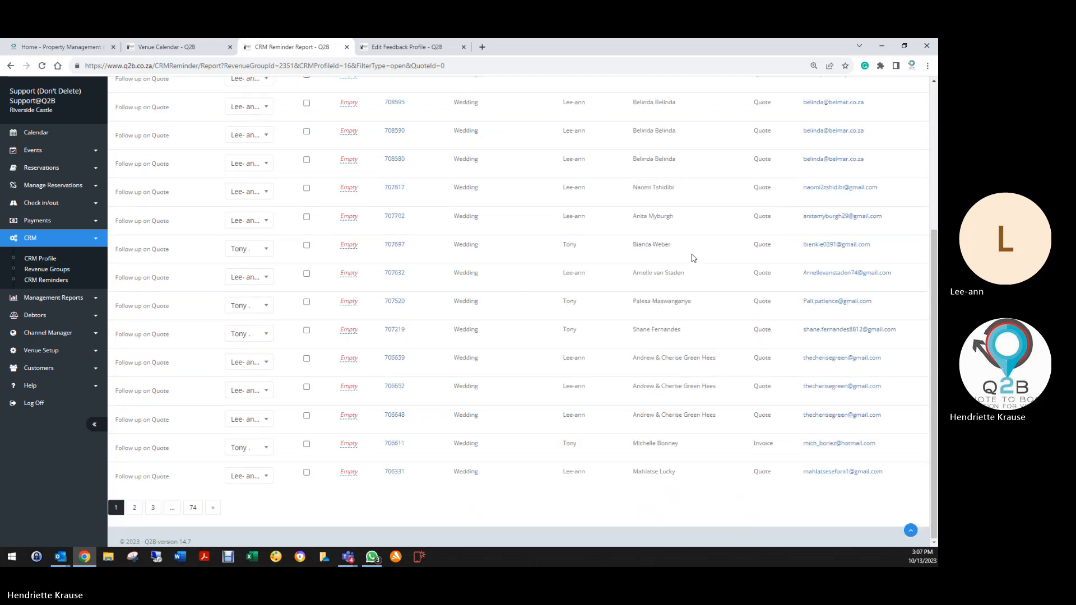
pyautogui.click(193, 508)
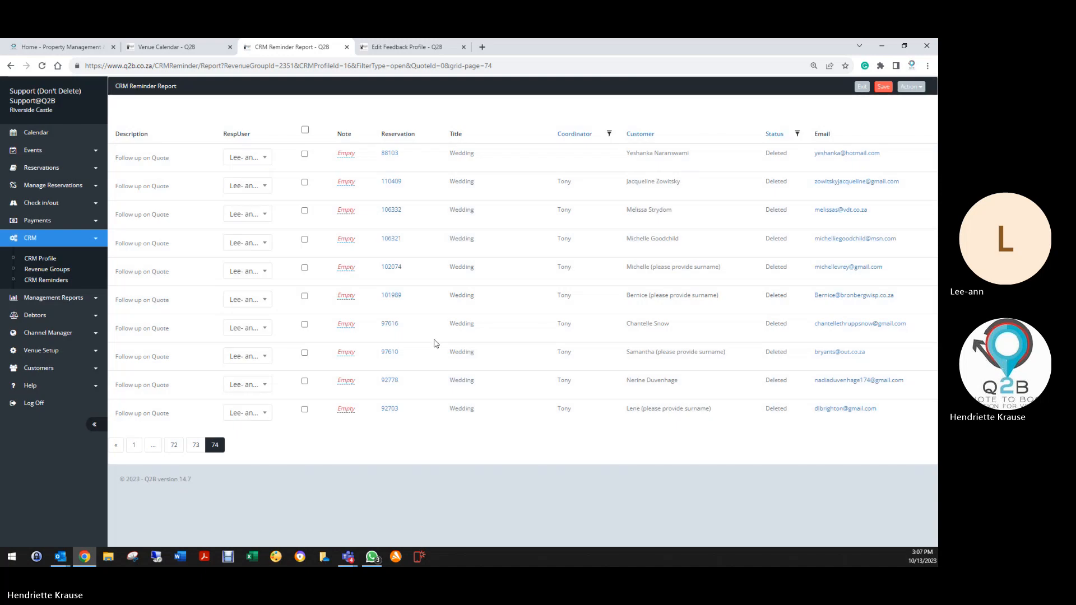
pyautogui.click(305, 412)
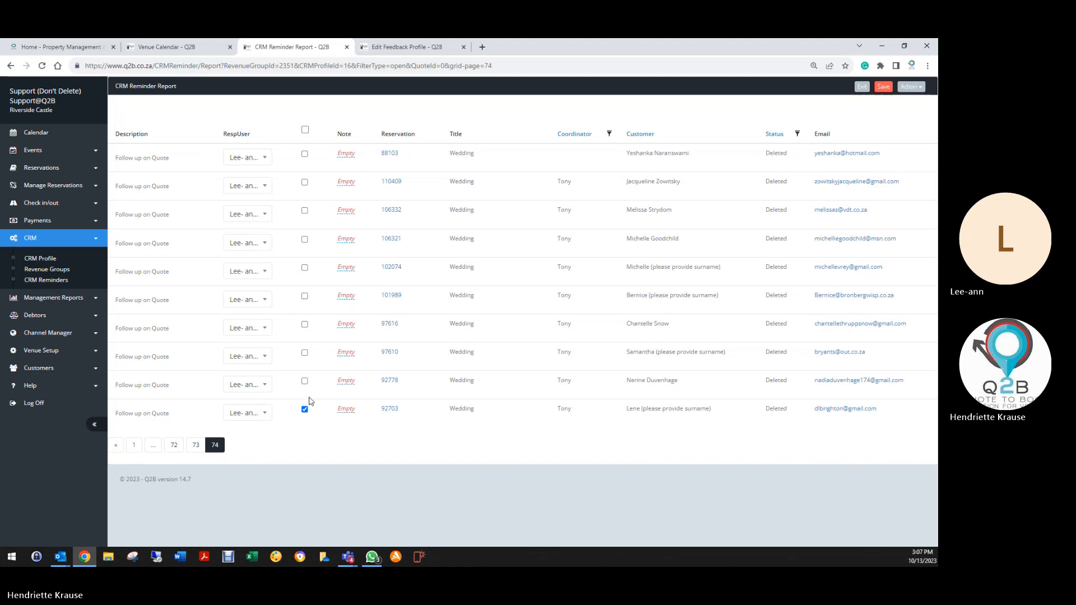
pyautogui.click(304, 352)
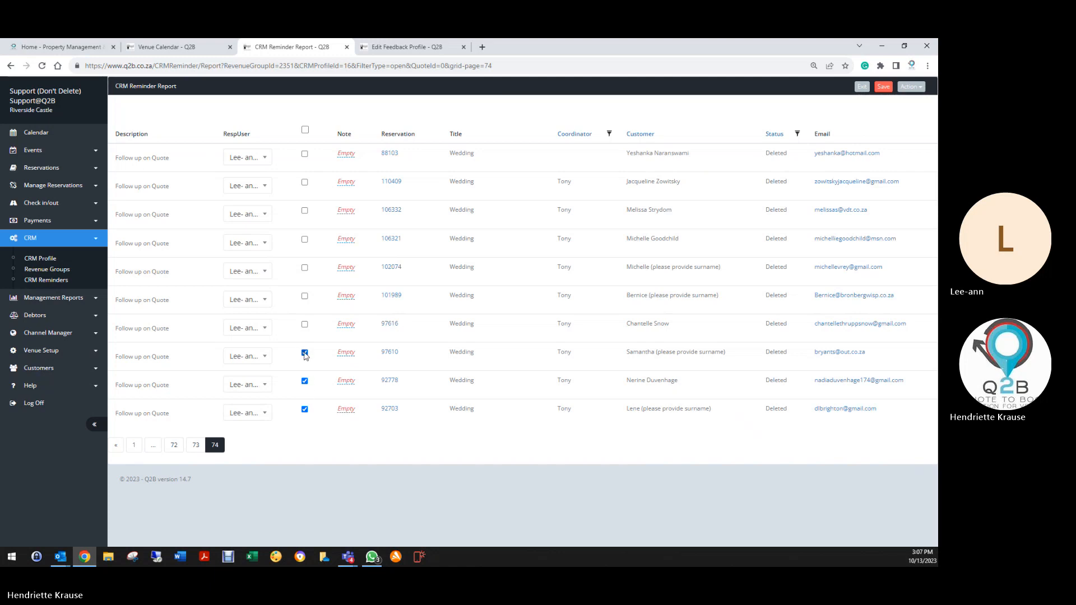
pyautogui.click(305, 297)
pyautogui.click(305, 268)
pyautogui.click(304, 184)
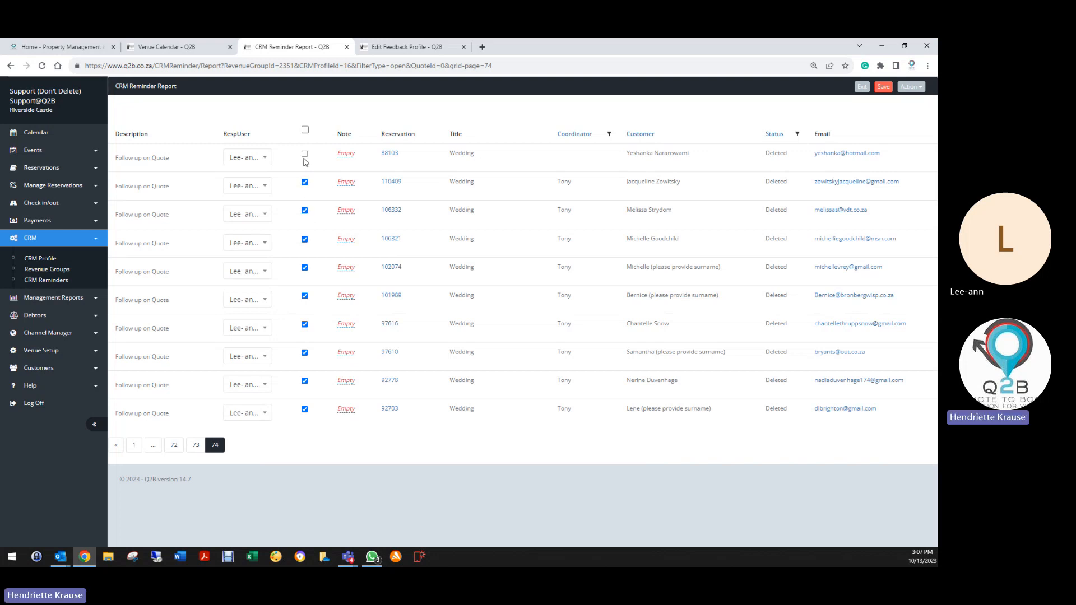
pyautogui.click(305, 155)
pyautogui.click(879, 88)
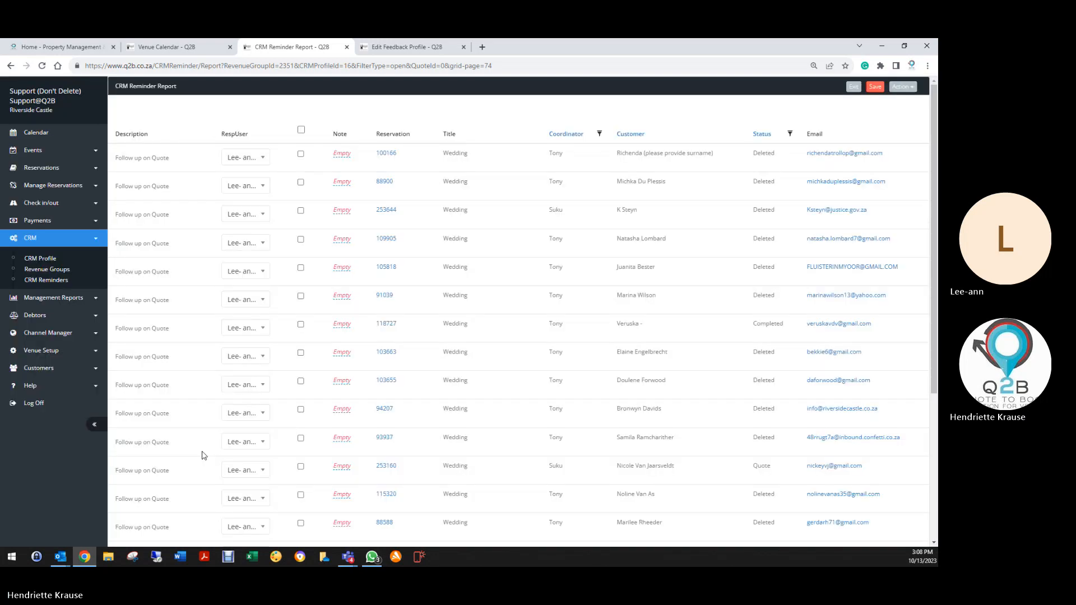
# Tick the bottom reminders on page 73 (rows 13, 15, 16 and 20) as completed.
pyautogui.scroll(-5, 281, 395)
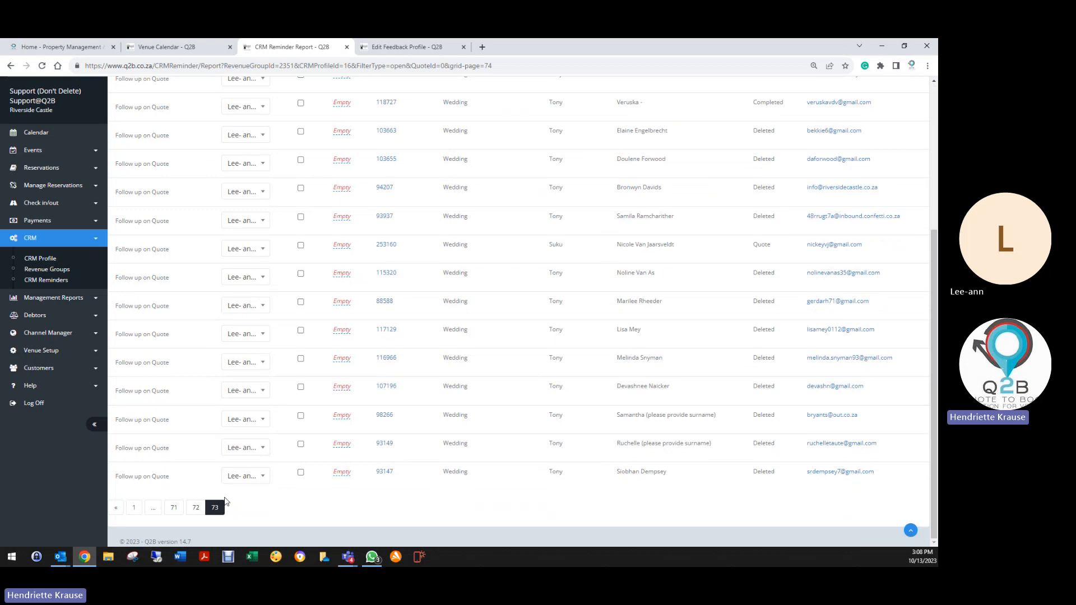
pyautogui.click(301, 474)
pyautogui.click(301, 360)
pyautogui.click(301, 331)
pyautogui.click(301, 274)
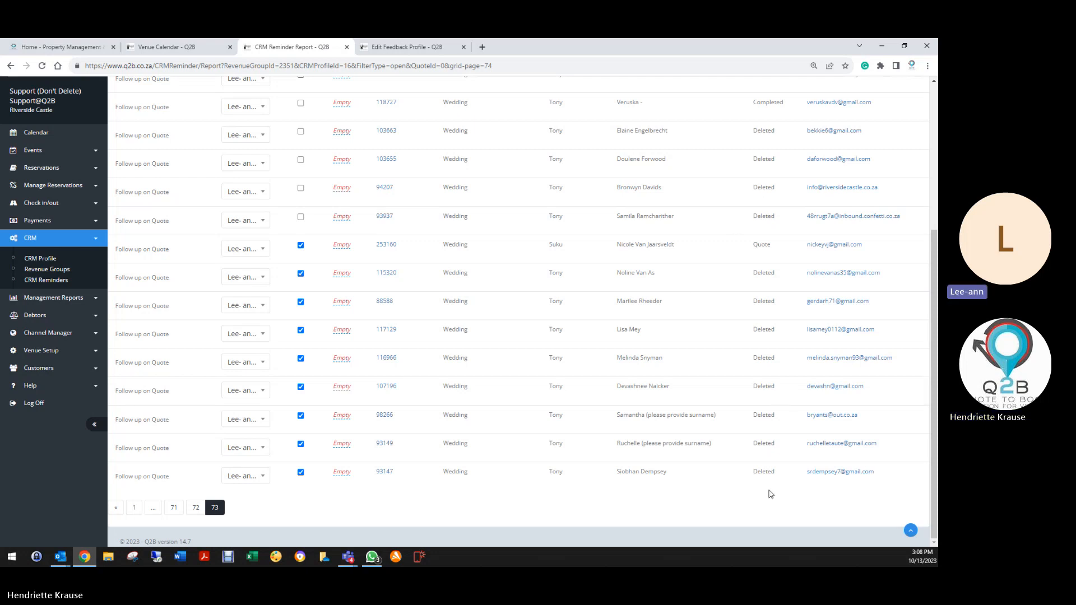
pyautogui.scroll(1, 731, 439)
pyautogui.scroll(3, 731, 440)
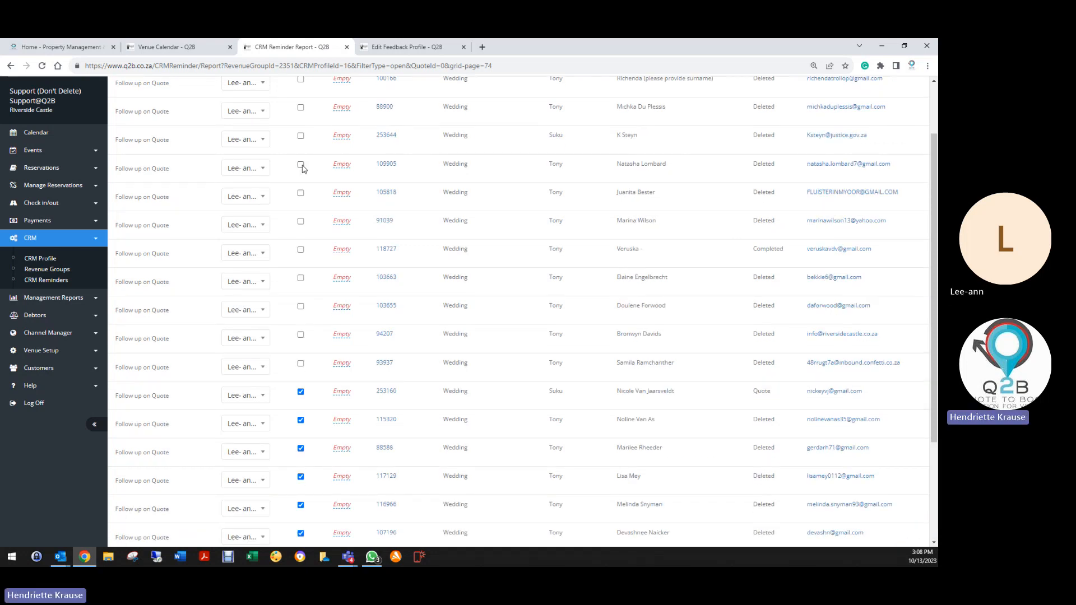
# Tick rows 4 through 11 on page 73 as completed.
pyautogui.click(301, 166)
pyautogui.click(301, 193)
pyautogui.click(301, 221)
pyautogui.click(301, 251)
pyautogui.click(301, 278)
pyautogui.click(301, 307)
pyautogui.click(301, 335)
pyautogui.click(301, 363)
# Tick the top three reminders on page 73 and save the page.
pyautogui.scroll(2, 297, 311)
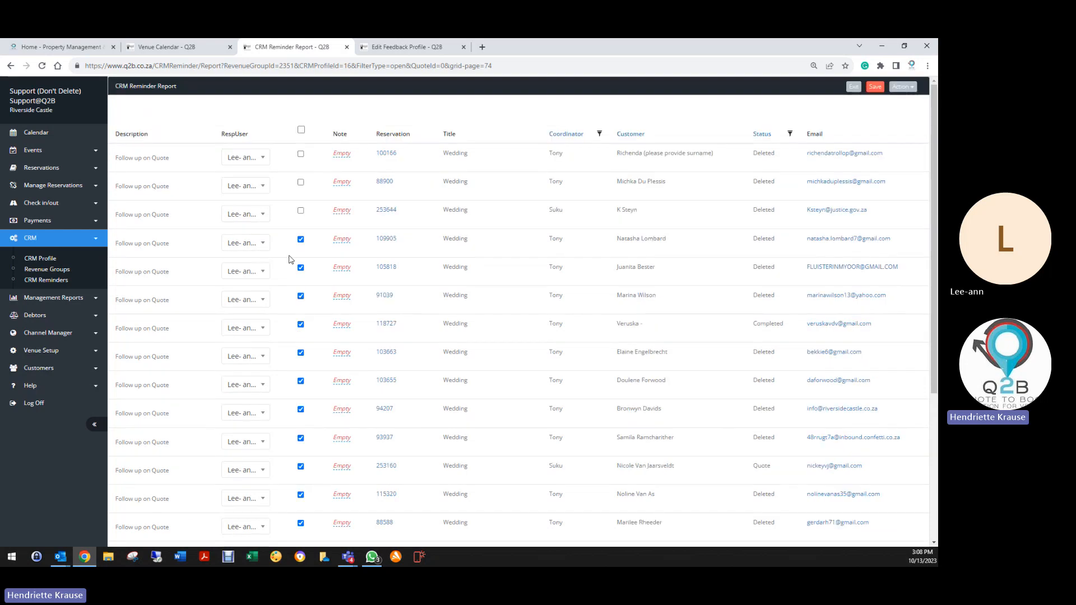
pyautogui.click(301, 211)
pyautogui.click(301, 183)
pyautogui.click(301, 155)
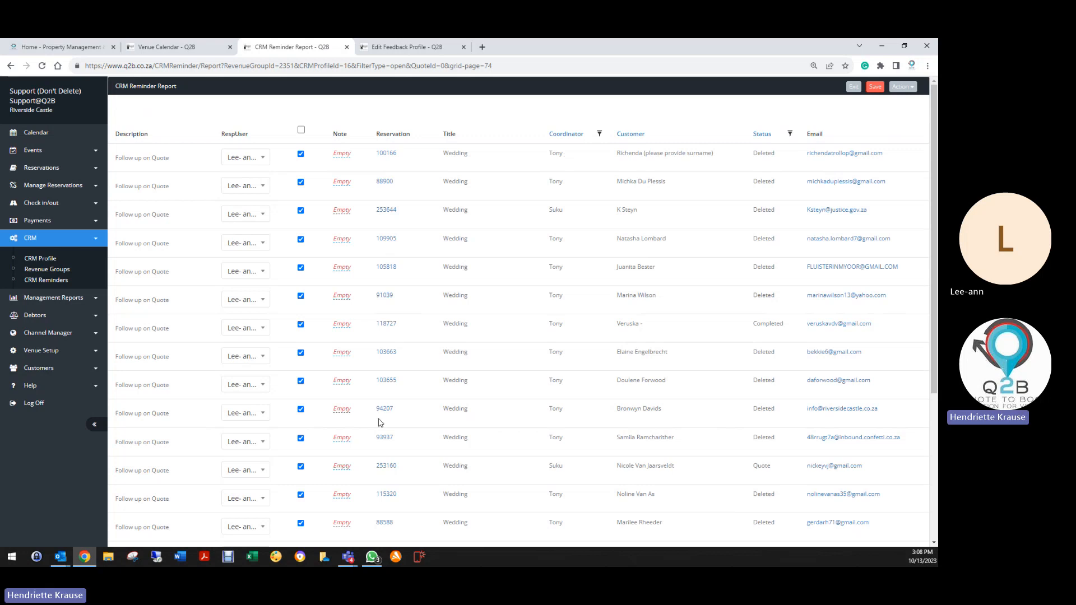
pyautogui.scroll(-4, 381, 423)
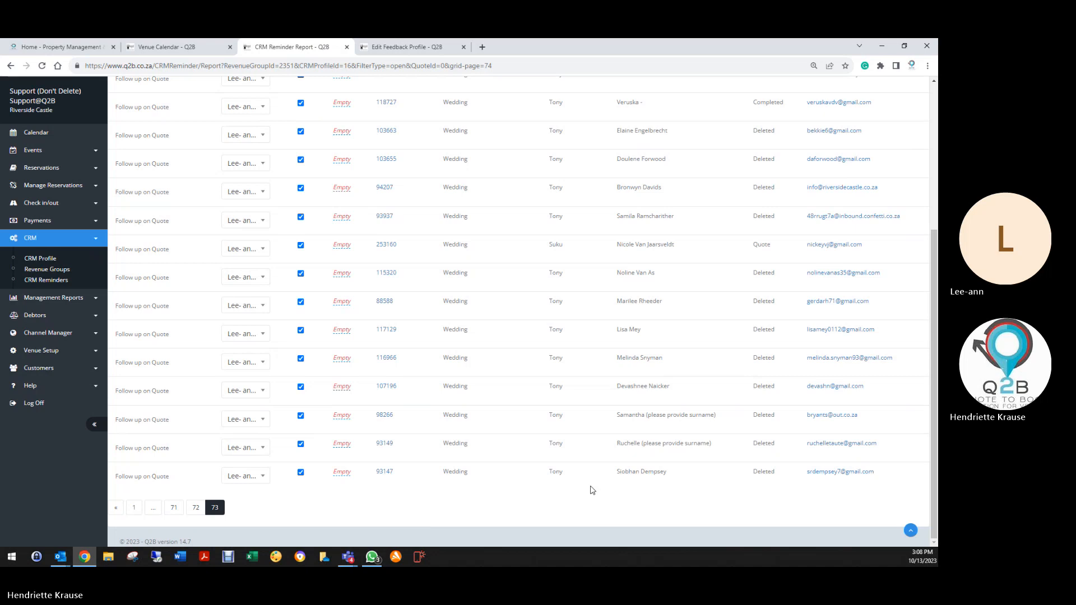
pyautogui.scroll(10, 593, 490)
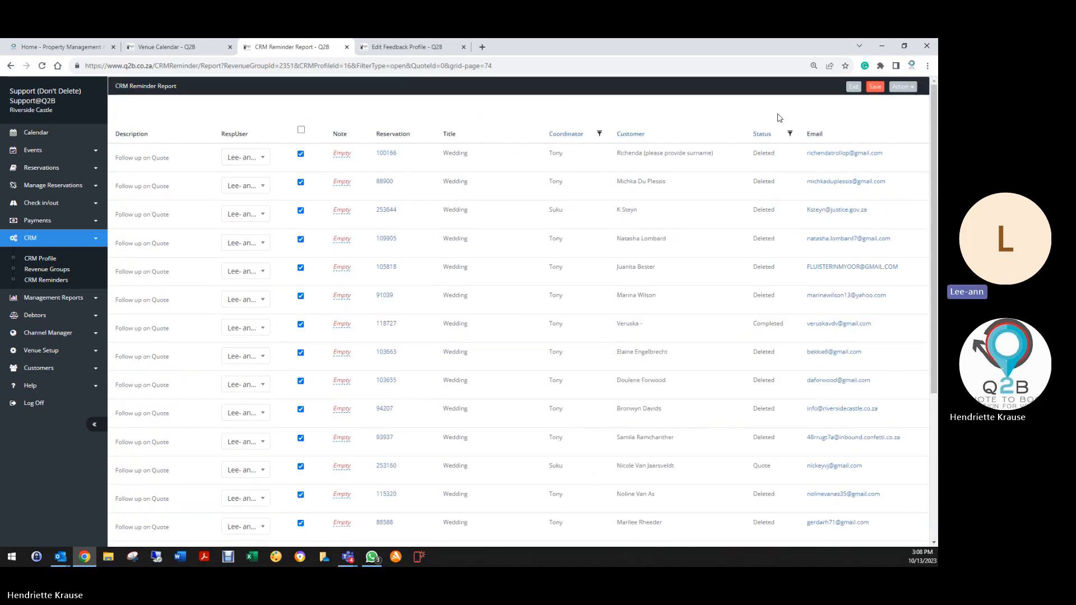
pyautogui.click(876, 88)
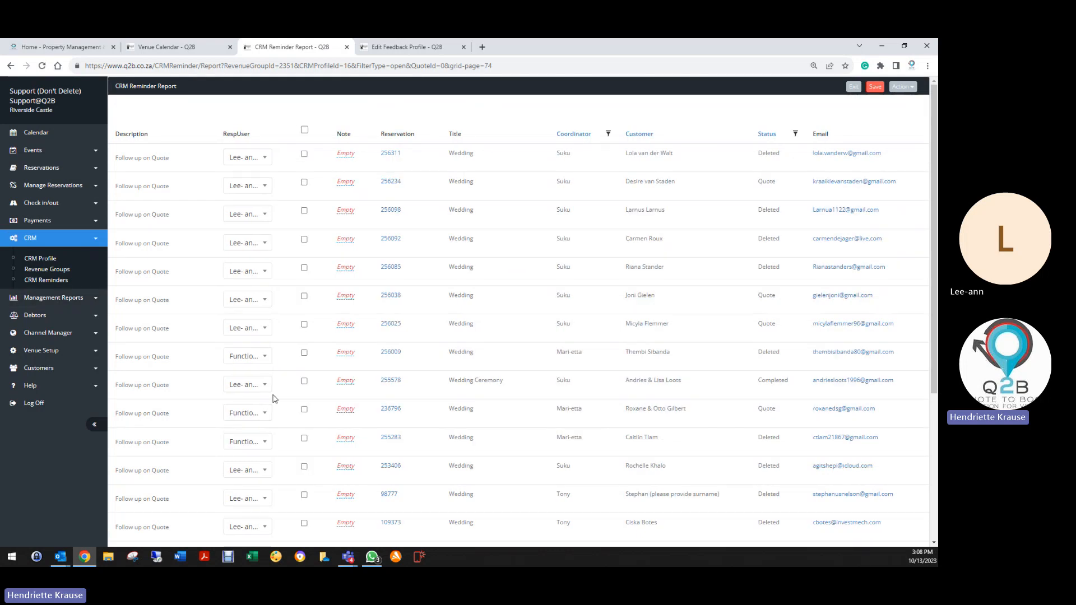
# Review a deleted wedding booking from page 72 and return to the report.
pyautogui.scroll(-8, 275, 396)
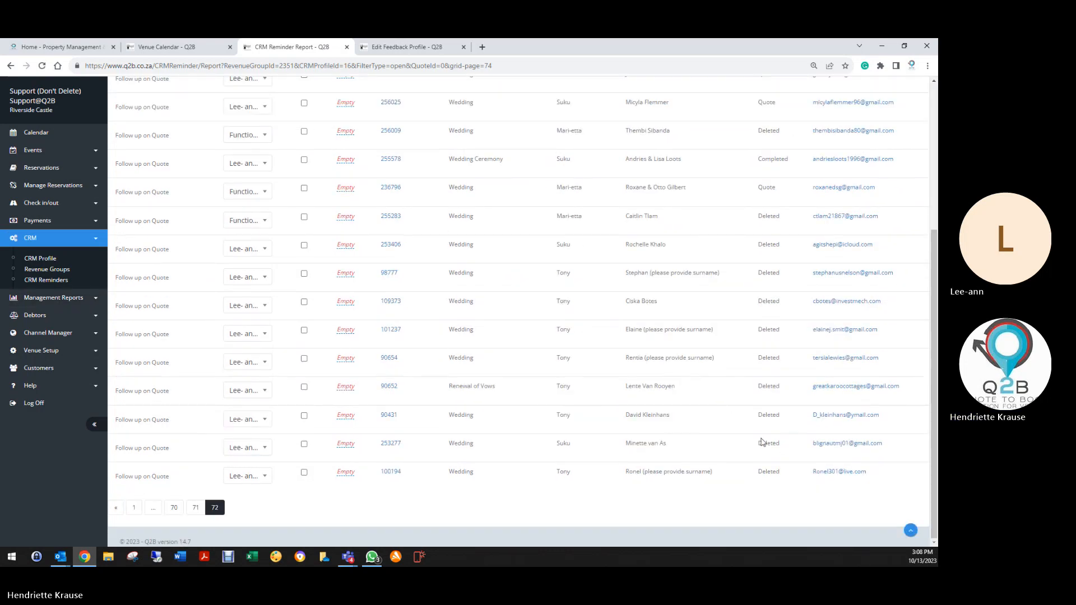
pyautogui.click(382, 359)
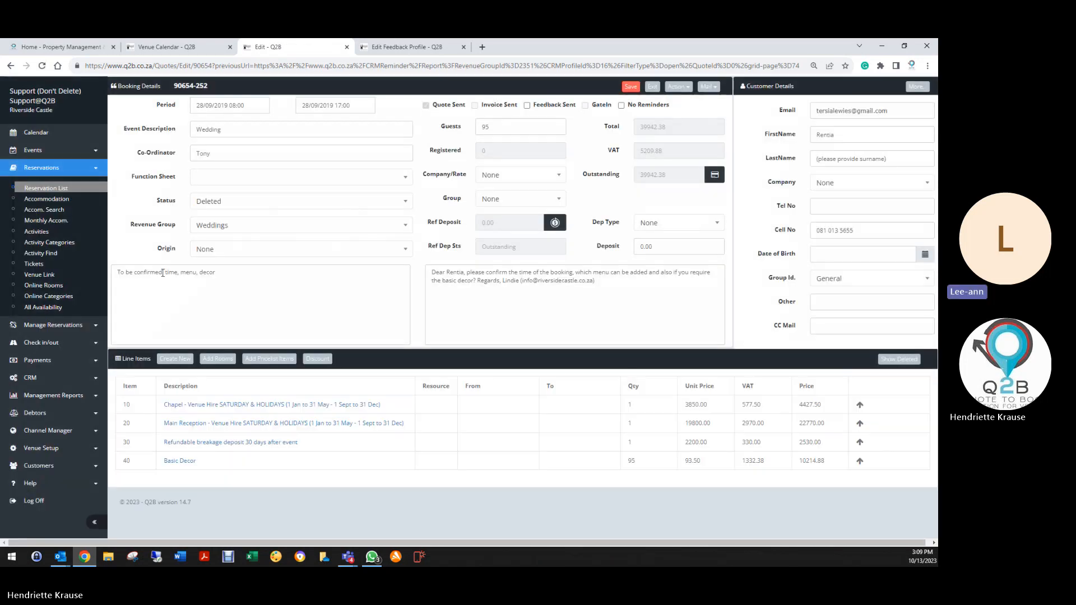
pyautogui.click(658, 88)
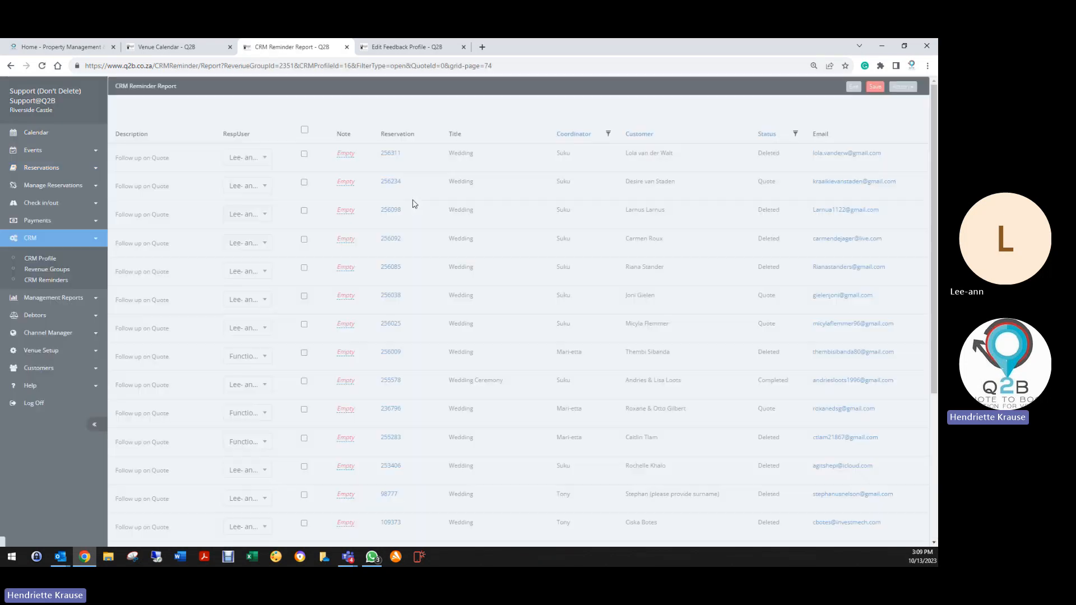
pyautogui.scroll(-4, 247, 403)
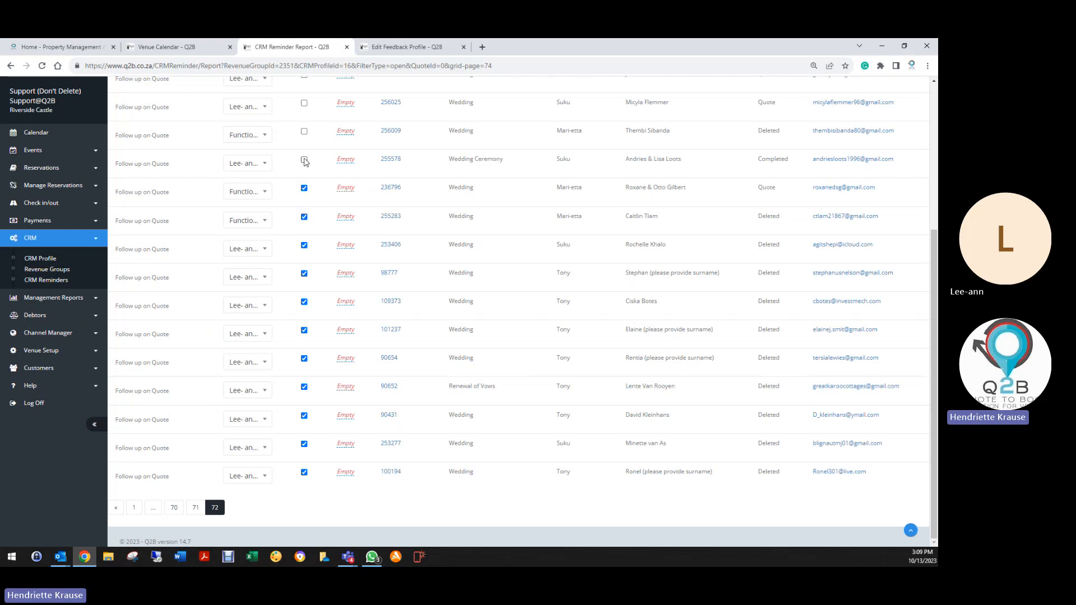
# Tick reservations 256085, 256098, 256234 and 256311 as completed and save page 72.
pyautogui.scroll(2, 317, 177)
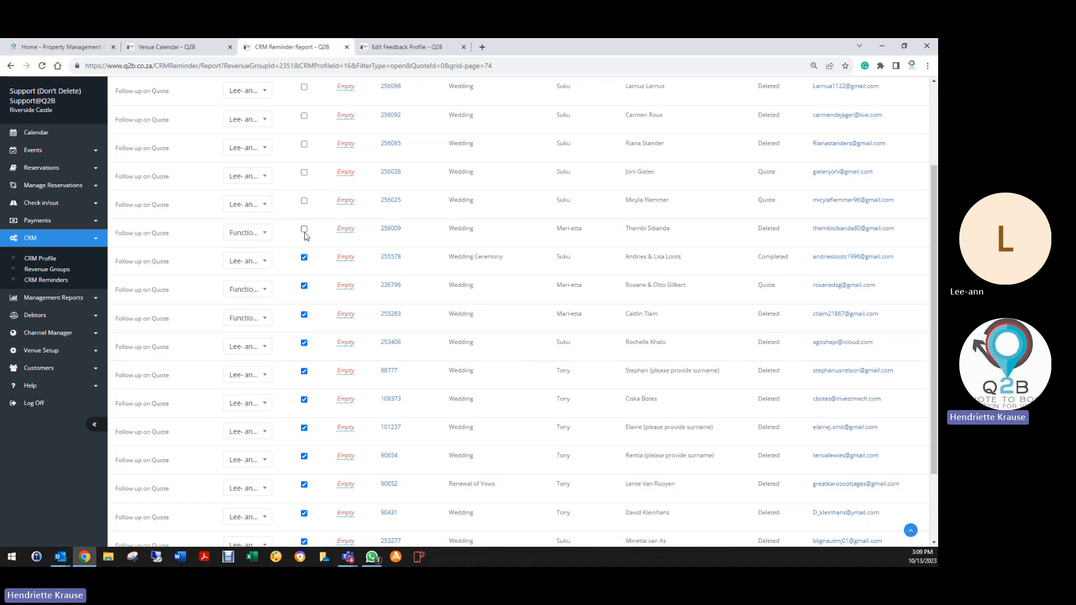
pyautogui.click(304, 144)
pyautogui.scroll(3, 306, 149)
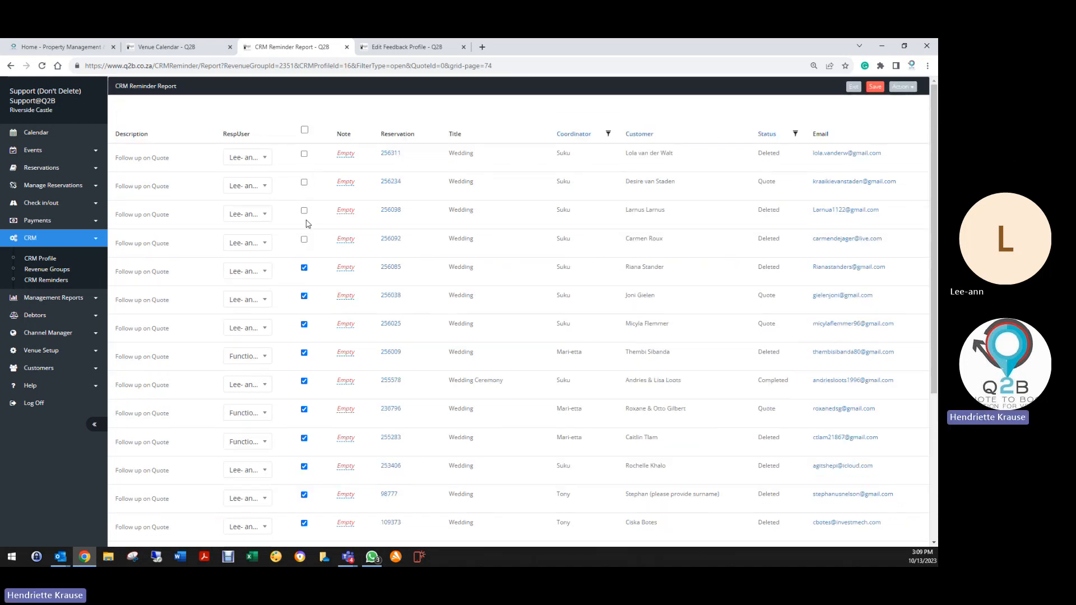
pyautogui.click(304, 211)
pyautogui.click(304, 183)
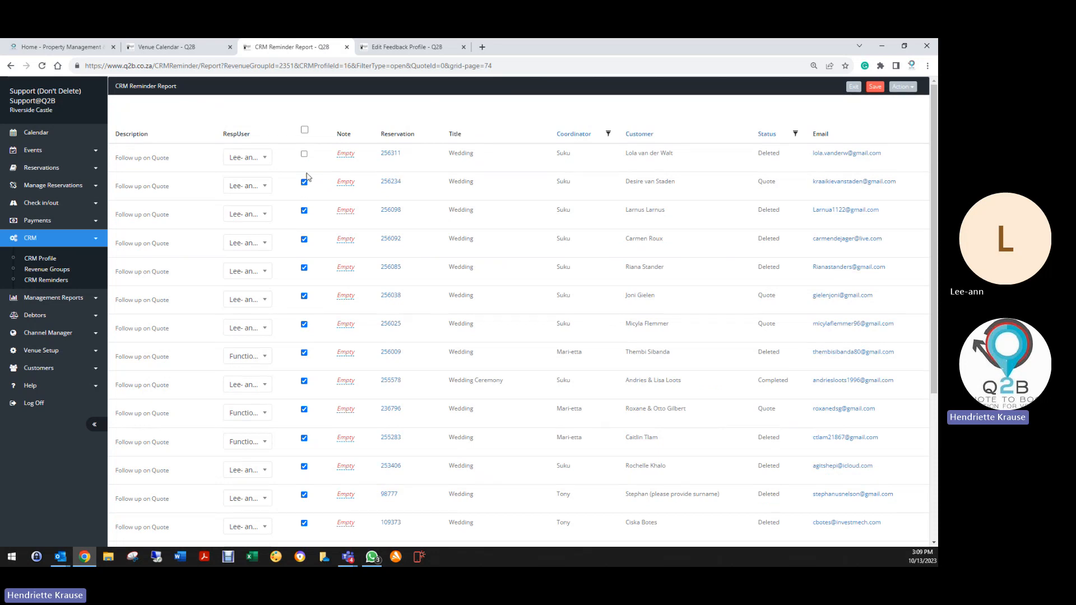
pyautogui.click(305, 154)
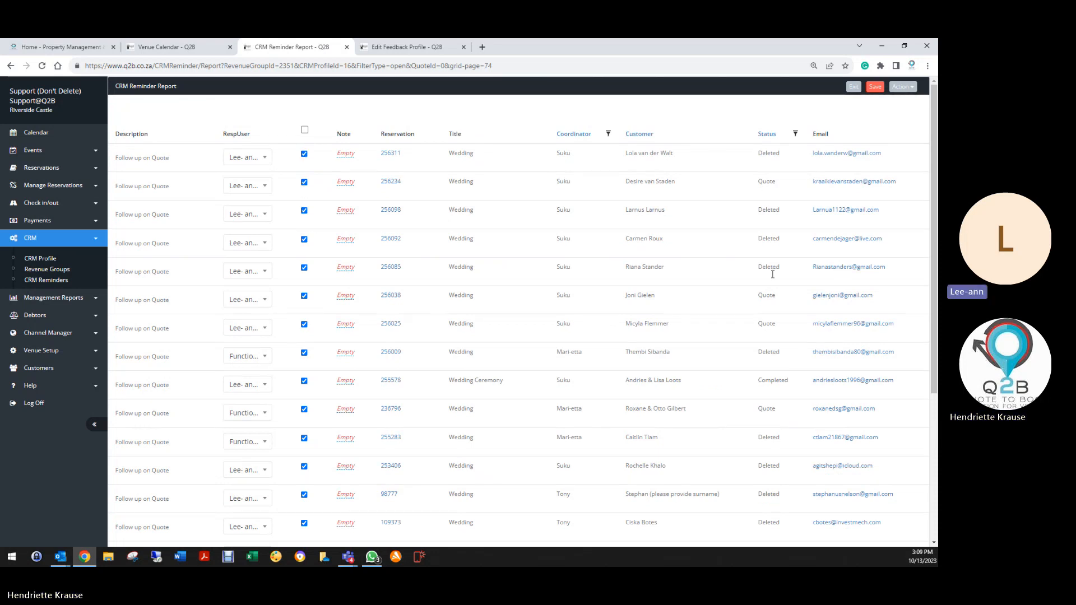
pyautogui.scroll(-4, 215, 443)
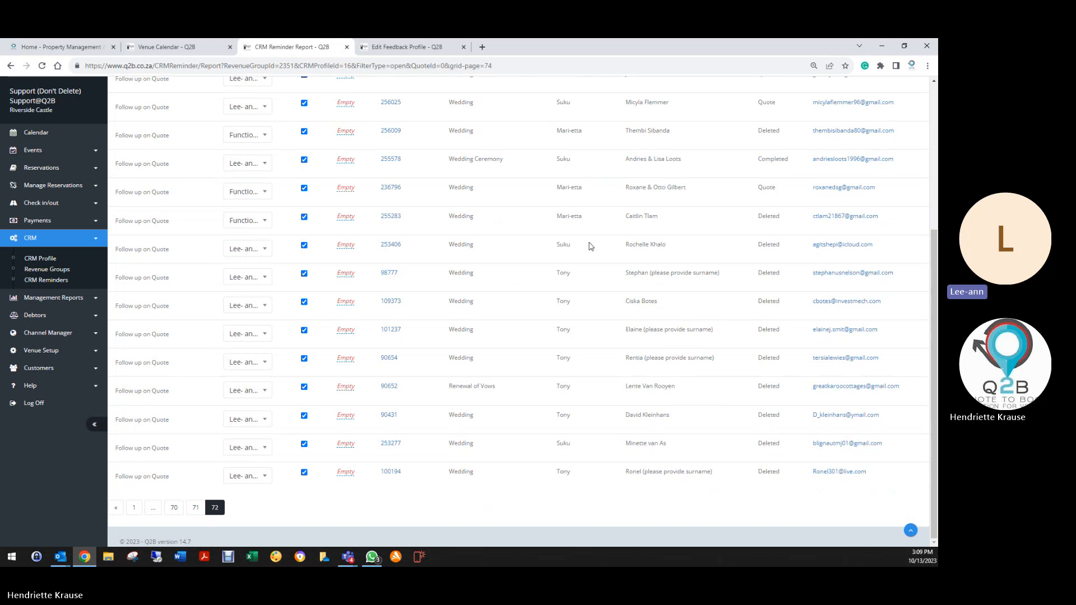
pyautogui.scroll(4, 590, 247)
pyautogui.click(875, 87)
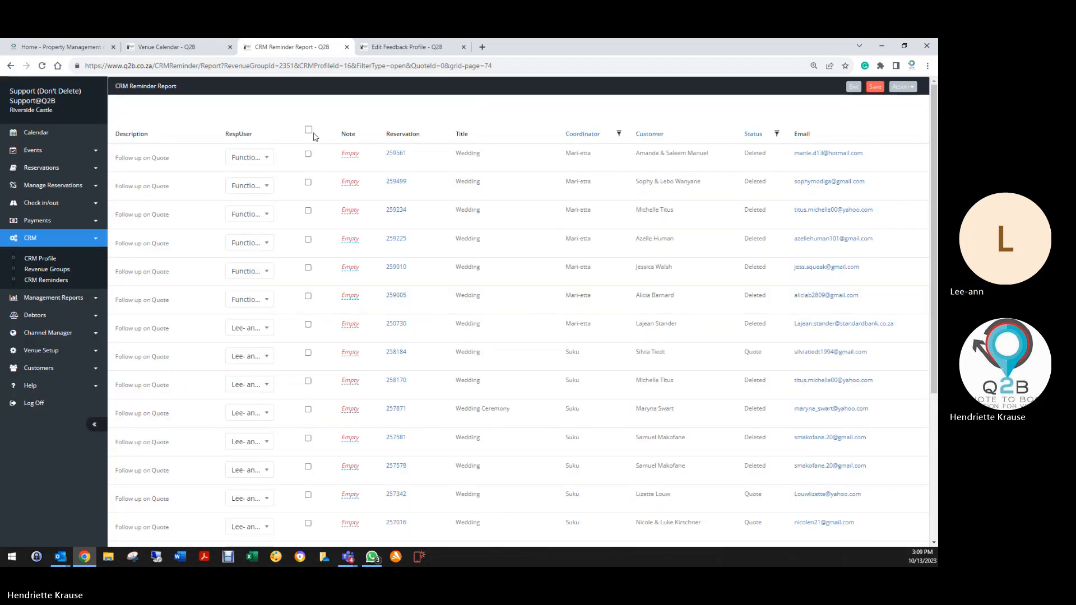
# Review booking 259561, then select-all to tick every reminder on that page completed.
pyautogui.click(396, 155)
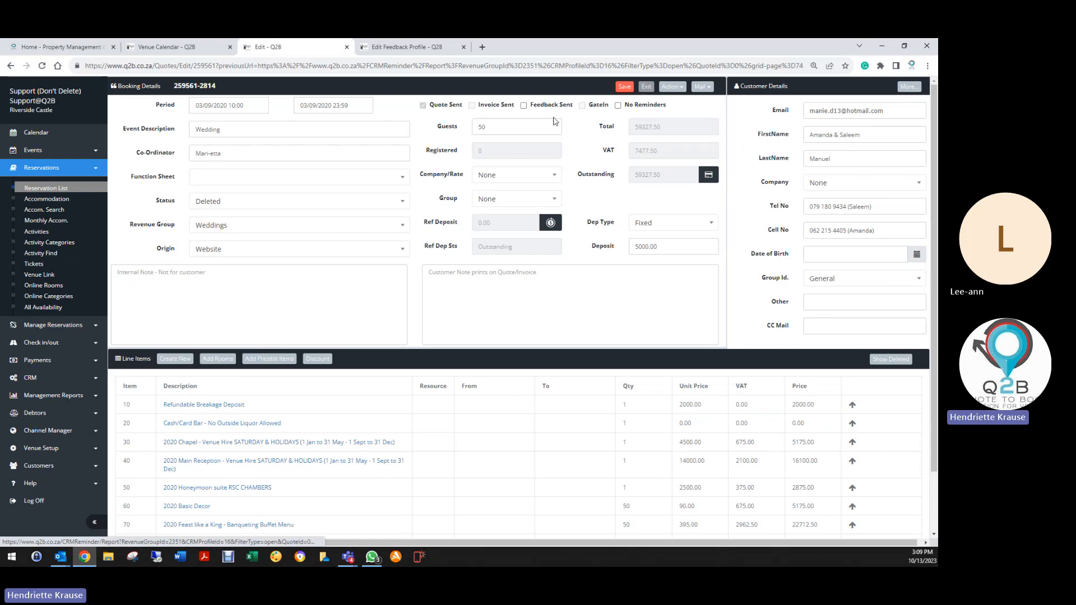
pyautogui.click(646, 88)
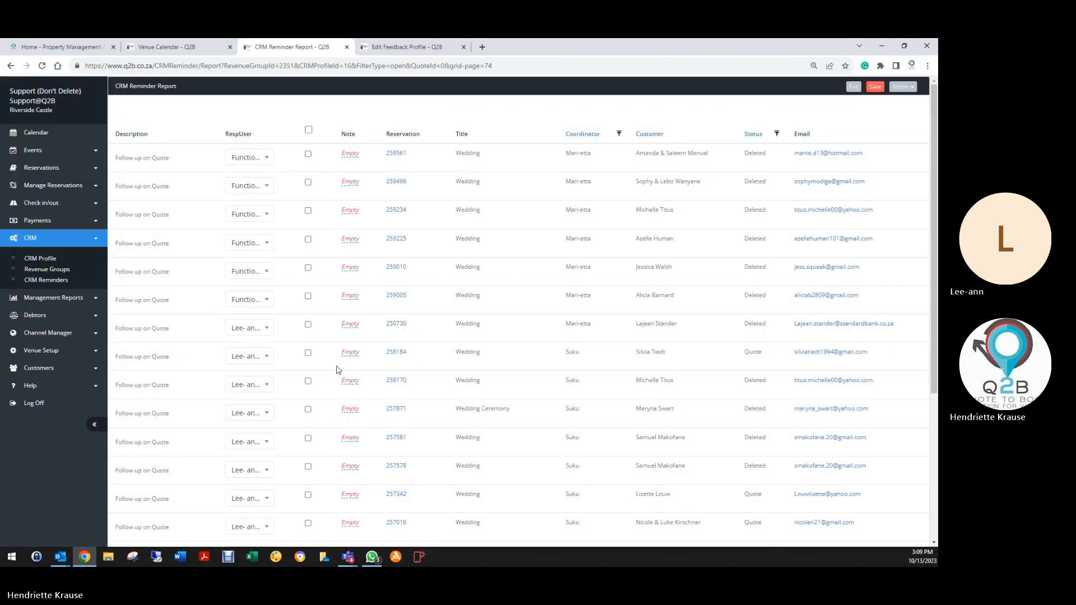
pyautogui.scroll(-5, 338, 370)
pyautogui.scroll(5, 322, 240)
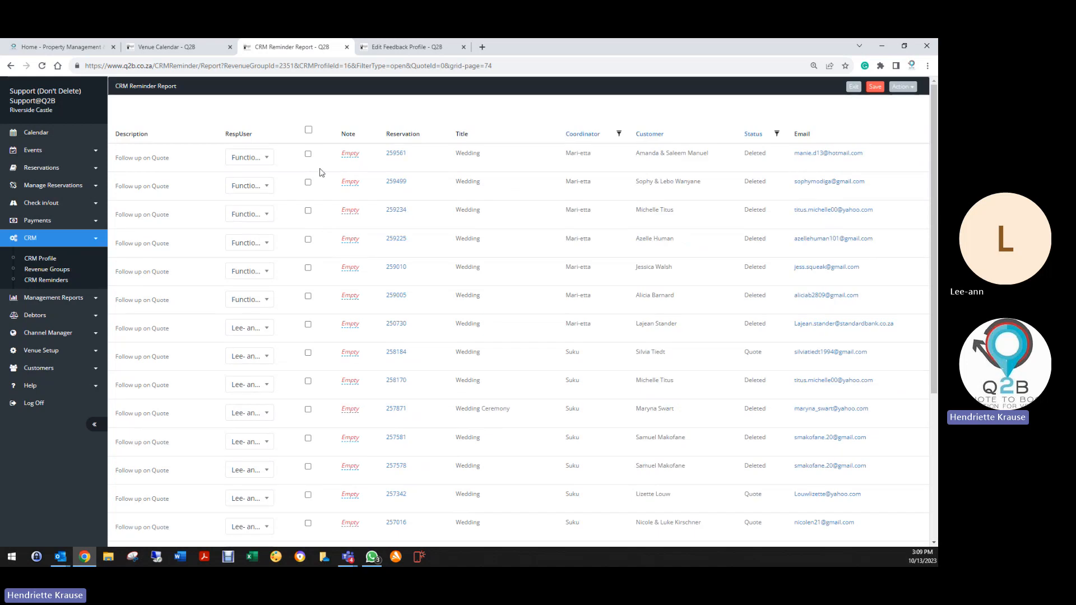
pyautogui.click(308, 130)
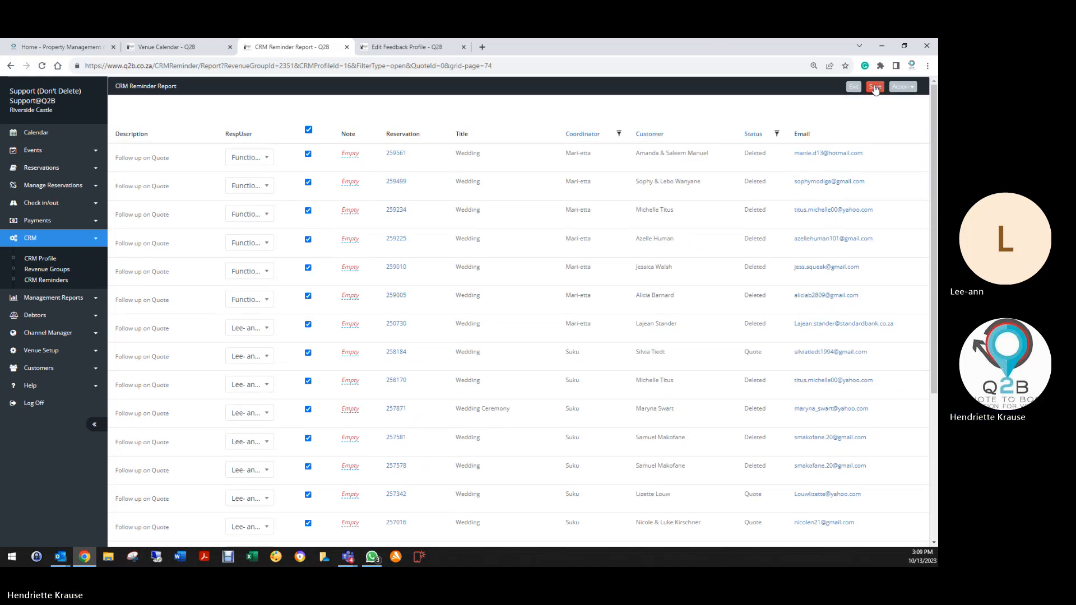
pyautogui.scroll(-2, 258, 430)
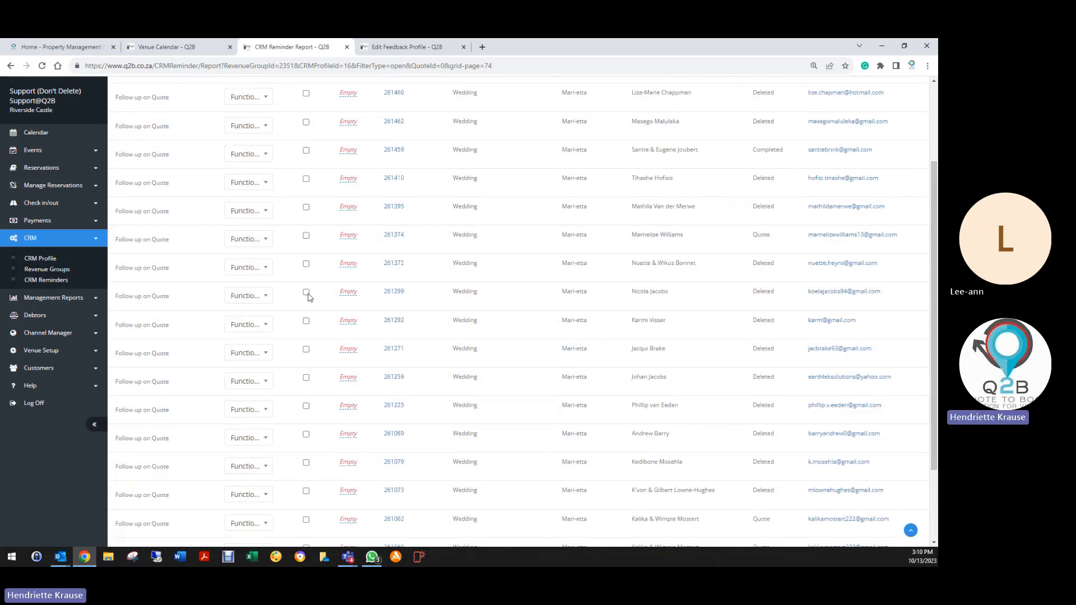
# Review booking 261530, select-all reminders on page 70 as completed, and save.
pyautogui.click(398, 153)
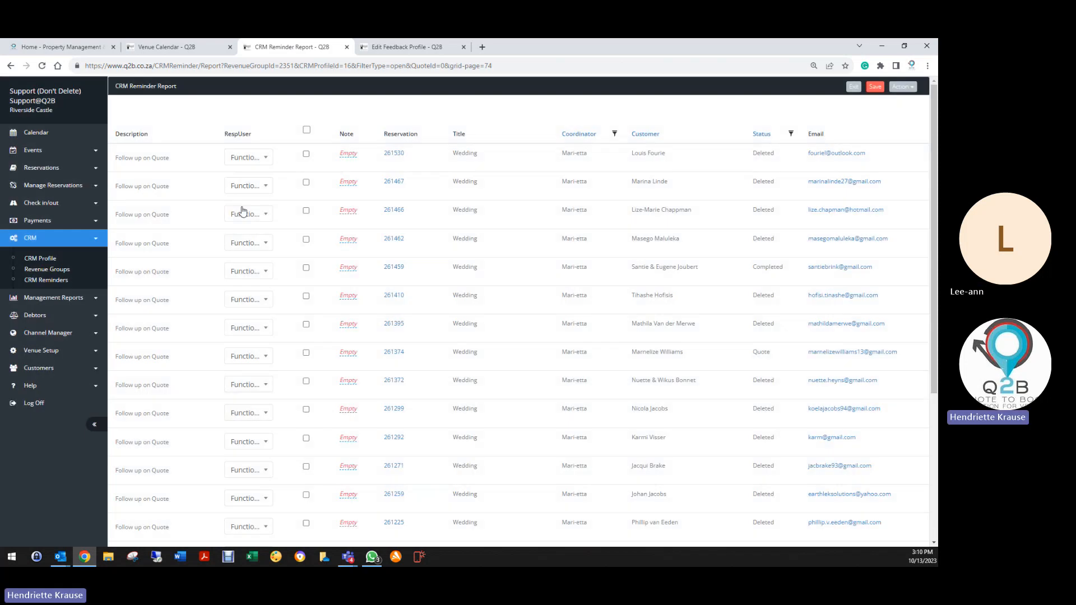
pyautogui.scroll(-5, 305, 421)
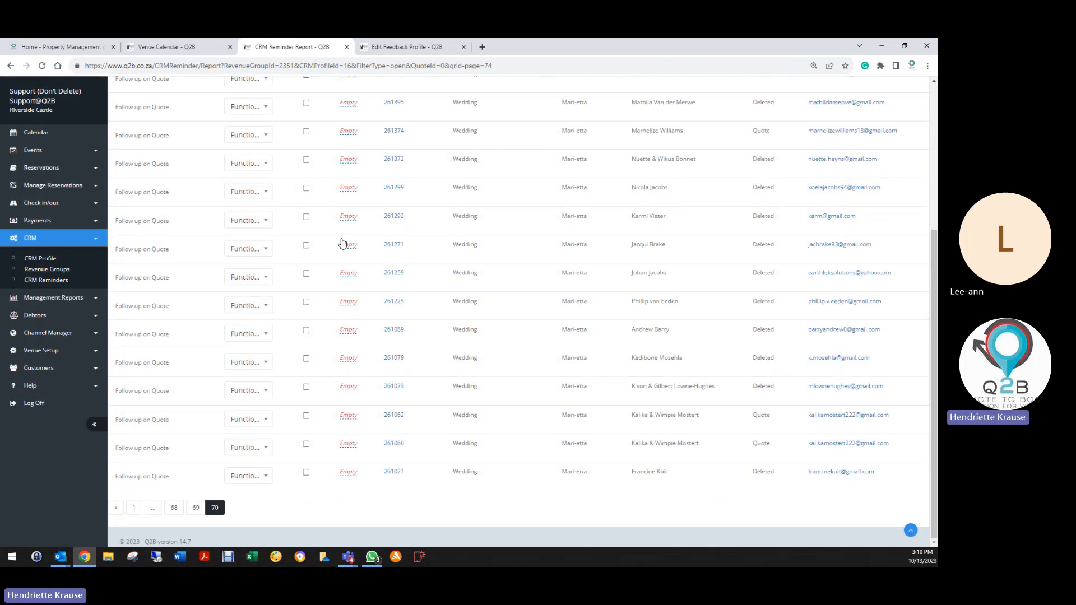
pyautogui.scroll(4, 336, 168)
pyautogui.click(306, 130)
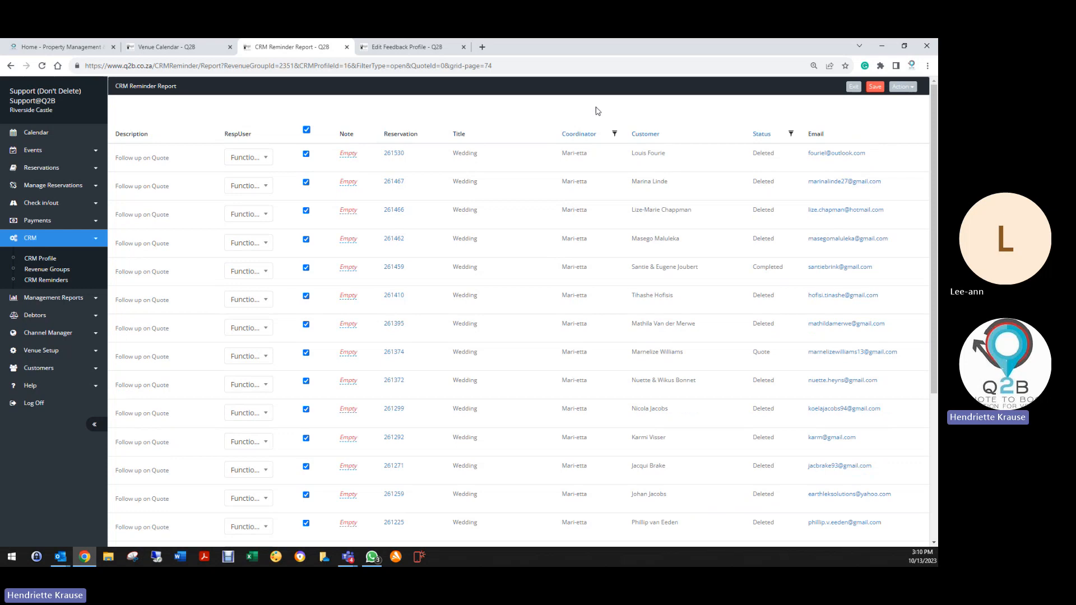
pyautogui.click(875, 88)
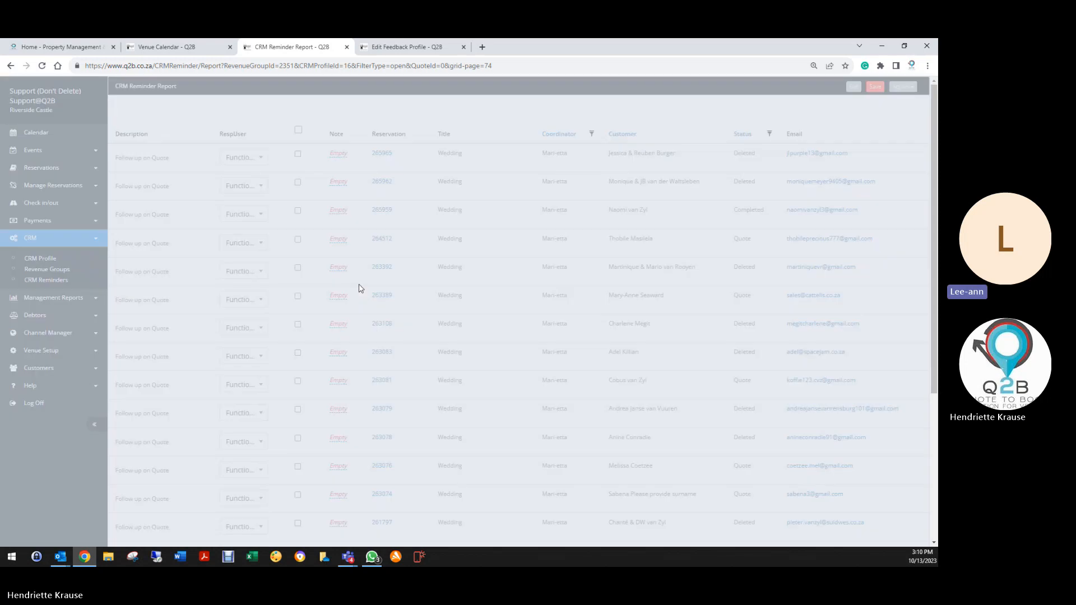
# Review booking 265965, then mark all reminders on the current page completed and save.
pyautogui.scroll(-5, 286, 319)
pyautogui.scroll(4, 291, 322)
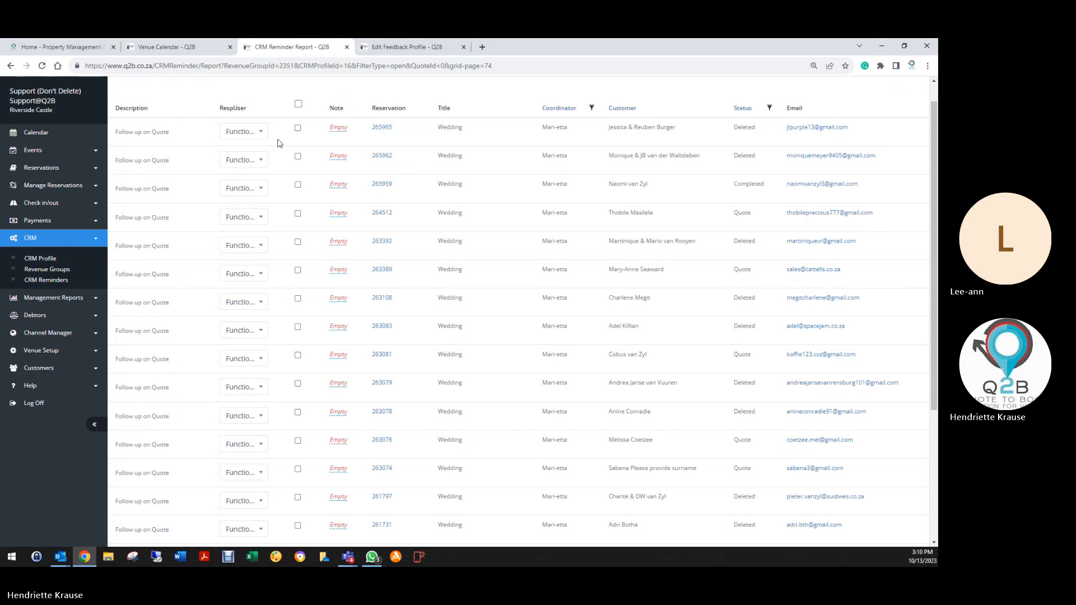
pyautogui.click(381, 127)
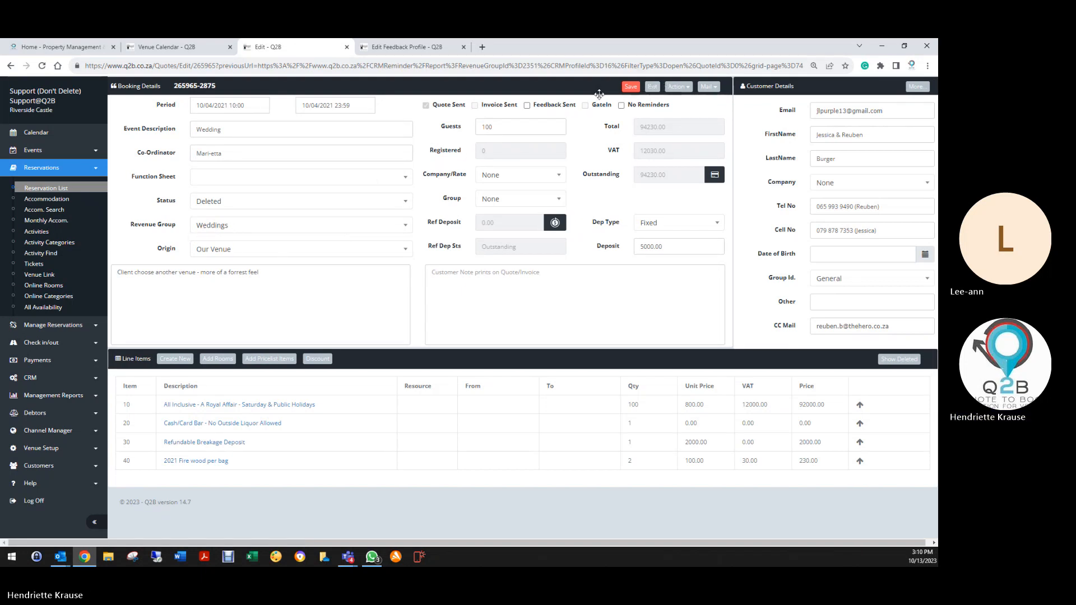
pyautogui.click(653, 86)
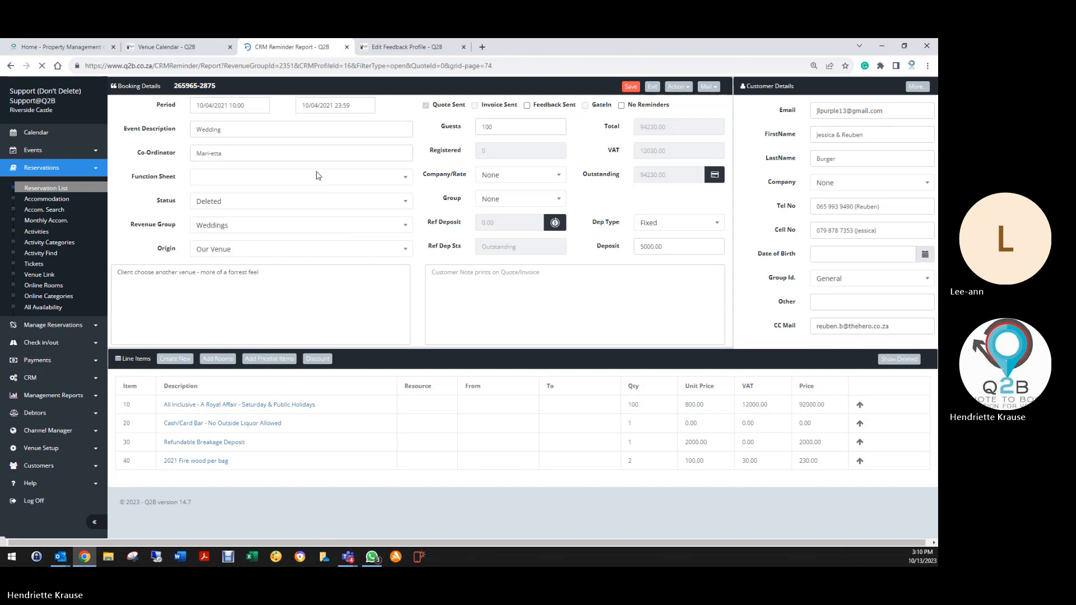
pyautogui.scroll(-5, 337, 328)
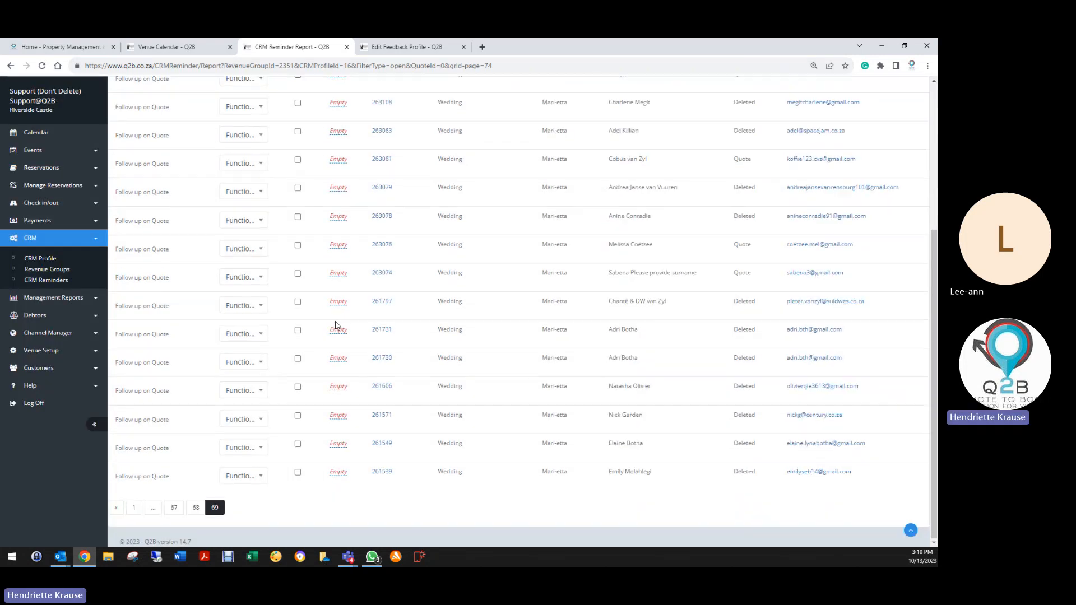
pyautogui.scroll(5, 330, 302)
pyautogui.click(299, 130)
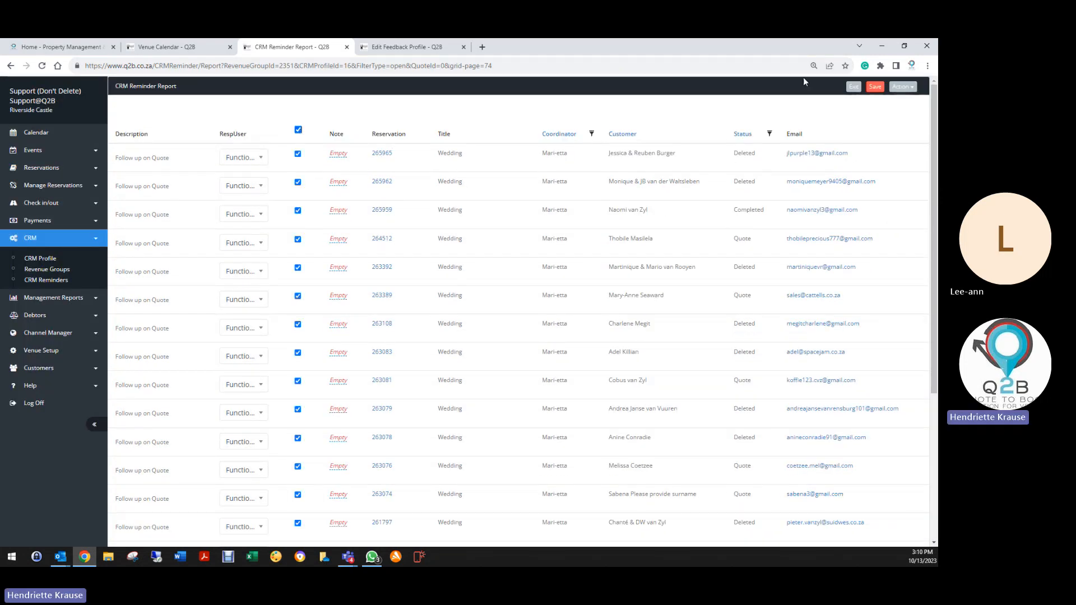
pyautogui.click(875, 86)
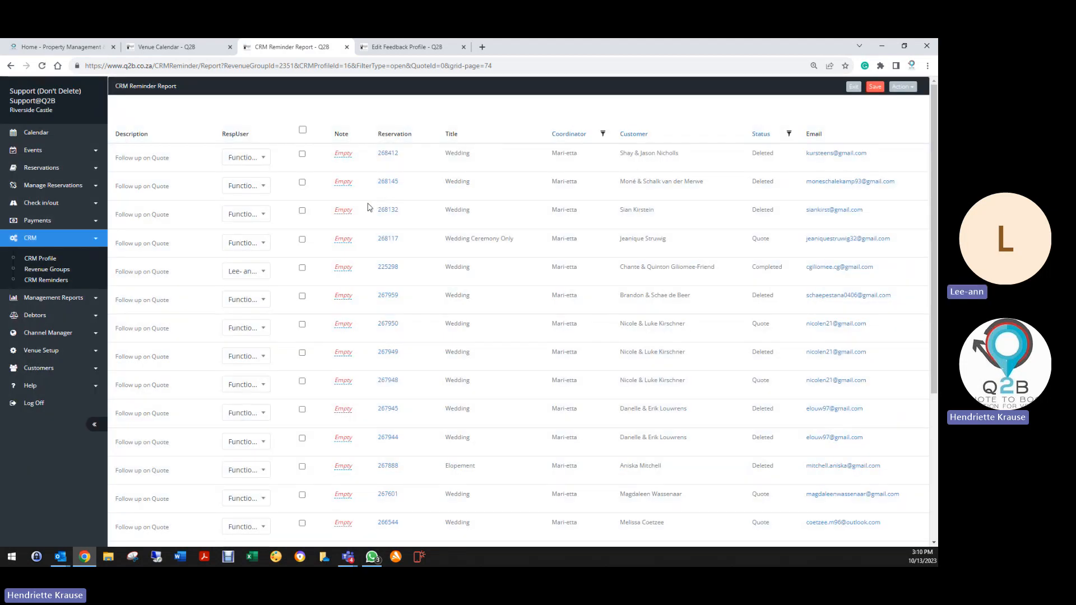
# Review booking 268145, then tick every reminder completed on this page and on page 67.
pyautogui.click(386, 183)
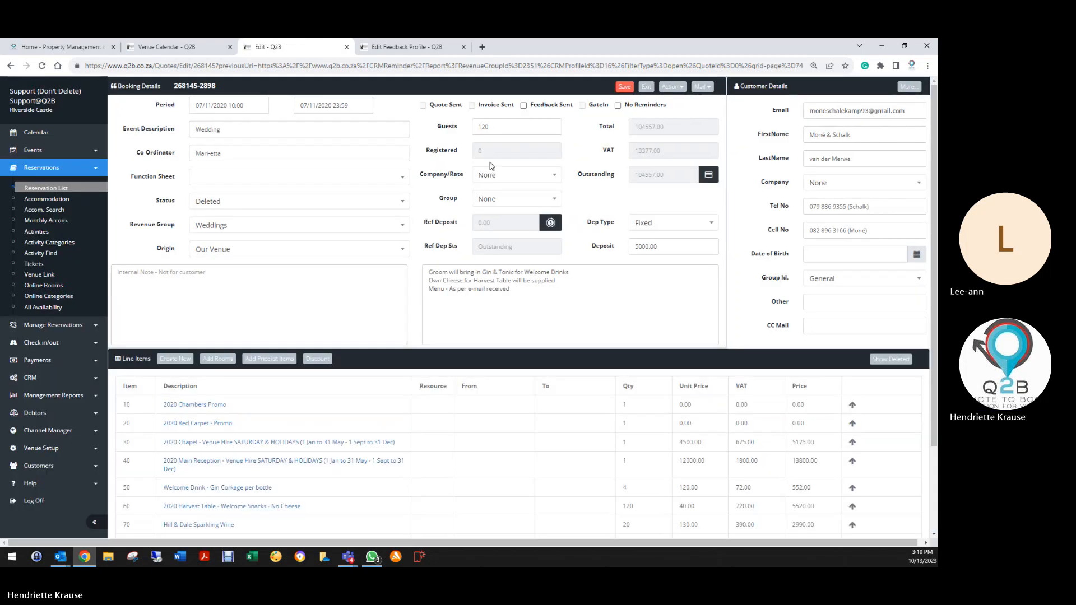
pyautogui.click(647, 86)
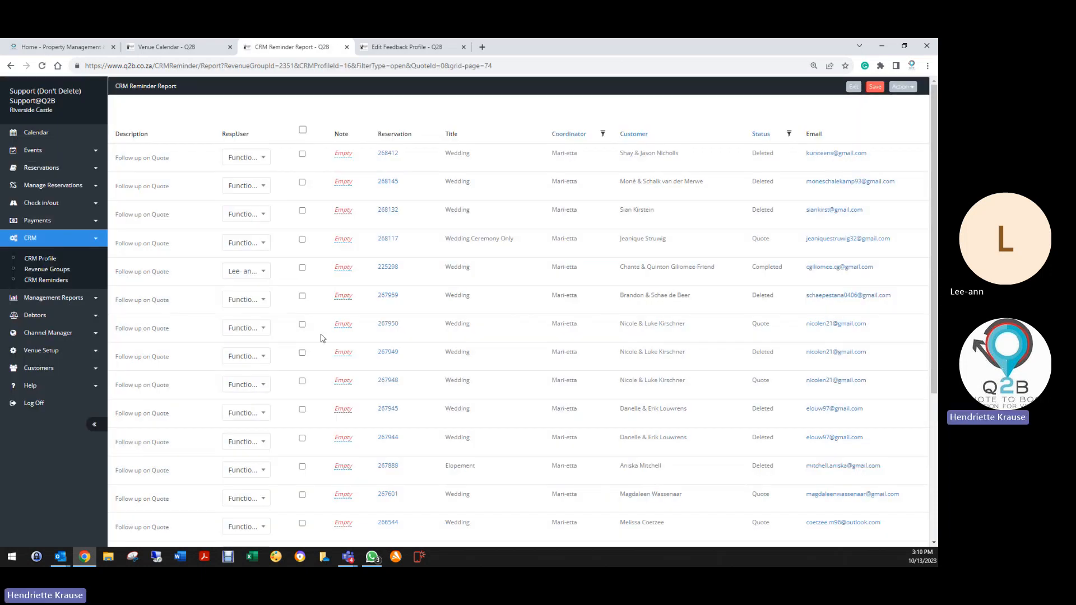
pyautogui.scroll(-5, 323, 338)
pyautogui.scroll(4, 310, 355)
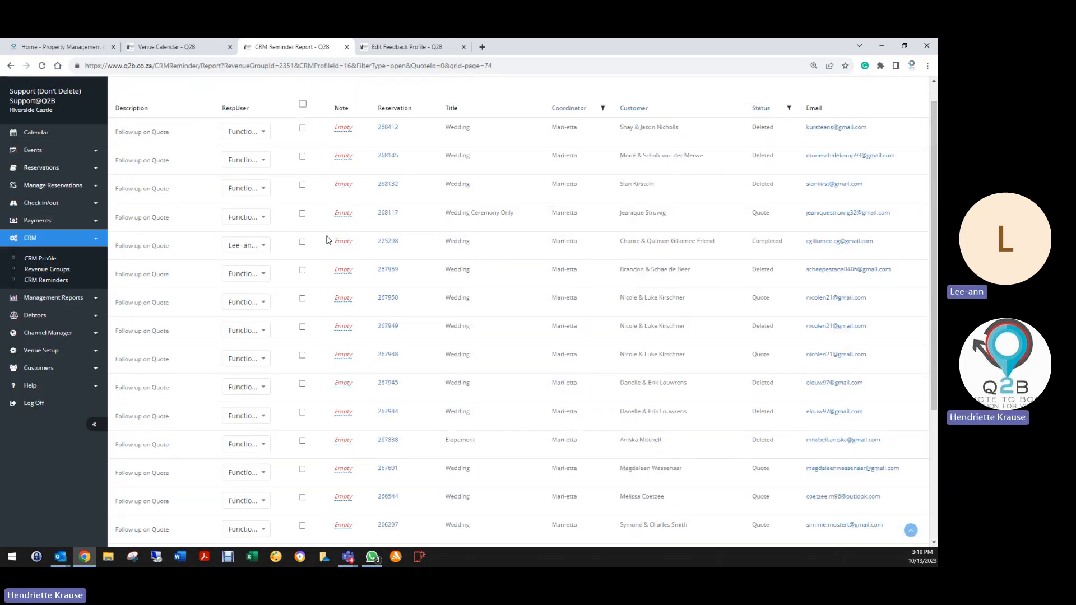
pyautogui.click(303, 104)
pyautogui.scroll(-4, 284, 289)
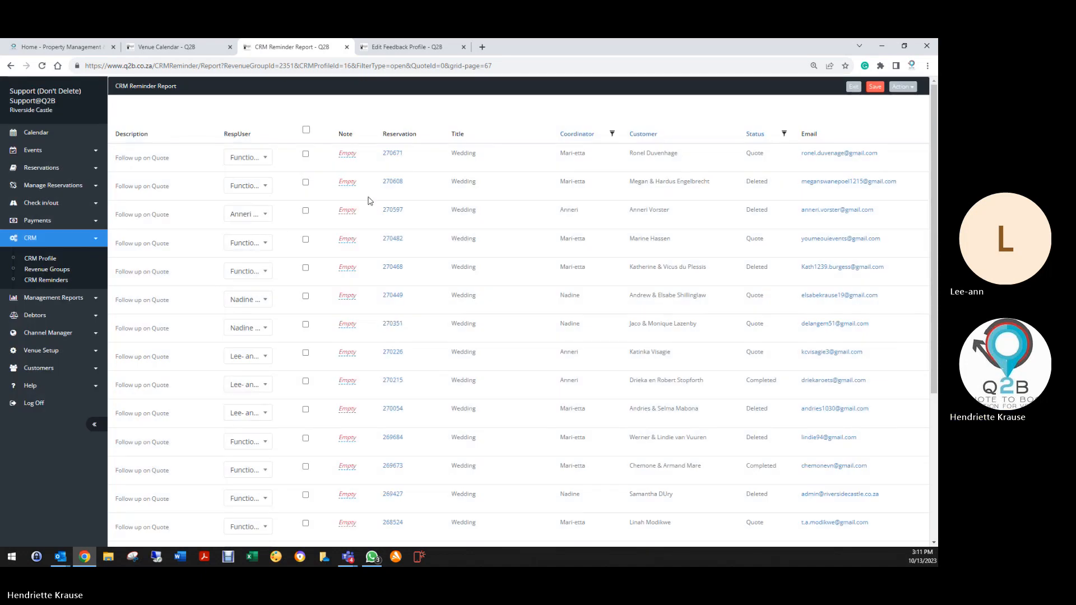
pyautogui.click(306, 130)
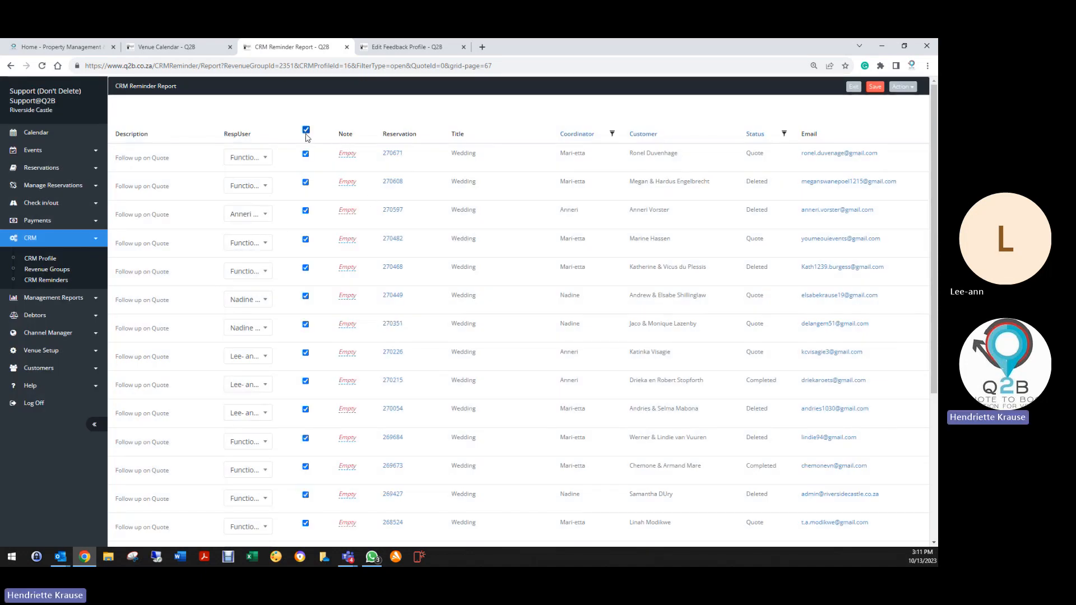
# On report page 66, review booking 274080 and tick every reminder completed.
pyautogui.scroll(-4, 726, 381)
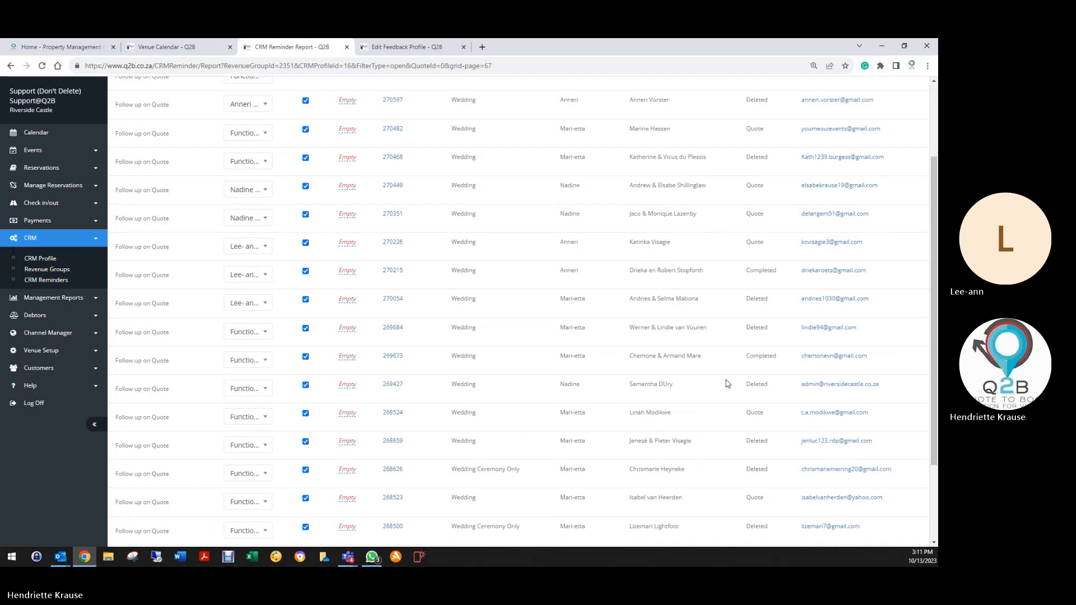
pyautogui.click(194, 508)
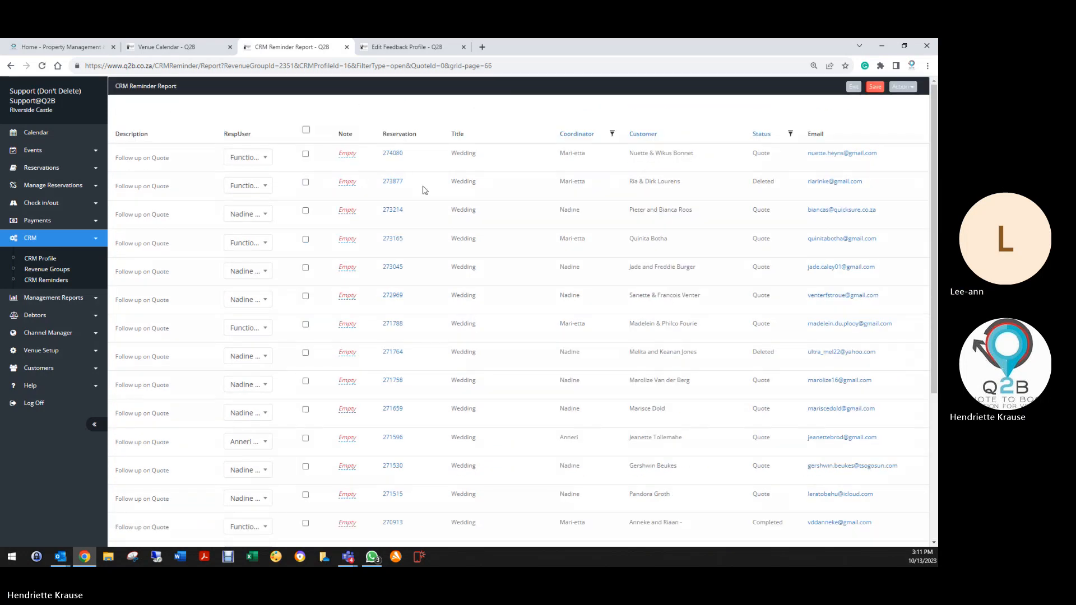
pyautogui.click(393, 154)
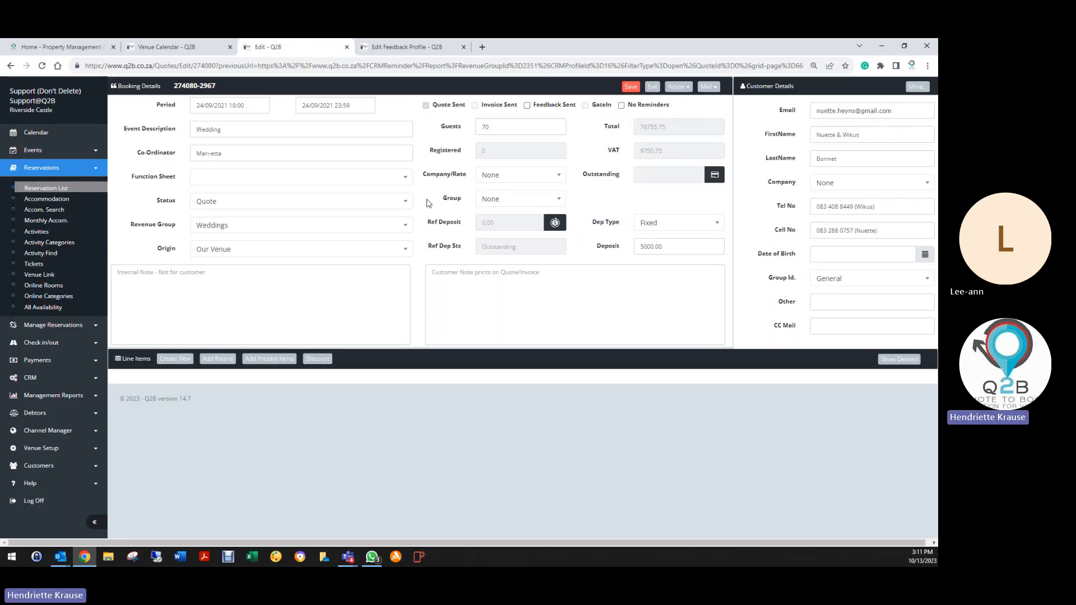
pyautogui.click(648, 88)
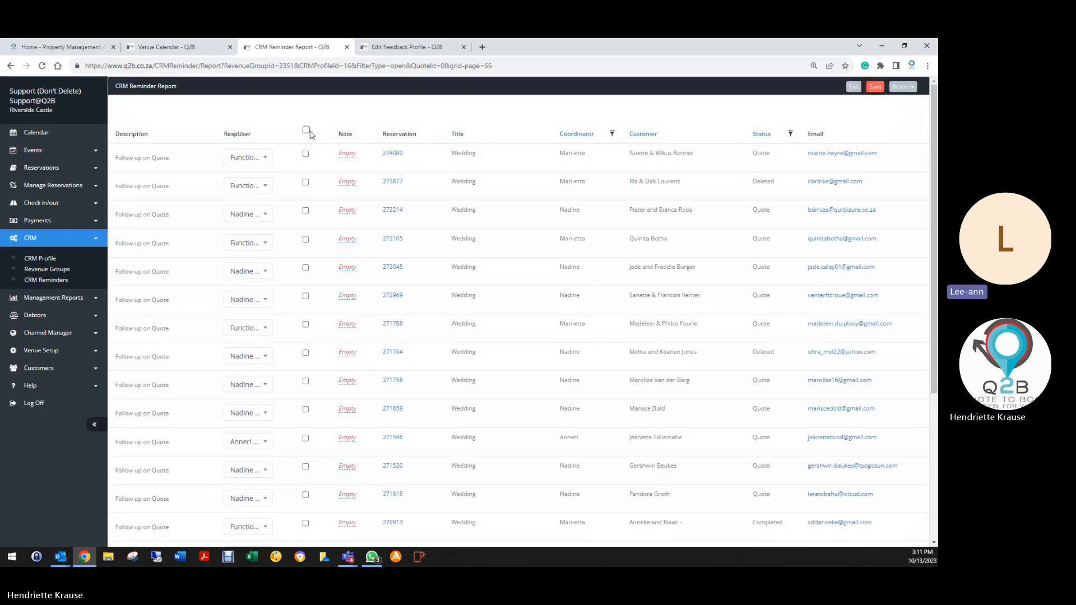
pyautogui.click(306, 130)
# Tick every reminder completed on page 65, then on the following page.
pyautogui.scroll(-5, 211, 485)
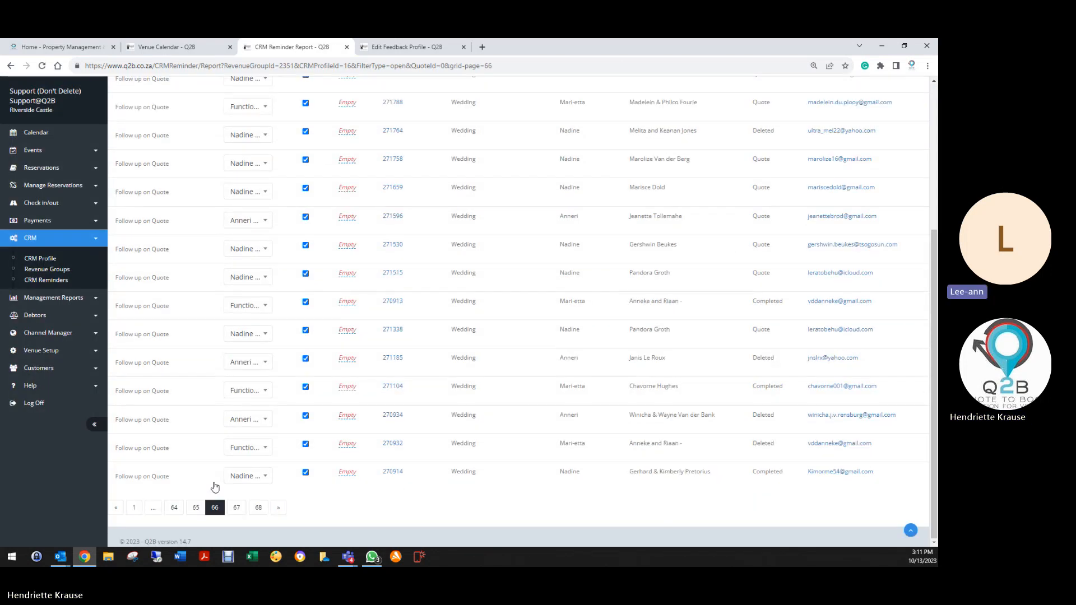
pyautogui.click(196, 507)
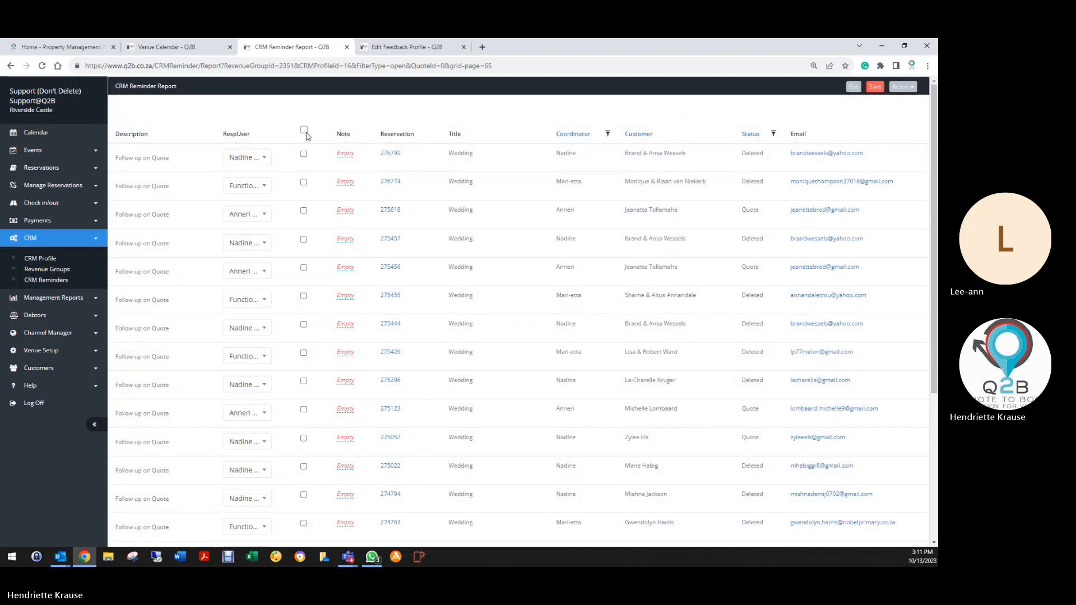
pyautogui.click(305, 131)
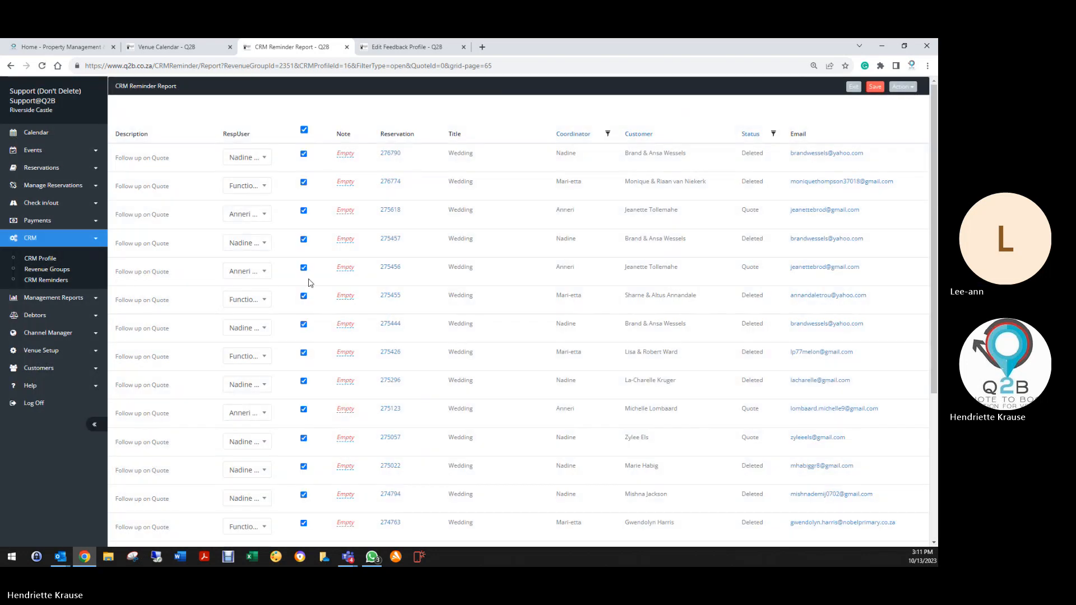
pyautogui.scroll(-4, 263, 391)
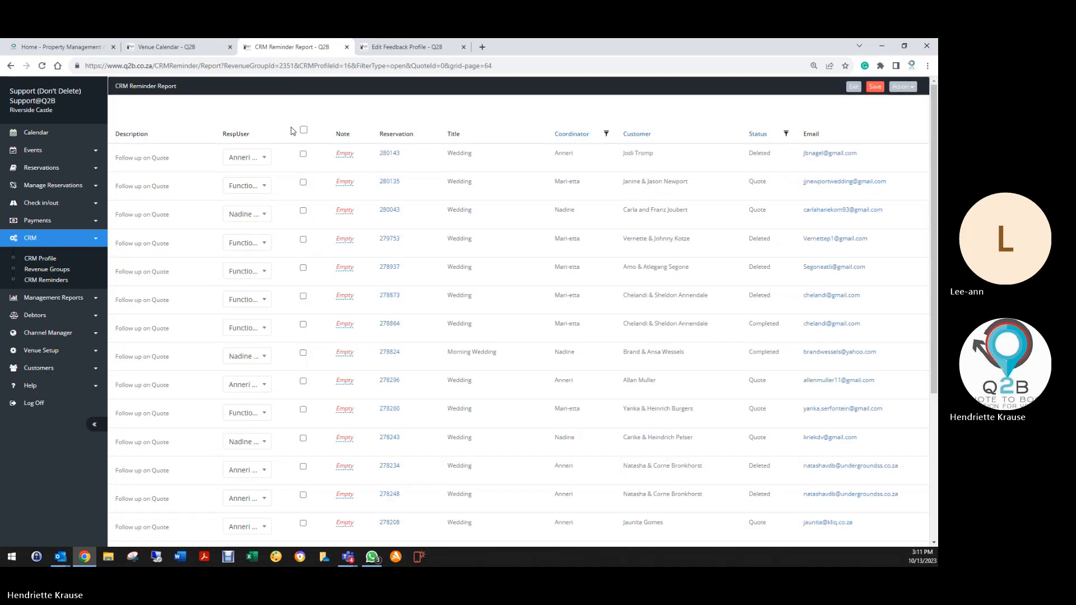
pyautogui.click(303, 130)
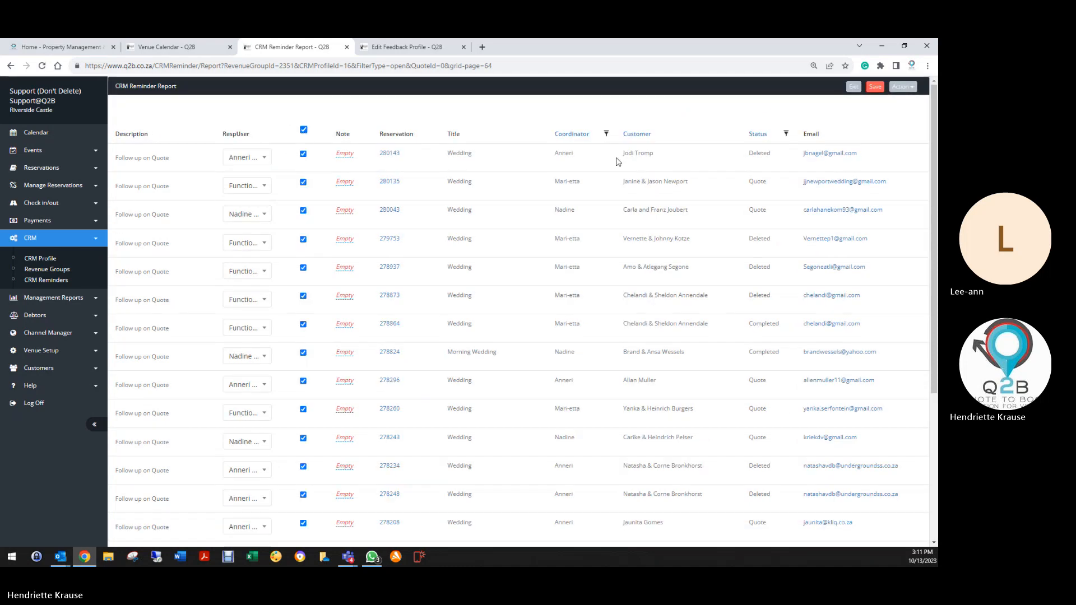
pyautogui.click(875, 88)
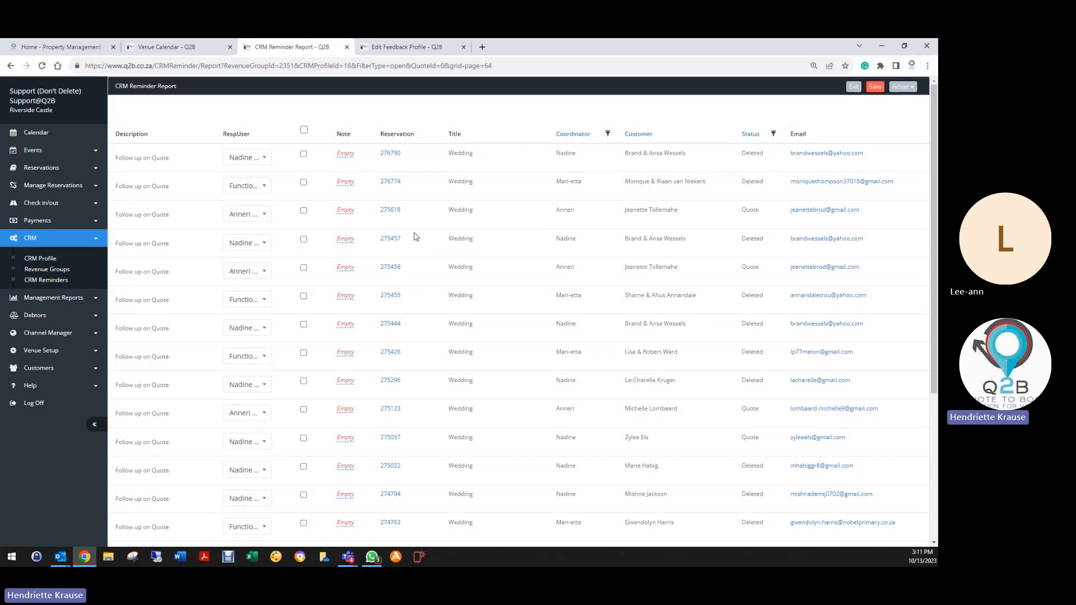
pyautogui.click(390, 153)
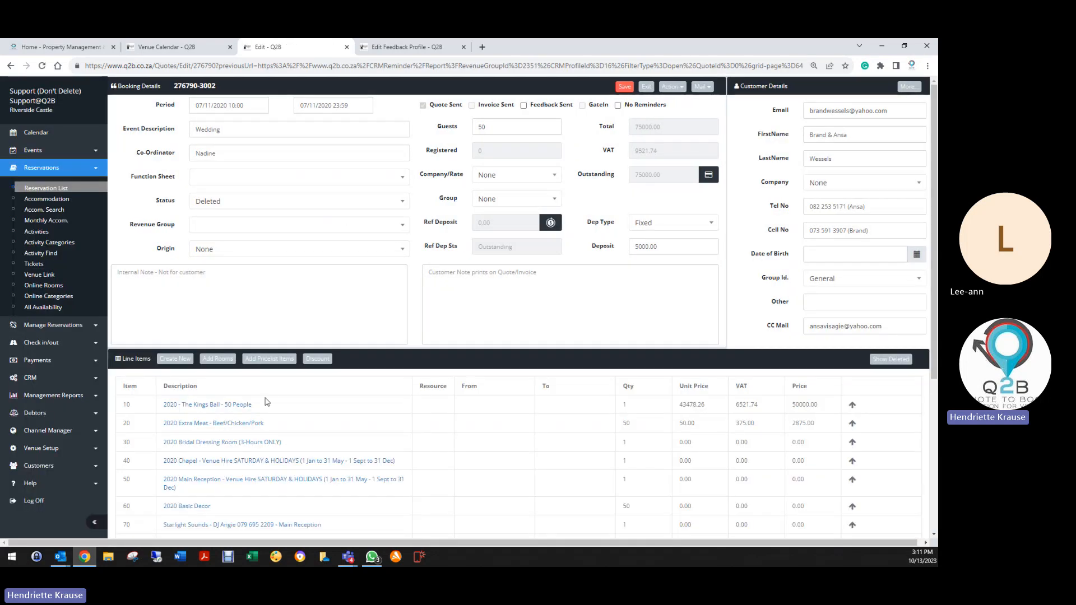
pyautogui.scroll(-4, 268, 481)
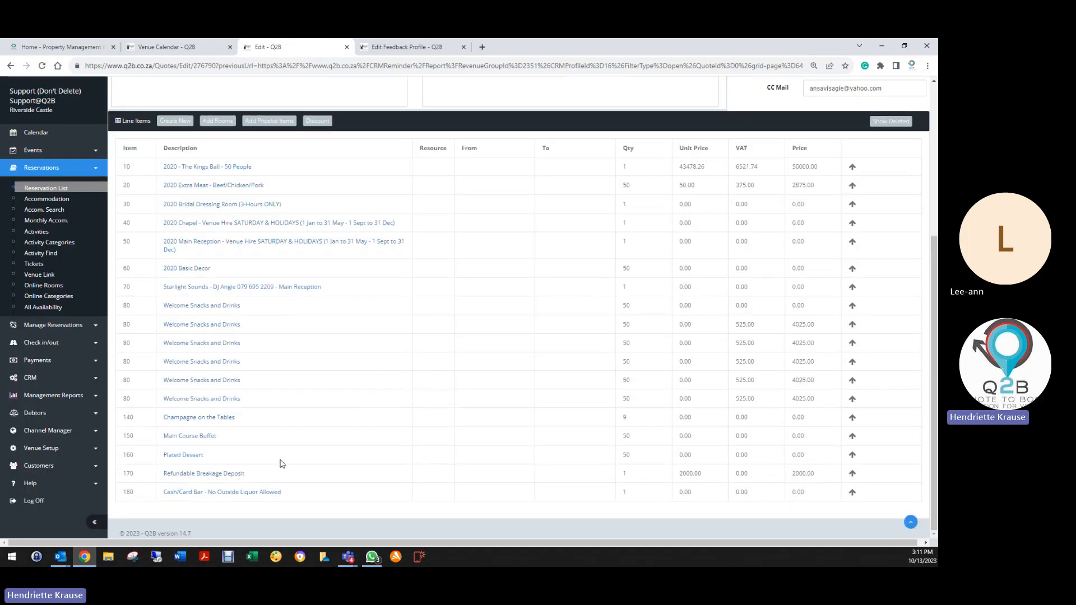
pyautogui.scroll(4, 282, 463)
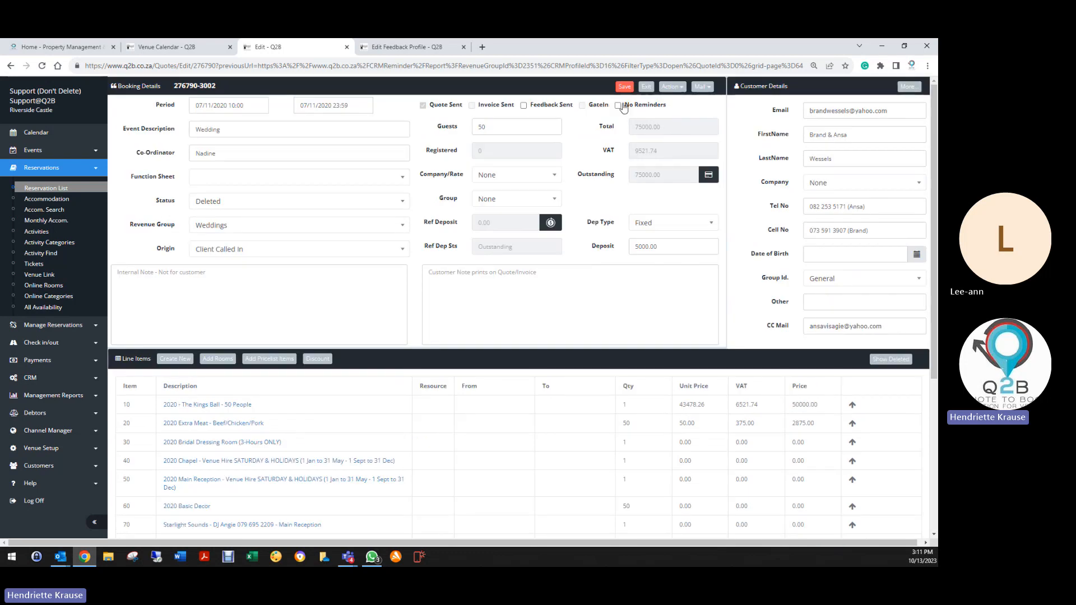
pyautogui.click(646, 87)
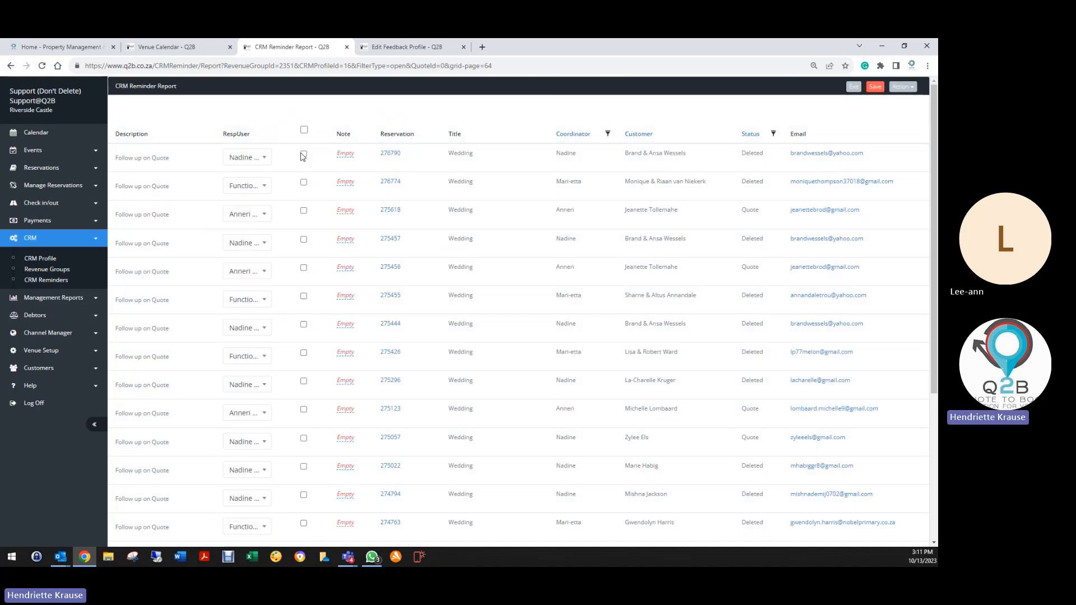
# On page 67, tick and save all reminders completed, twice as the page reloads.
pyautogui.scroll(-5, 315, 313)
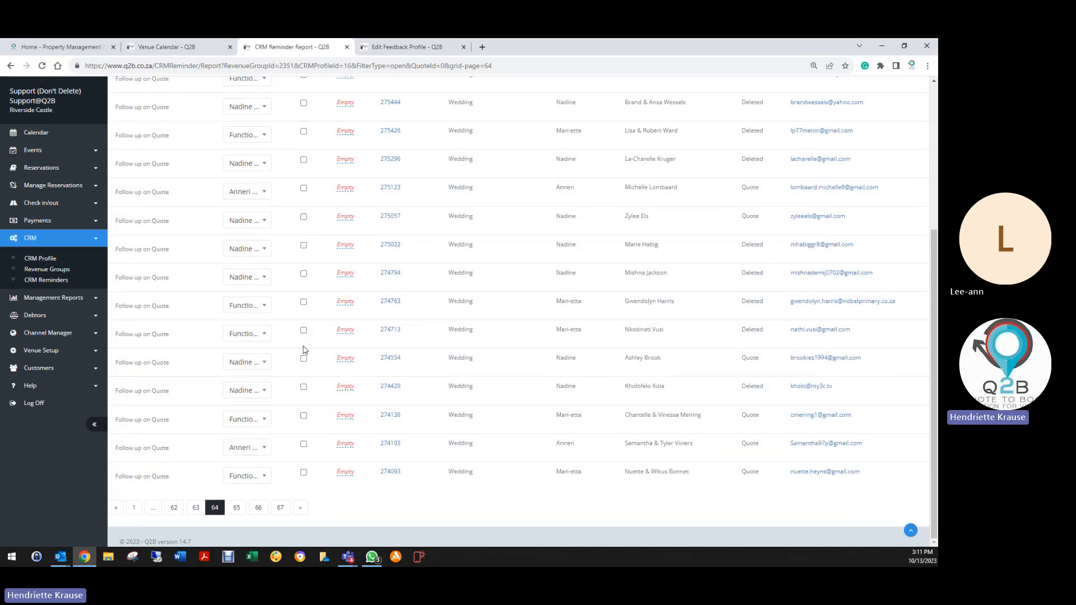
pyautogui.click(280, 509)
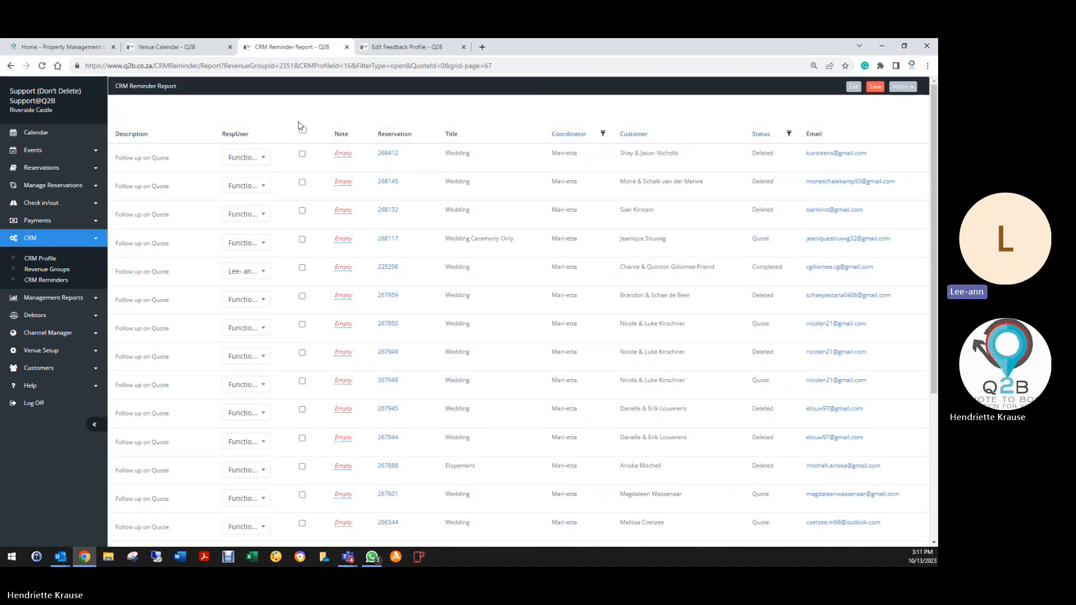
pyautogui.click(302, 130)
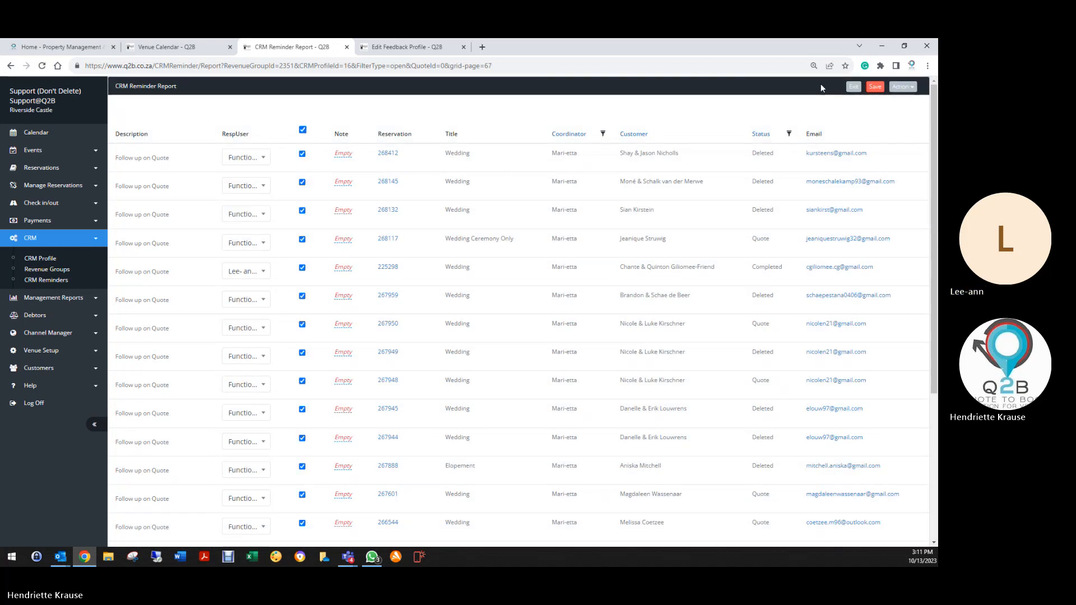
pyautogui.click(876, 87)
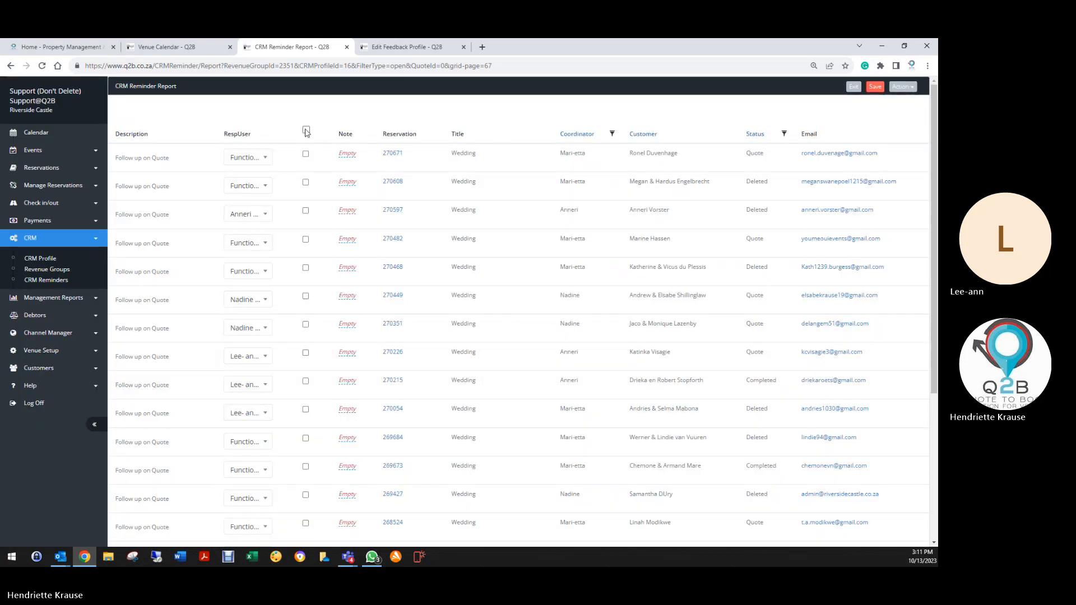
pyautogui.click(307, 130)
pyautogui.click(876, 87)
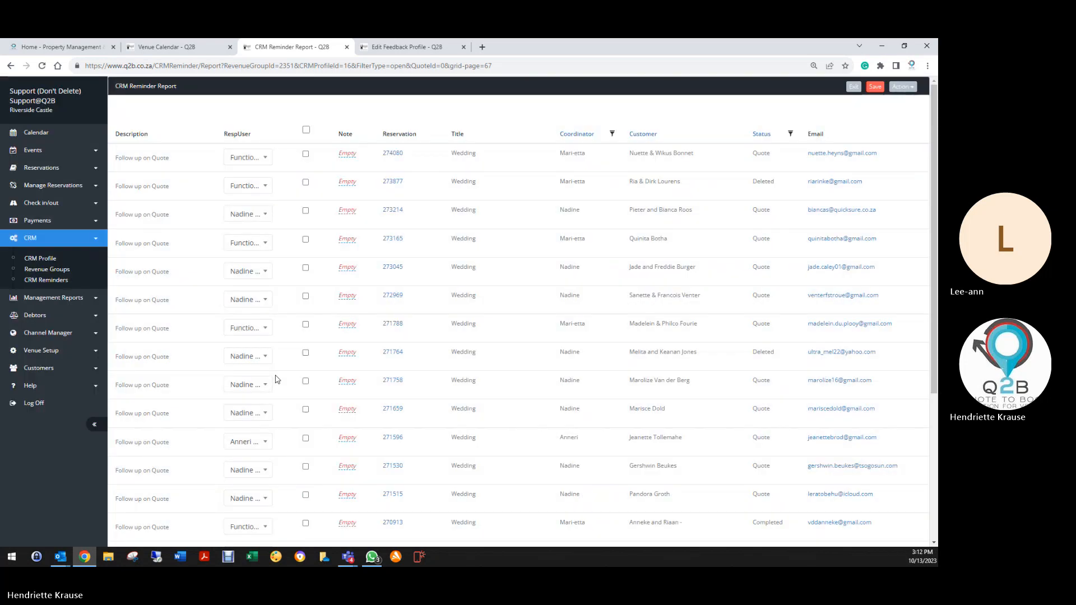
# Review booking 270934 and return to the reminder report.
pyautogui.scroll(-5, 275, 382)
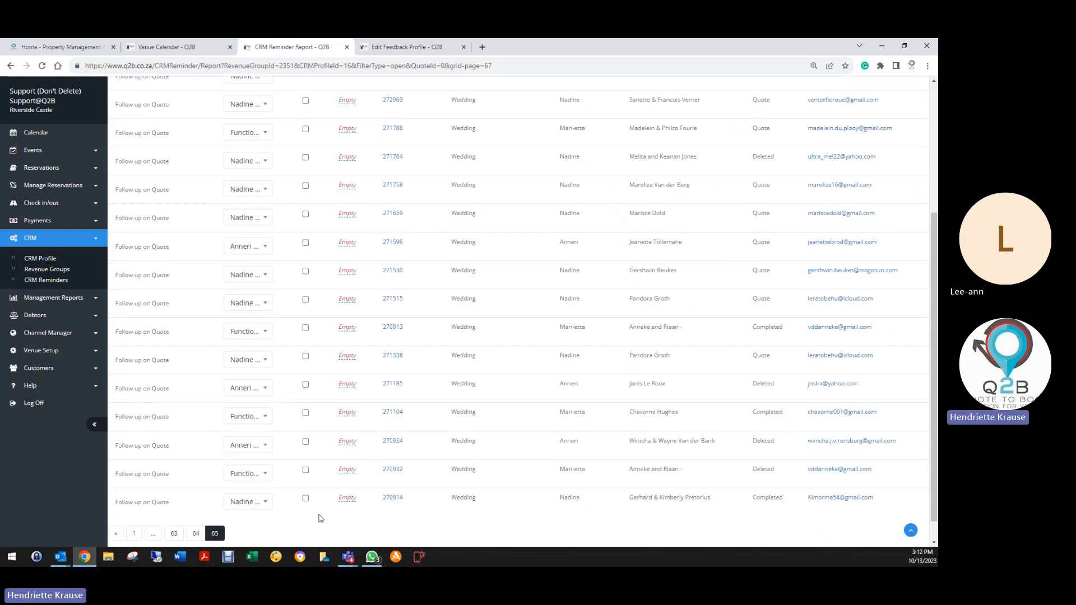
pyautogui.click(392, 442)
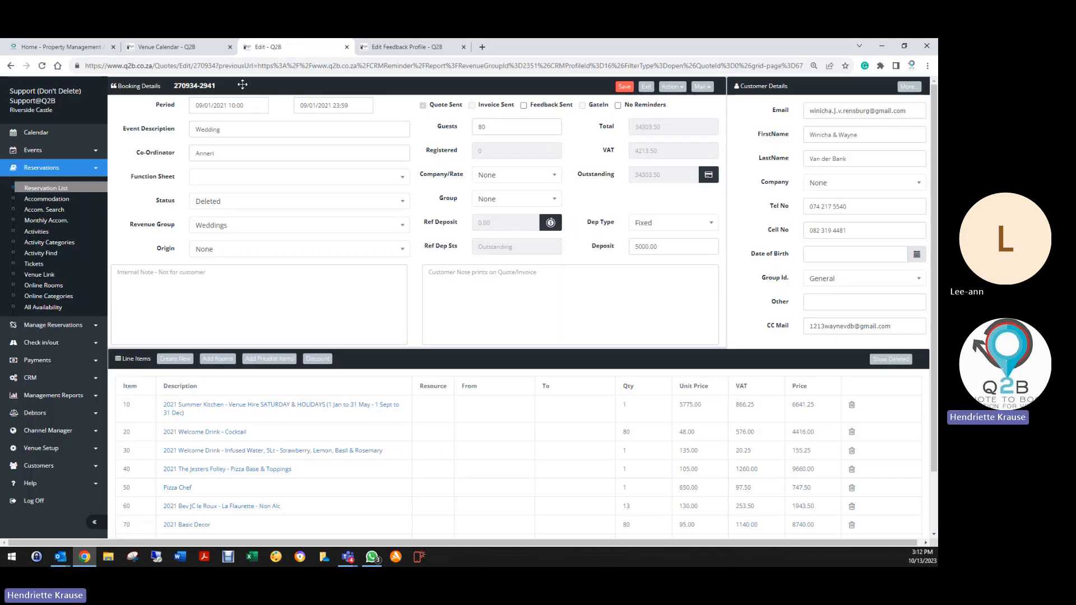
pyautogui.click(648, 87)
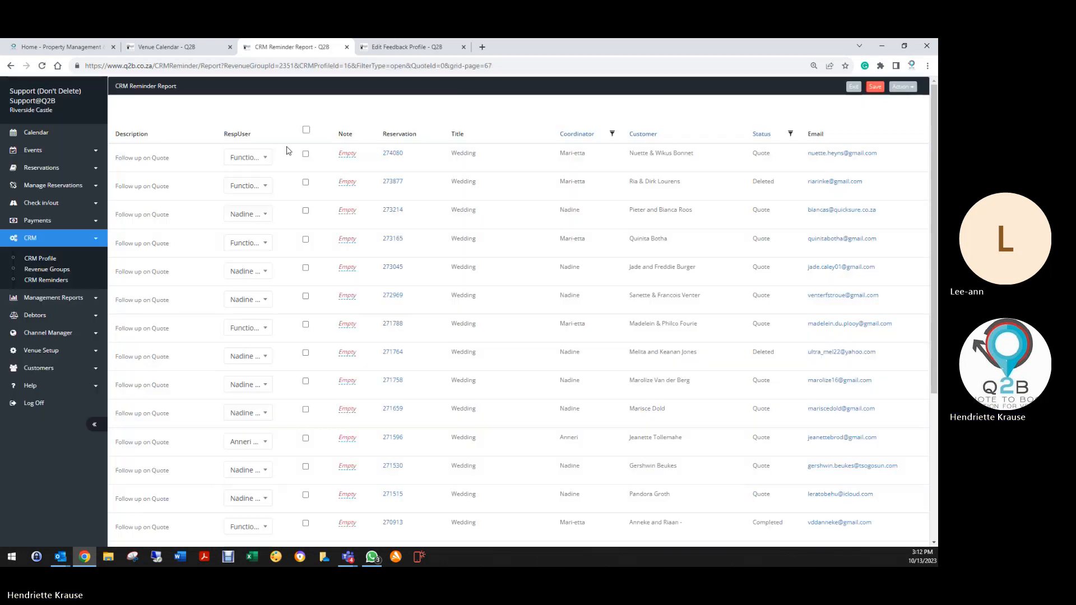
# Save the completed reminders from the report actions, then tick and save the next page.
pyautogui.click(902, 86)
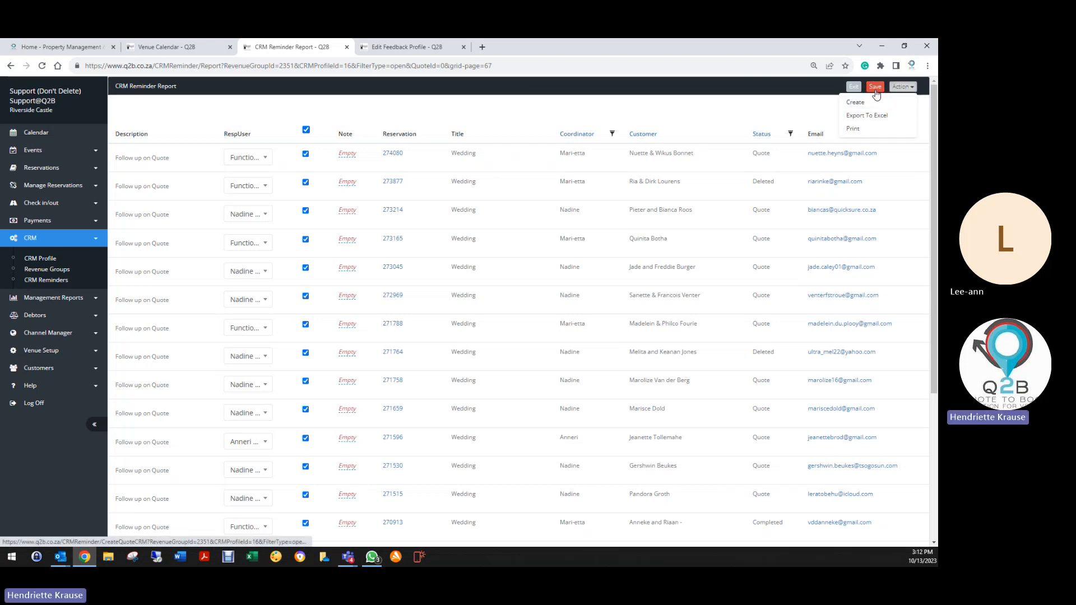
pyautogui.click(888, 104)
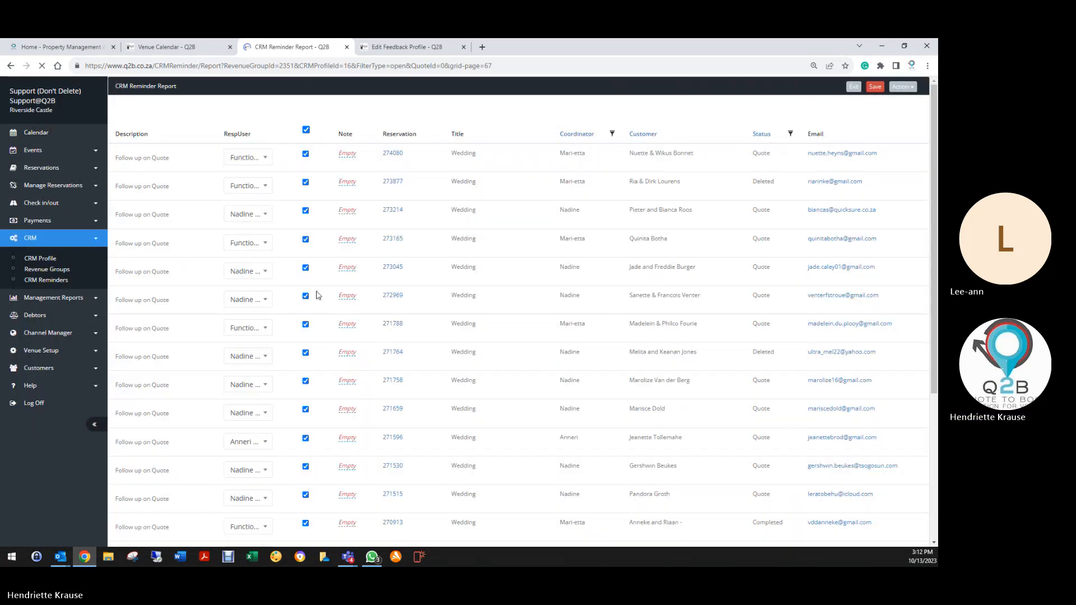
pyautogui.scroll(-10, 308, 303)
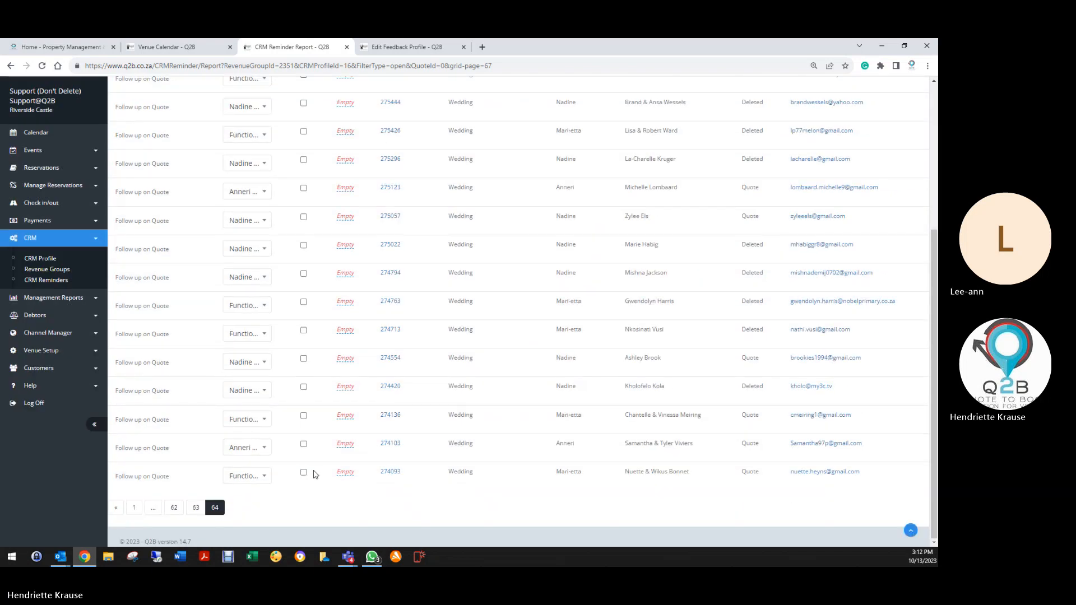
pyautogui.scroll(10, 316, 475)
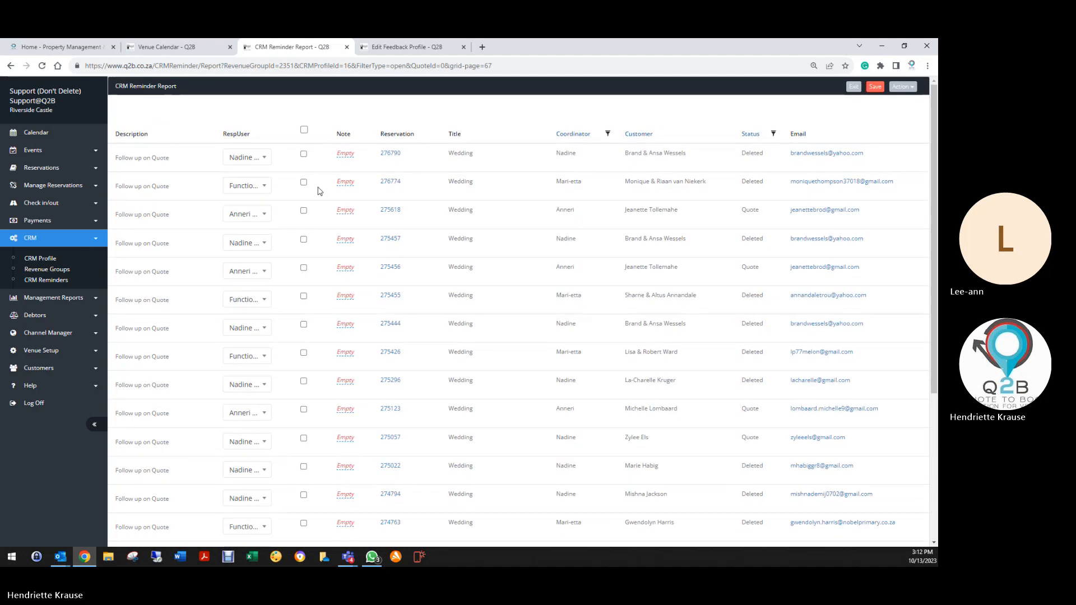
pyautogui.click(303, 130)
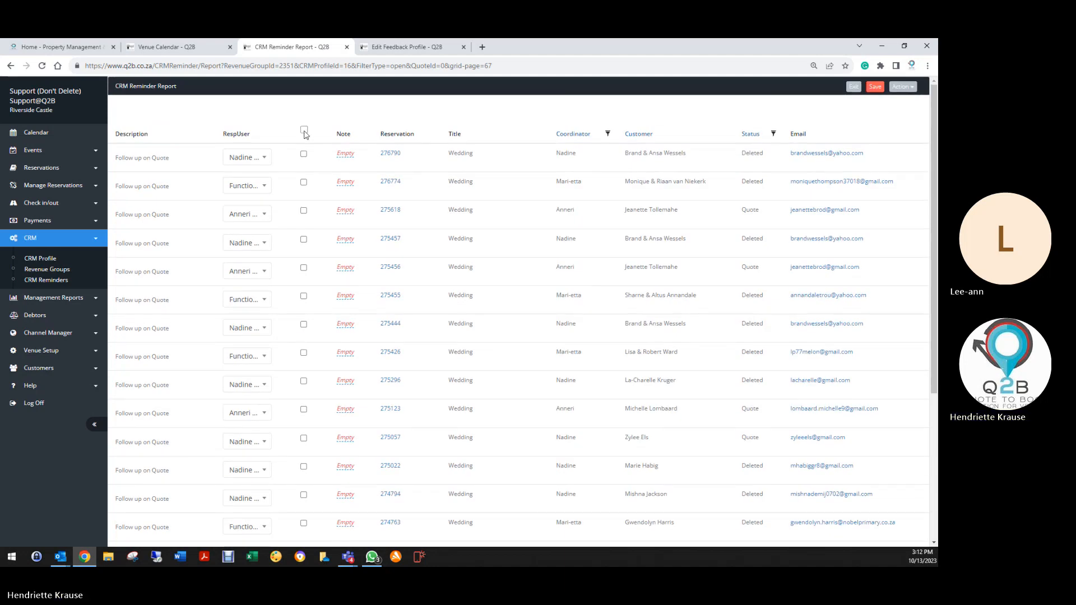
pyautogui.click(875, 87)
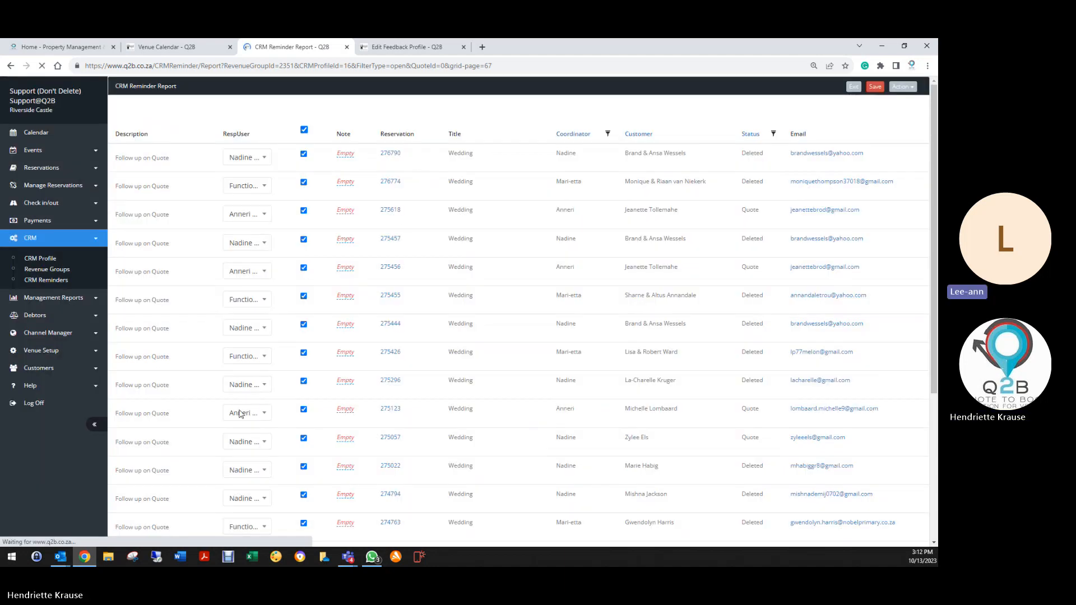
# Review booking 280147, then tick and save all reminders on the page as completed.
pyautogui.scroll(-10, 238, 414)
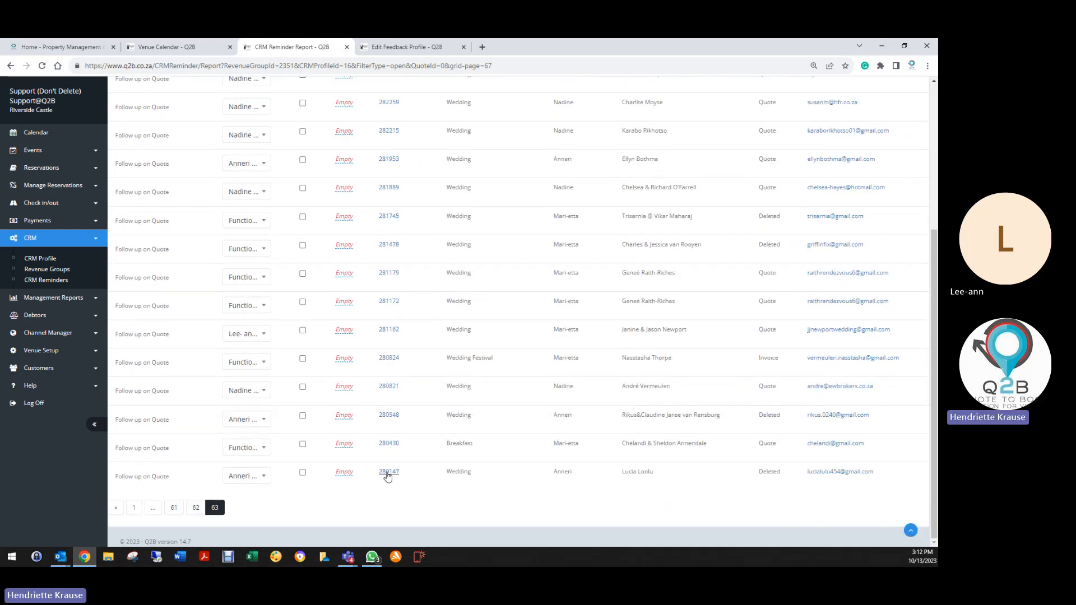
pyautogui.click(388, 473)
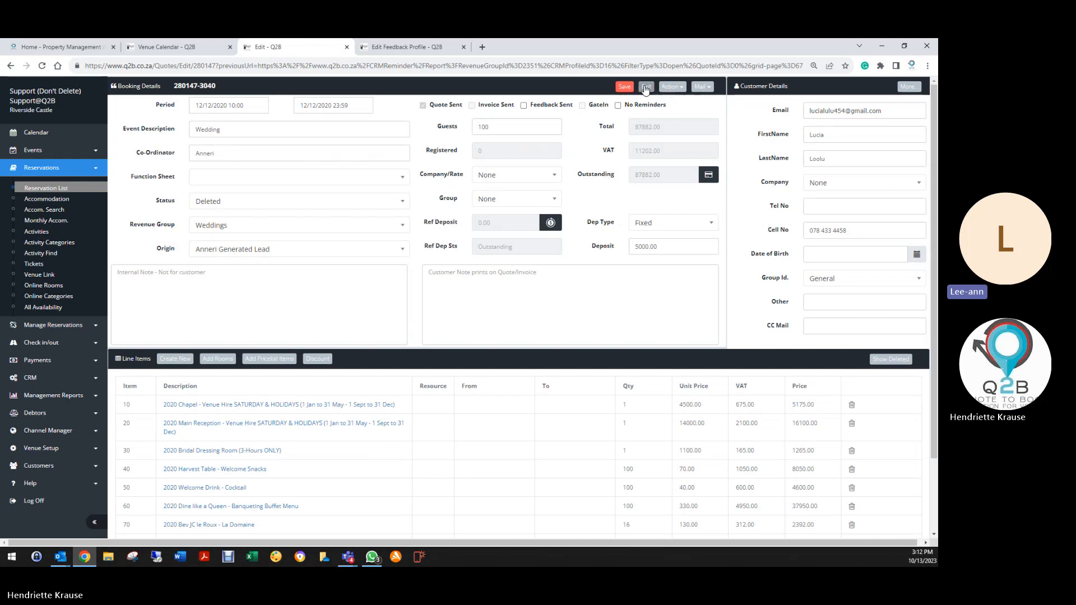
pyautogui.click(627, 88)
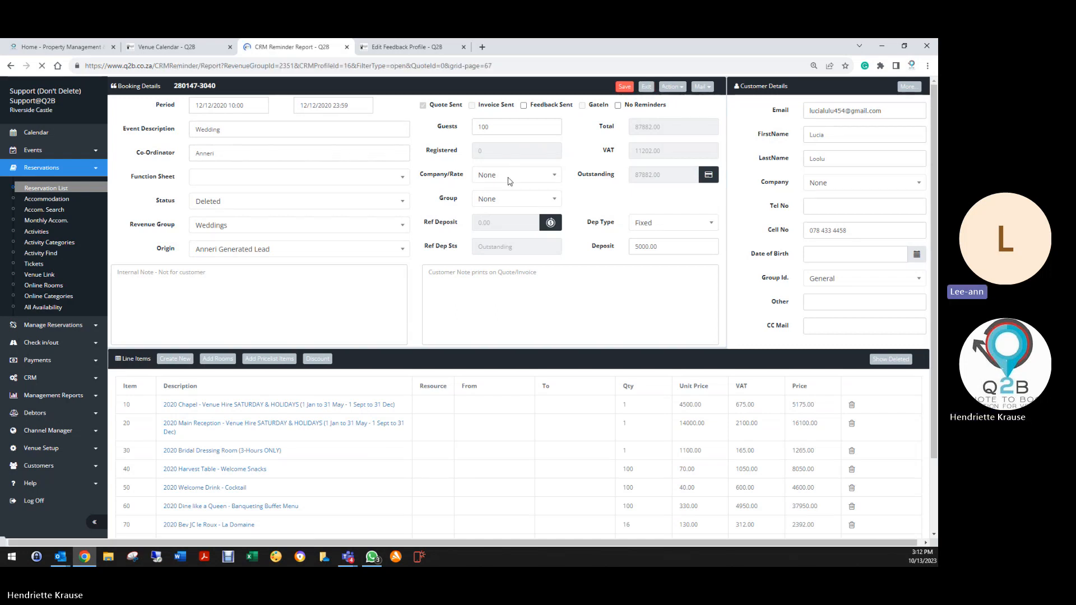
pyautogui.scroll(-5, 252, 337)
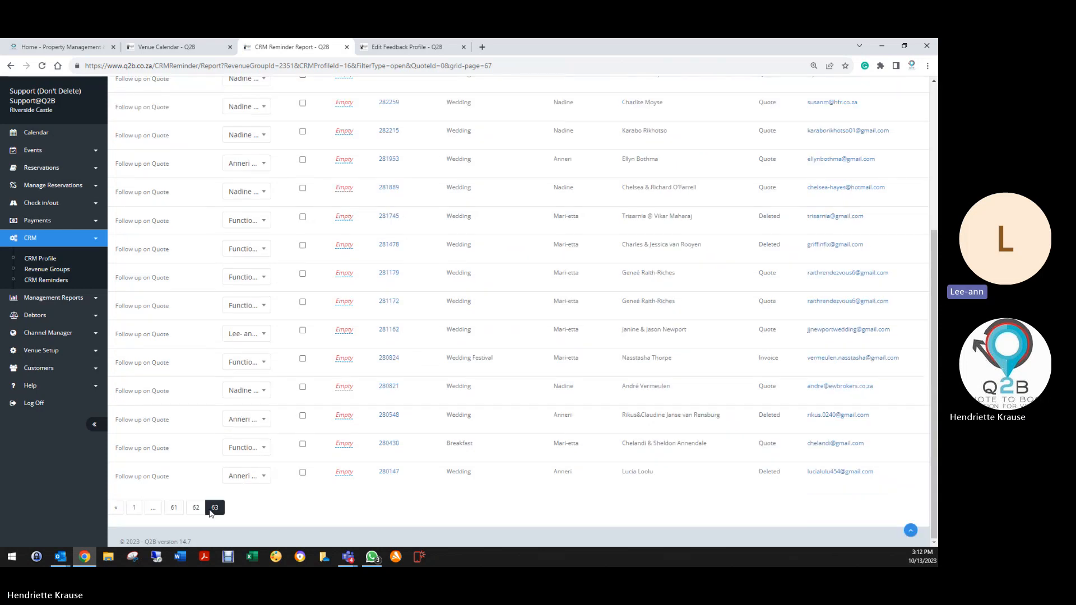
pyautogui.scroll(10, 292, 293)
pyautogui.click(303, 130)
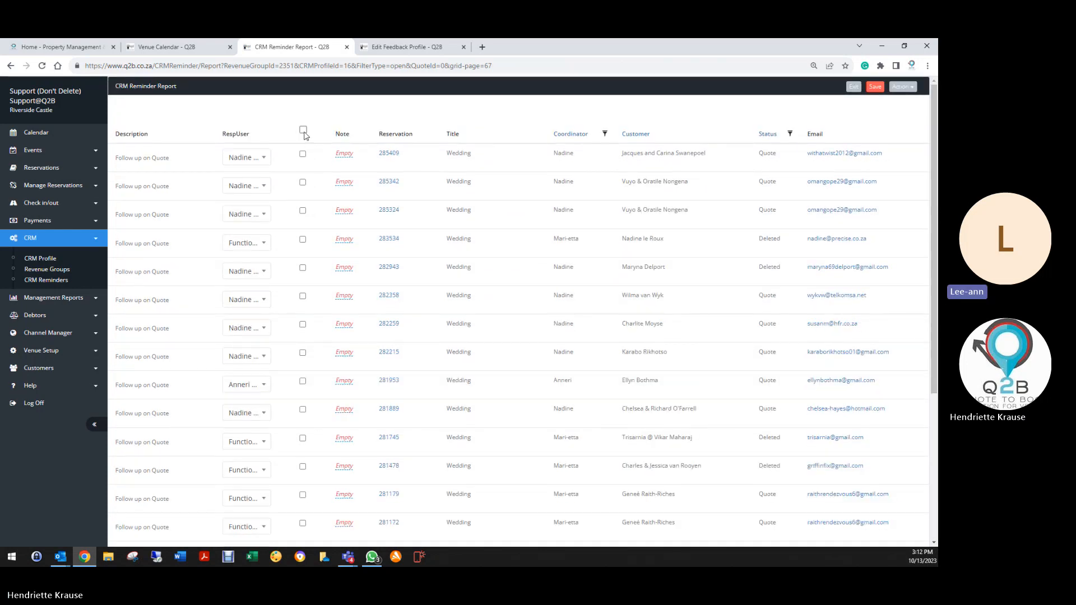
pyautogui.click(875, 87)
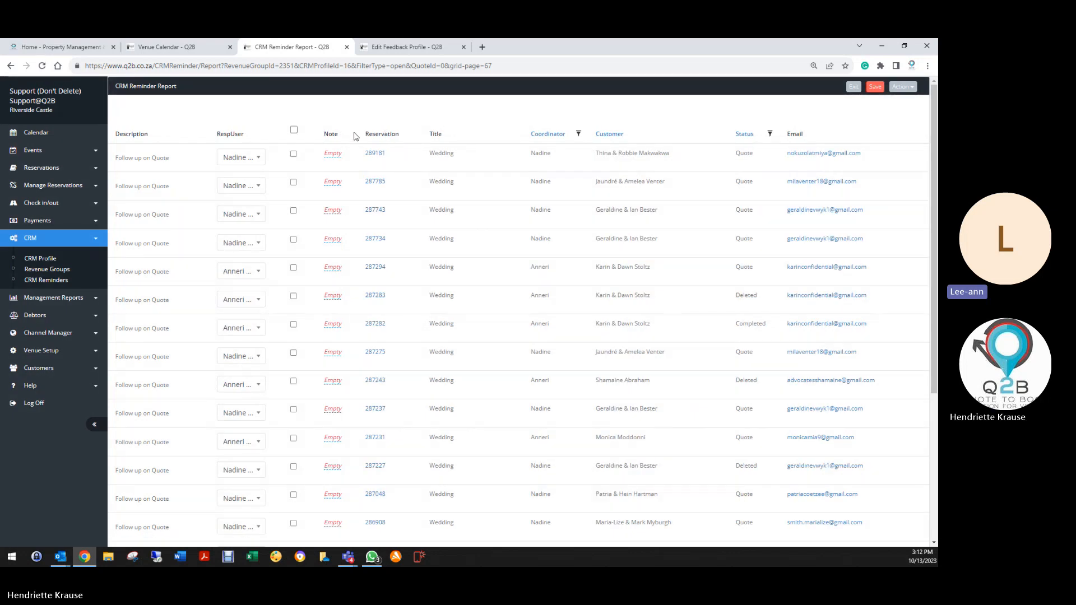
pyautogui.scroll(-4, 300, 409)
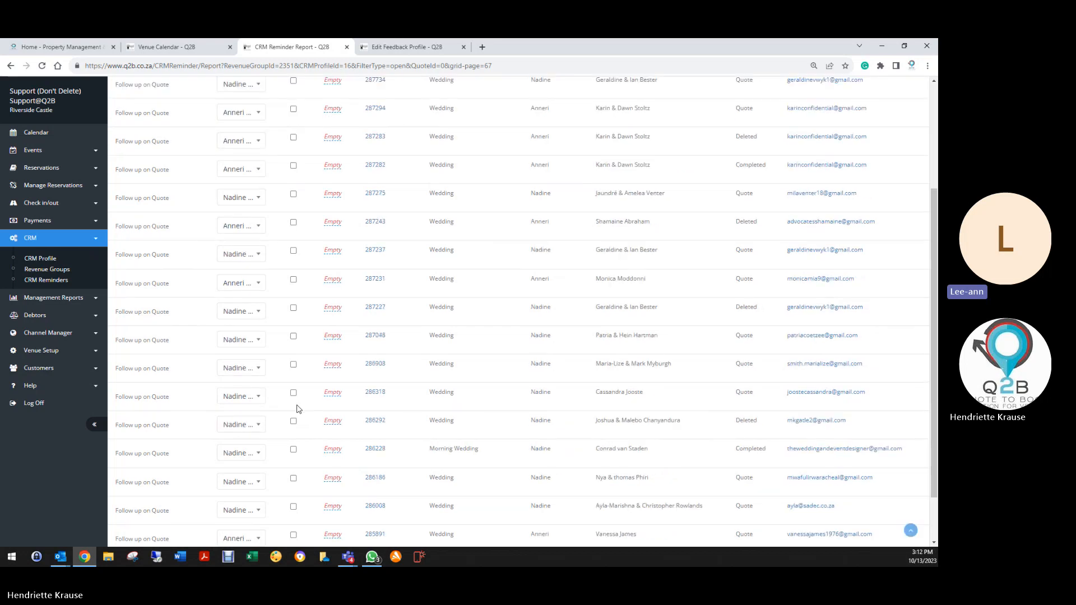
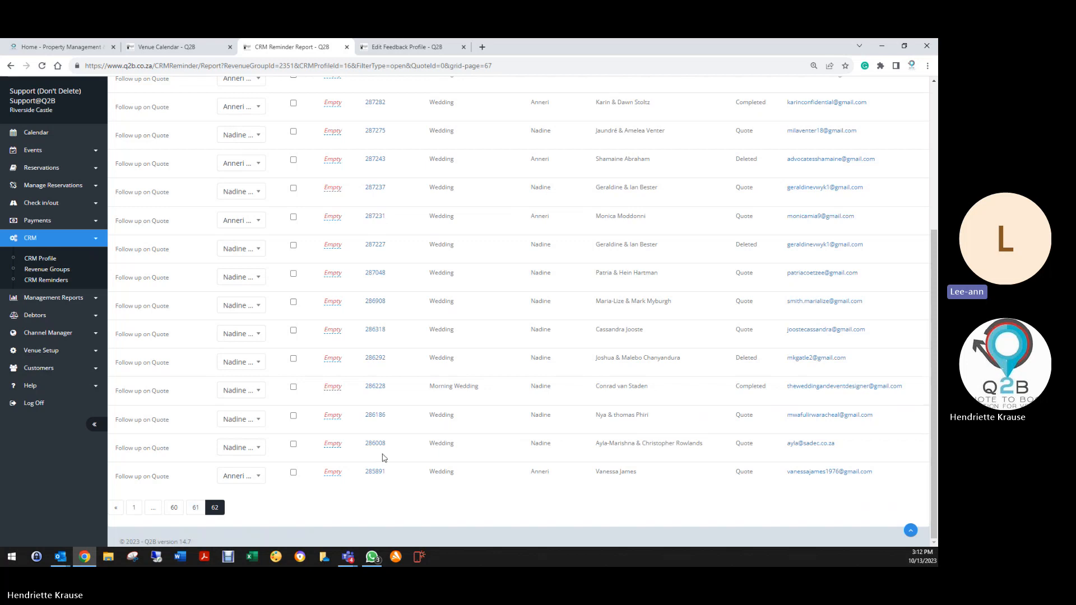
# Review booking 289181 and return to the reminder report.
pyautogui.scroll(10, 385, 458)
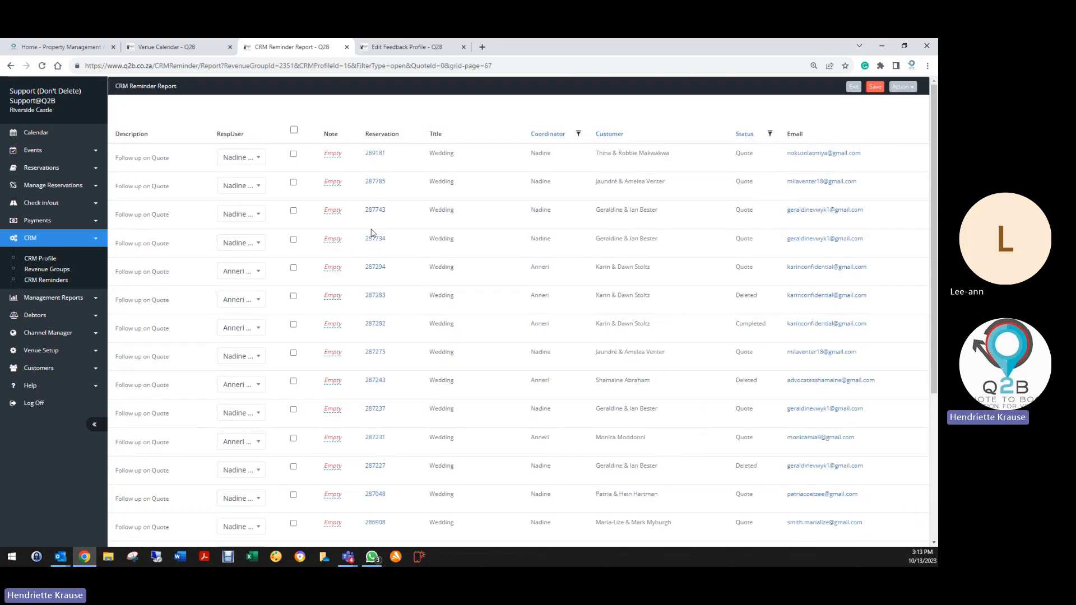
pyautogui.click(375, 154)
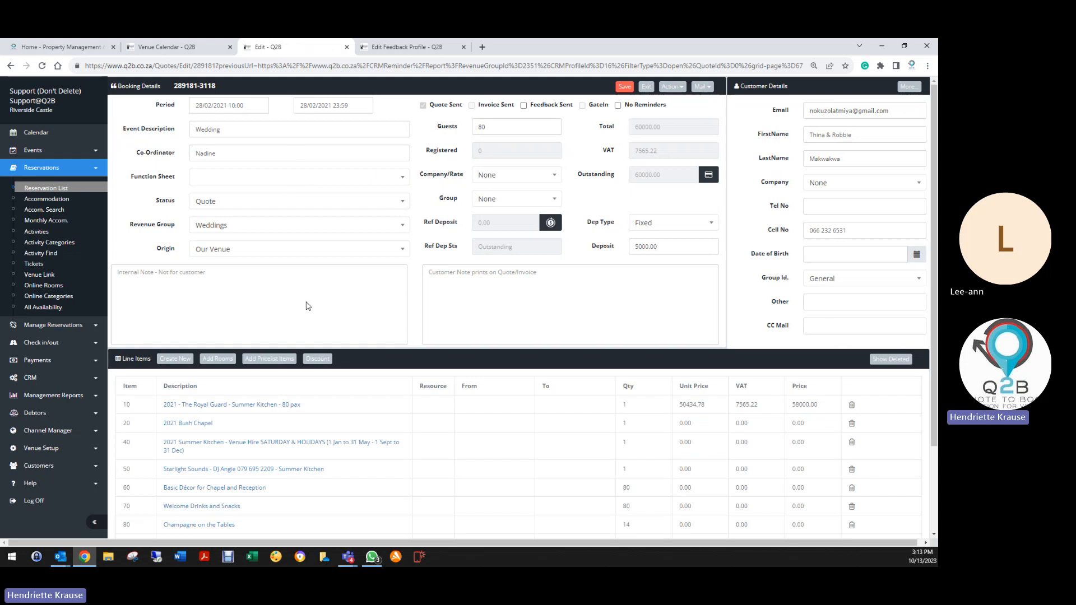
pyautogui.scroll(-2, 361, 472)
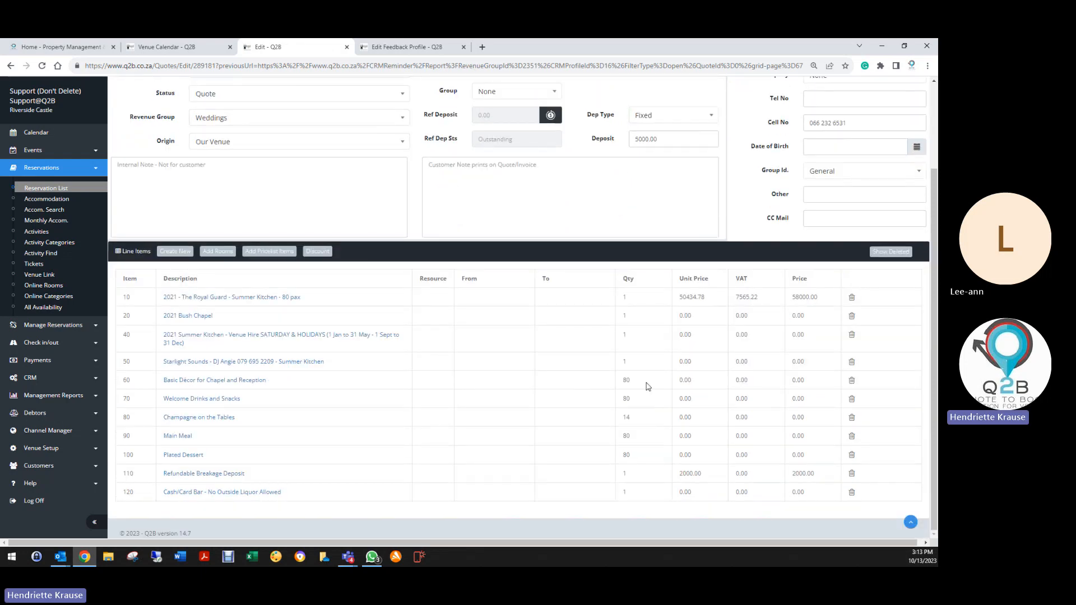
pyautogui.scroll(2, 595, 429)
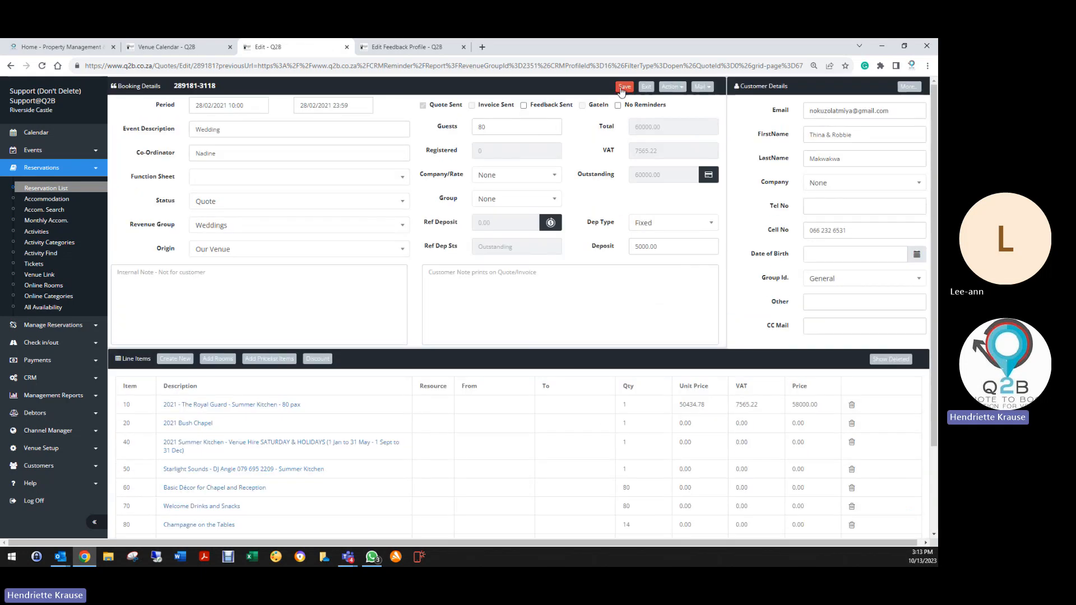
pyautogui.click(645, 88)
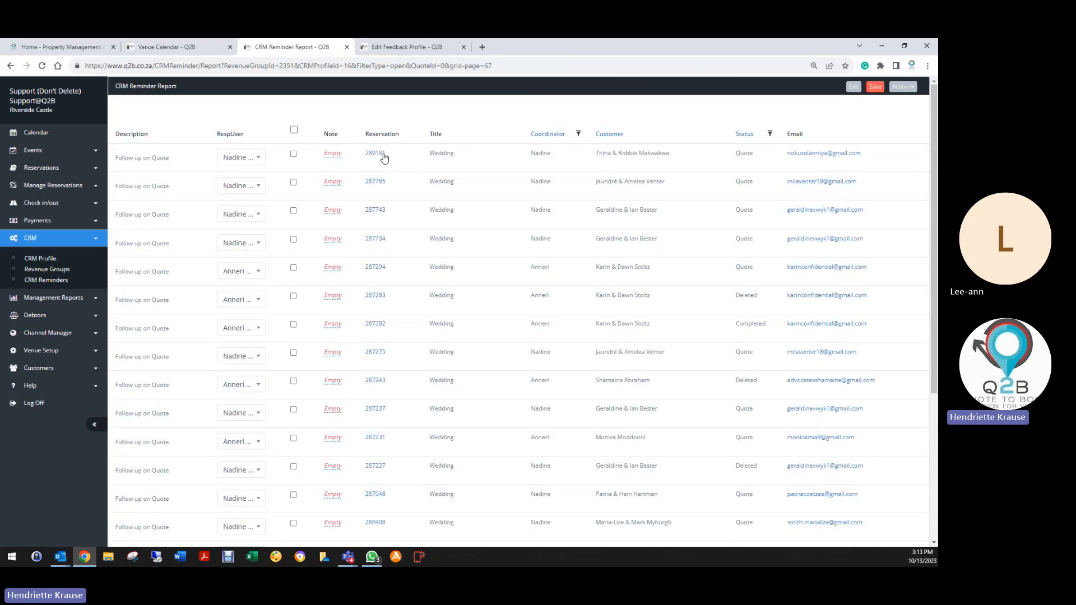
# Tick all reminders on the current page and save them as completed.
pyautogui.scroll(-3, 306, 280)
pyautogui.scroll(1, 293, 104)
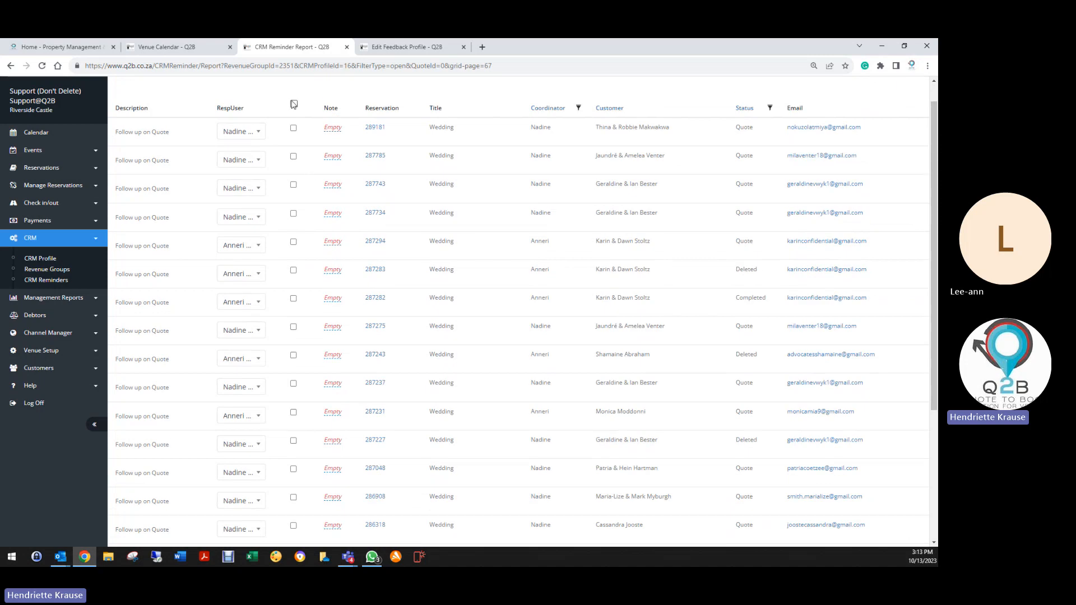
pyautogui.click(294, 105)
pyautogui.scroll(1, 297, 112)
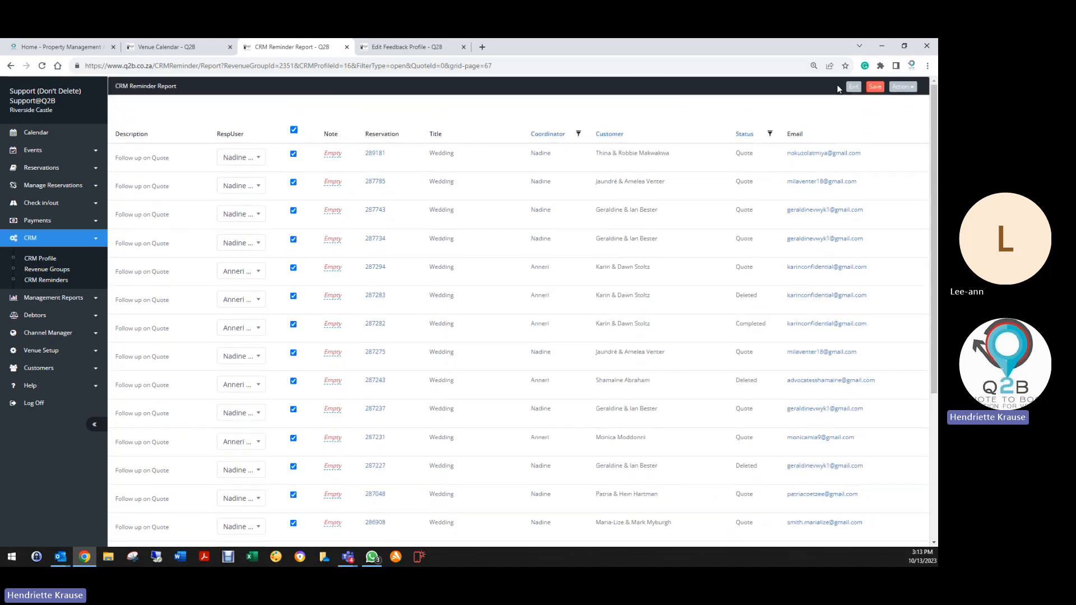
pyautogui.click(870, 87)
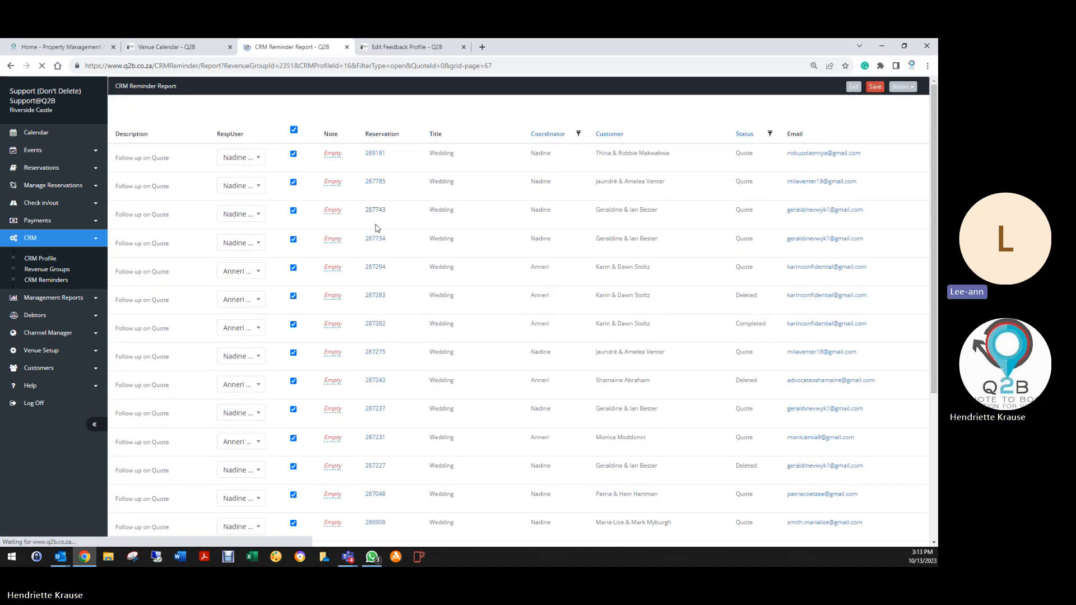
# Tick and save the next two reloaded pages of reminders as completed.
pyautogui.scroll(-3, 295, 360)
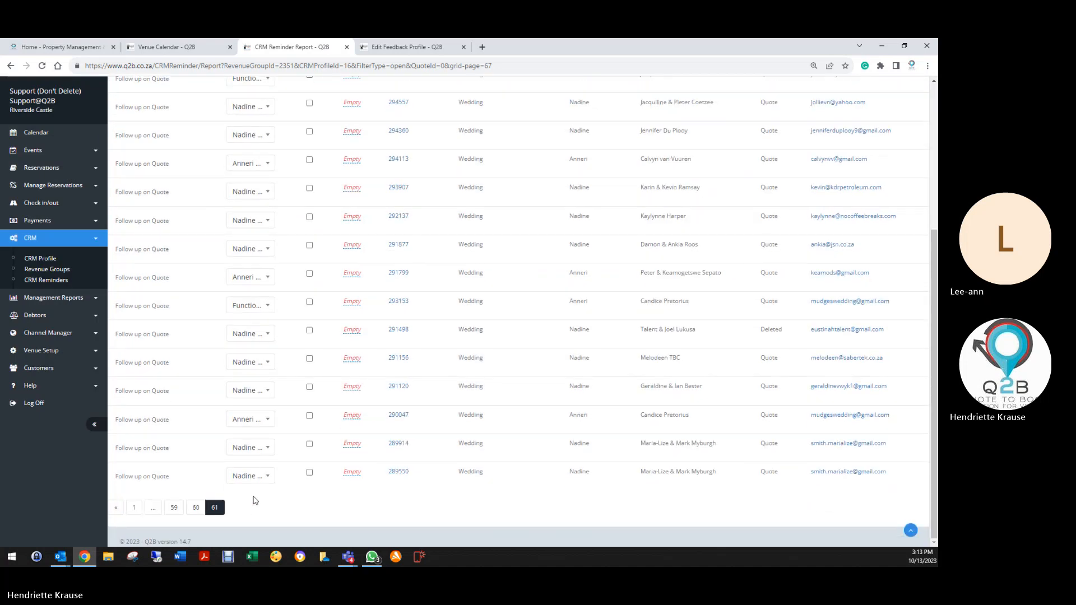
pyautogui.scroll(3, 319, 425)
pyautogui.click(310, 130)
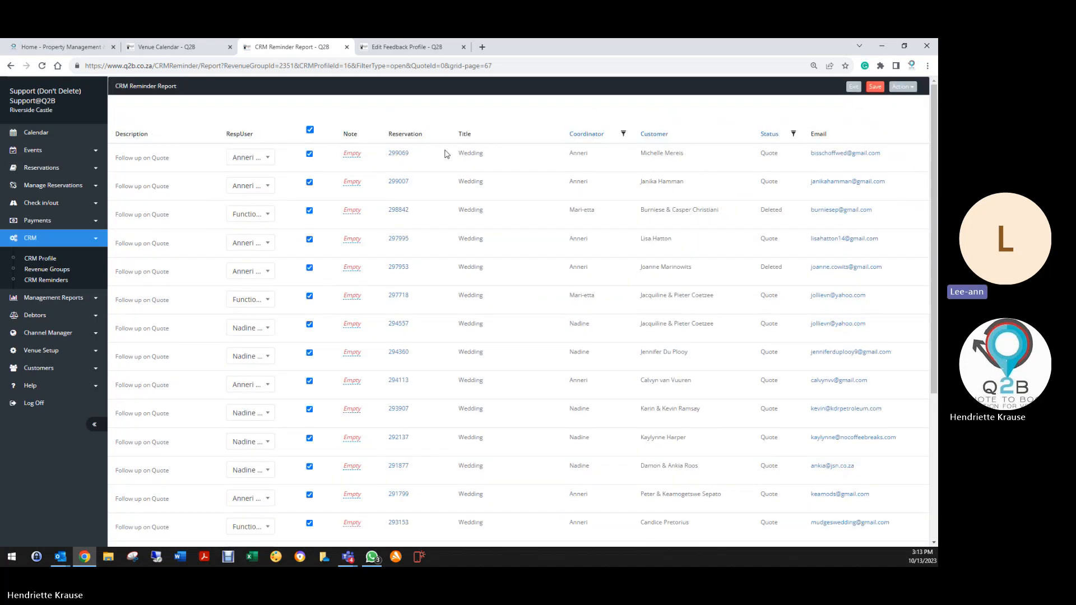
pyautogui.click(876, 87)
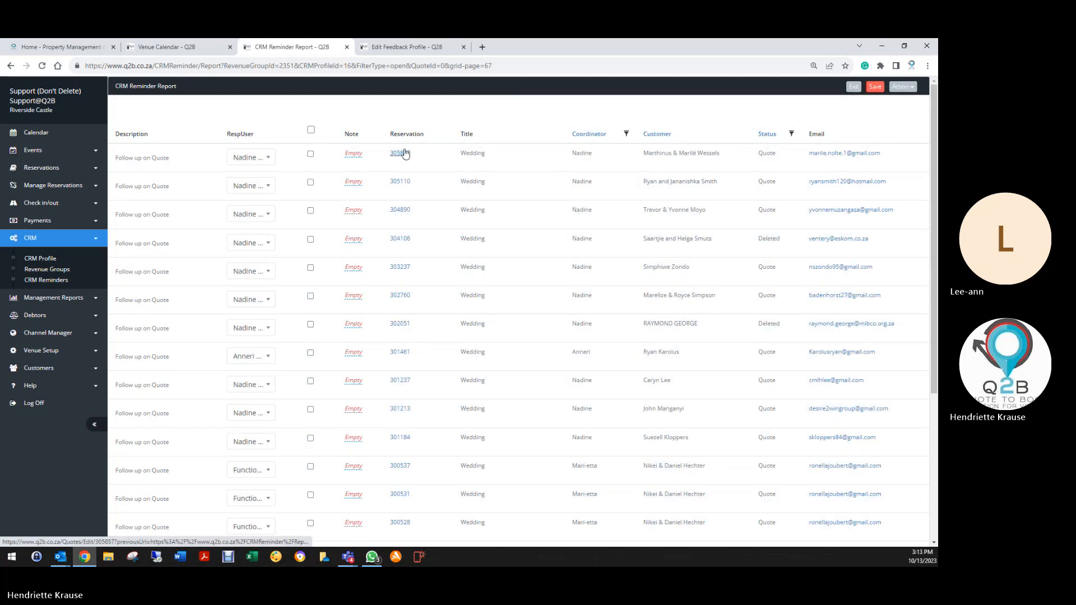
pyautogui.click(311, 130)
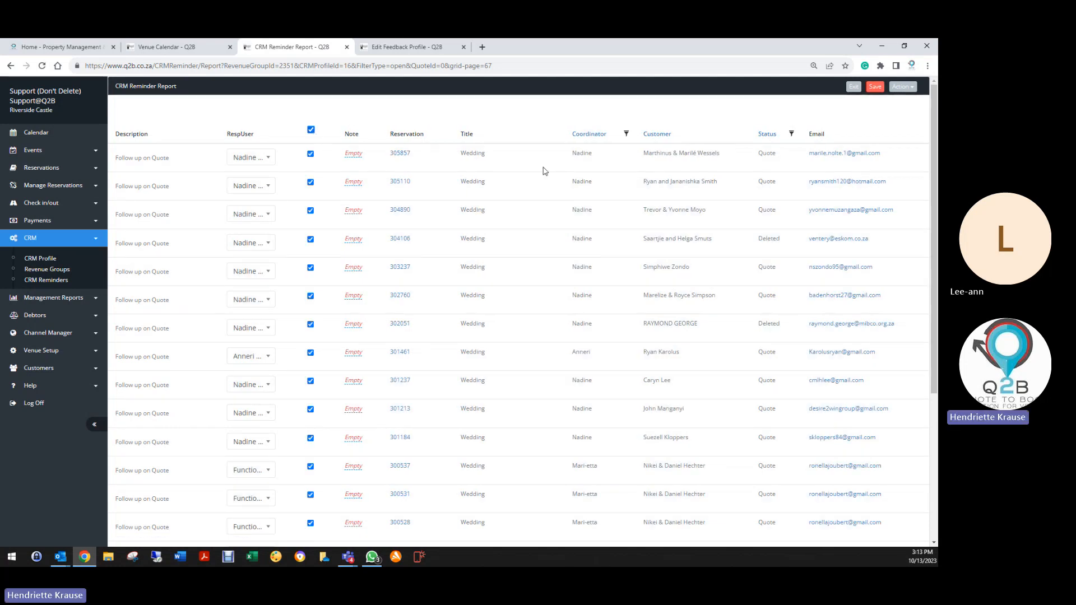
pyautogui.click(874, 87)
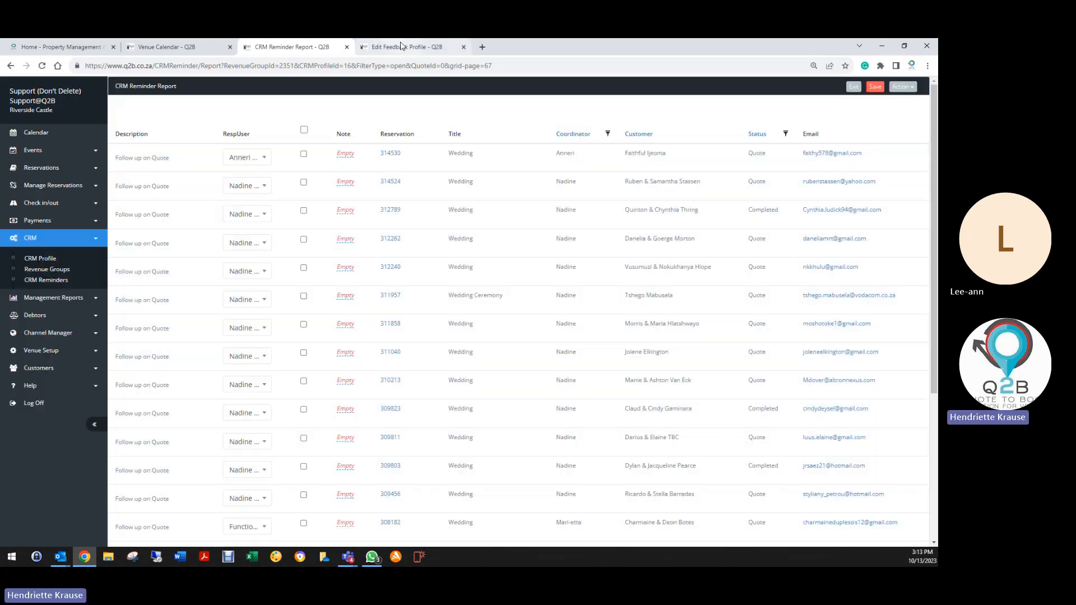
# Open Edit Feedback Profile, load the Reservation List, then return to the CRM Reminder Report.
pyautogui.click(402, 46)
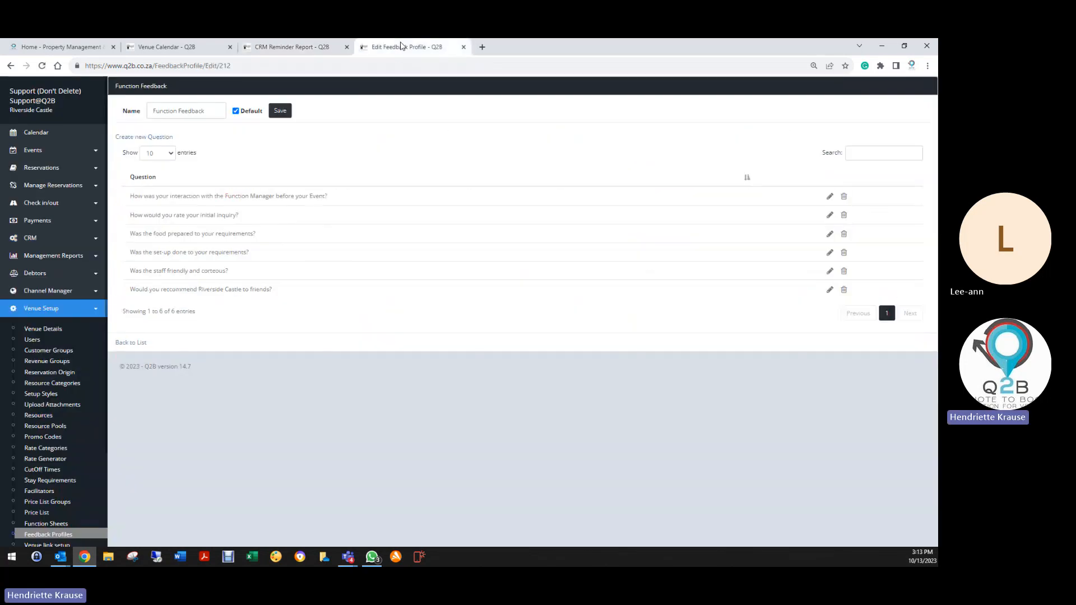
pyautogui.click(39, 168)
pyautogui.click(45, 188)
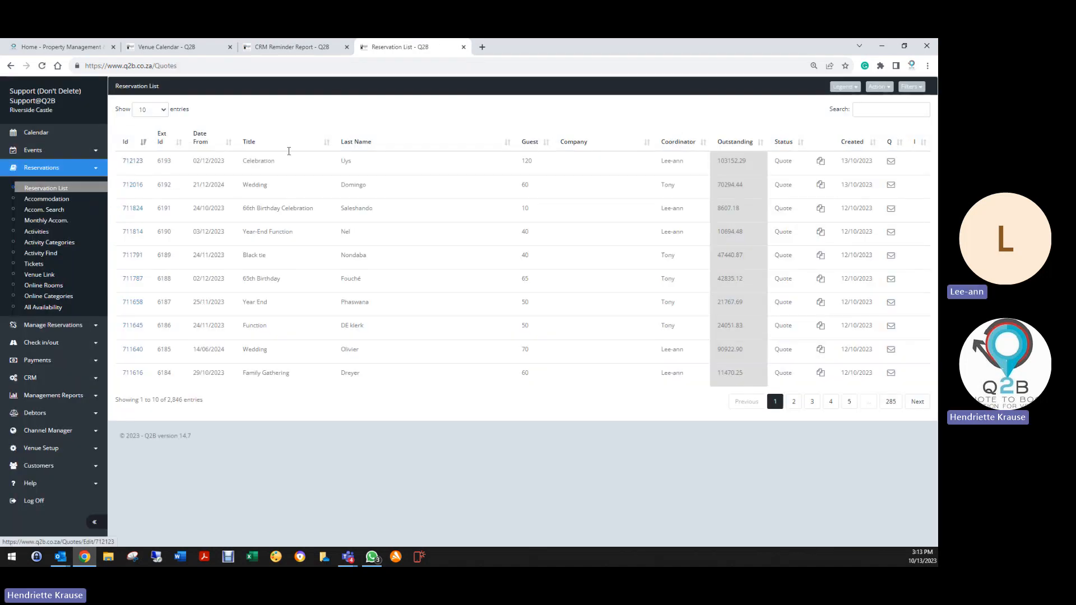
pyautogui.click(265, 48)
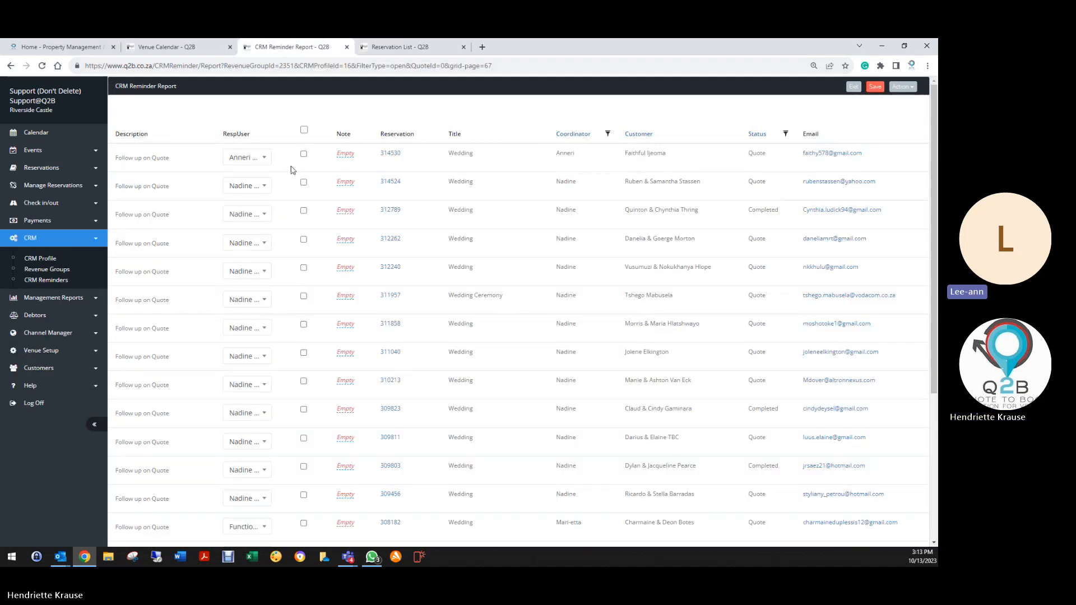
# Tick and save the first three pages of reminders as completed.
pyautogui.scroll(-4, 309, 298)
pyautogui.scroll(5, 308, 293)
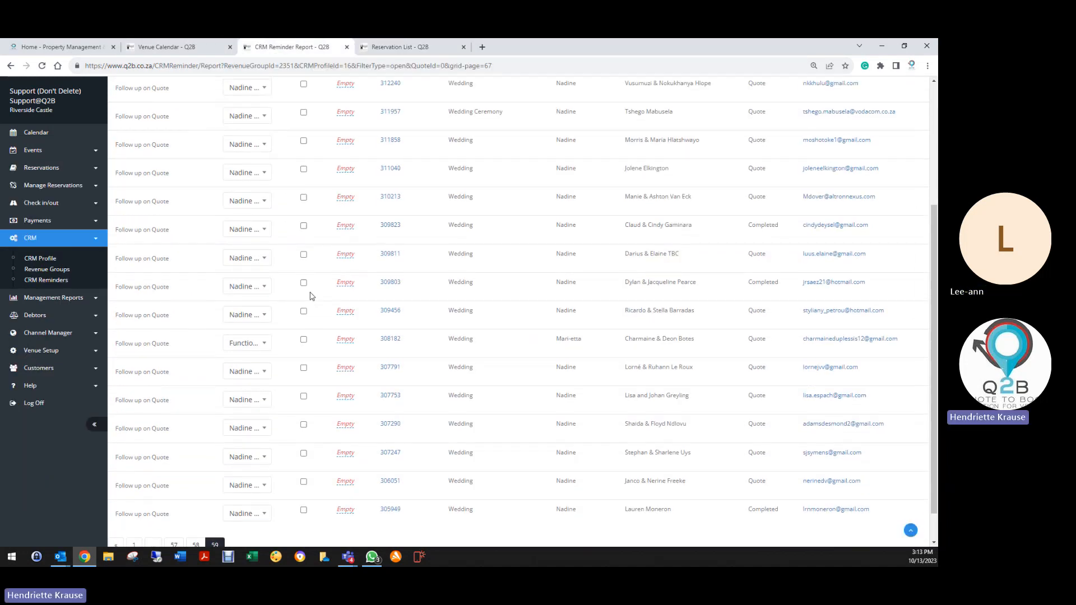
pyautogui.click(303, 130)
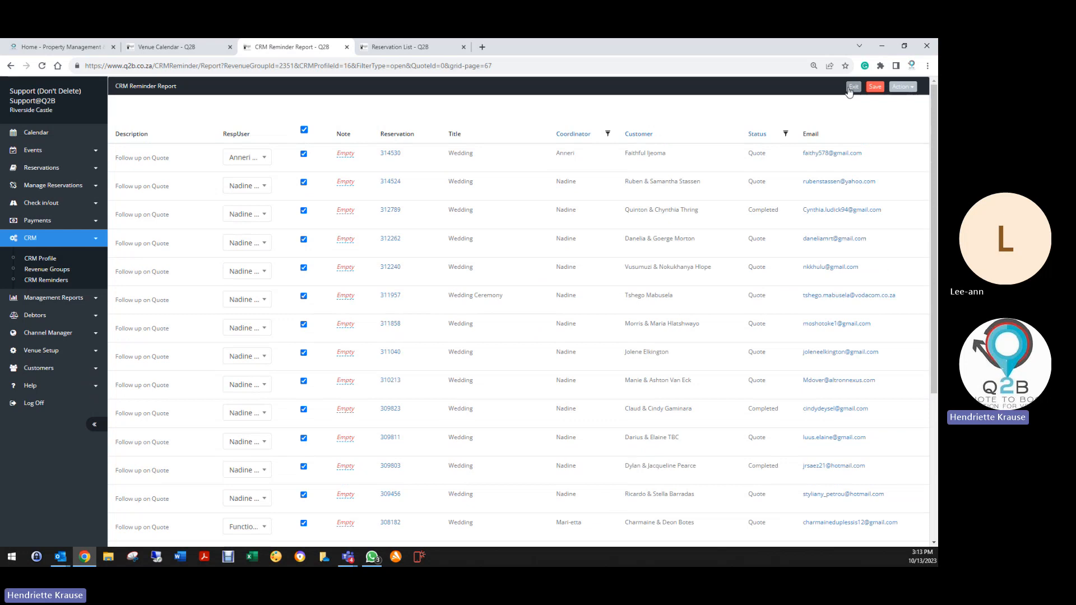
pyautogui.click(878, 88)
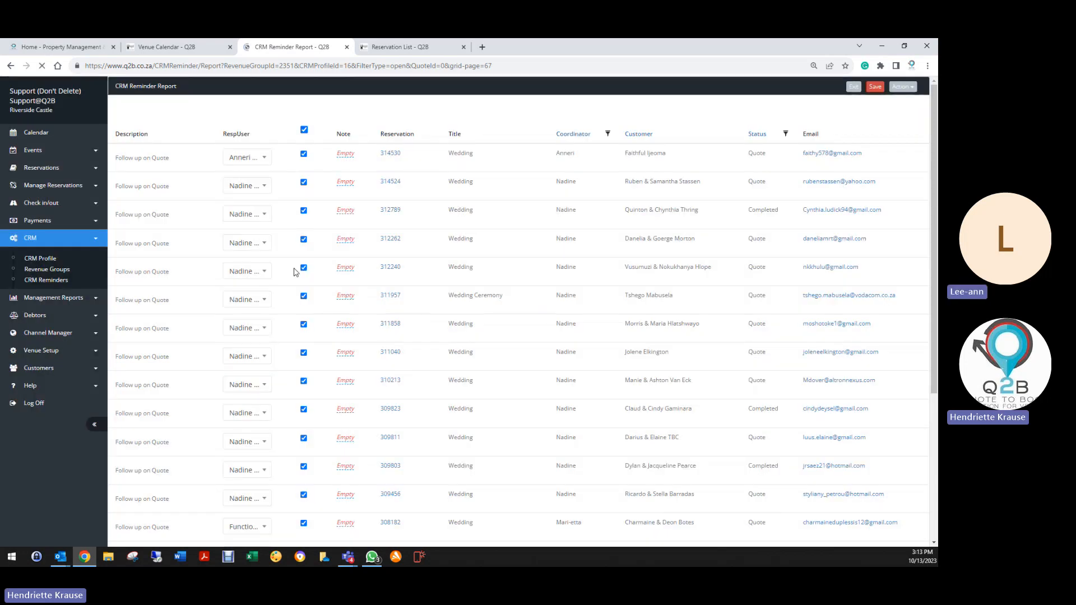
pyautogui.scroll(-5, 276, 372)
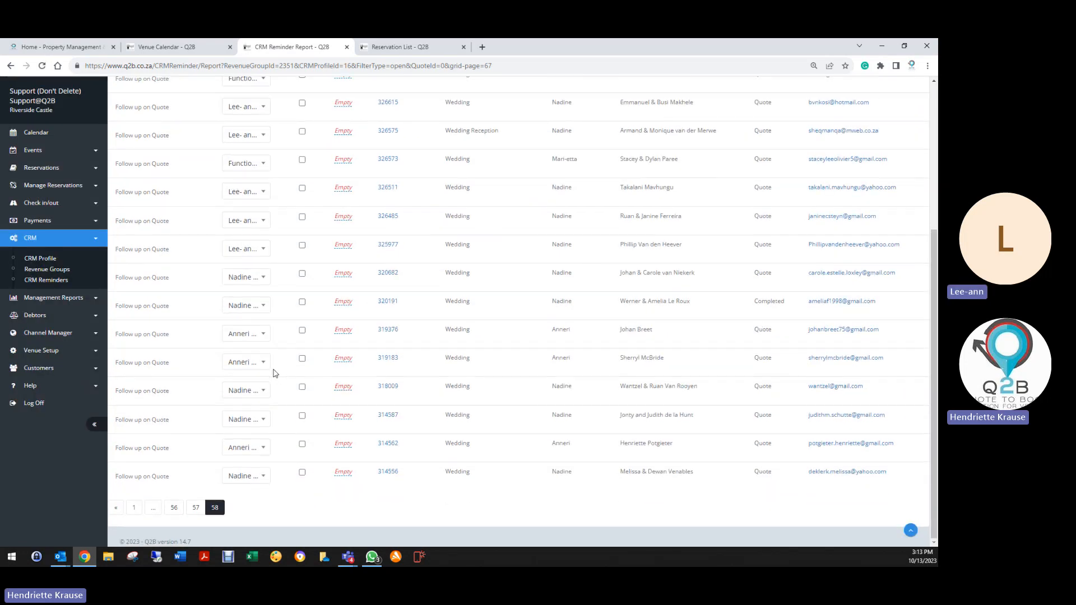
pyautogui.scroll(5, 280, 373)
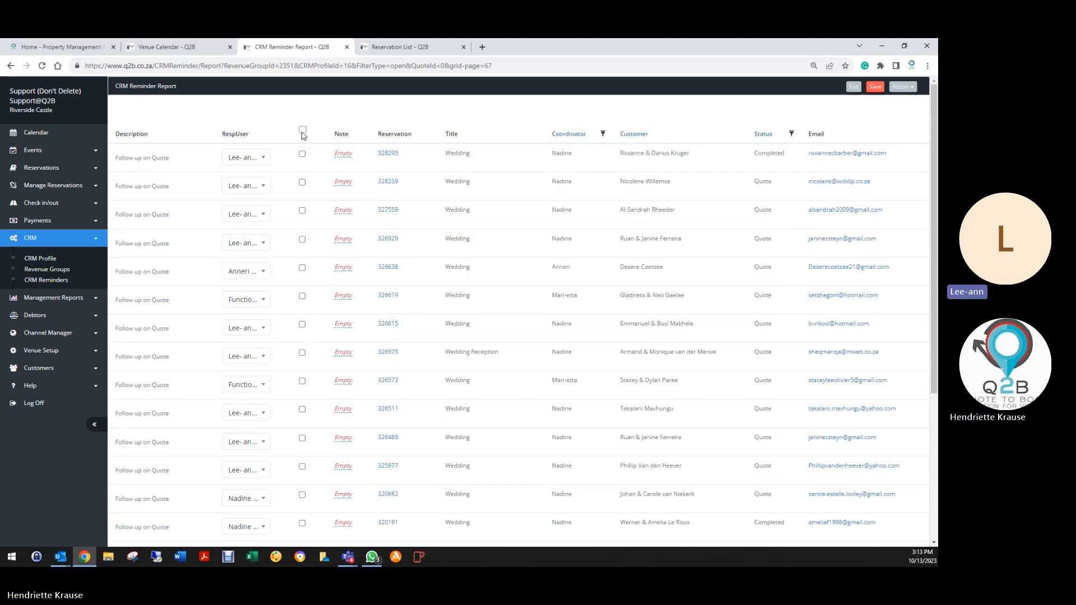
pyautogui.click(302, 129)
pyautogui.click(873, 87)
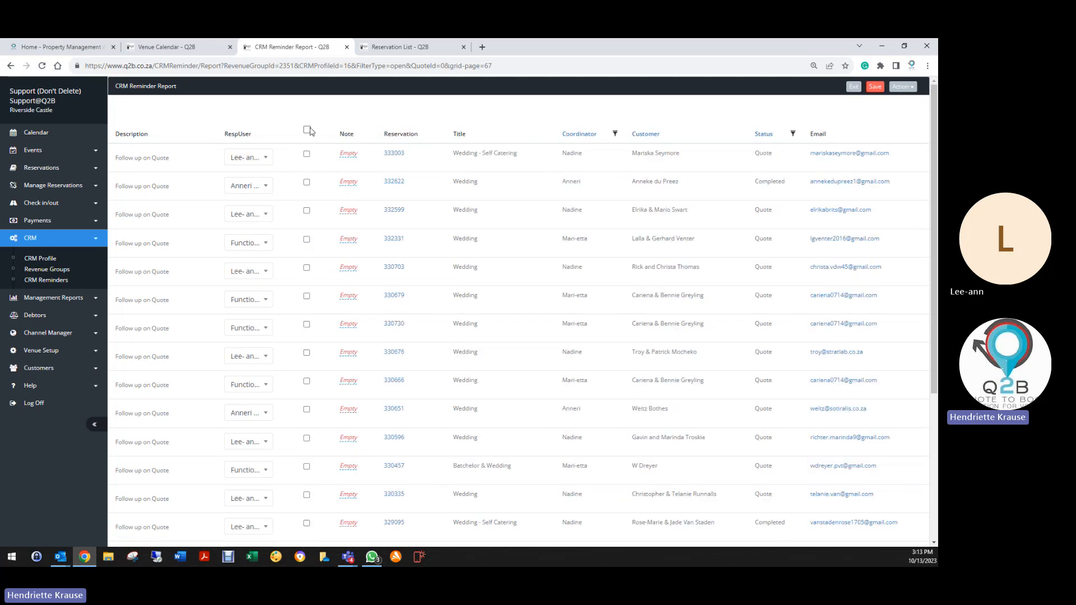
pyautogui.click(307, 131)
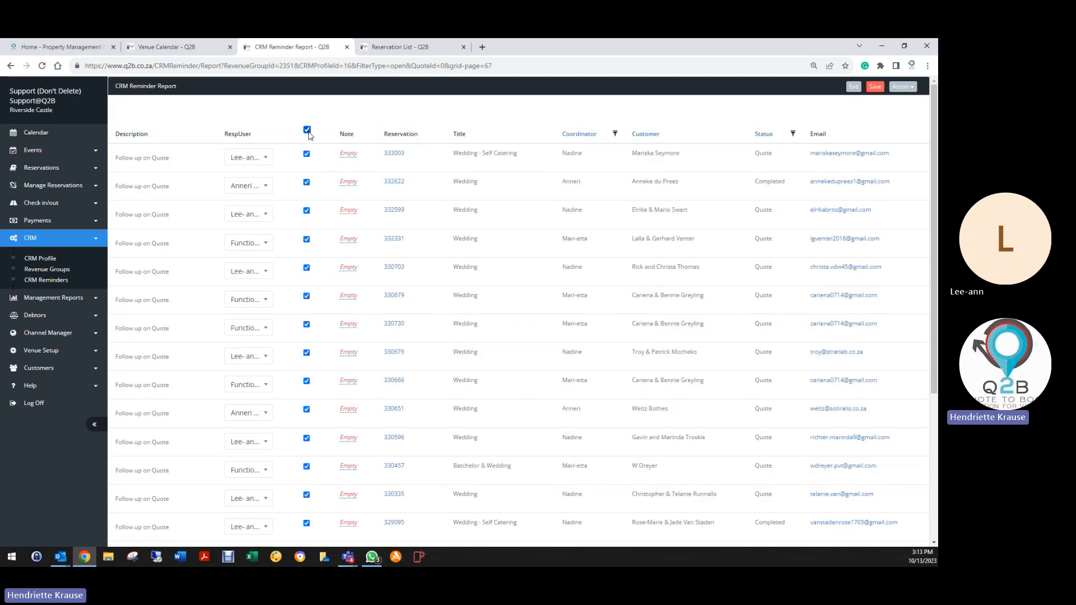
pyautogui.click(879, 88)
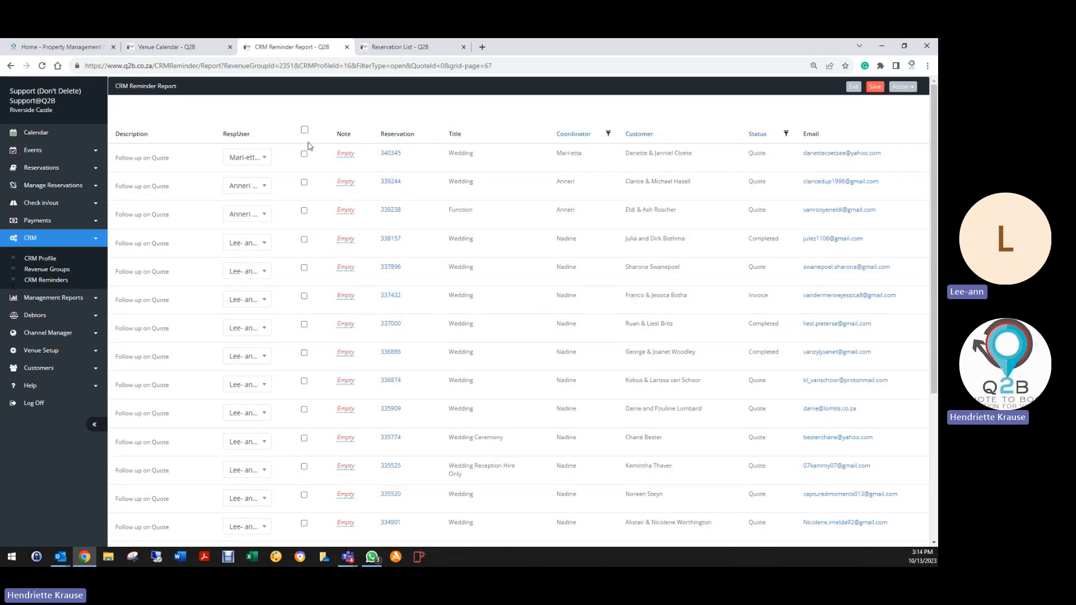
# Tick and save five more pages of reminders as completed.
pyautogui.click(305, 131)
pyautogui.click(885, 88)
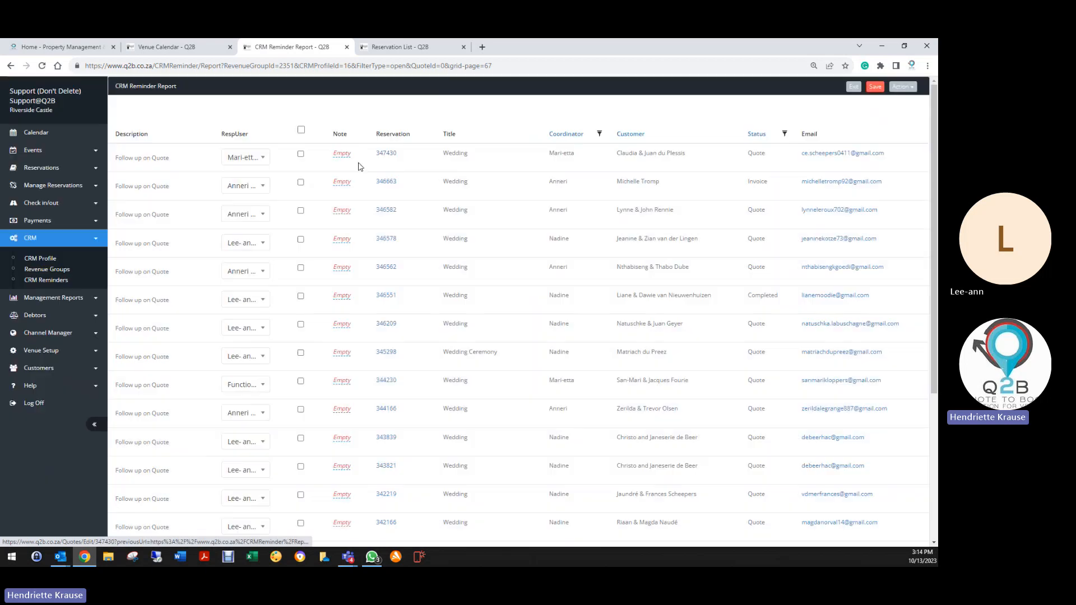
pyautogui.click(301, 130)
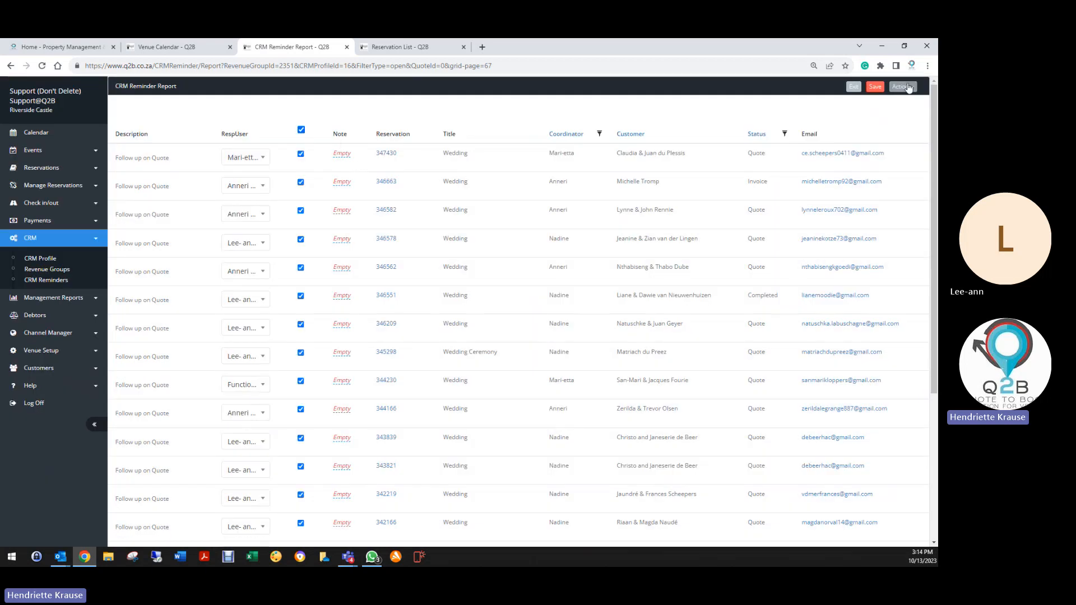
pyautogui.click(875, 87)
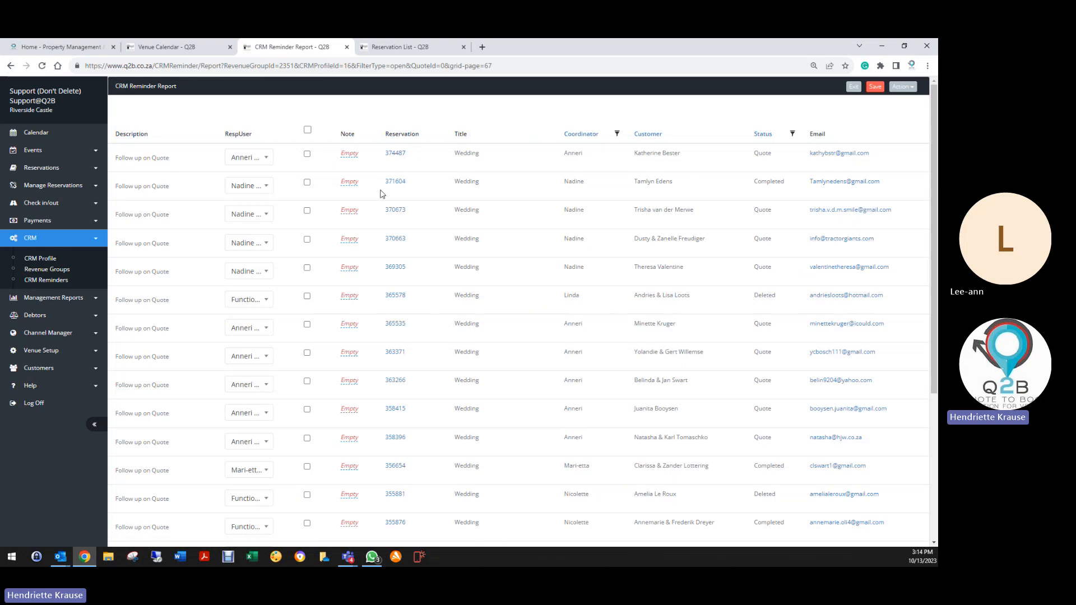
pyautogui.click(307, 130)
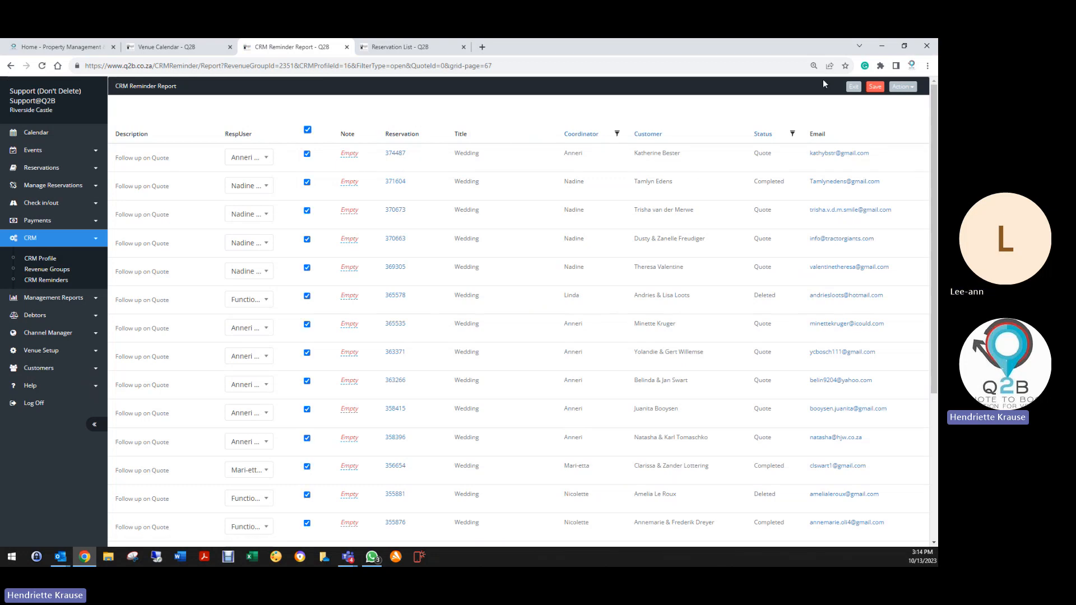
pyautogui.click(875, 87)
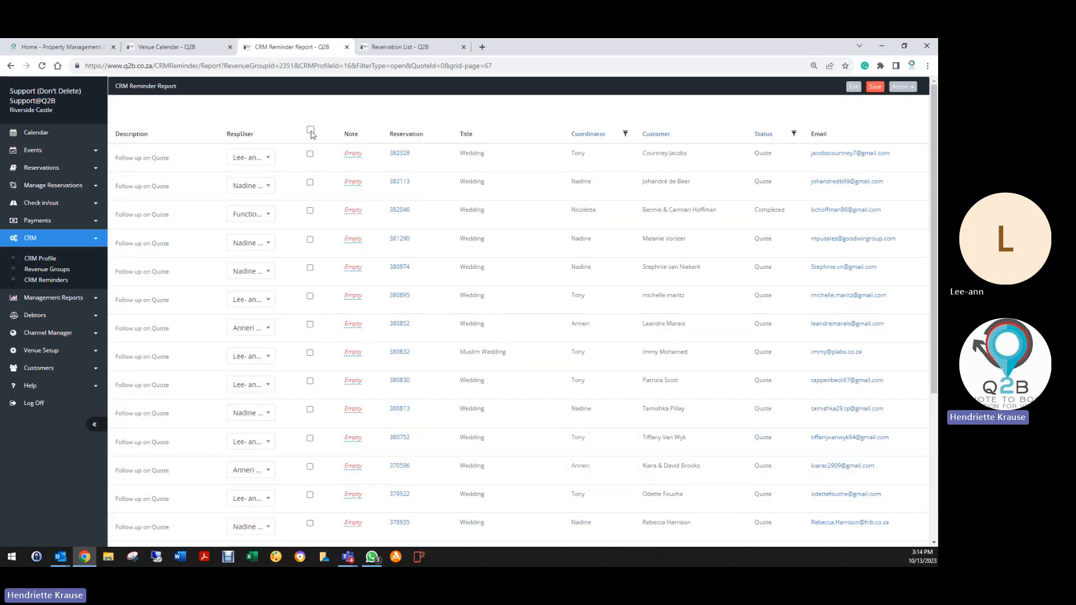
pyautogui.click(311, 130)
pyautogui.click(875, 87)
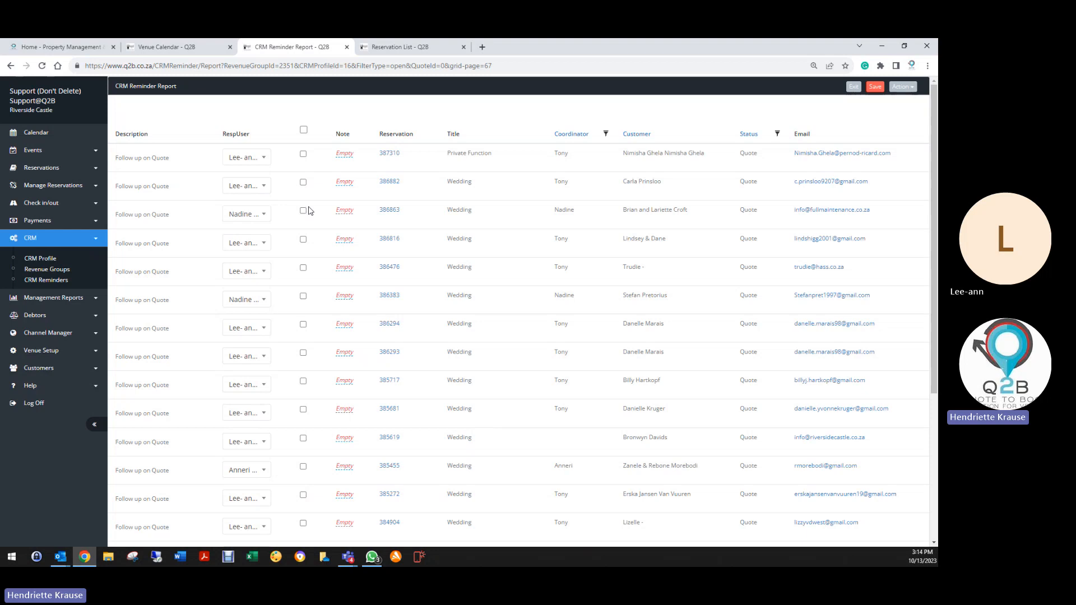
pyautogui.click(304, 130)
pyautogui.click(877, 87)
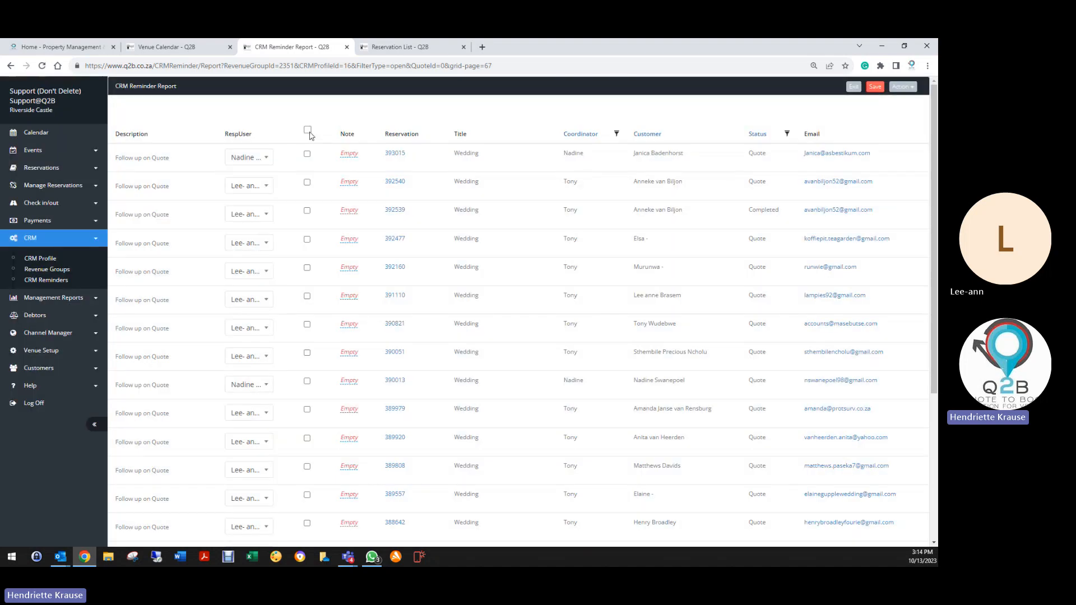
# Tick and save five consecutive pages of quote follow-up reminders as completed.
pyautogui.click(308, 130)
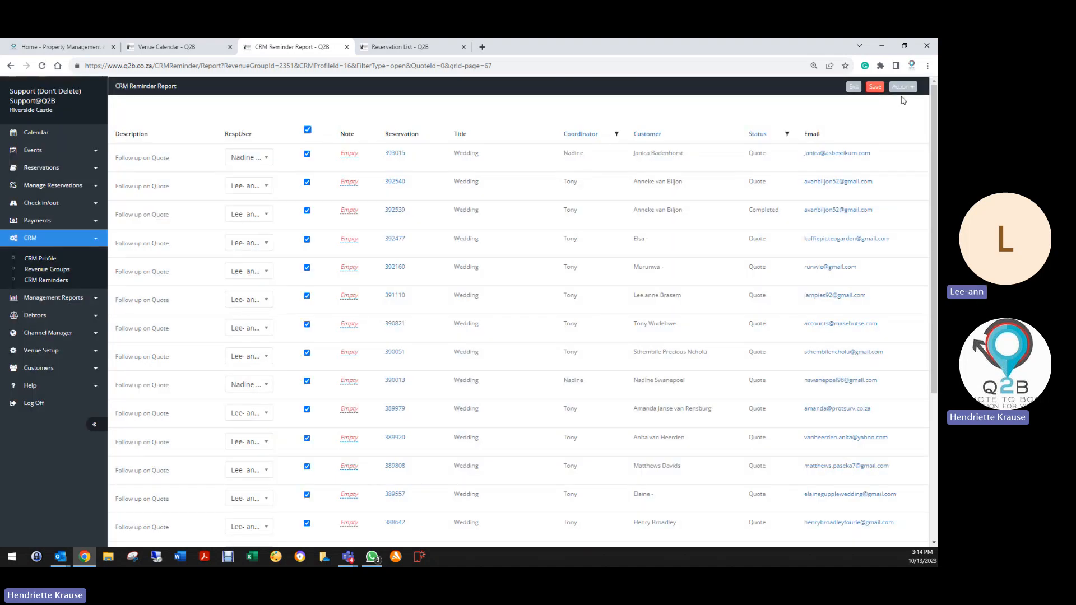
pyautogui.click(875, 87)
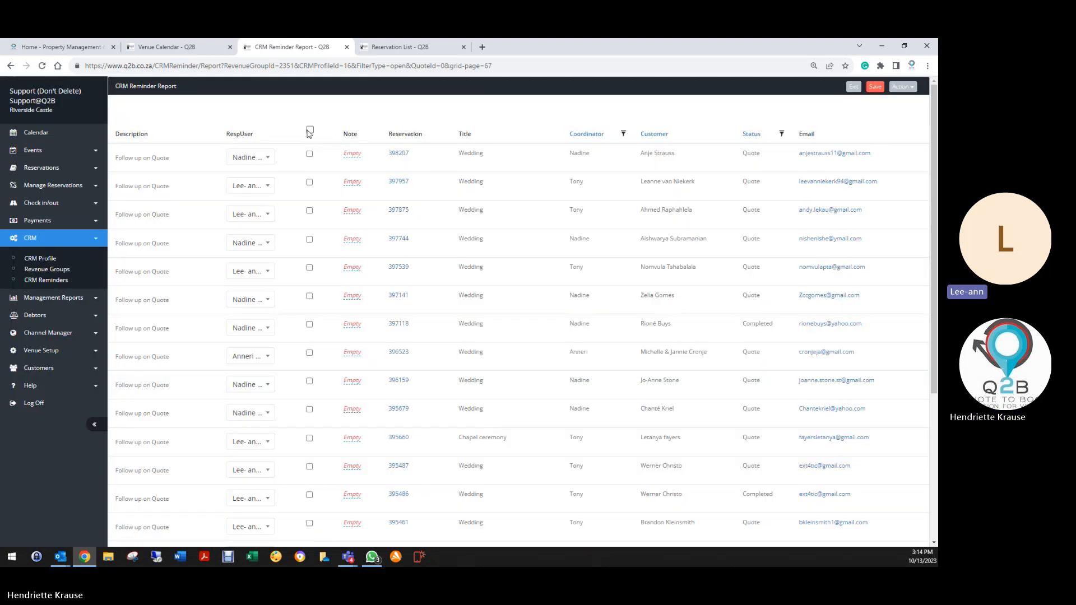
pyautogui.click(309, 130)
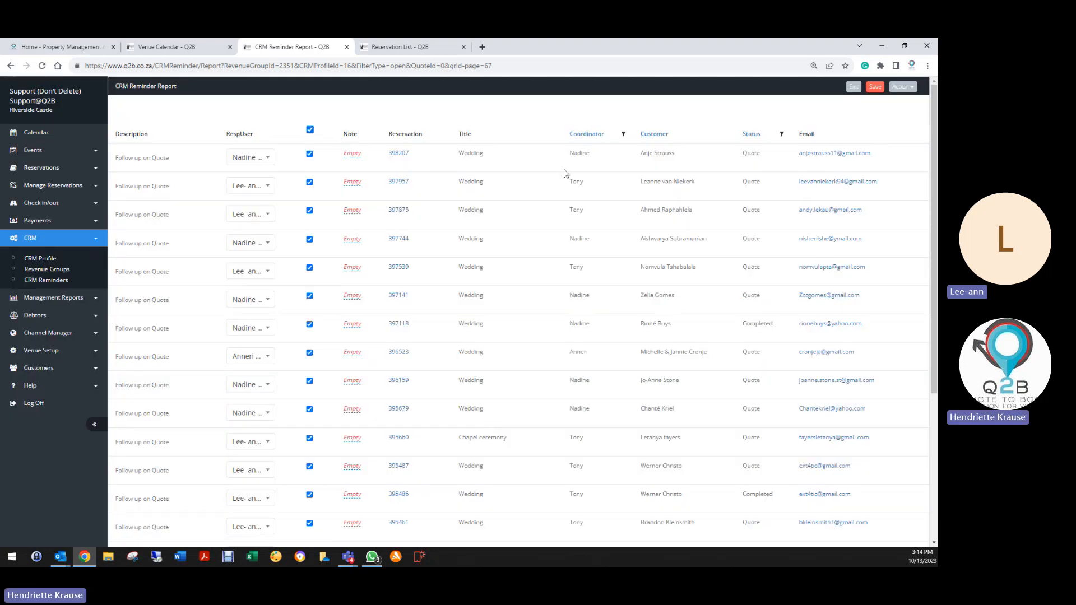
pyautogui.click(874, 87)
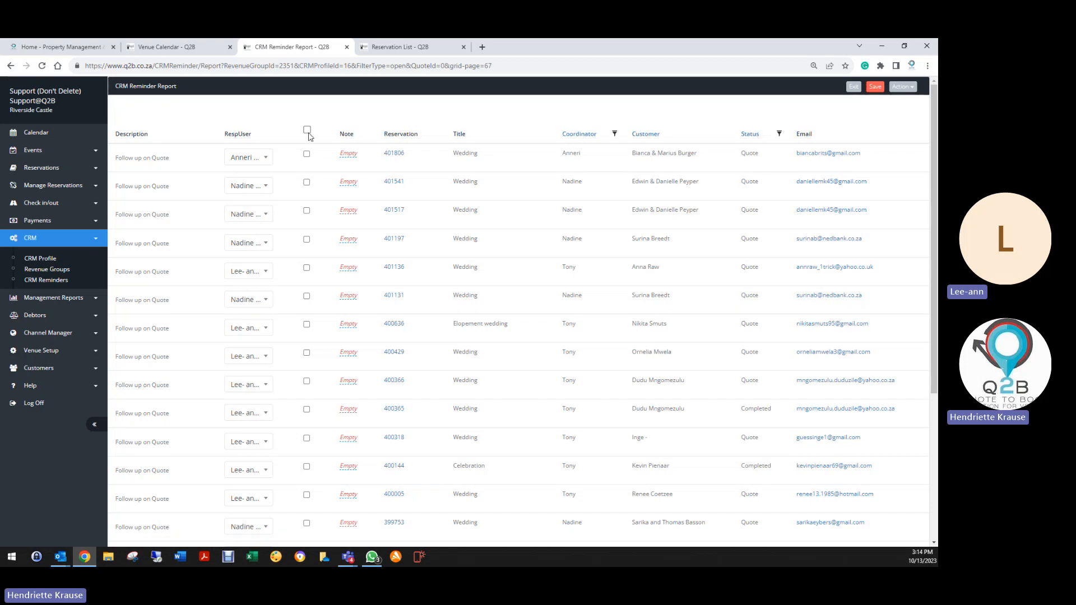
pyautogui.click(307, 130)
pyautogui.click(874, 87)
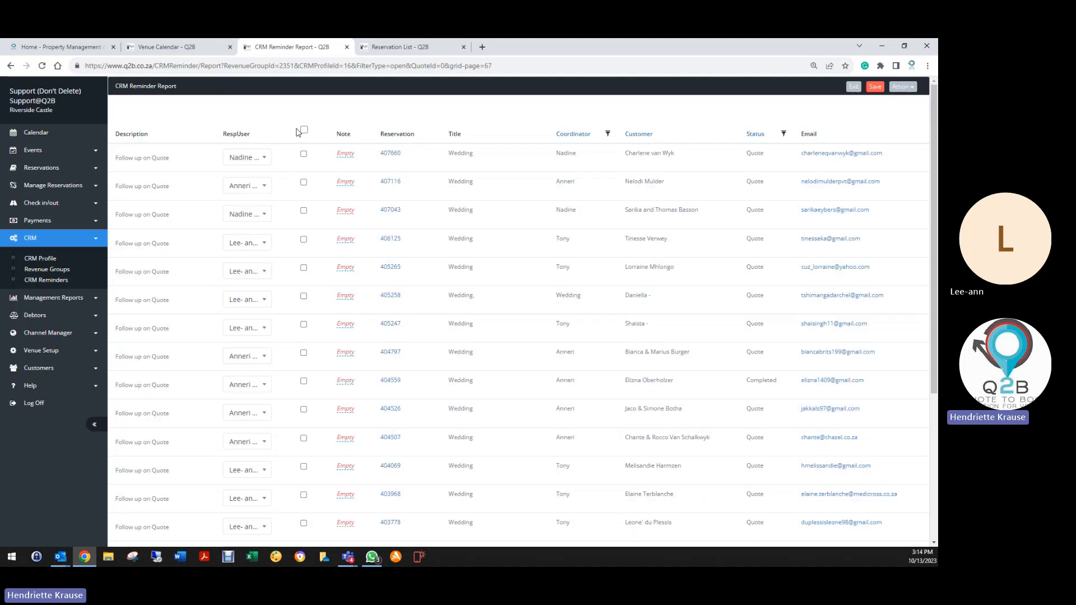
pyautogui.click(304, 131)
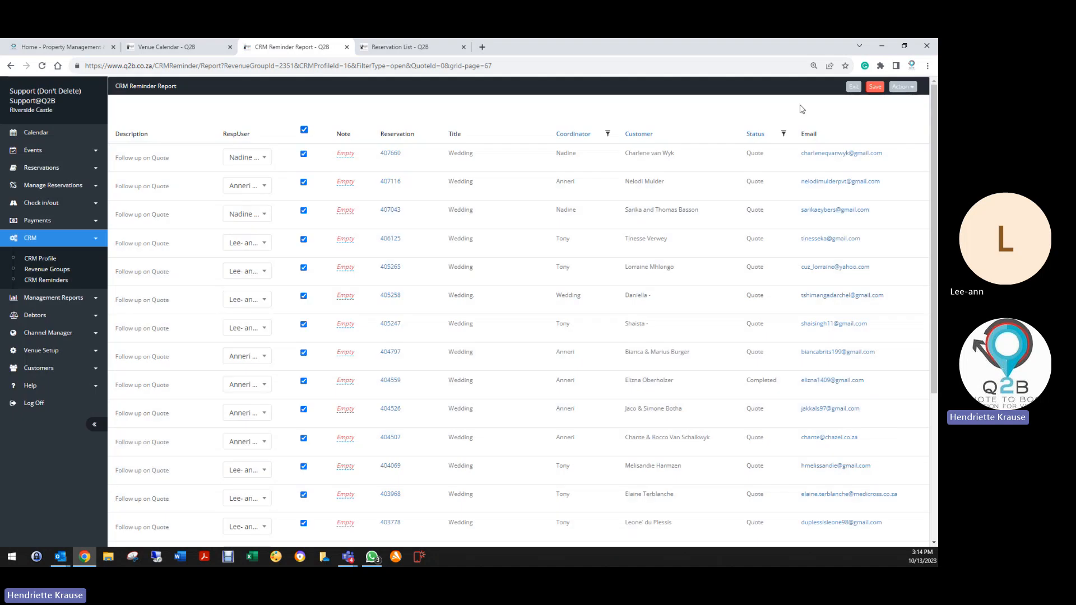
pyautogui.click(875, 87)
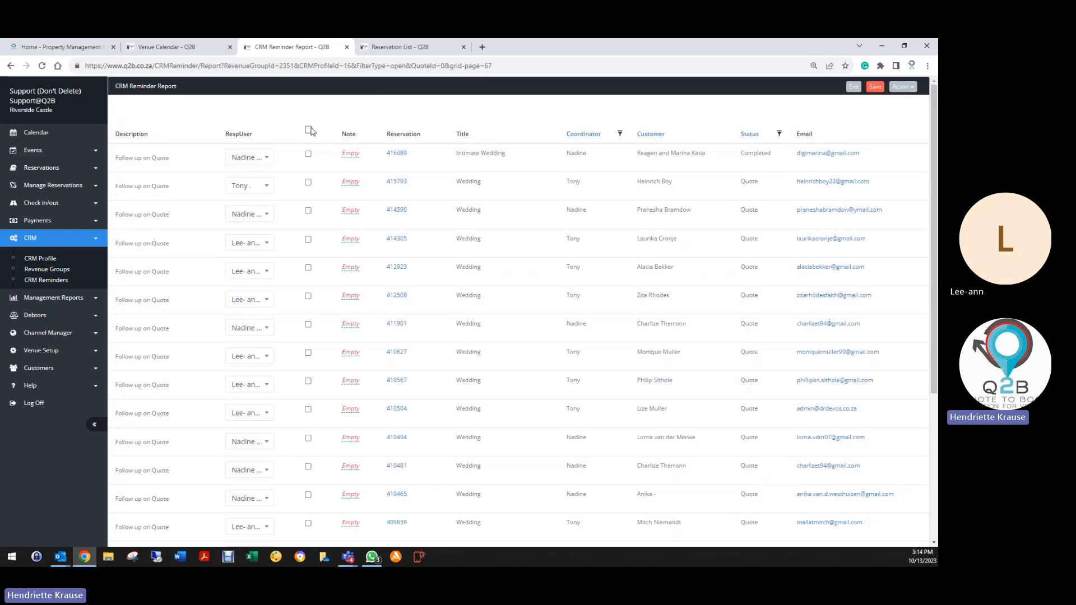
pyautogui.click(309, 131)
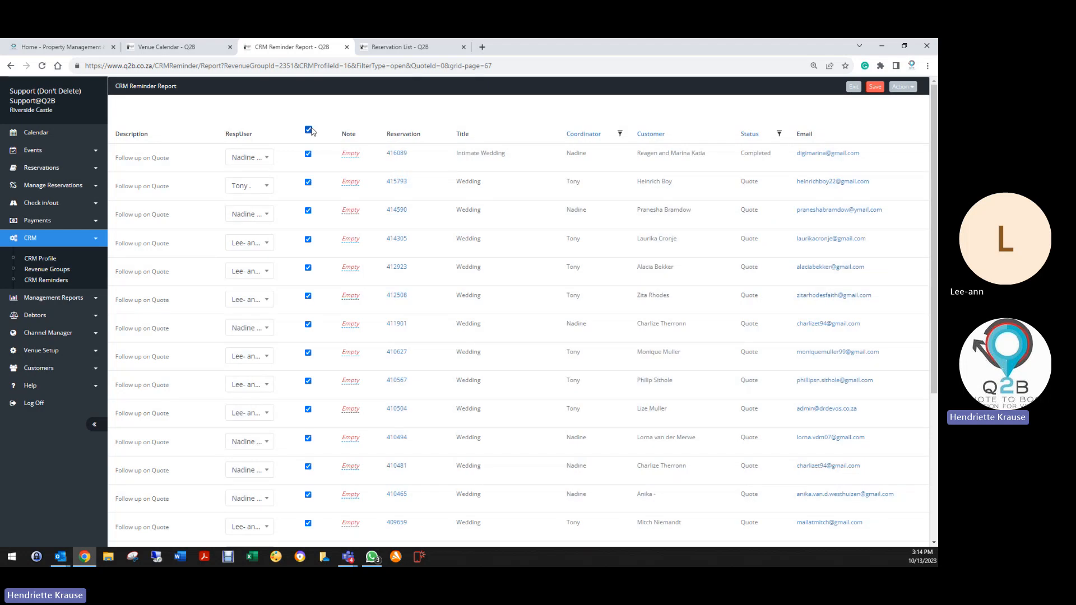
pyautogui.click(878, 88)
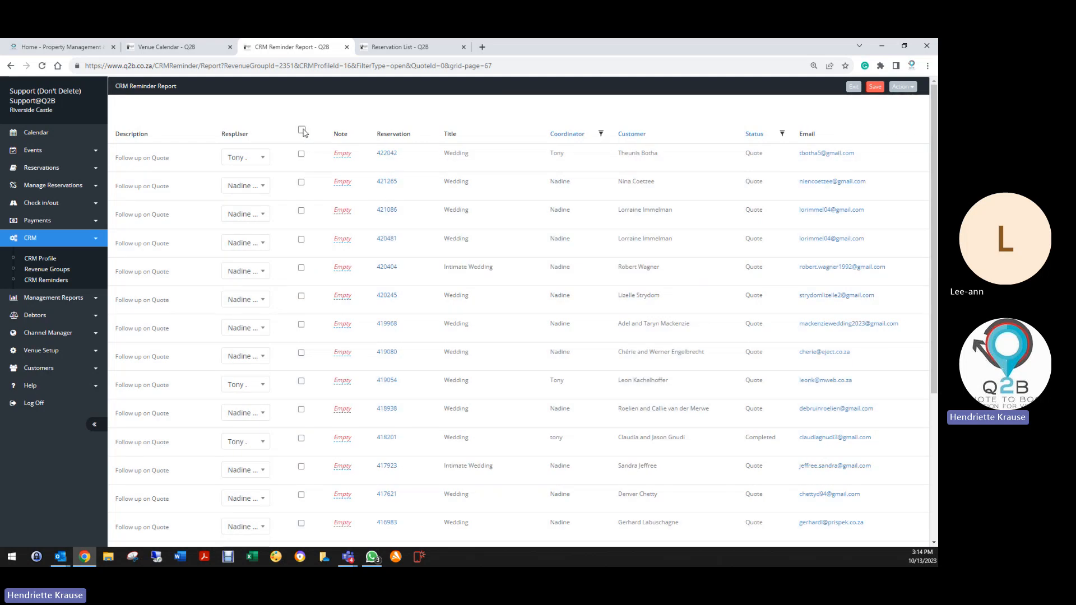
# Complete four more pages of reminders, saving one page a second time.
pyautogui.click(302, 130)
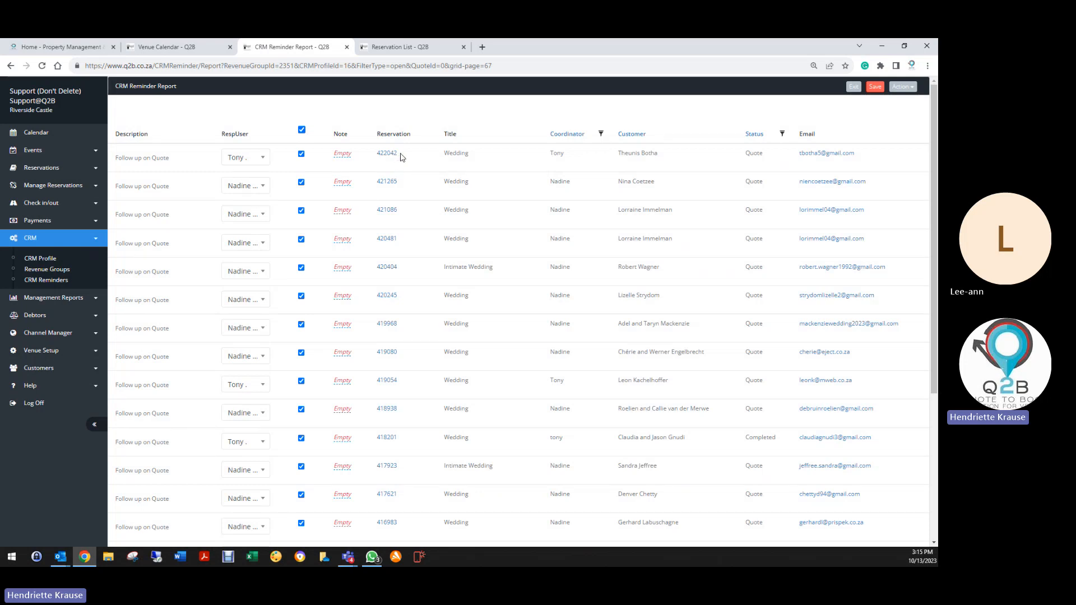
pyautogui.click(875, 87)
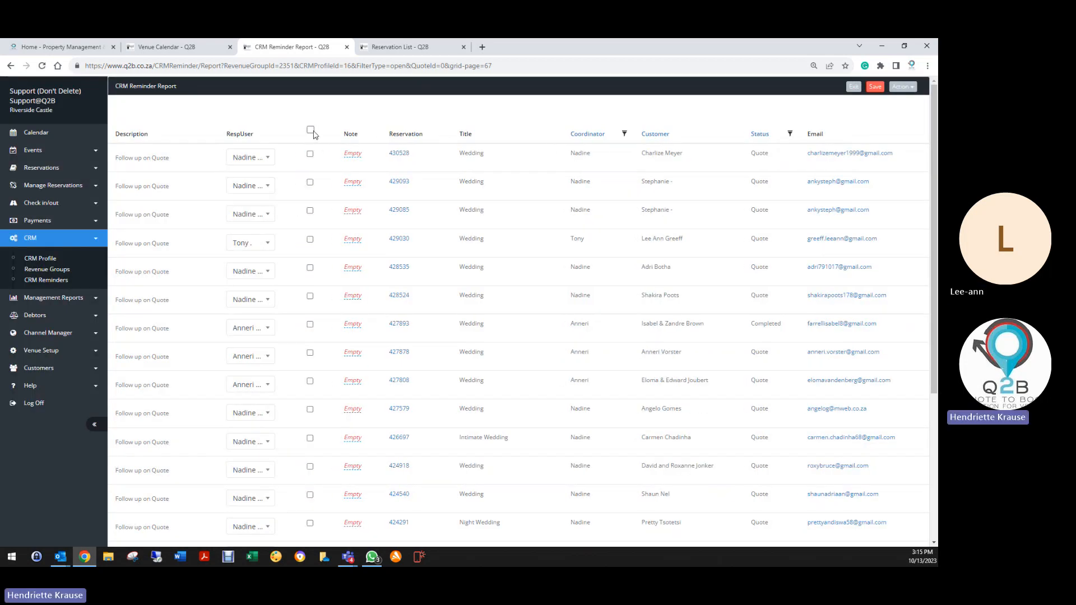
pyautogui.click(310, 130)
pyautogui.click(875, 87)
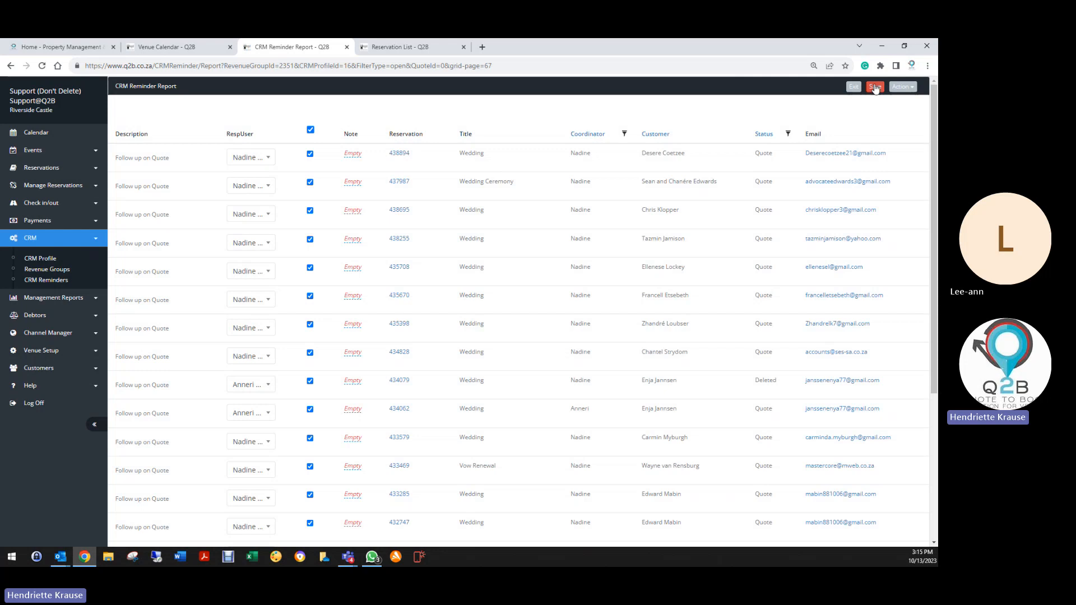
pyautogui.click(875, 87)
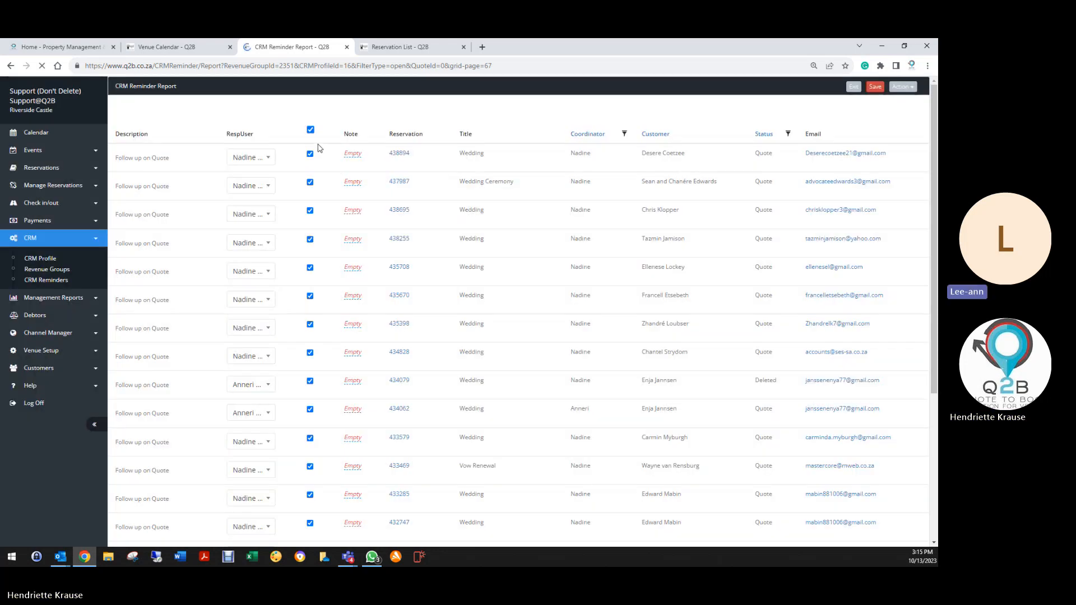
pyautogui.click(309, 130)
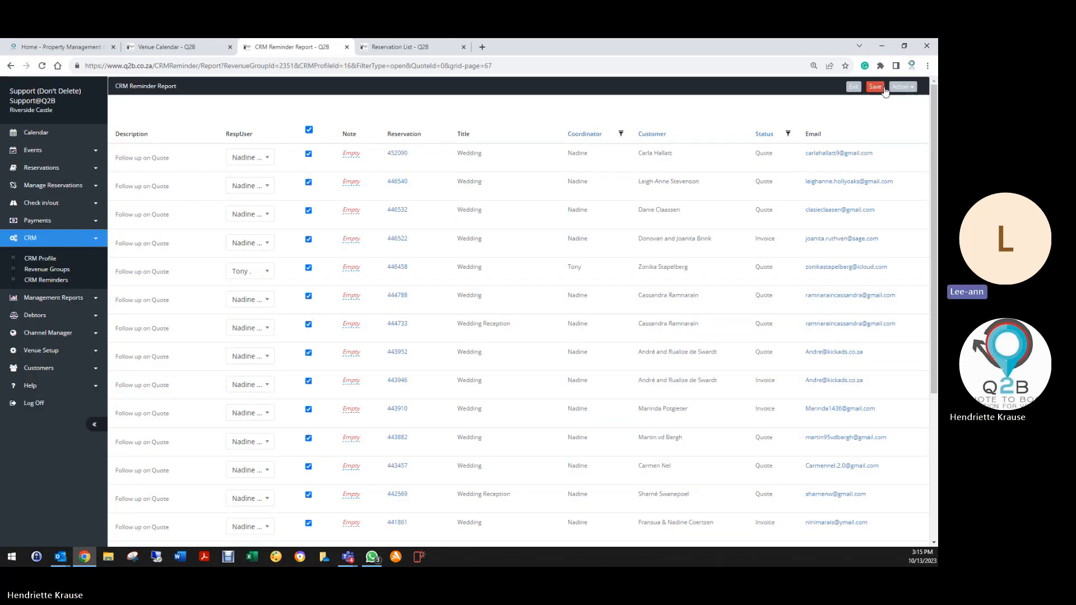
pyautogui.click(883, 88)
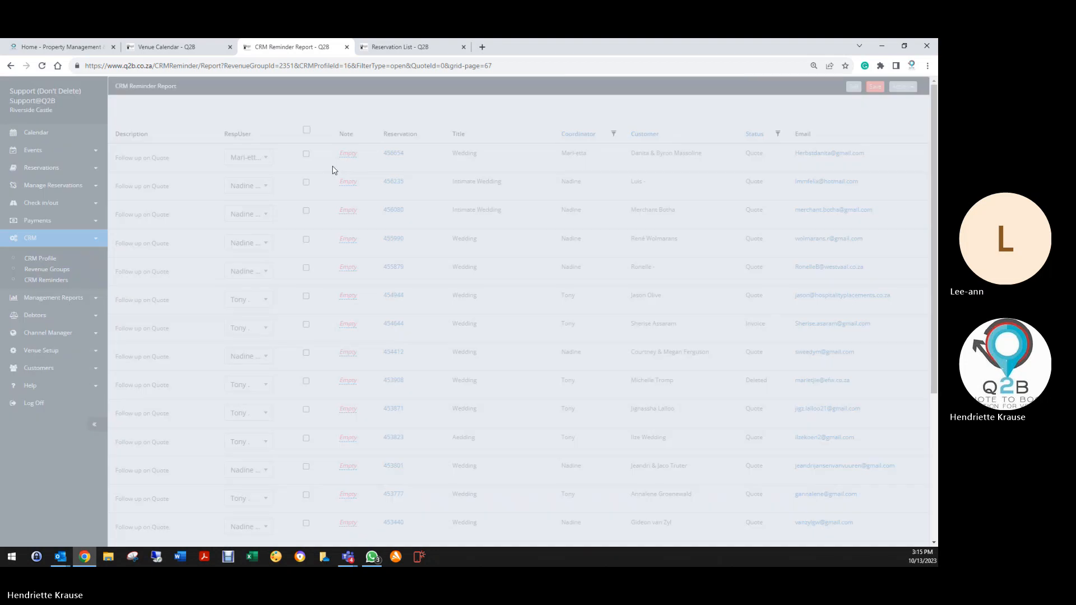
pyautogui.click(306, 130)
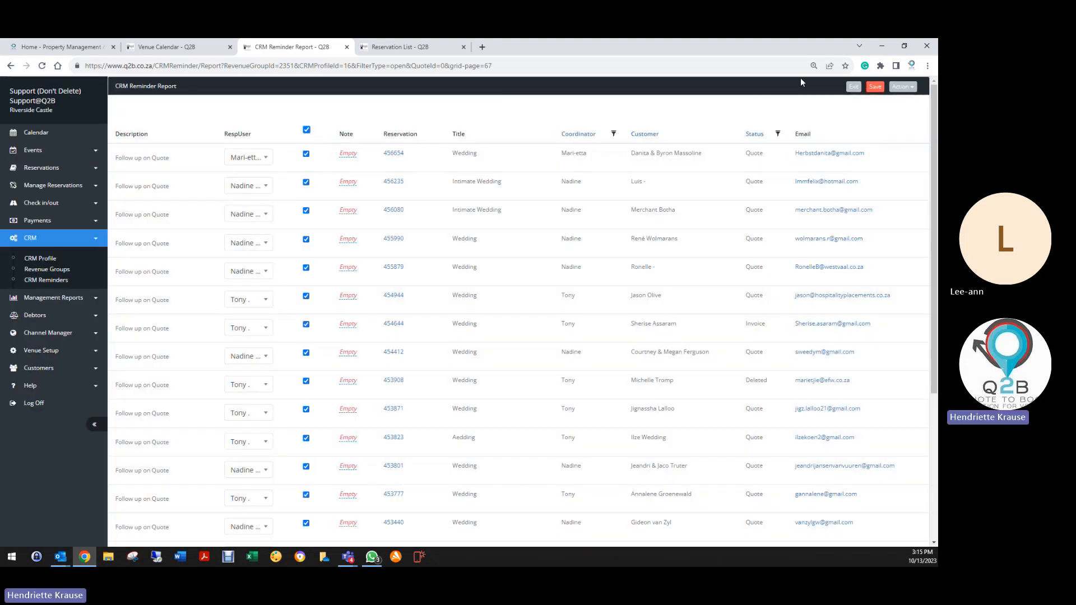
pyautogui.click(868, 88)
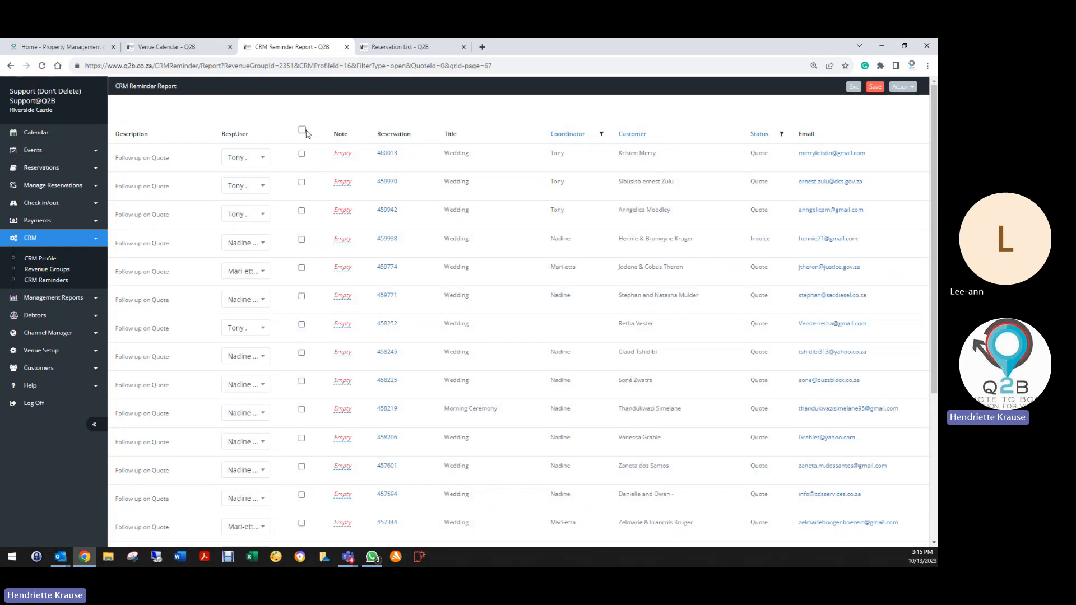
# Complete five further pages of reminders, re-saving the last batch twice.
pyautogui.click(303, 131)
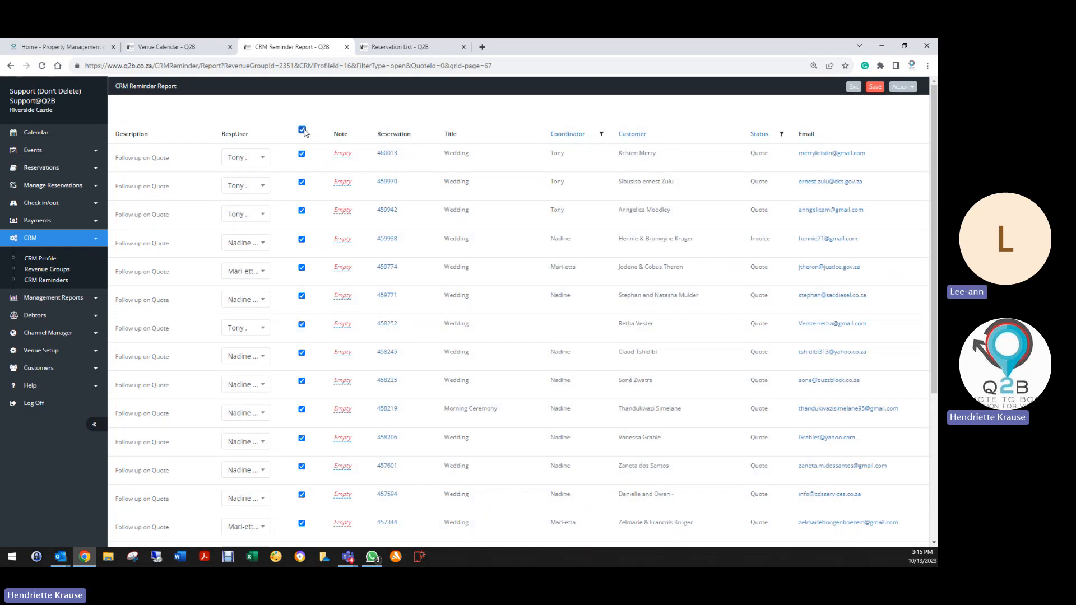
pyautogui.click(873, 88)
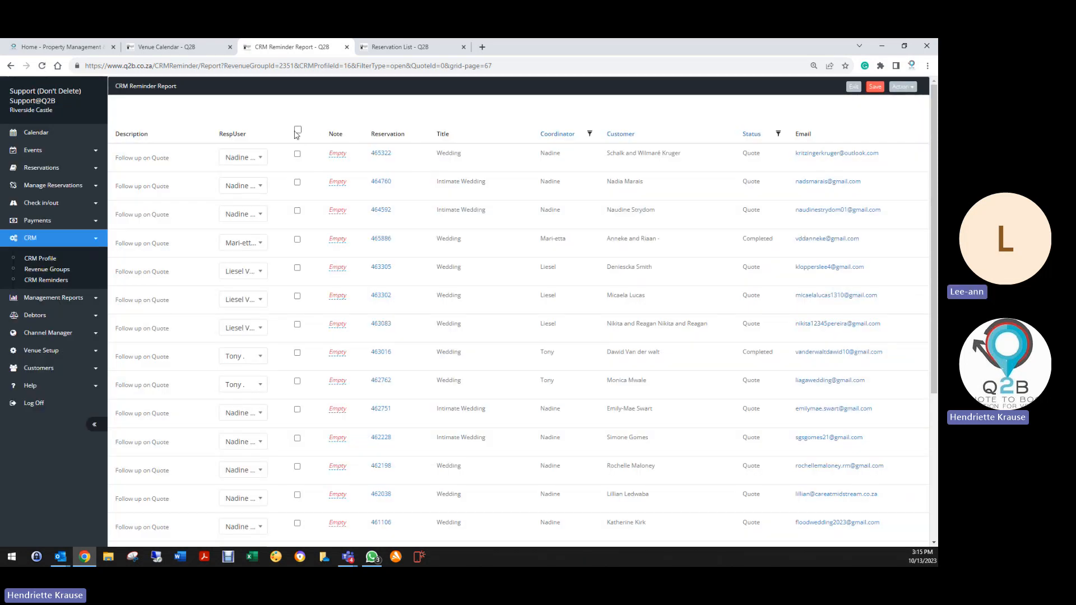
pyautogui.click(298, 131)
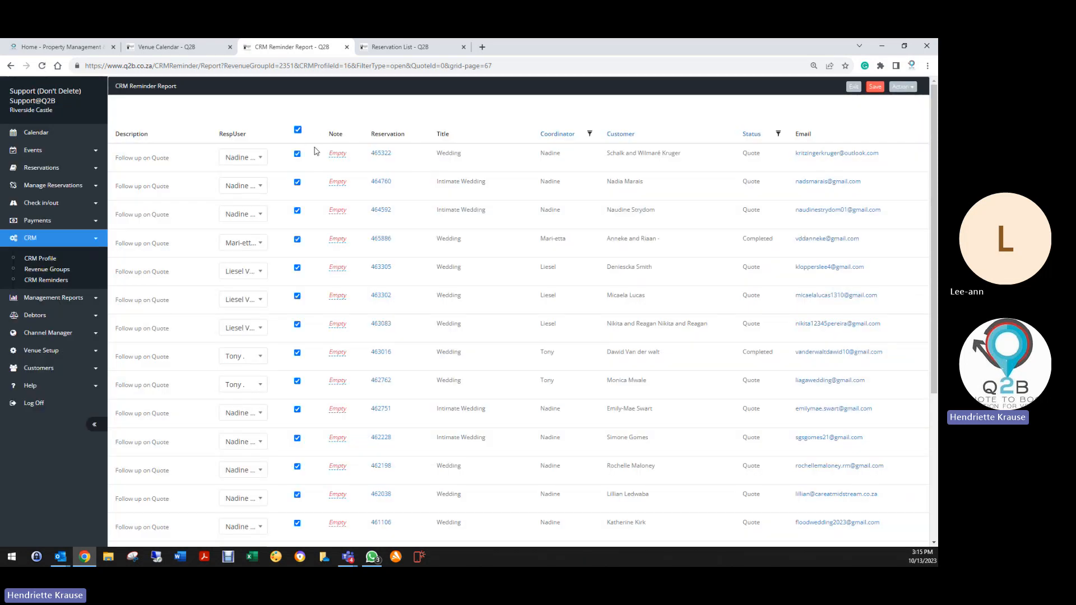
pyautogui.click(874, 86)
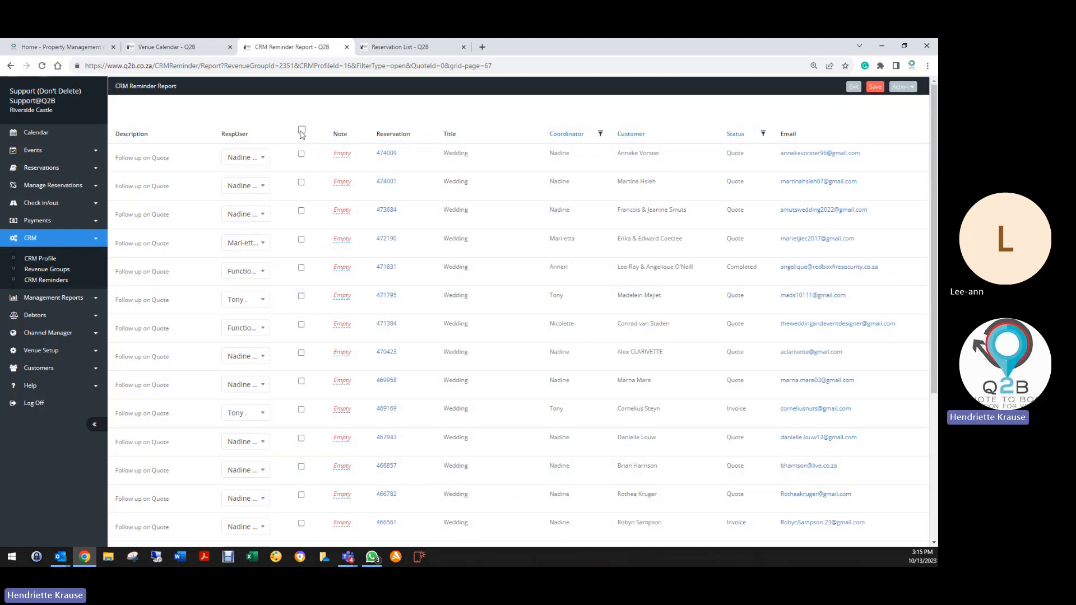
pyautogui.click(301, 130)
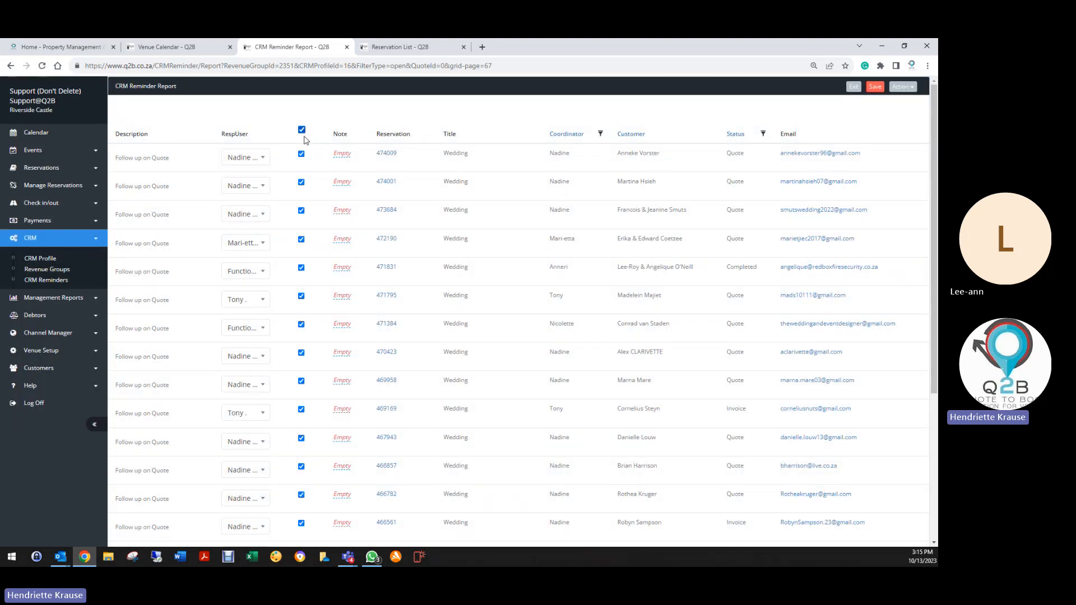
pyautogui.click(870, 89)
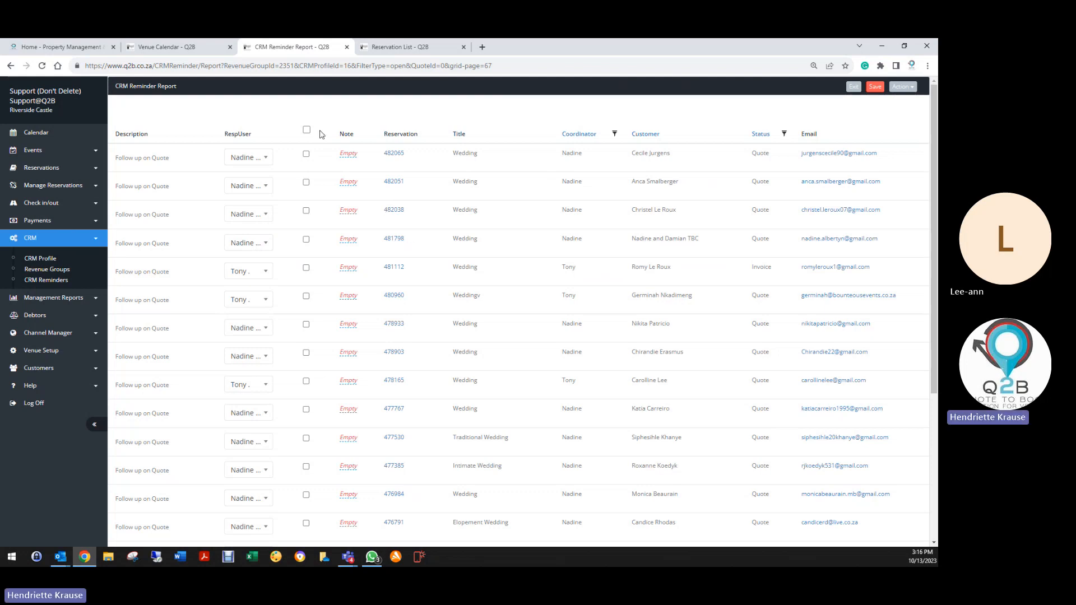
pyautogui.click(307, 130)
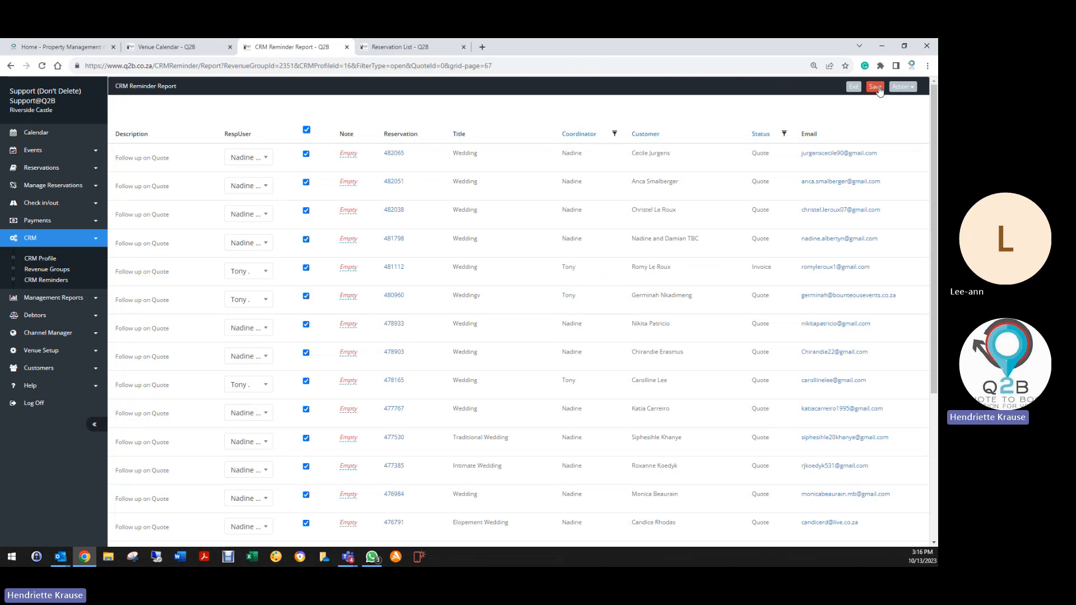
pyautogui.click(879, 91)
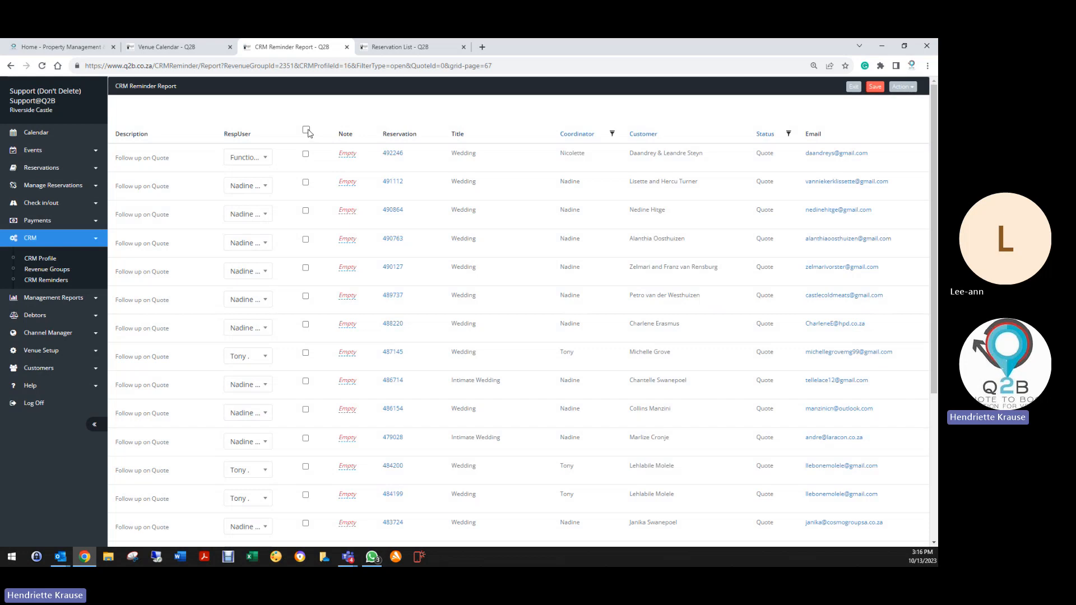
pyautogui.click(877, 89)
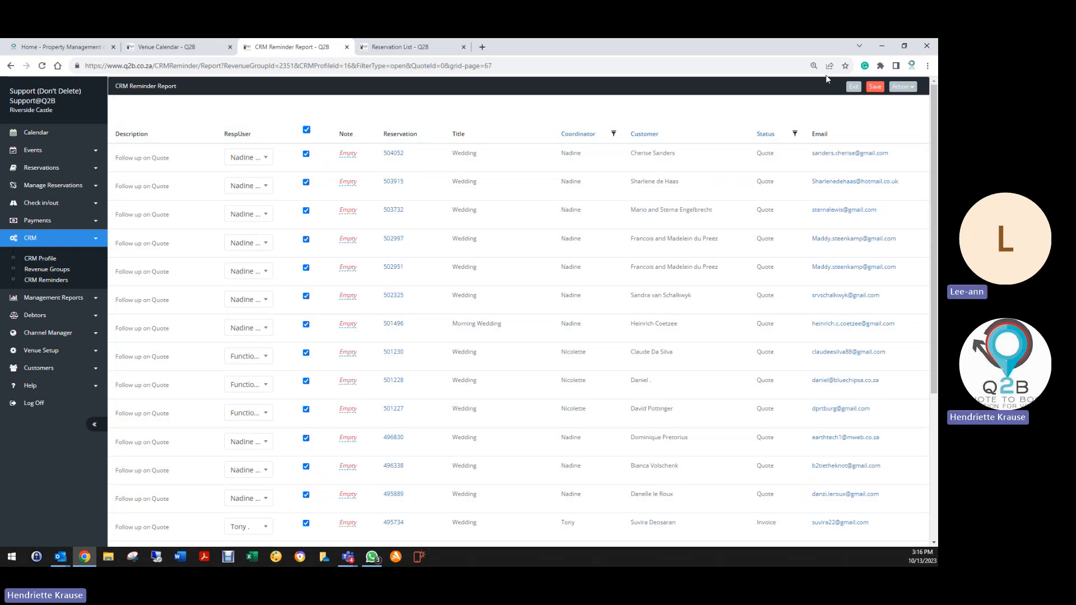
pyautogui.click(876, 87)
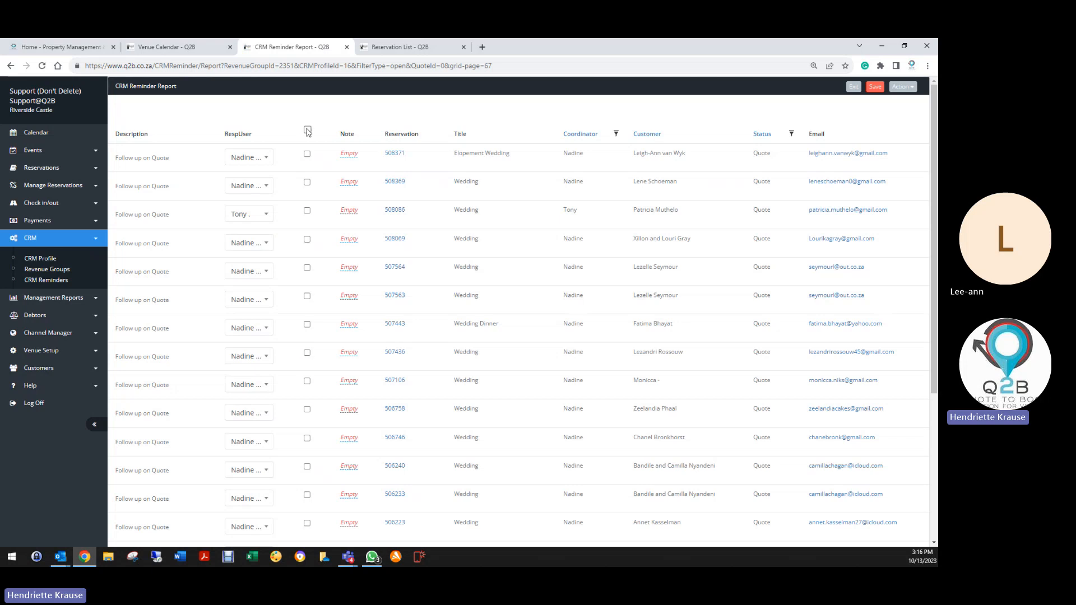
# Tick and save four pages of open reminders as completed.
pyautogui.click(307, 130)
pyautogui.click(875, 87)
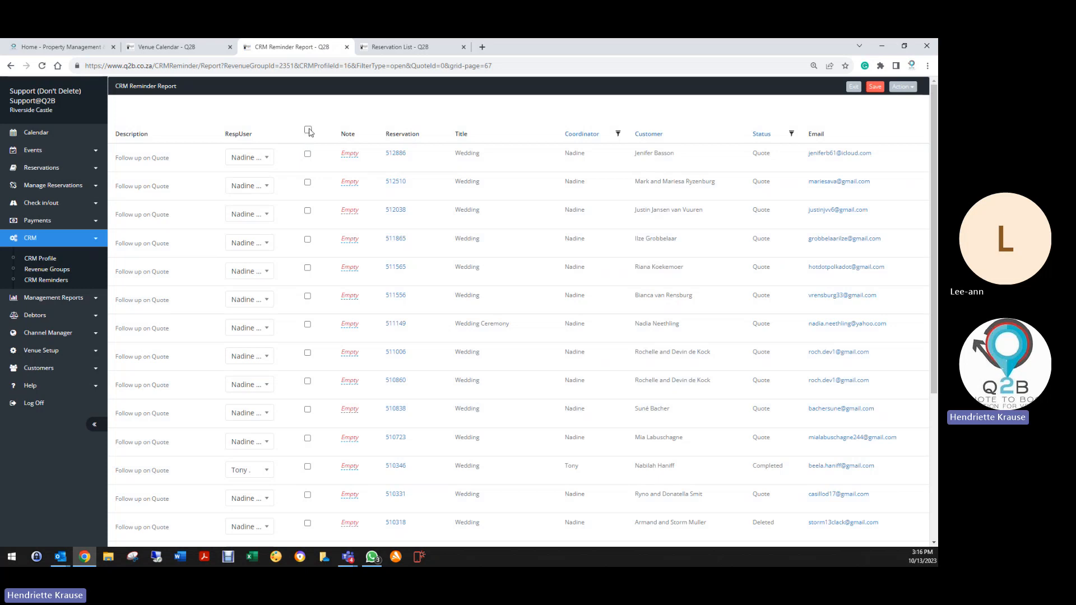
pyautogui.click(308, 130)
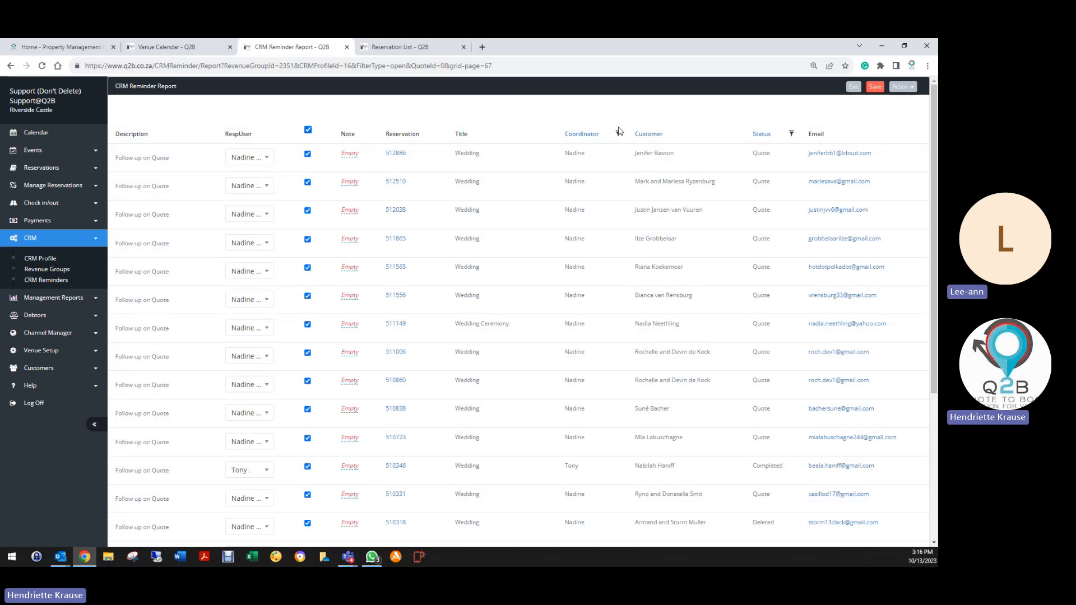
pyautogui.click(875, 87)
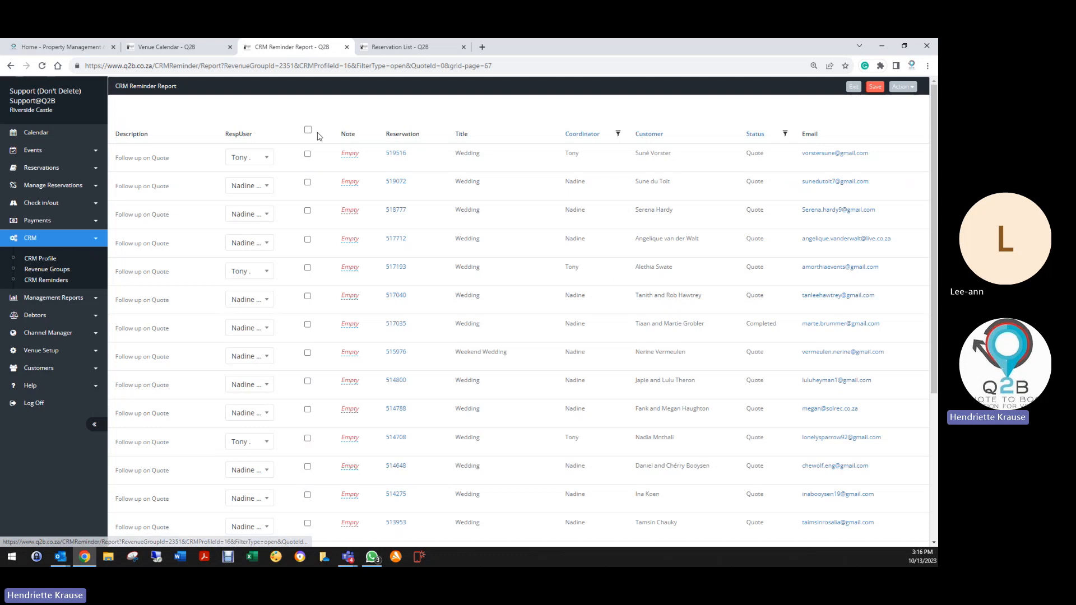
pyautogui.click(307, 130)
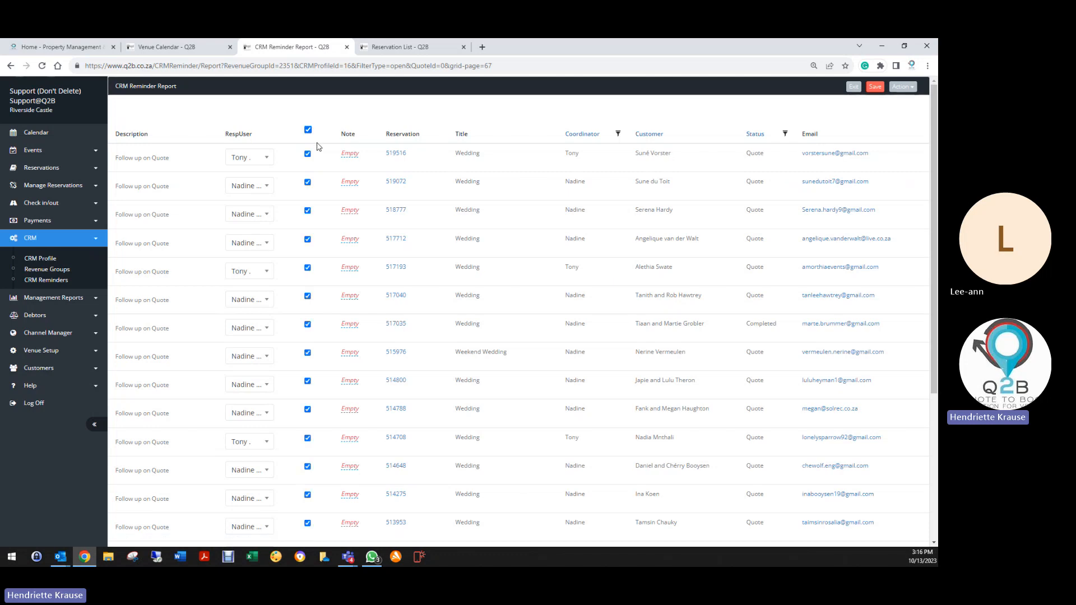
pyautogui.click(875, 87)
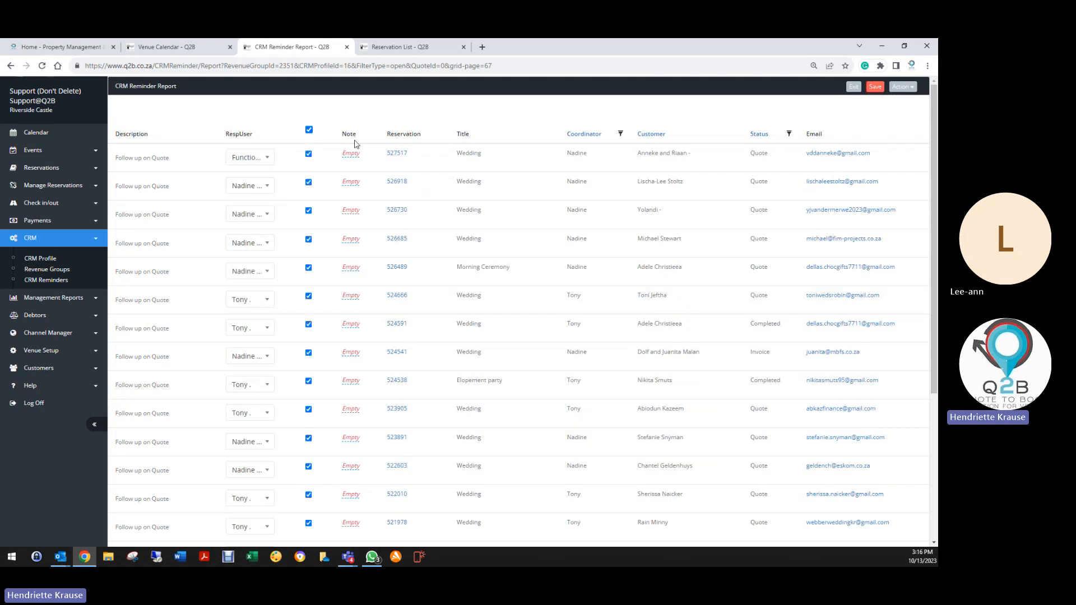
pyautogui.click(875, 87)
pyautogui.click(303, 130)
pyautogui.click(875, 87)
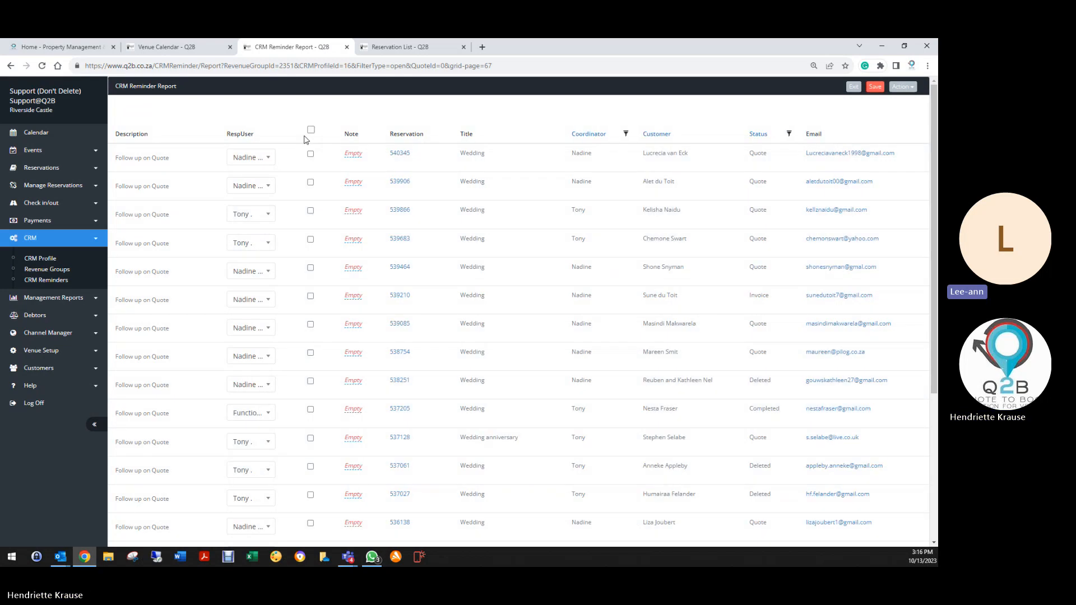
# Tick and save the next five reloaded pages of reminders as completed.
pyautogui.click(310, 129)
pyautogui.click(874, 87)
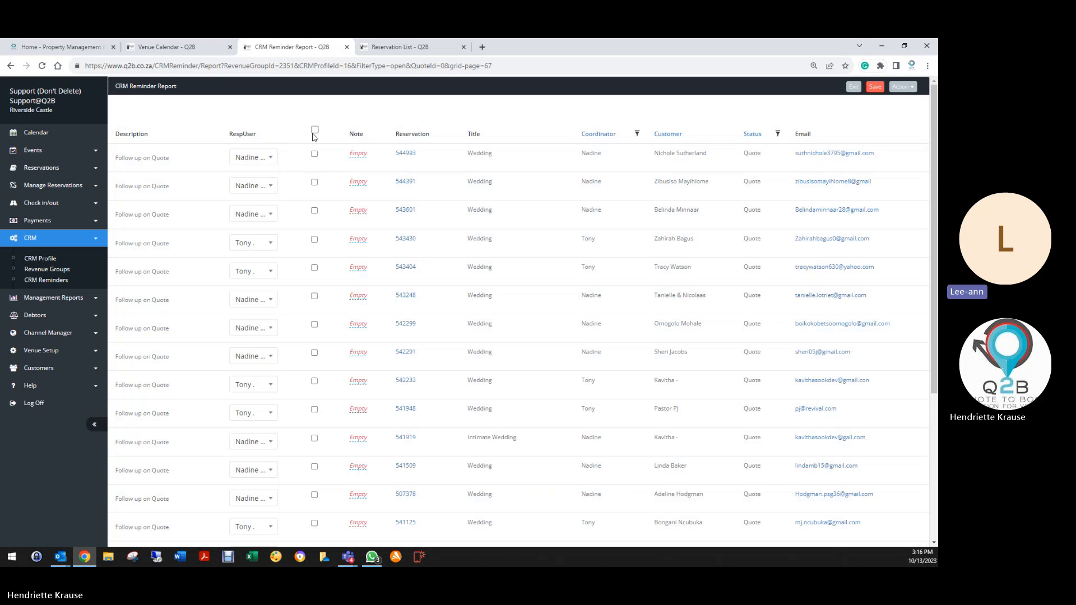
pyautogui.click(314, 131)
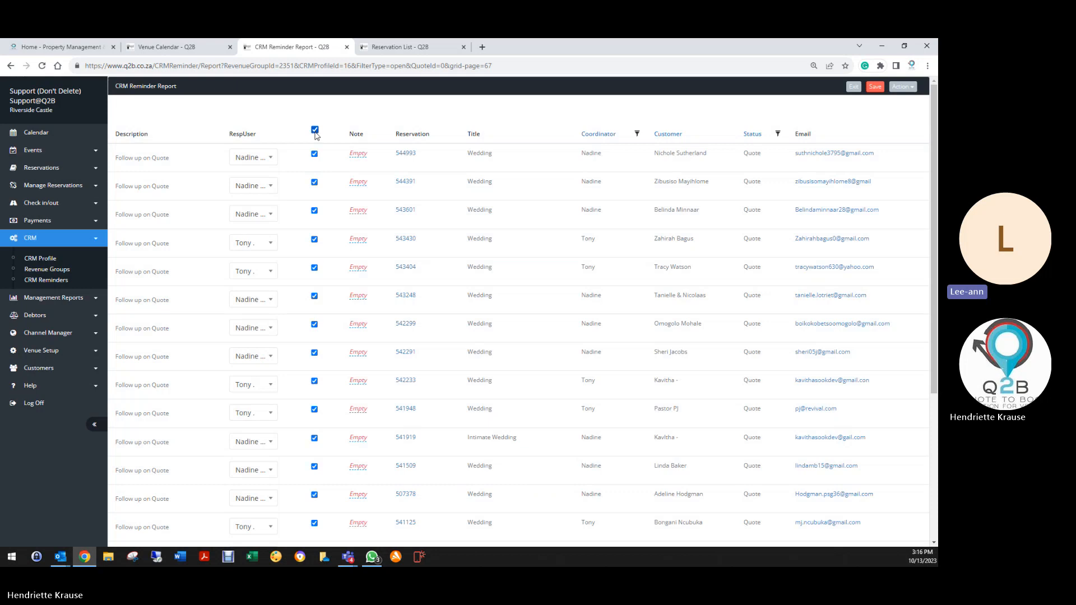
pyautogui.click(877, 88)
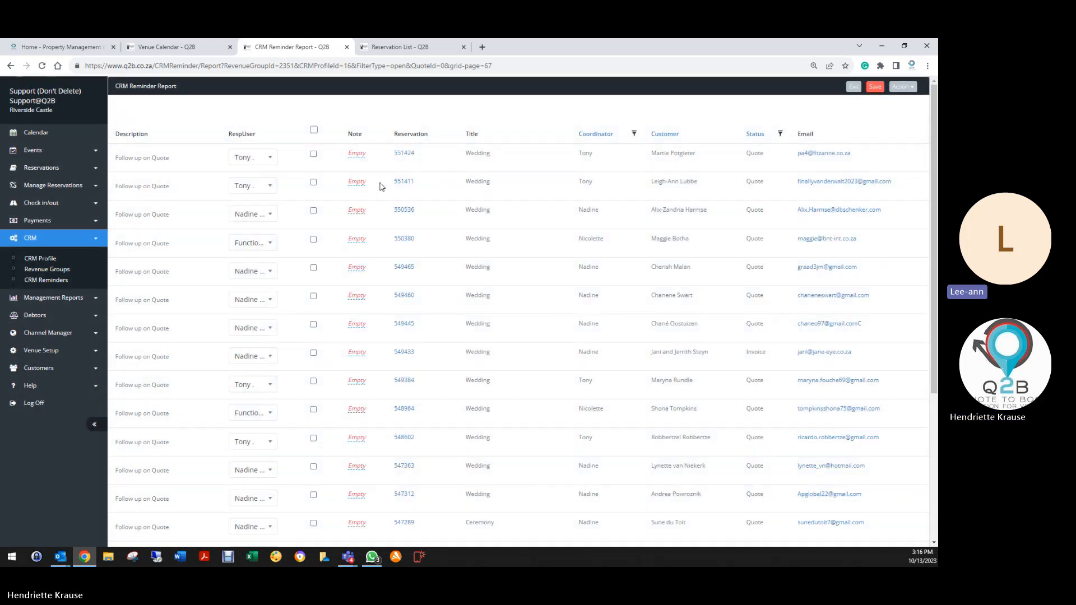
pyautogui.click(314, 130)
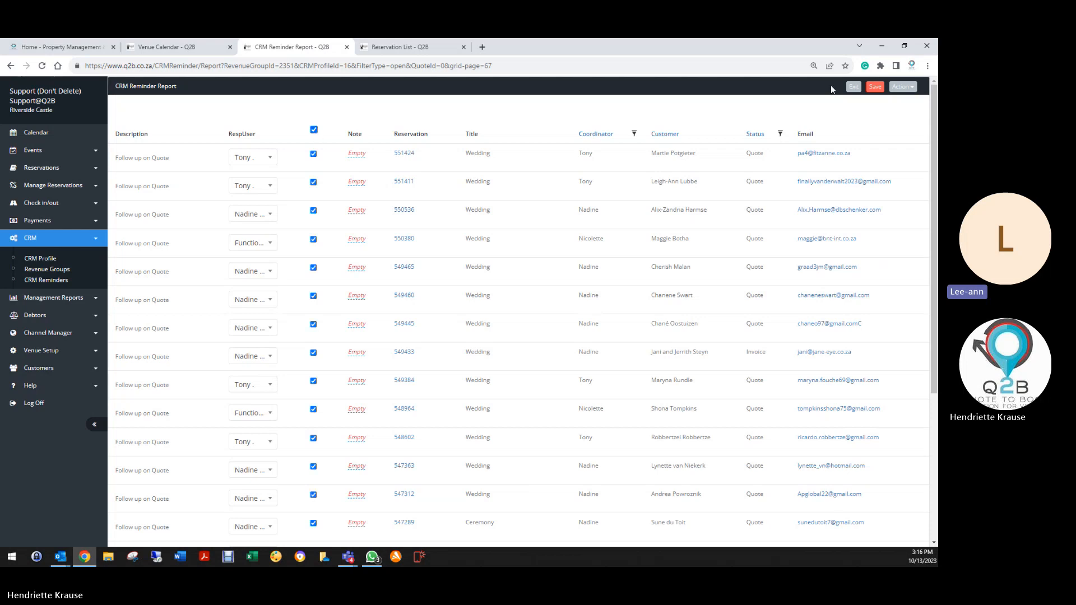
pyautogui.click(875, 87)
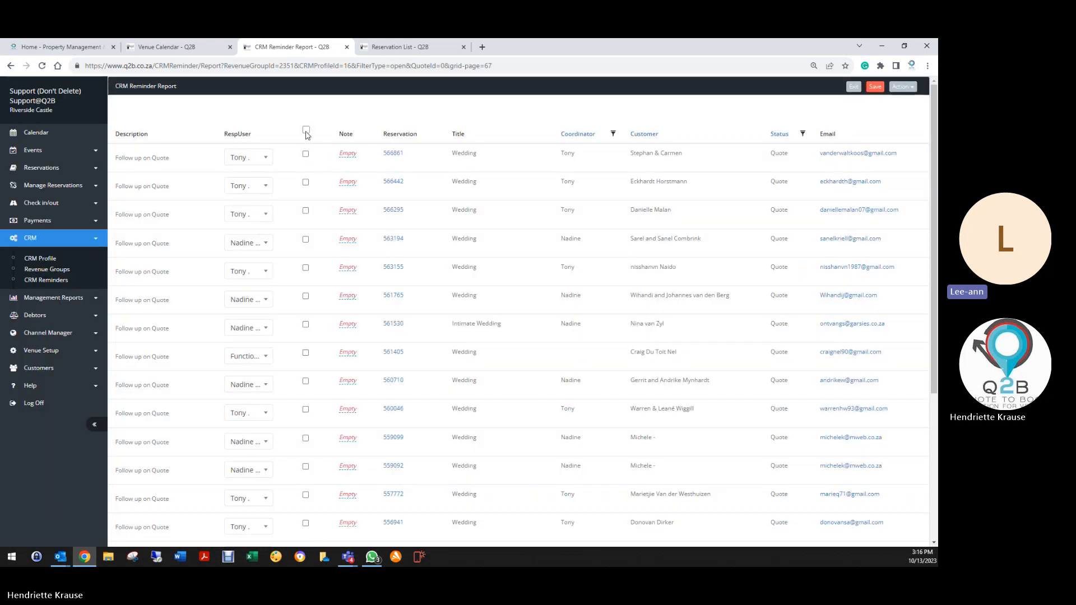
pyautogui.click(306, 129)
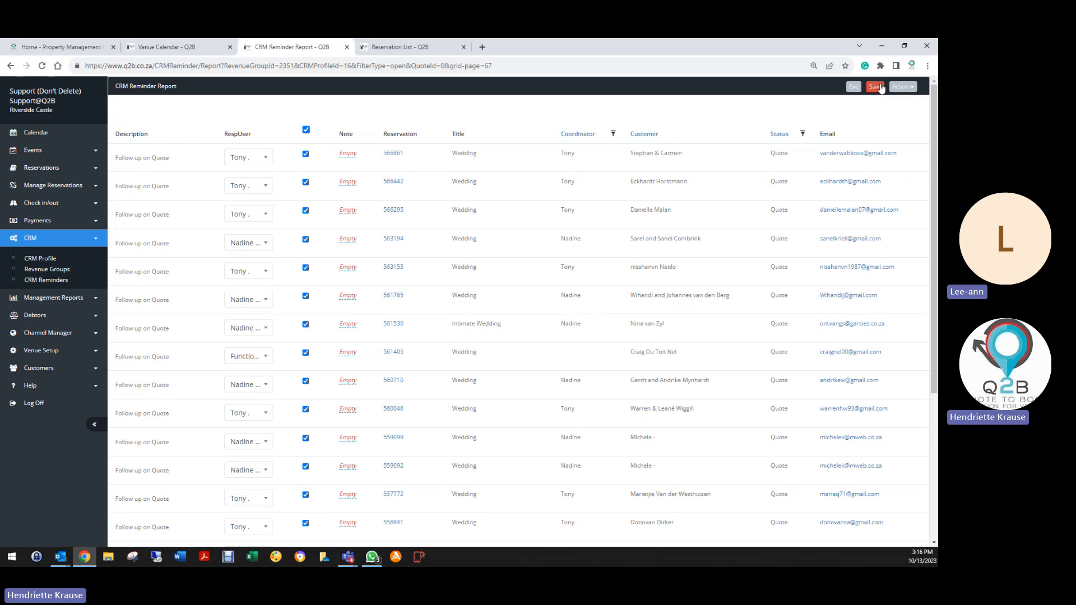
pyautogui.click(874, 87)
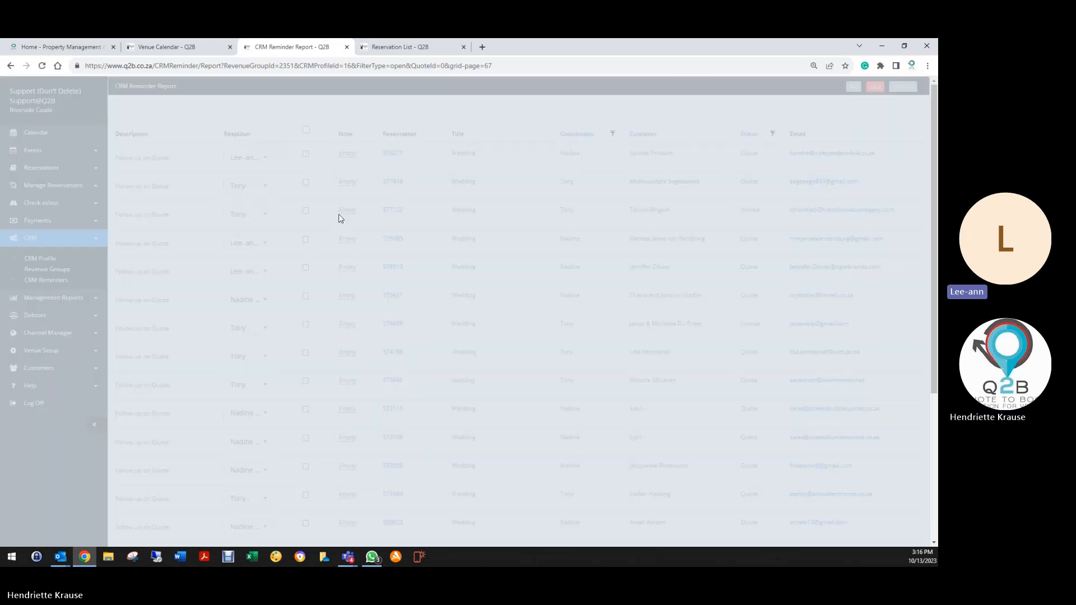
pyautogui.click(305, 130)
pyautogui.click(875, 87)
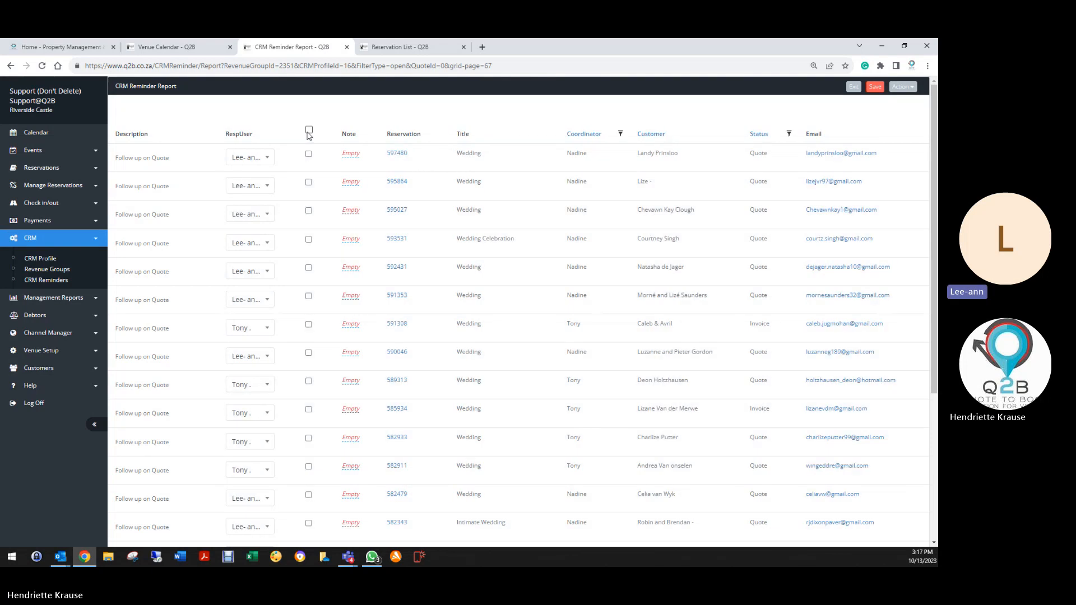
# Complete one more page, then review the quote for reservation 600242 and return.
pyautogui.click(309, 129)
pyautogui.click(875, 87)
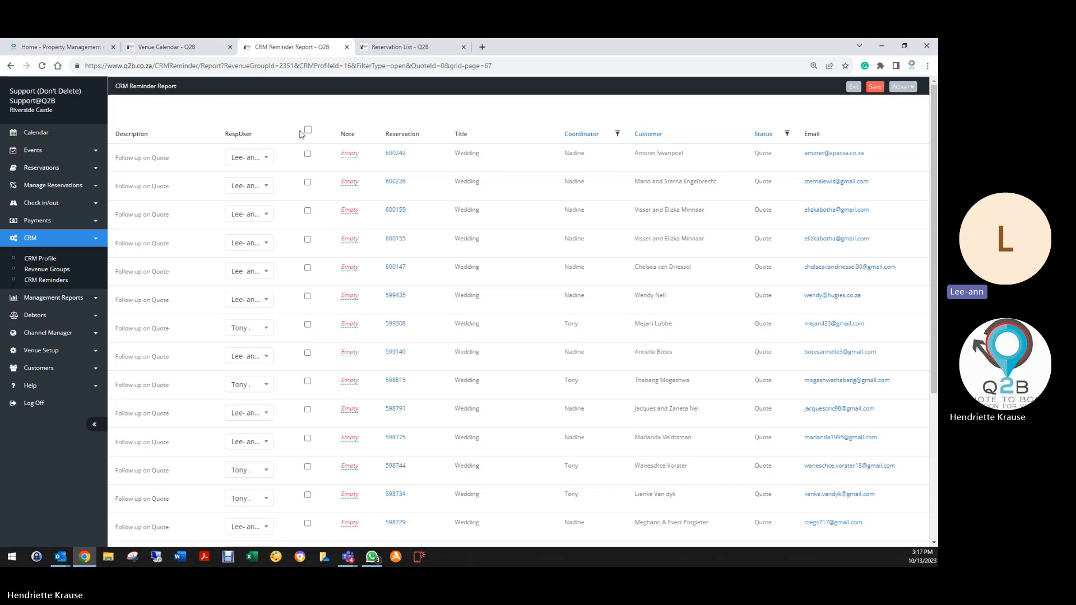
pyautogui.scroll(-5, 364, 393)
pyautogui.scroll(2, 376, 449)
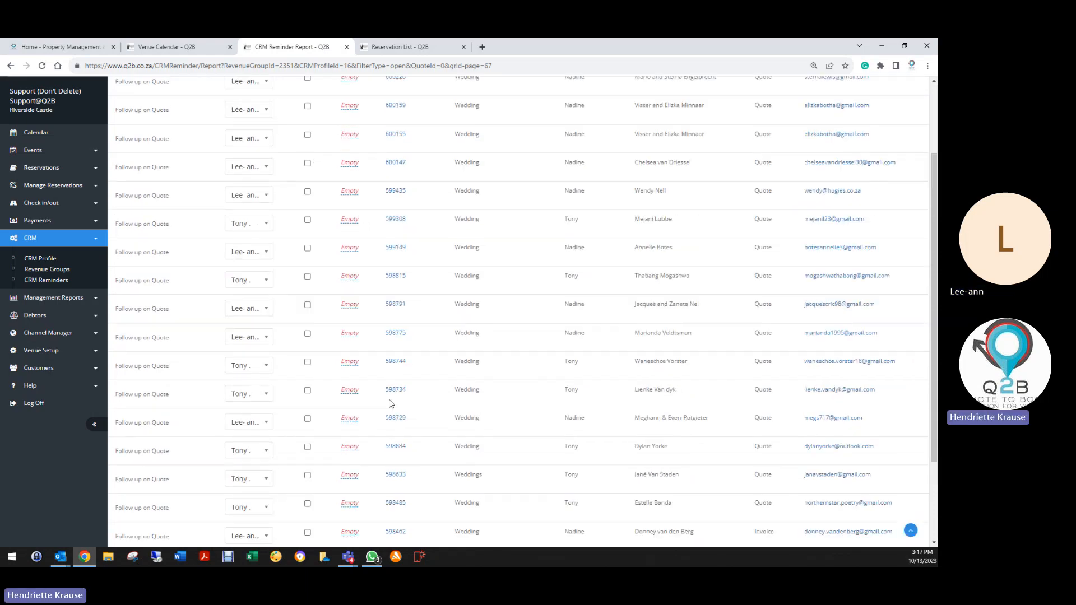
pyautogui.scroll(3, 397, 104)
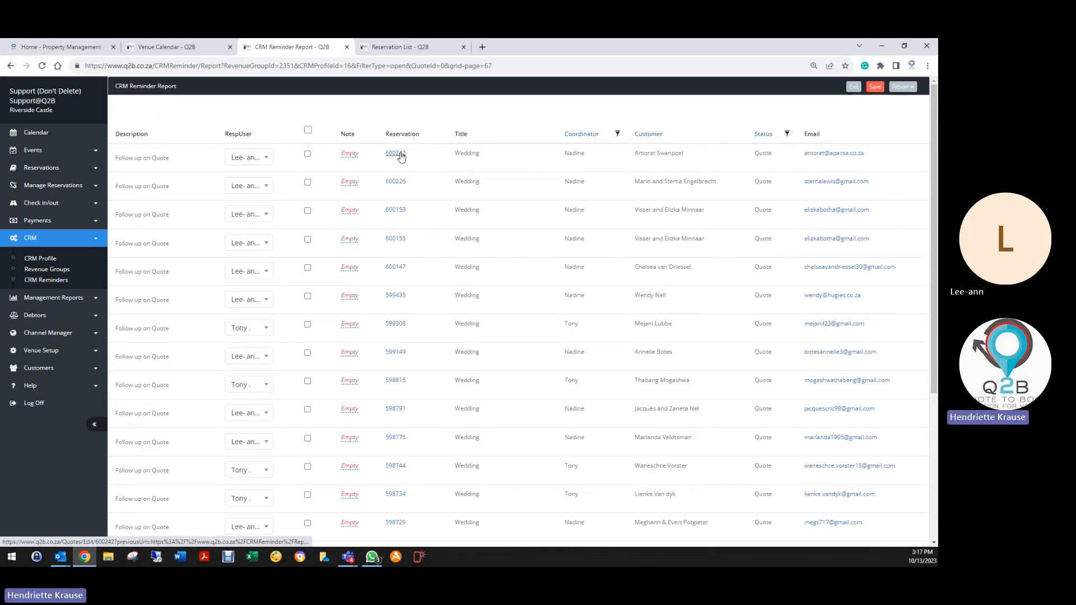
pyautogui.click(397, 154)
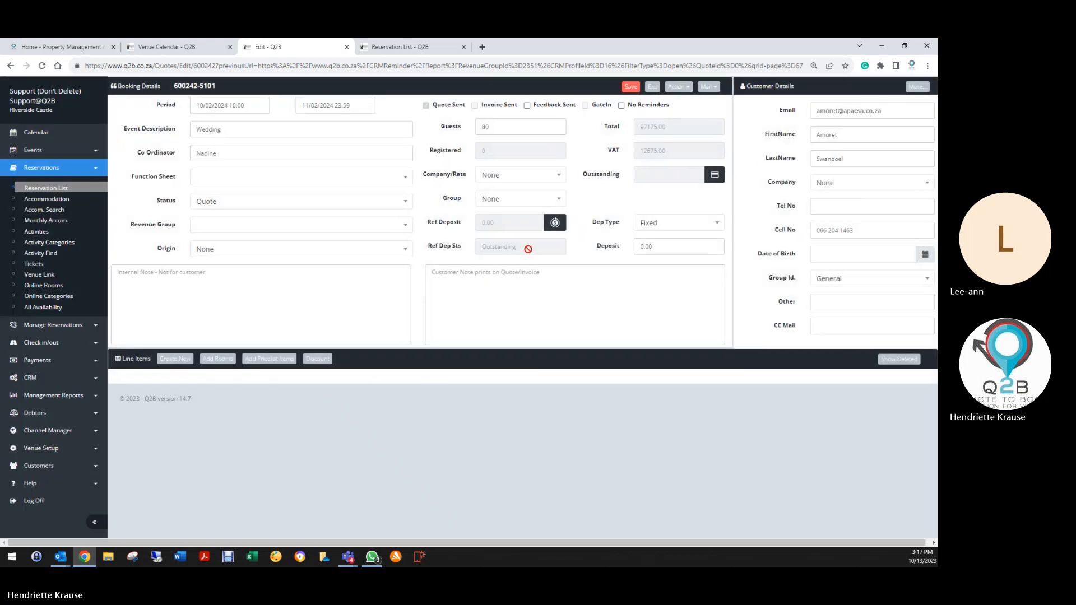
pyautogui.click(646, 88)
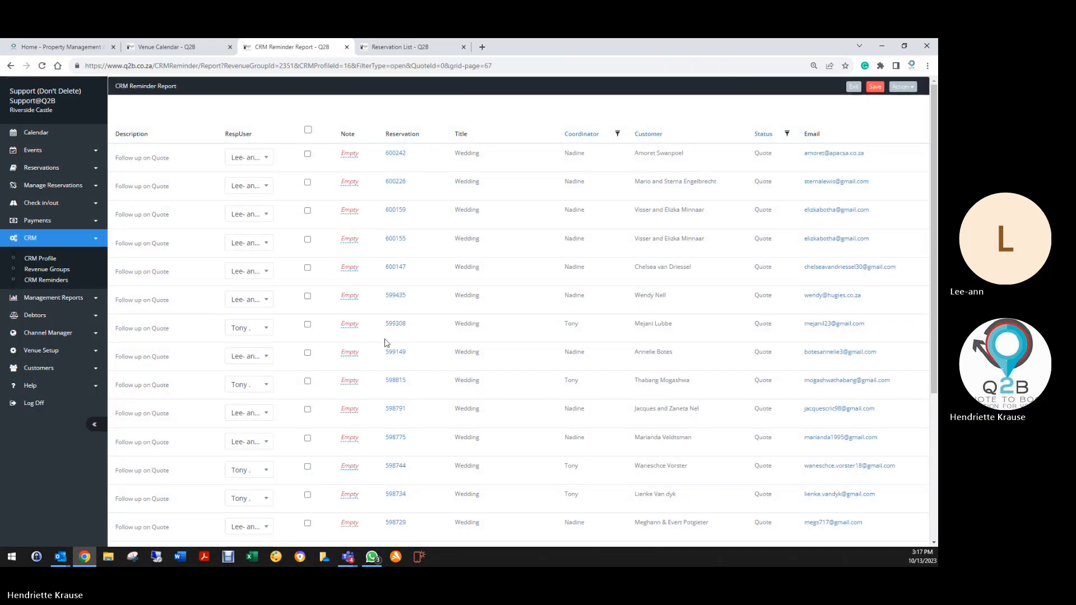
# Jump to report page 23, then back to page 1 starting at reservation 709428.
pyautogui.scroll(-4, 387, 345)
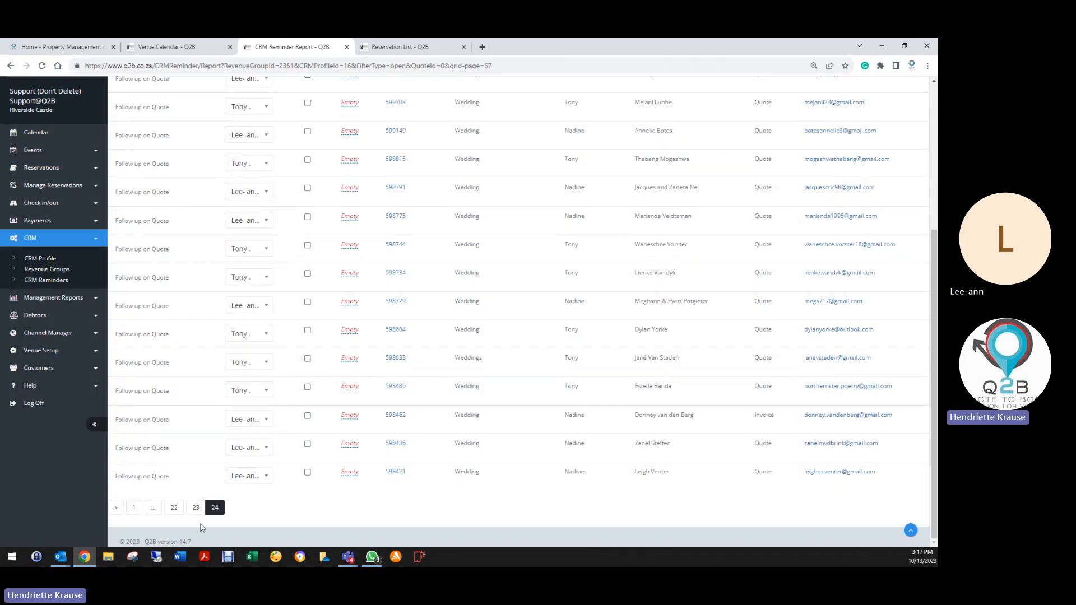
pyautogui.scroll(4, 292, 351)
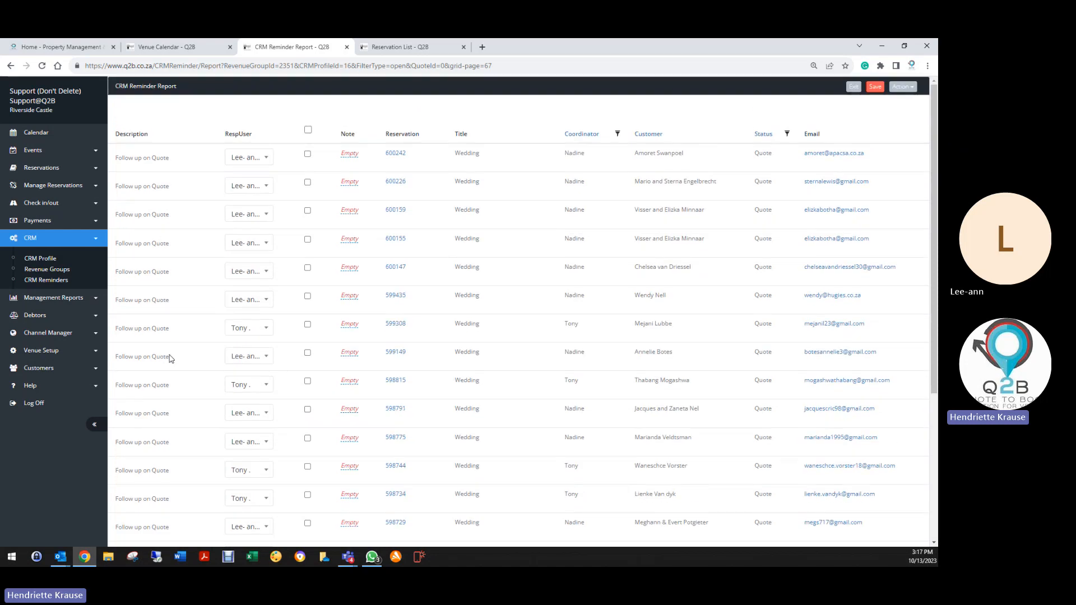
pyautogui.scroll(-4, 176, 199)
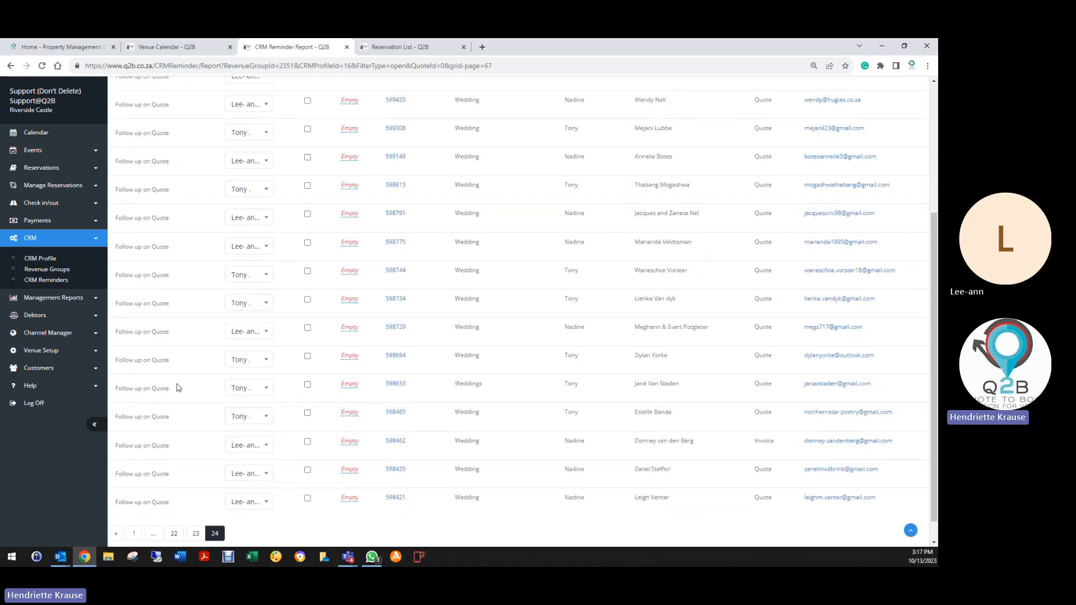
pyautogui.click(196, 533)
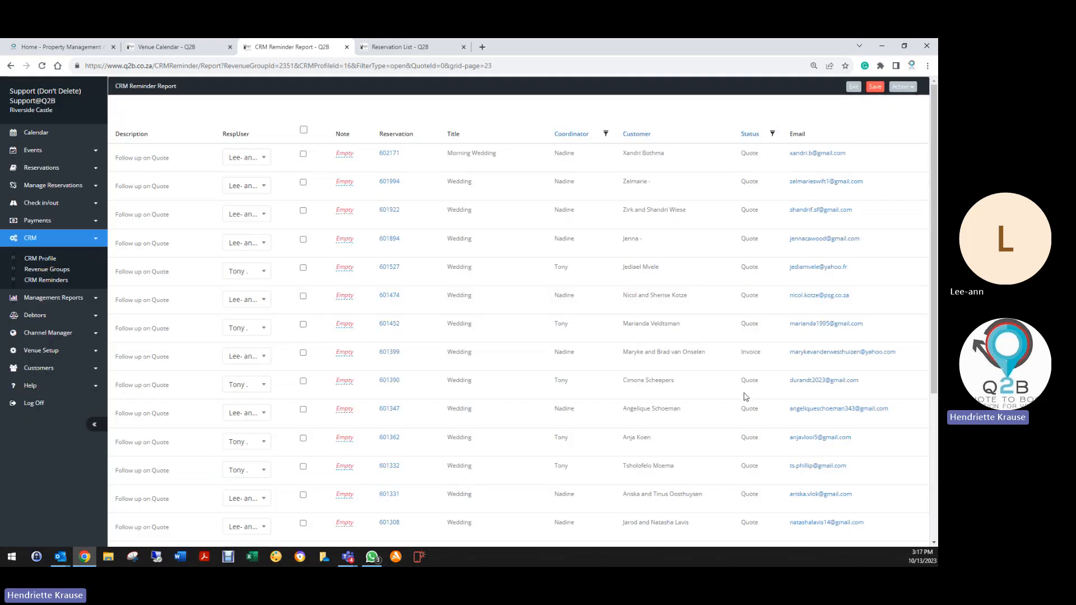
pyautogui.scroll(-4, 749, 513)
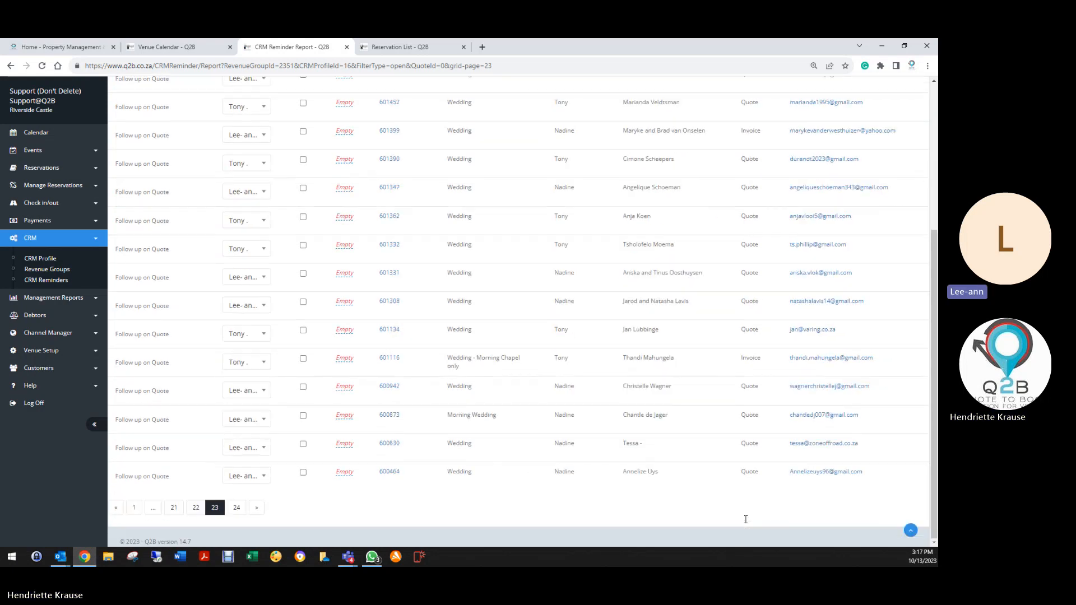
pyautogui.click(134, 508)
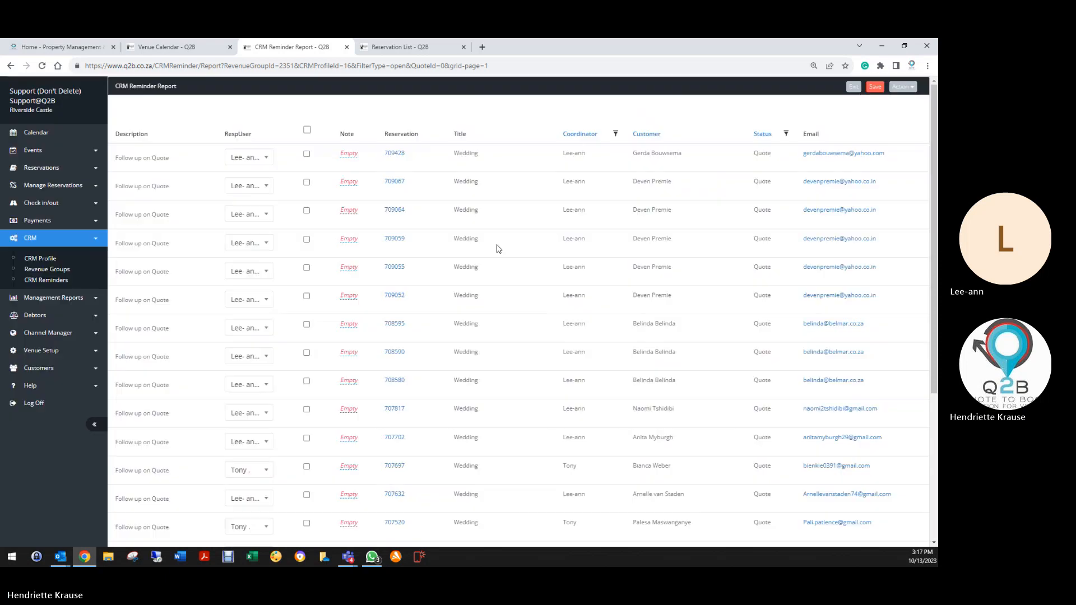
pyautogui.scroll(-10, 532, 219)
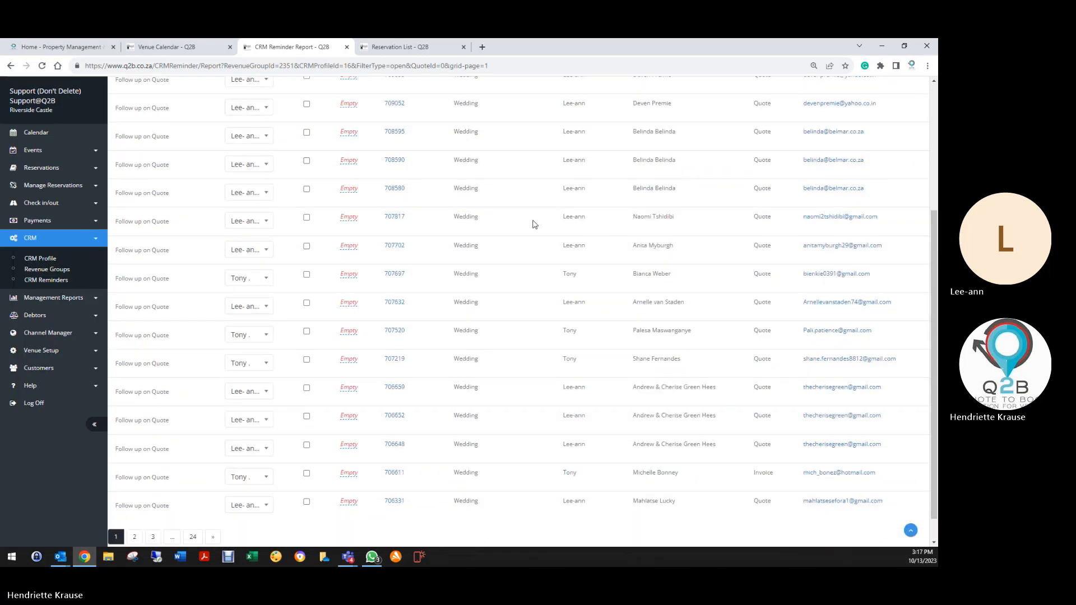
pyautogui.scroll(10, 526, 224)
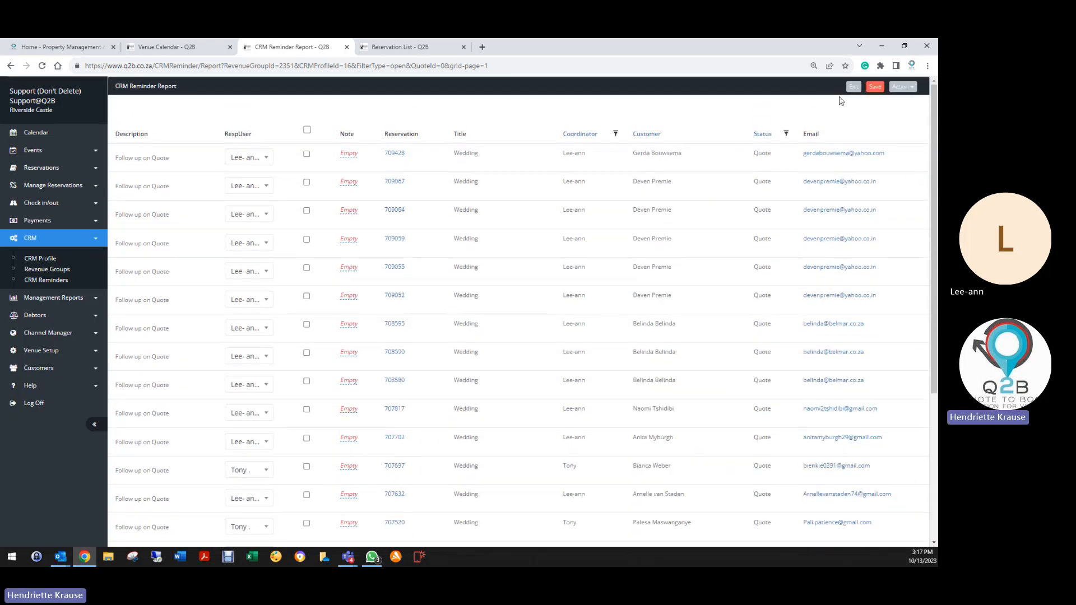
# Export the open-reminder report to Excel as CRMReminder.xls from the Action menu.
pyautogui.click(902, 87)
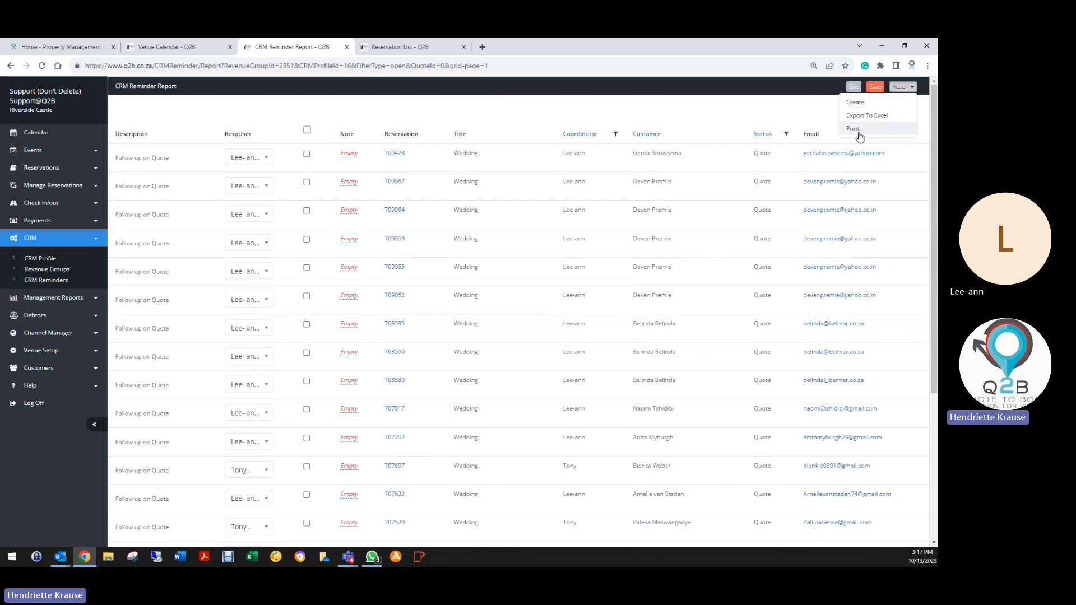
pyautogui.click(853, 114)
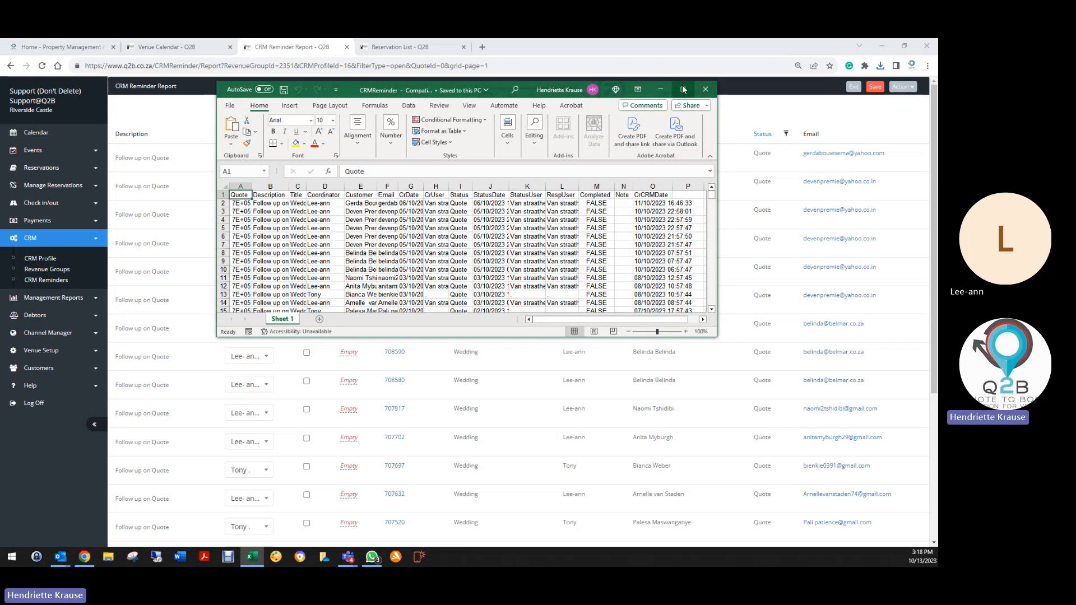
# Maximize CRMReminder, scroll through its ~400 rows, then select the header cells A1:N1.
pyautogui.click(684, 89)
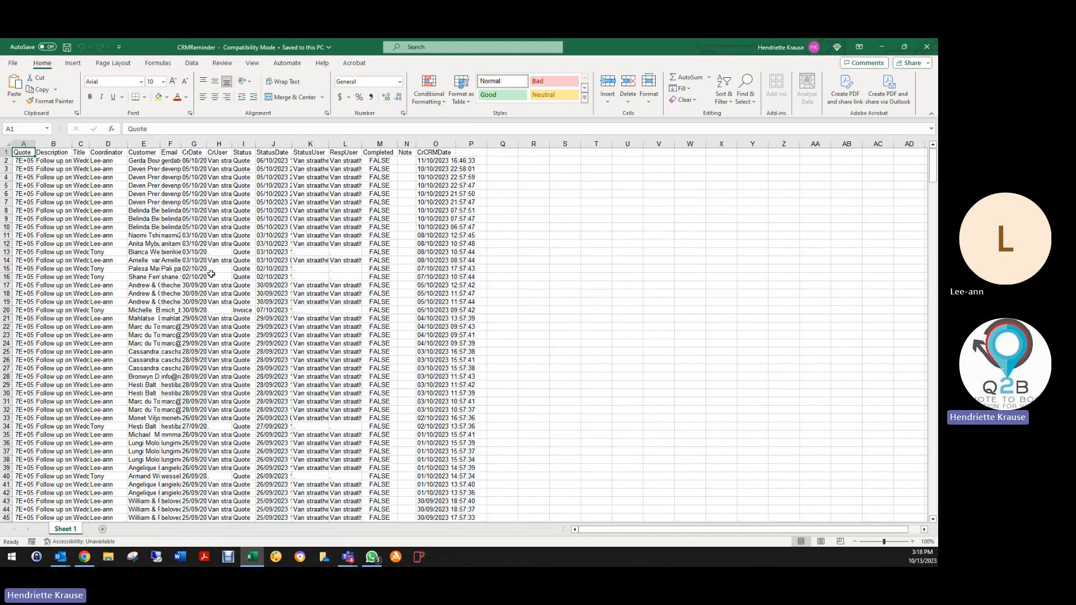
pyautogui.scroll(-20, 212, 274)
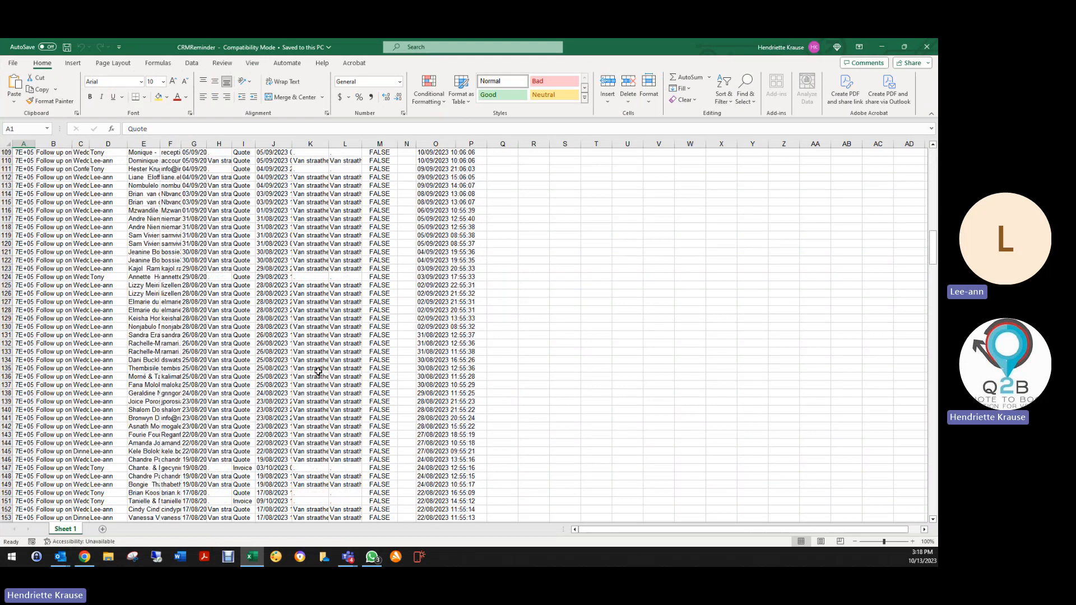
pyautogui.scroll(-20, 318, 372)
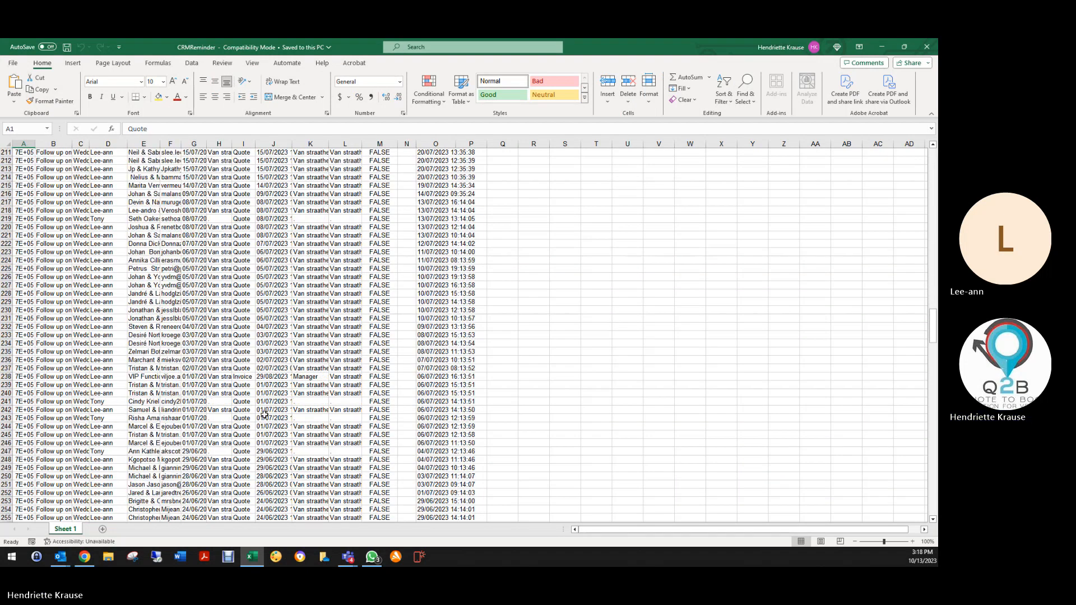
pyautogui.scroll(-20, 264, 415)
pyautogui.scroll(-20, 250, 421)
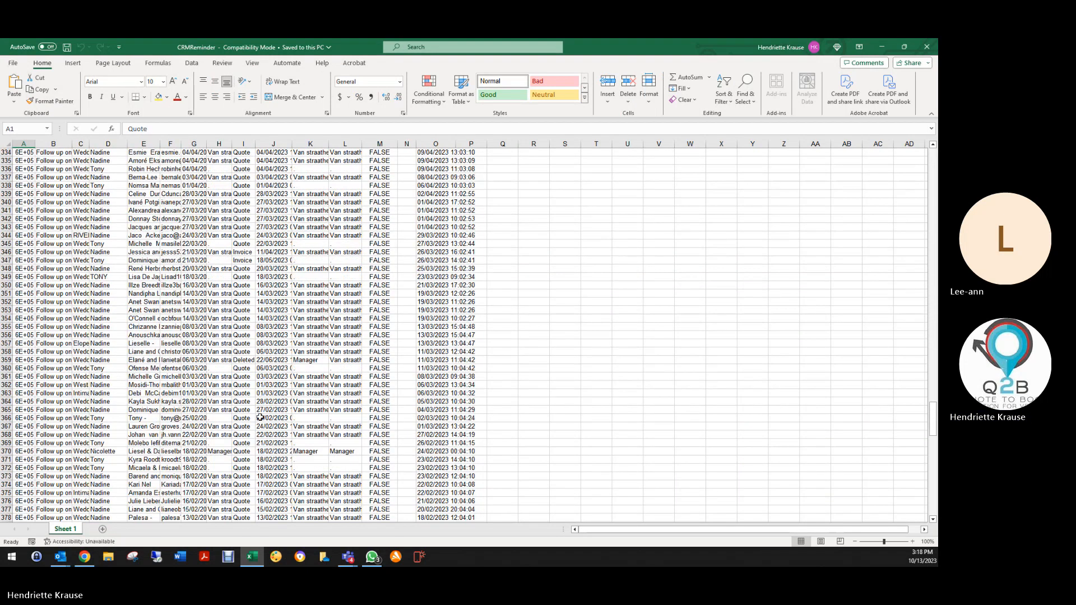
pyautogui.scroll(-2, 459, 432)
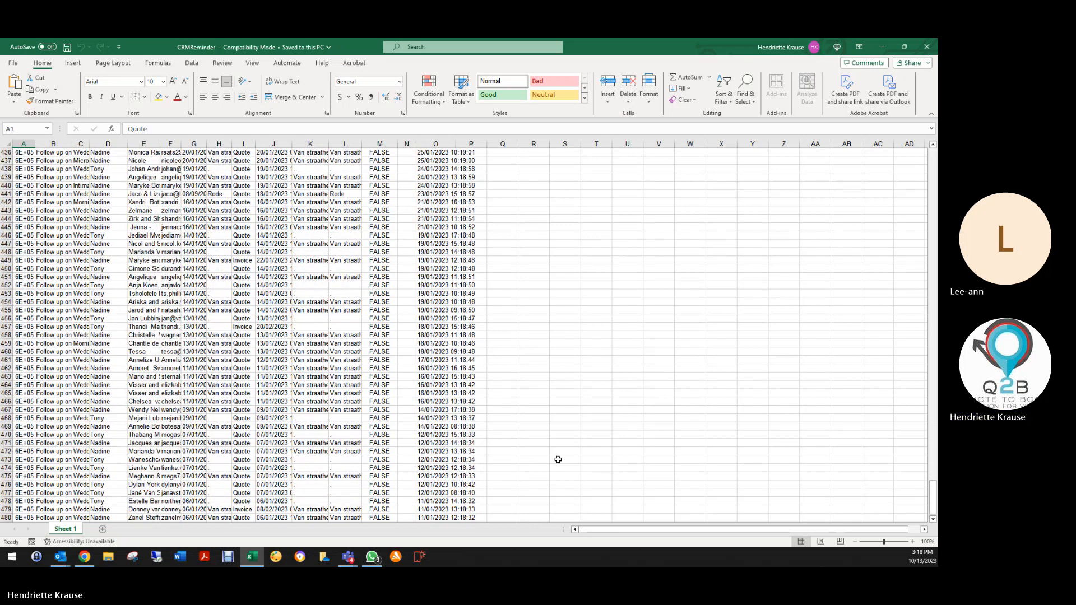
pyautogui.scroll(20, 426, 213)
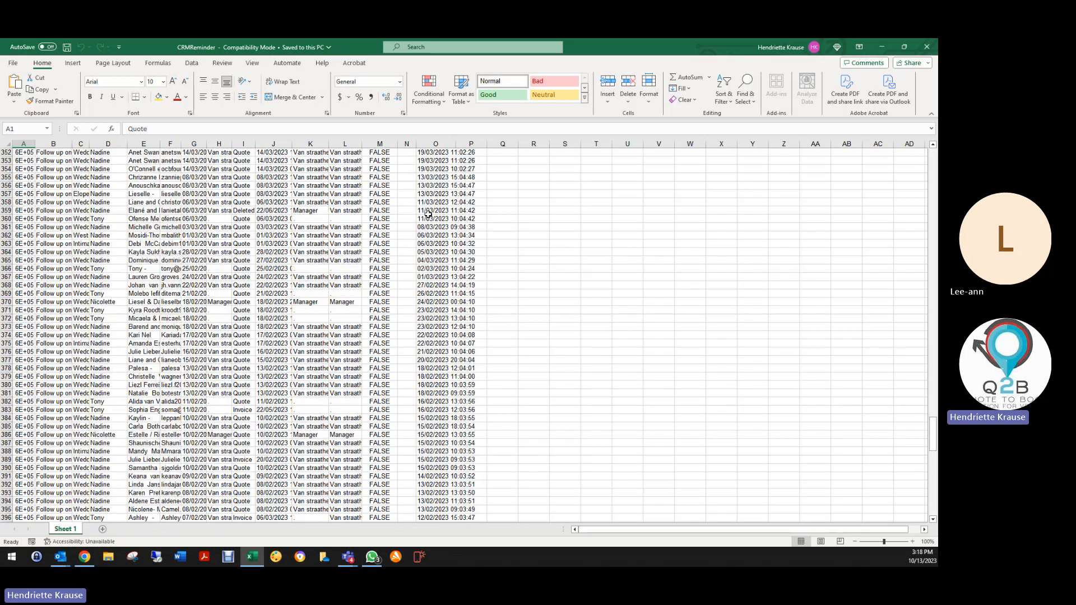
pyautogui.scroll(20, 426, 213)
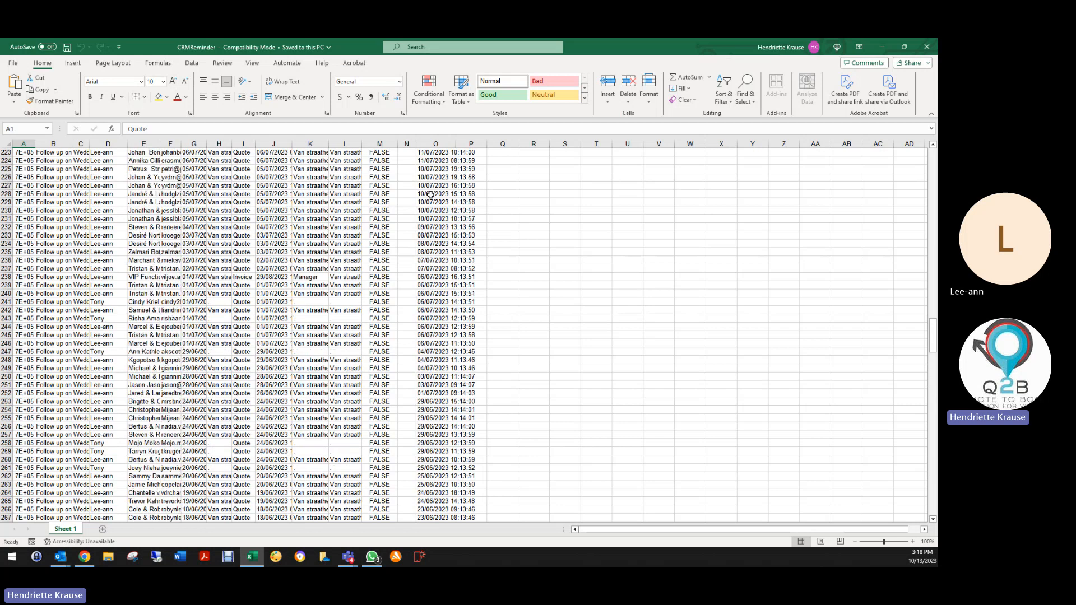
pyautogui.scroll(20, 434, 195)
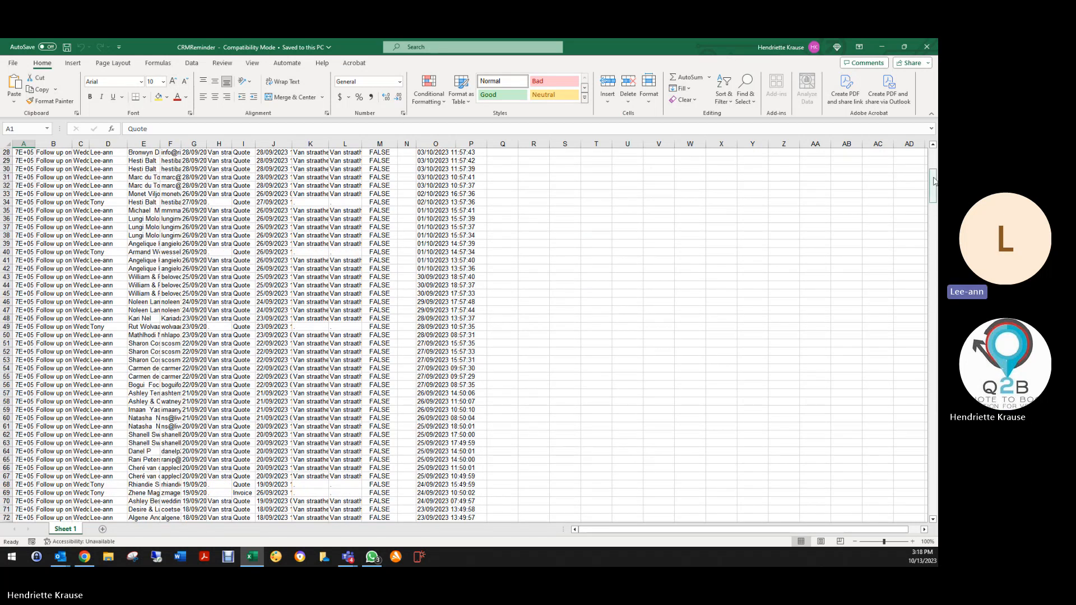
pyautogui.scroll(9, 920, 175)
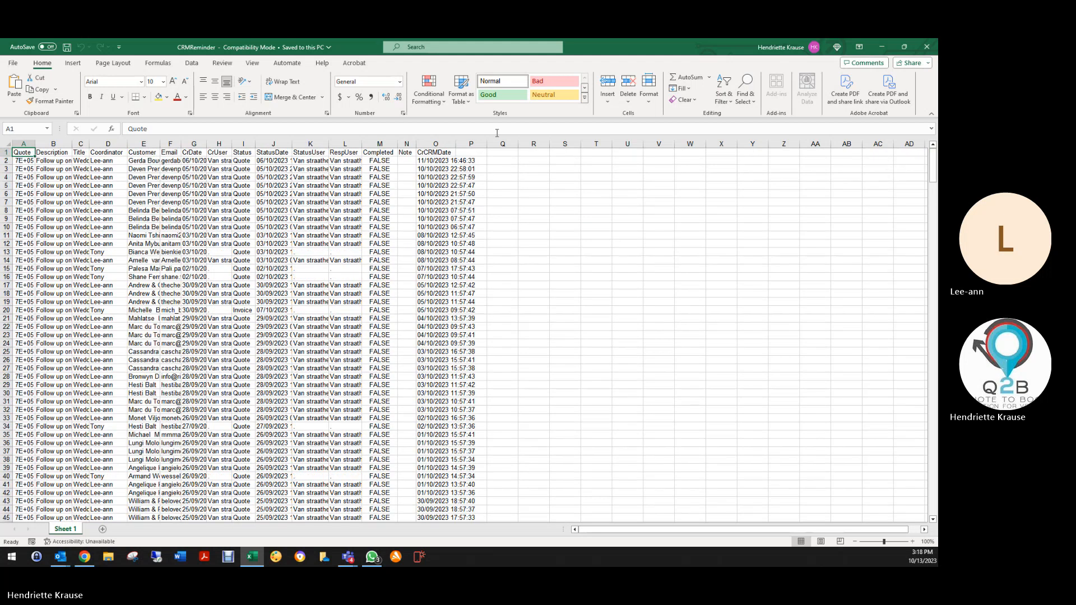
pyautogui.click(6, 152)
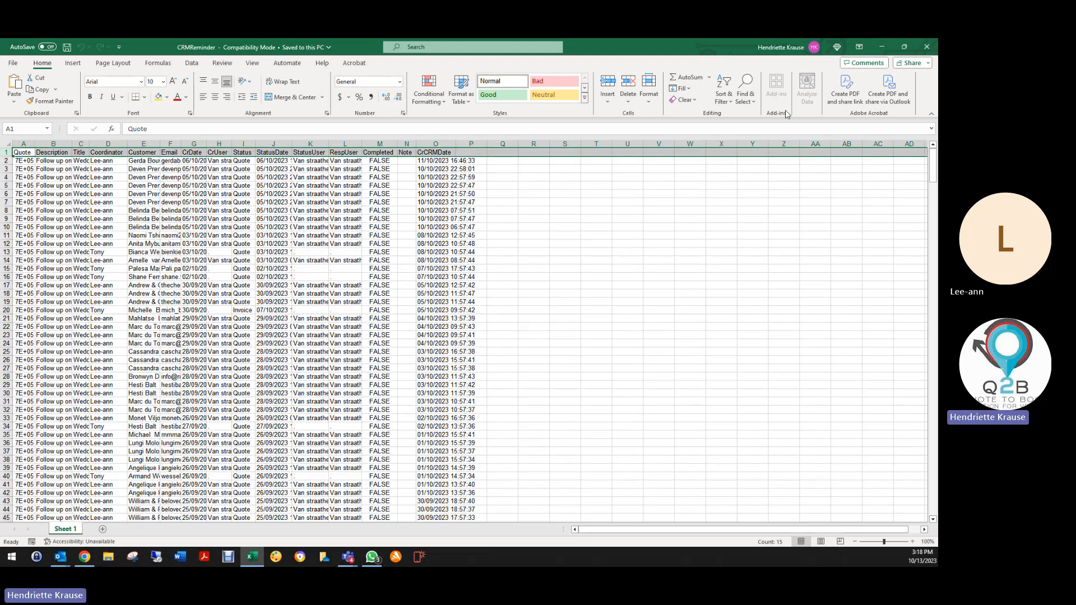
pyautogui.moveTo(32, 152); pyautogui.dragTo(485, 152)
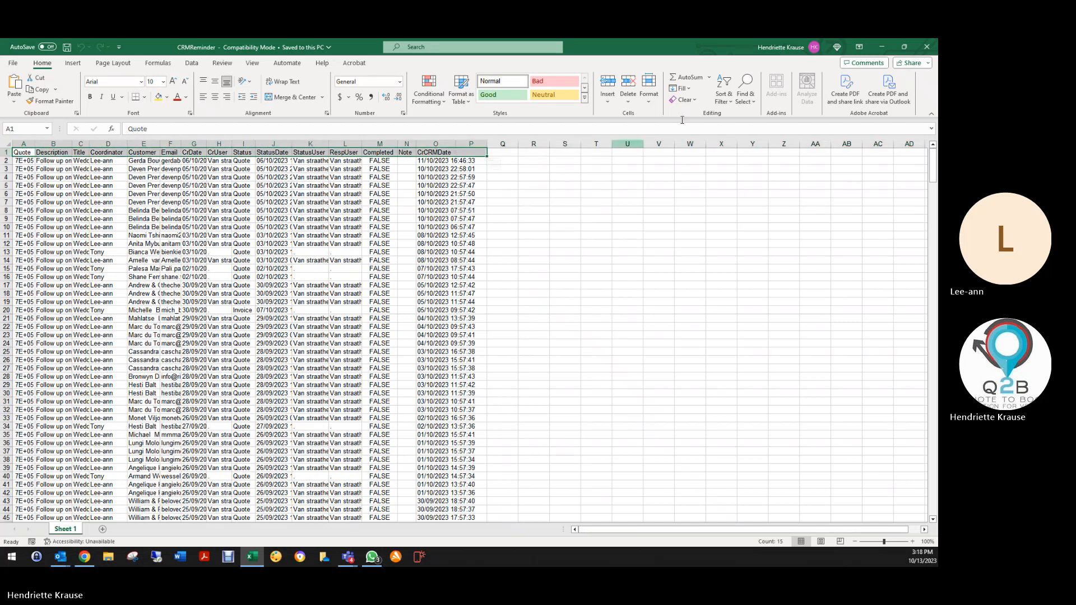
# Turn on header filters and sort the rows by CrCRMDate, oldest to newest.
pyautogui.click(724, 95)
pyautogui.click(740, 157)
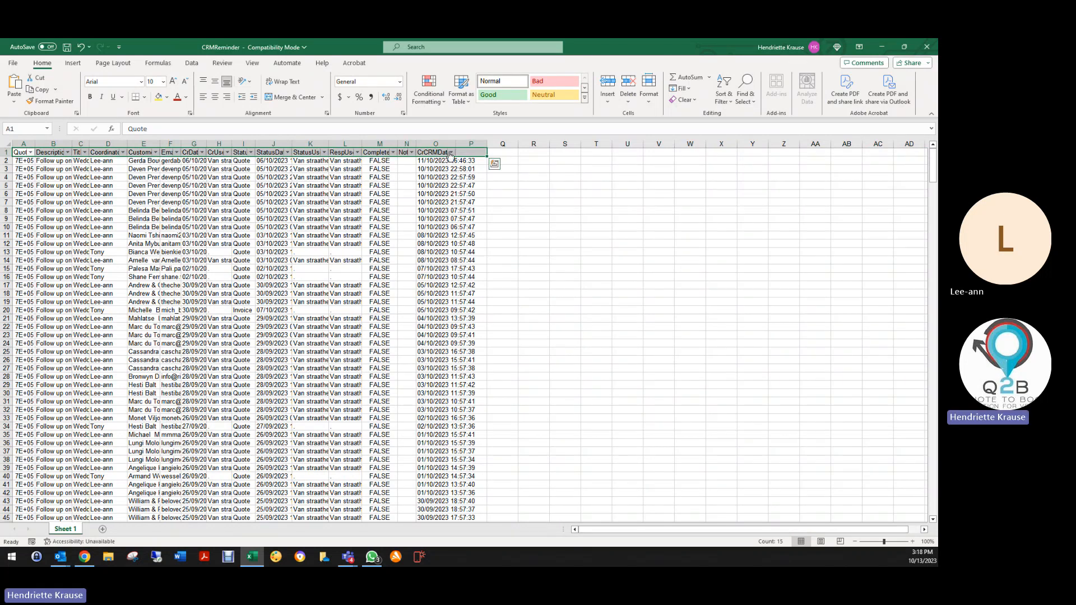
pyautogui.click(449, 151)
pyautogui.click(375, 162)
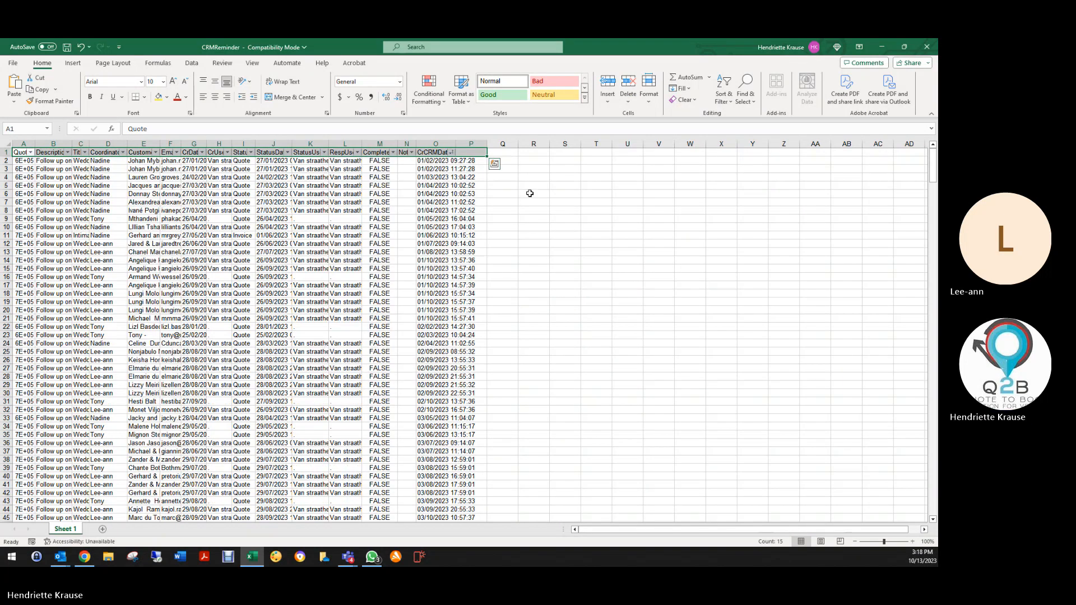
# Check the earliest CrCRMDate values and autofit column A to show full quote numbers.
pyautogui.click(580, 308)
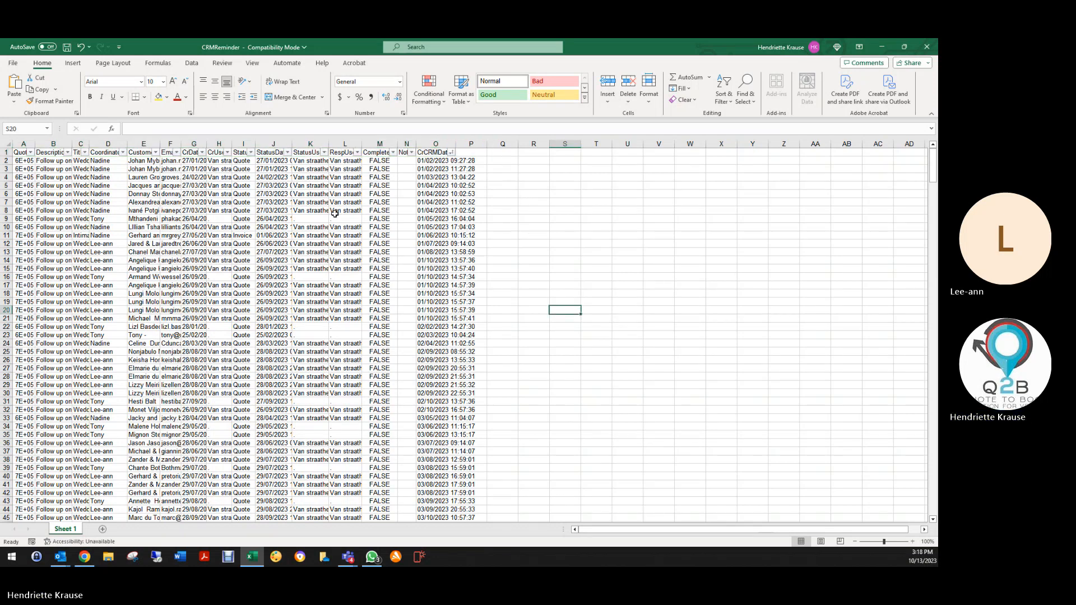
pyautogui.moveTo(426, 161); pyautogui.dragTo(429, 381)
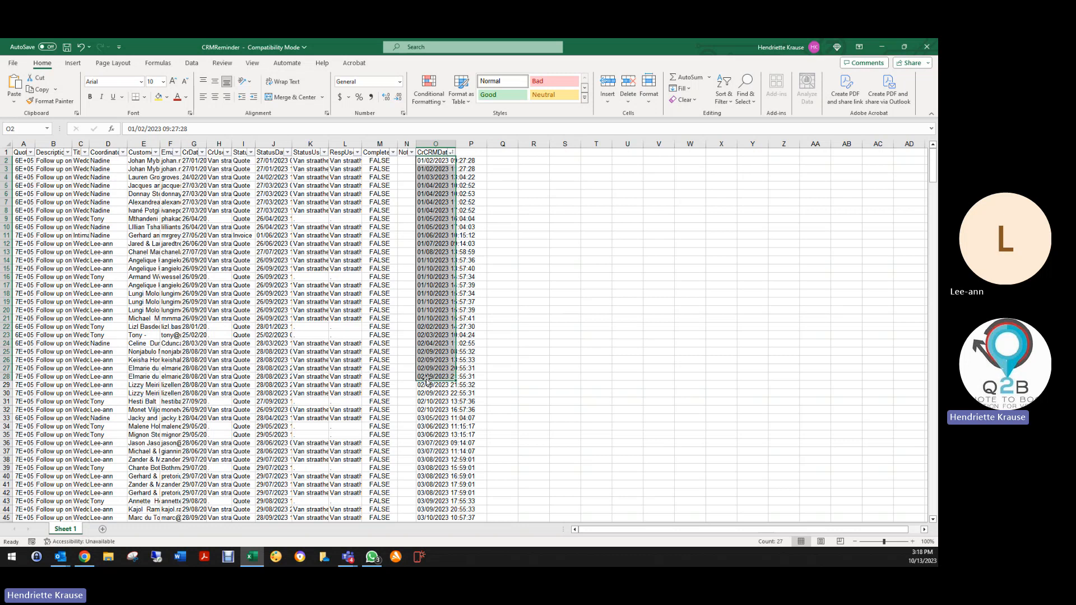
pyautogui.click(563, 310)
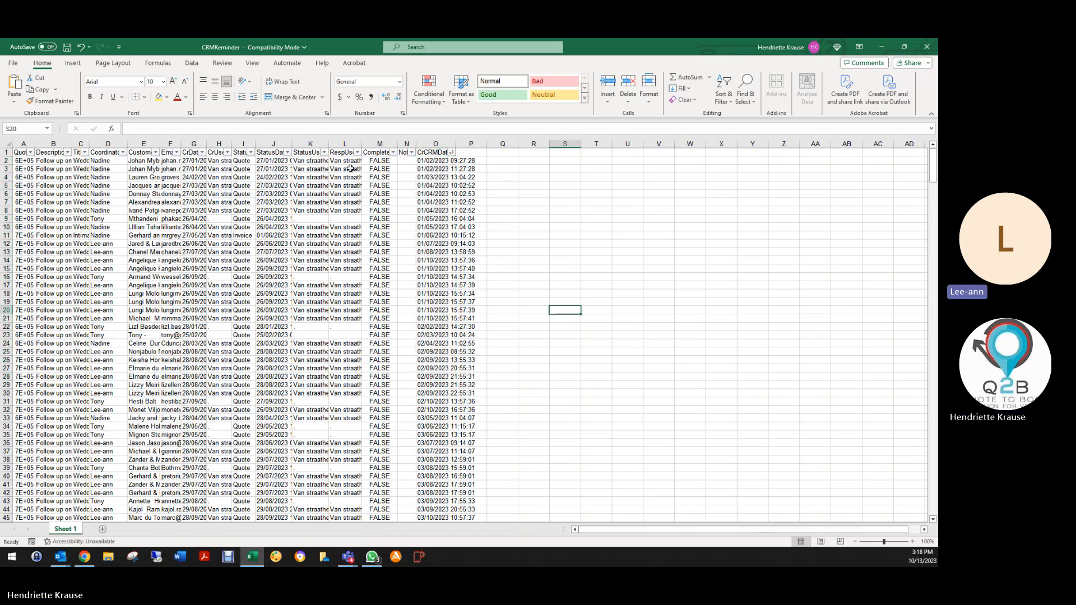
pyautogui.doubleClick(35, 145)
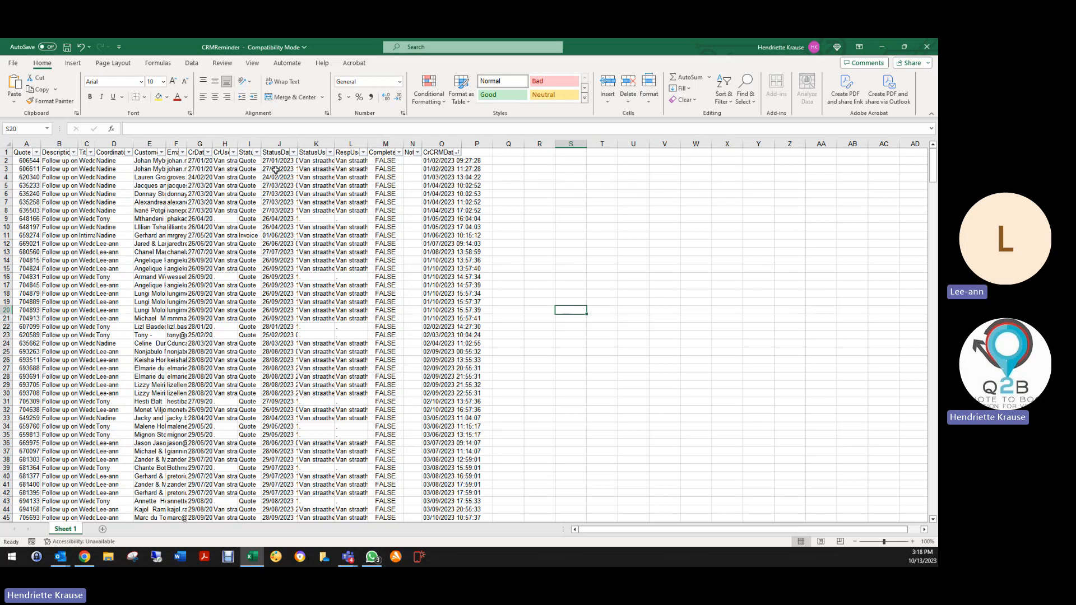
# Sort the reminder rows by StatusDate, oldest to newest, so 01/02/2023 entries come first.
pyautogui.moveTo(279, 161); pyautogui.dragTo(283, 433)
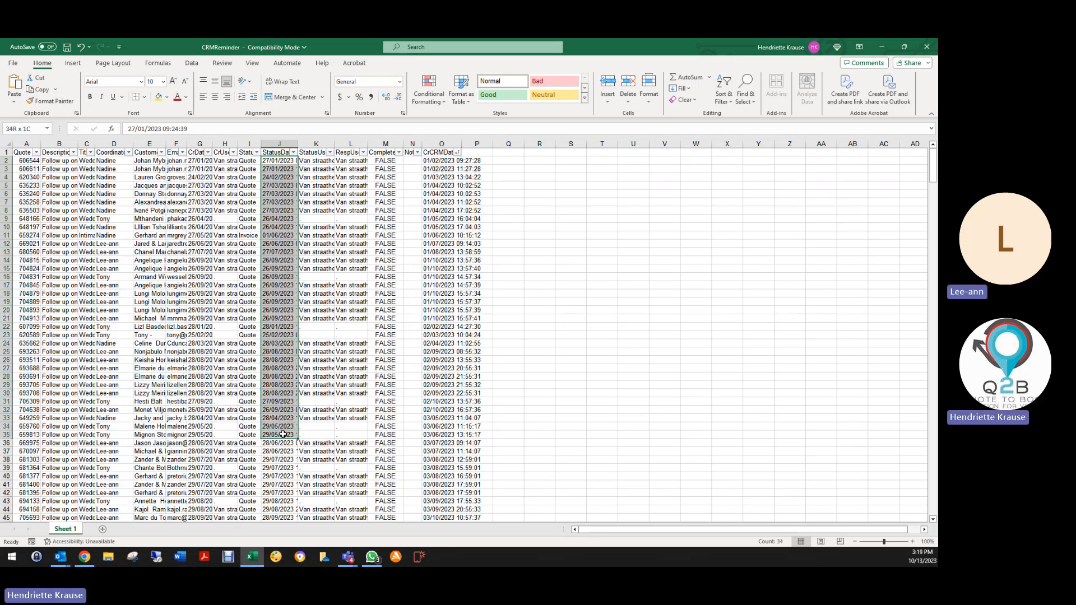
pyautogui.moveTo(283, 434); pyautogui.dragTo(288, 519)
pyautogui.scroll(-5, 296, 467)
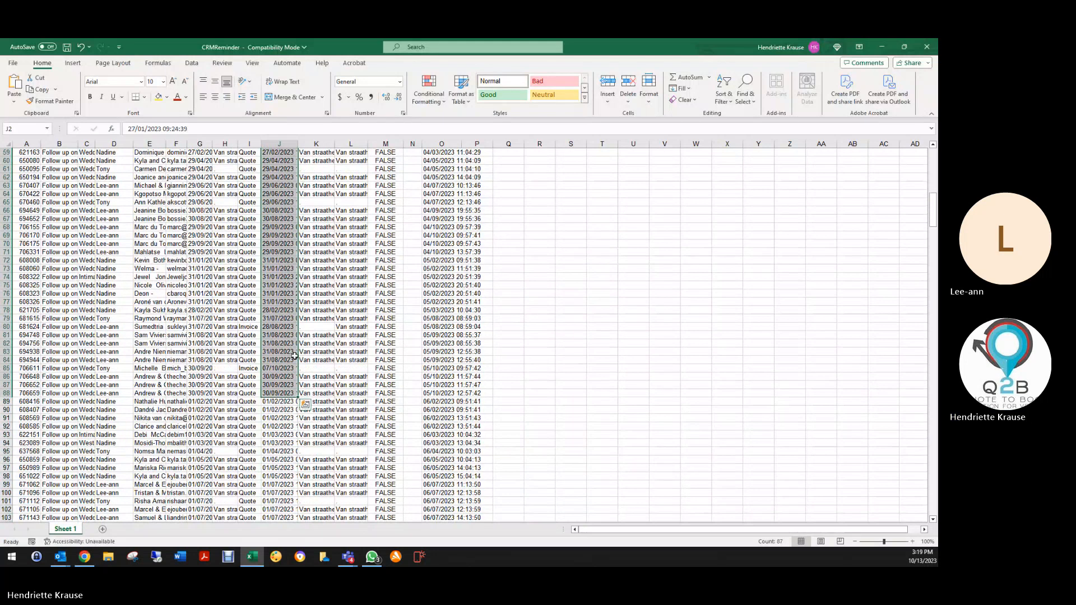
pyautogui.scroll(14, 294, 356)
pyautogui.scroll(5, 287, 223)
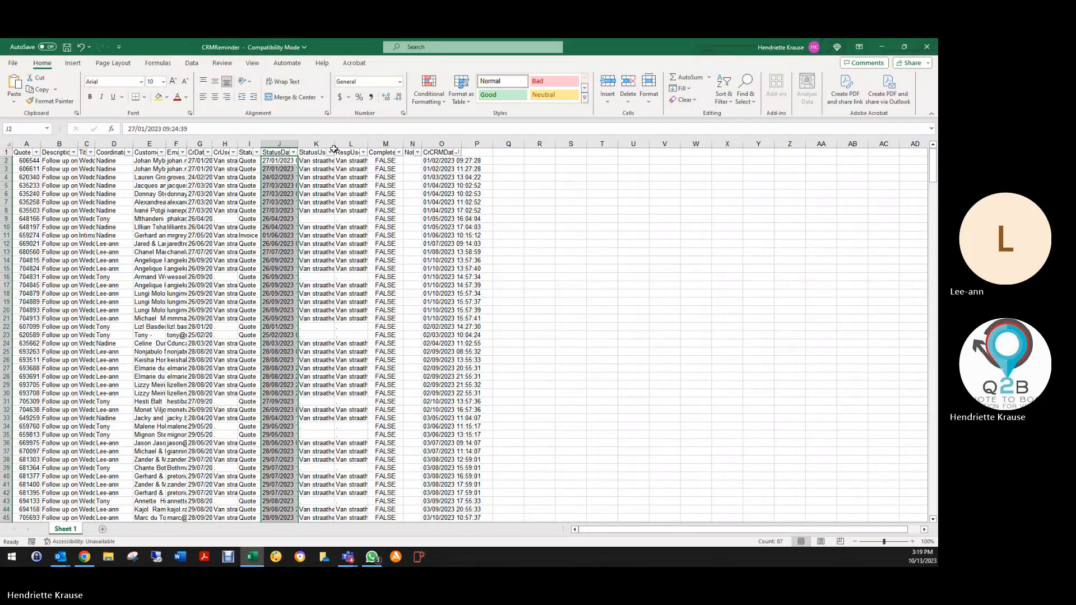
pyautogui.click(294, 153)
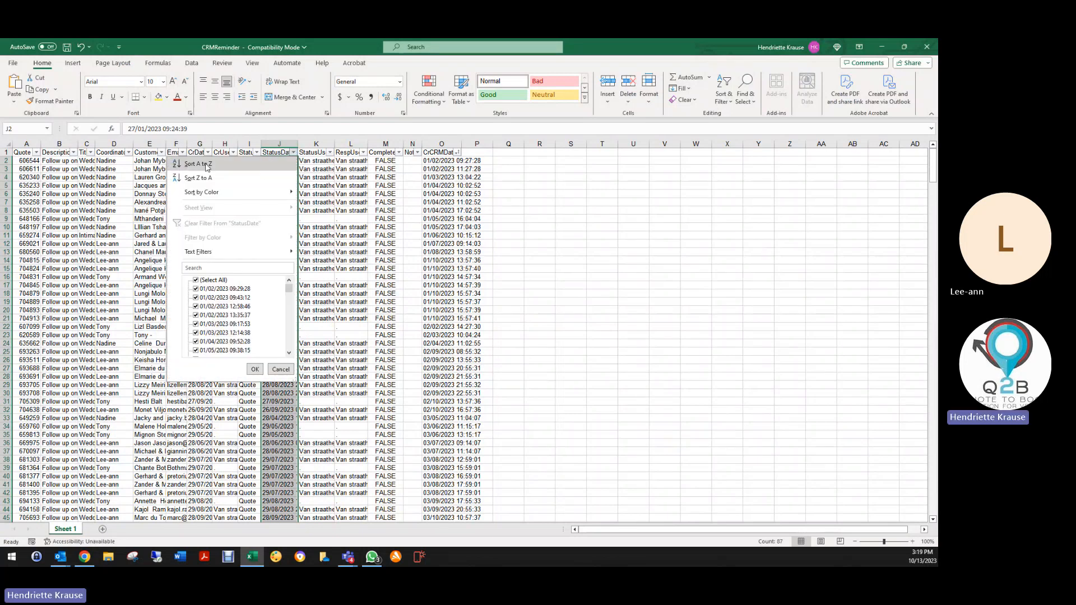
pyautogui.click(258, 163)
pyautogui.click(289, 161)
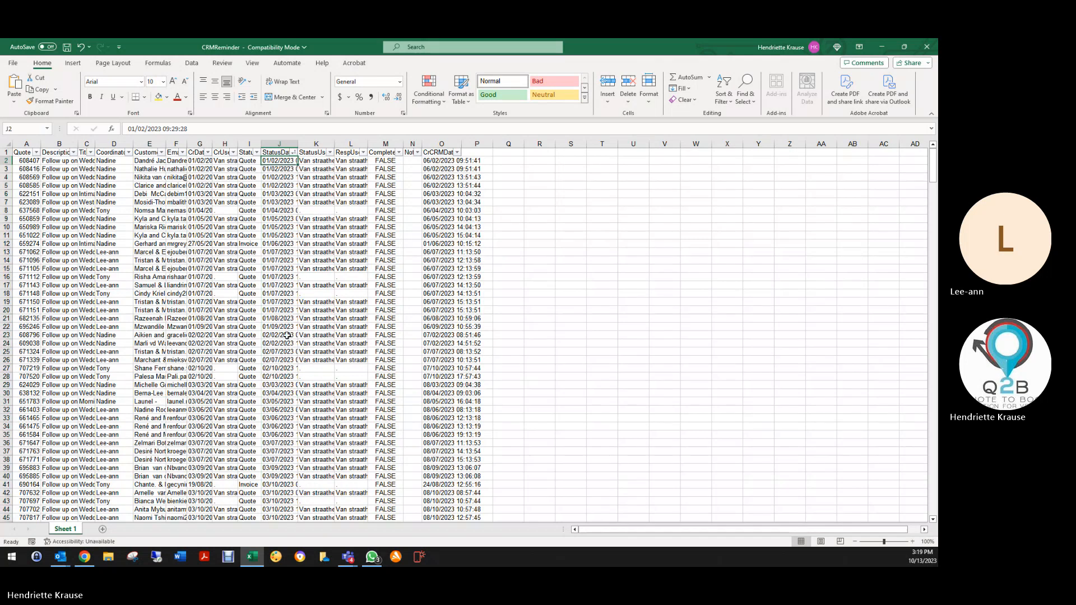
# Look through the StatusDate-sorted reminder sheet, then close the CRMReminder.xls workbook.
pyautogui.scroll(-6, 284, 415)
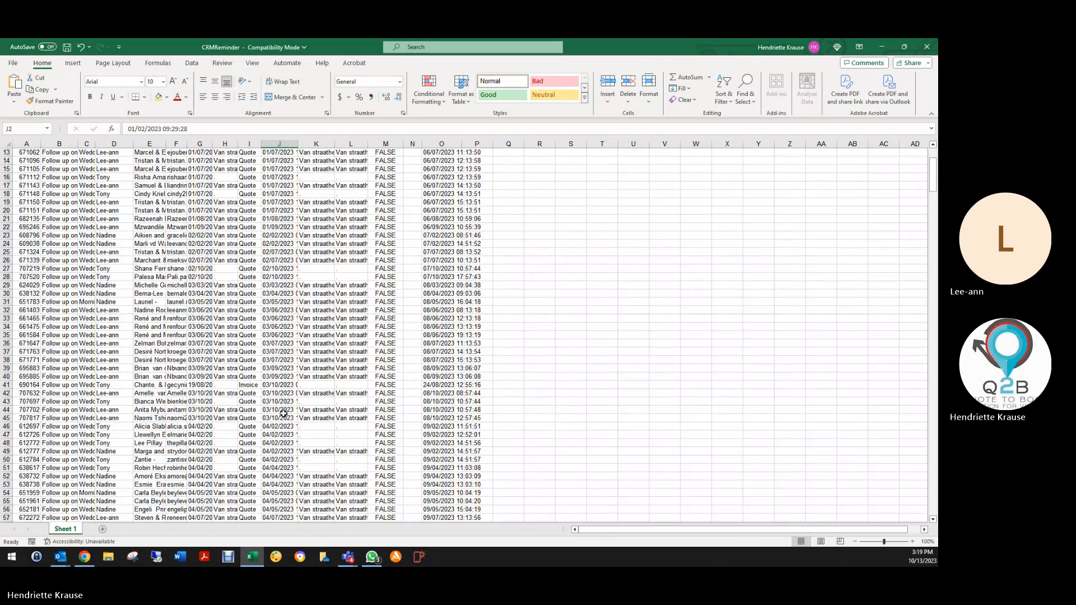
pyautogui.scroll(-4, 284, 413)
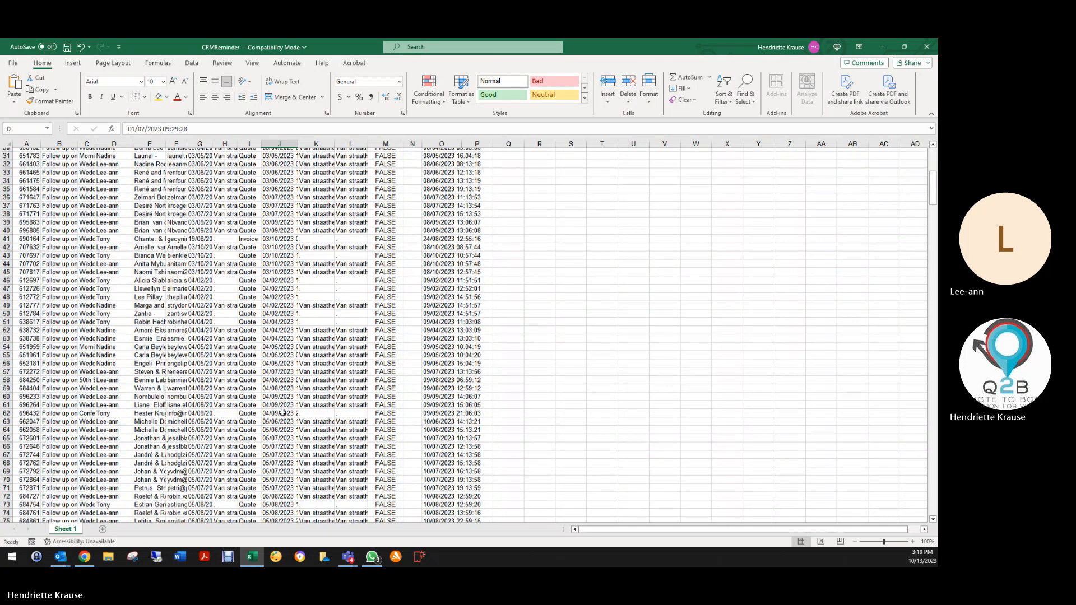
pyautogui.scroll(-2, 283, 413)
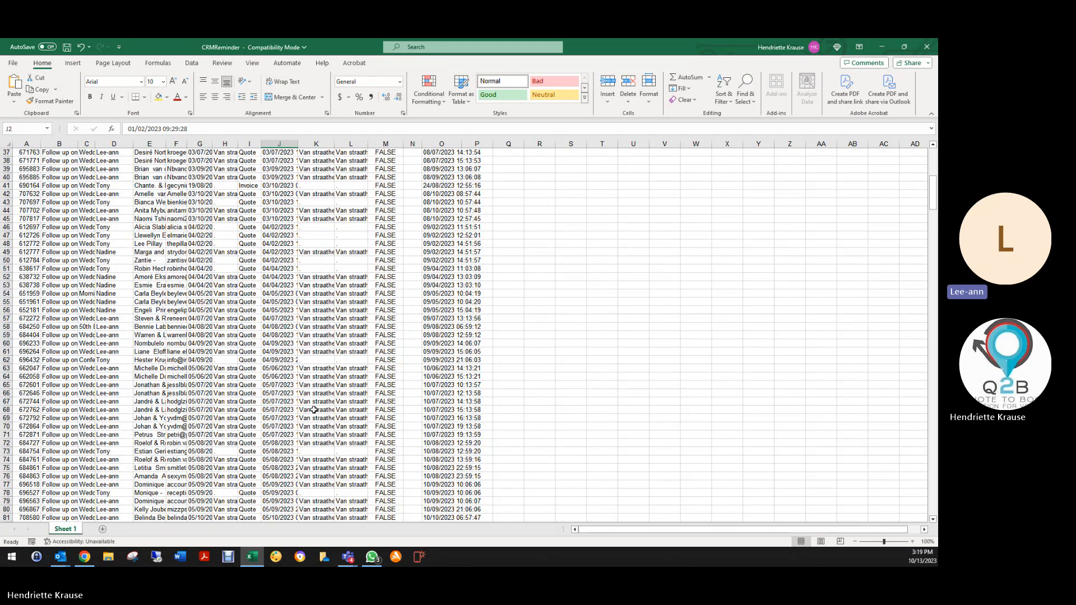
pyautogui.scroll(9, 304, 230)
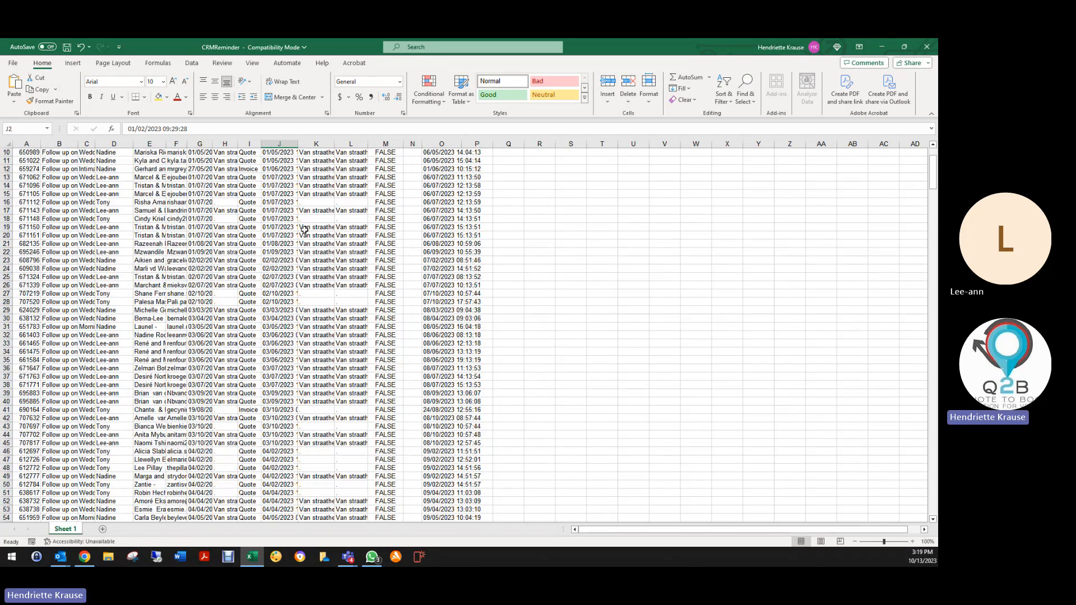
pyautogui.scroll(-7, 304, 229)
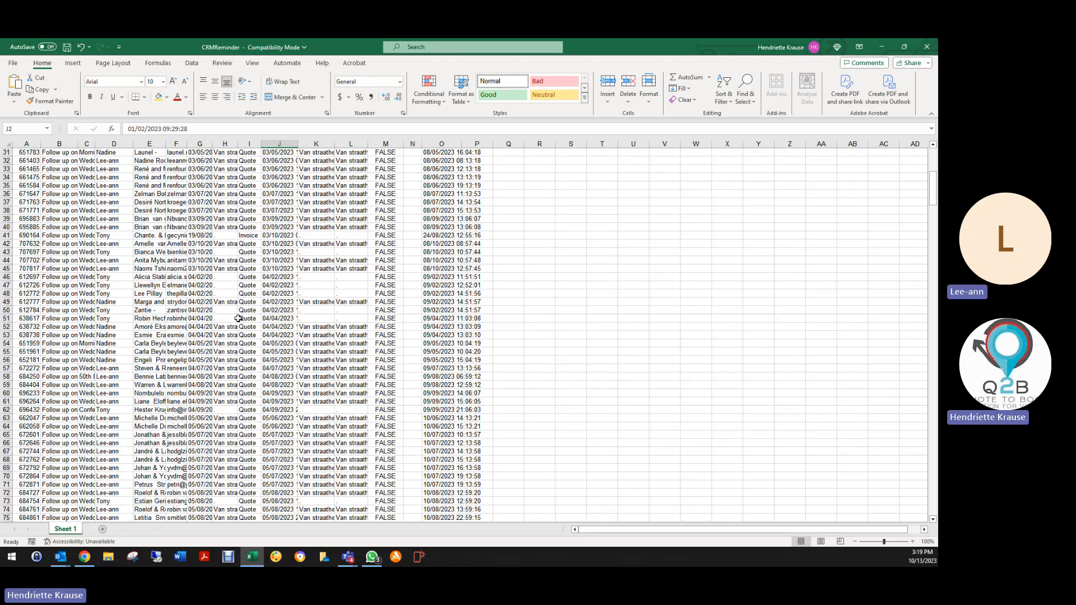
pyautogui.scroll(-1, 291, 370)
pyautogui.scroll(-8, 290, 369)
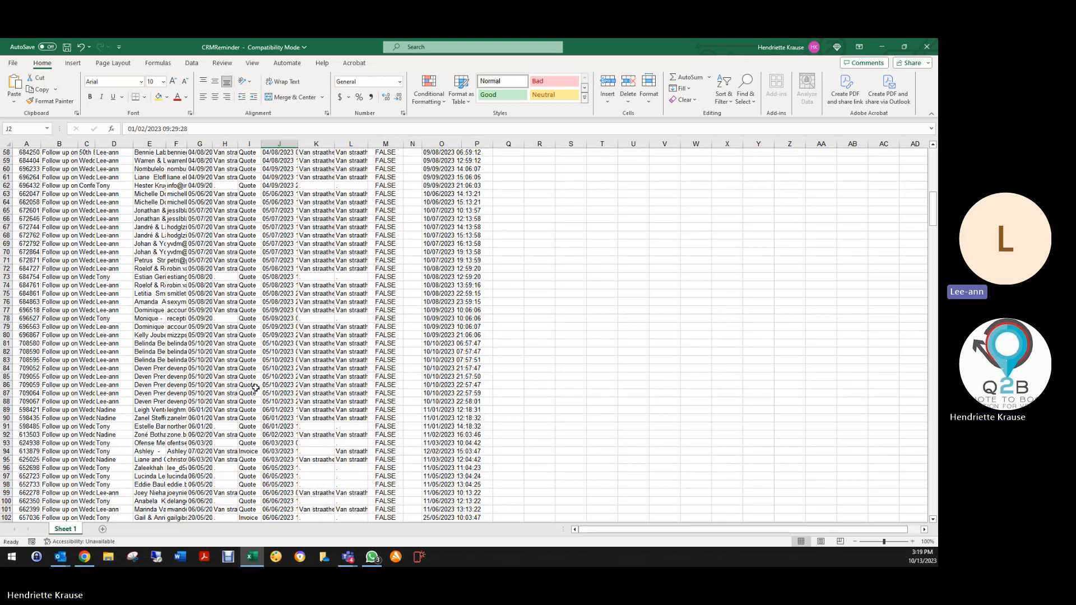
pyautogui.scroll(-4, 255, 387)
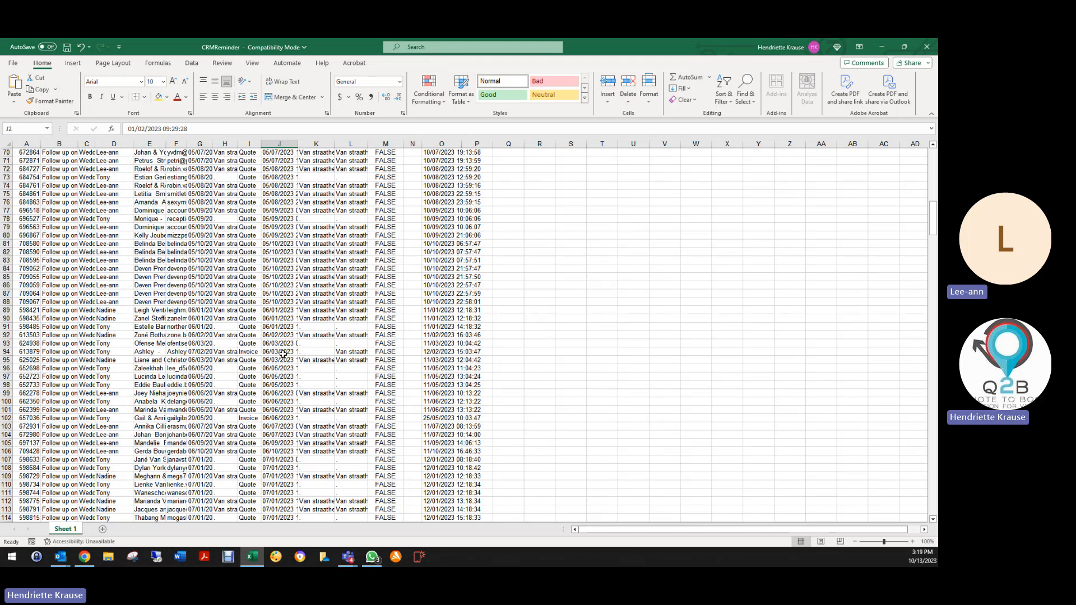
pyautogui.scroll(-4, 281, 410)
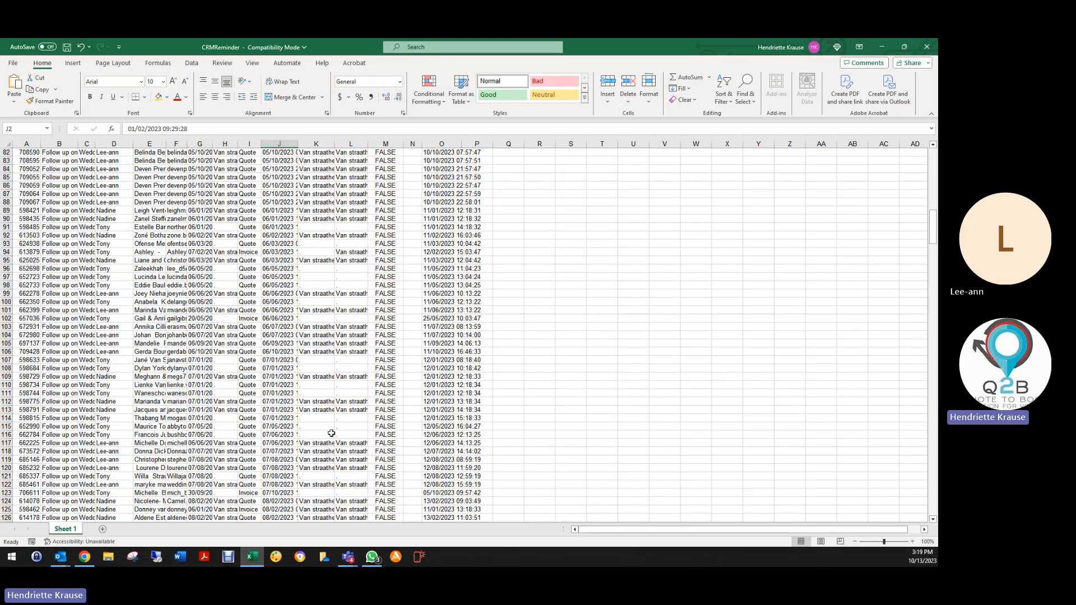
pyautogui.scroll(-9, 331, 433)
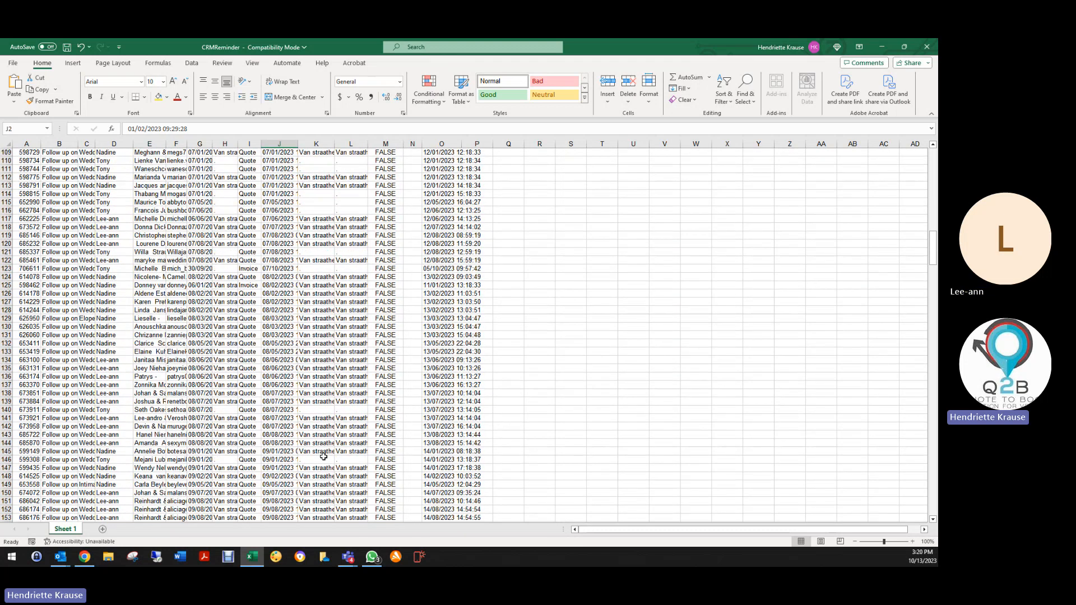
pyautogui.scroll(-18, 323, 457)
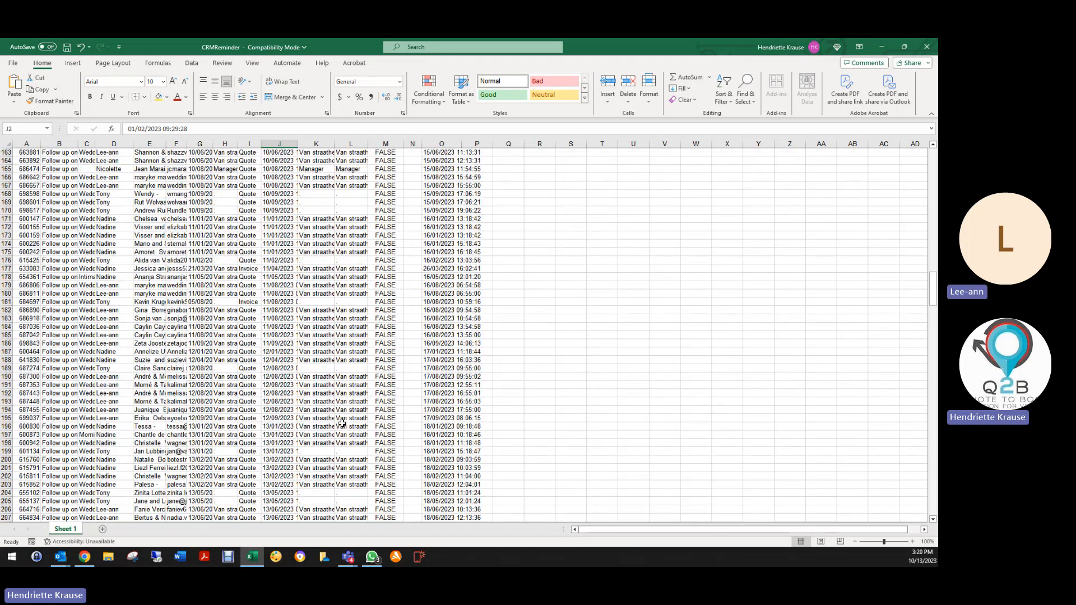
pyautogui.scroll(-5, 342, 423)
pyautogui.scroll(20, 100, 270)
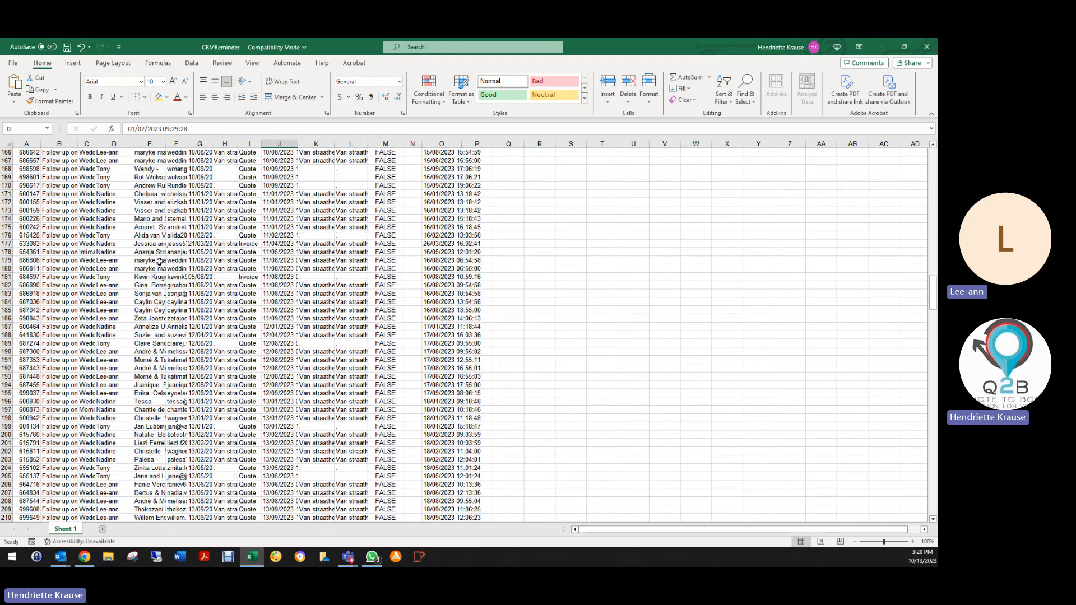
pyautogui.scroll(20, 177, 272)
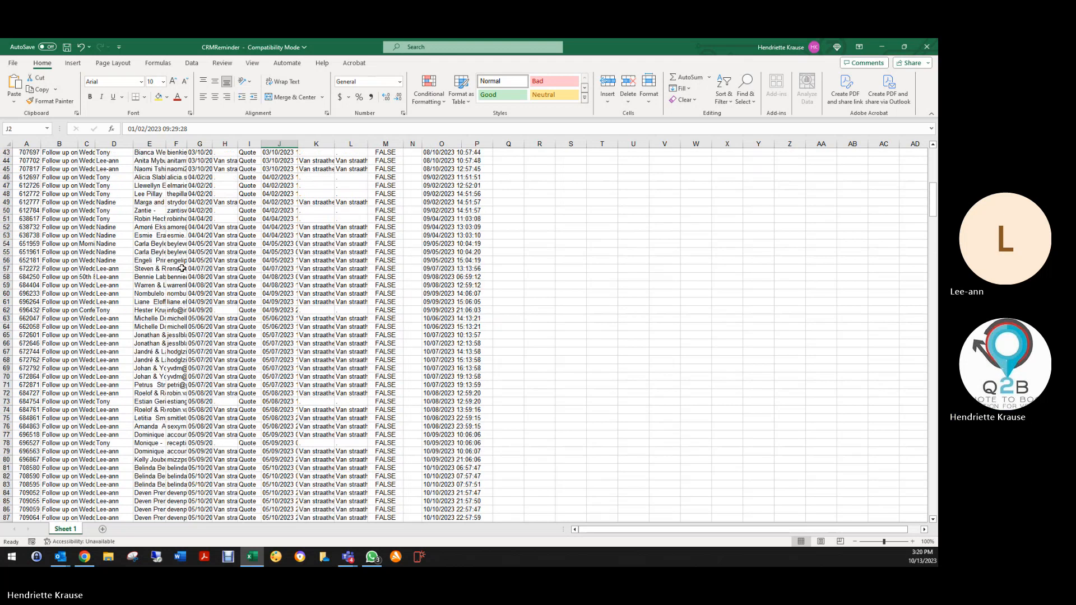
pyautogui.click(926, 47)
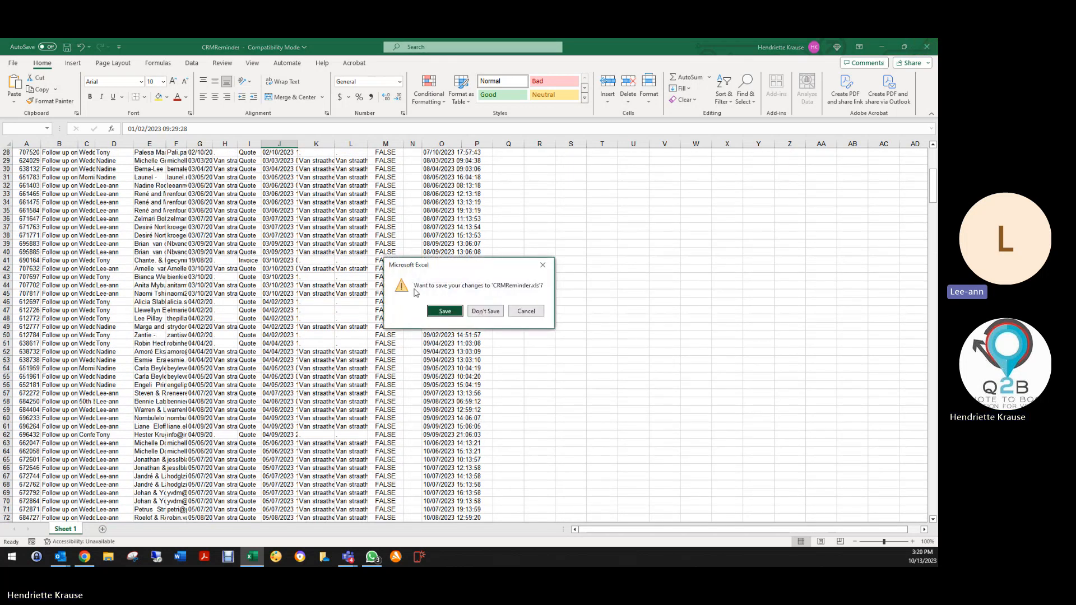
# Discard the Excel changes and start an empty note on reservation 709428's reminder in the report.
pyautogui.click(486, 311)
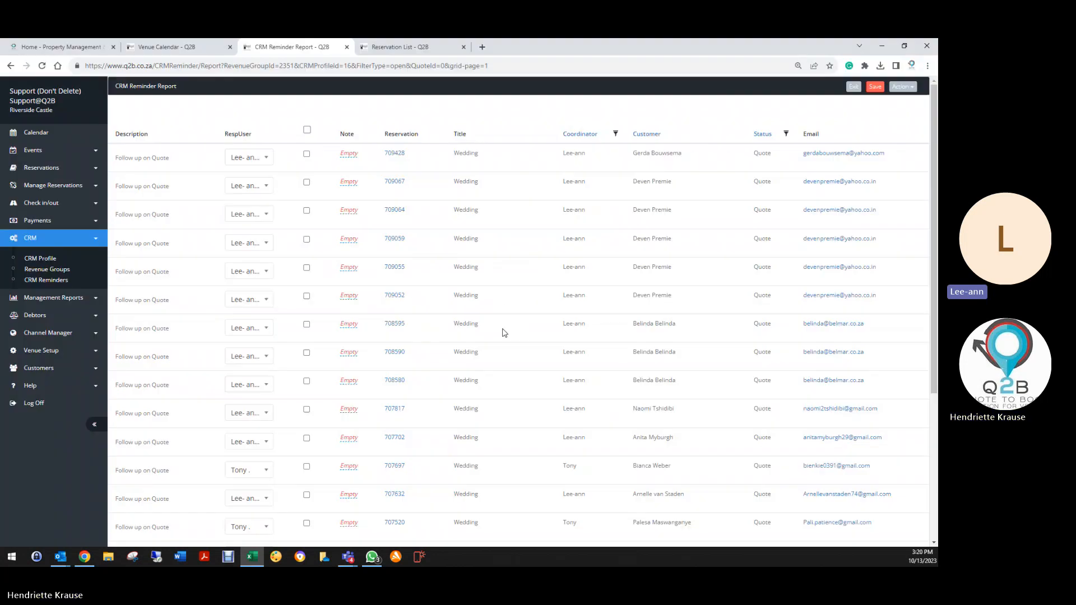
pyautogui.scroll(-4, 367, 292)
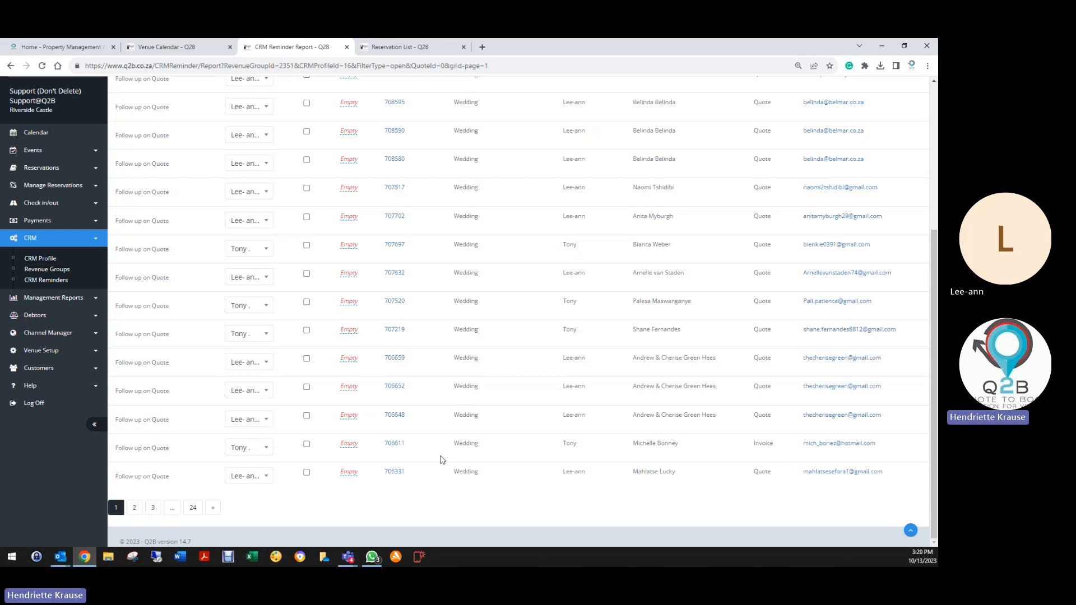
pyautogui.scroll(4, 552, 348)
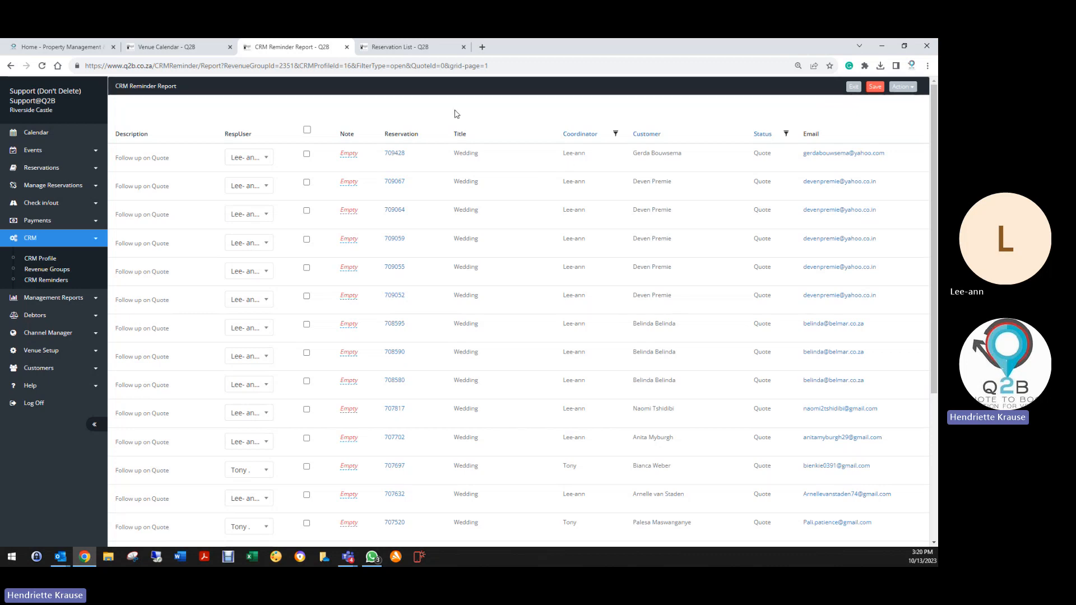
pyautogui.click(348, 154)
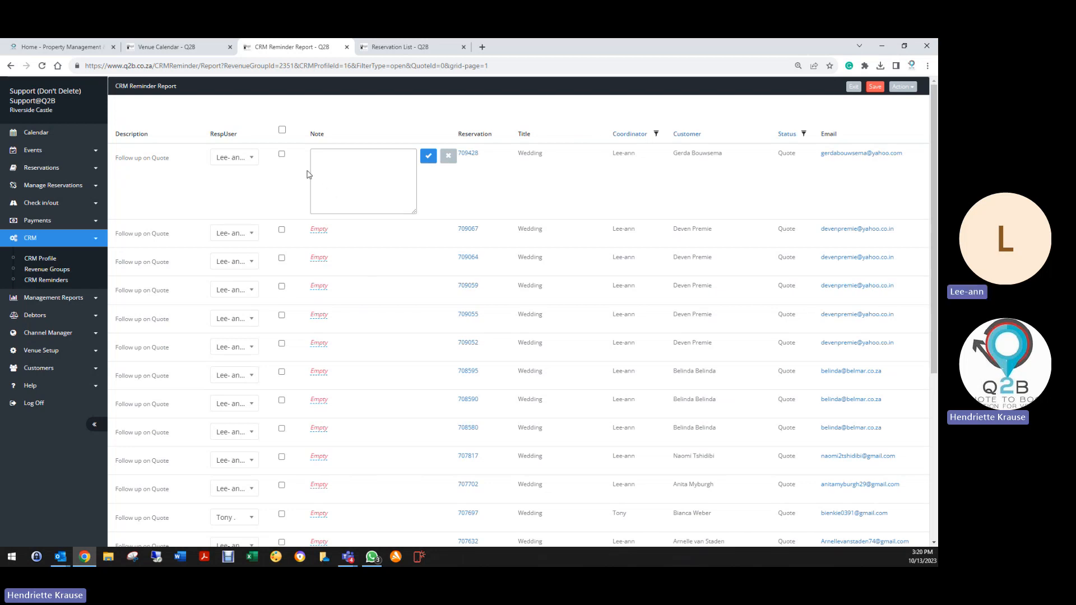
# Cancel the empty note and tick then untick the first reminder, leaving its note empty.
pyautogui.click(424, 159)
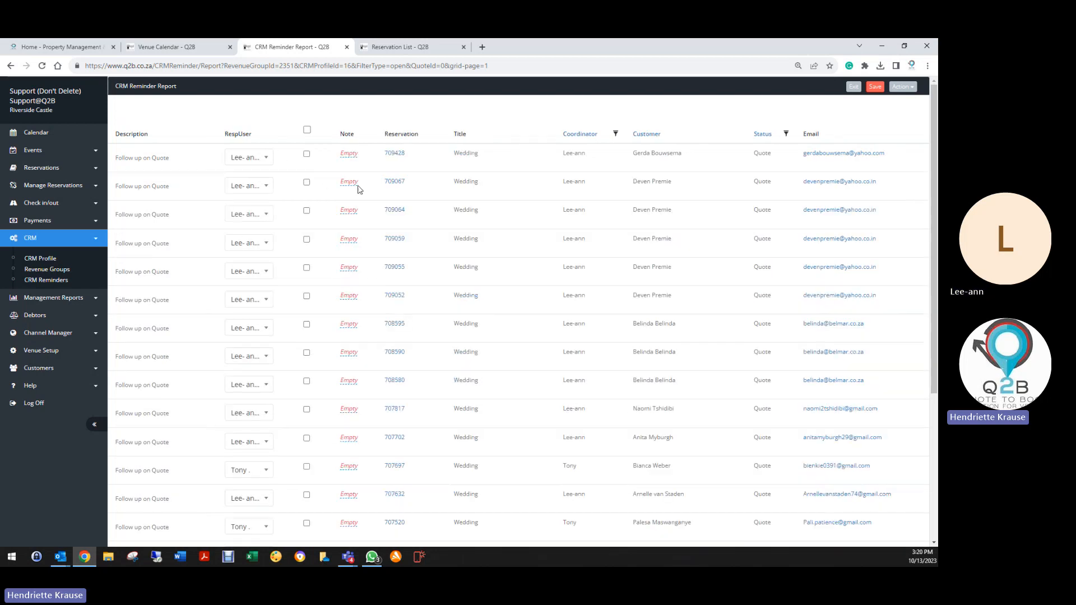
pyautogui.click(306, 154)
pyautogui.click(307, 154)
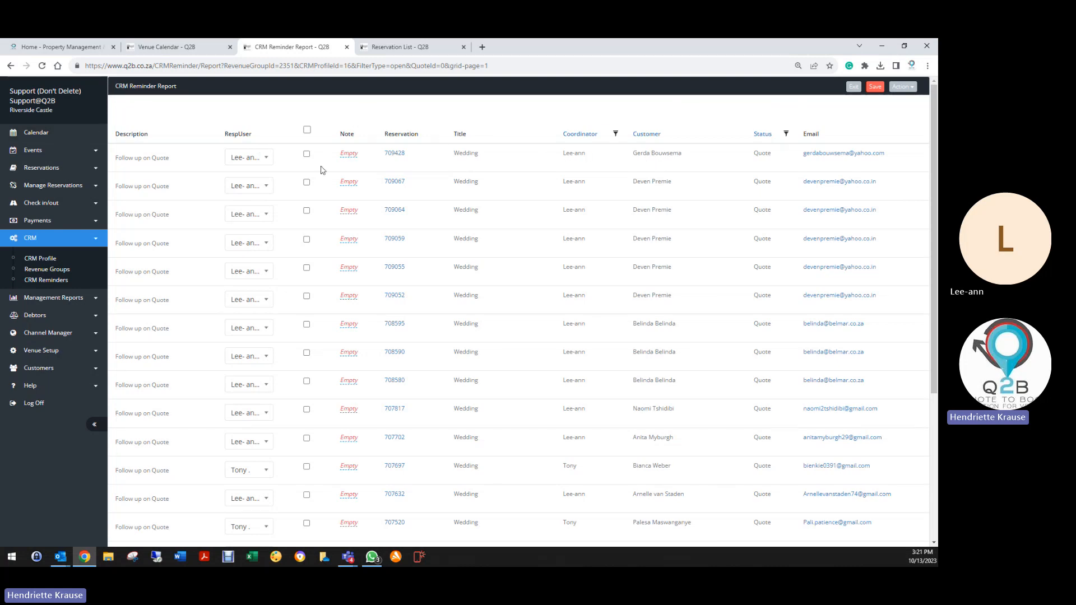
pyautogui.click(345, 160)
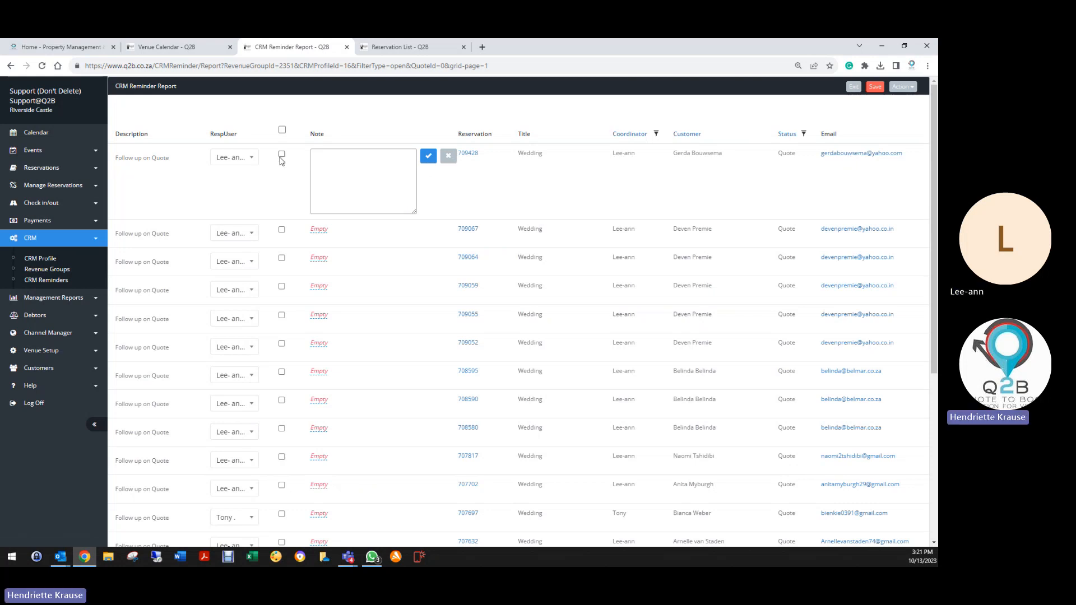
pyautogui.click(428, 156)
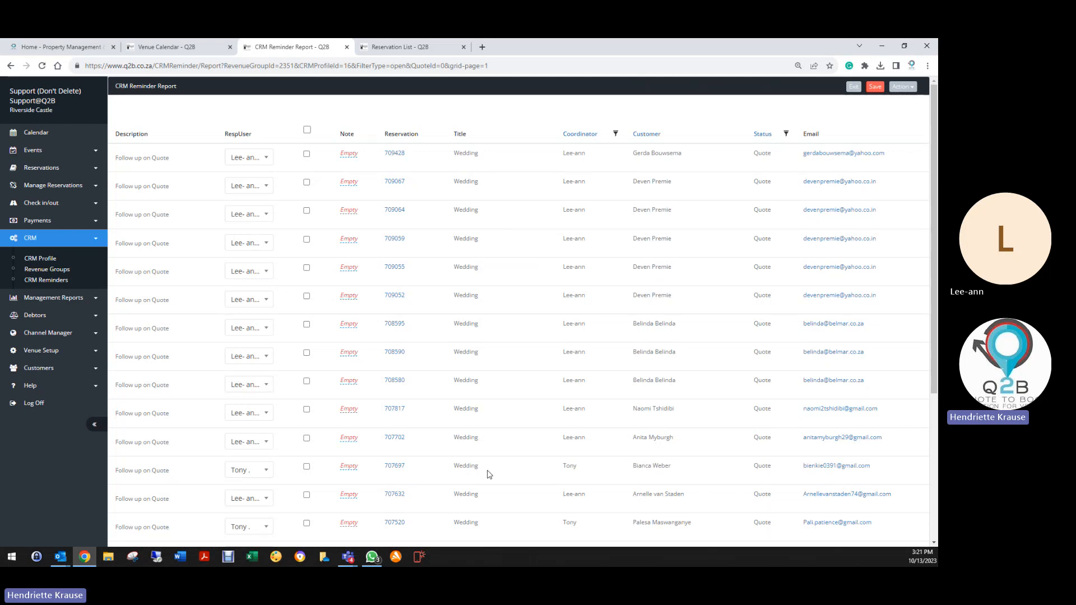
pyautogui.scroll(-3, 485, 483)
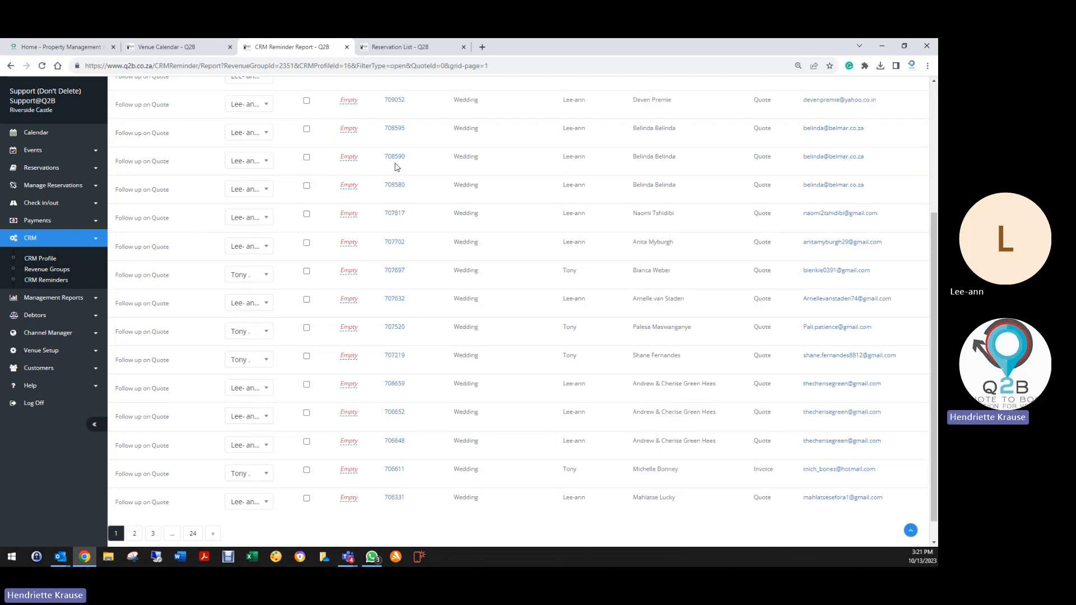
pyautogui.scroll(1, 396, 167)
pyautogui.scroll(3, 396, 167)
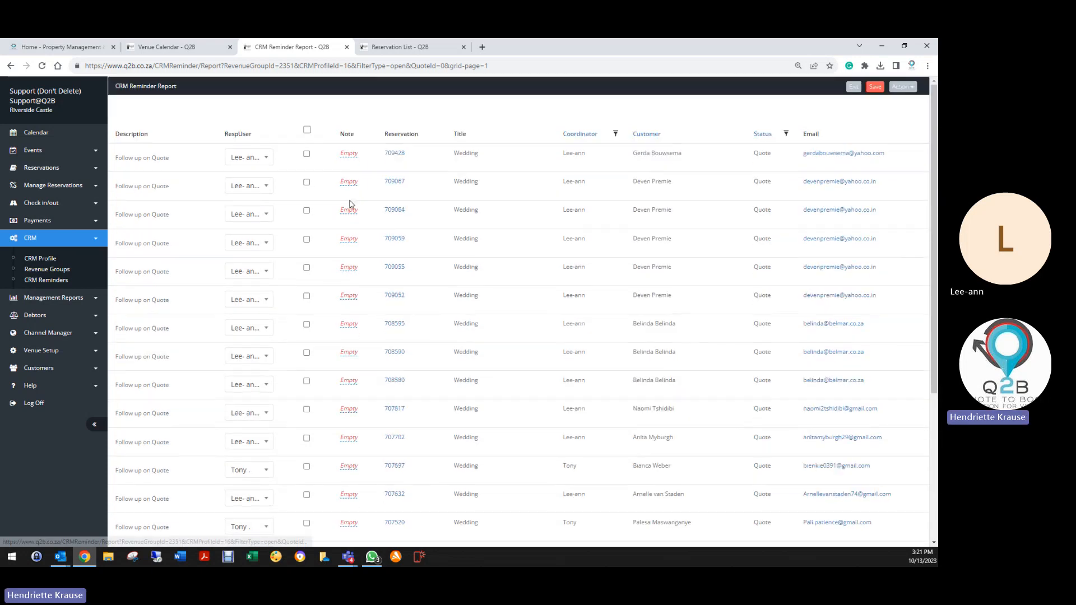
# Open reservation 709428's quote and view its CRM reminders via Action > CRM.
pyautogui.click(394, 153)
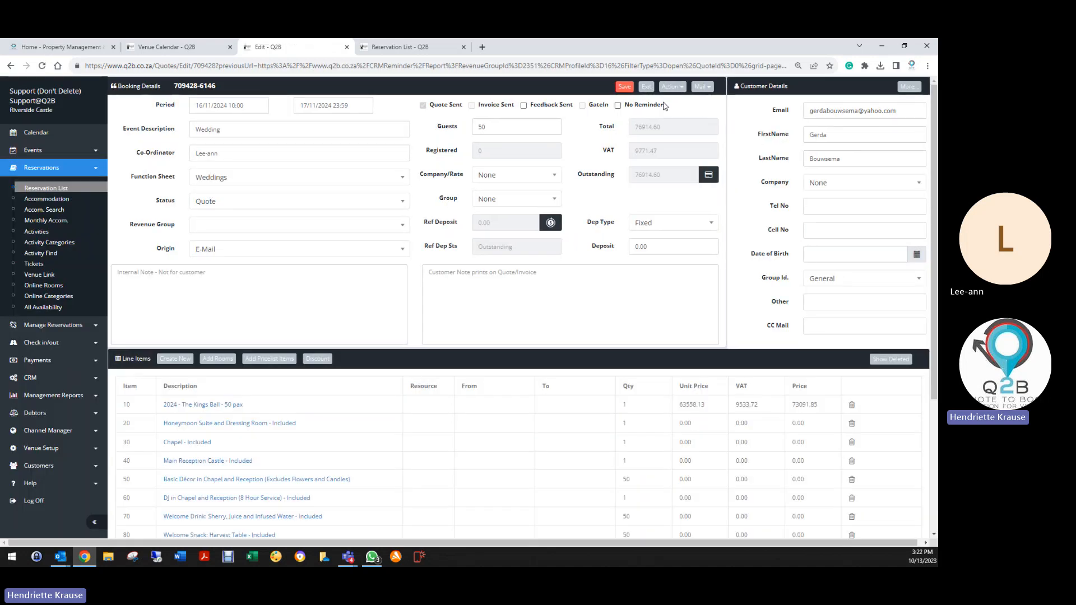
pyautogui.click(671, 87)
pyautogui.click(611, 188)
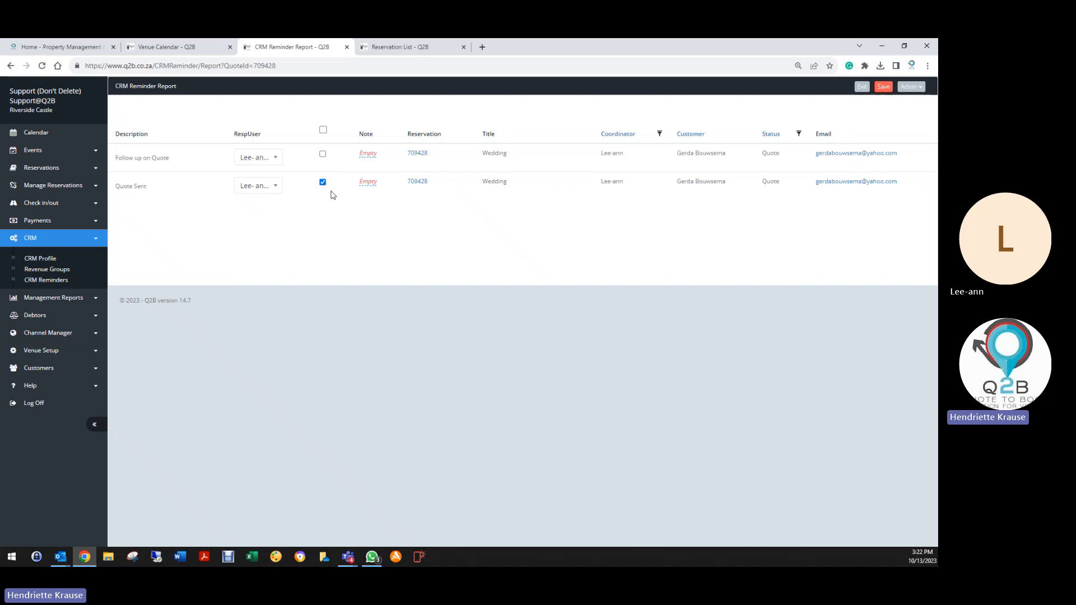
# Return to the 709428 quote and reopen its CRM reminders through Action > CRM.
pyautogui.click(10, 66)
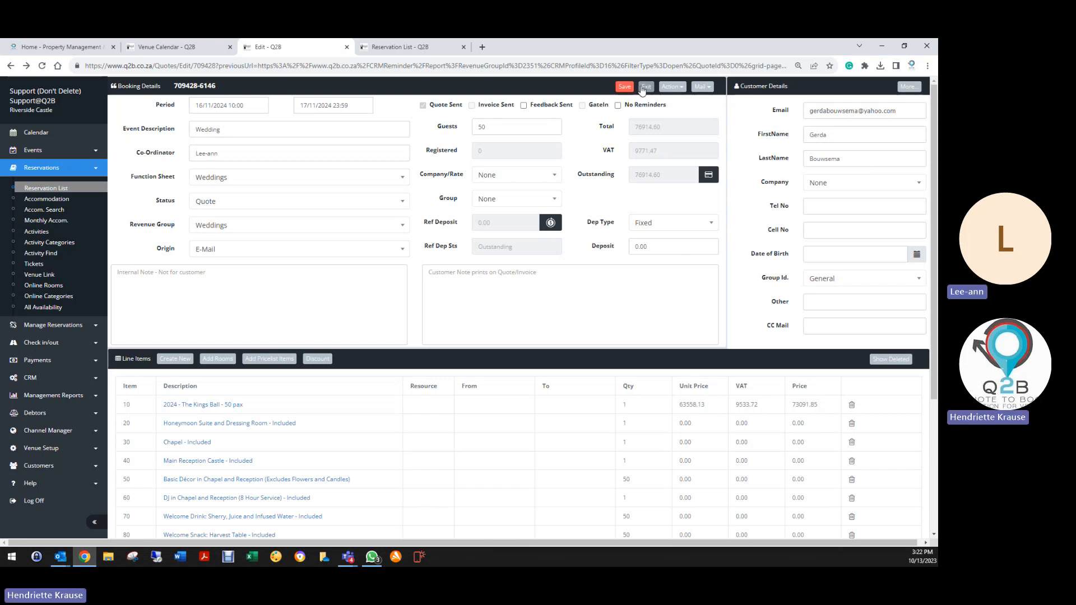
pyautogui.click(672, 86)
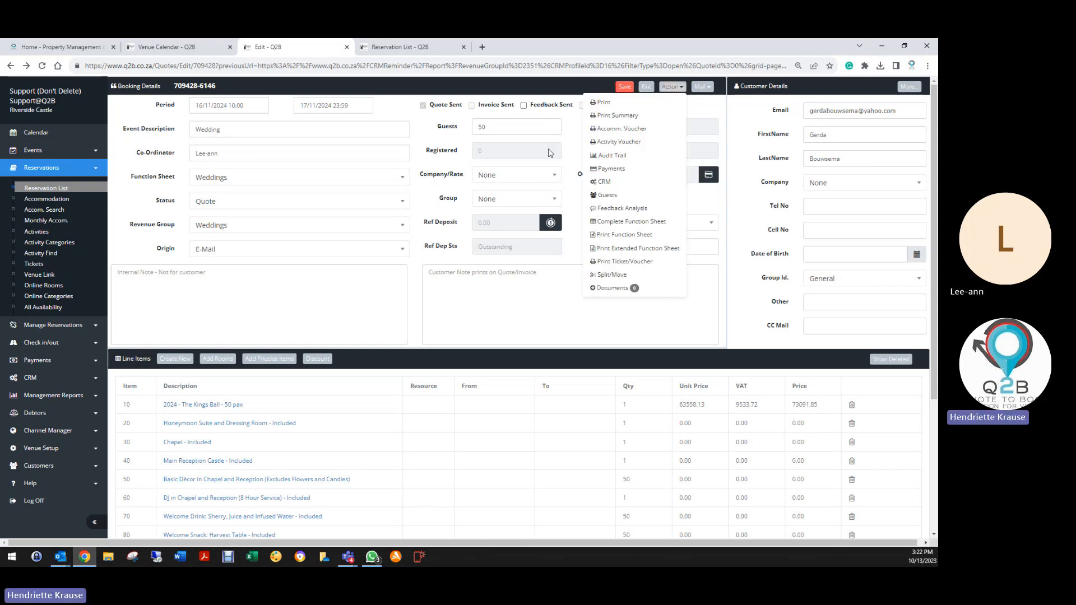
pyautogui.click(604, 183)
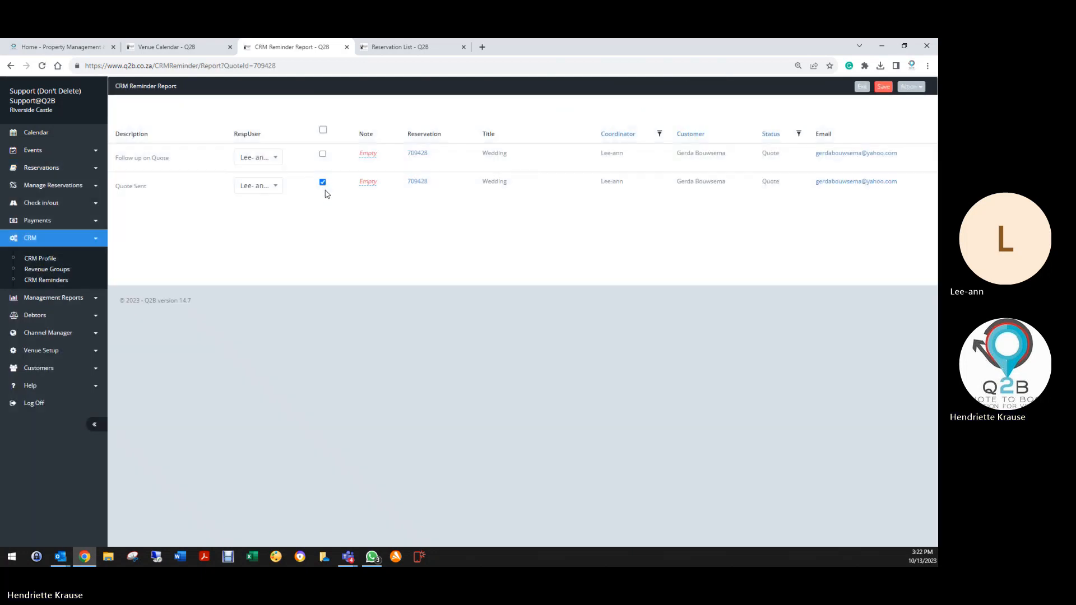
# Abandon a new reminder draft and untick 709428's Quote Sent reminder so both stay open.
pyautogui.click(908, 87)
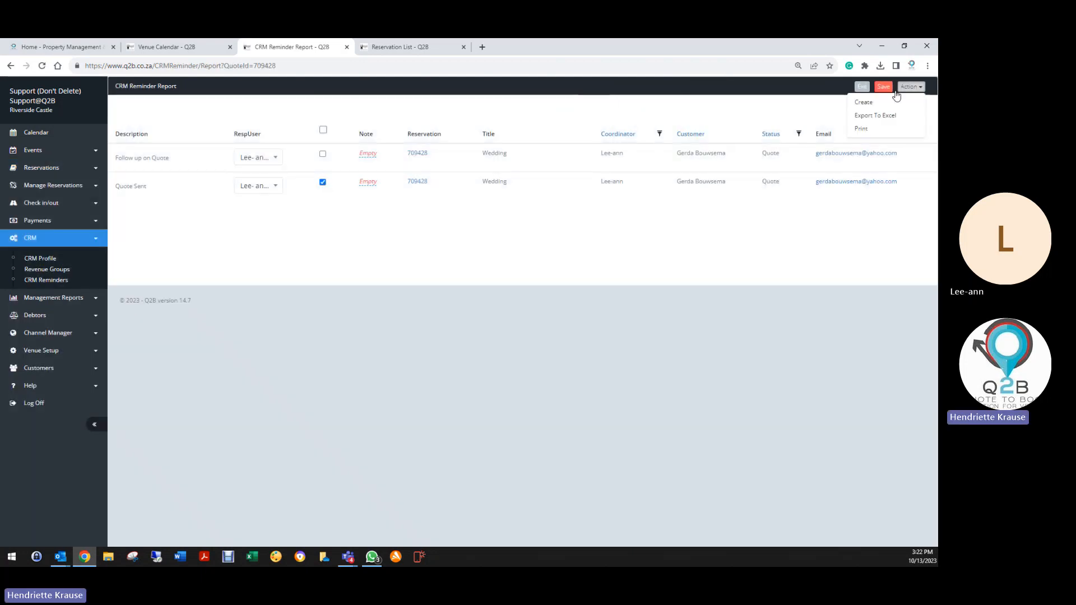
pyautogui.click(864, 102)
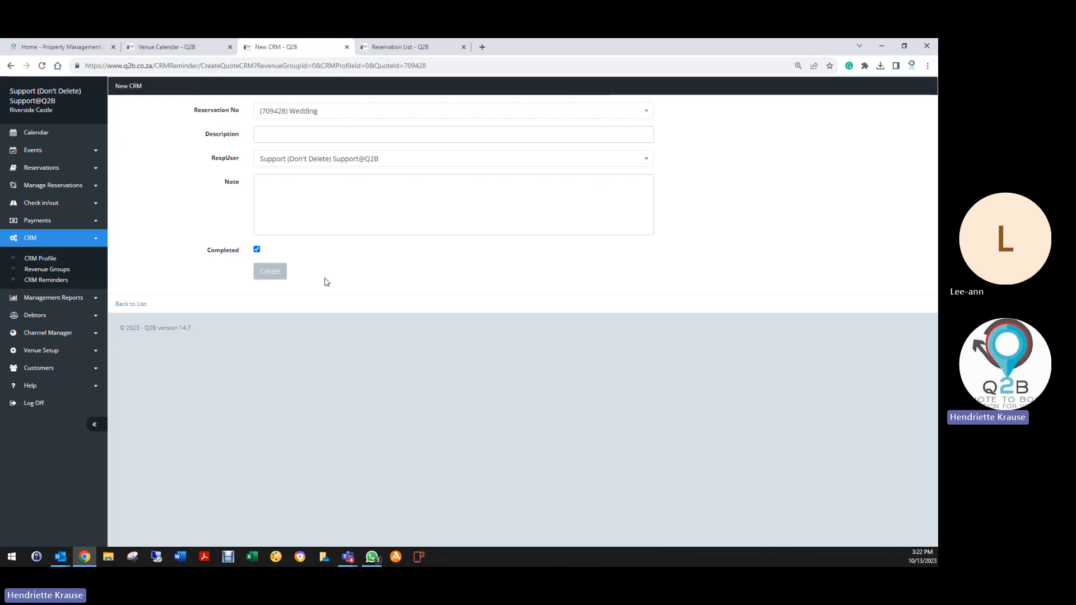
pyautogui.click(258, 249)
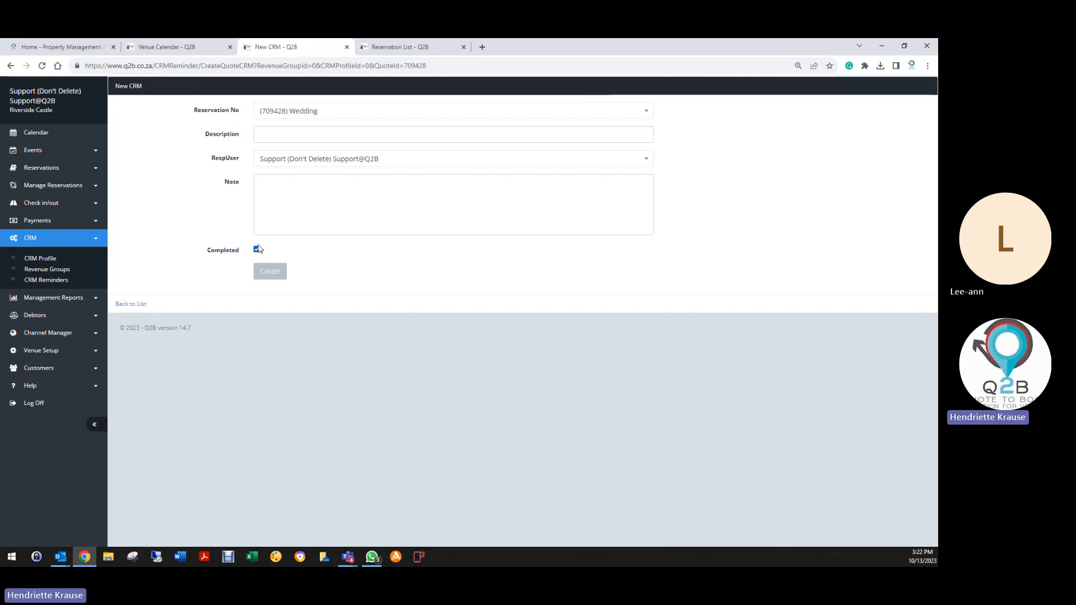
pyautogui.click(133, 304)
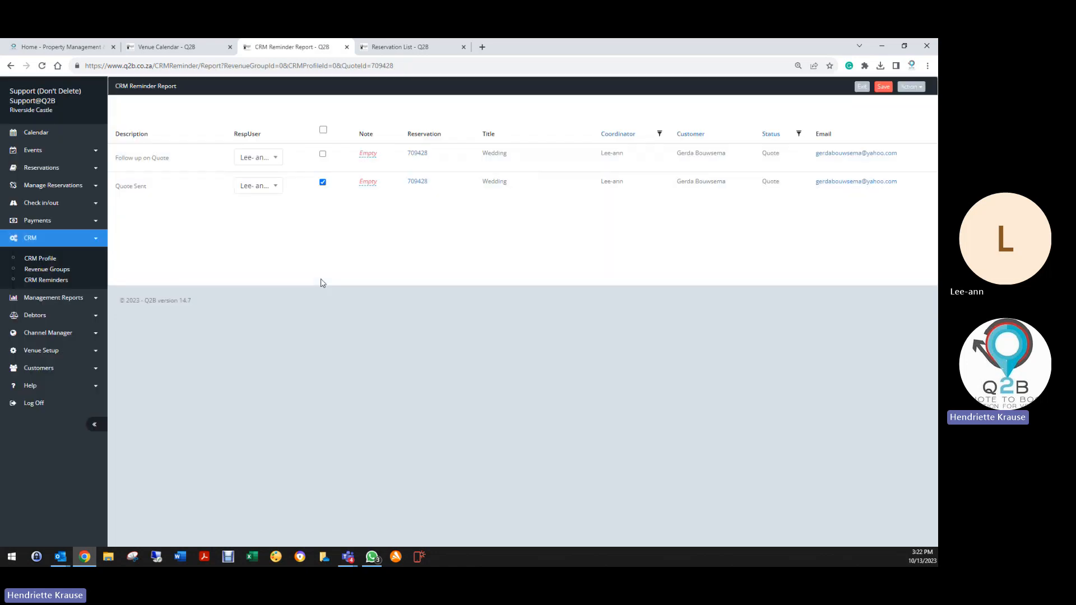
pyautogui.click(323, 182)
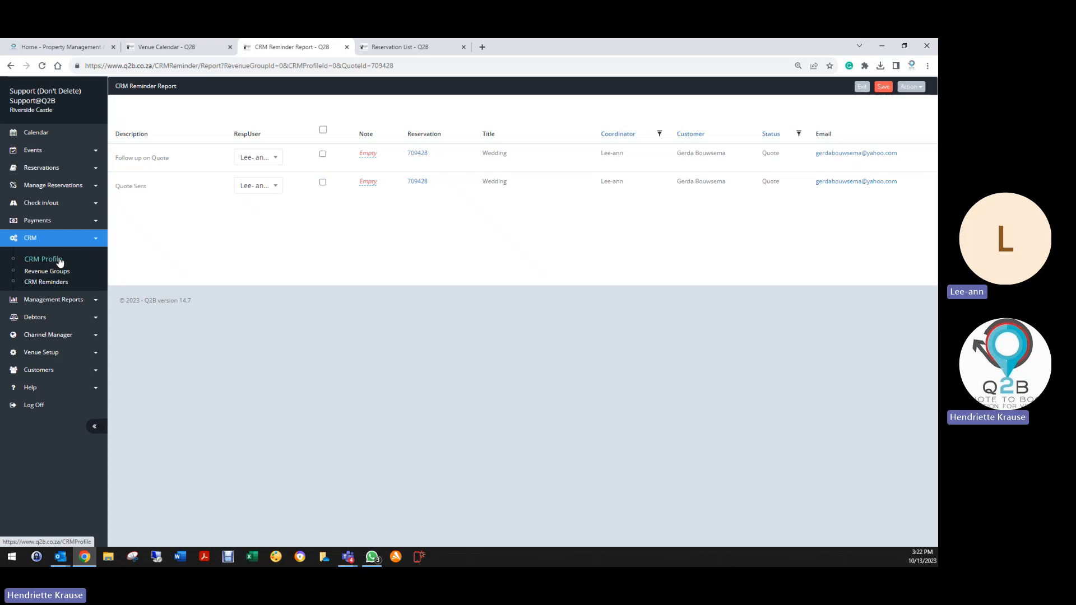
# Generate the open-reminders report for one chosen user, with revenue group left at All.
pyautogui.click(56, 281)
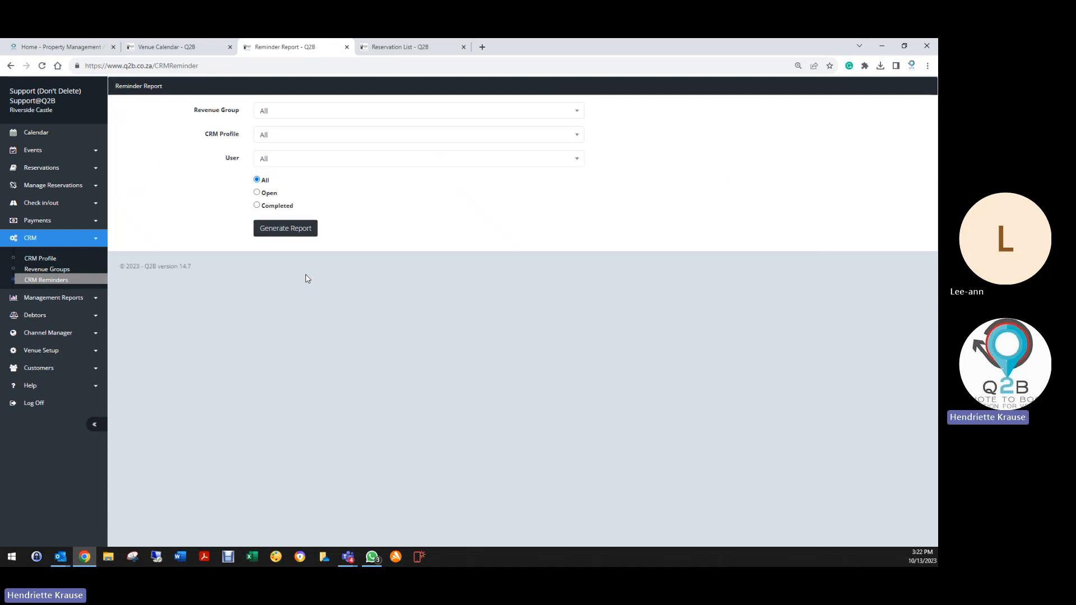
pyautogui.click(270, 159)
pyautogui.scroll(-5, 276, 272)
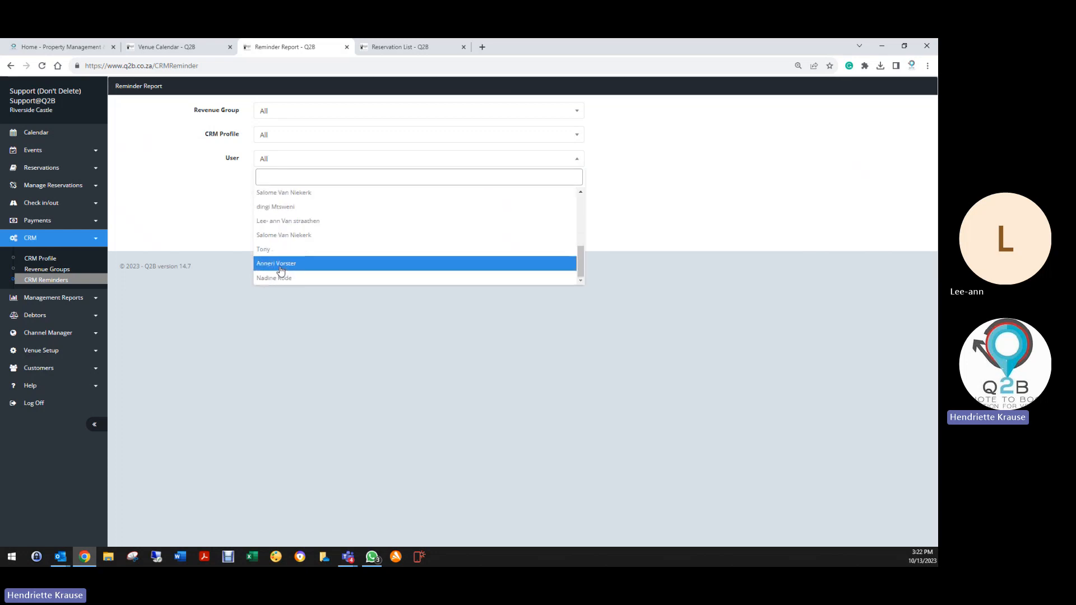
pyautogui.click(283, 221)
pyautogui.click(278, 115)
pyautogui.click(278, 114)
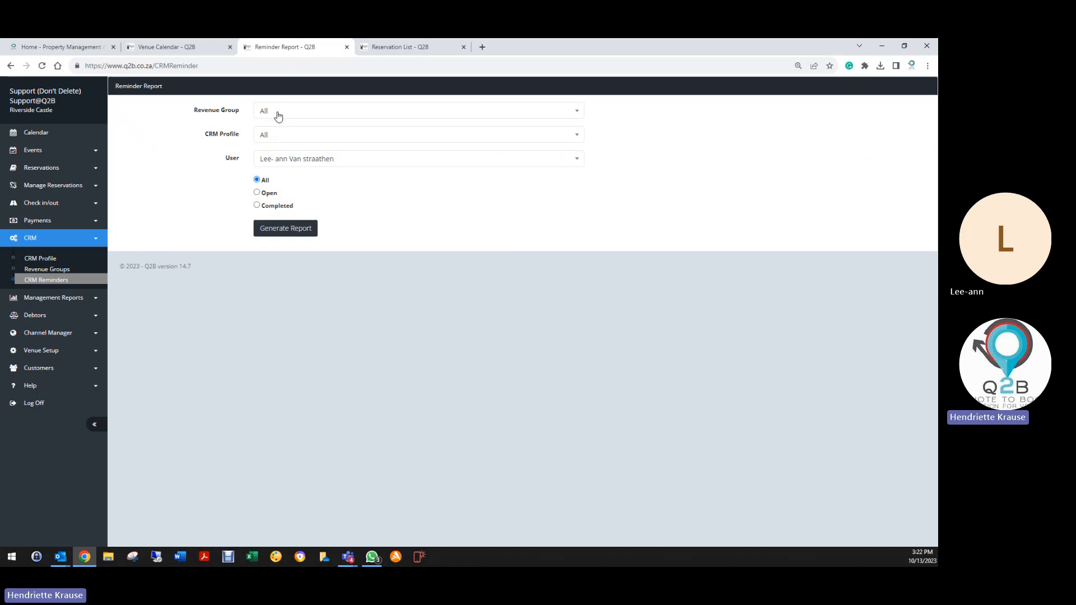
pyautogui.click(274, 114)
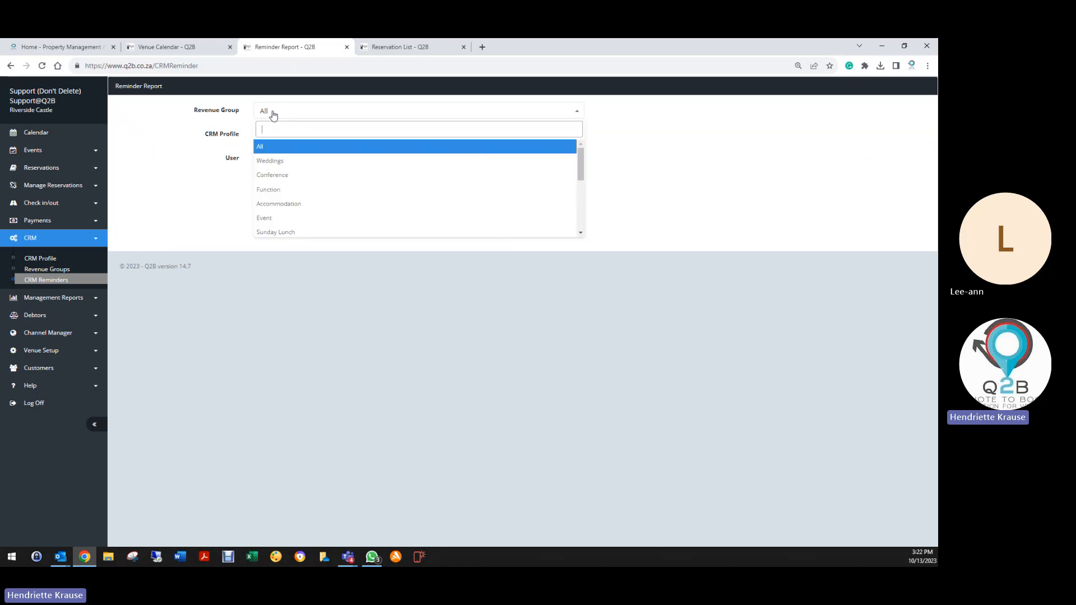
pyautogui.click(267, 148)
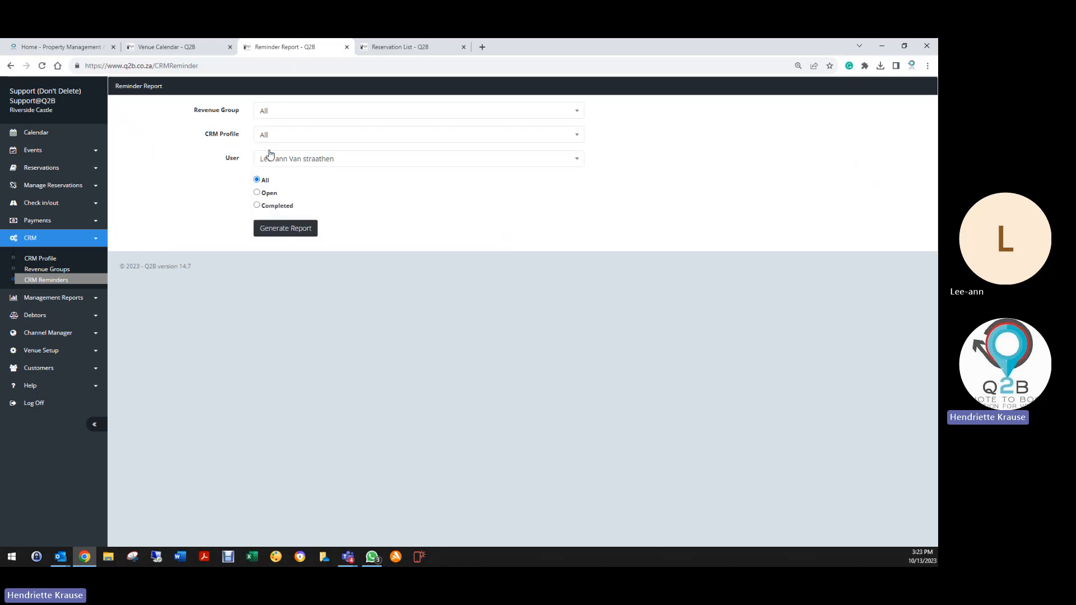
pyautogui.click(257, 193)
pyautogui.click(281, 229)
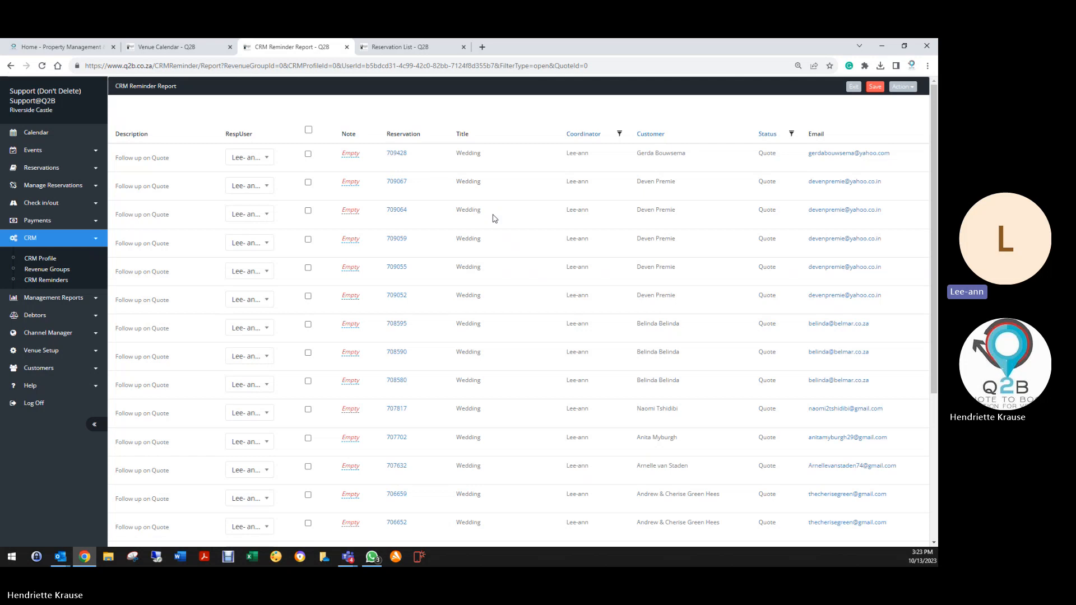
# Review the open-reminders results and return to a blank reminder report form.
pyautogui.scroll(-5, 401, 252)
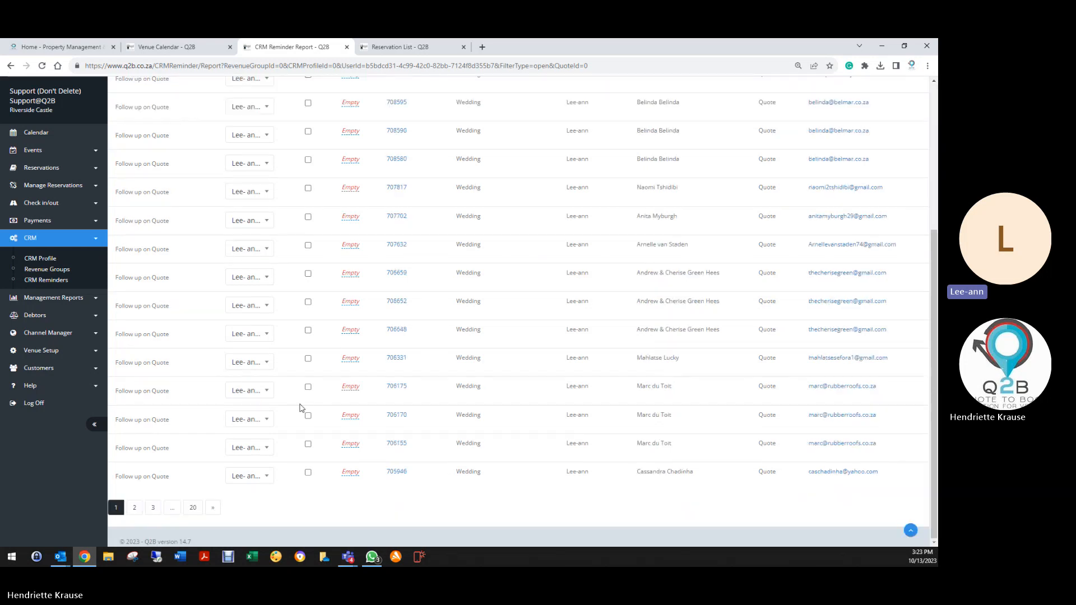
pyautogui.scroll(4, 372, 360)
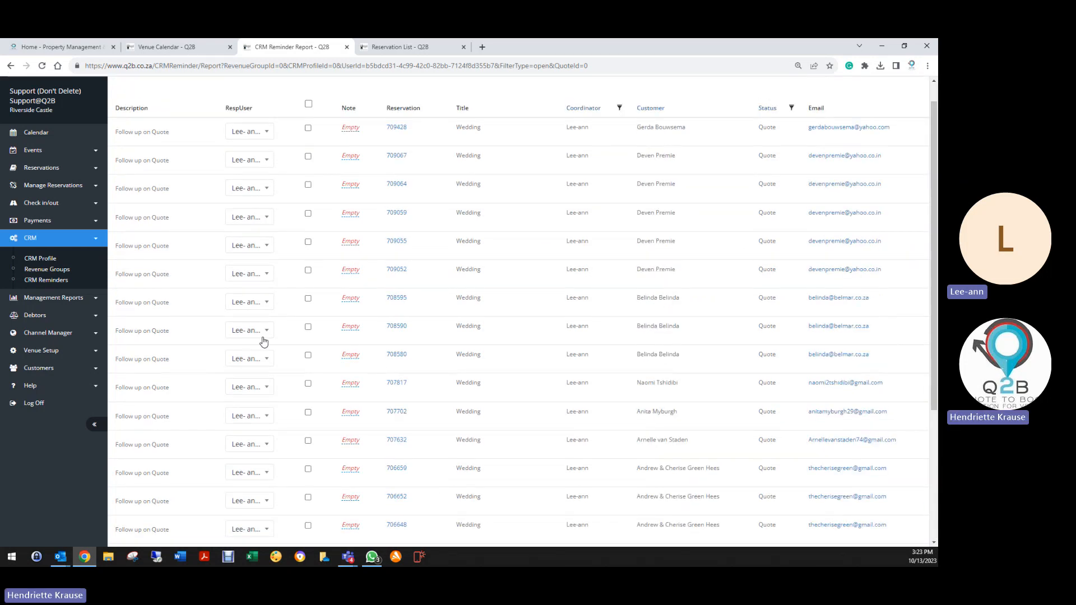
pyautogui.click(43, 282)
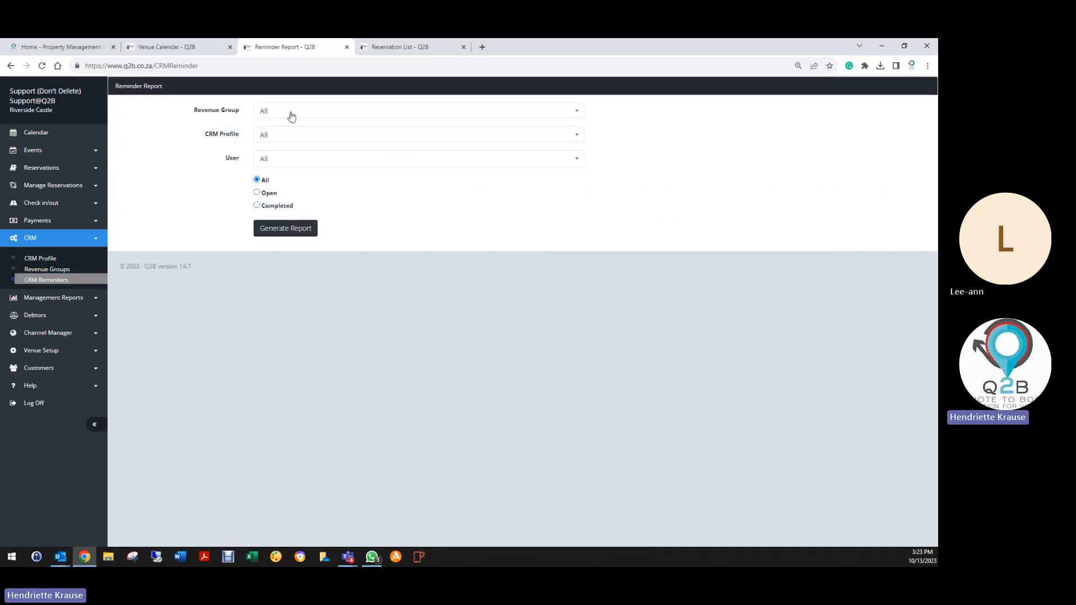
# Generate the open-reminders report for Weddings, Wedding Profile and the chosen coordinator.
pyautogui.click(291, 112)
pyautogui.click(274, 166)
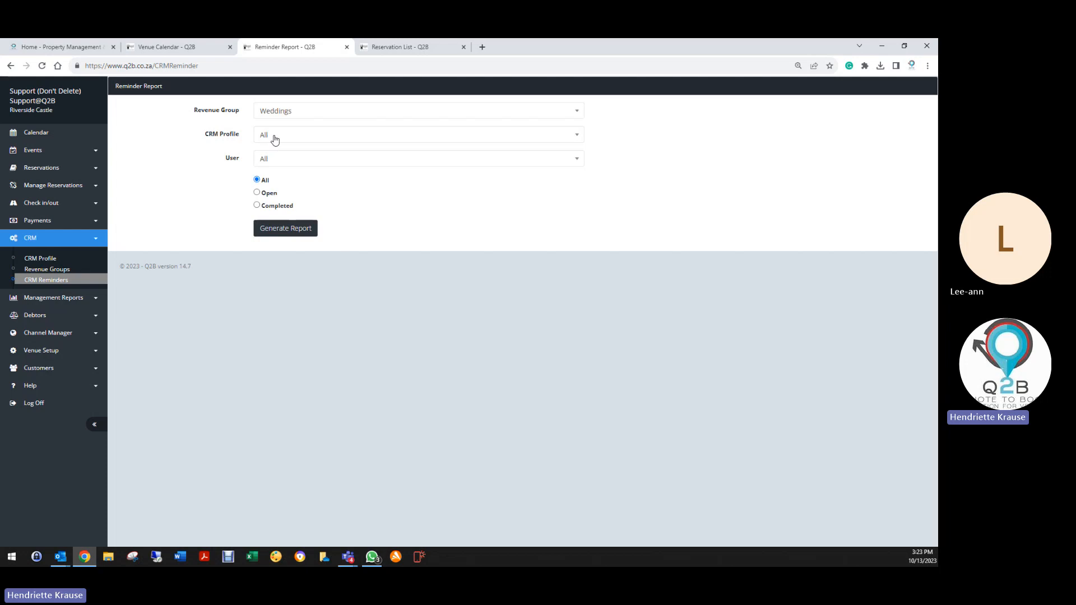
pyautogui.click(271, 137)
pyautogui.click(271, 186)
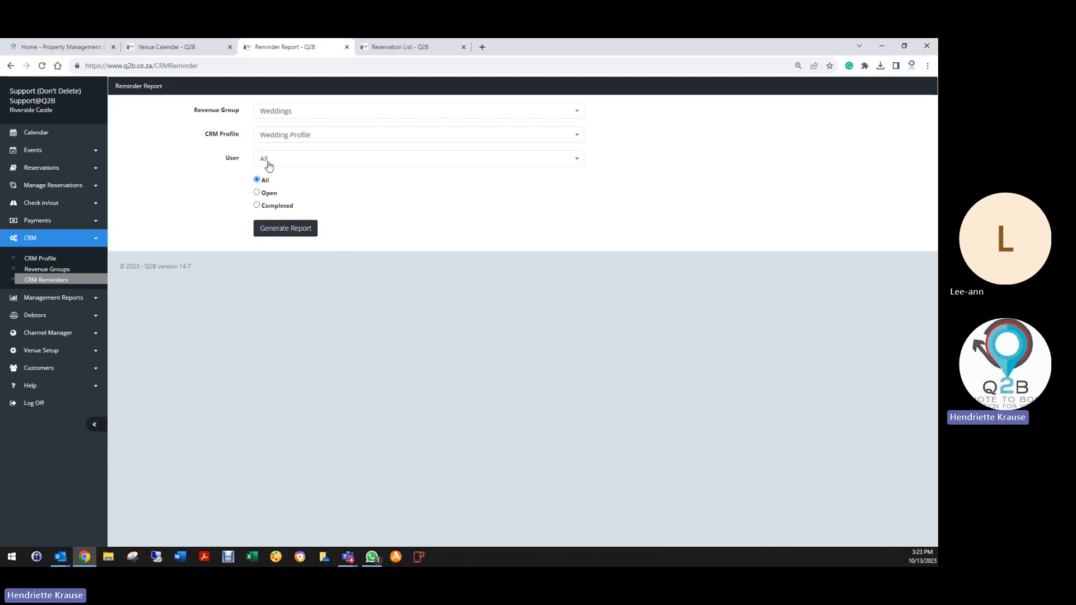
pyautogui.click(264, 161)
pyautogui.scroll(-3, 277, 253)
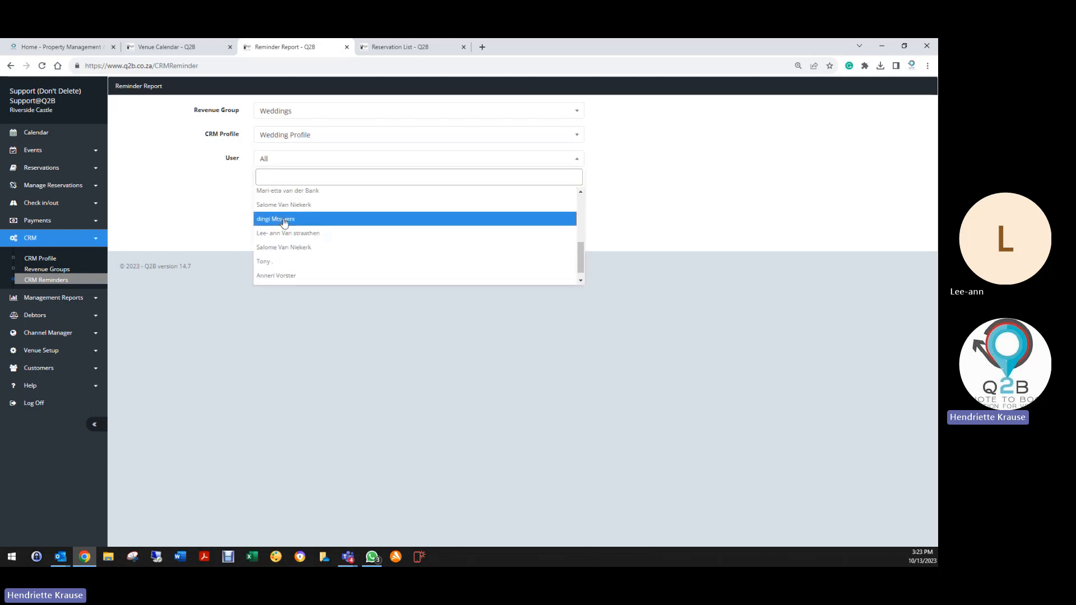
pyautogui.click(272, 234)
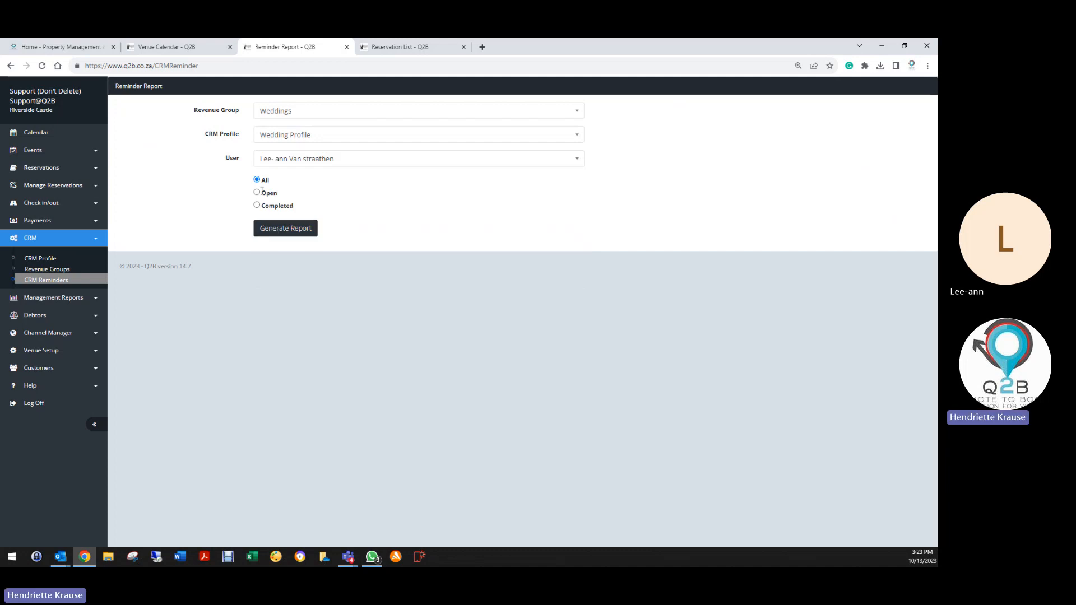
pyautogui.click(257, 192)
pyautogui.click(283, 230)
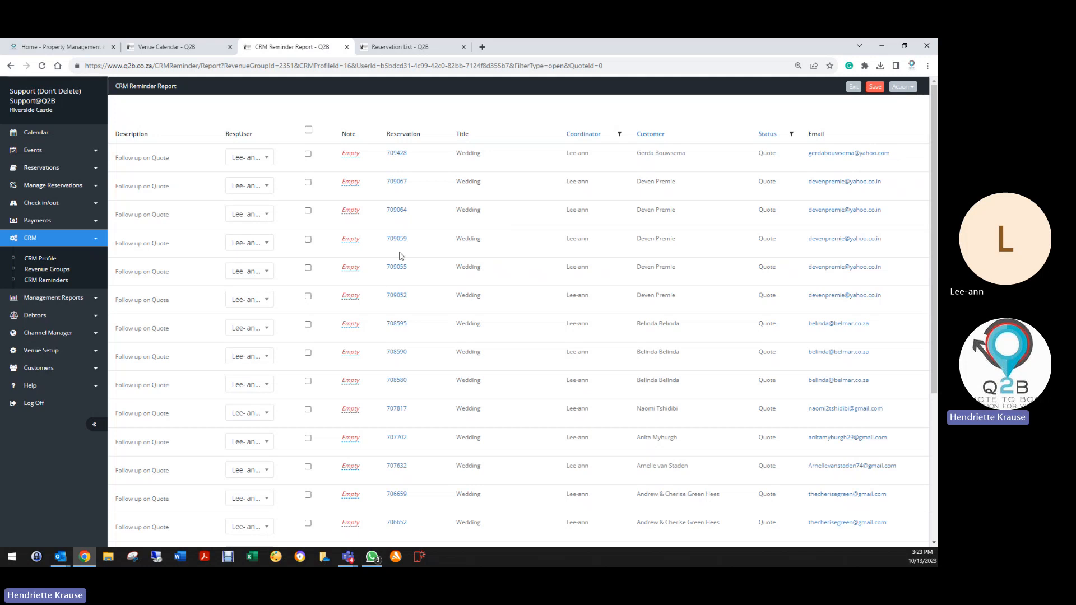
# Review the results, tick and untick reminder 708580, and return to the report form.
pyautogui.scroll(-1, 526, 385)
pyautogui.scroll(-3, 526, 385)
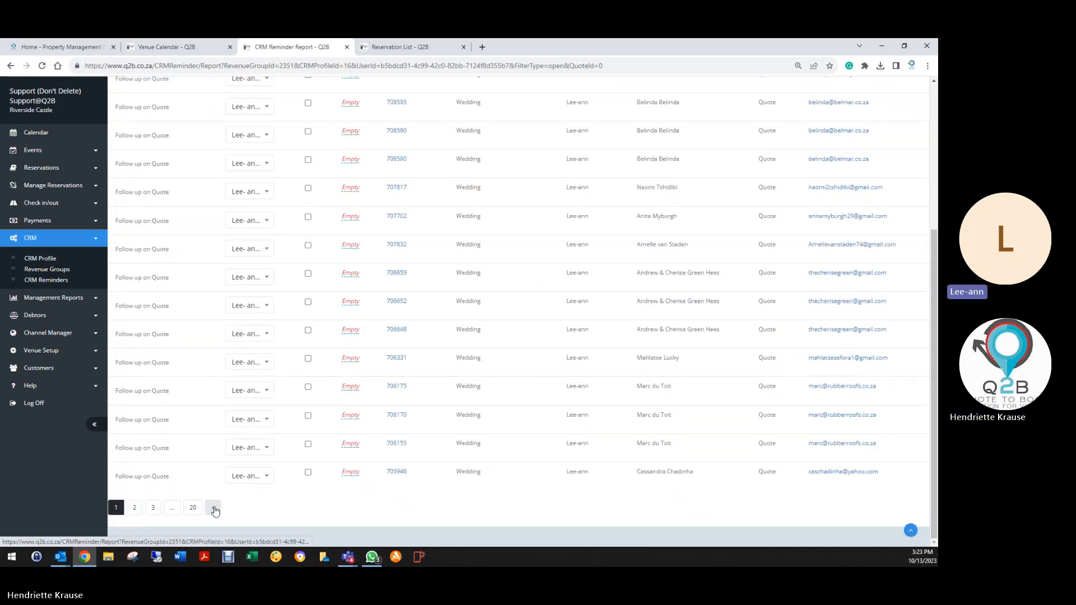
pyautogui.scroll(4, 346, 388)
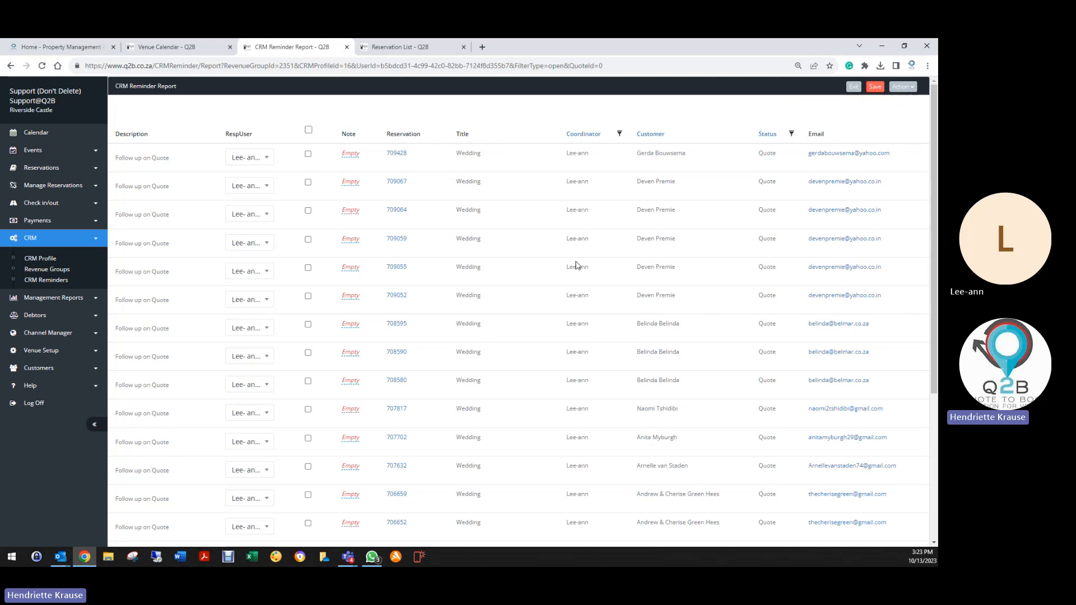
pyautogui.scroll(-3, 581, 288)
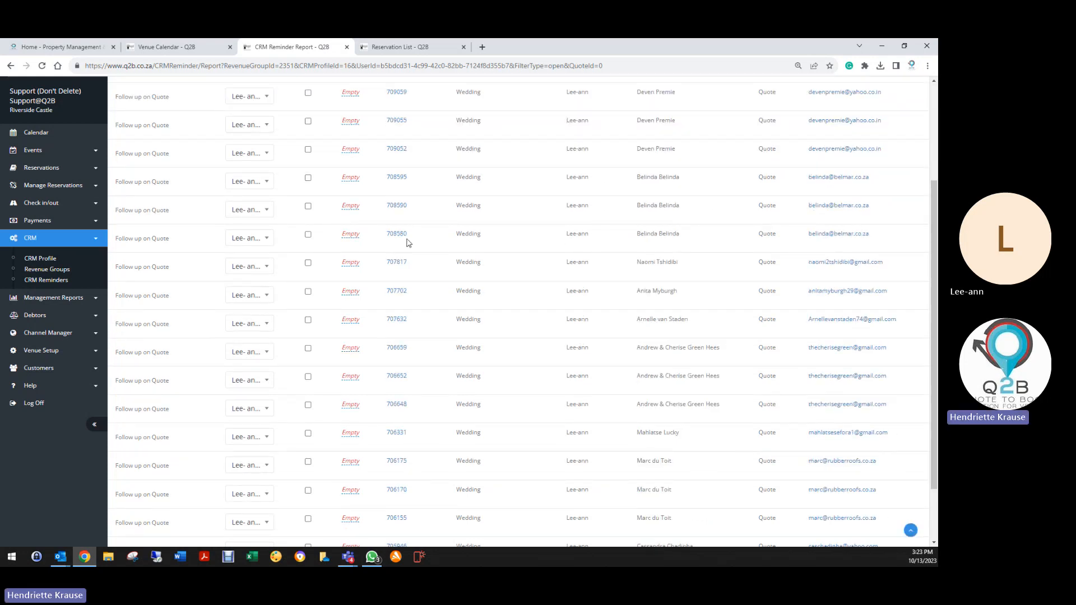
pyautogui.click(351, 238)
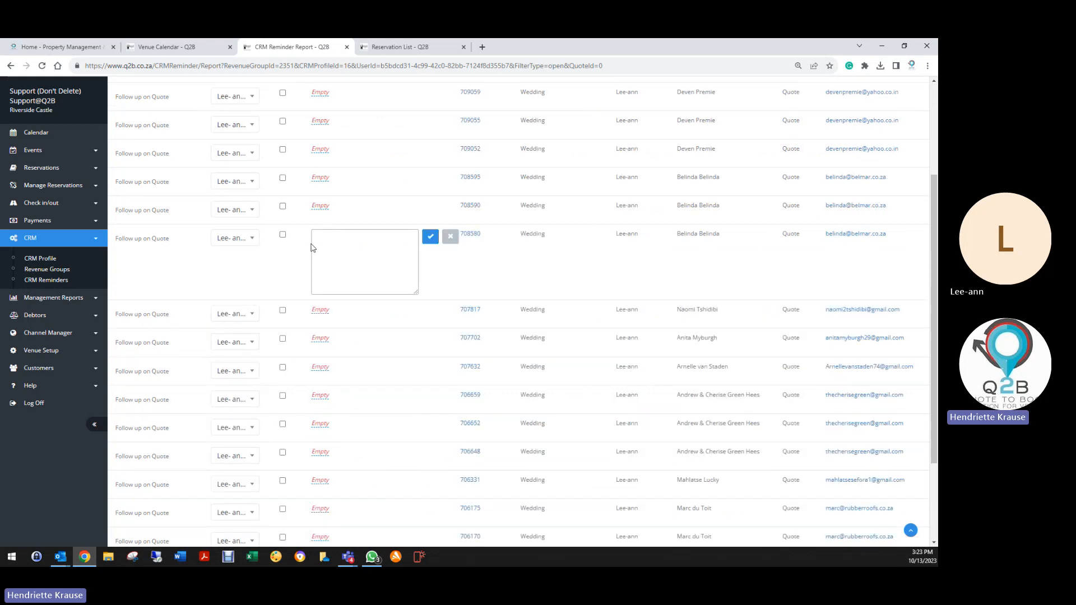
pyautogui.click(283, 236)
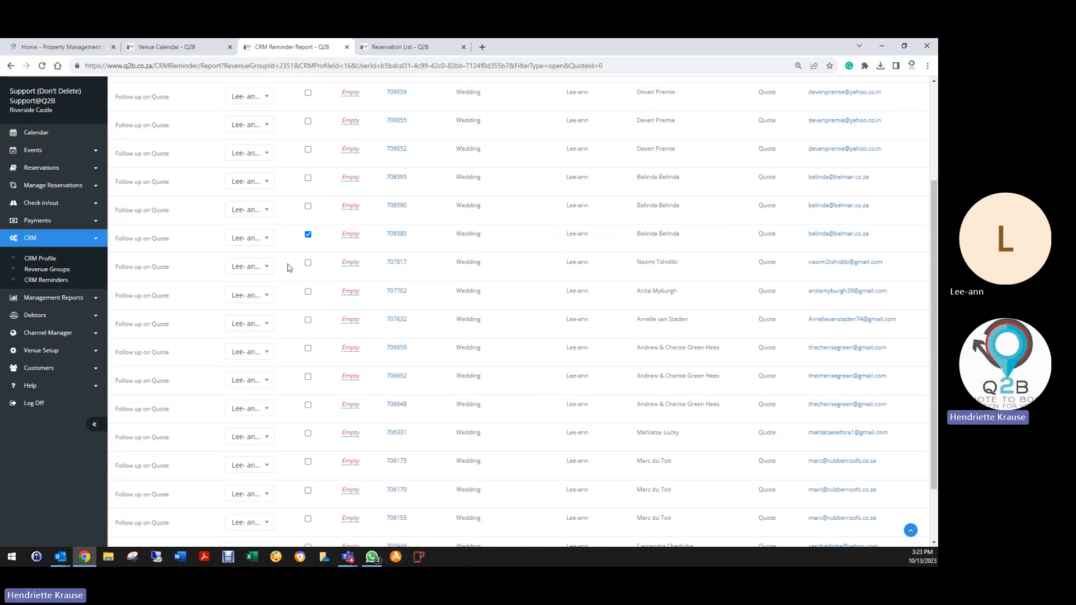
pyautogui.click(307, 235)
pyautogui.click(39, 282)
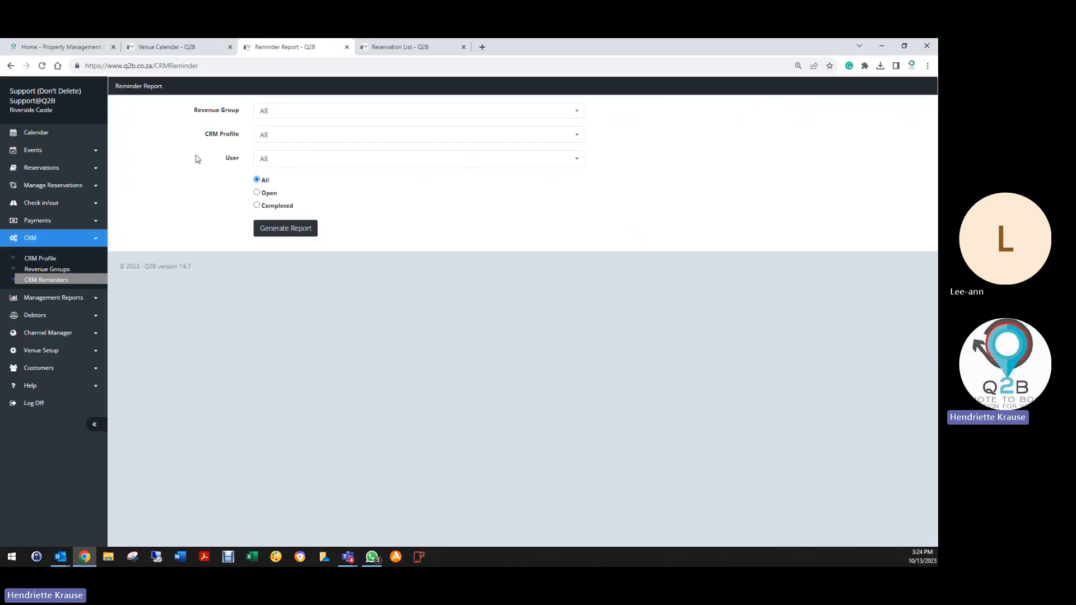
# Generate the completed-reminders report for Weddings, Wedding Profile and the chosen coordinator.
pyautogui.click(289, 111)
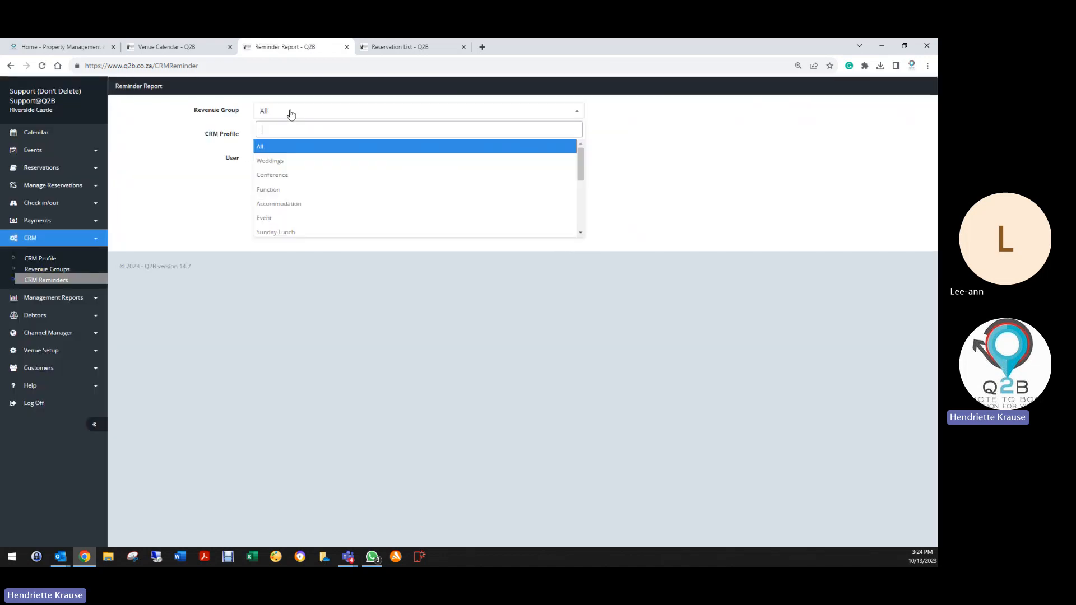
pyautogui.click(290, 163)
pyautogui.click(264, 141)
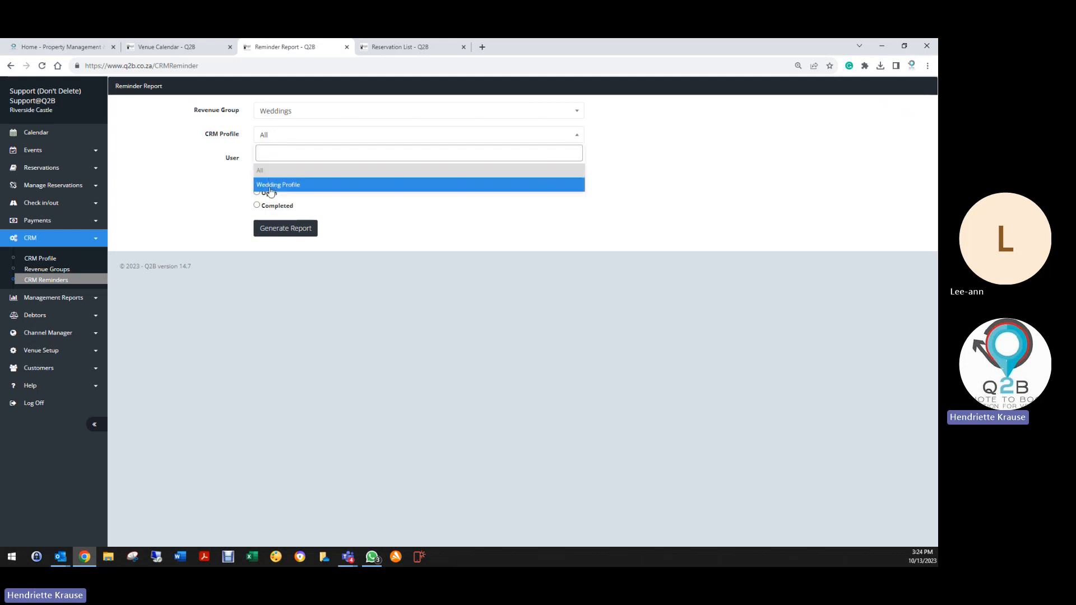
pyautogui.click(269, 185)
pyautogui.click(296, 162)
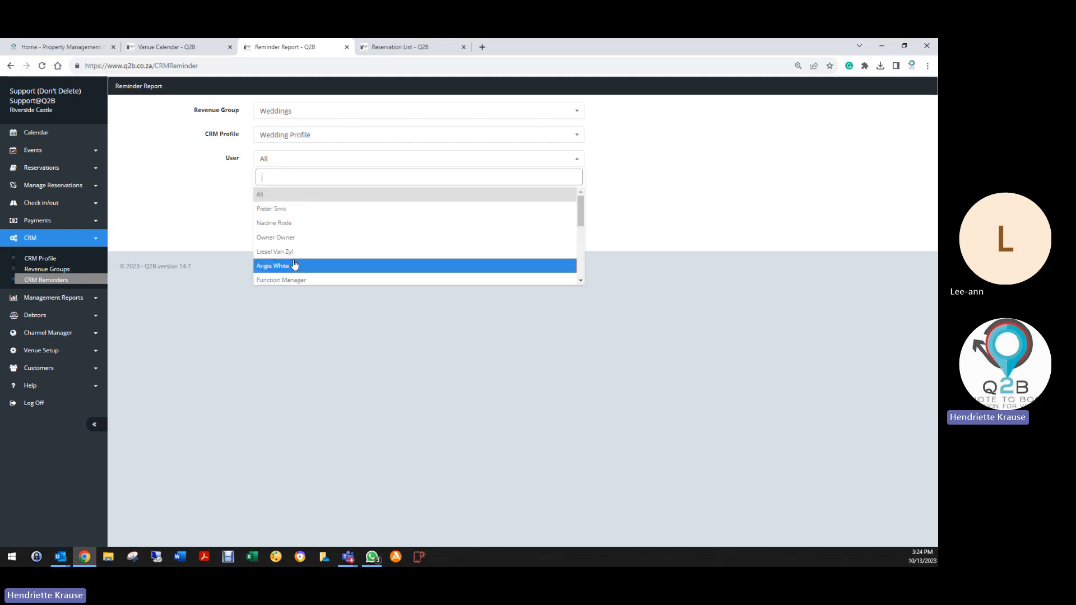
pyautogui.scroll(-5, 292, 264)
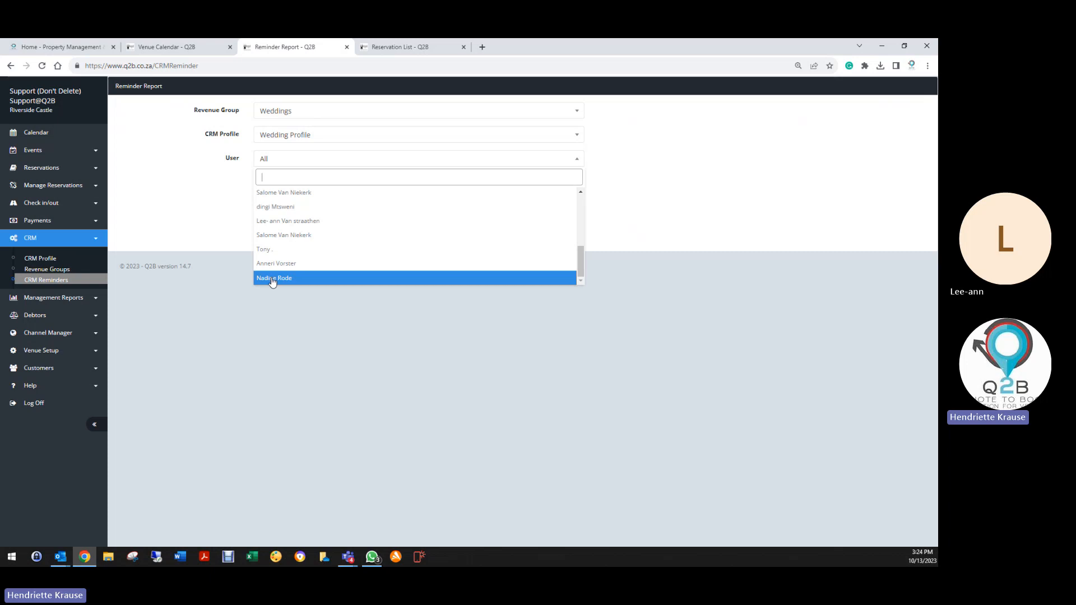
pyautogui.click(291, 221)
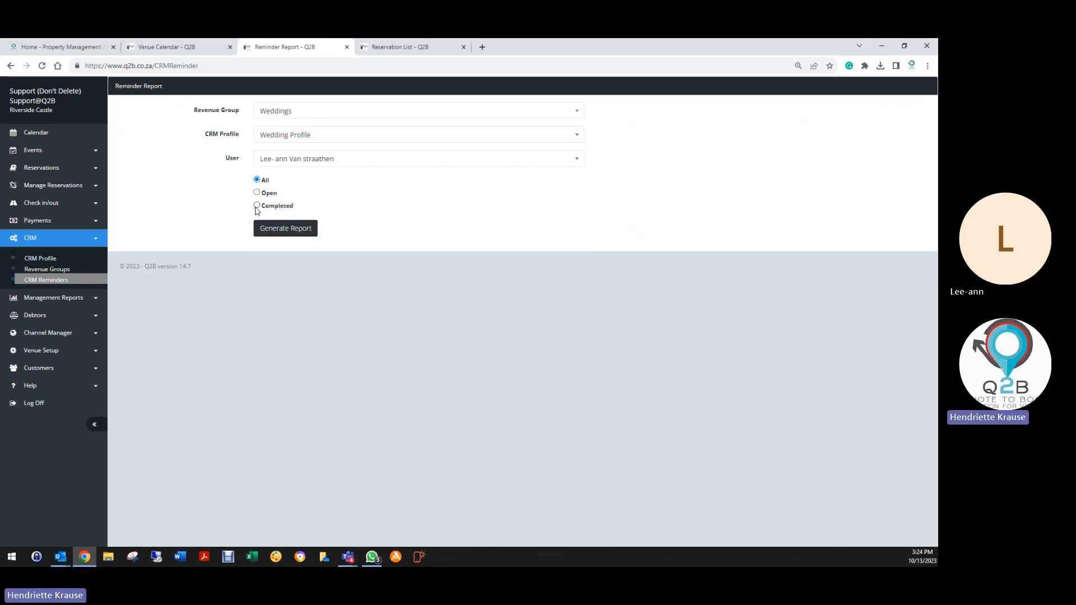
pyautogui.click(257, 206)
pyautogui.click(283, 231)
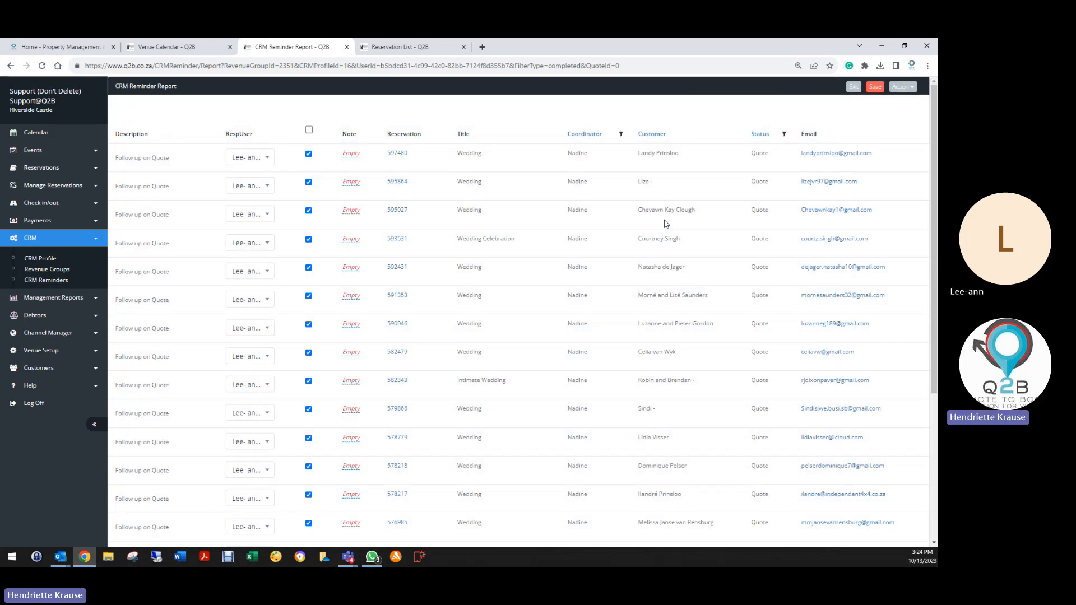
# Show the report's export and print options and look over the completed reminders.
pyautogui.click(900, 87)
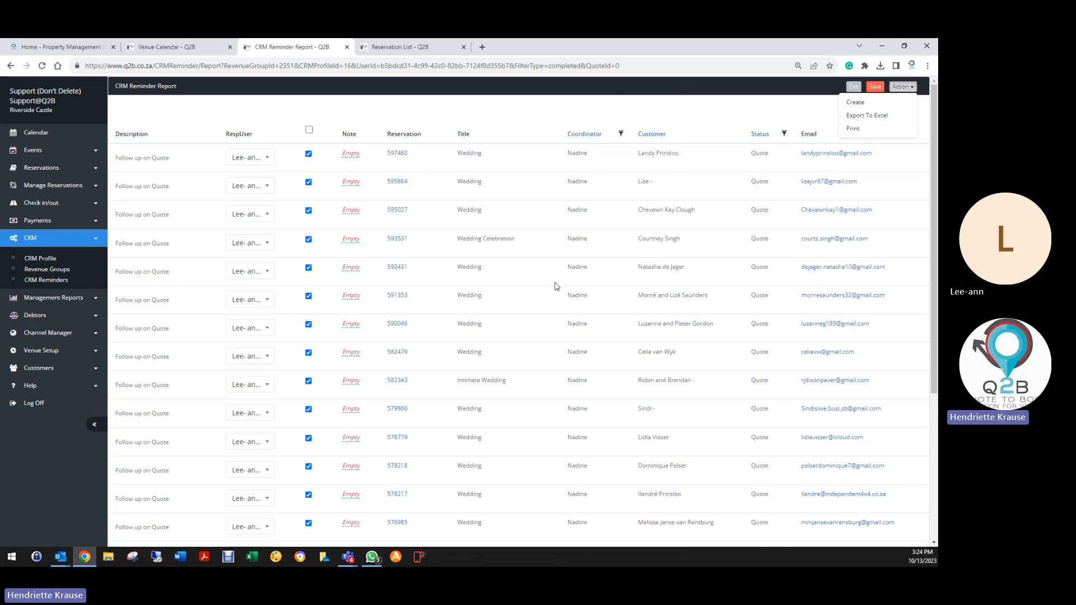
pyautogui.scroll(-4, 614, 481)
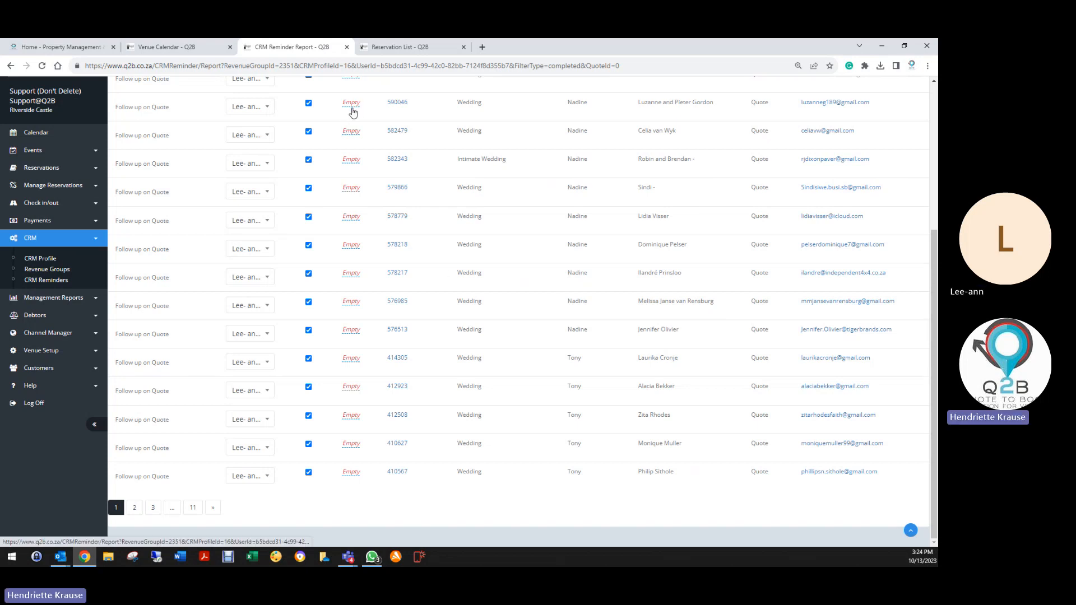
pyautogui.scroll(5, 499, 376)
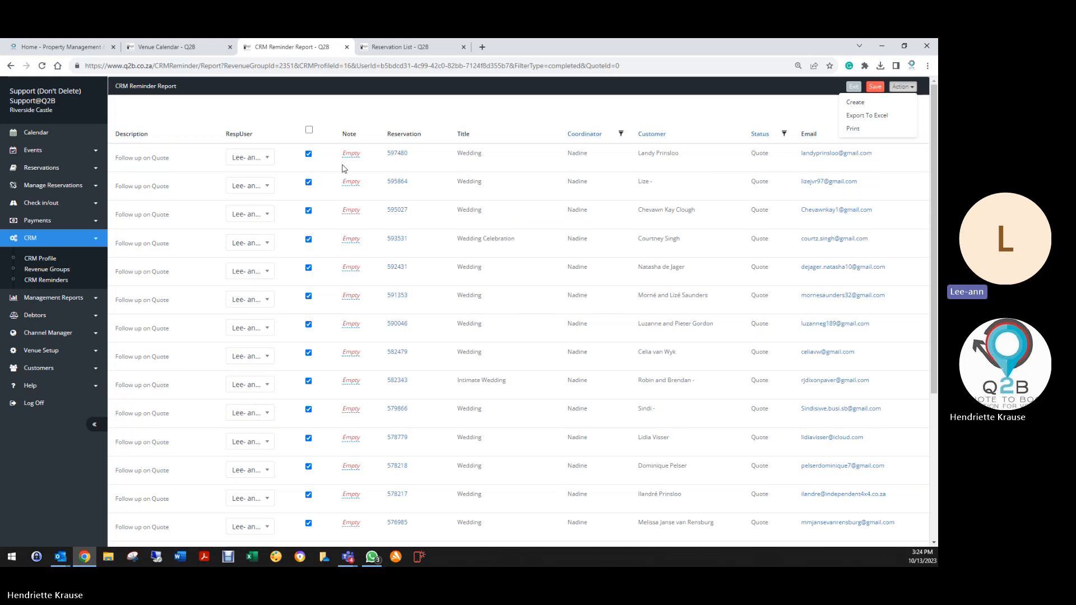
# Exit the completed reminders report back to the Reminder Report criteria form, with all filters reset to All.
pyautogui.click(852, 88)
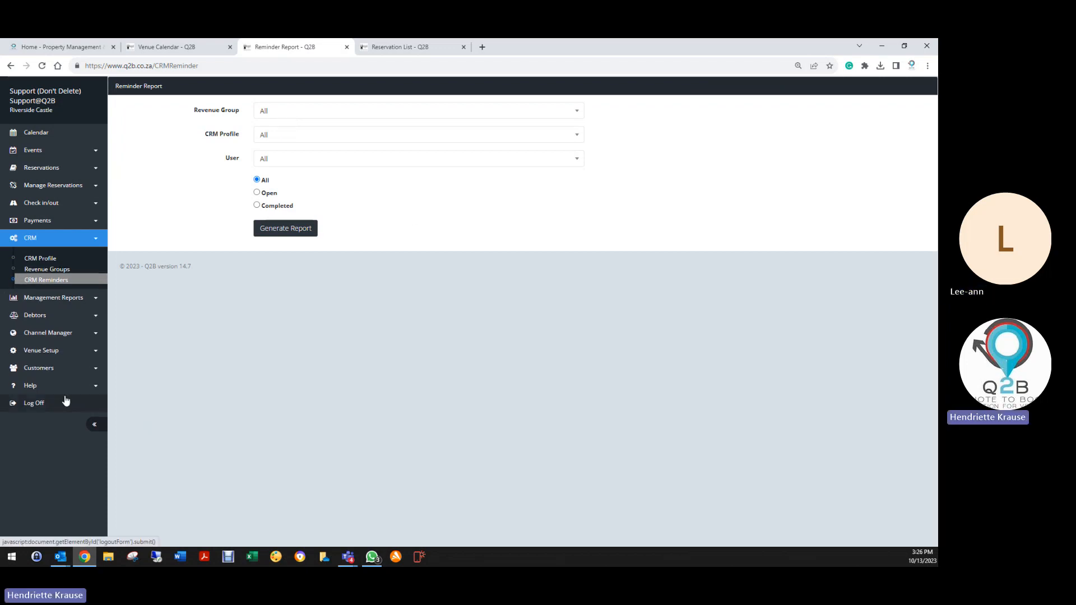
# Sign out of Q2B, shut the Reservation List and Venue Calendar tabs, and reach the account login page.
pyautogui.click(48, 404)
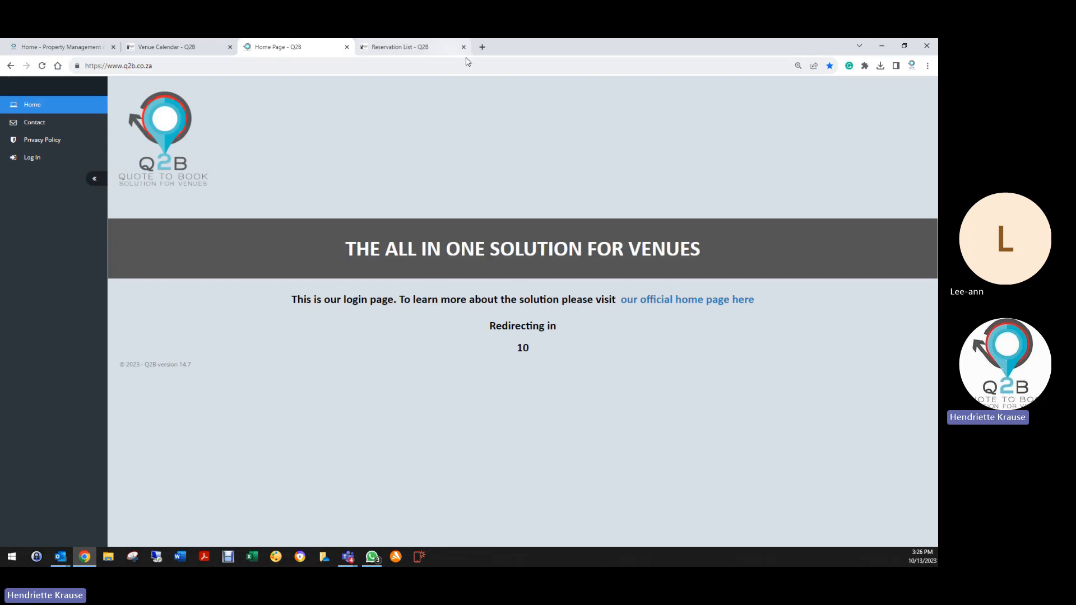
pyautogui.click(464, 47)
pyautogui.click(230, 47)
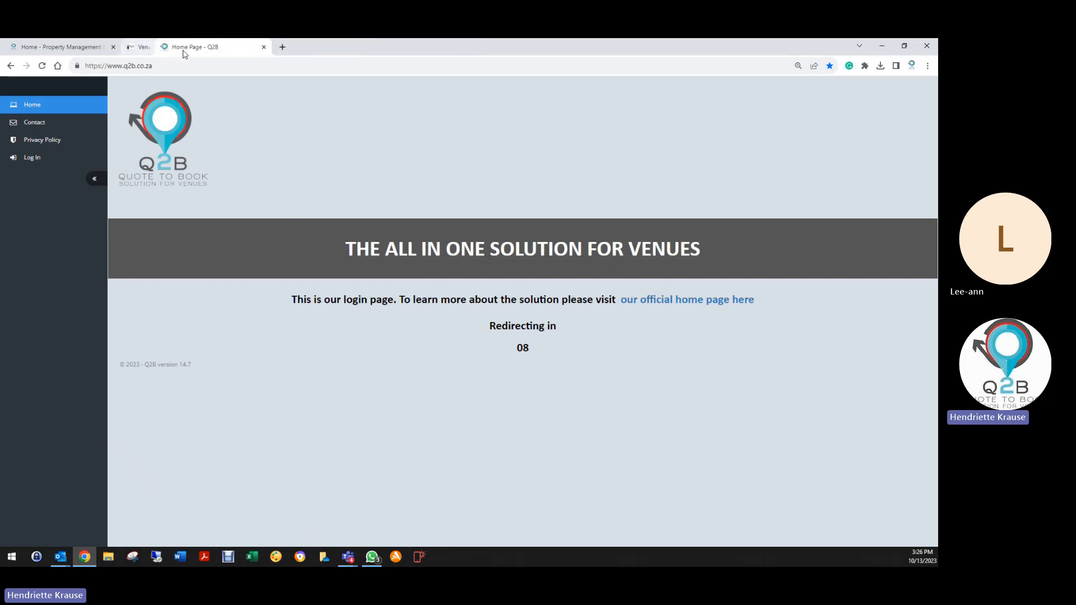
pyautogui.click(68, 159)
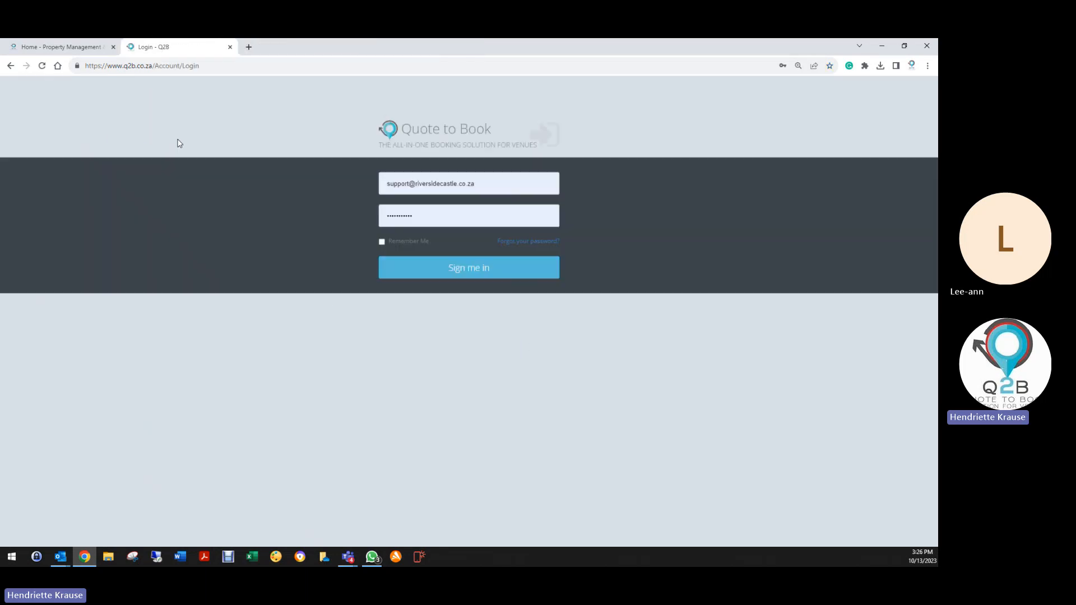